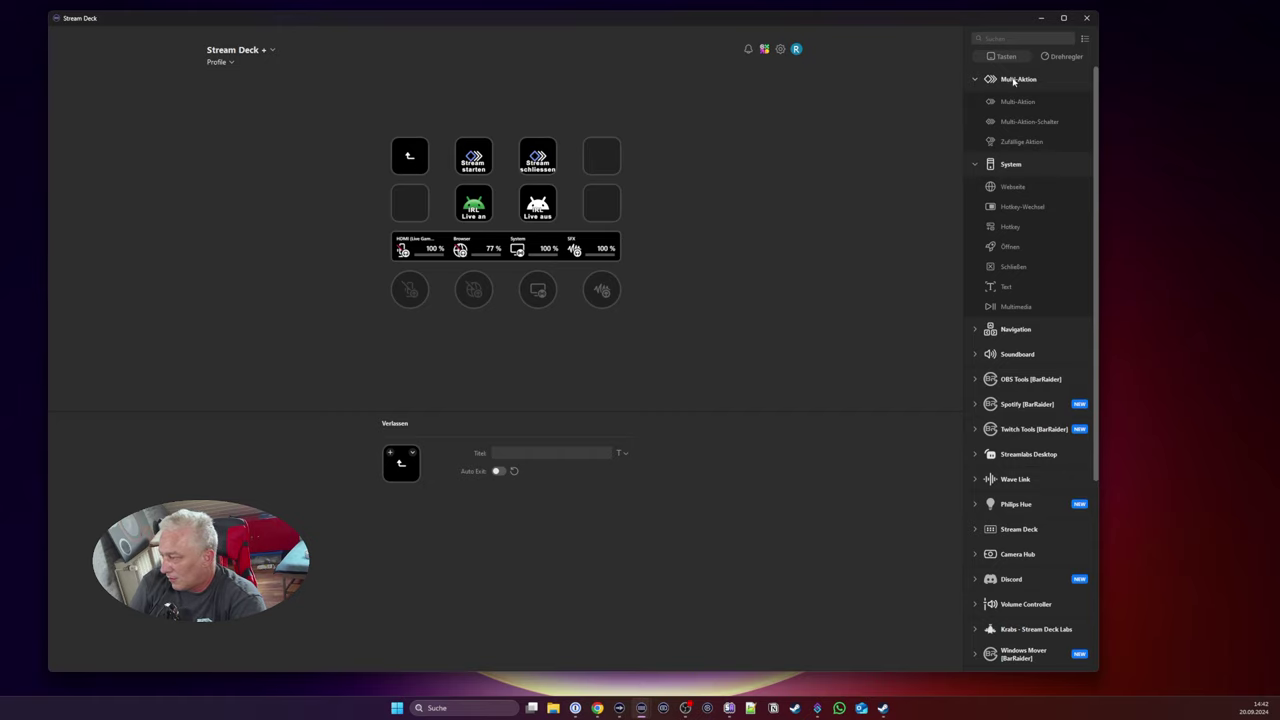
# Step: Collapse the Multi-Aktion category and switch to the test profile of the Stream Deck XL
pyautogui.click(974, 80)
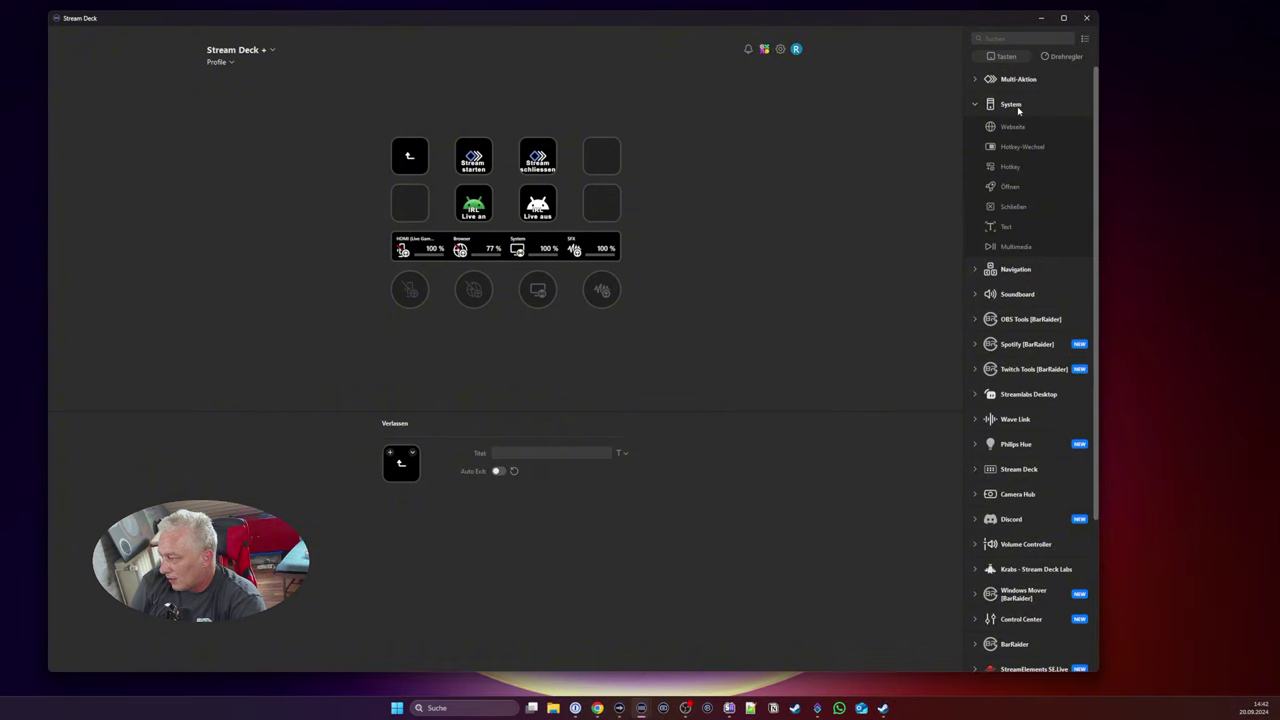
pyautogui.click(1018, 108)
pyautogui.click(1018, 108)
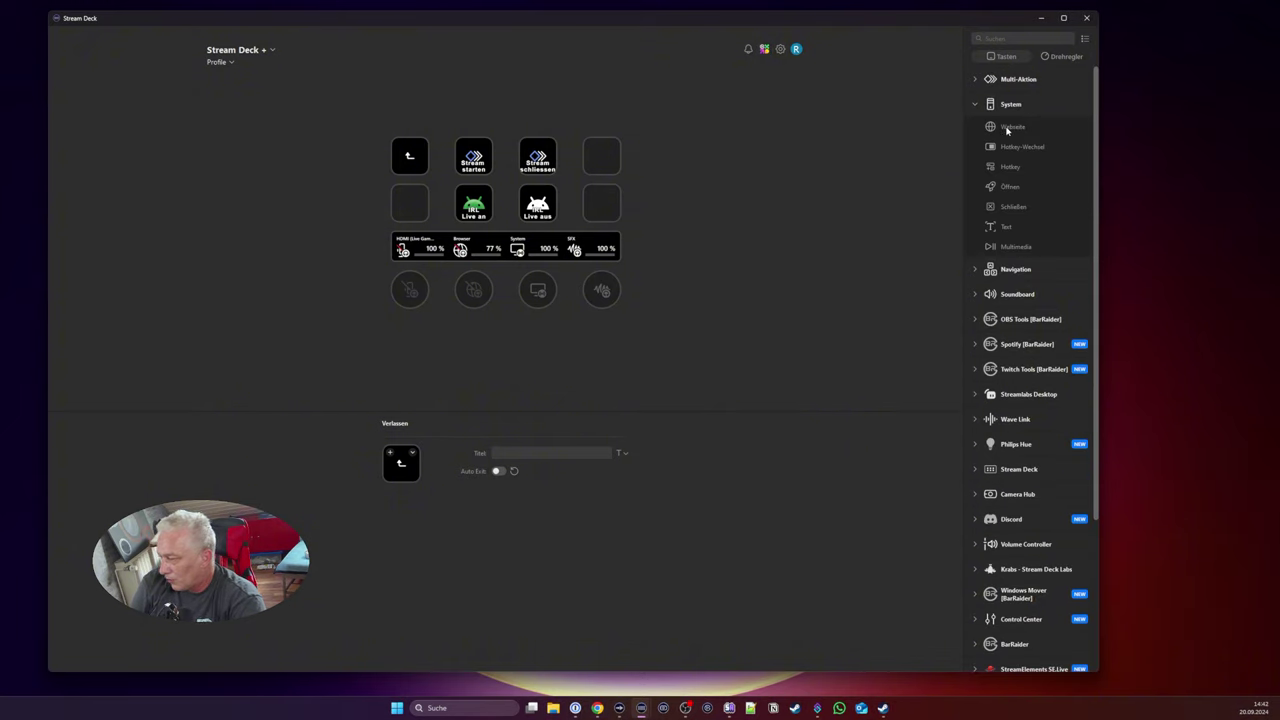
pyautogui.click(218, 62)
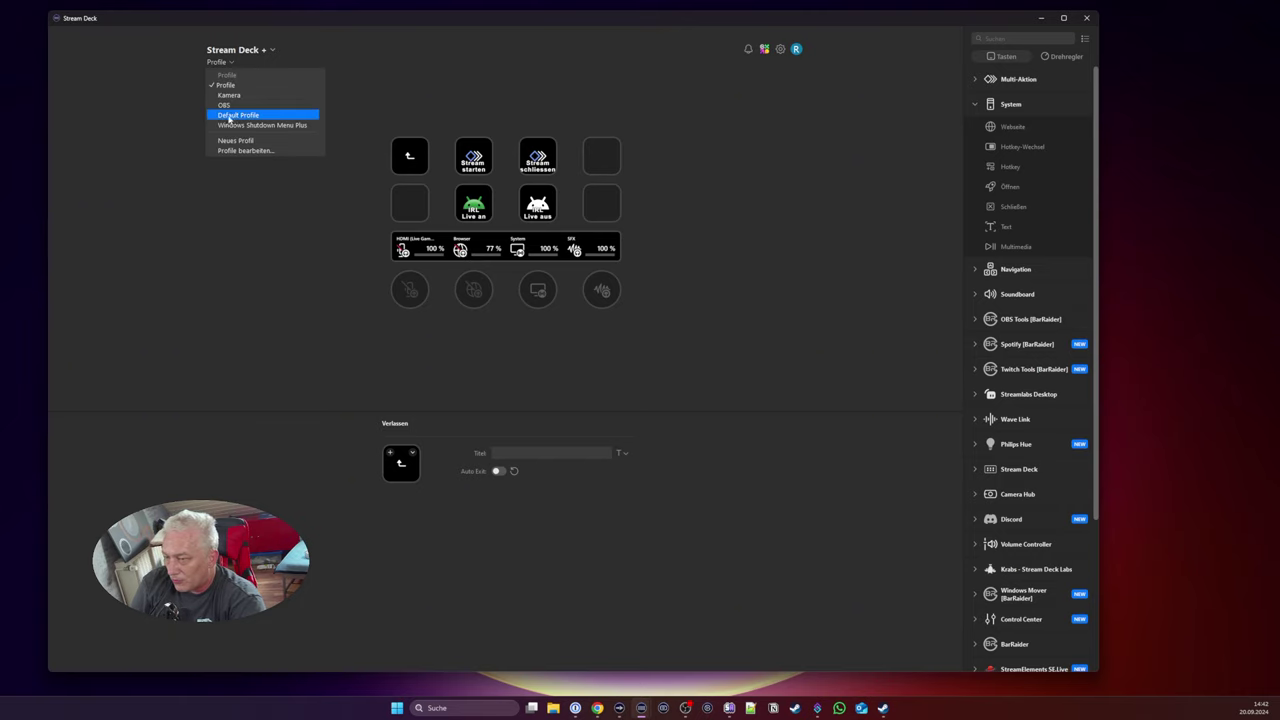
pyautogui.click(234, 52)
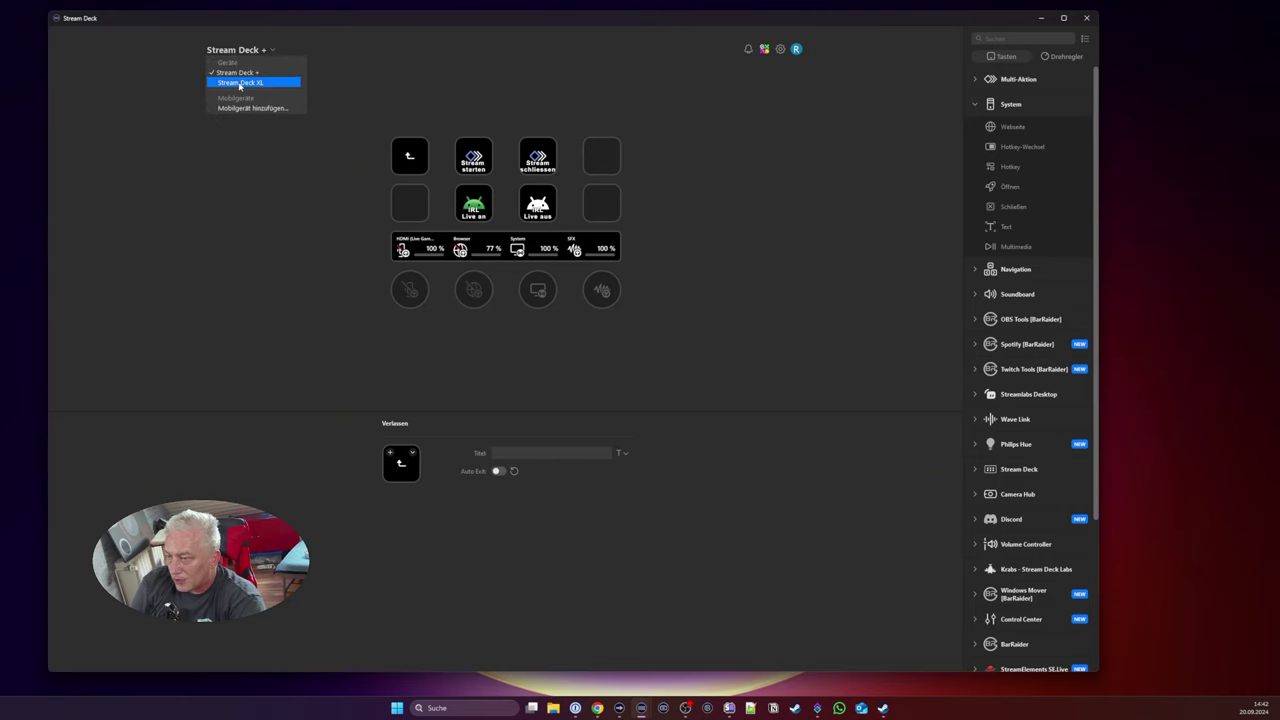
pyautogui.click(239, 84)
pyautogui.click(220, 62)
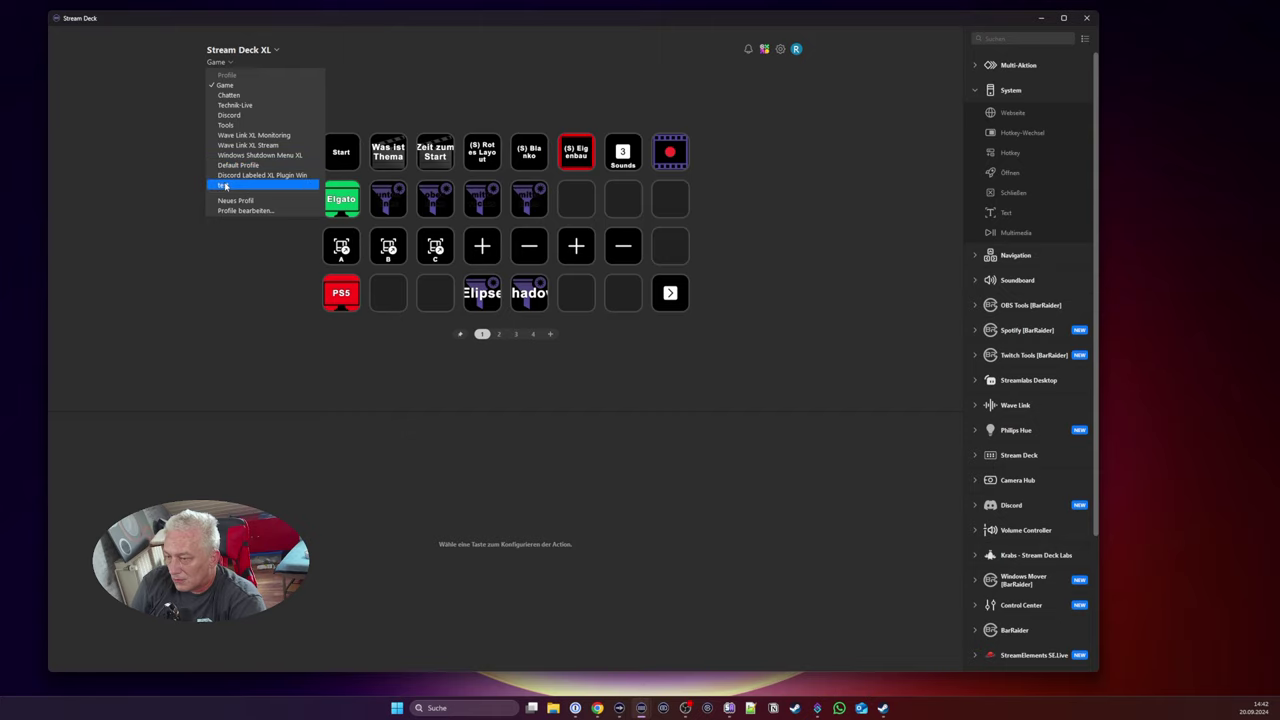
pyautogui.click(278, 183)
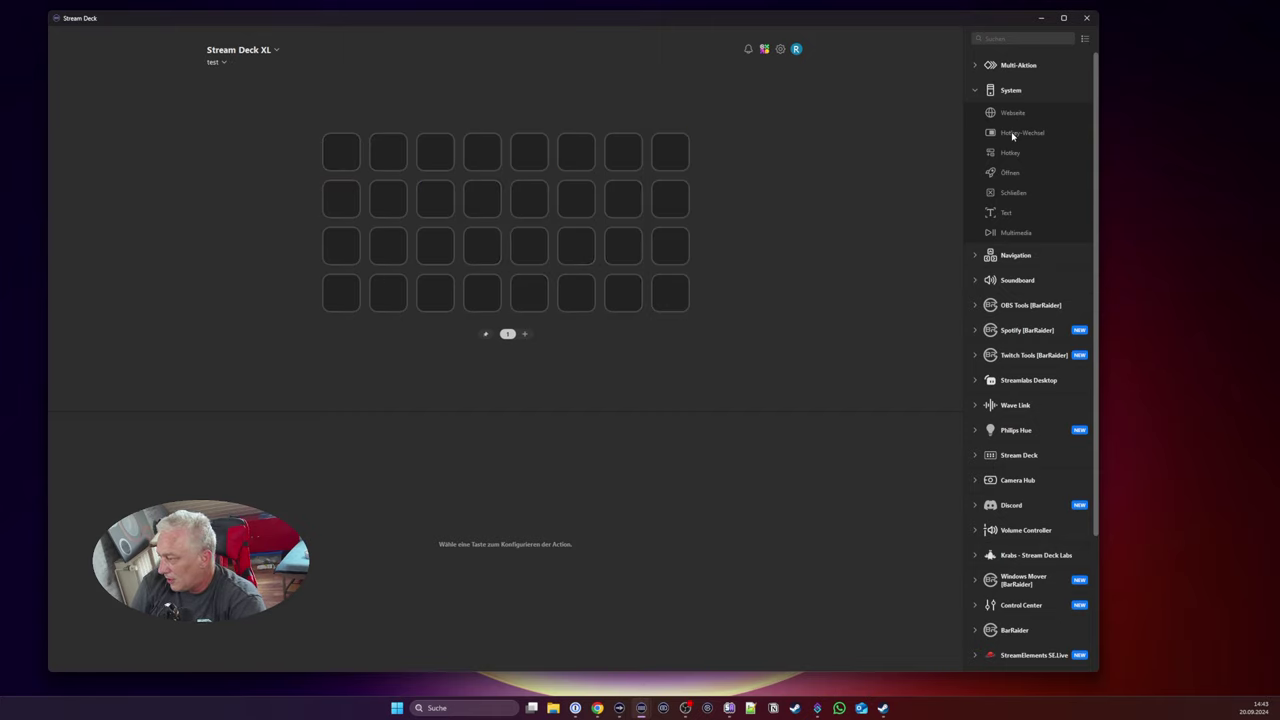
# Step: Assign a Hotkey-Wechsel action to the first key of the top row, with Ziffernblock 1 and Ziffernblock 2 as its two hotkeys
pyautogui.moveTo(1012, 136); pyautogui.dragTo(352, 163)
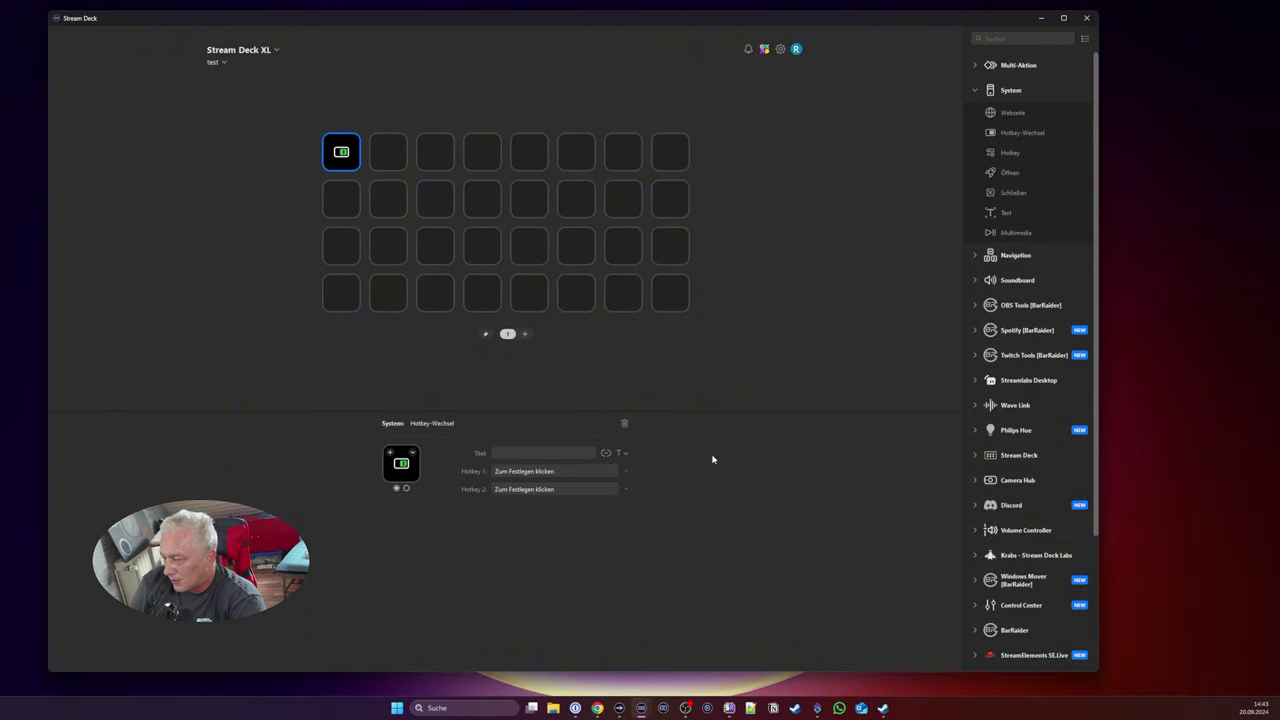
pyautogui.click(554, 471)
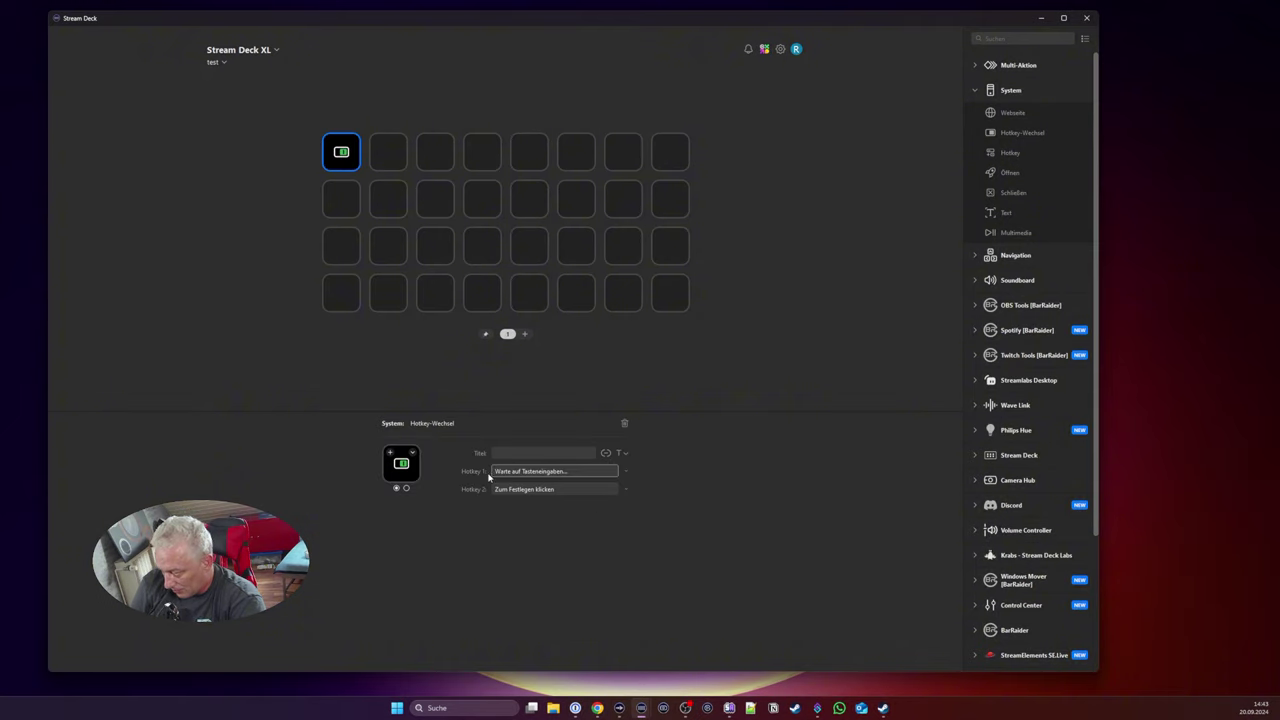
pyautogui.press('KP_1')
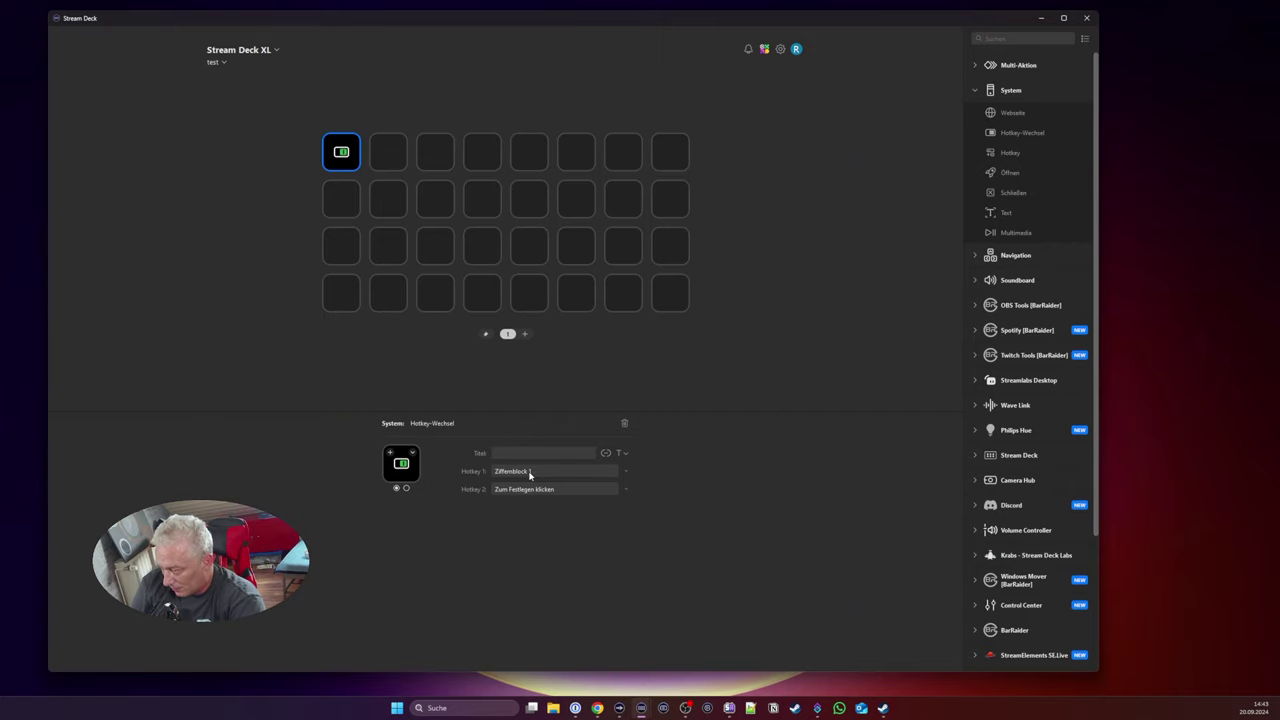
pyautogui.click(535, 490)
pyautogui.press('KP_2')
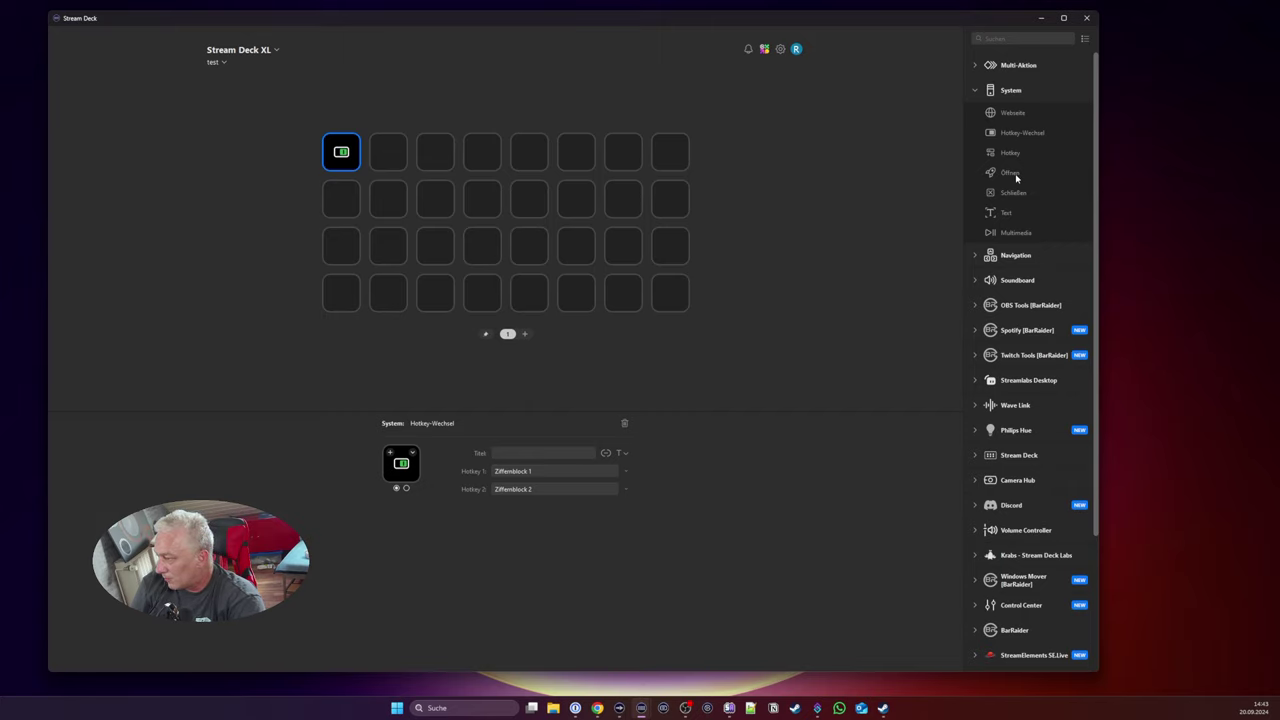
# Step: Assign an Öffnen action to the second key of the top row that launches Loopy SRT Monitor
pyautogui.moveTo(1012, 175); pyautogui.dragTo(395, 159)
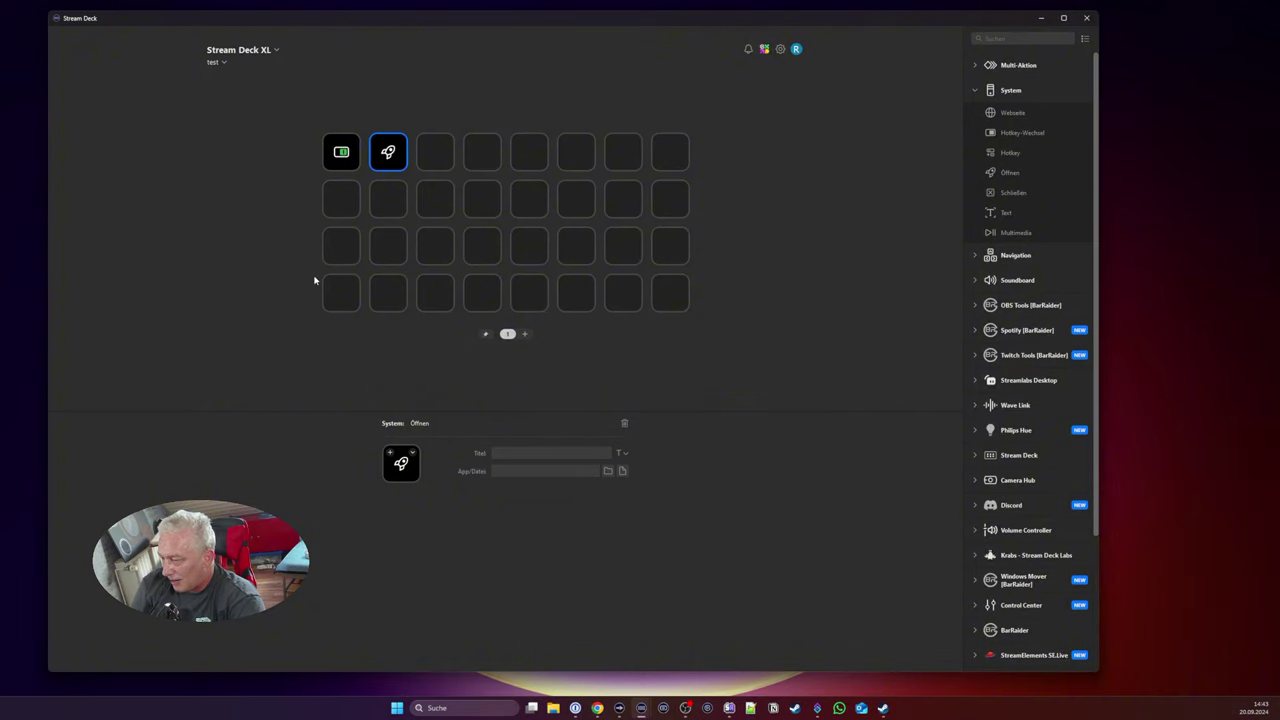
pyautogui.click(621, 472)
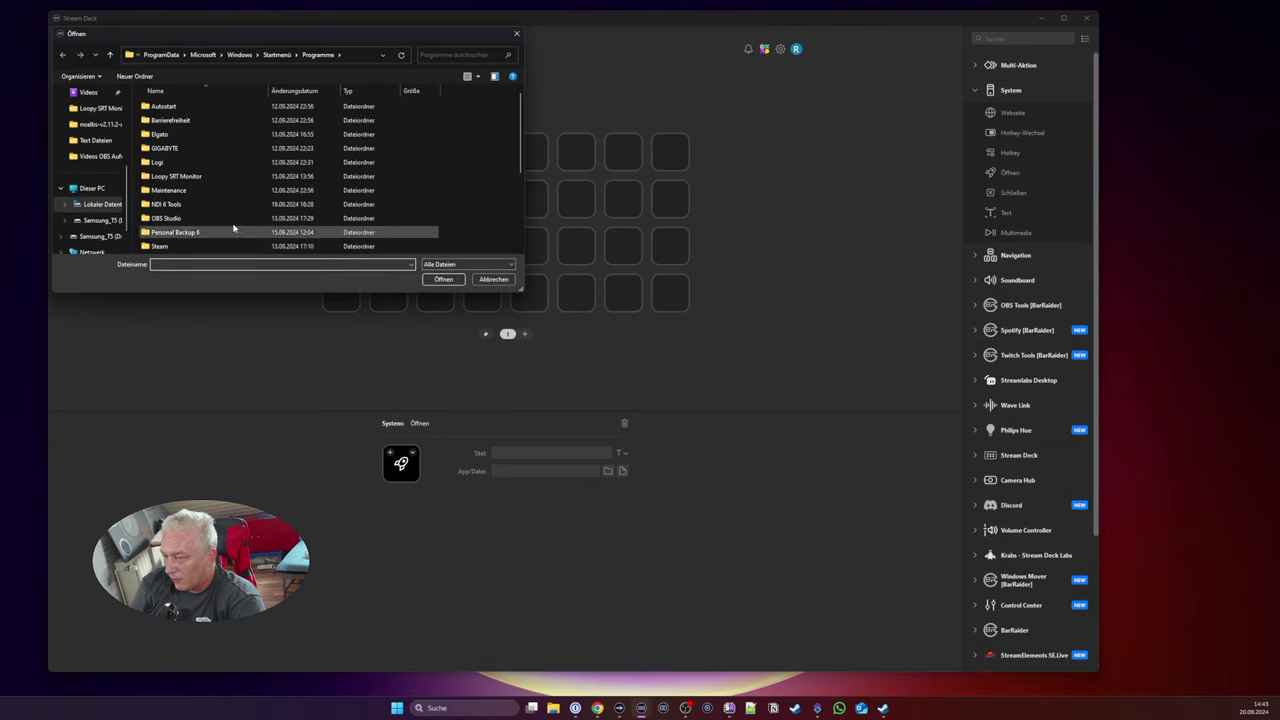
pyautogui.doubleClick(180, 177)
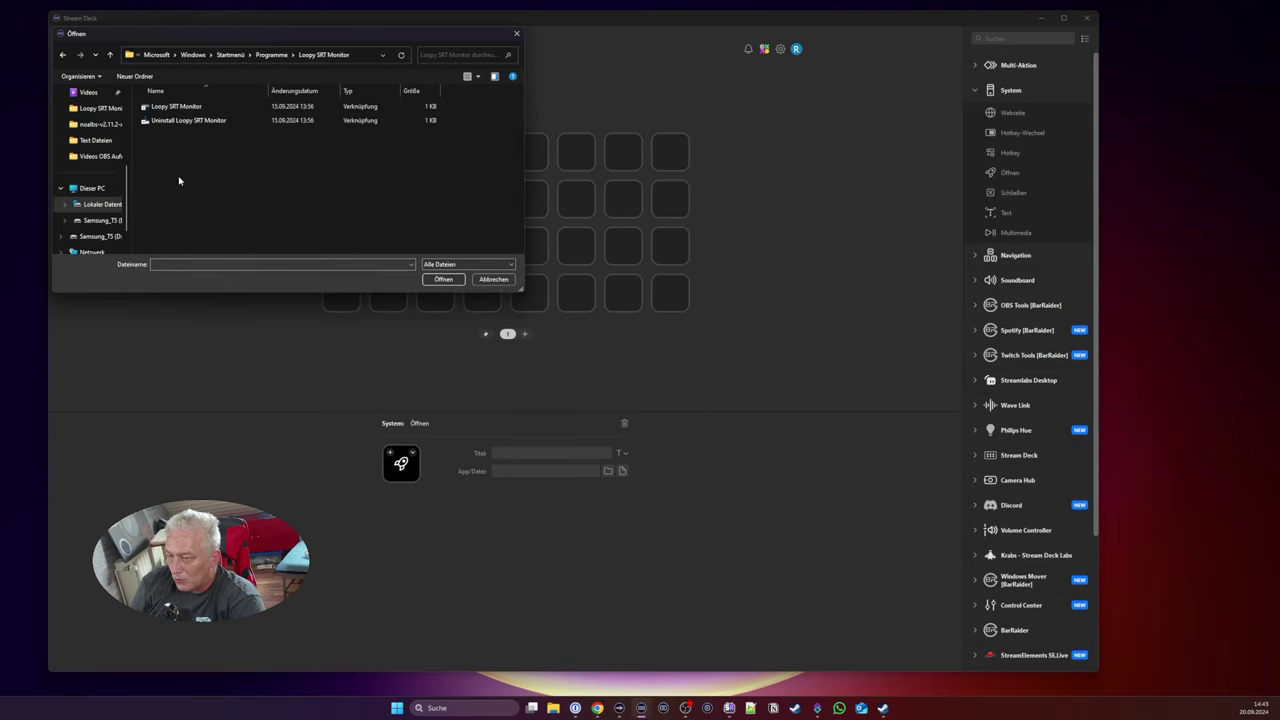
pyautogui.click(176, 106)
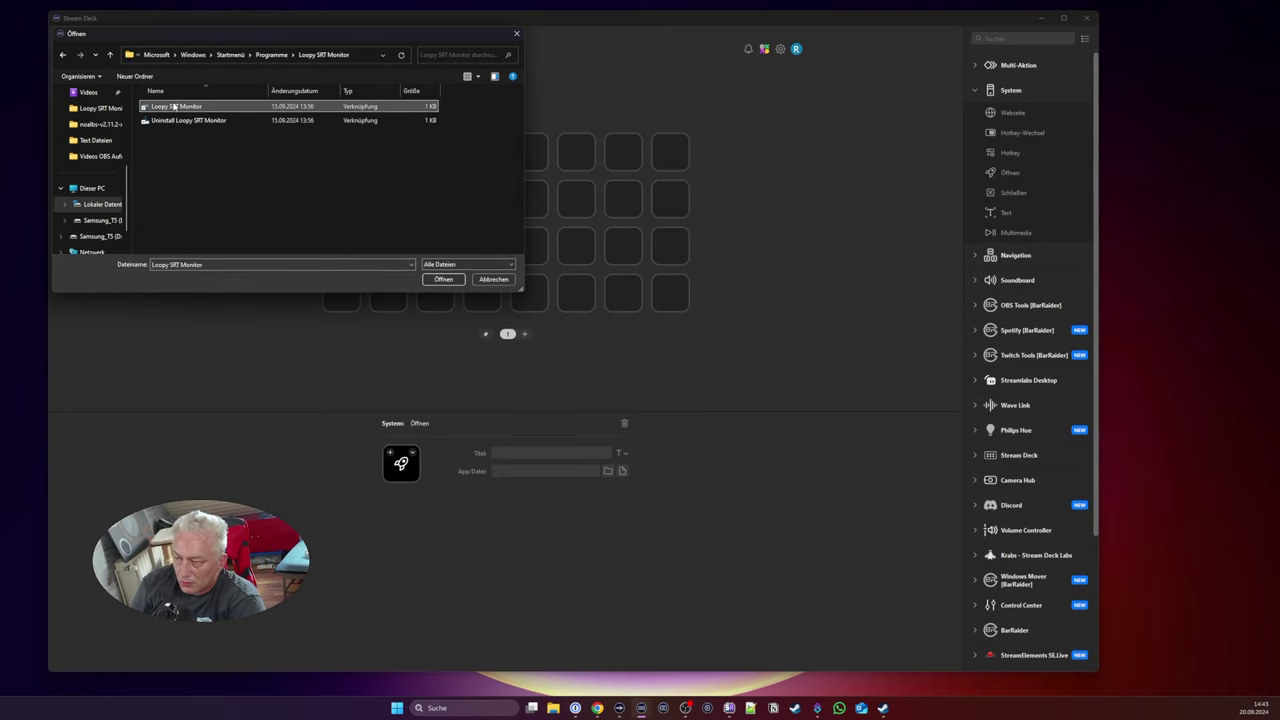
pyautogui.click(443, 279)
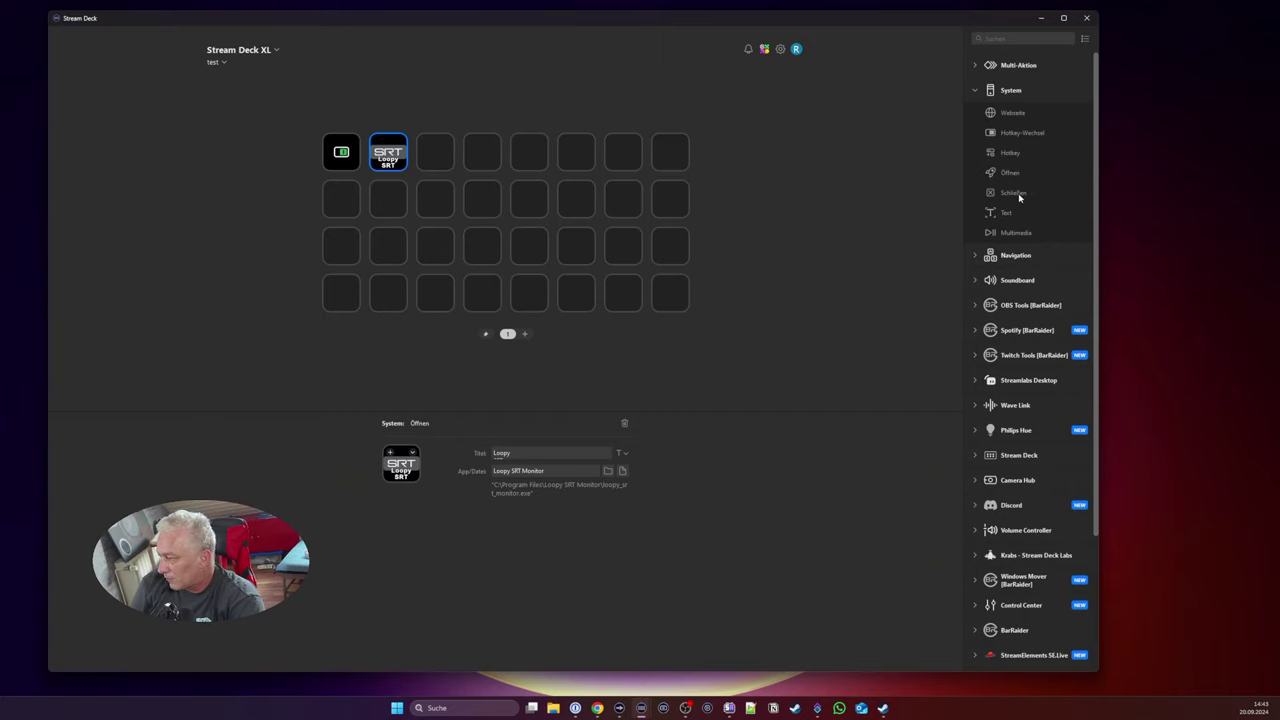
# Step: Assign a Schließen action for Loopy SRT Monitor to the third key of the top row and deselect the key
pyautogui.moveTo(1010, 197); pyautogui.dragTo(440, 160)
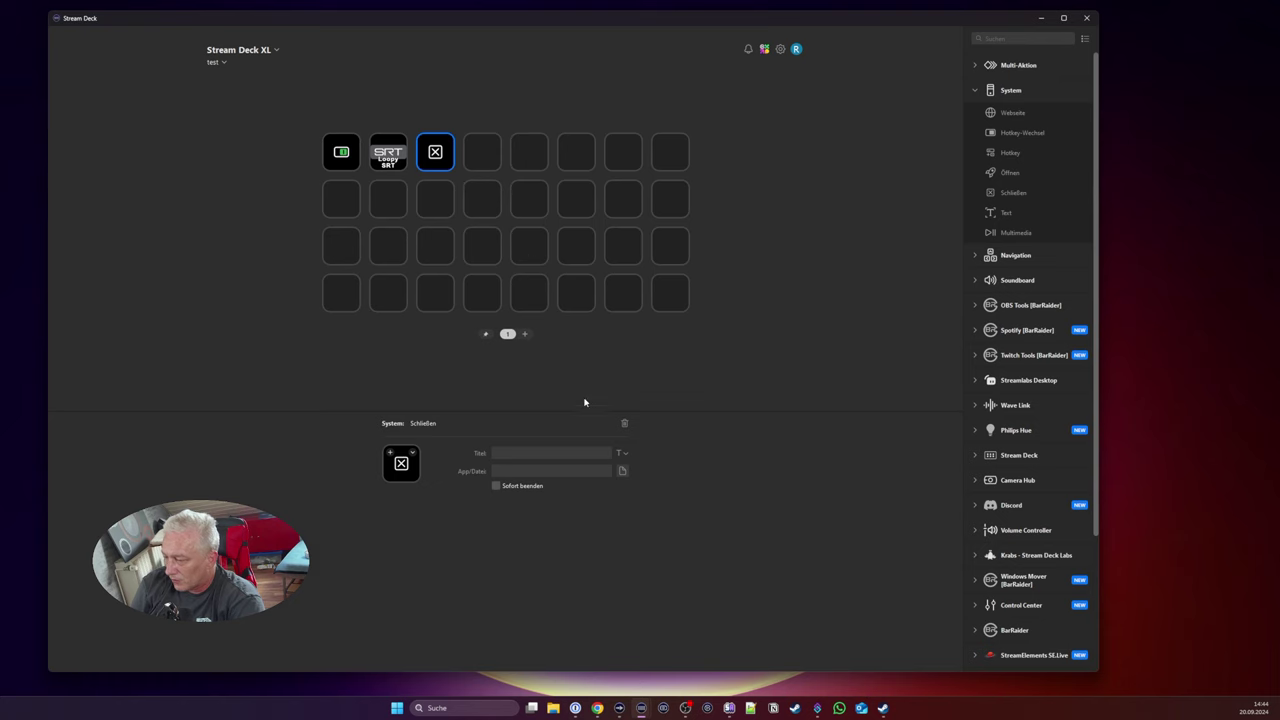
pyautogui.click(622, 470)
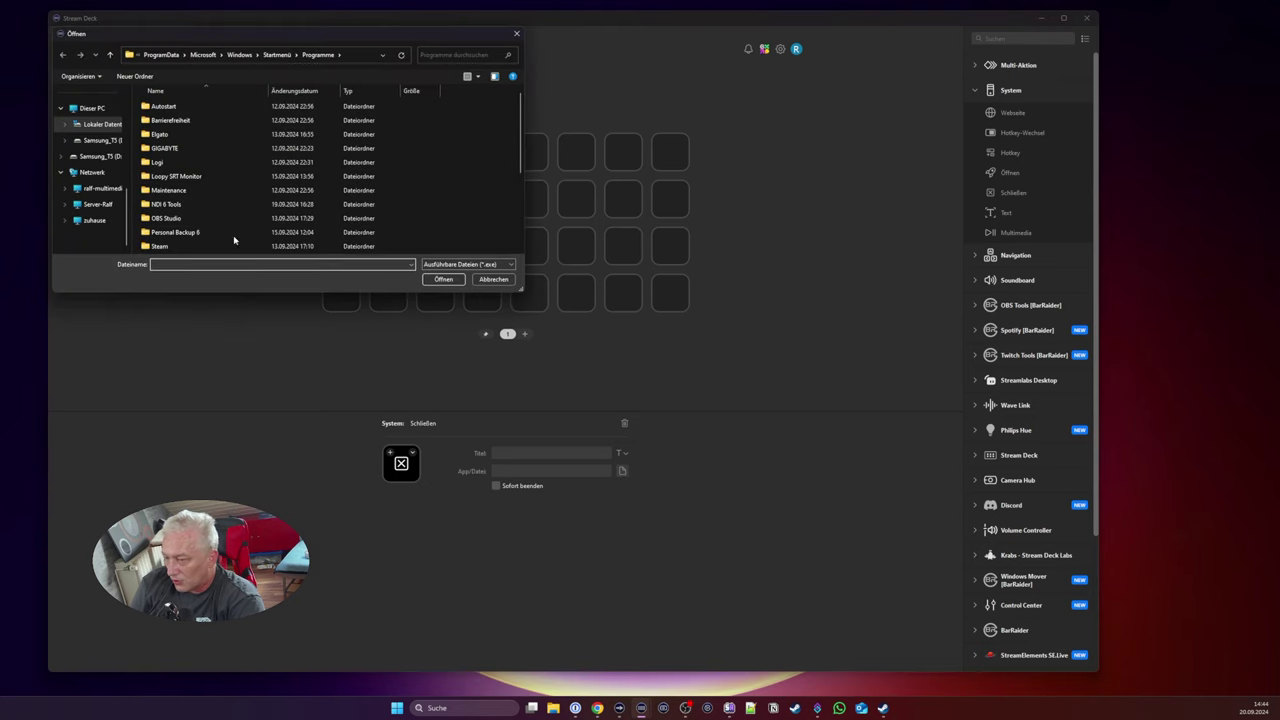
pyautogui.doubleClick(176, 177)
pyautogui.click(172, 107)
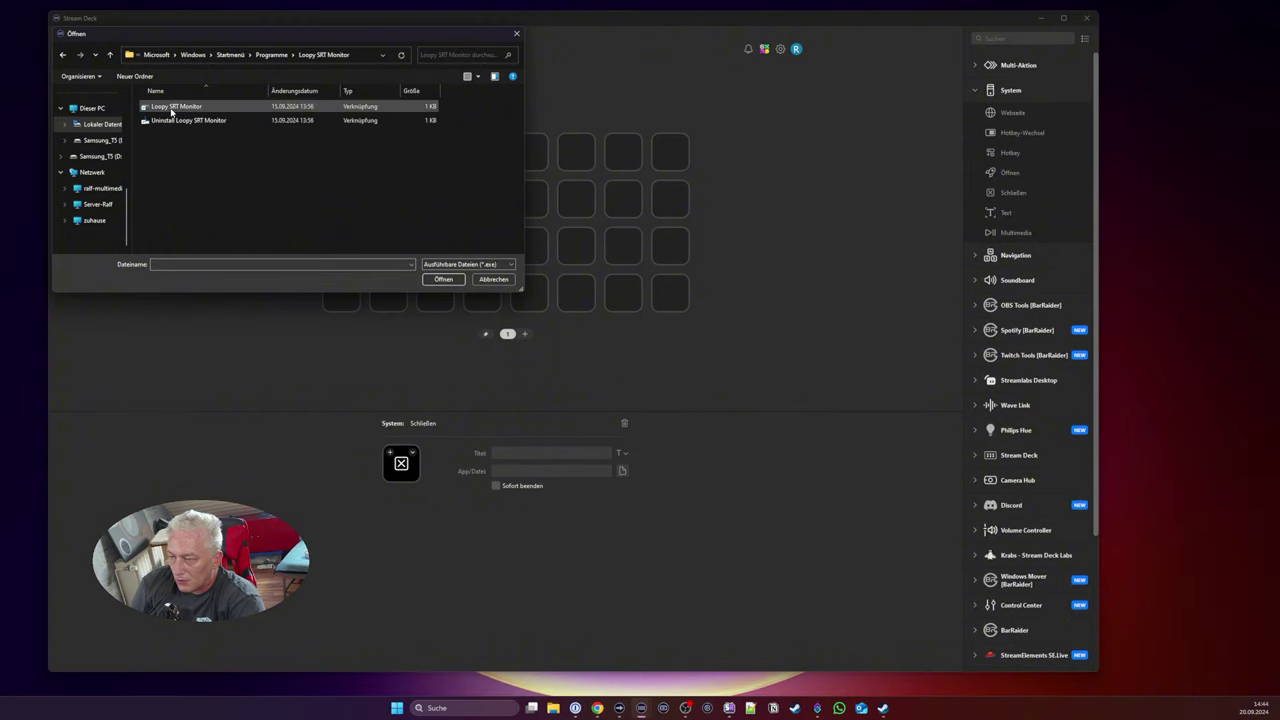
pyautogui.click(439, 280)
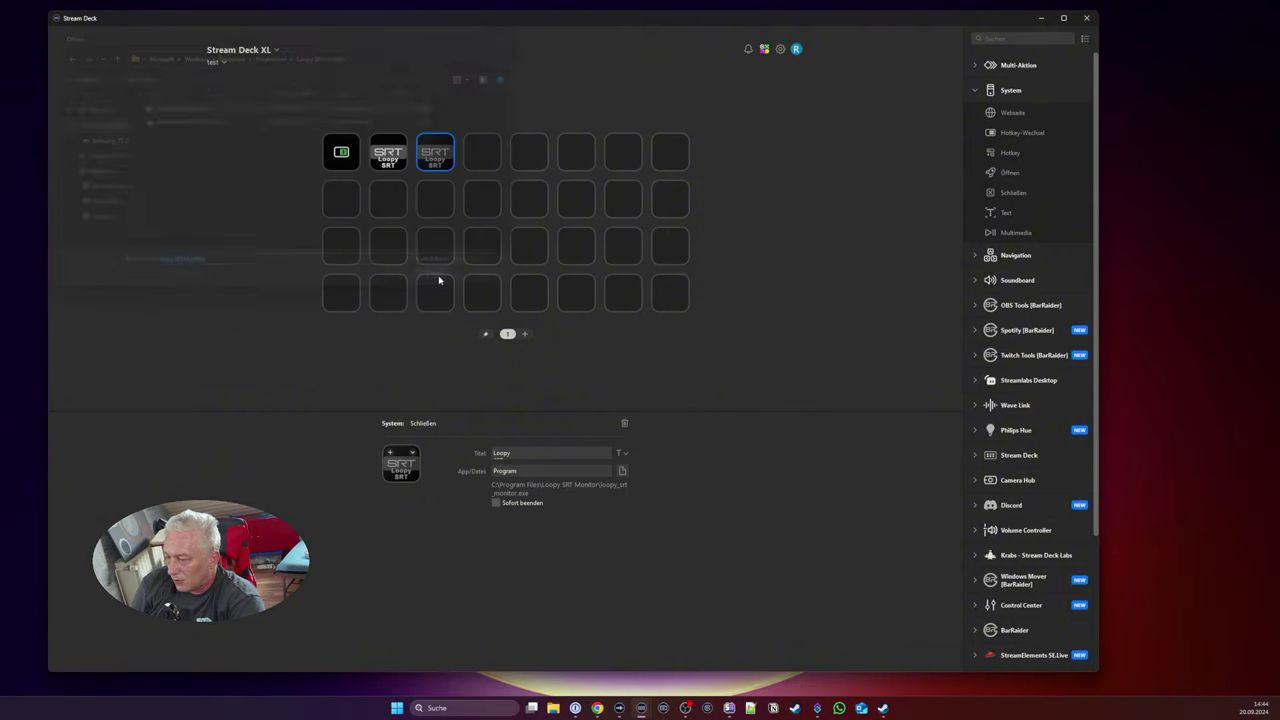
pyautogui.click(809, 367)
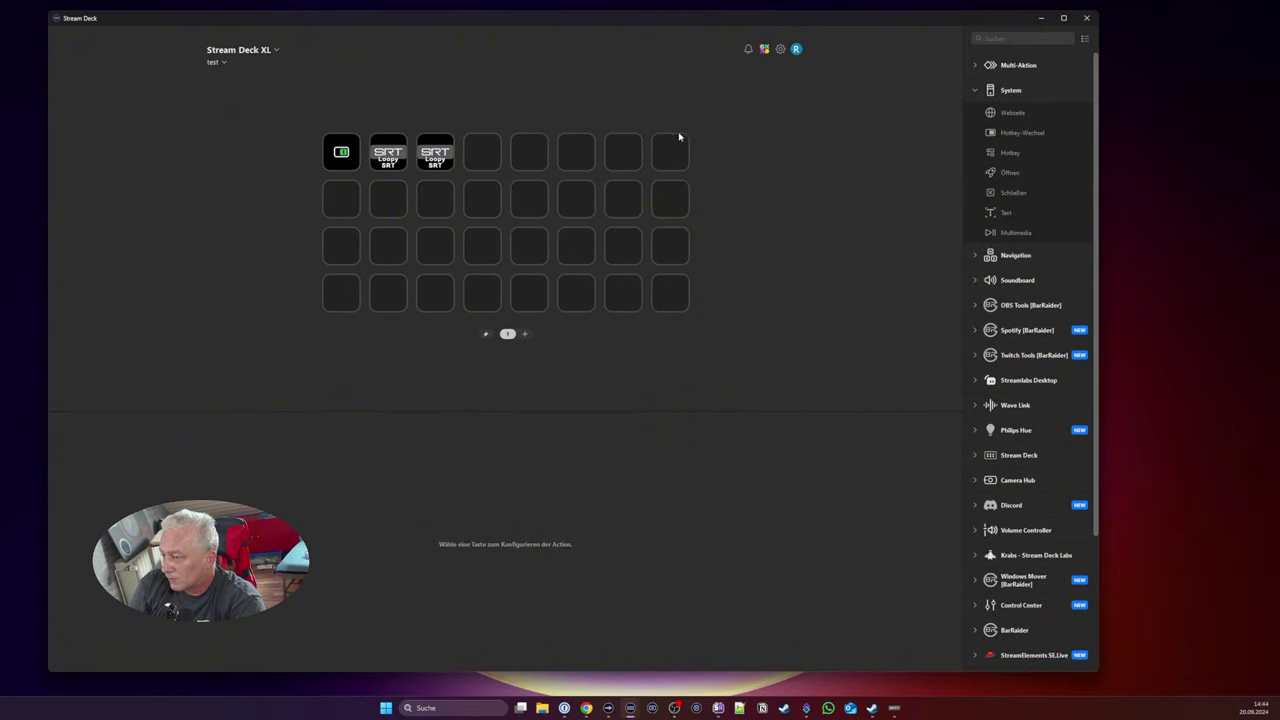
# Step: Uncover the launched Loopy SRT Monitor window behind the Stream Deck window and close the Stream Deck settings window
pyautogui.moveTo(689, 28); pyautogui.dragTo(725, 208)
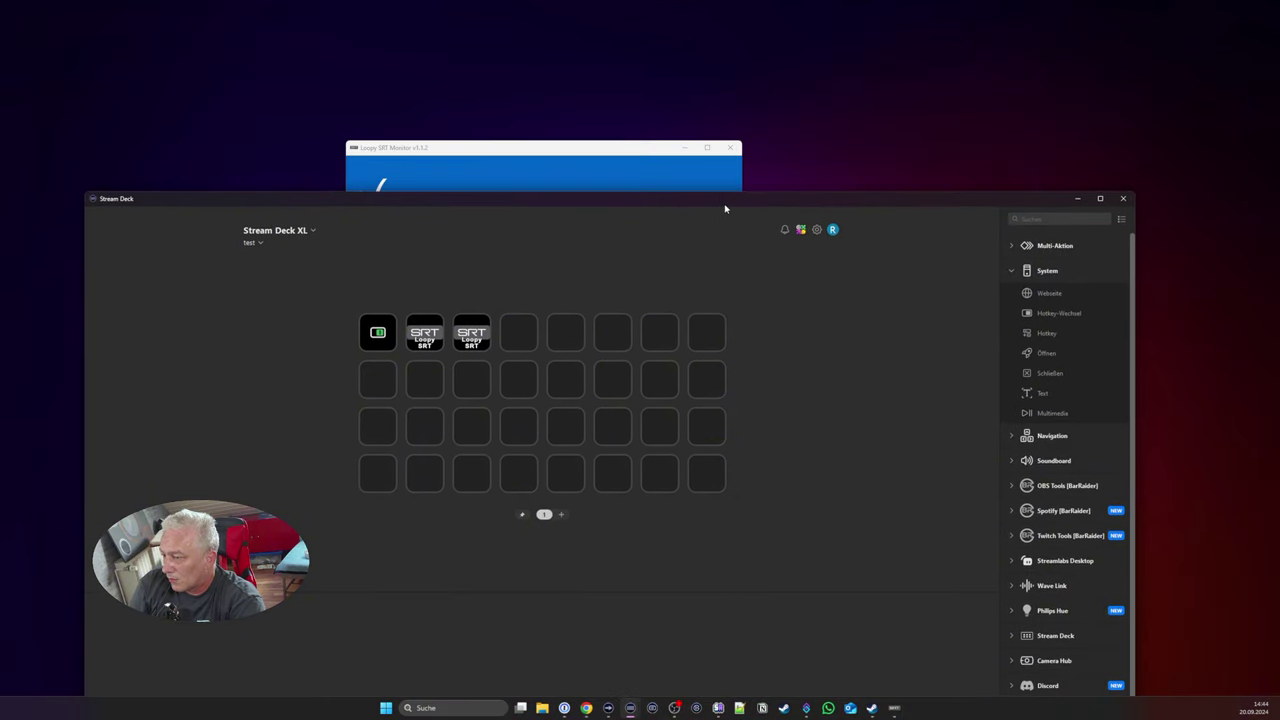
pyautogui.moveTo(591, 152); pyautogui.dragTo(660, 191)
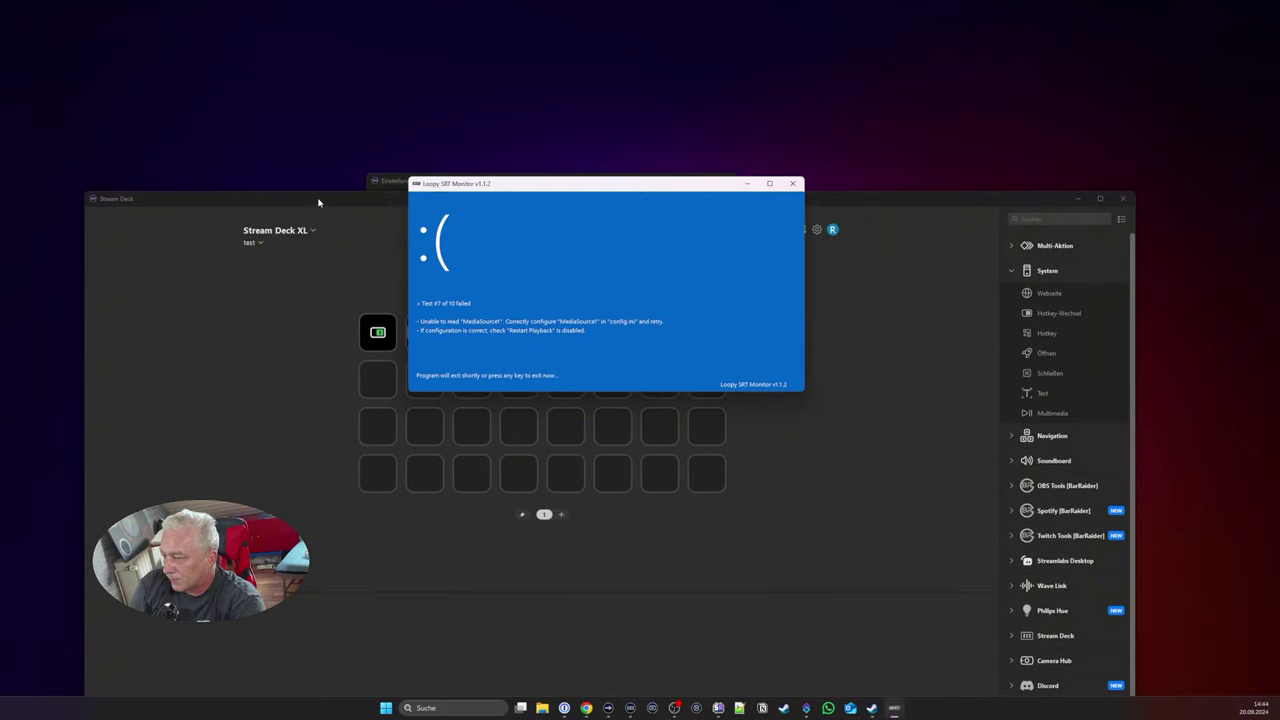
pyautogui.moveTo(317, 200); pyautogui.dragTo(672, 73)
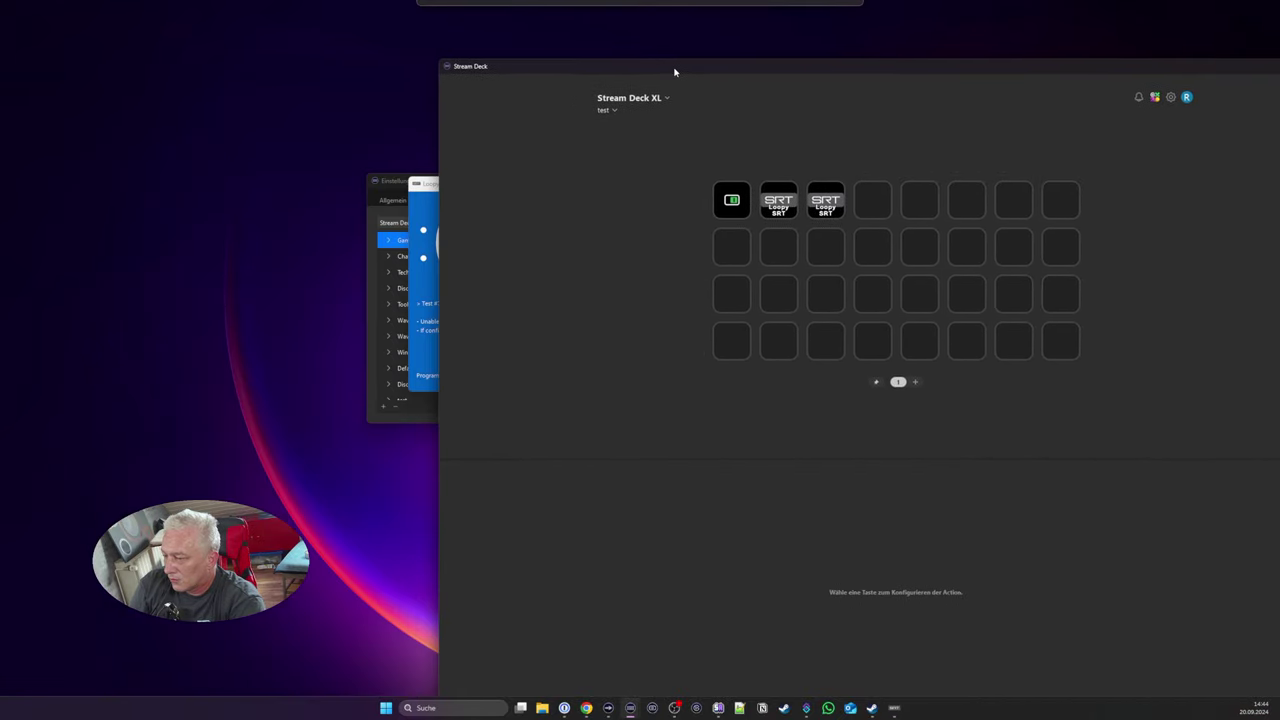
pyautogui.click(424, 190)
pyautogui.click(390, 194)
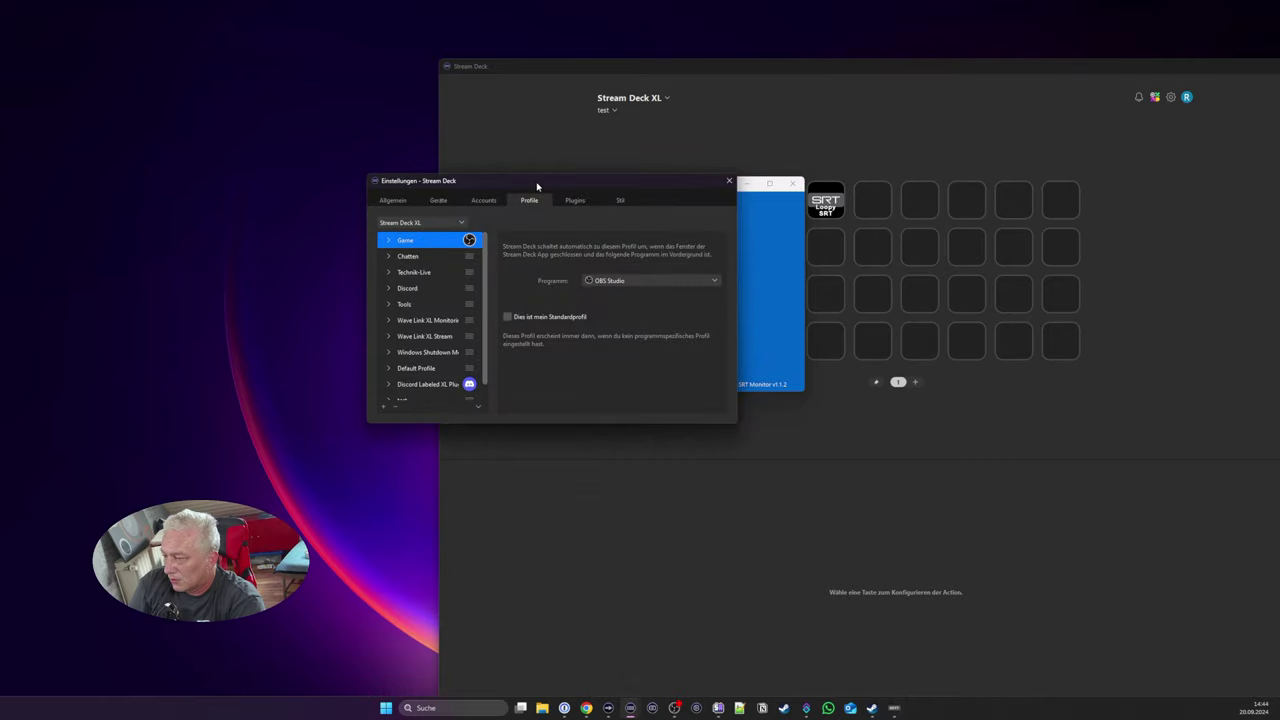
pyautogui.click(728, 181)
pyautogui.moveTo(728, 184); pyautogui.dragTo(620, 173)
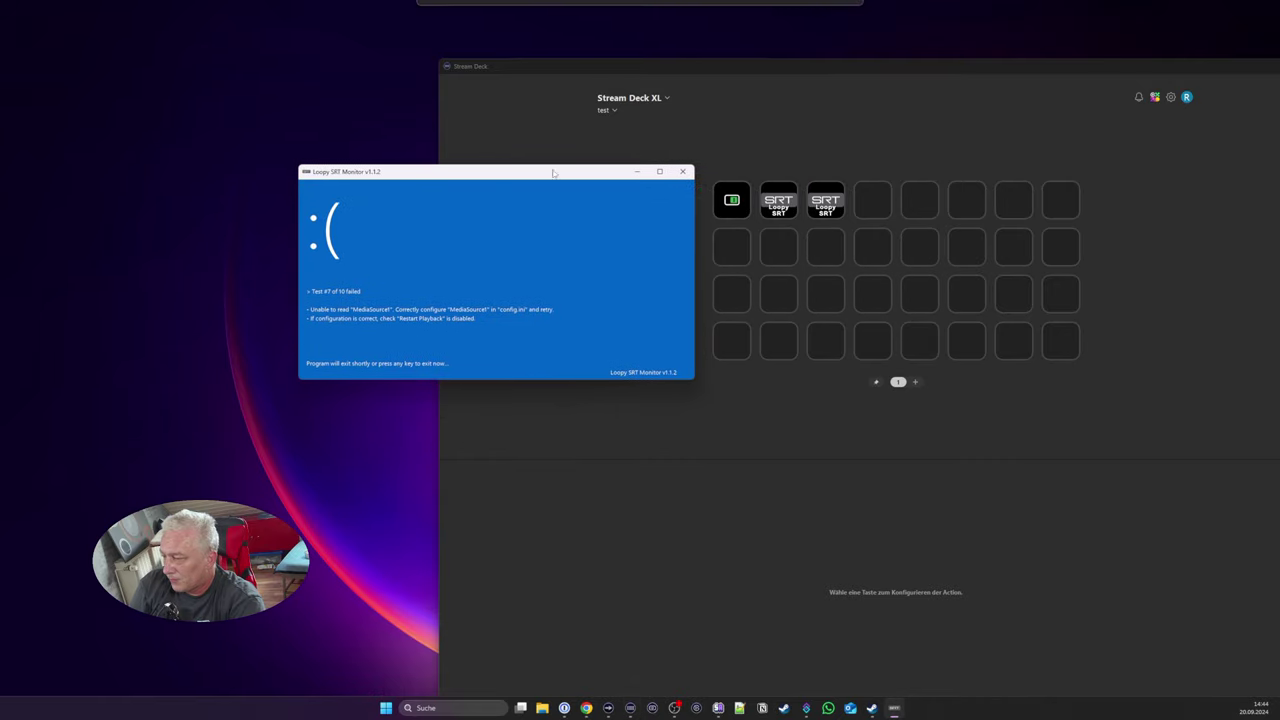
# Step: Examine the Loopy SRT Monitor window and move the Stream Deck window back fully into view
pyautogui.moveTo(607, 67)
pyautogui.mouseDown()
pyautogui.moveTo(447, 51)
pyautogui.moveTo(585, 56)
pyautogui.mouseUp()
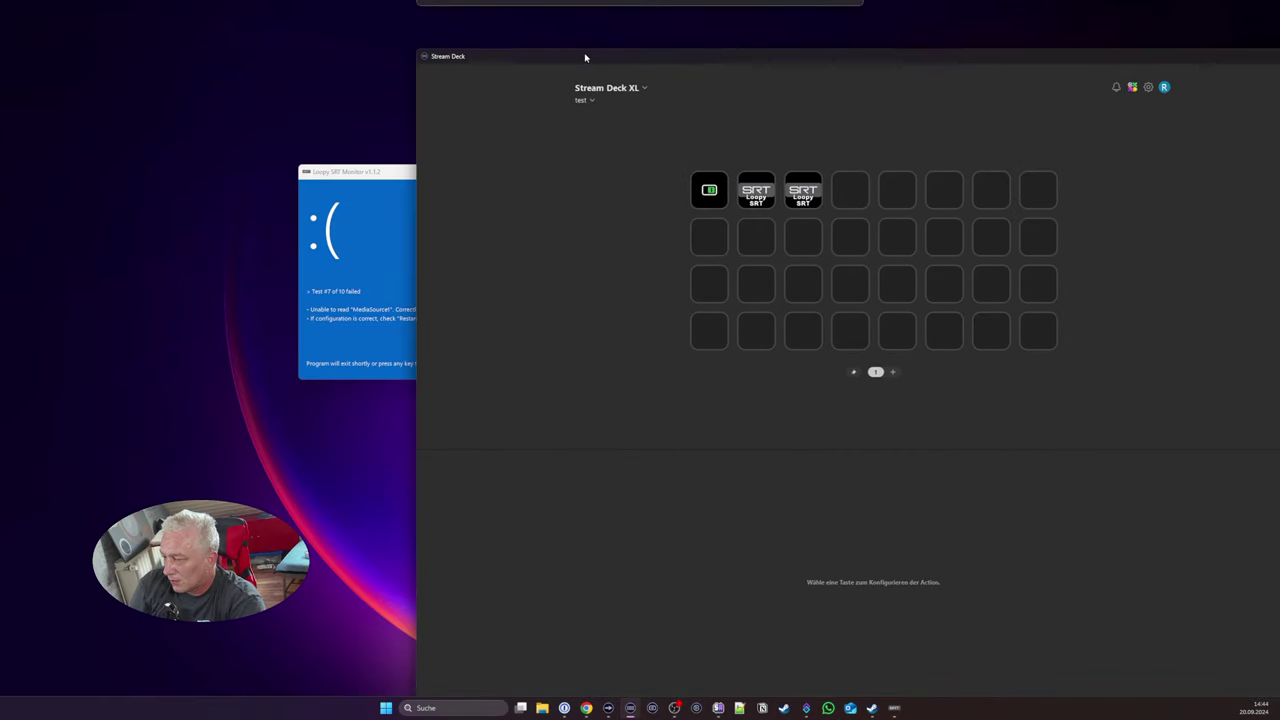
pyautogui.click(425, 220)
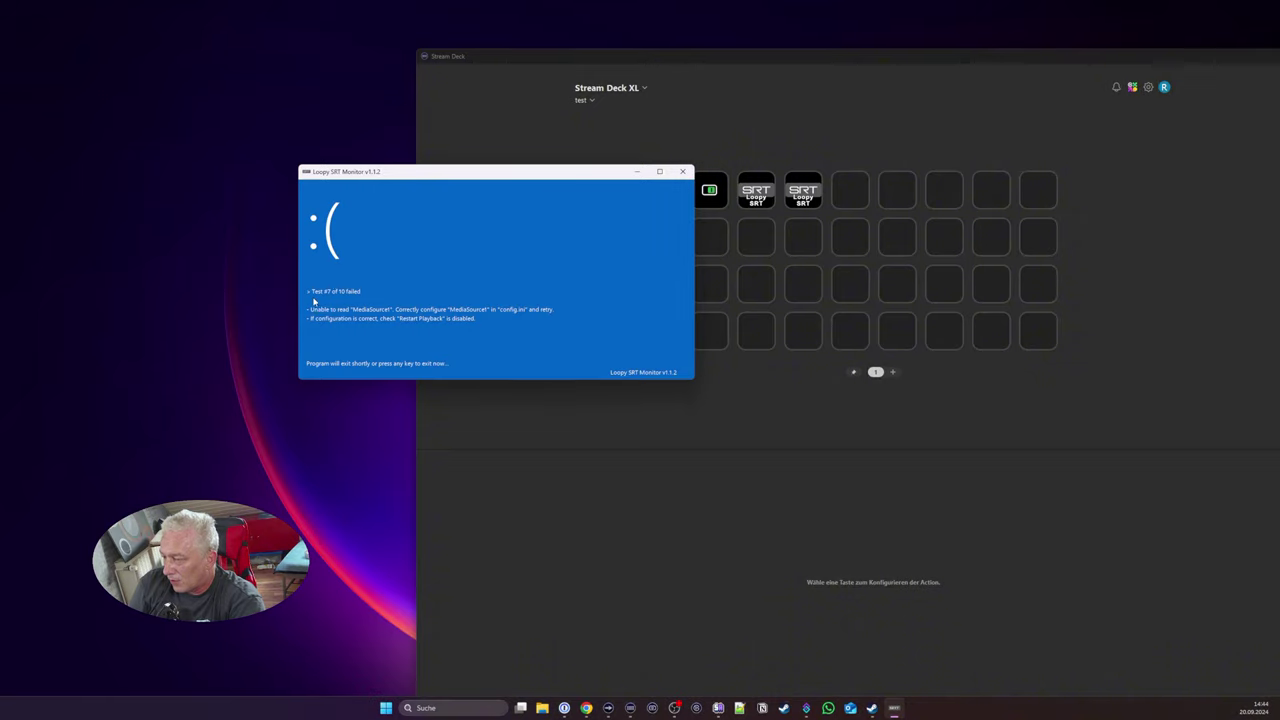
pyautogui.moveTo(596, 175); pyautogui.dragTo(463, 34)
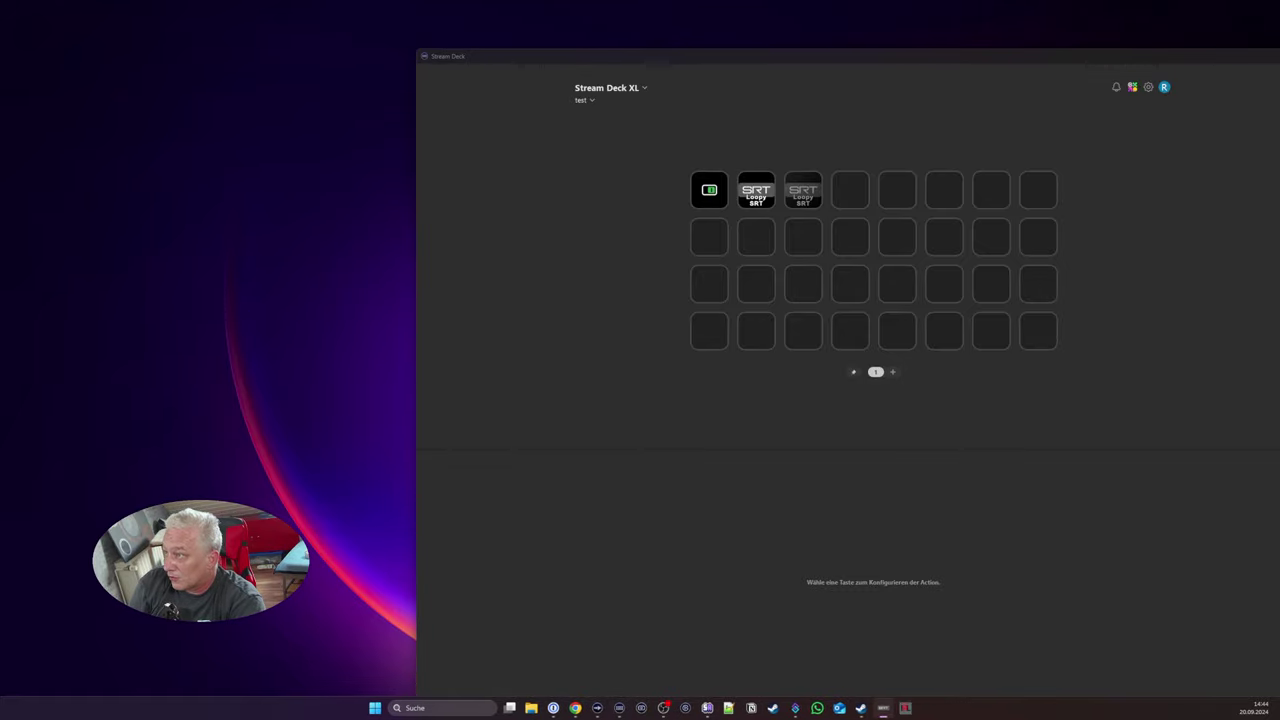
pyautogui.moveTo(0, 43); pyautogui.dragTo(428, 163)
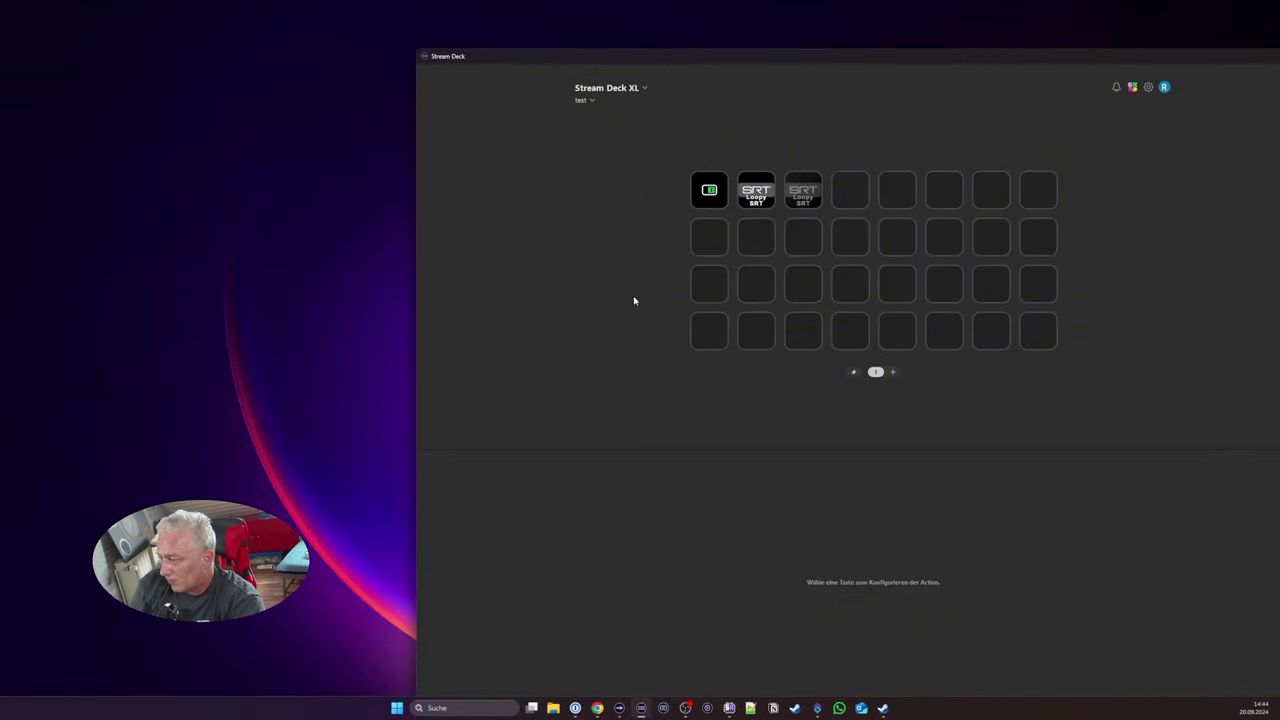
pyautogui.moveTo(712, 62); pyautogui.dragTo(389, 37)
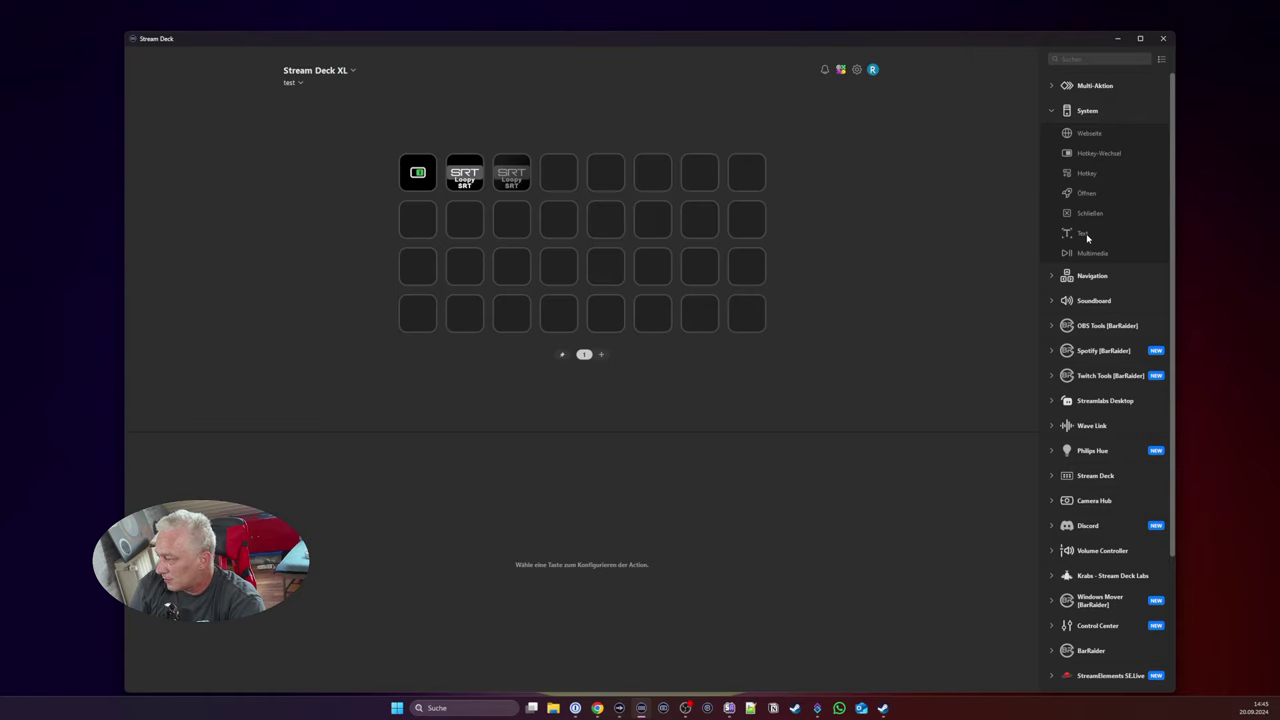
# Step: Assign a Text action to the fourth key of the top row and start editing its text
pyautogui.moveTo(1084, 237); pyautogui.dragTo(557, 176)
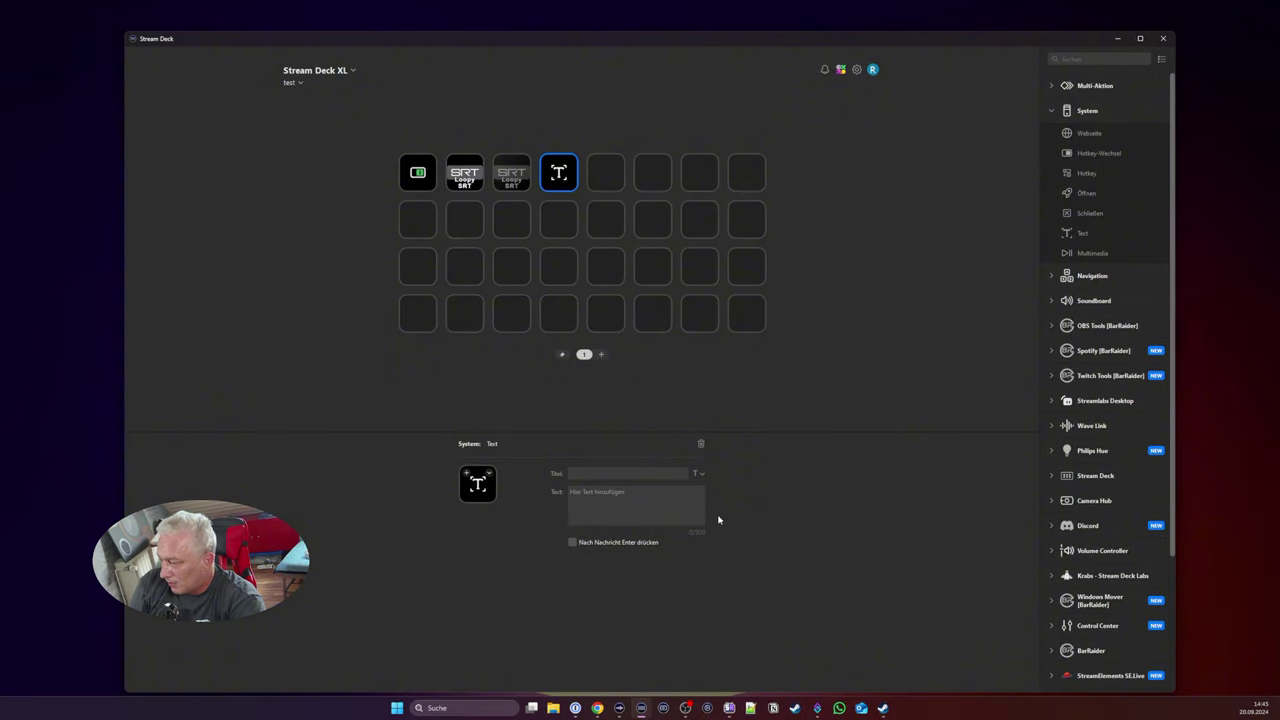
pyautogui.click(643, 504)
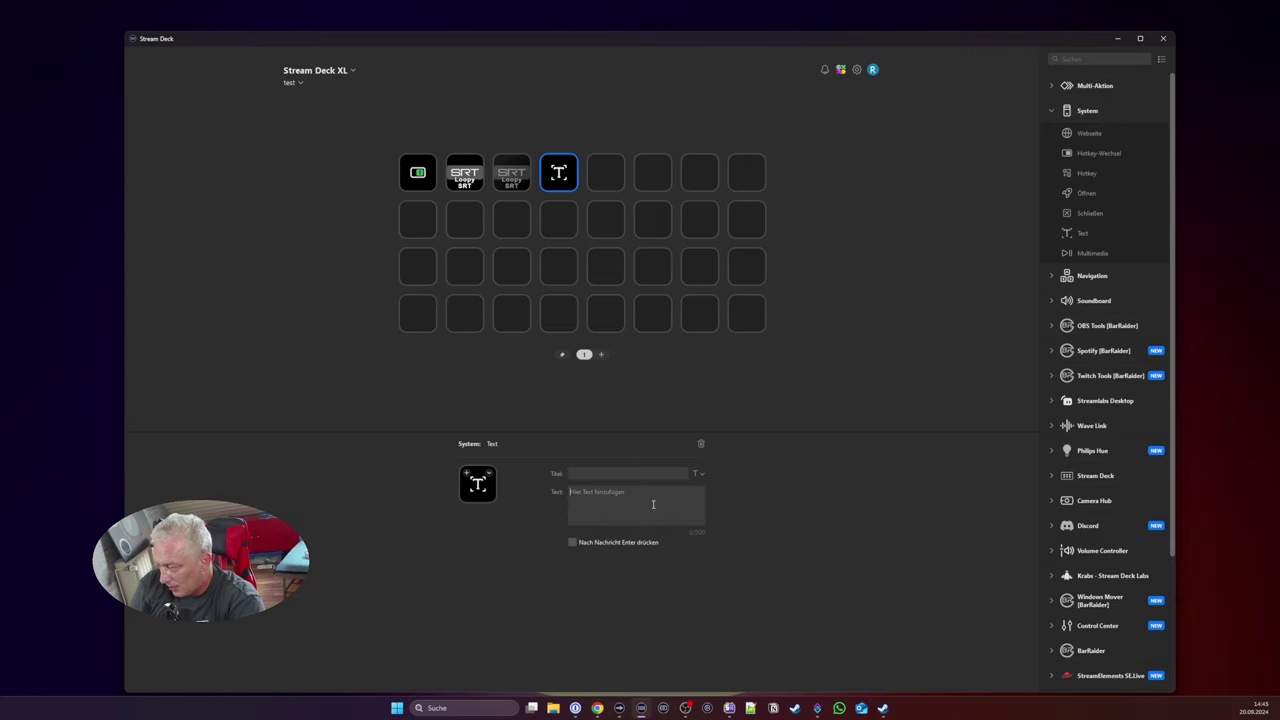
pyautogui.write('hdfgnhdndfgndng')
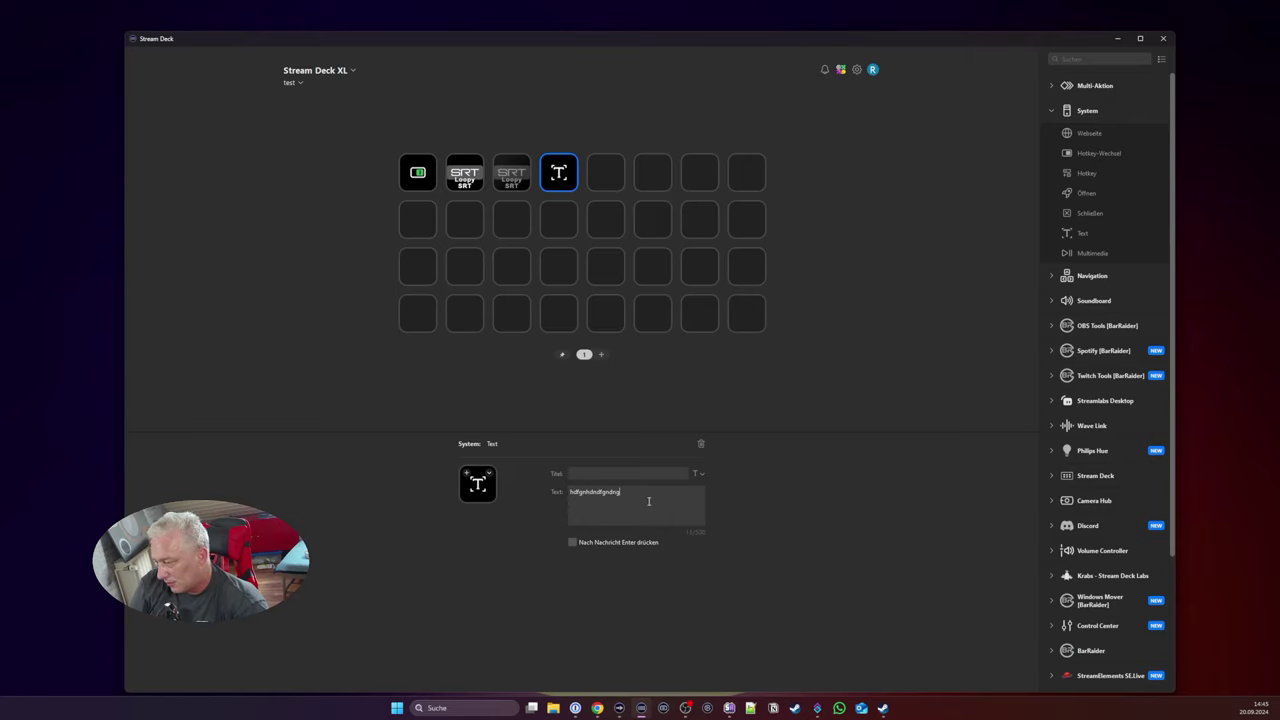
pyautogui.press('BackSpace')
pyautogui.press('BackSpace')
pyautogui.press('BackSpace')
pyautogui.press('BackSpace')
pyautogui.press('BackSpace')
pyautogui.press('BackSpace')
pyautogui.press('BackSpace')
pyautogui.press('BackSpace')
pyautogui.press('BackSpace')
pyautogui.press('BackSpace')
pyautogui.press('BackSpace')
pyautogui.press('BackSpace')
pyautogui.press('BackSpace')
pyautogui.press('BackSpace')
pyautogui.press('BackSpace')
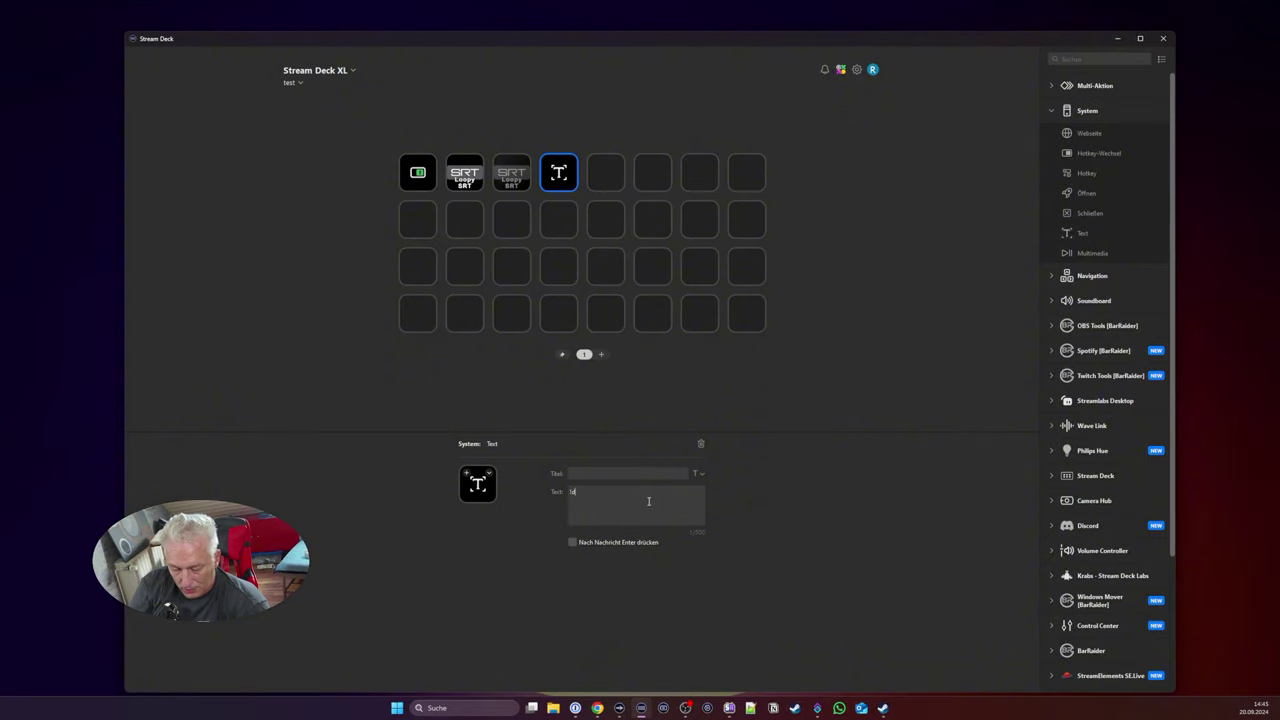
# Step: Enter "ldc" as the text that the fourth key's Text action sends
pyautogui.write('ldc')
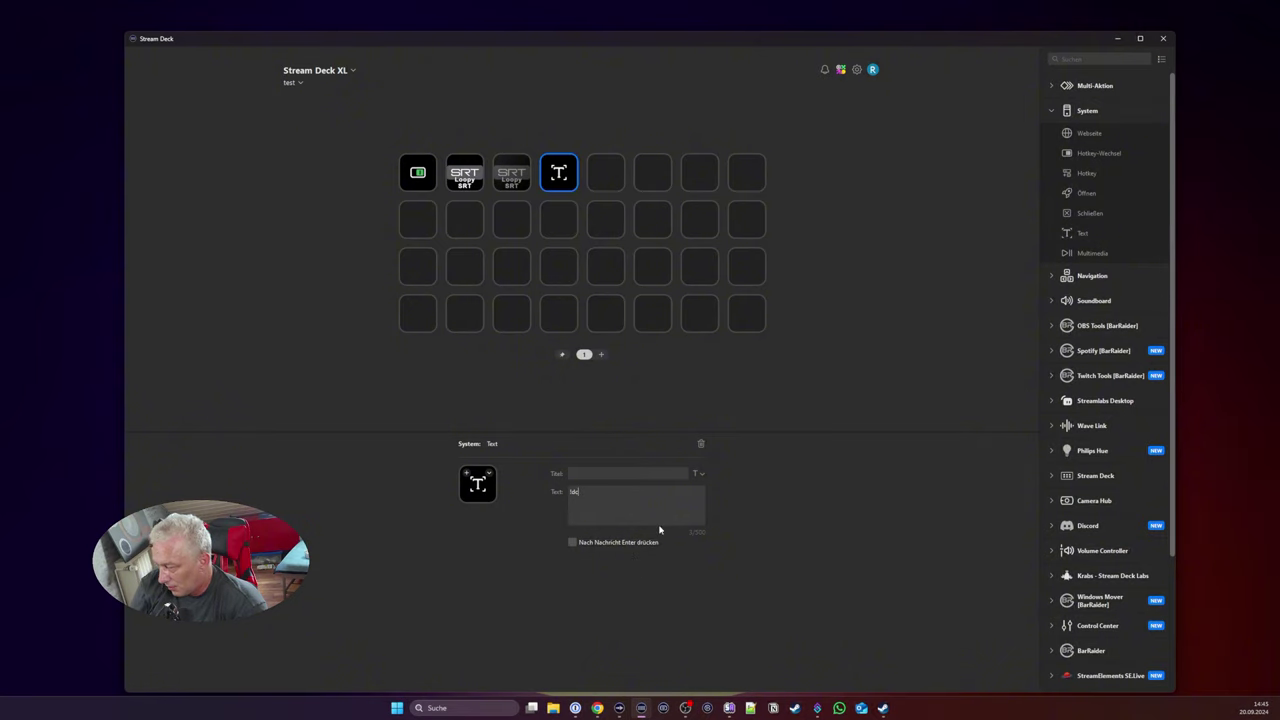
# Step: Turn the option to send Enter after the message on and back off for the fourth key's Text action
pyautogui.click(622, 545)
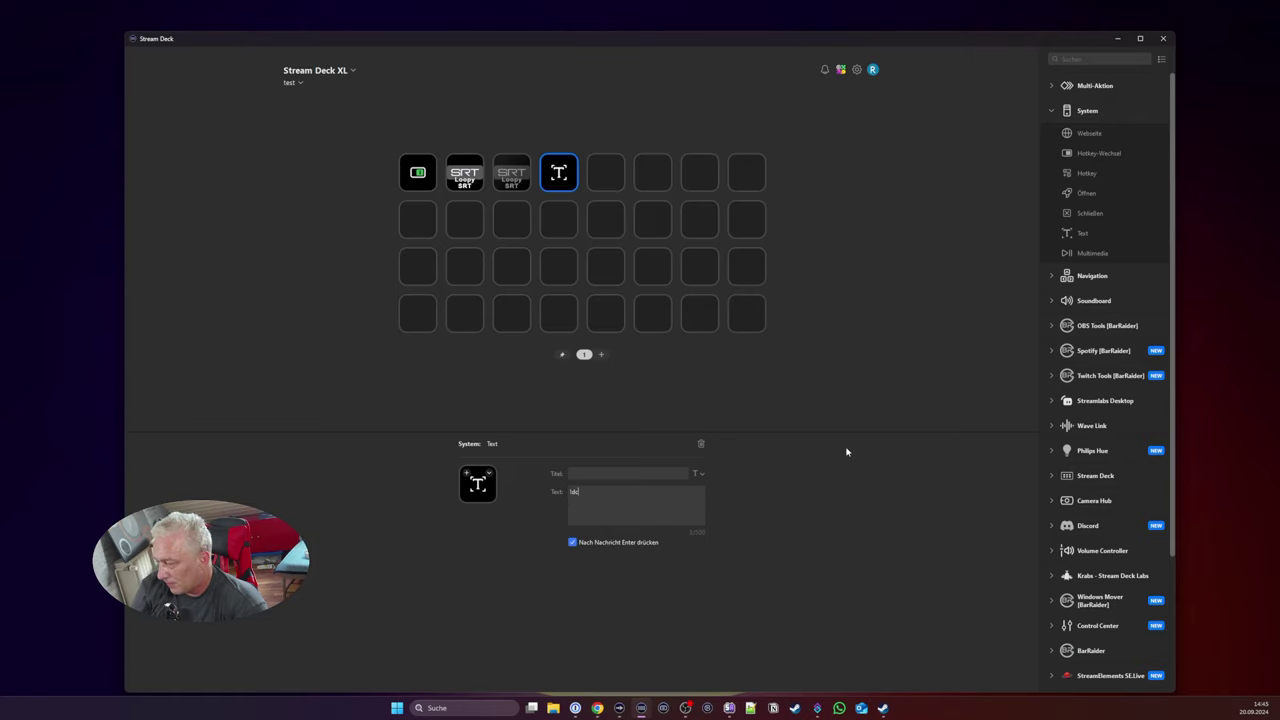
pyautogui.click(596, 544)
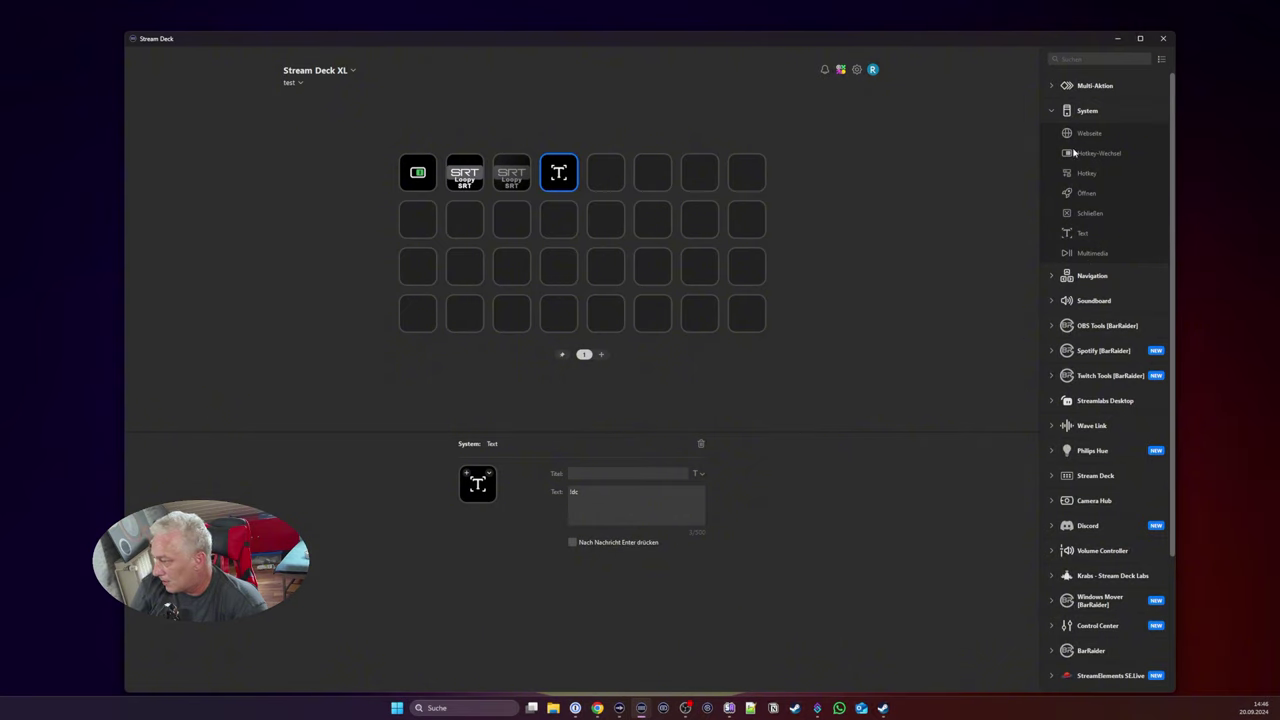
# Step: Create a folder from the Navigation actions and place it on the first key of the second row
pyautogui.click(1048, 113)
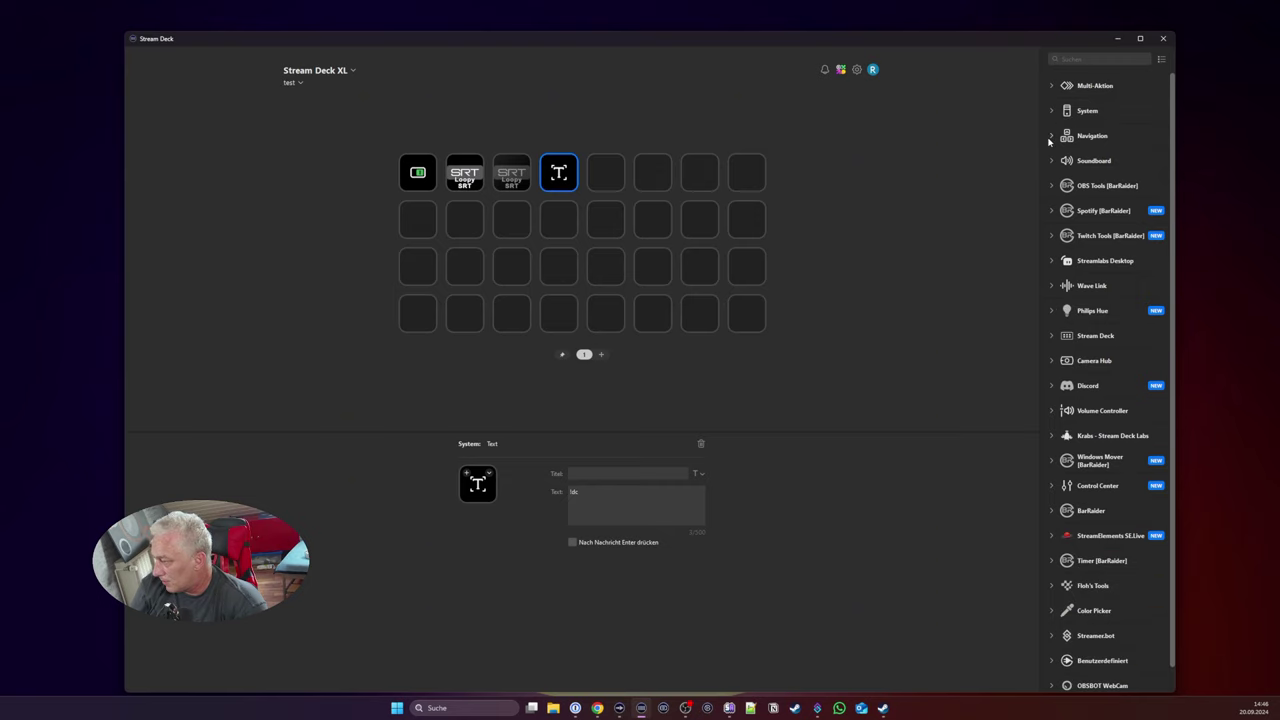
pyautogui.click(1052, 141)
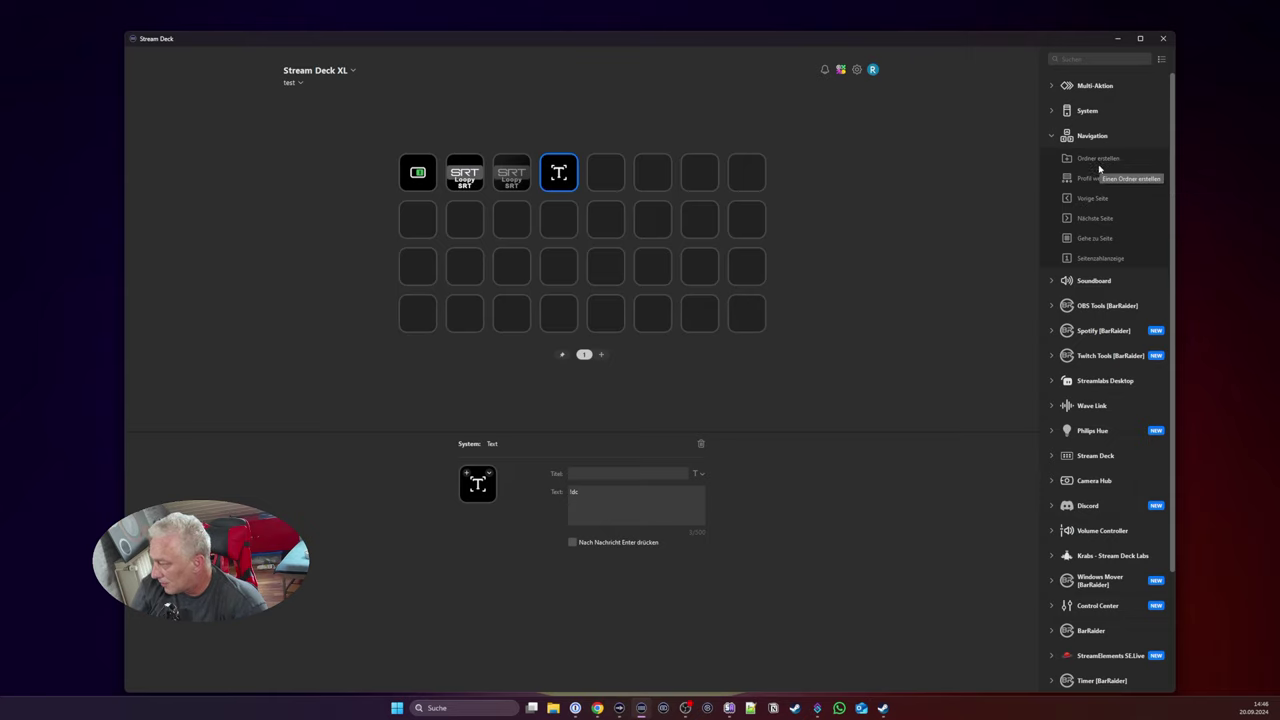
pyautogui.moveTo(1127, 166); pyautogui.dragTo(607, 178)
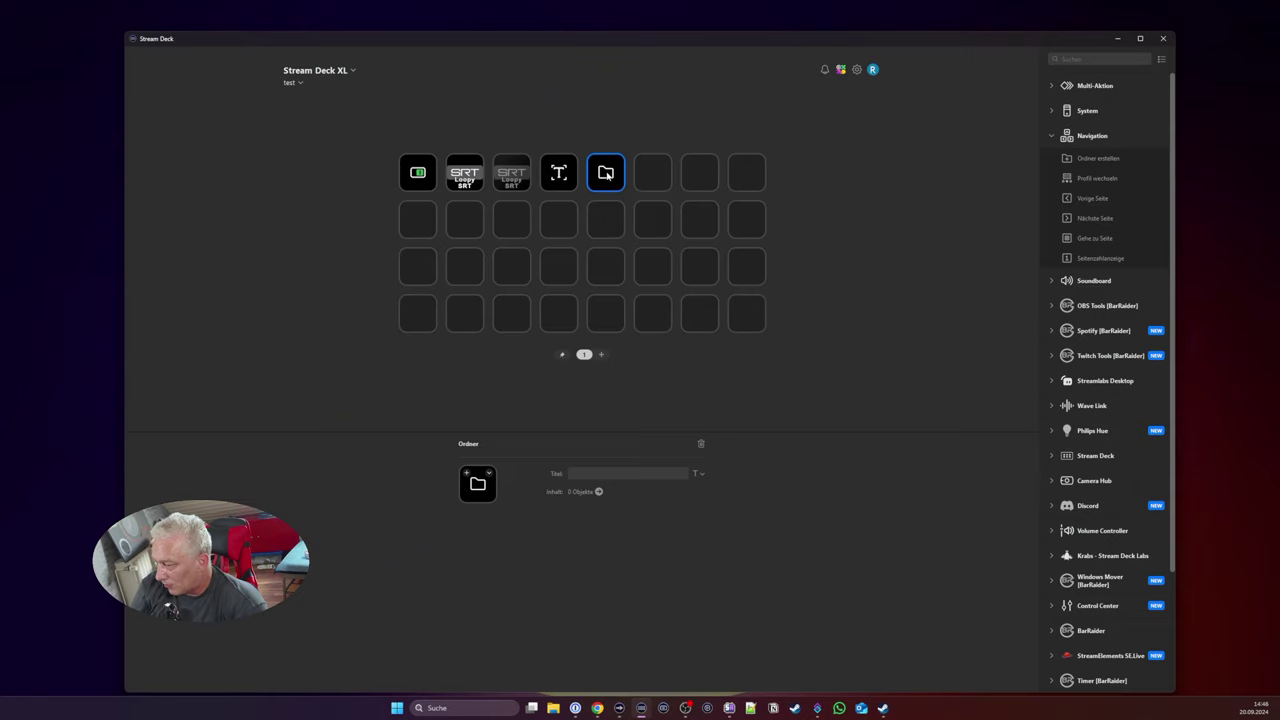
pyautogui.moveTo(606, 173); pyautogui.dragTo(418, 219)
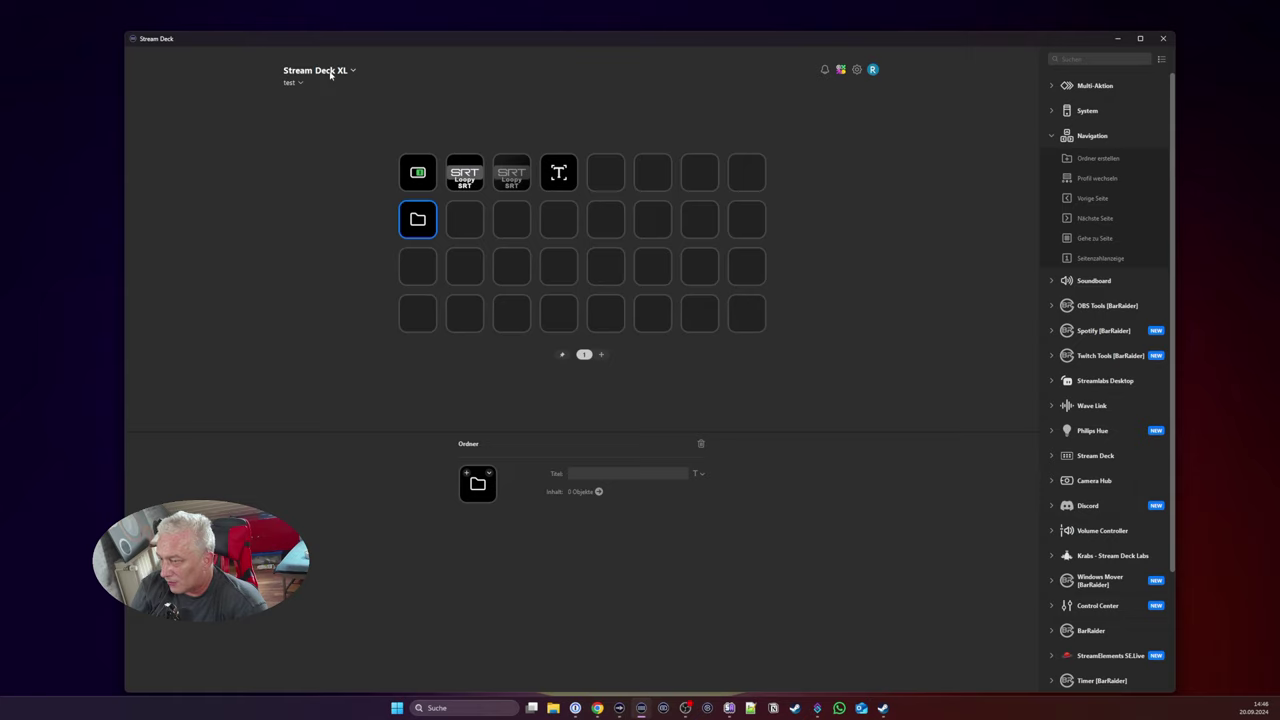
# Step: Switch to the Stream Deck +, create a folder on the second row's first key and nest and open another folder inside it
pyautogui.click(330, 72)
pyautogui.click(329, 94)
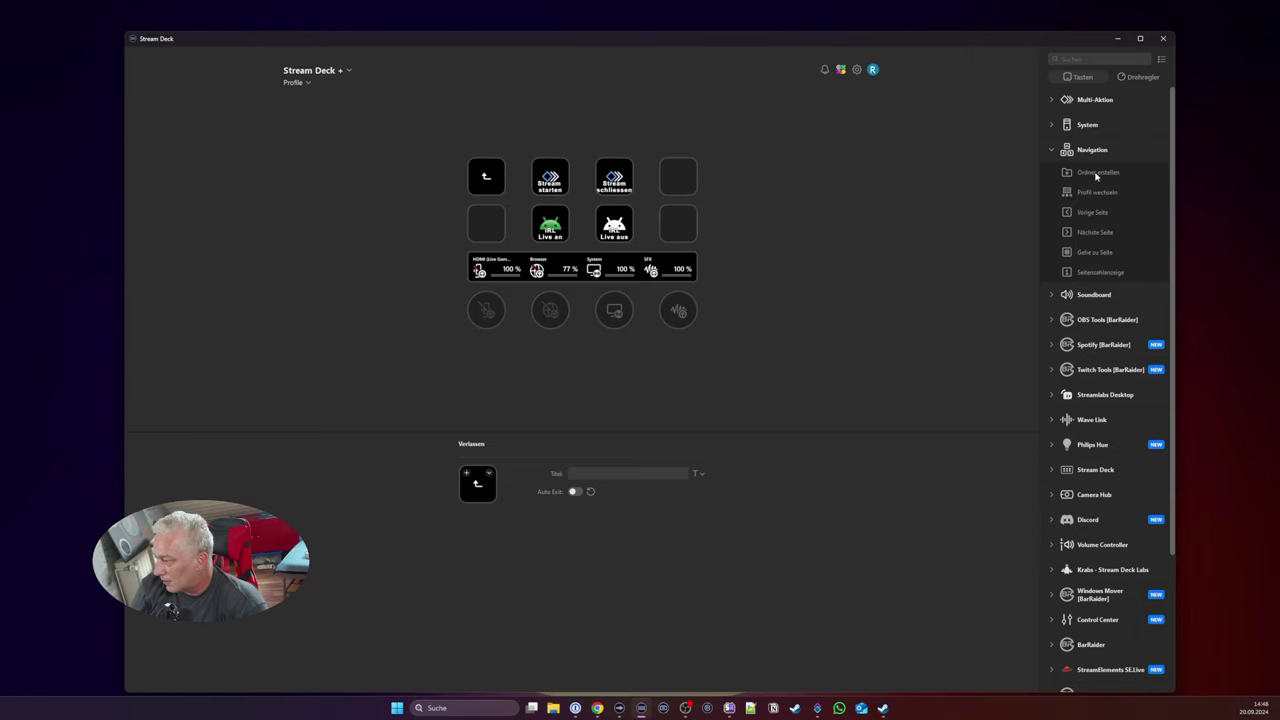
pyautogui.moveTo(1095, 175); pyautogui.dragTo(489, 229)
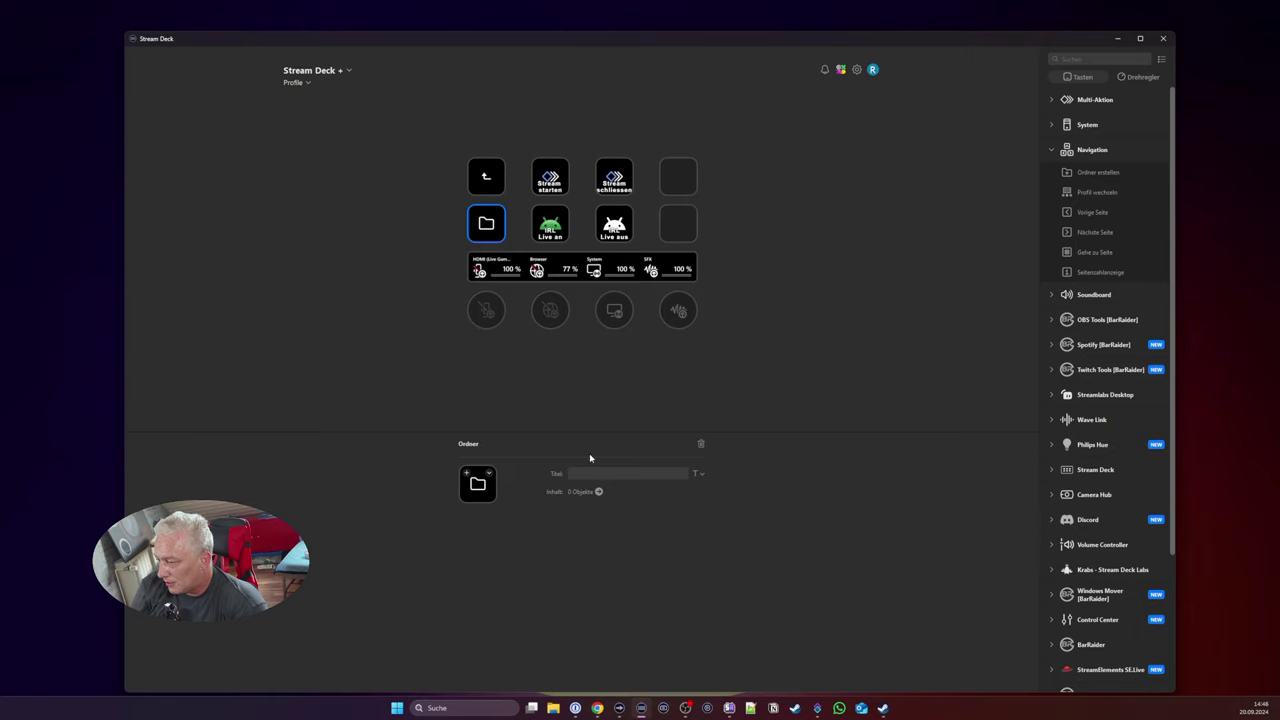
pyautogui.doubleClick(493, 229)
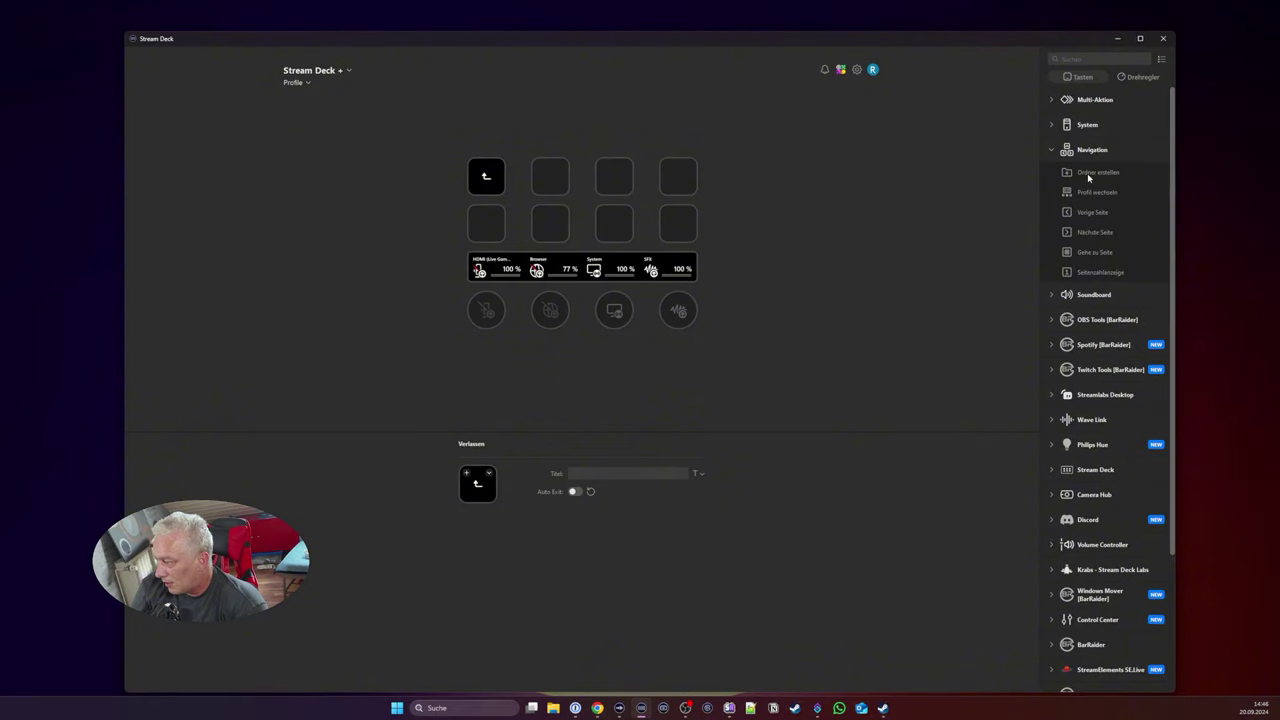
pyautogui.moveTo(1088, 178); pyautogui.dragTo(556, 190)
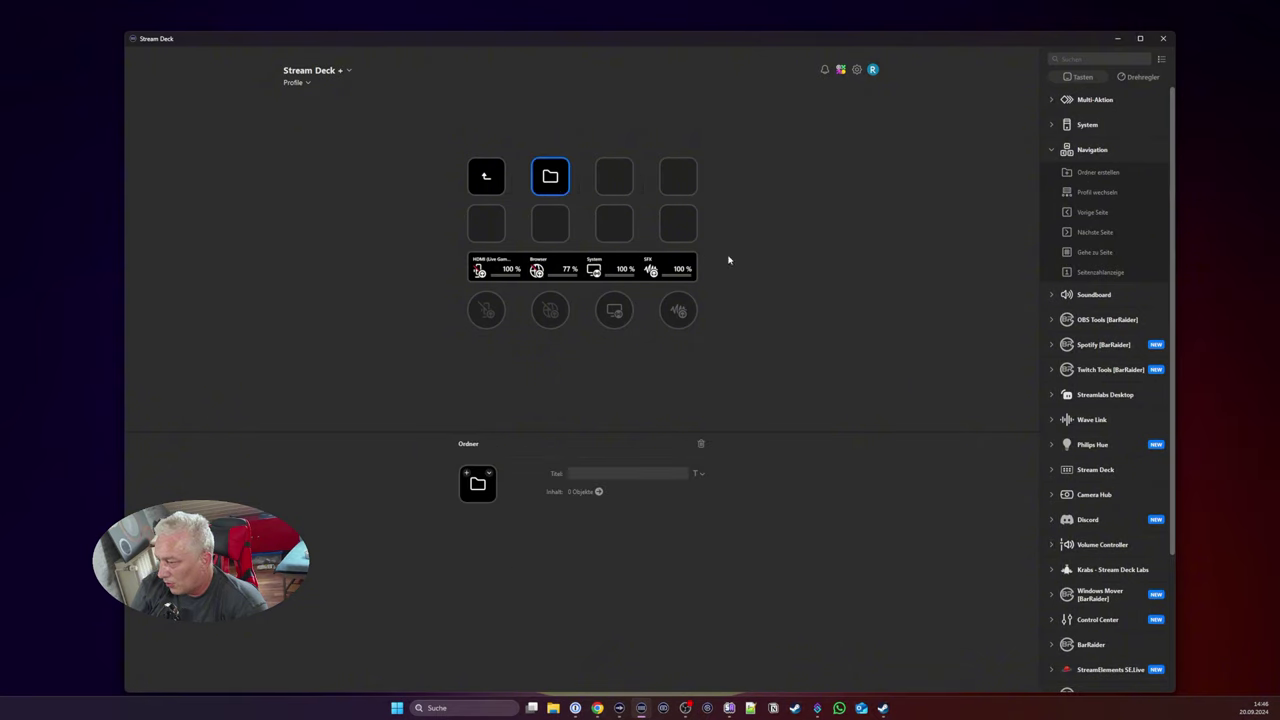
pyautogui.doubleClick(557, 177)
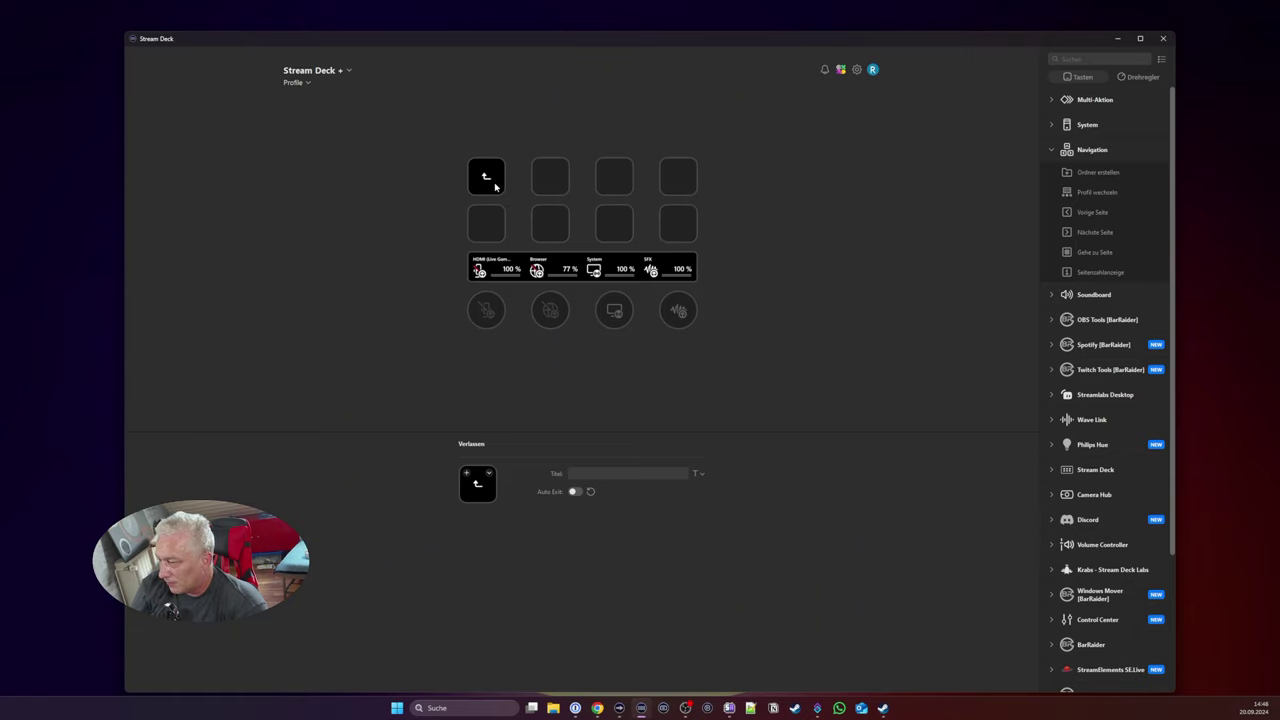
# Step: Go back out of the nested folders and delete the folder from the second row's first key
pyautogui.doubleClick(494, 186)
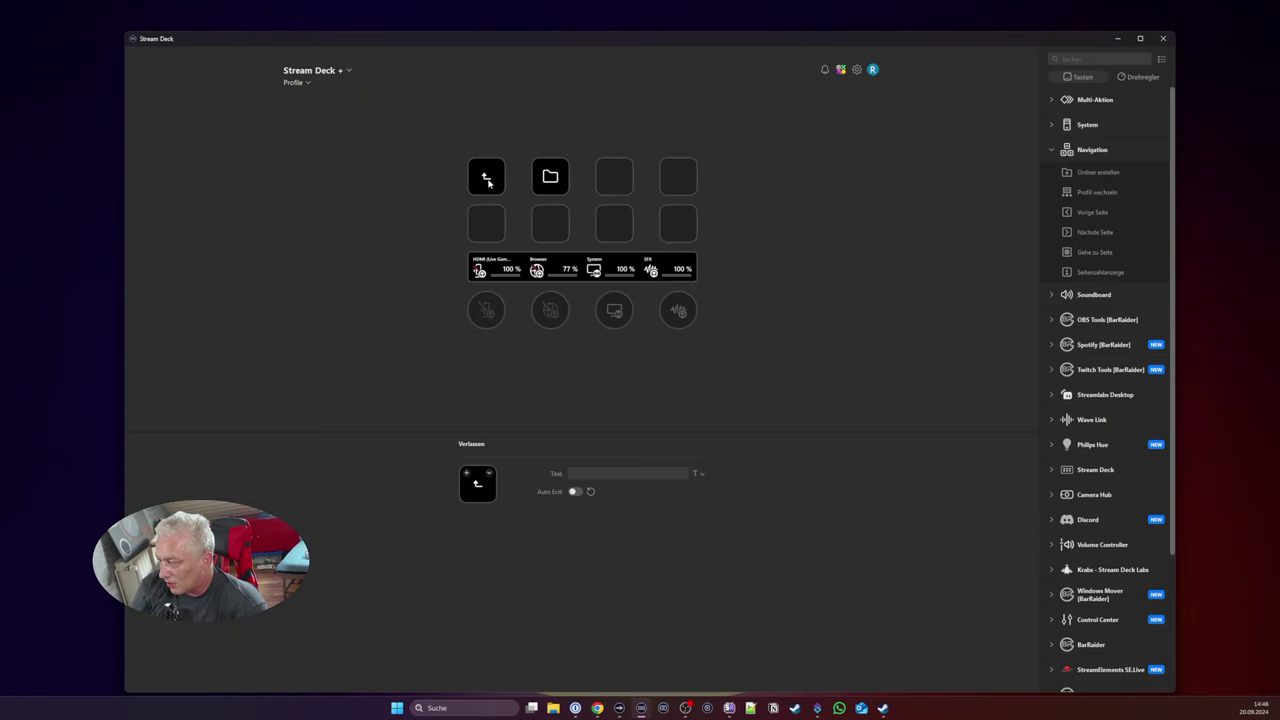
pyautogui.doubleClick(488, 182)
pyautogui.click(484, 224)
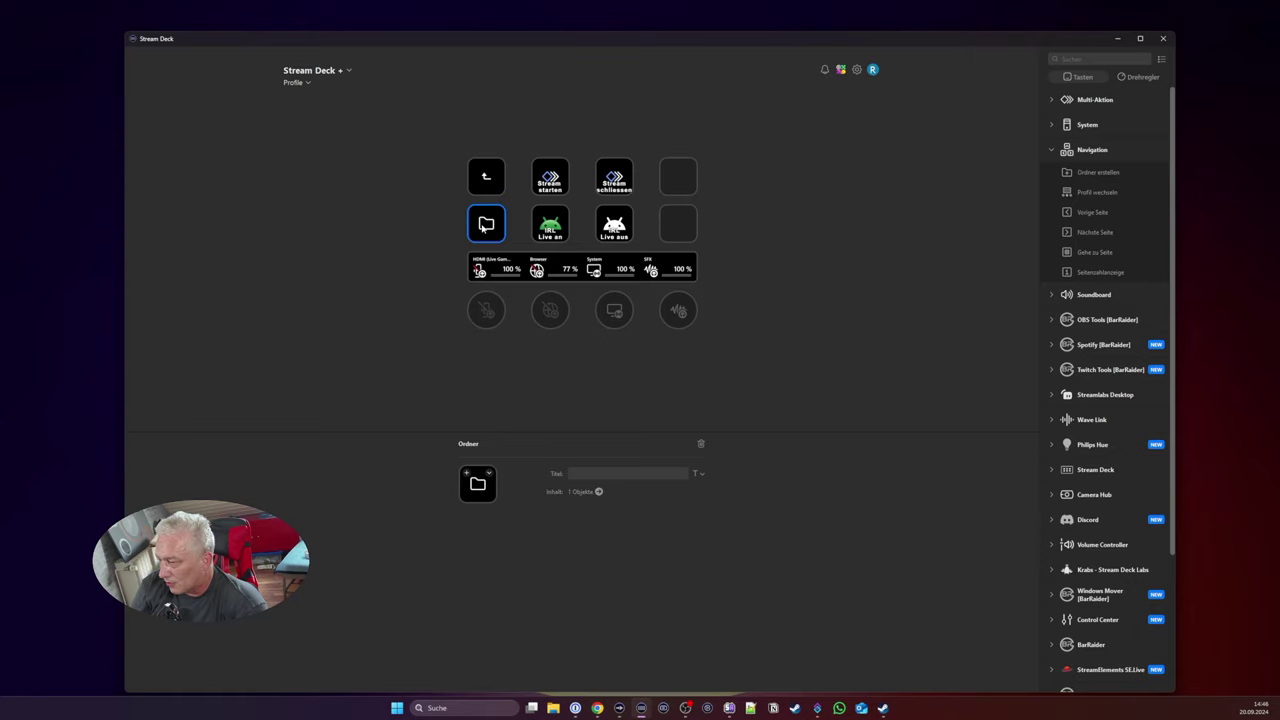
pyautogui.rightClick(482, 228)
pyautogui.click(504, 281)
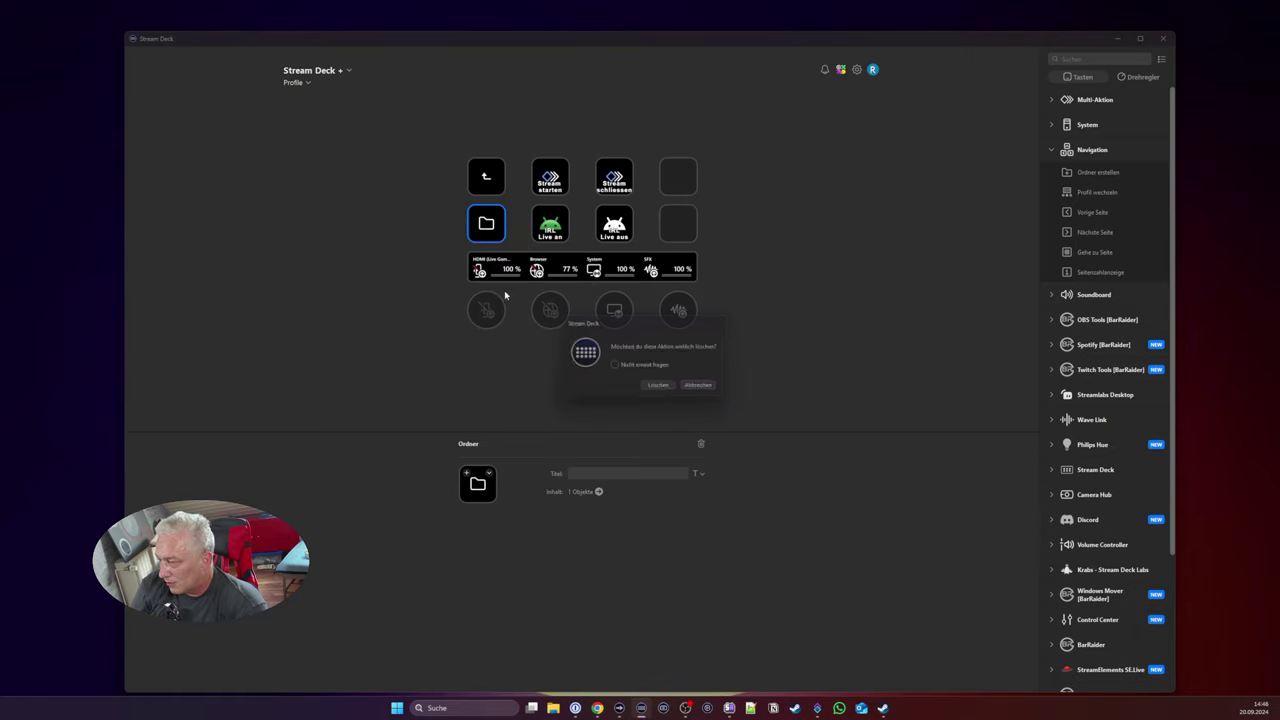
pyautogui.click(662, 389)
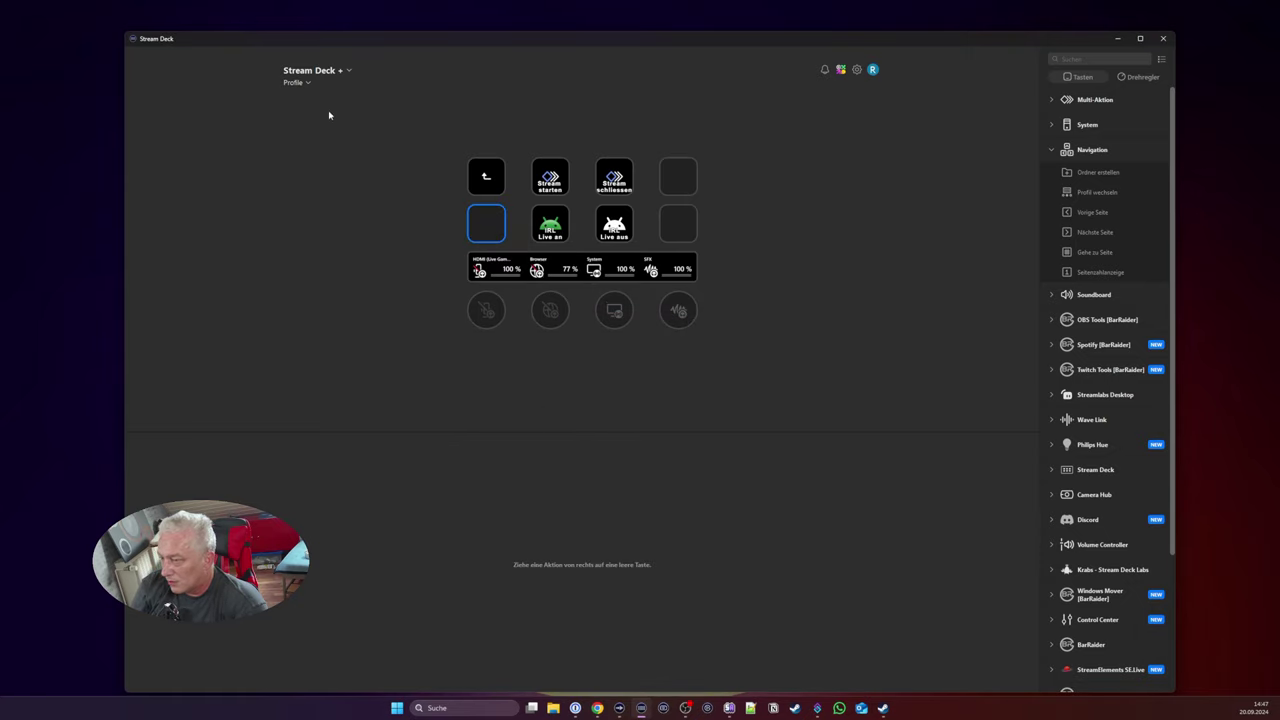
# Step: Switch back to the Stream Deck XL and check the list of available devices
pyautogui.click(296, 83)
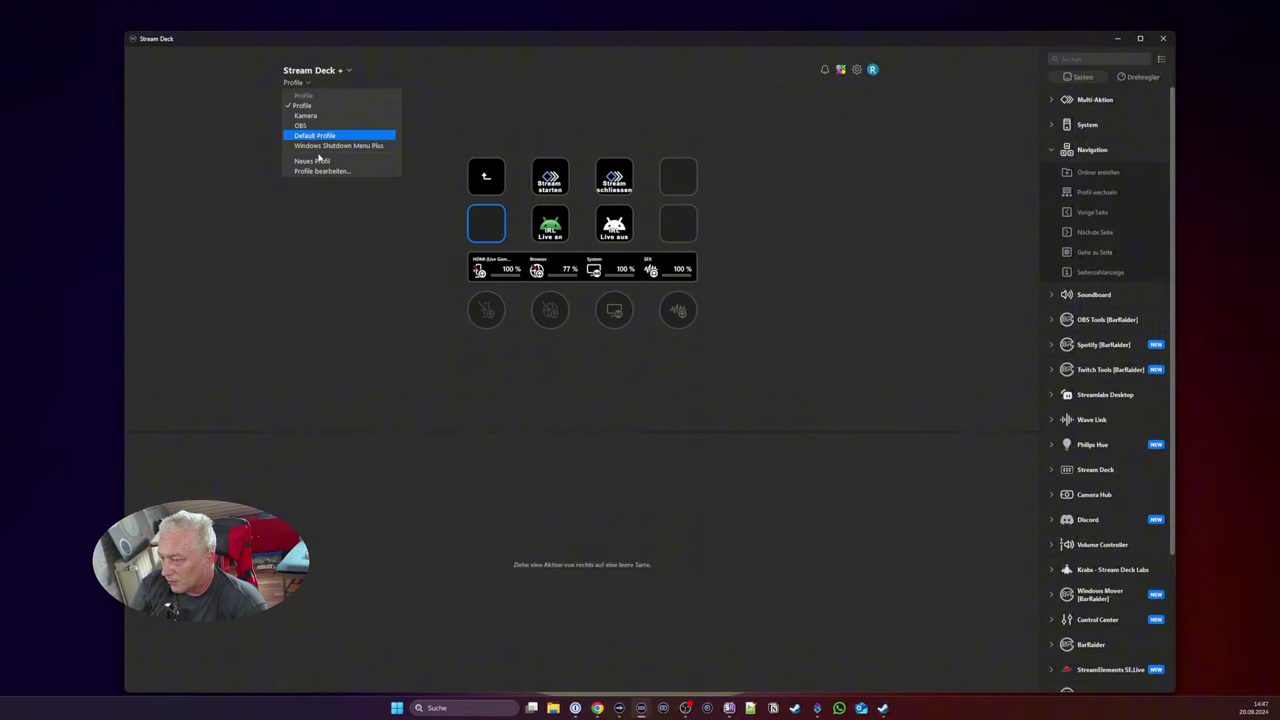
pyautogui.click(322, 71)
pyautogui.click(318, 103)
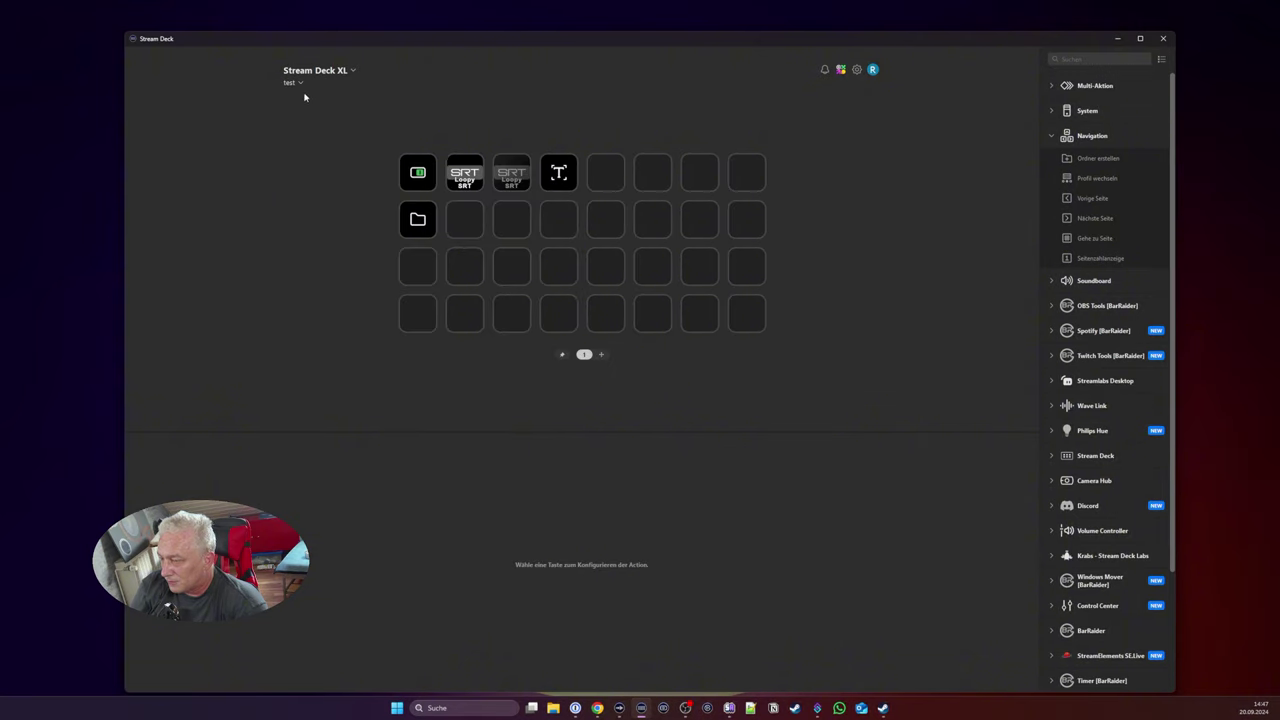
pyautogui.click(316, 72)
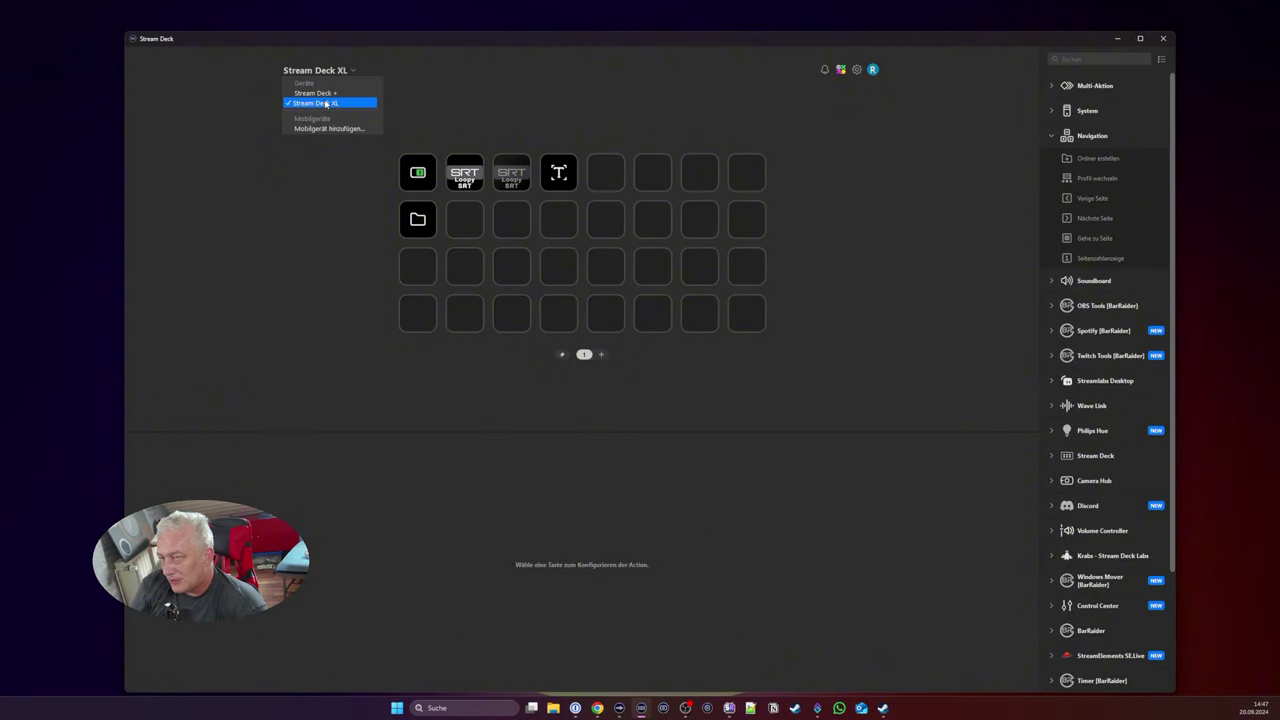
pyautogui.click(443, 110)
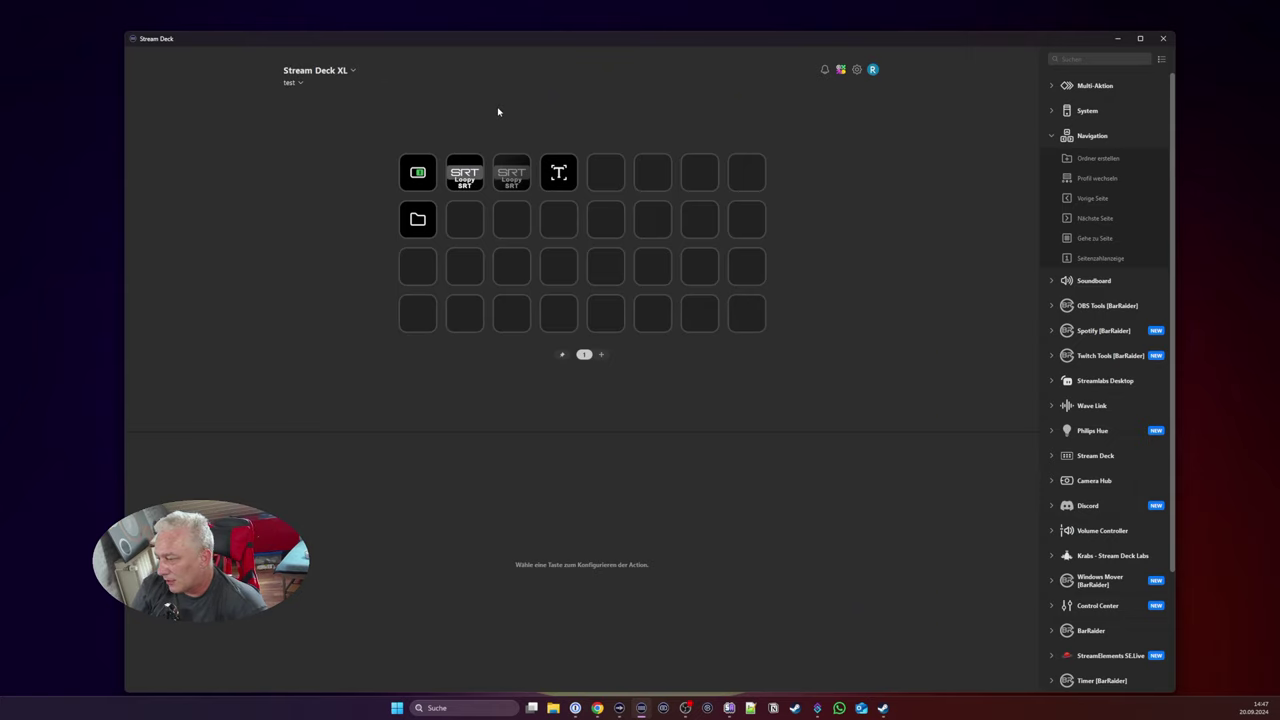
# Step: View the Stream Deck + layout once more and return to the Stream Deck XL
pyautogui.click(314, 70)
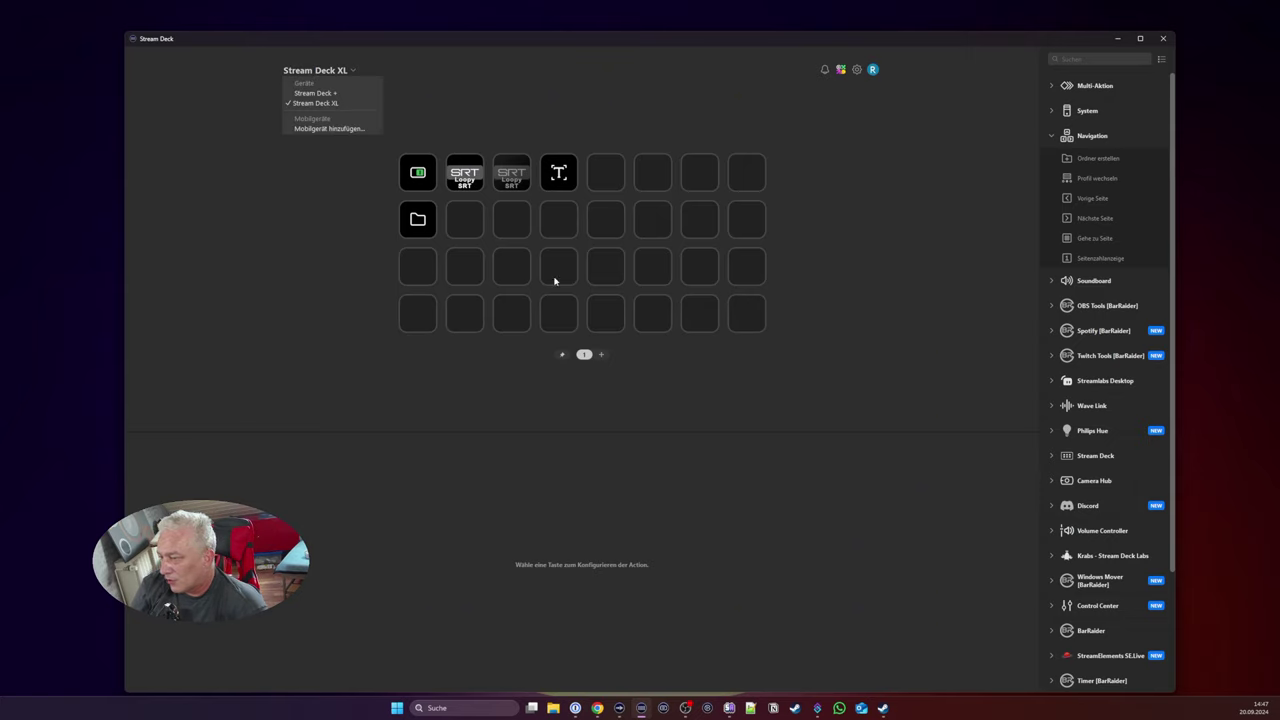
pyautogui.click(332, 93)
pyautogui.click(306, 84)
pyautogui.click(308, 72)
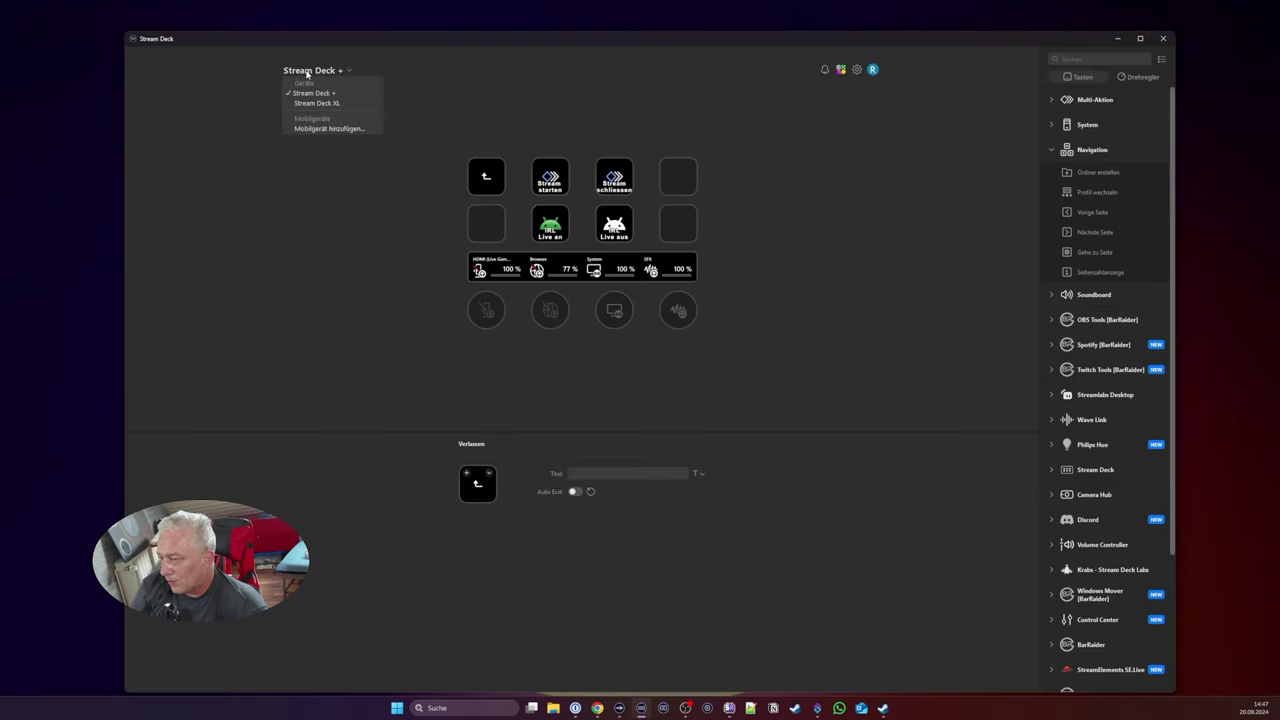
pyautogui.click(316, 103)
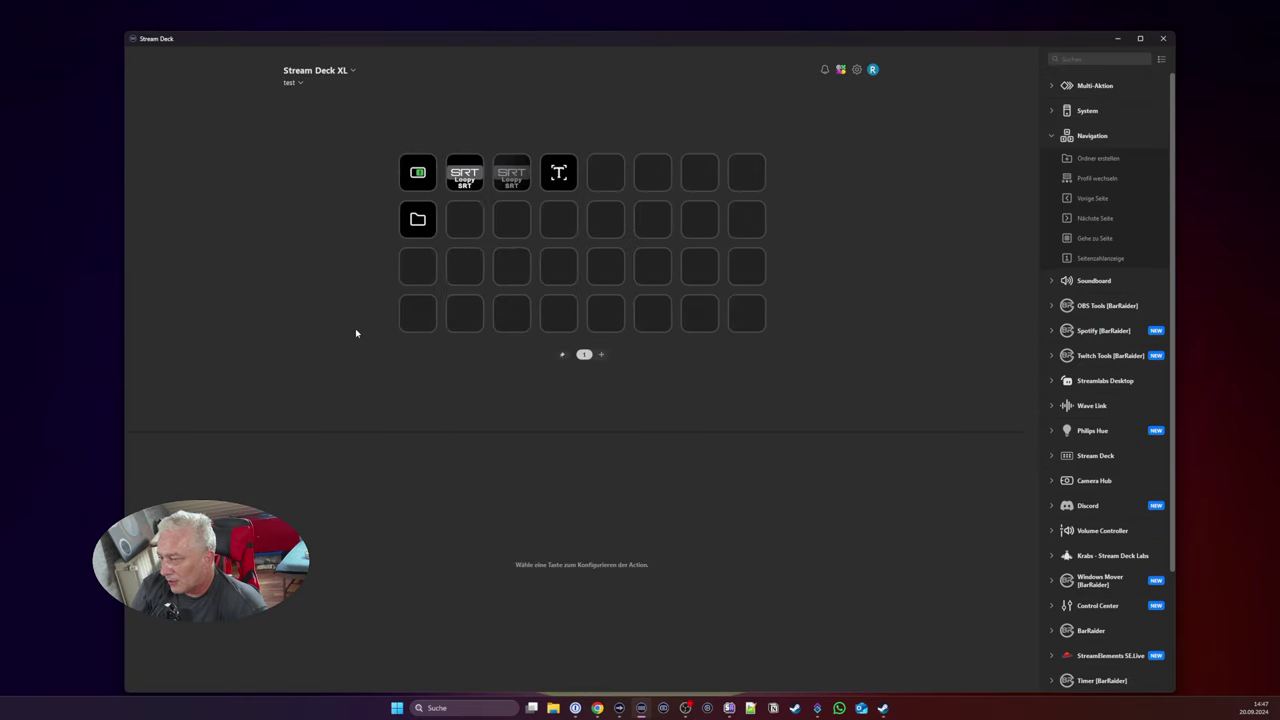
# Step: View page 4 of the Game profile and return to the test profile
pyautogui.click(295, 85)
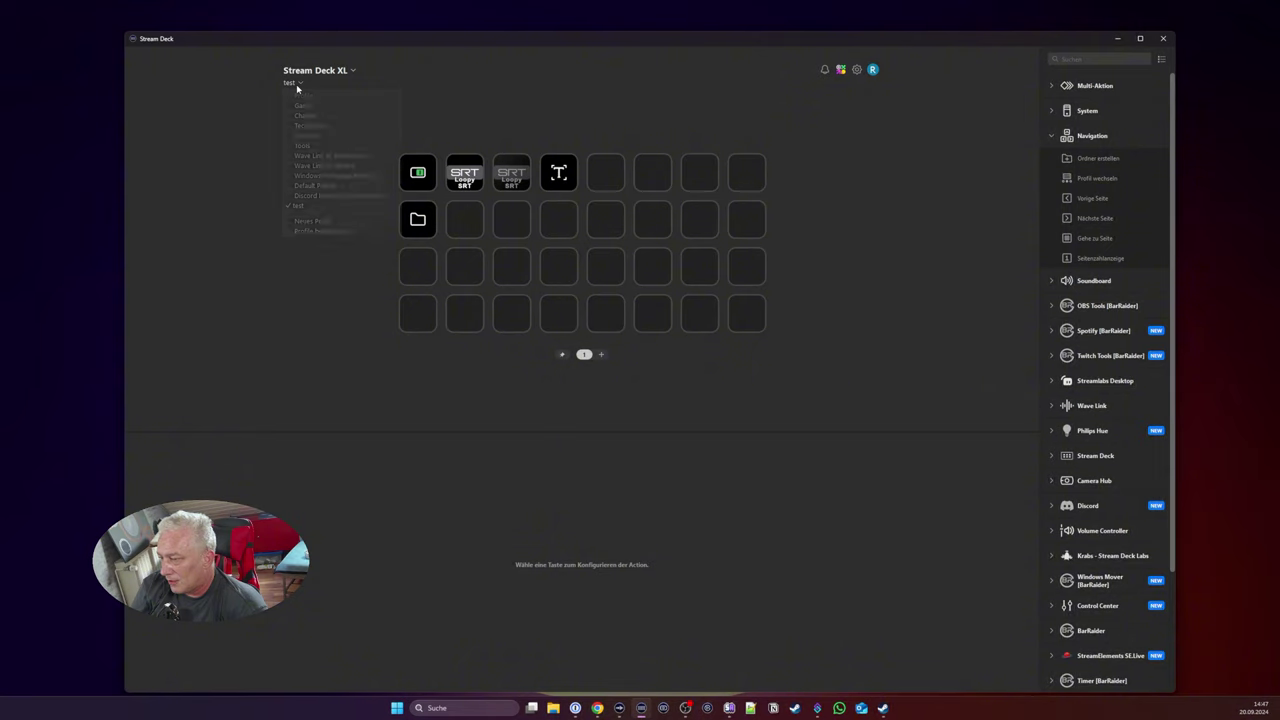
pyautogui.click(306, 108)
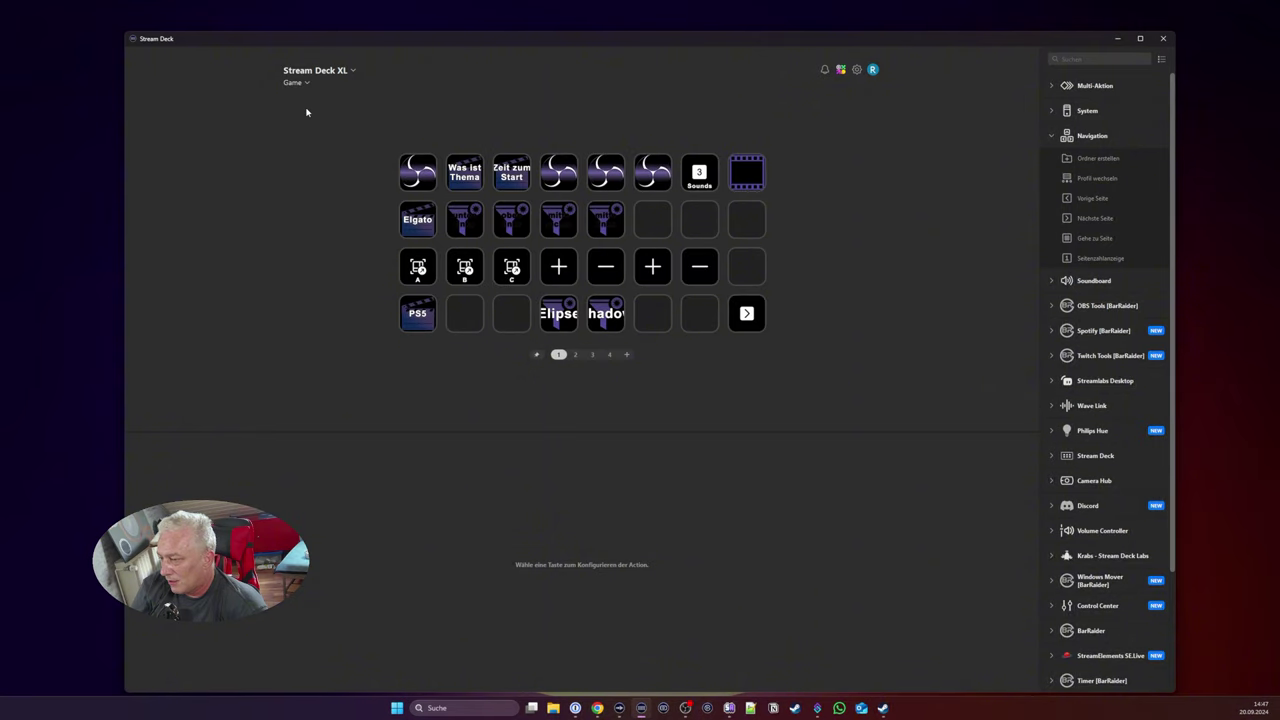
pyautogui.click(609, 354)
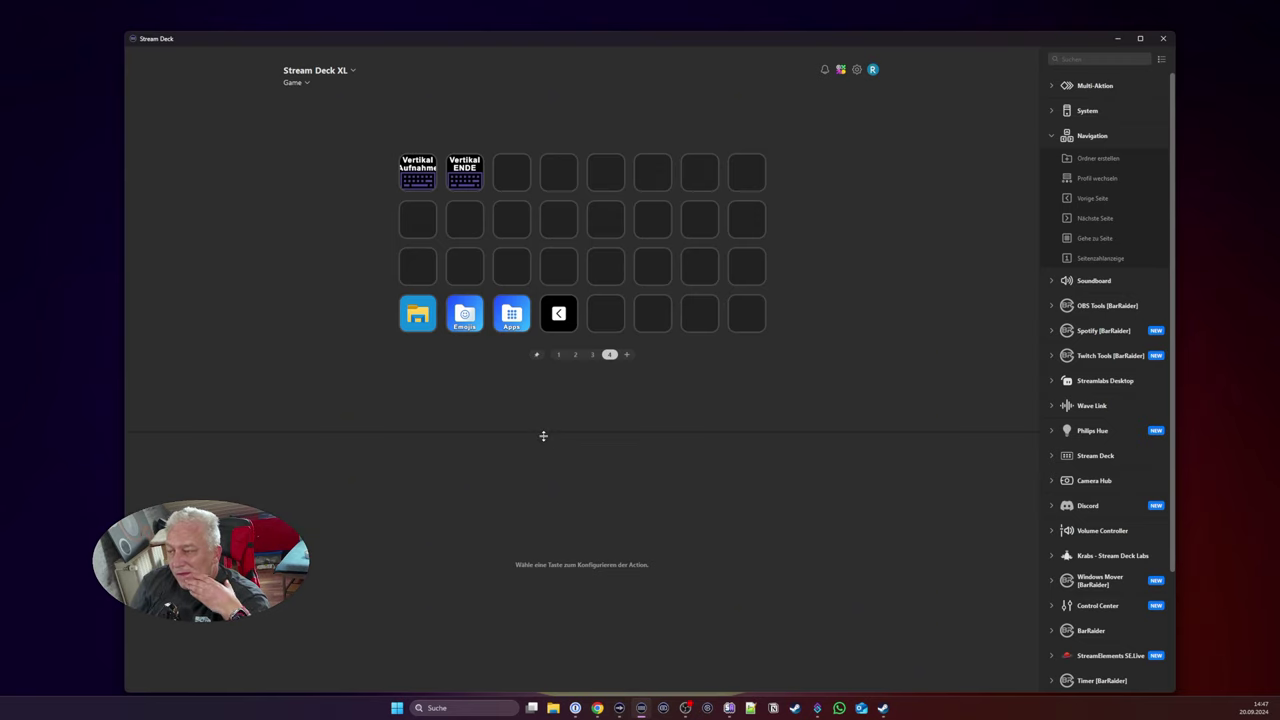
pyautogui.click(292, 84)
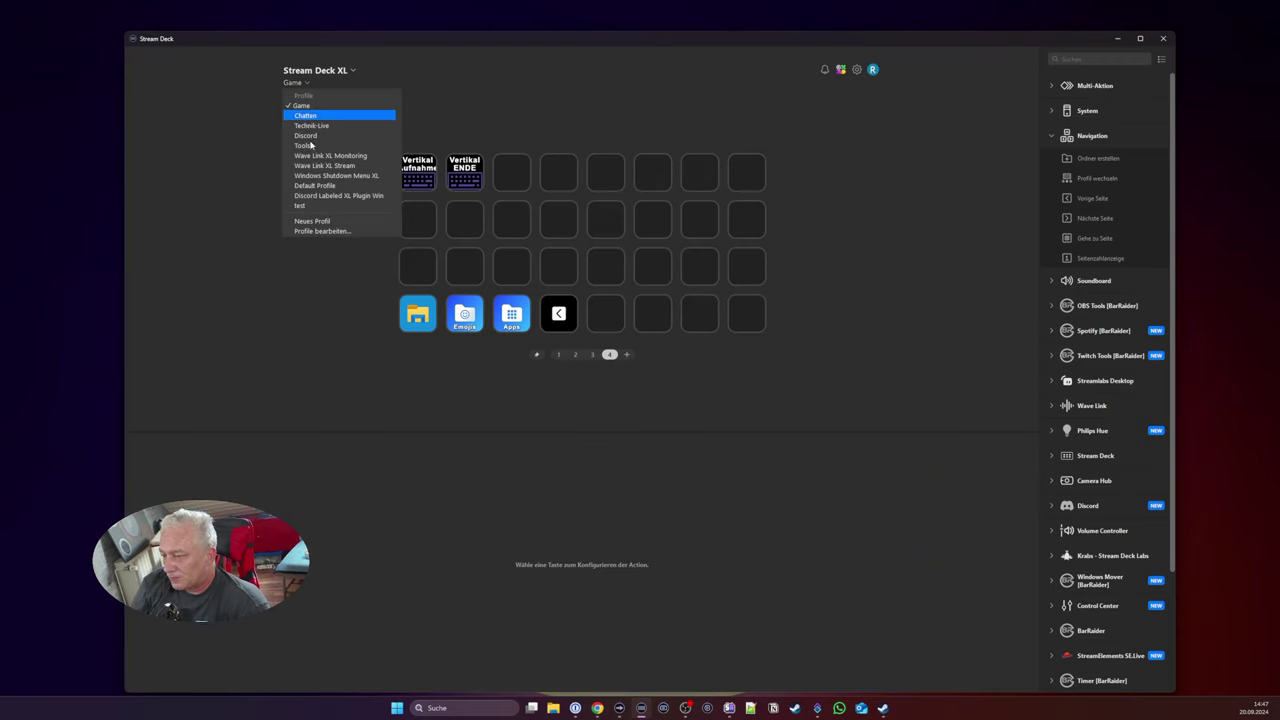
pyautogui.click(304, 206)
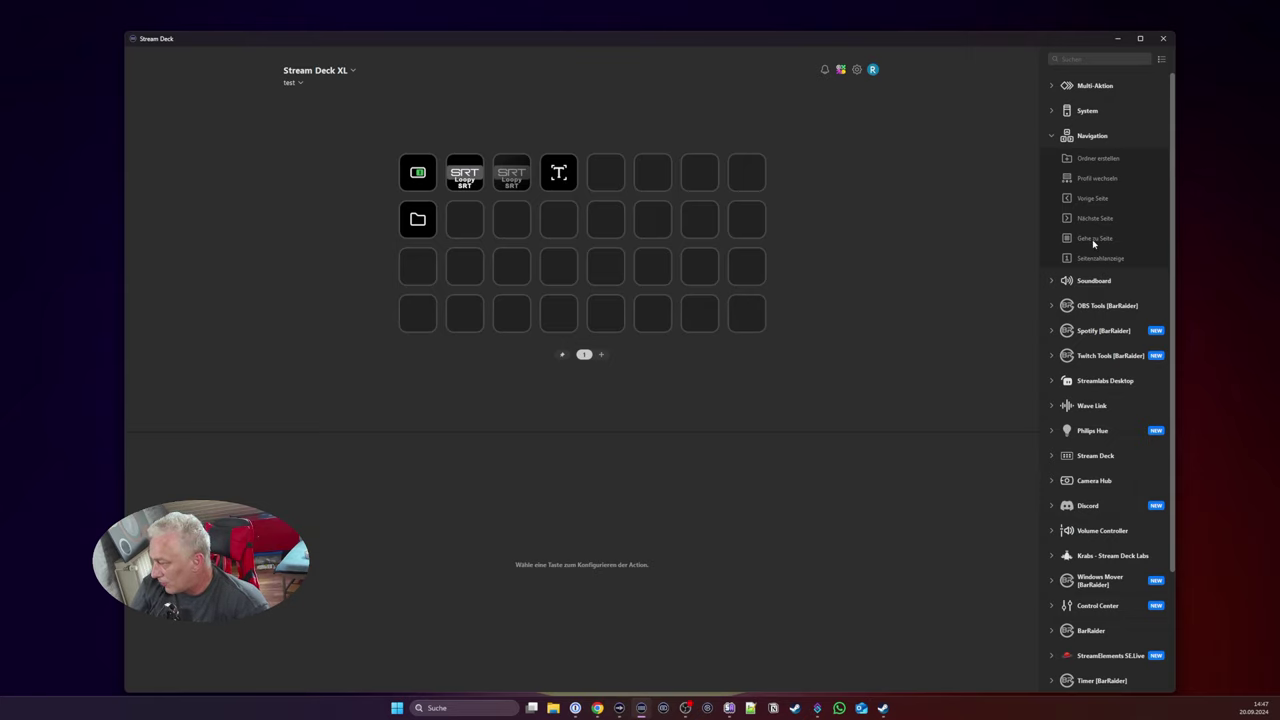
# Step: Try a Gehe zu Seite action on the second key of the second row and delete it again
pyautogui.moveTo(1093, 240); pyautogui.dragTo(468, 222)
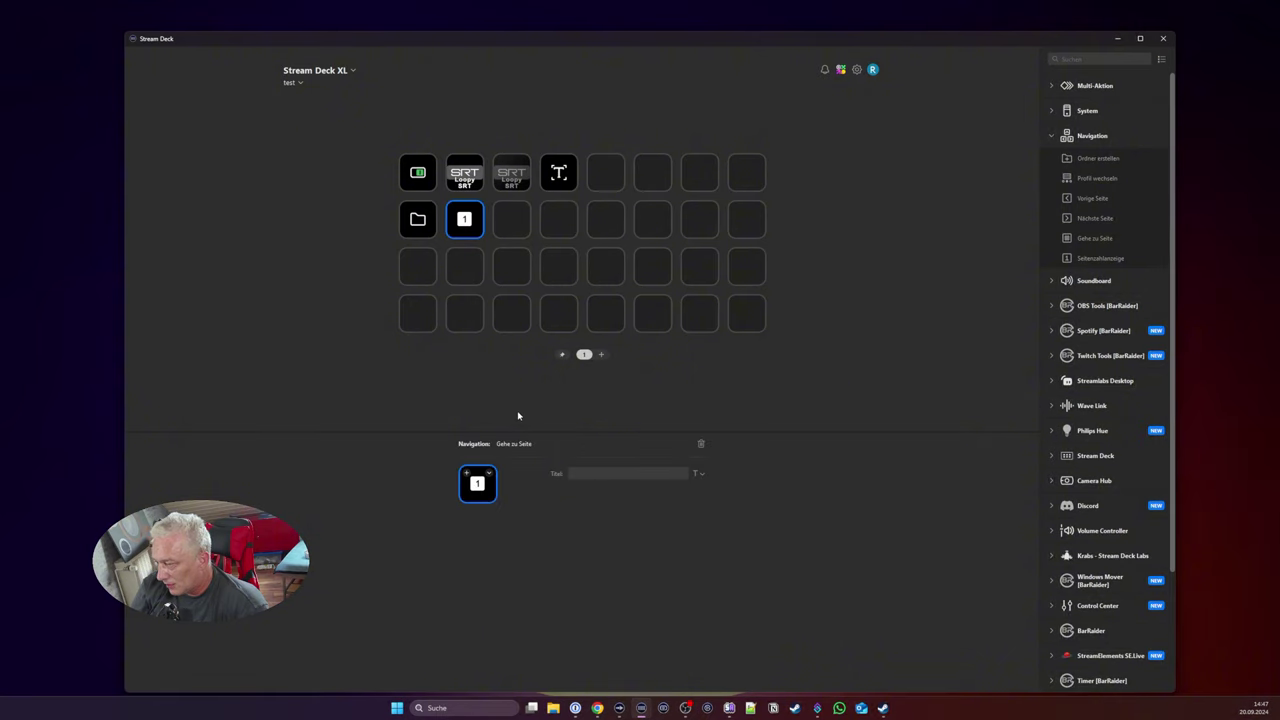
pyautogui.click(635, 469)
pyautogui.rightClick(473, 227)
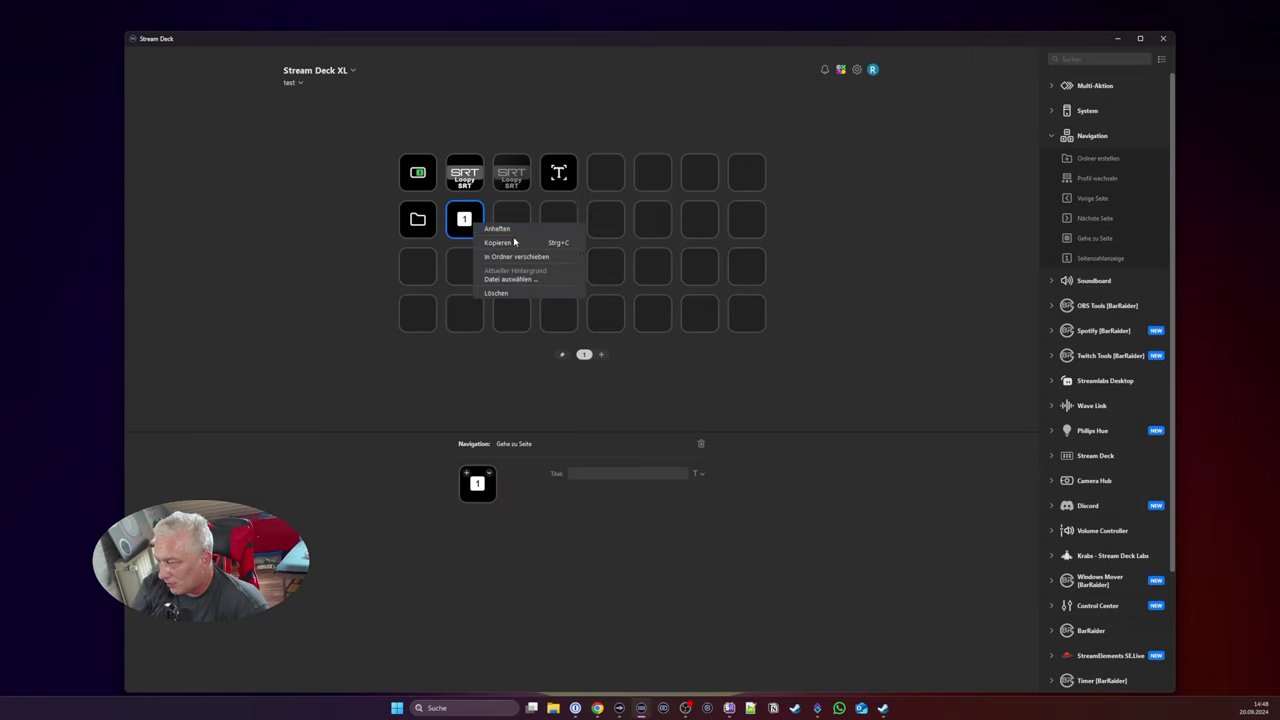
pyautogui.click(506, 293)
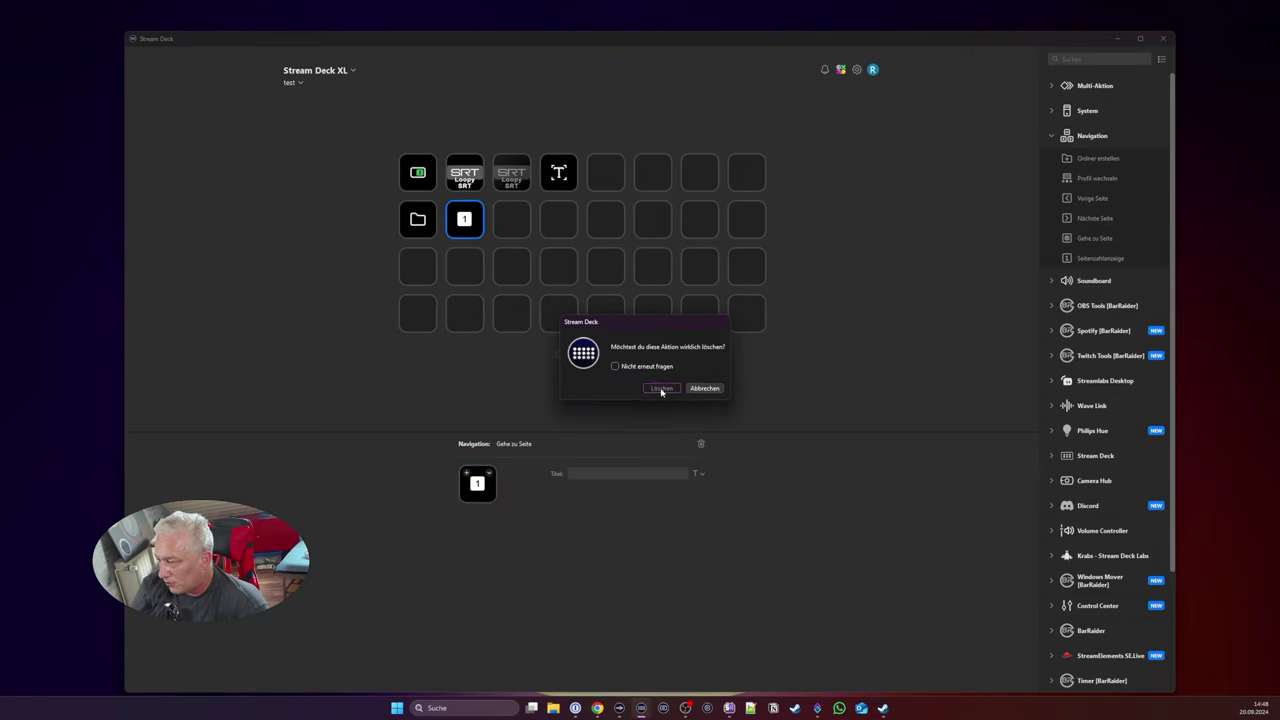
pyautogui.click(661, 391)
# Step: On page 1 of the Game profile, assign a Gehe zu Seite action to the second row's sixth key and set its page to 3
pyautogui.click(292, 83)
pyautogui.click(306, 108)
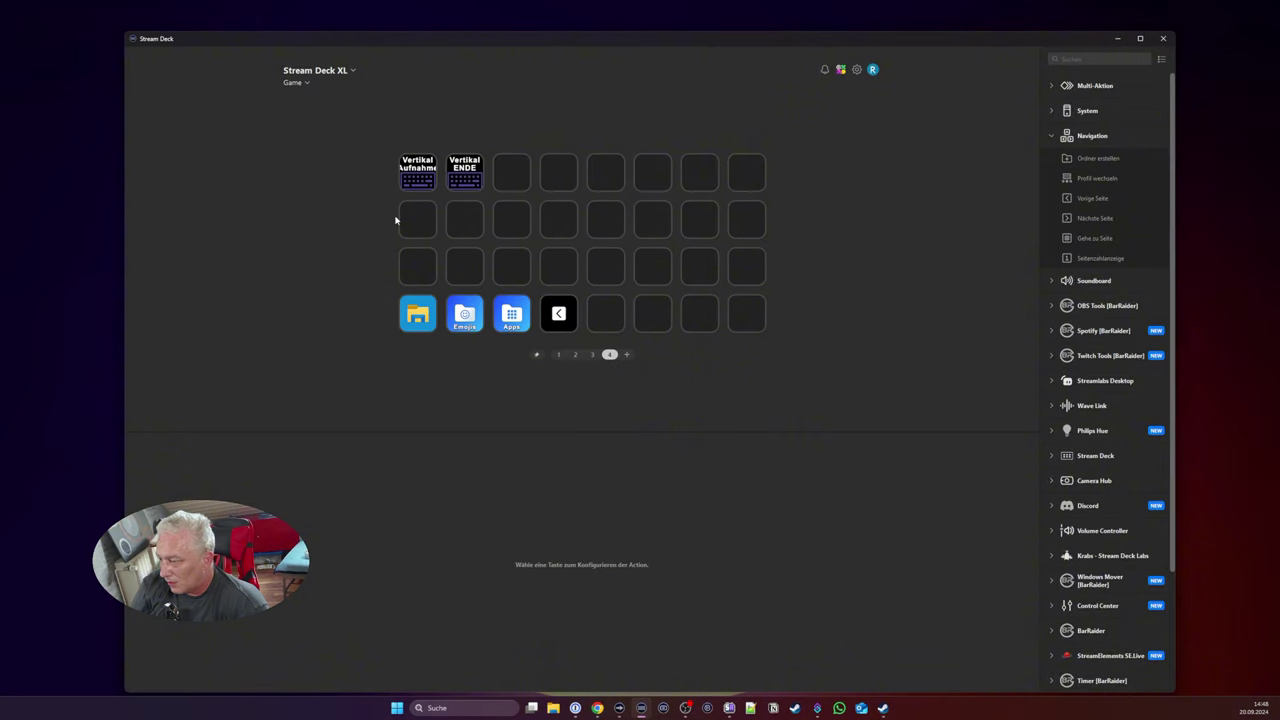
pyautogui.click(559, 354)
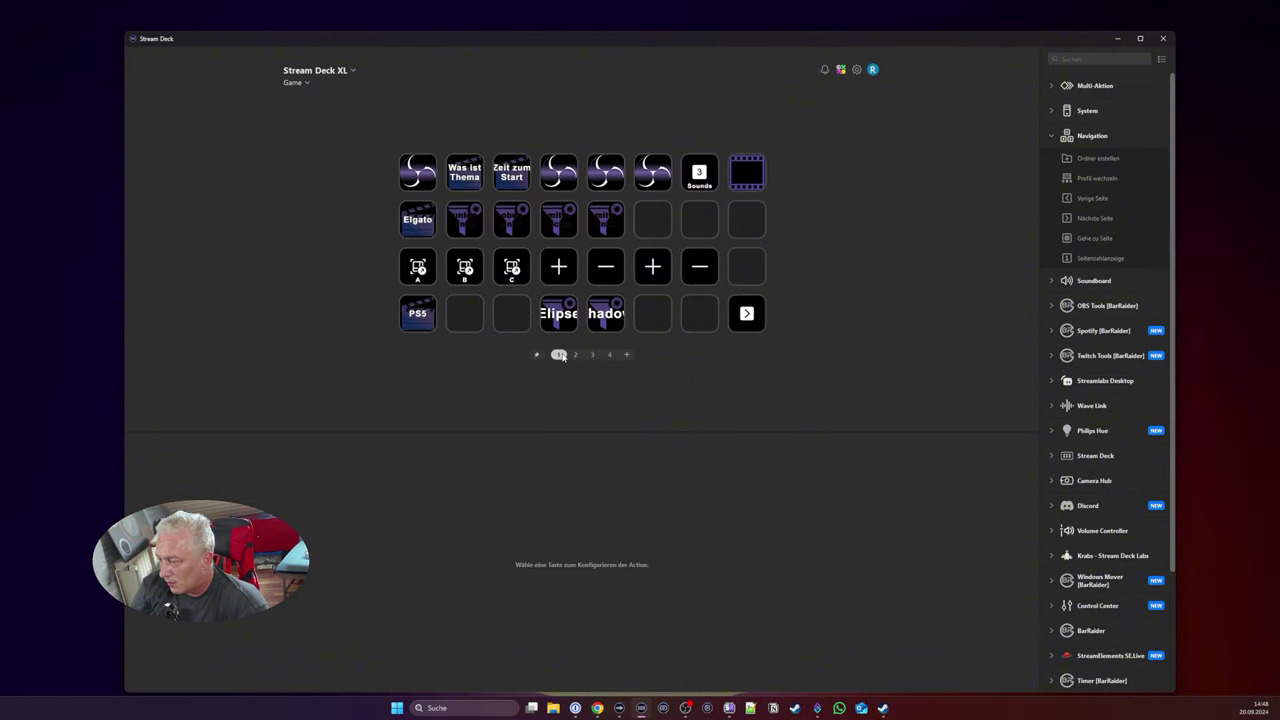
pyautogui.click(749, 235)
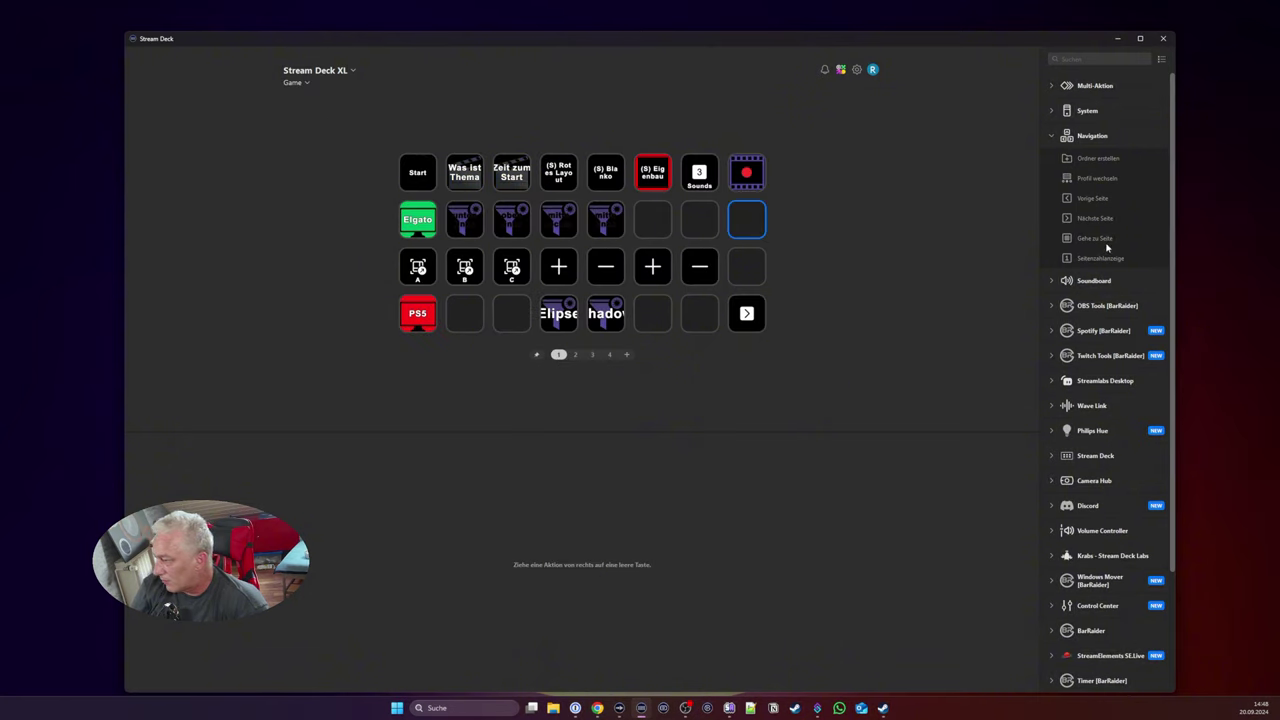
pyautogui.moveTo(1097, 240); pyautogui.dragTo(659, 226)
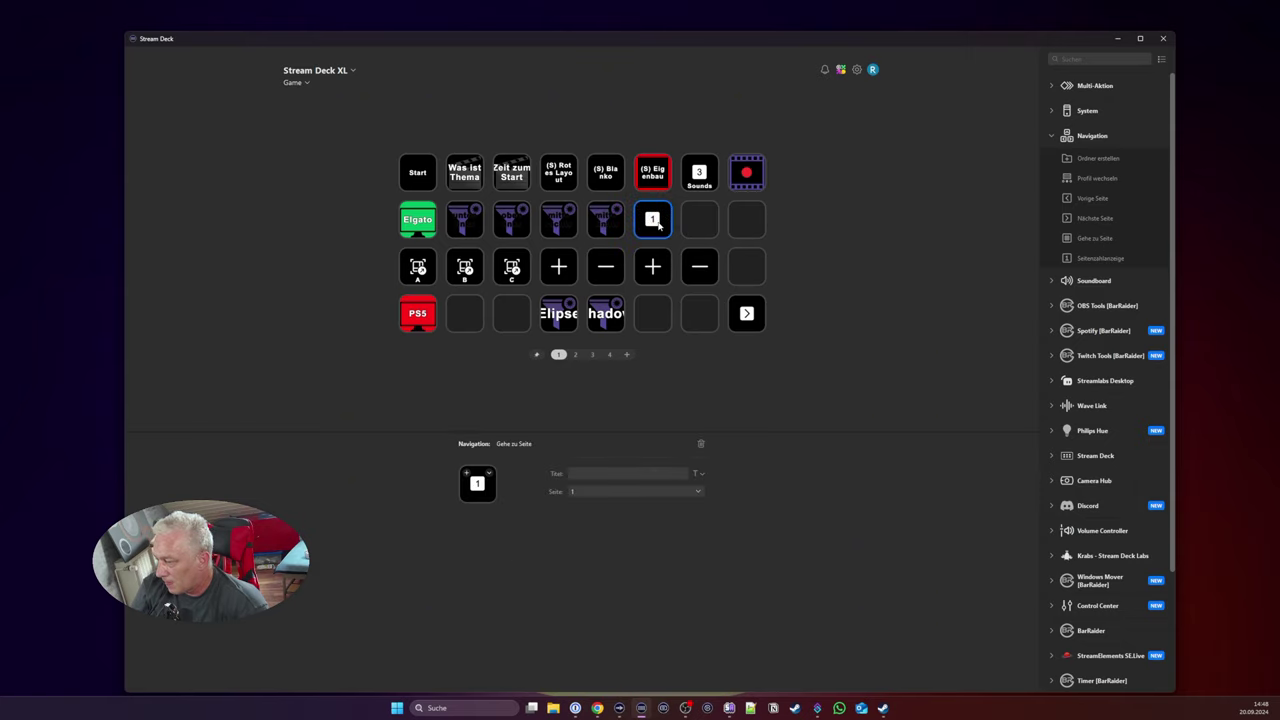
pyautogui.click(698, 492)
pyautogui.click(632, 524)
pyautogui.click(889, 426)
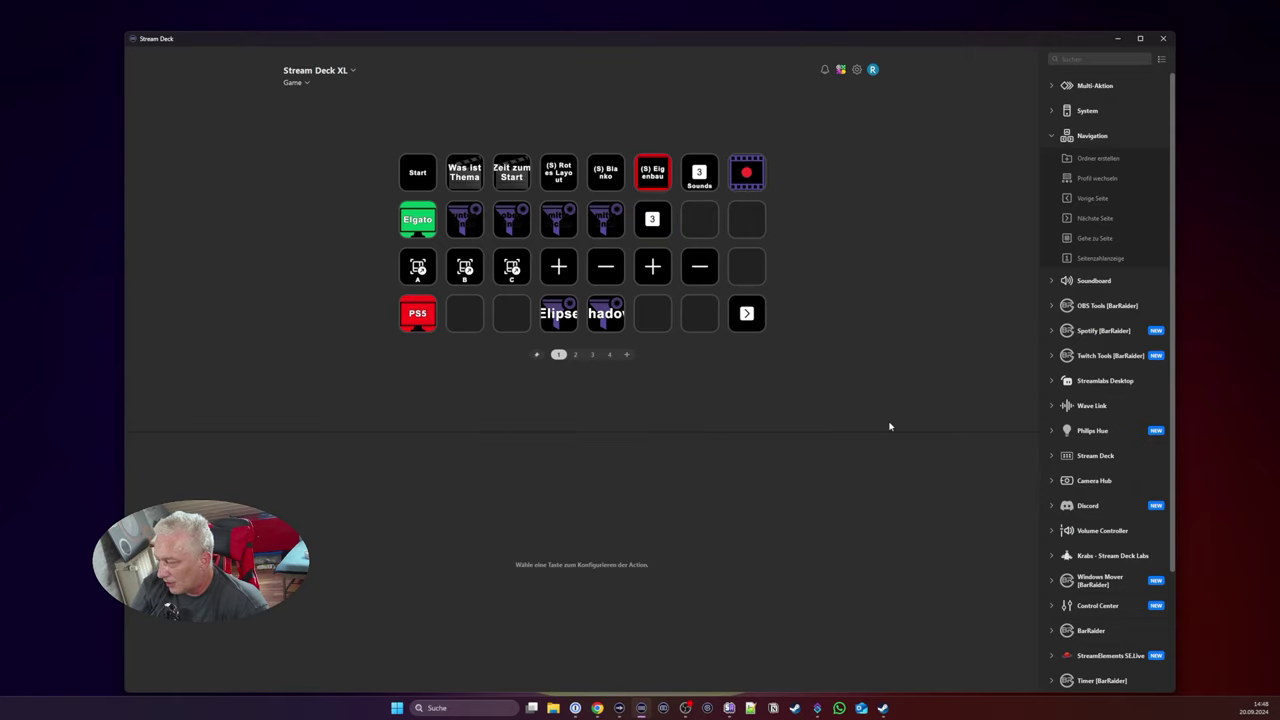
# Step: Test the Gehe zu Seite key in the second row and return to page 1 of the Game profile
pyautogui.click(651, 222)
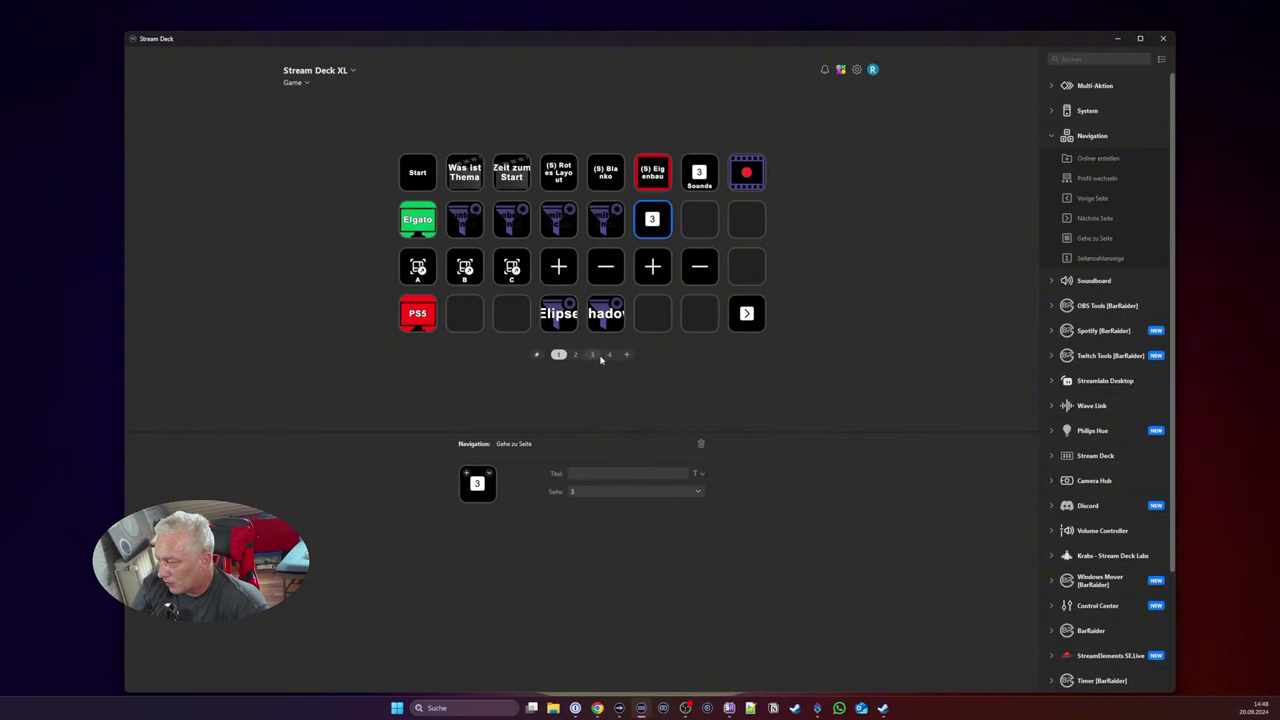
pyautogui.doubleClick(653, 220)
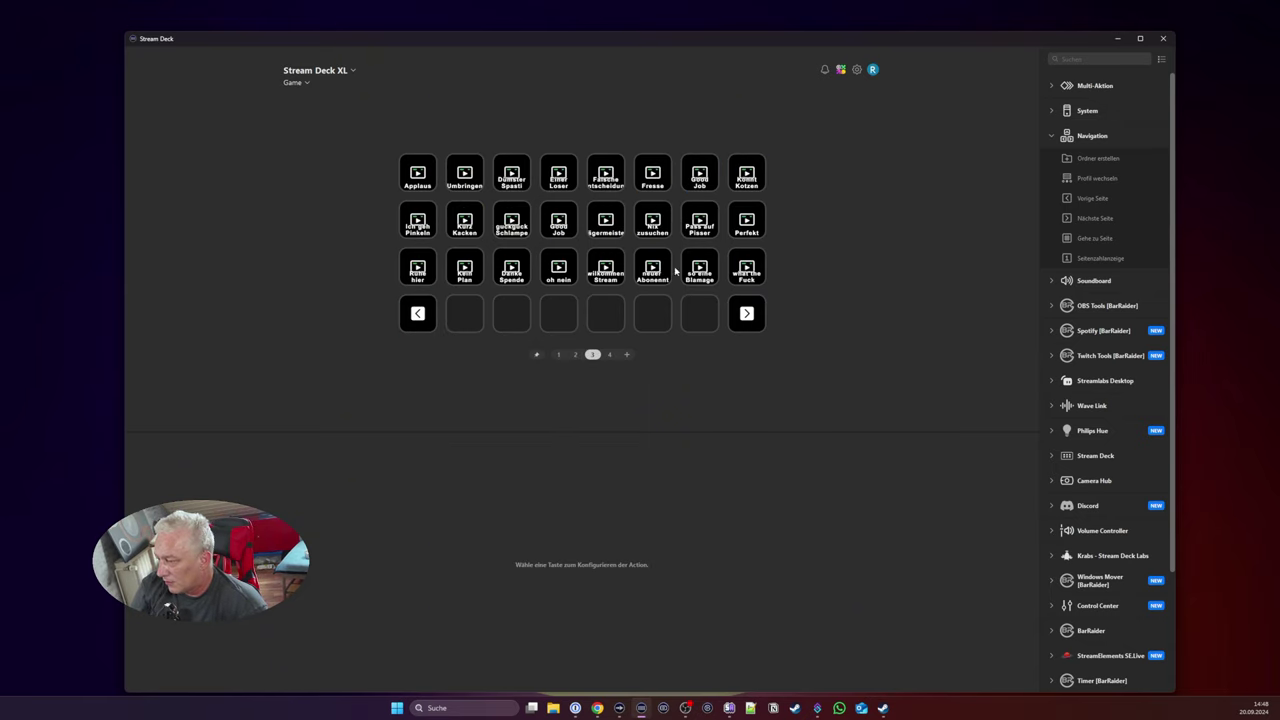
pyautogui.click(560, 355)
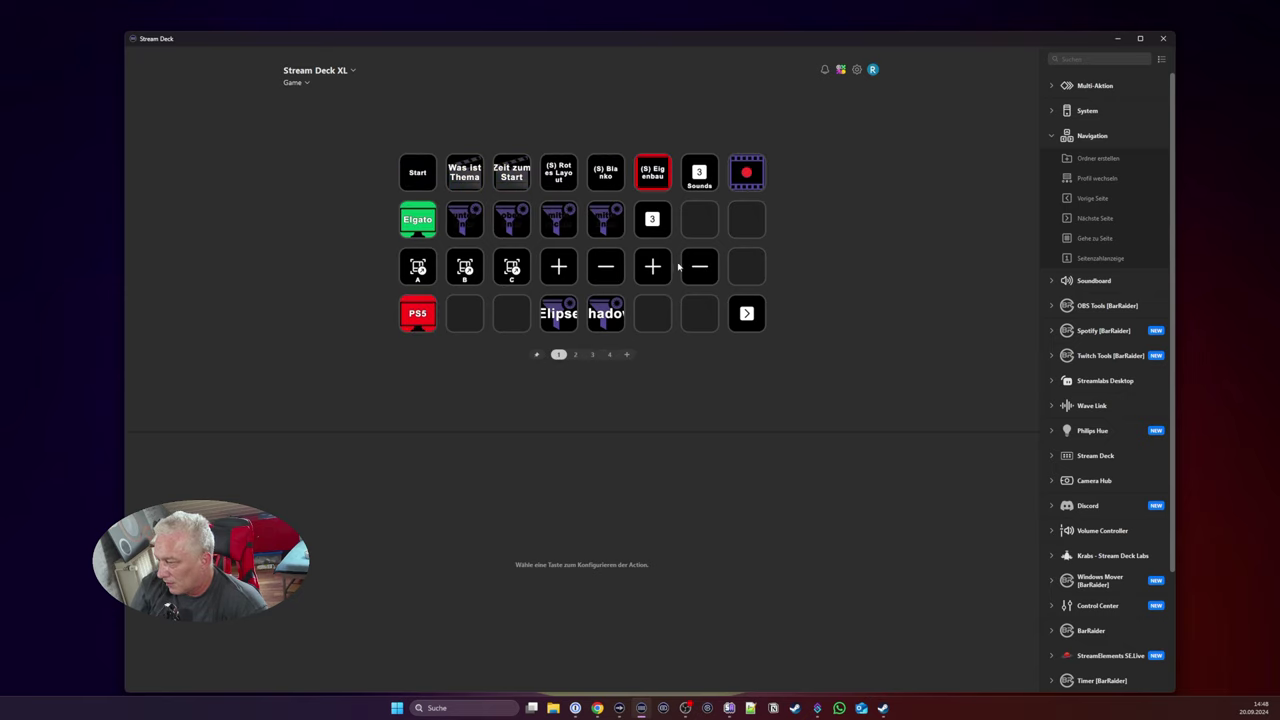
# Step: Delete the Gehe zu Seite action from the second row's sixth key on page 1 of the Game profile
pyautogui.click(655, 218)
pyautogui.rightClick(659, 216)
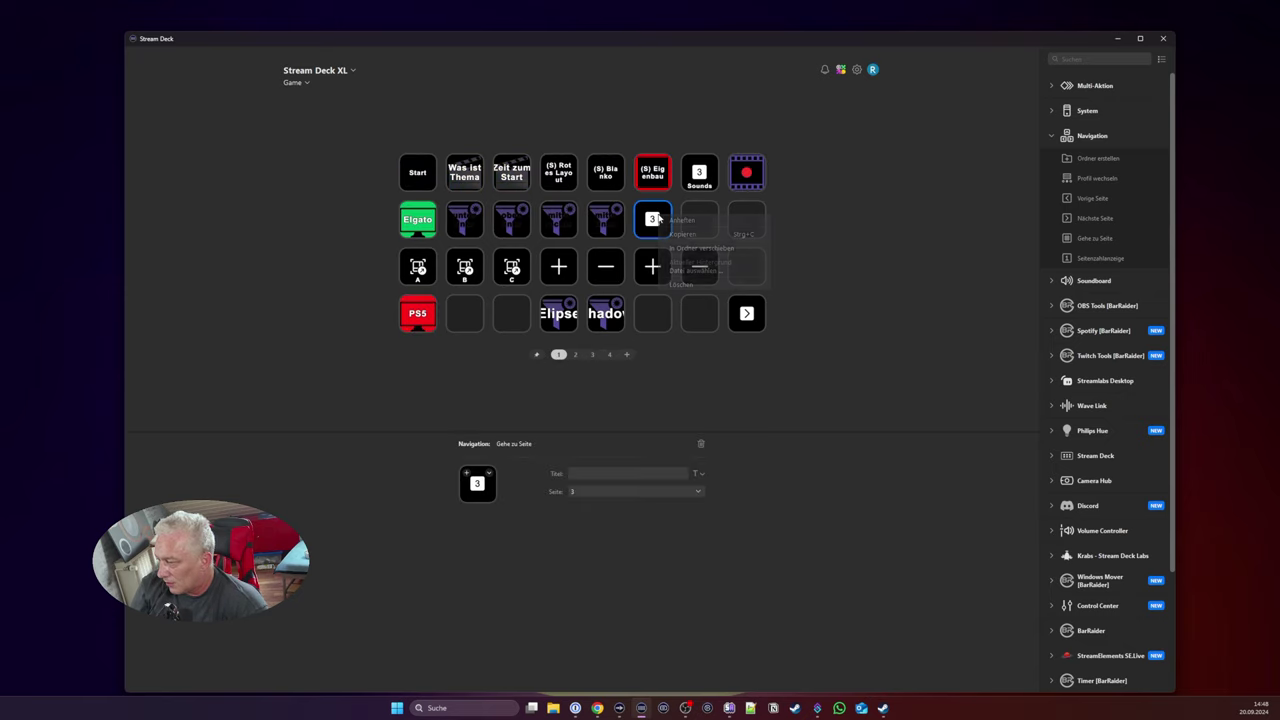
pyautogui.click(688, 287)
pyautogui.click(662, 388)
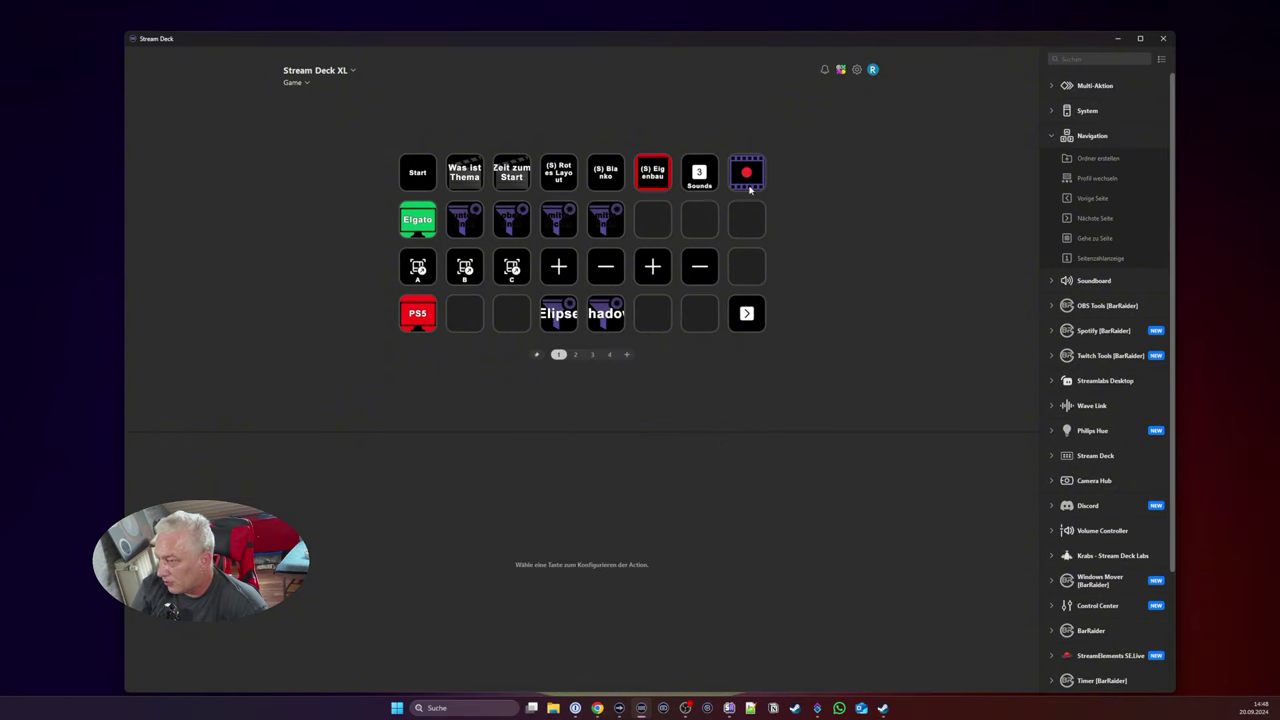
# Step: Switch to the test profile, collapse the Navigation actions and expand the Soundboard actions
pyautogui.click(298, 83)
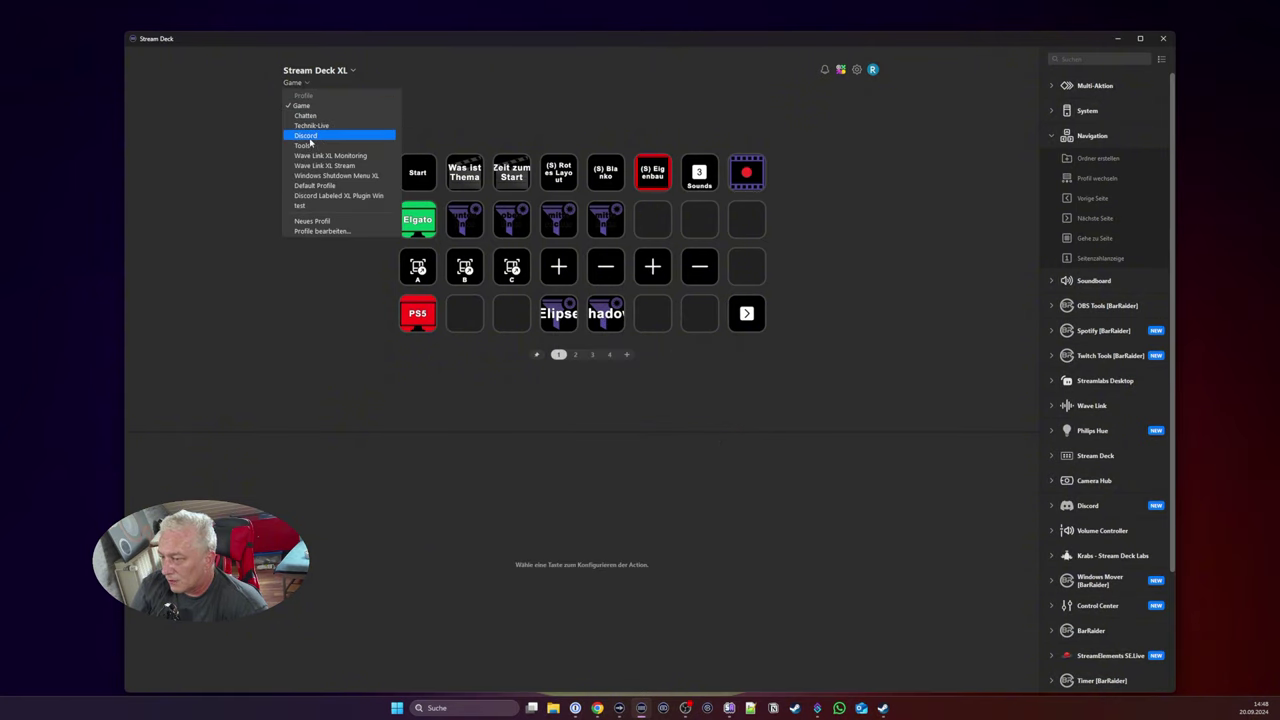
pyautogui.click(302, 205)
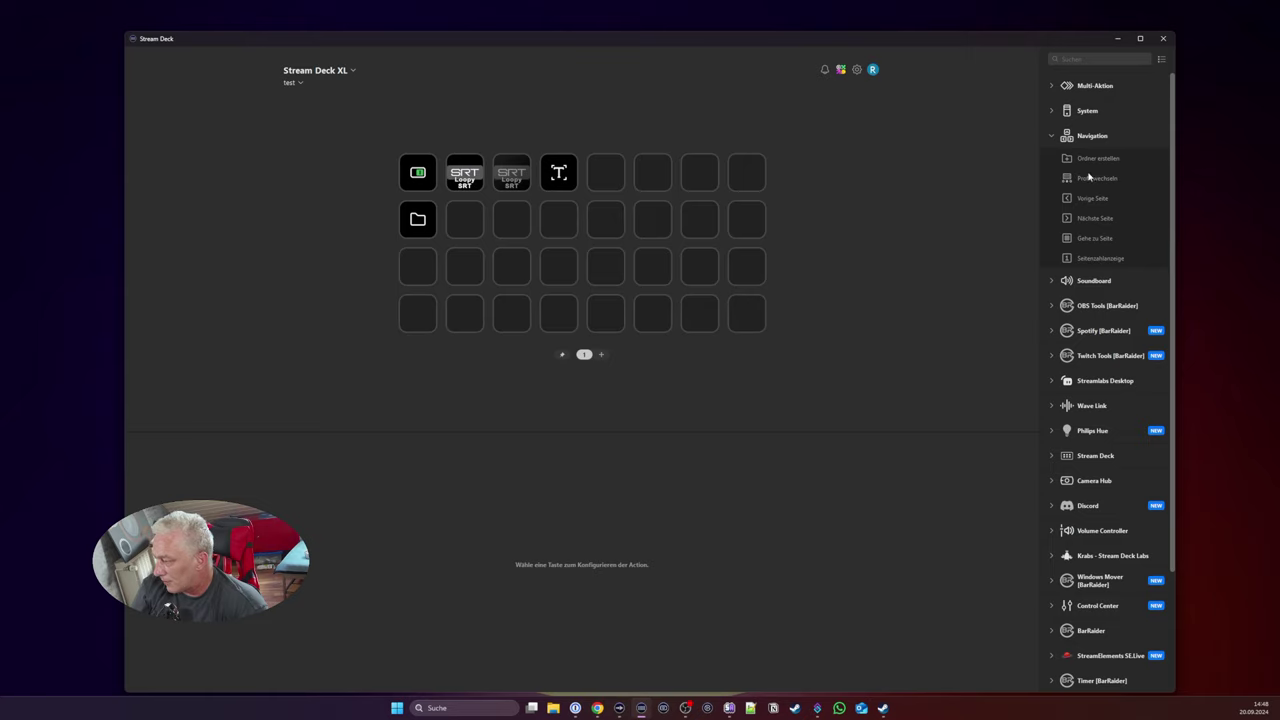
pyautogui.click(1054, 139)
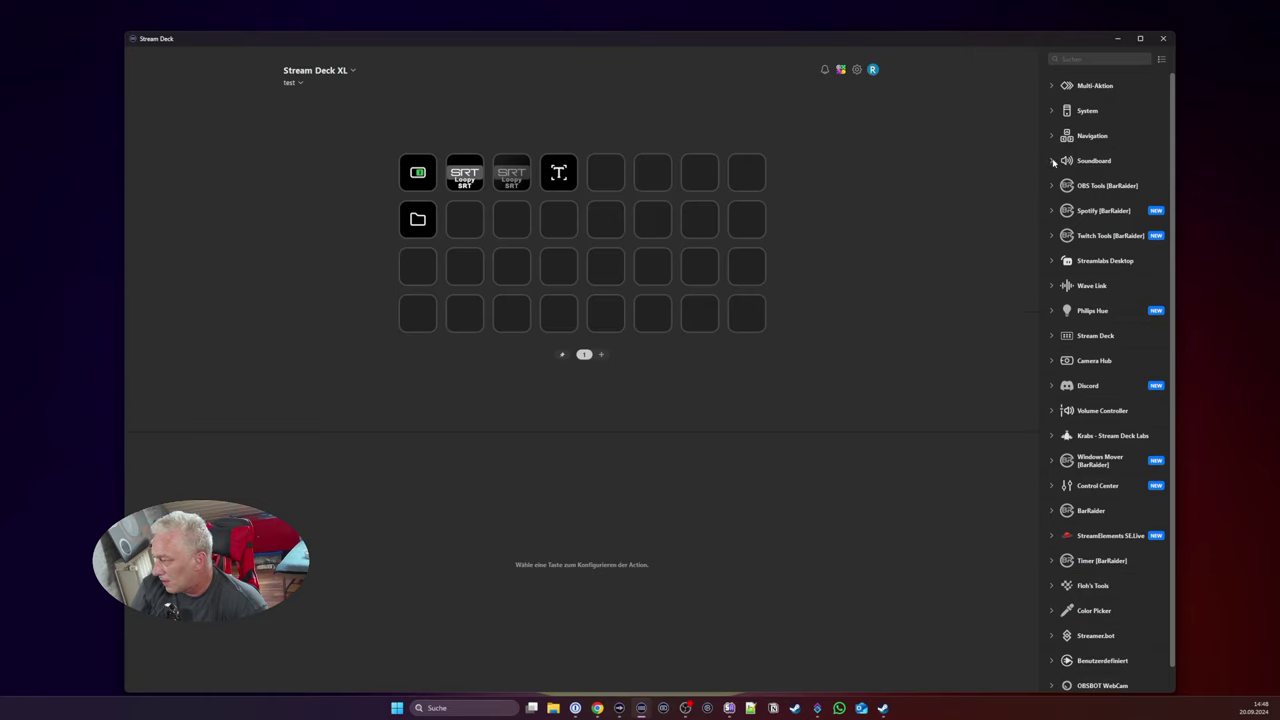
pyautogui.click(1054, 163)
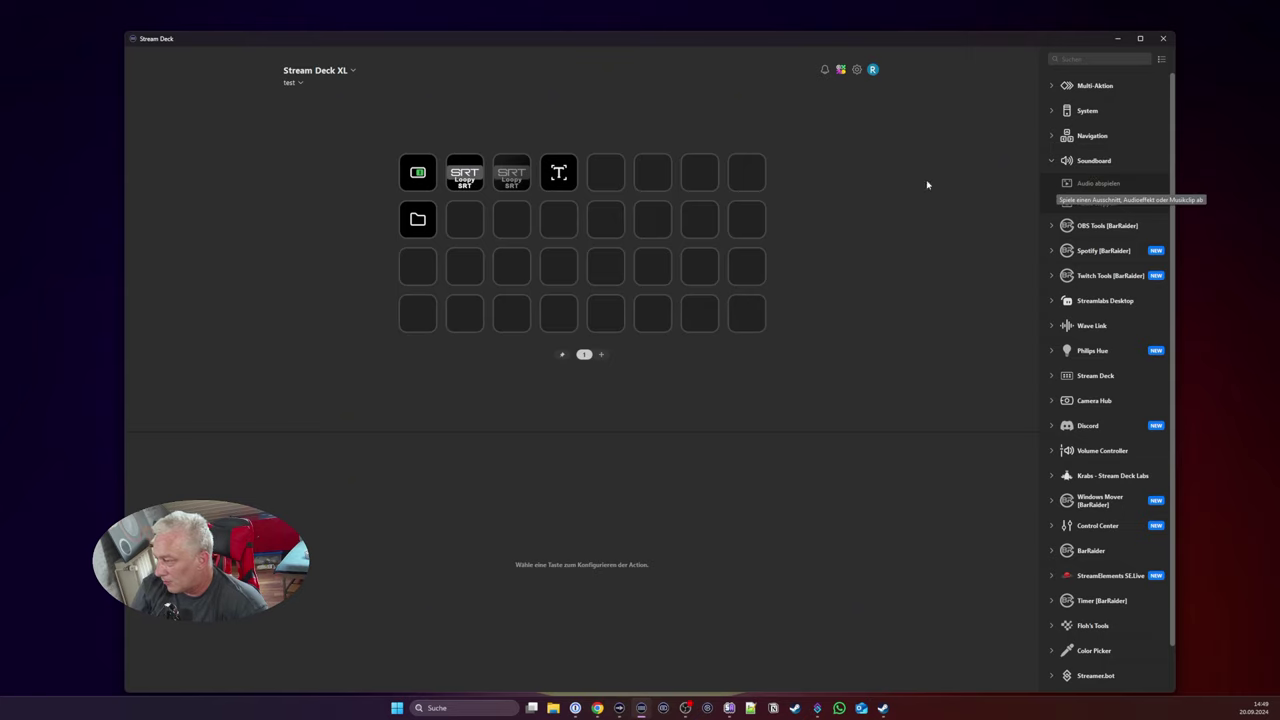
# Step: View the Audio abspielen settings of the third row's last key on page 3 of the Game profile and return to the test profile
pyautogui.click(290, 83)
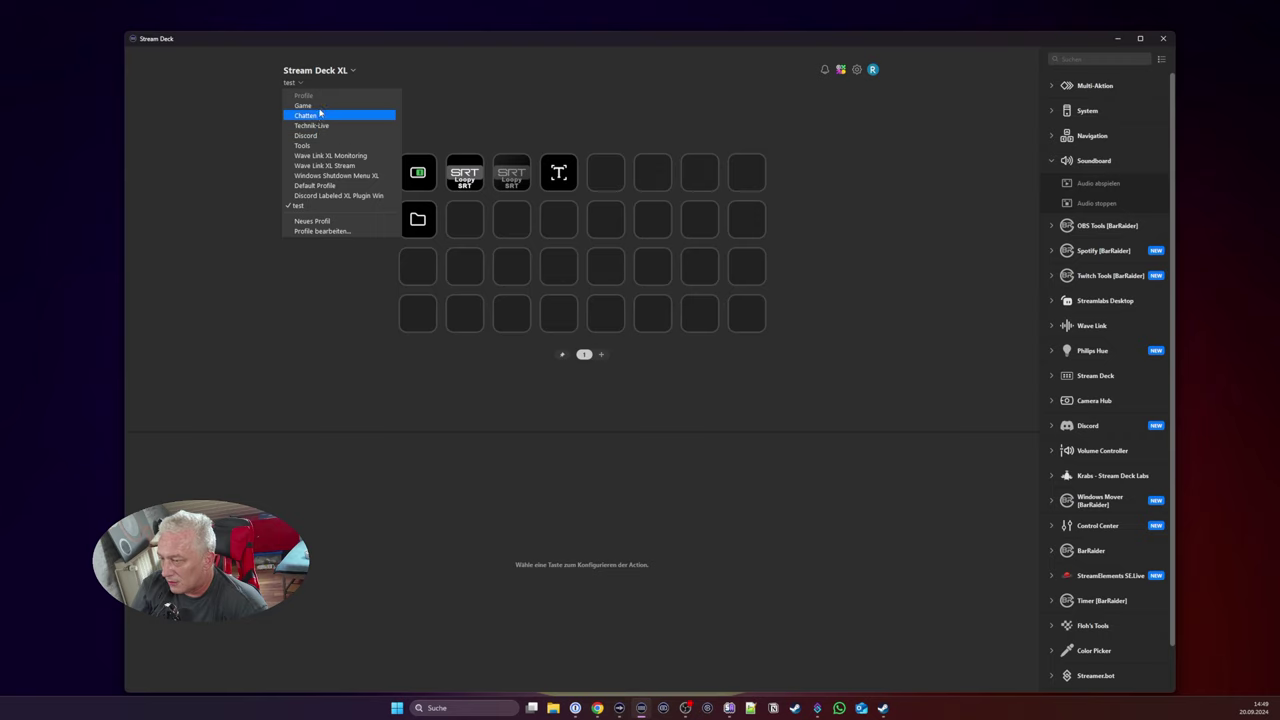
pyautogui.click(320, 105)
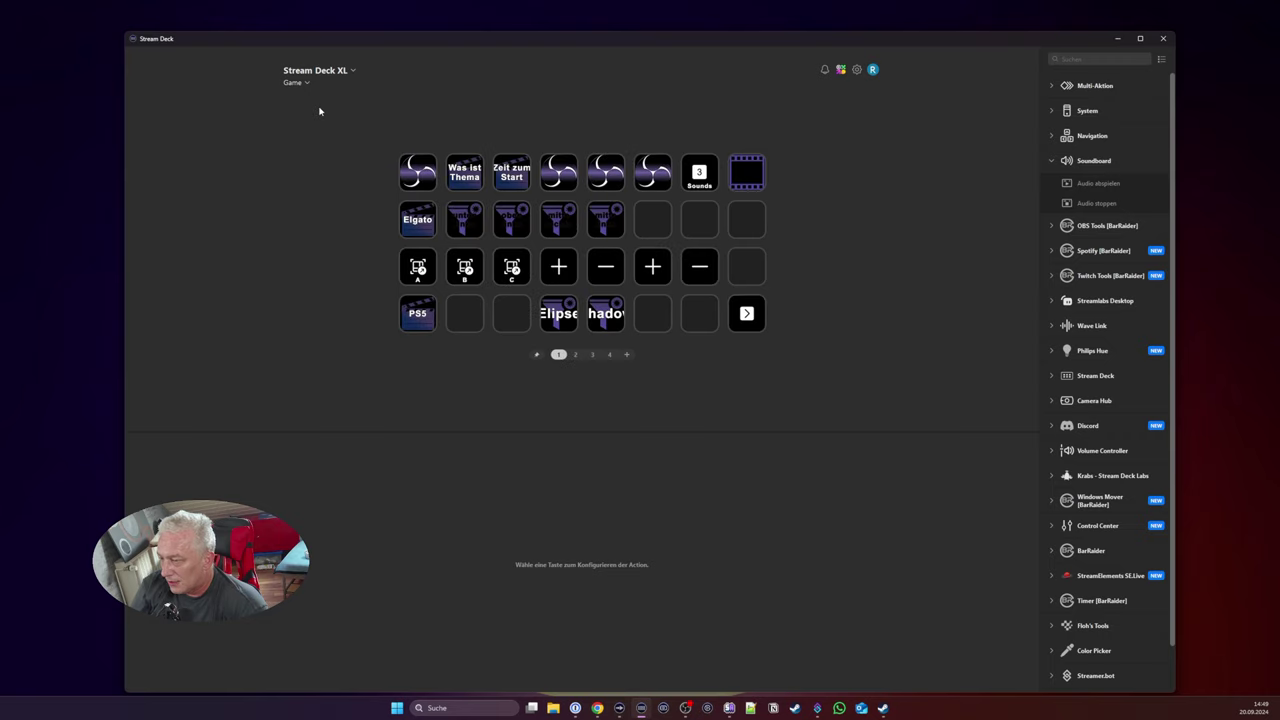
pyautogui.click(591, 356)
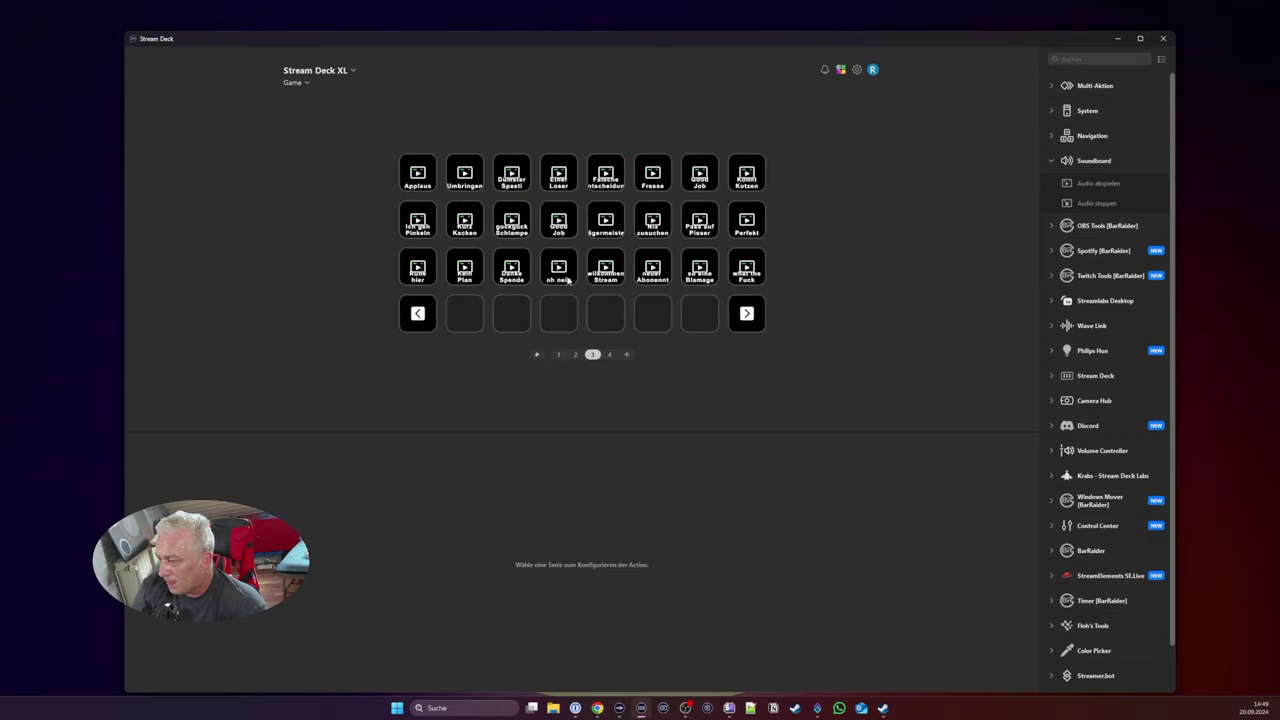
pyautogui.click(745, 266)
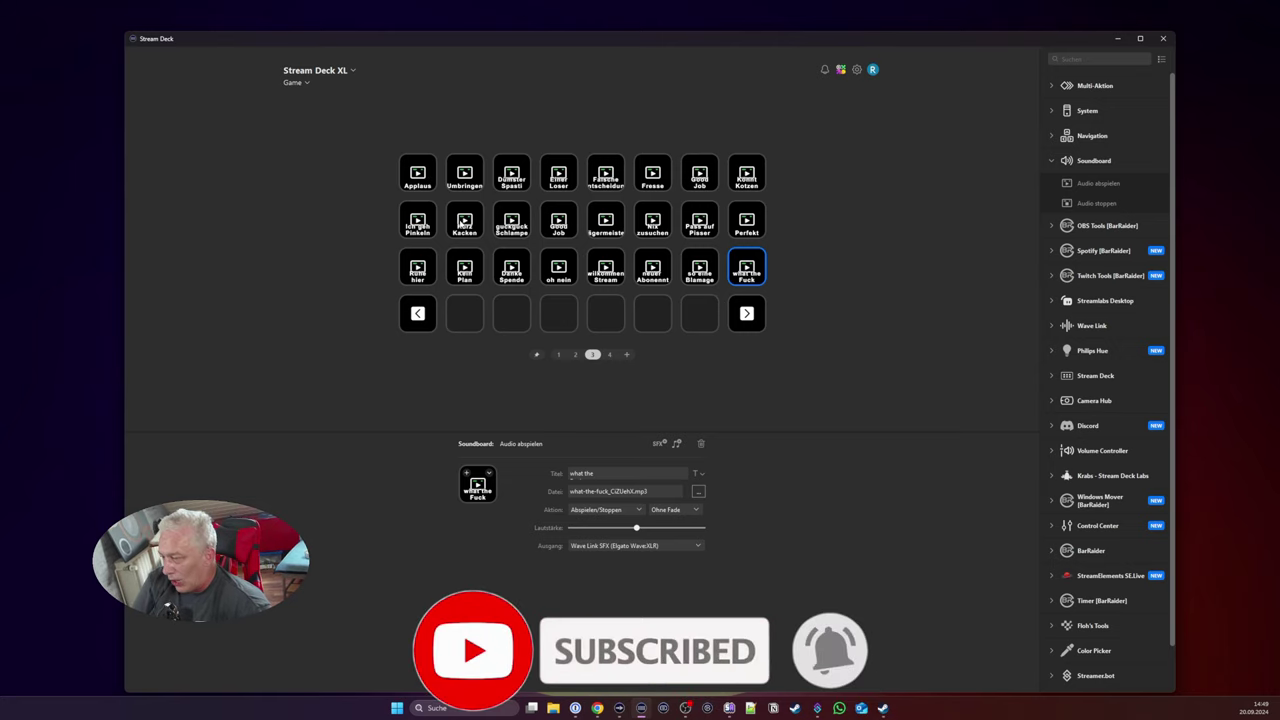
pyautogui.click(928, 348)
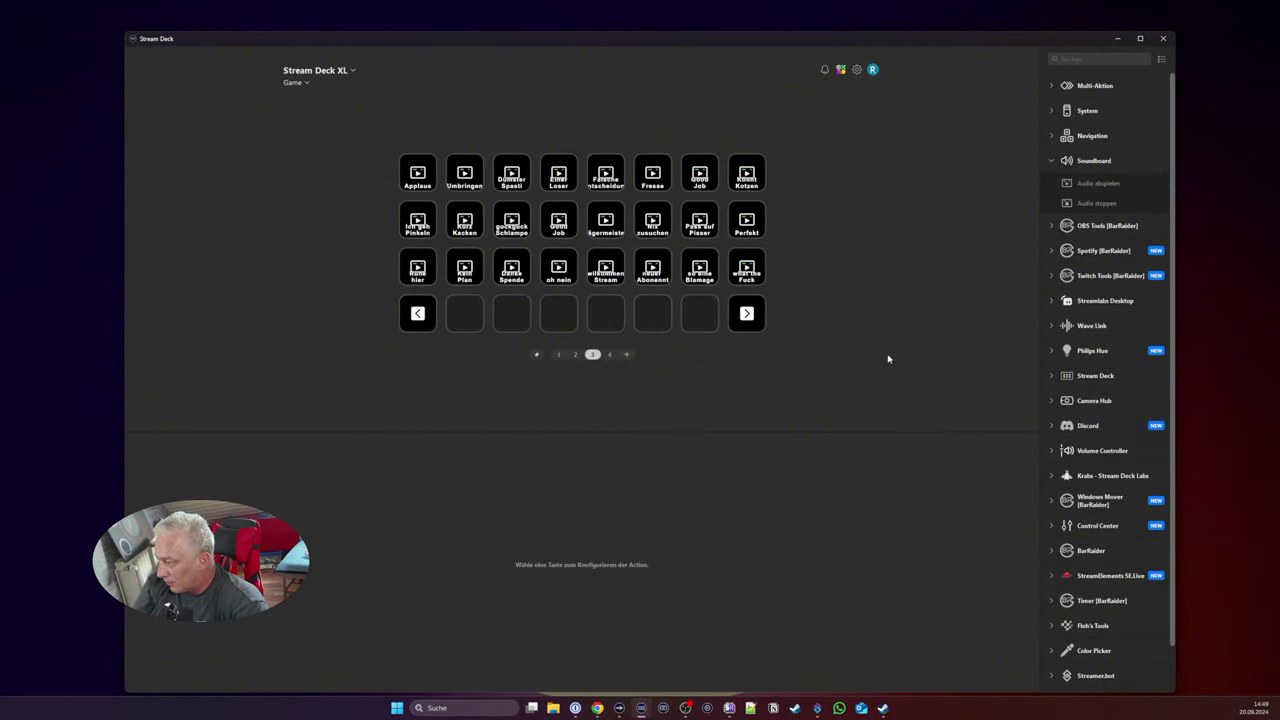
pyautogui.click(295, 82)
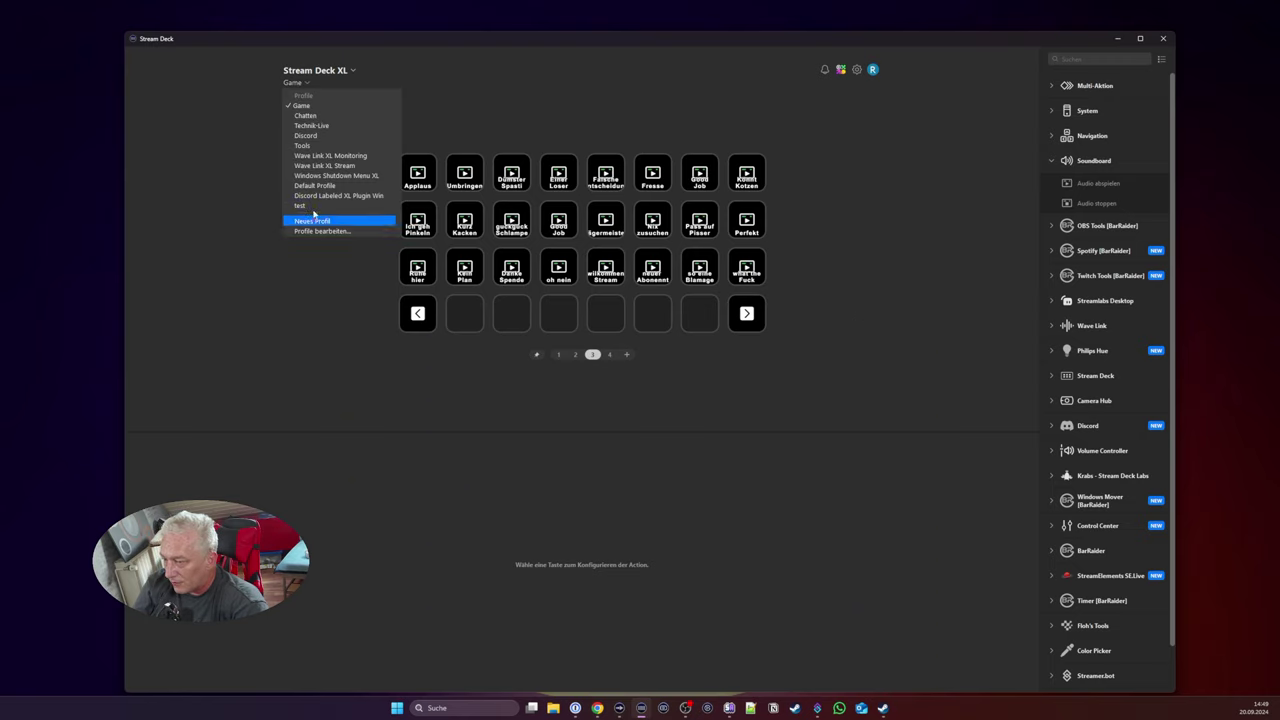
pyautogui.click(310, 206)
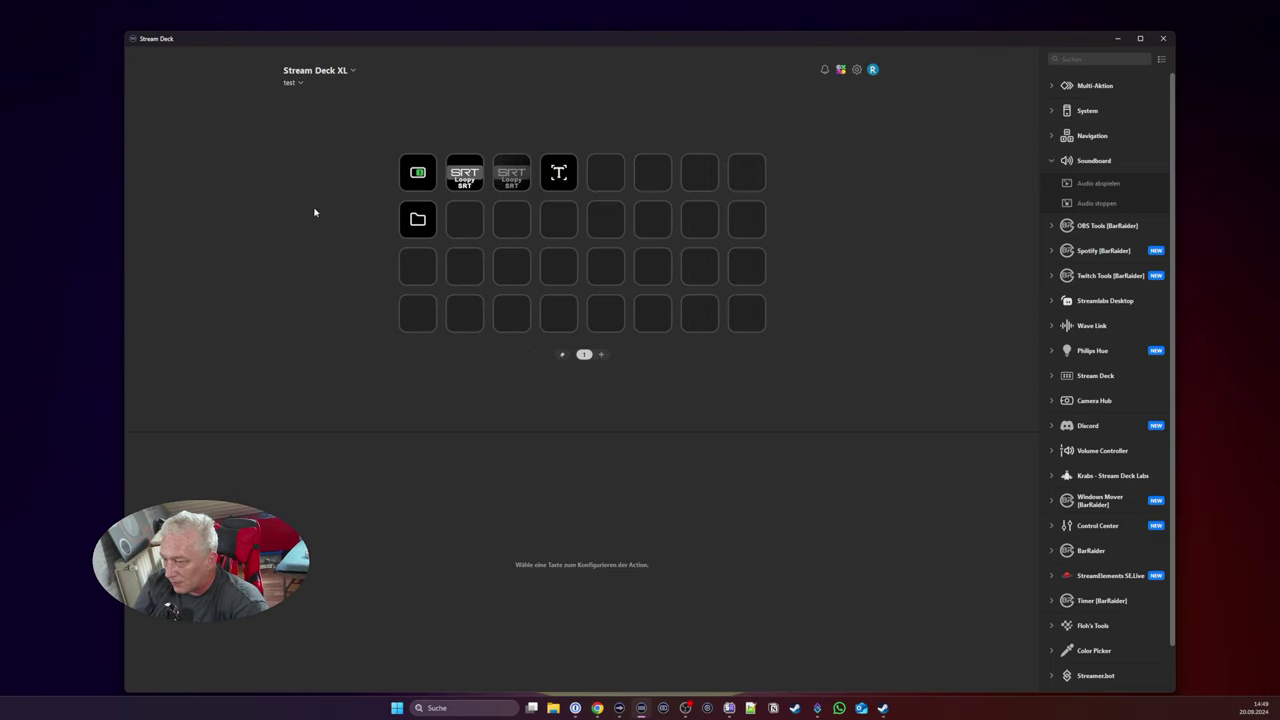
# Step: Collapse the Soundboard actions and examine the actions offered by OBS Tools [BarRaider]
pyautogui.click(1050, 161)
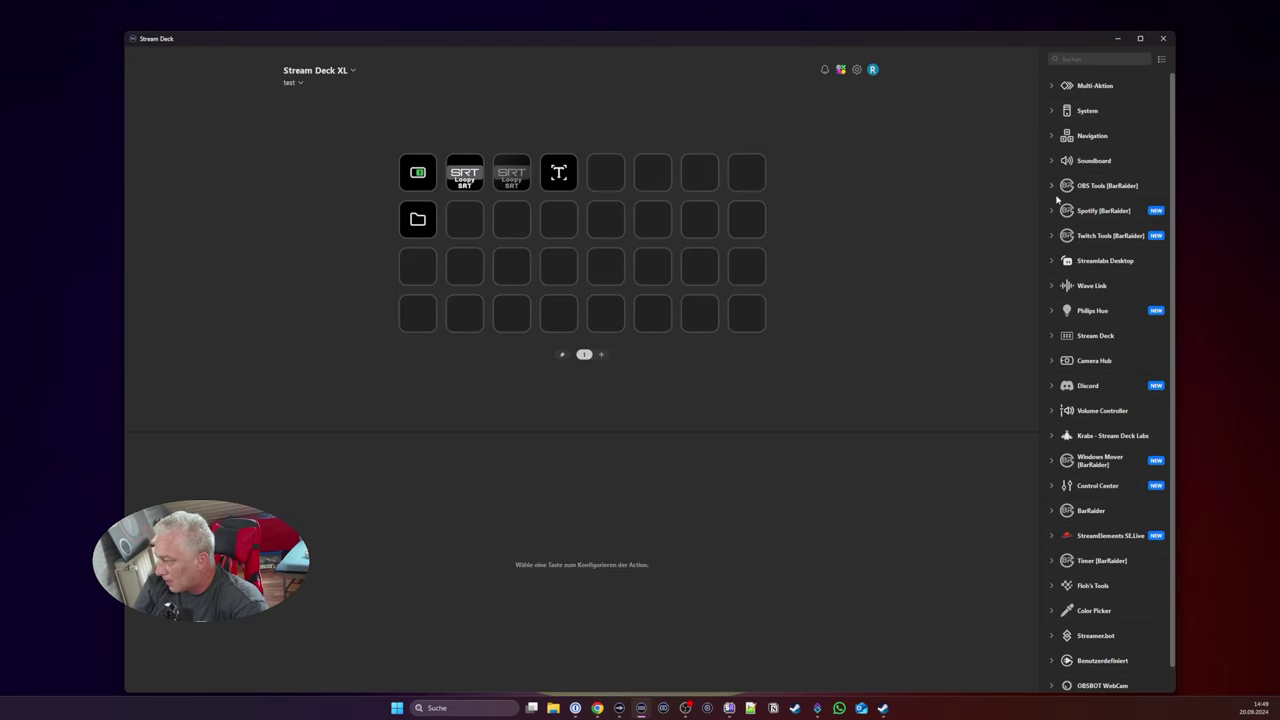
pyautogui.click(1051, 186)
pyautogui.scroll(-2, 1078, 316)
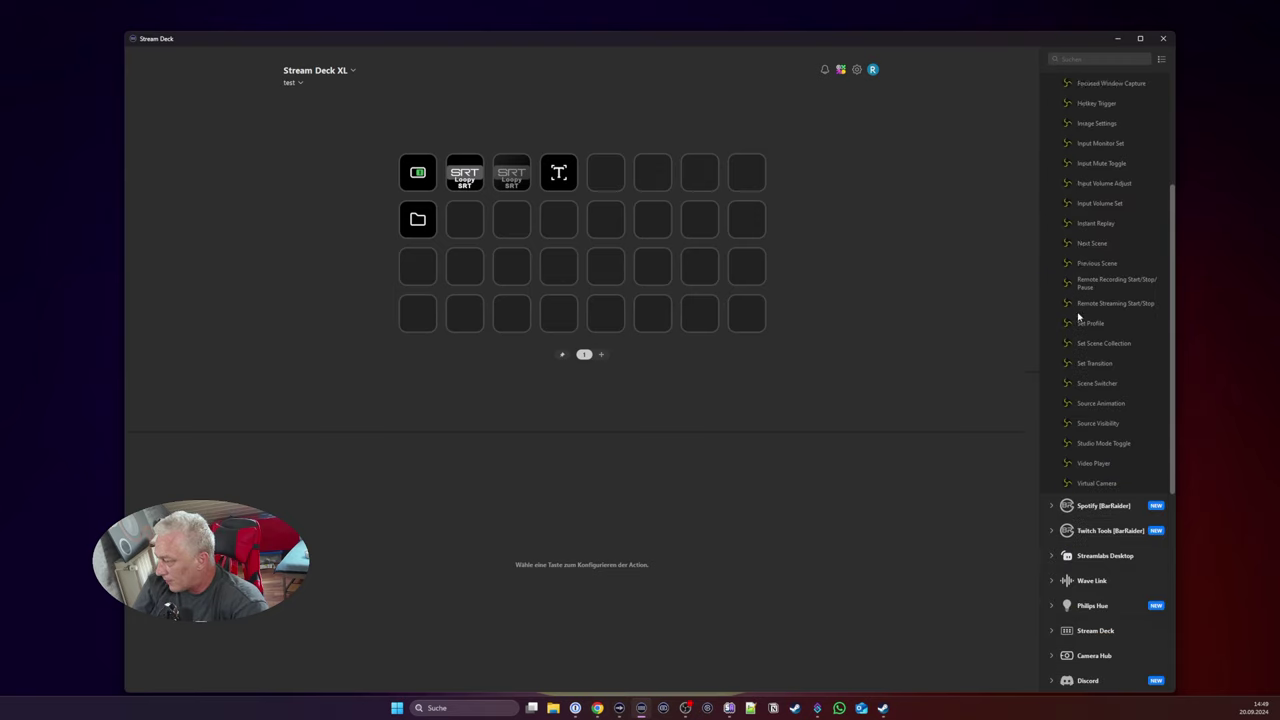
pyautogui.scroll(3, 1078, 316)
pyautogui.scroll(-4, 1077, 314)
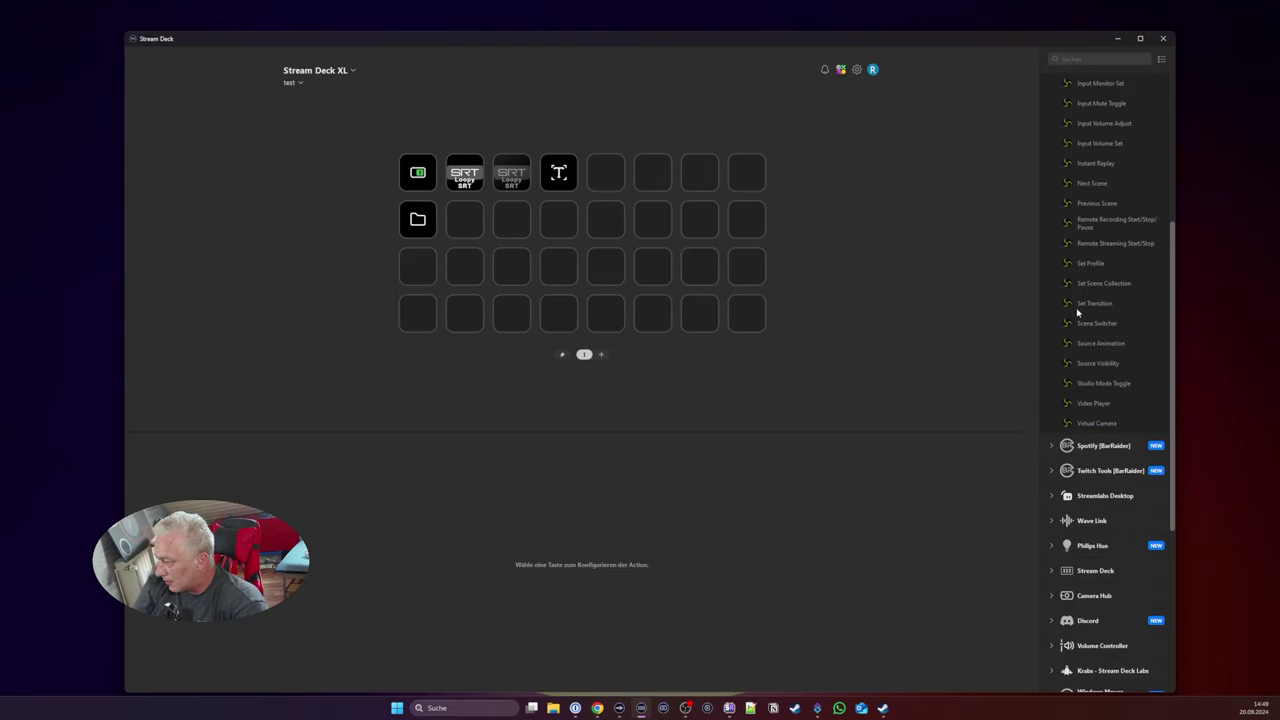
pyautogui.scroll(4, 1078, 314)
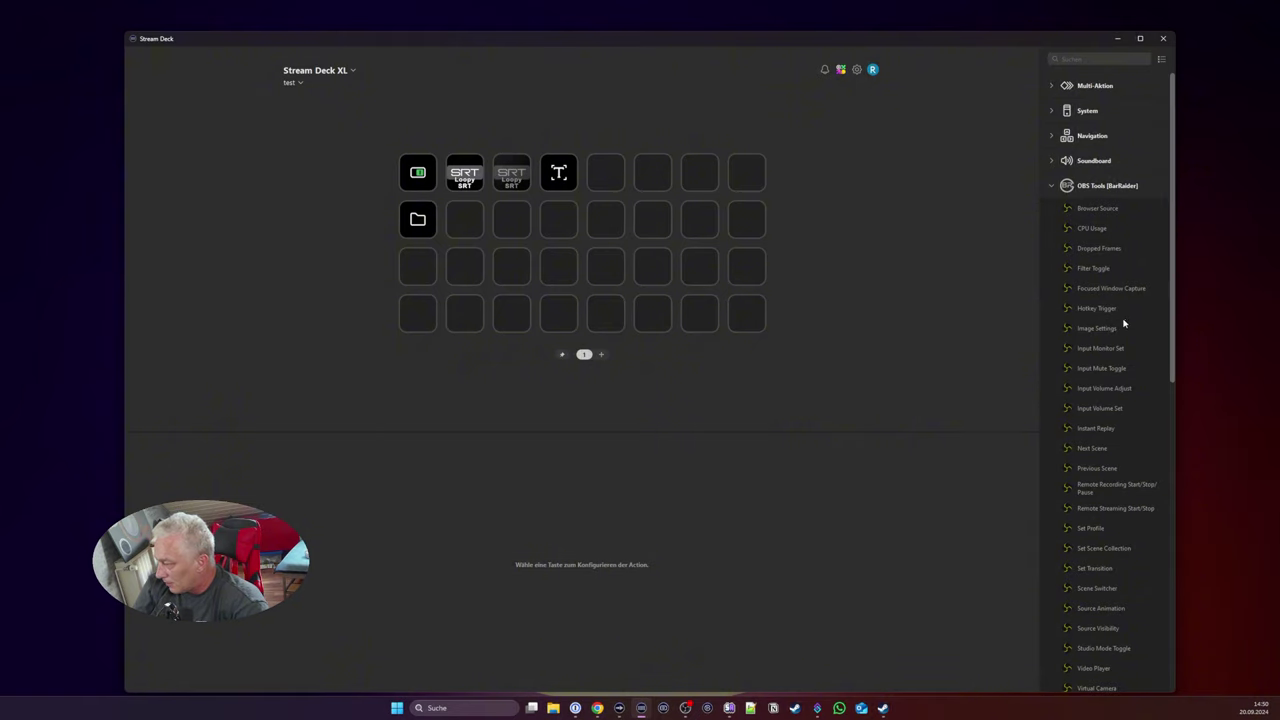
pyautogui.scroll(-3, 1123, 324)
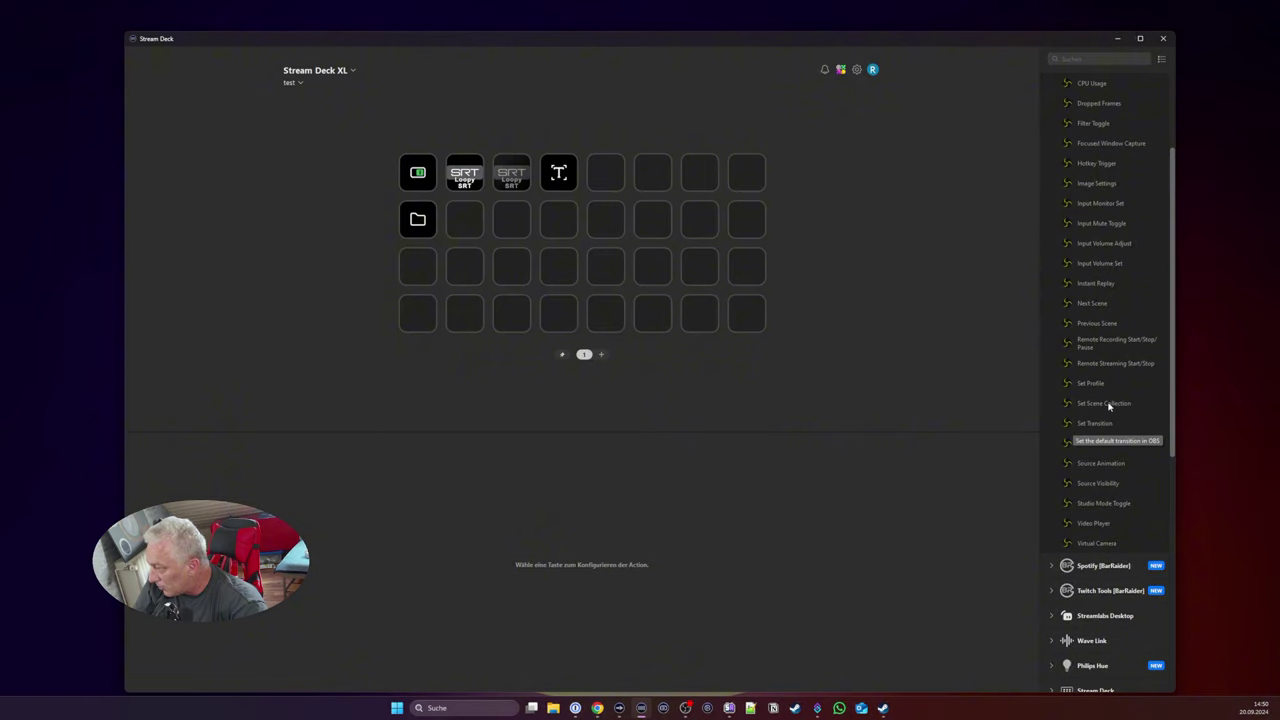
pyautogui.scroll(3, 1109, 400)
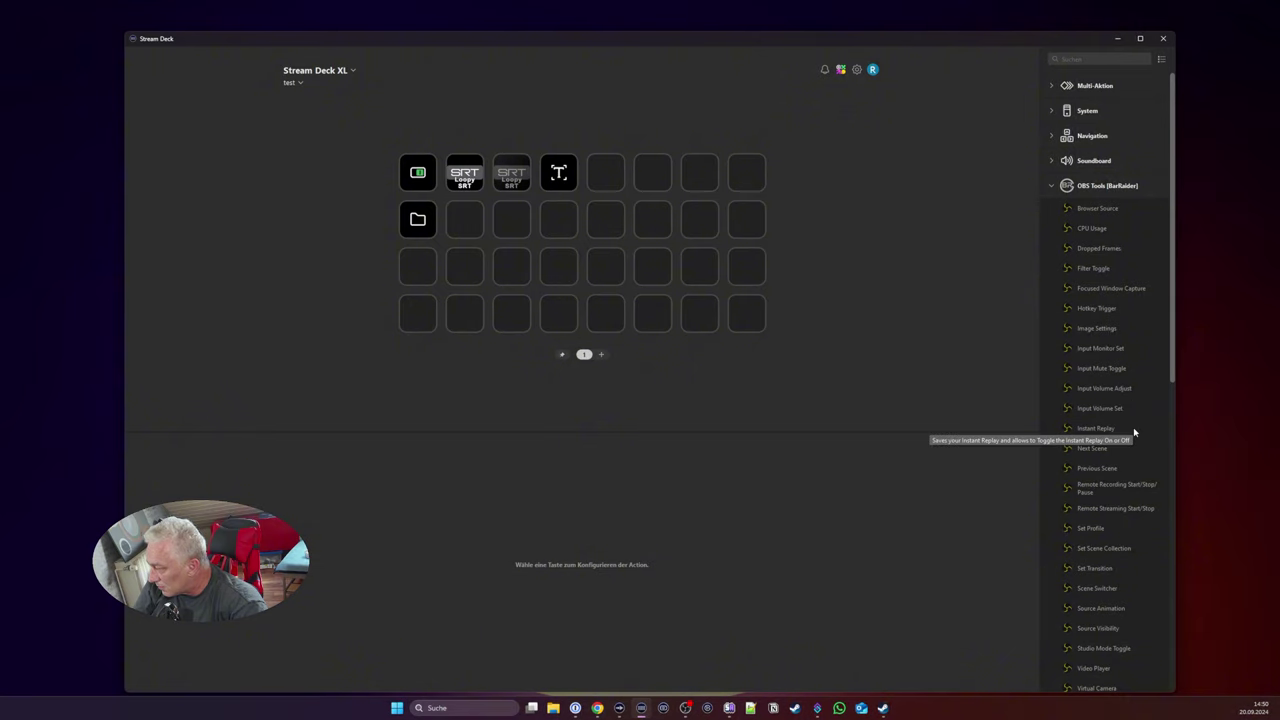
pyautogui.scroll(-2, 1133, 430)
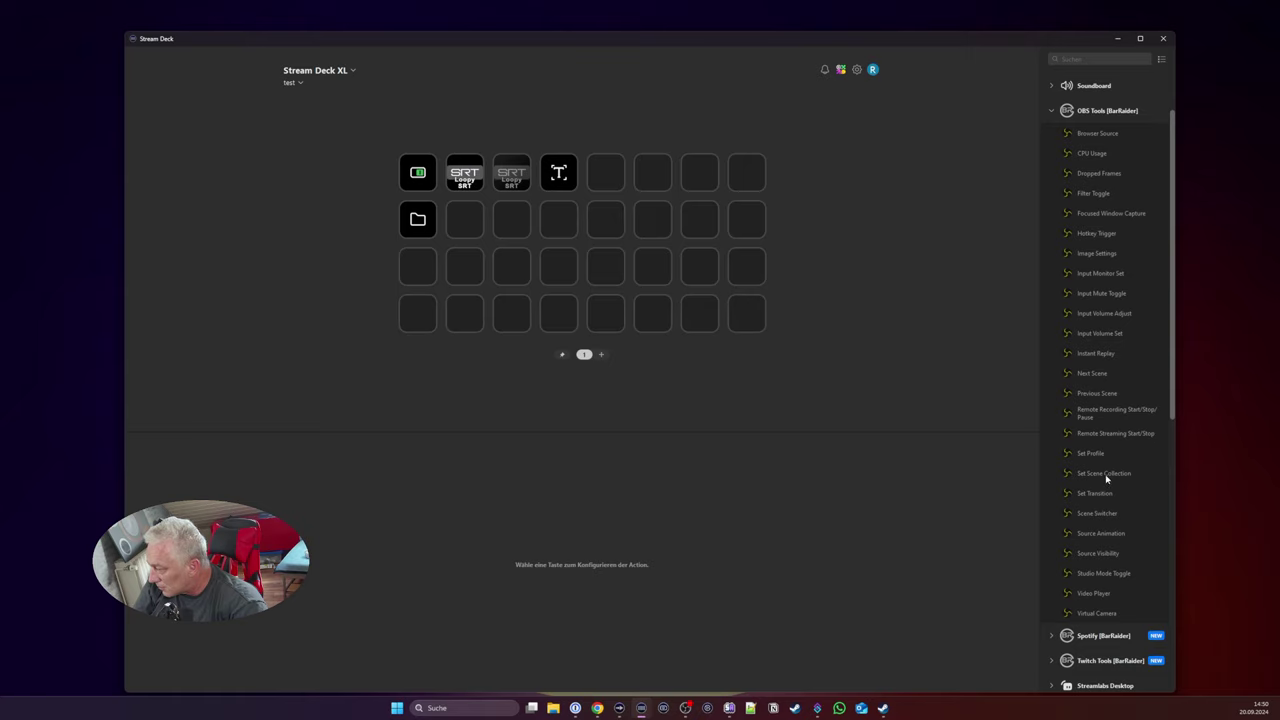
# Step: Try a Set Scene Collection action on the bottom row's fifth key, view its scene collection choices and delete it again
pyautogui.moveTo(1122, 480); pyautogui.dragTo(606, 316)
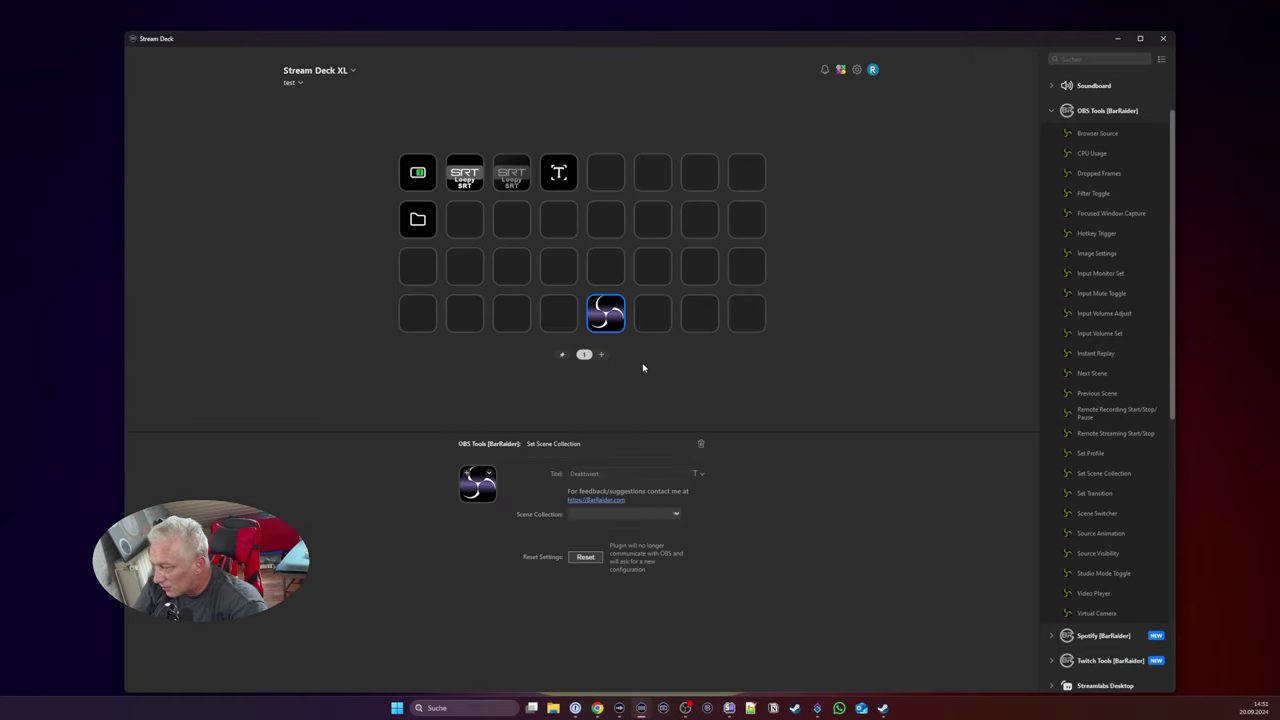
pyautogui.click(677, 515)
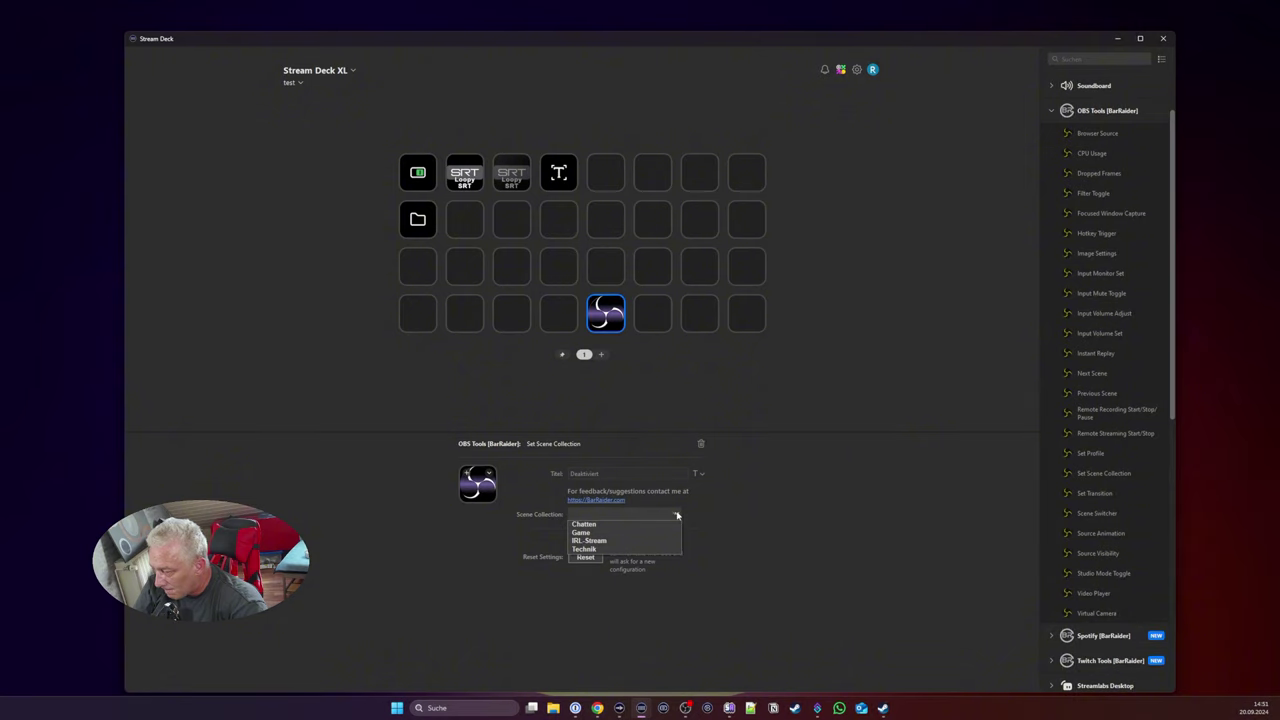
pyautogui.click(677, 515)
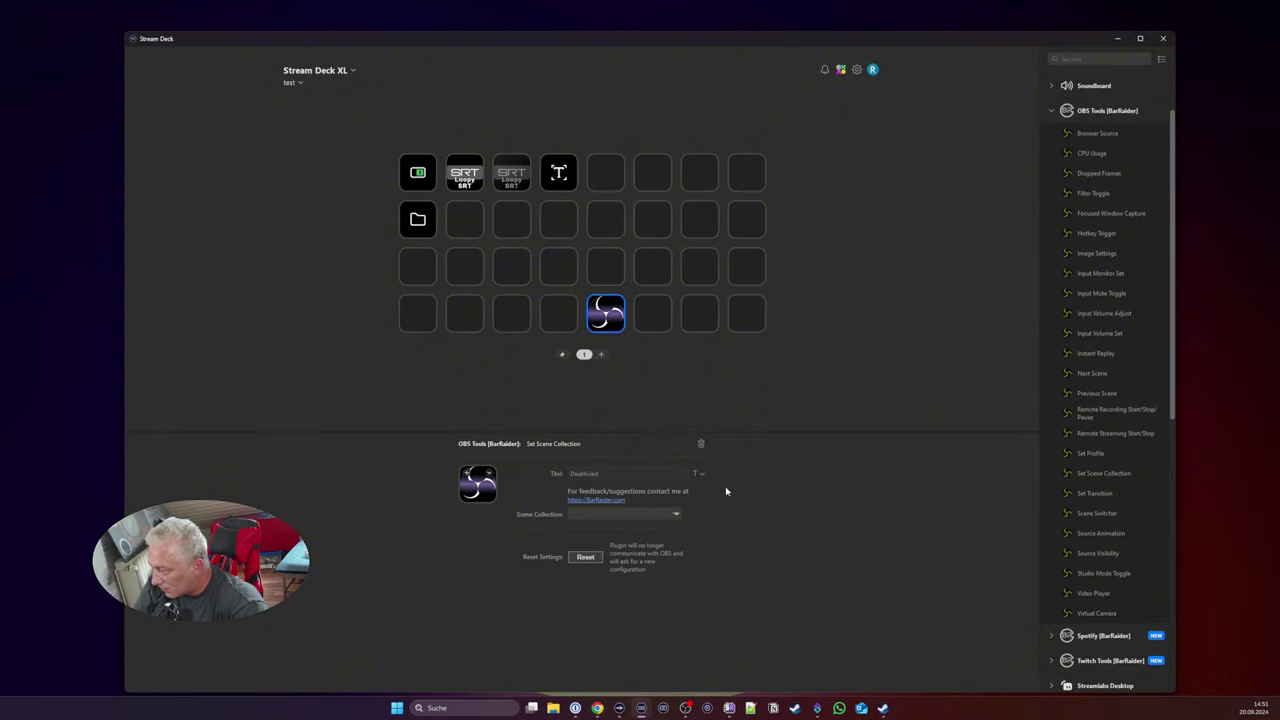
pyautogui.click(700, 445)
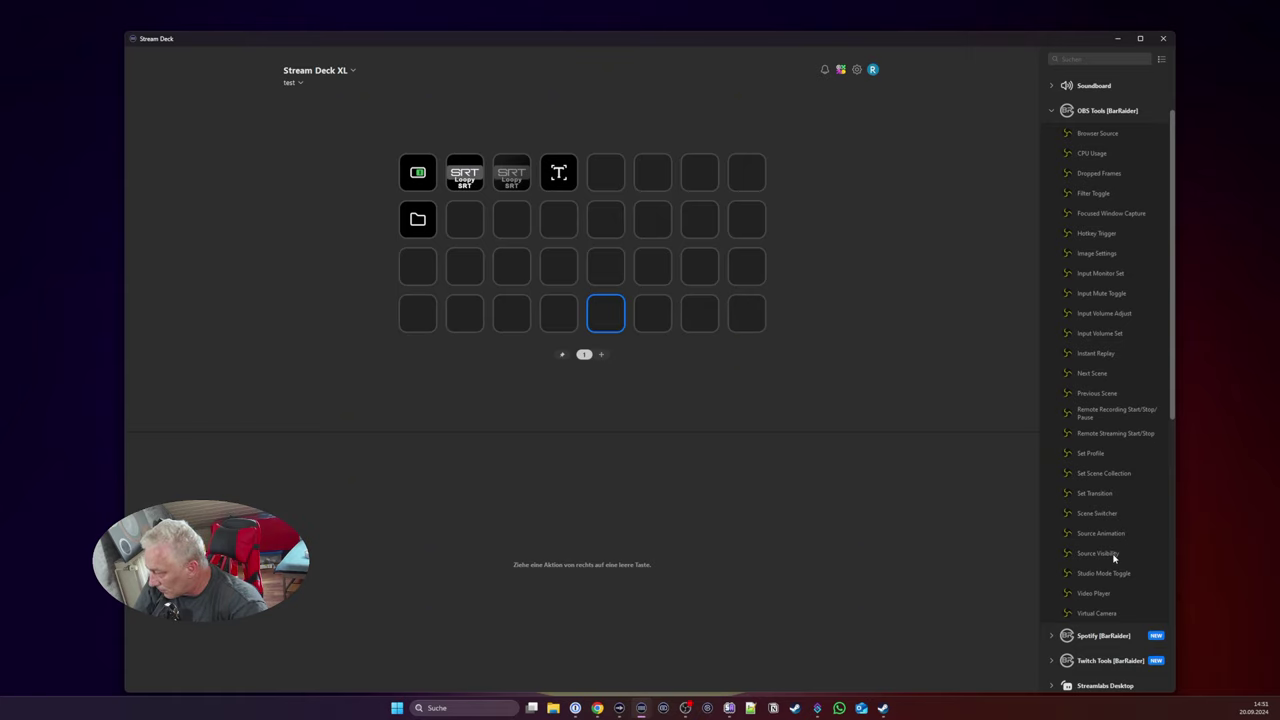
# Step: Try a Source Visibility action on the bottom row's fifth key with scene Kamera Elgato and source Elgato, and delete it again
pyautogui.moveTo(1114, 556); pyautogui.dragTo(605, 316)
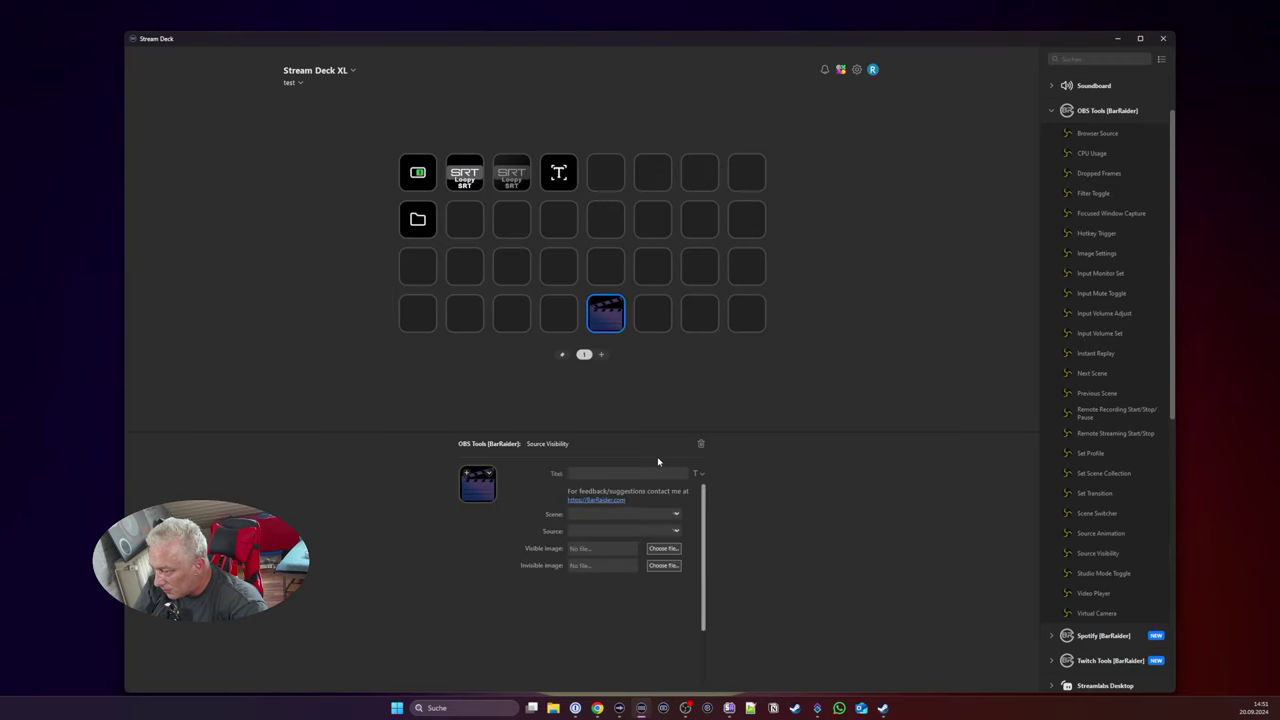
pyautogui.click(600, 514)
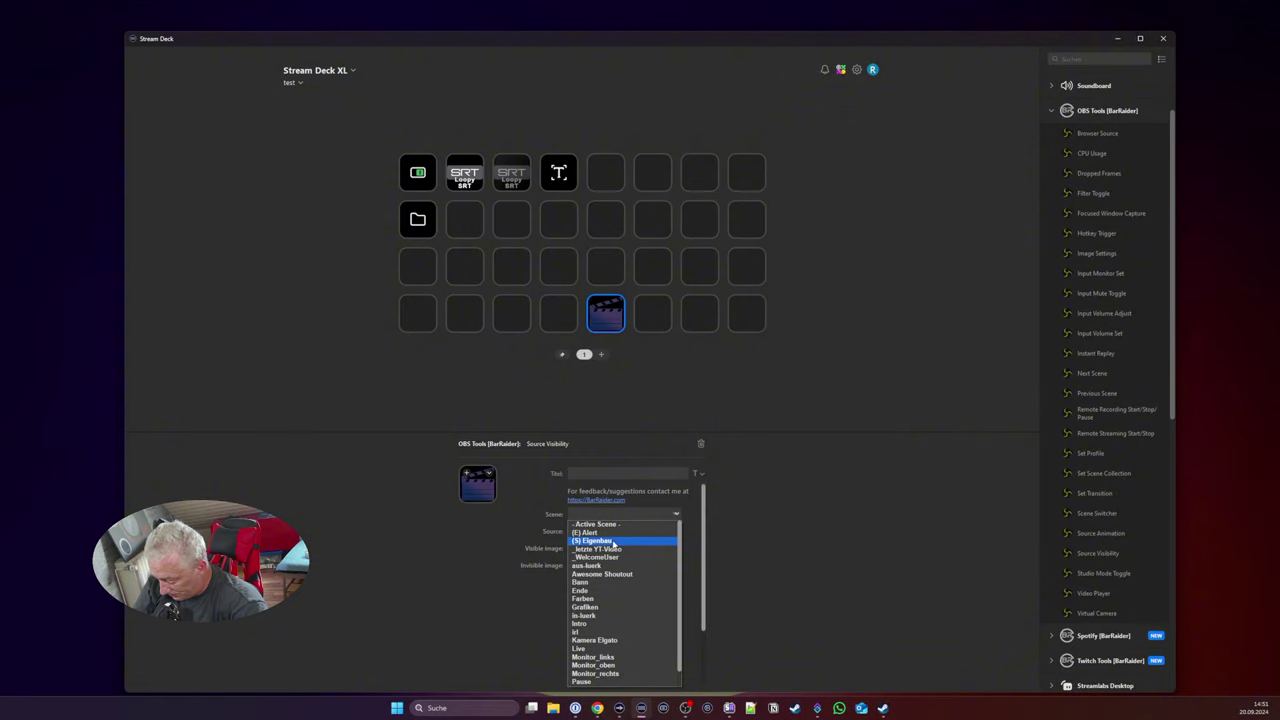
pyautogui.scroll(-1, 610, 570)
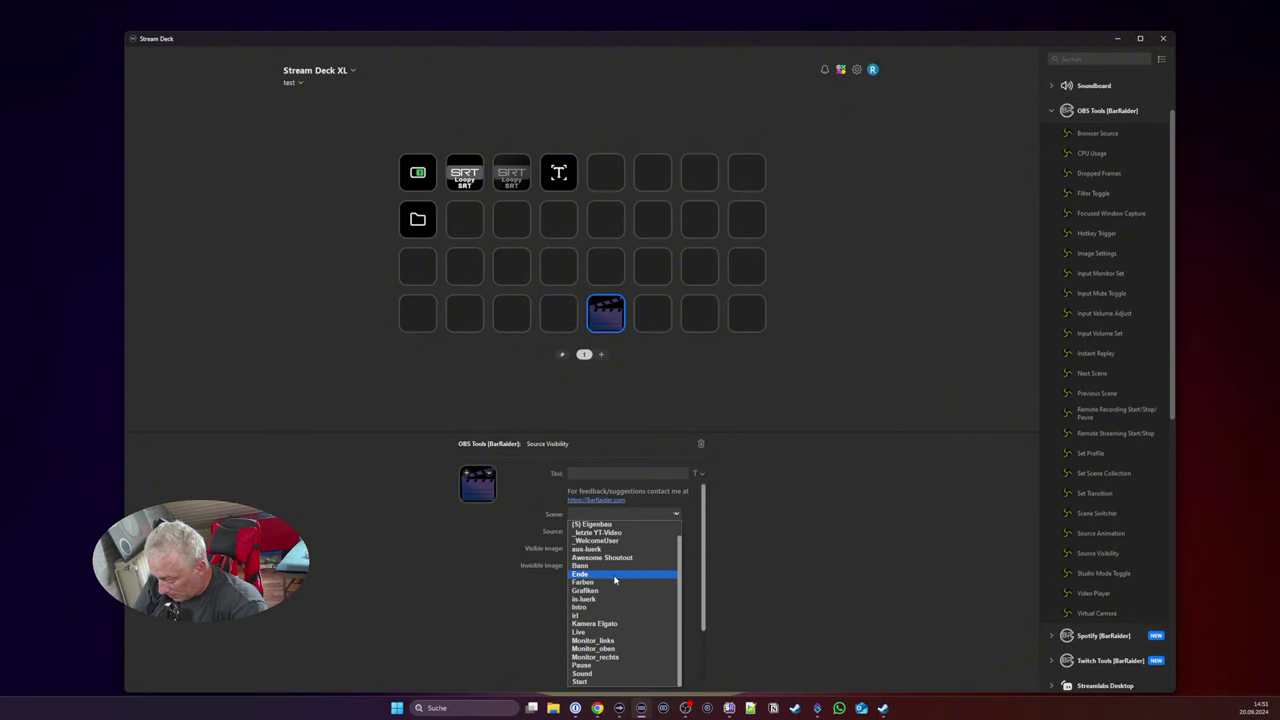
pyautogui.scroll(1, 610, 608)
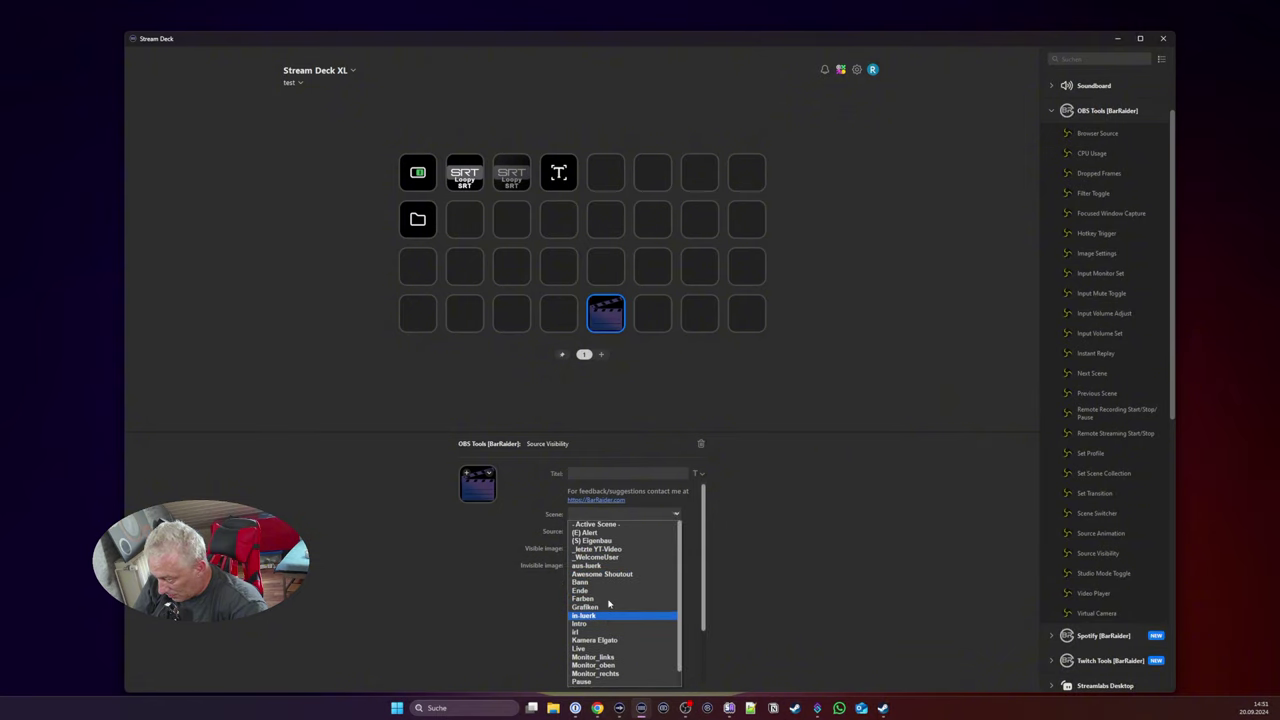
pyautogui.scroll(-1, 609, 603)
pyautogui.scroll(1, 609, 603)
pyautogui.scroll(-1, 609, 603)
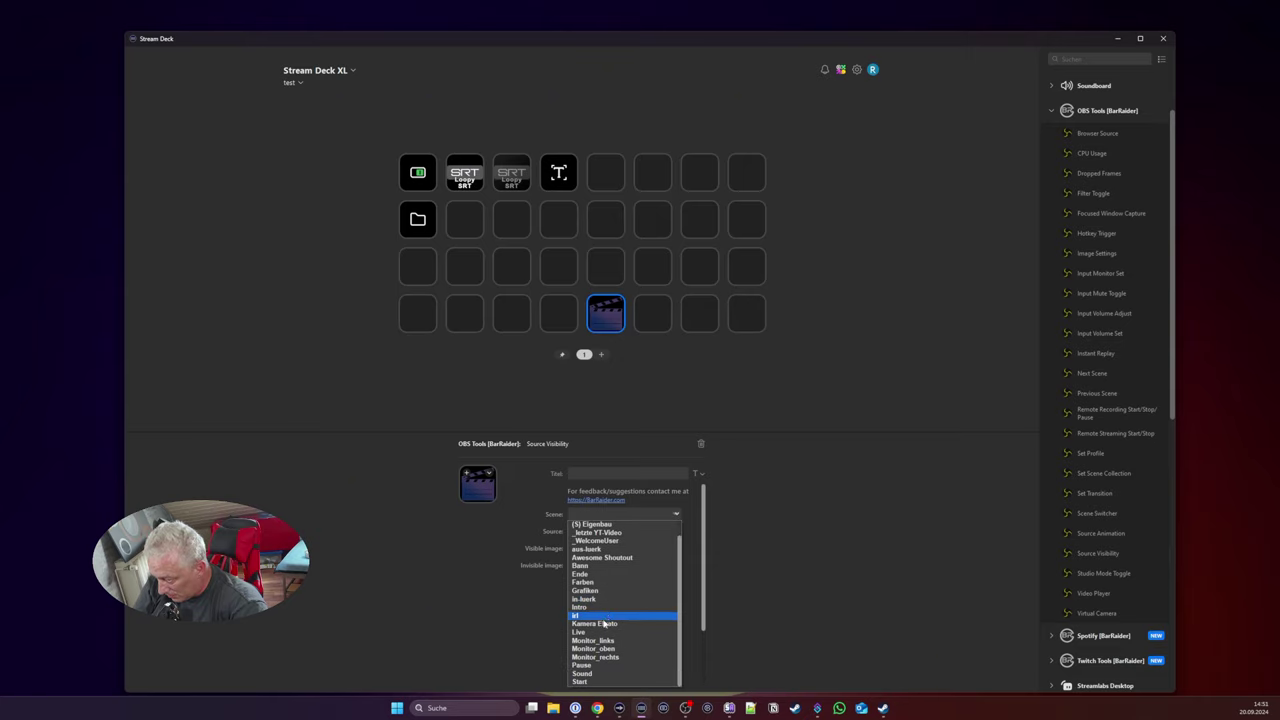
pyautogui.click(602, 623)
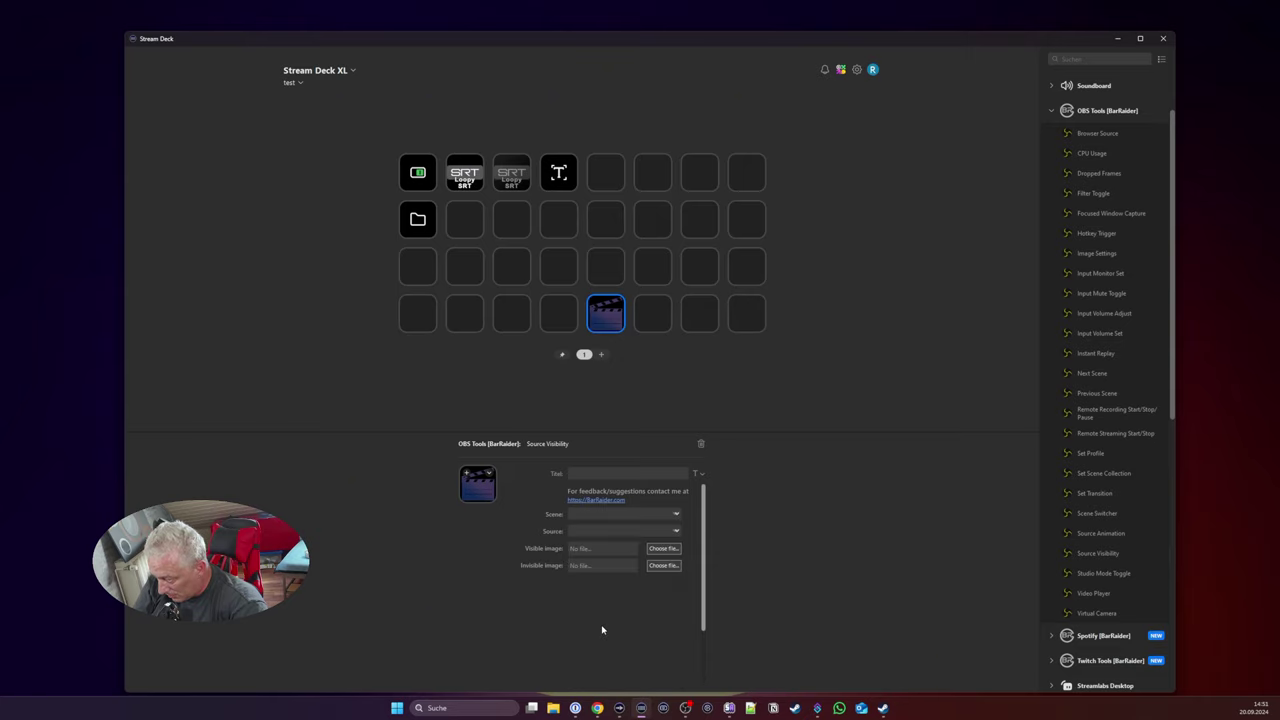
pyautogui.click(677, 532)
pyautogui.click(585, 541)
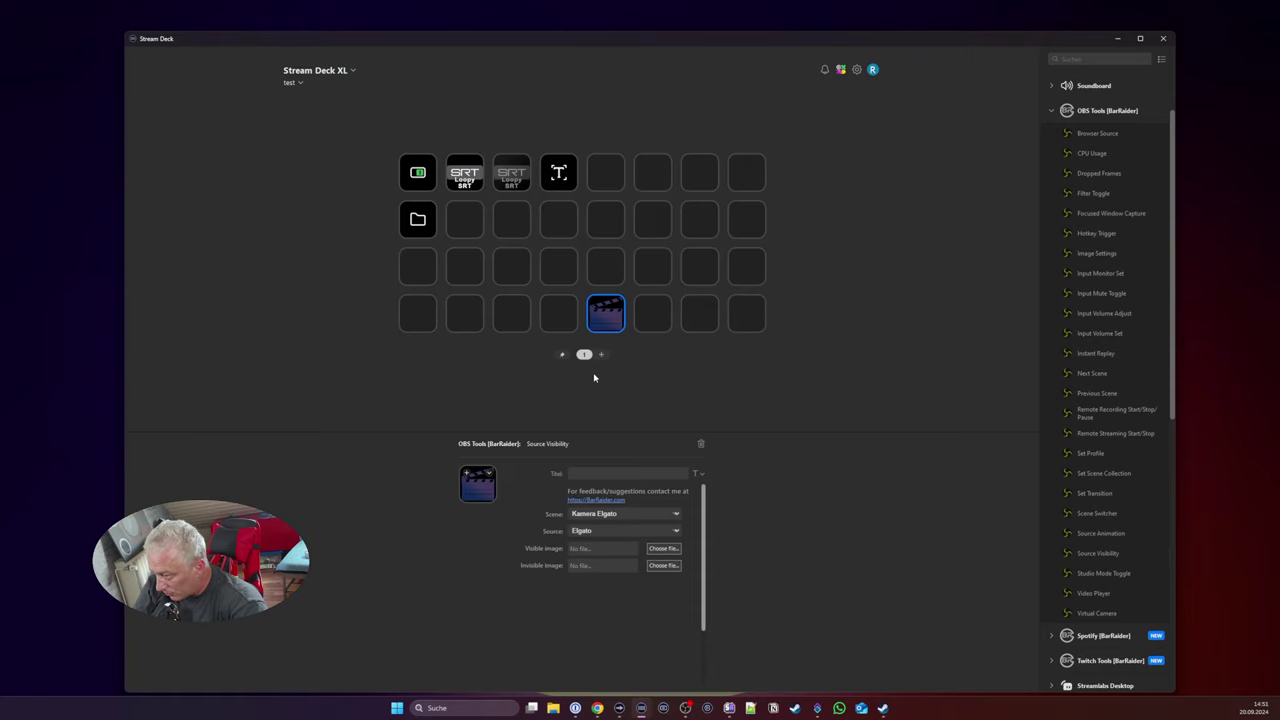
pyautogui.click(700, 443)
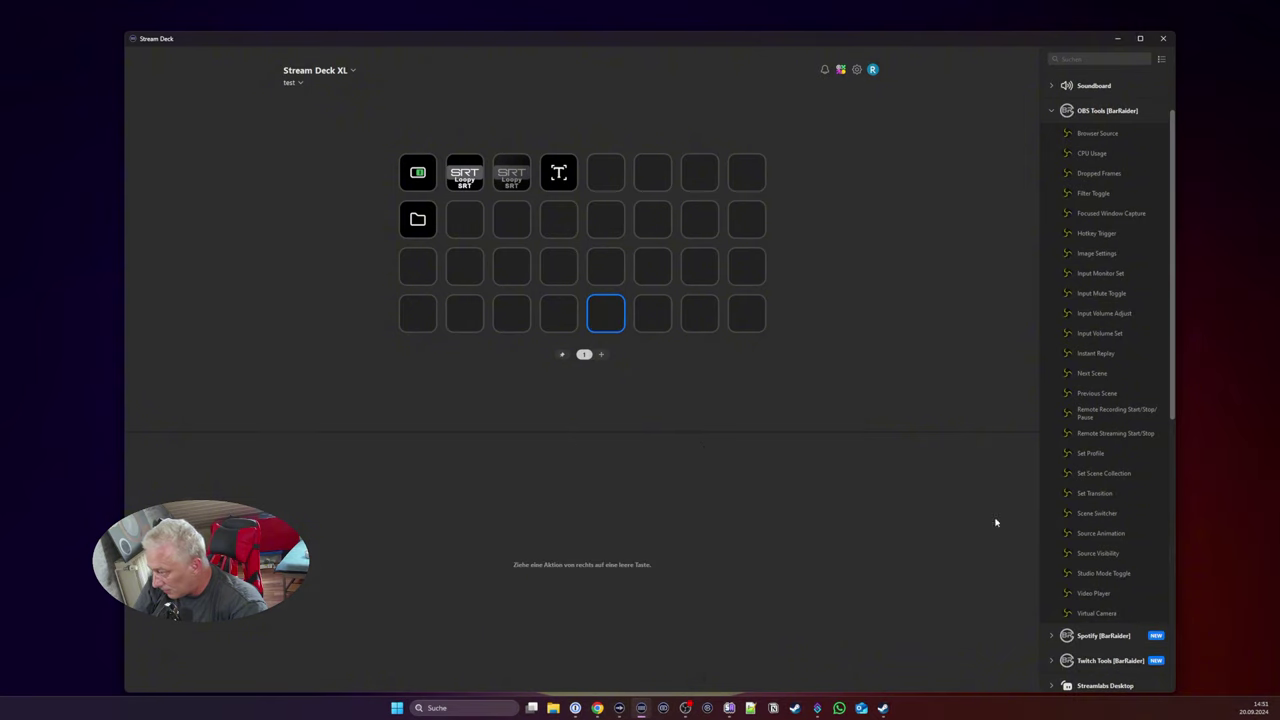
# Step: Look through the action categories listed below OBS Tools, including the contents of the BarRaider category
pyautogui.scroll(-2, 1131, 551)
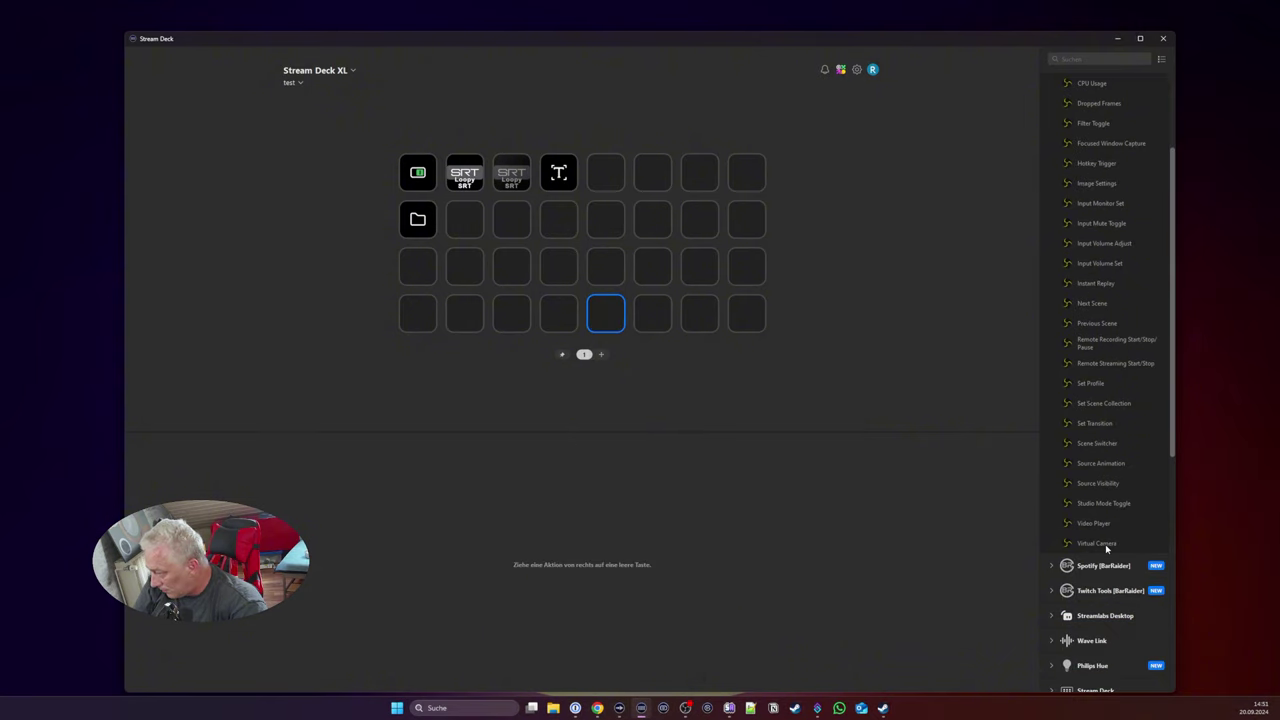
pyautogui.scroll(-2, 1106, 545)
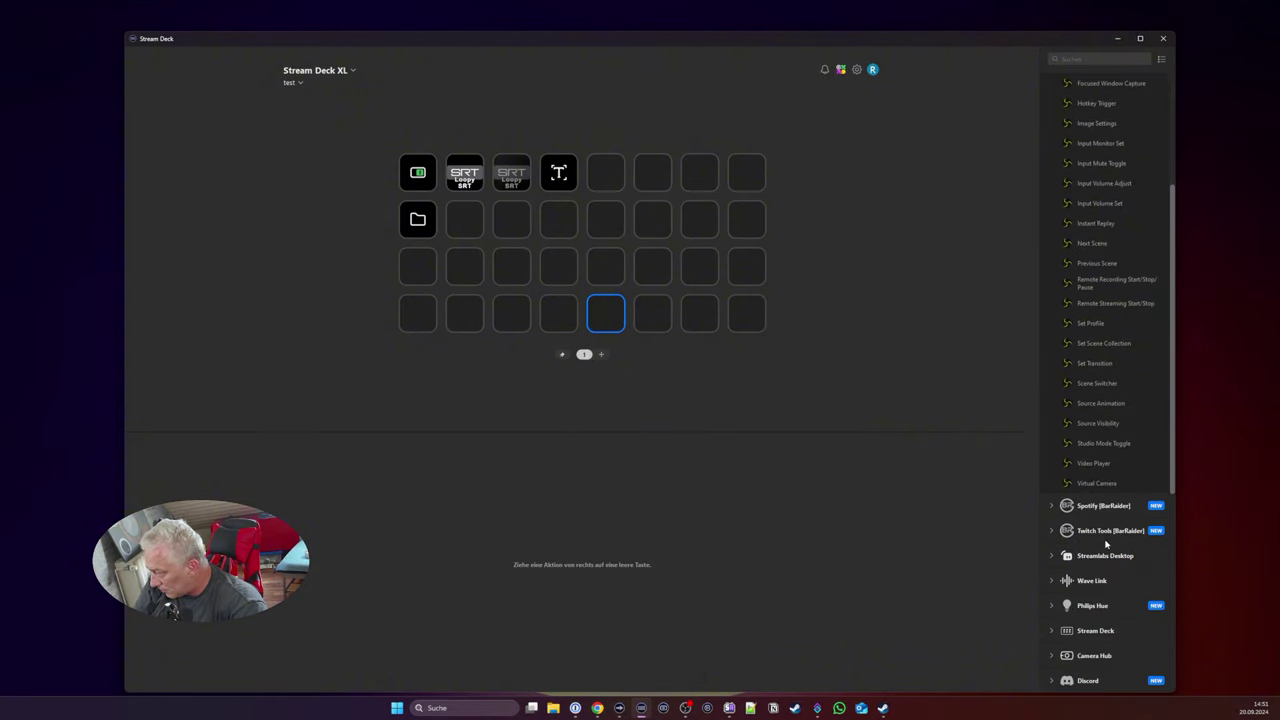
pyautogui.scroll(-5, 1106, 543)
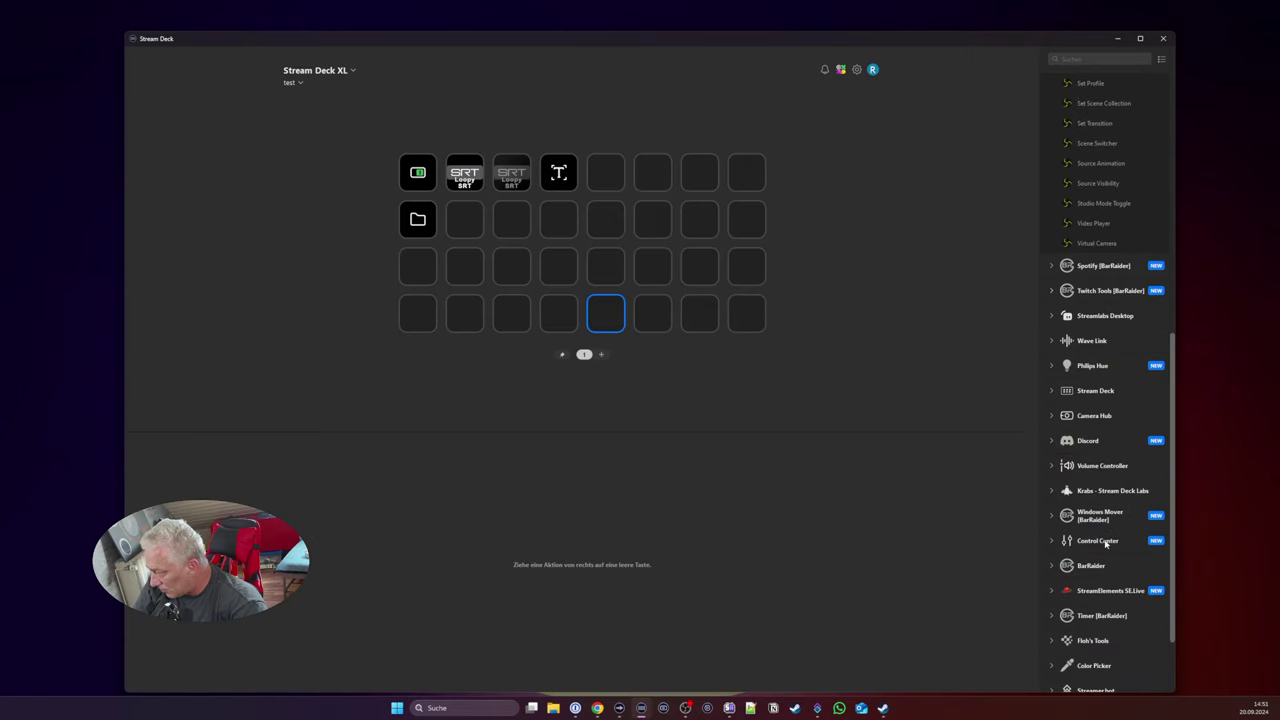
pyautogui.click(1050, 566)
pyautogui.click(1050, 566)
pyautogui.scroll(-2, 1052, 579)
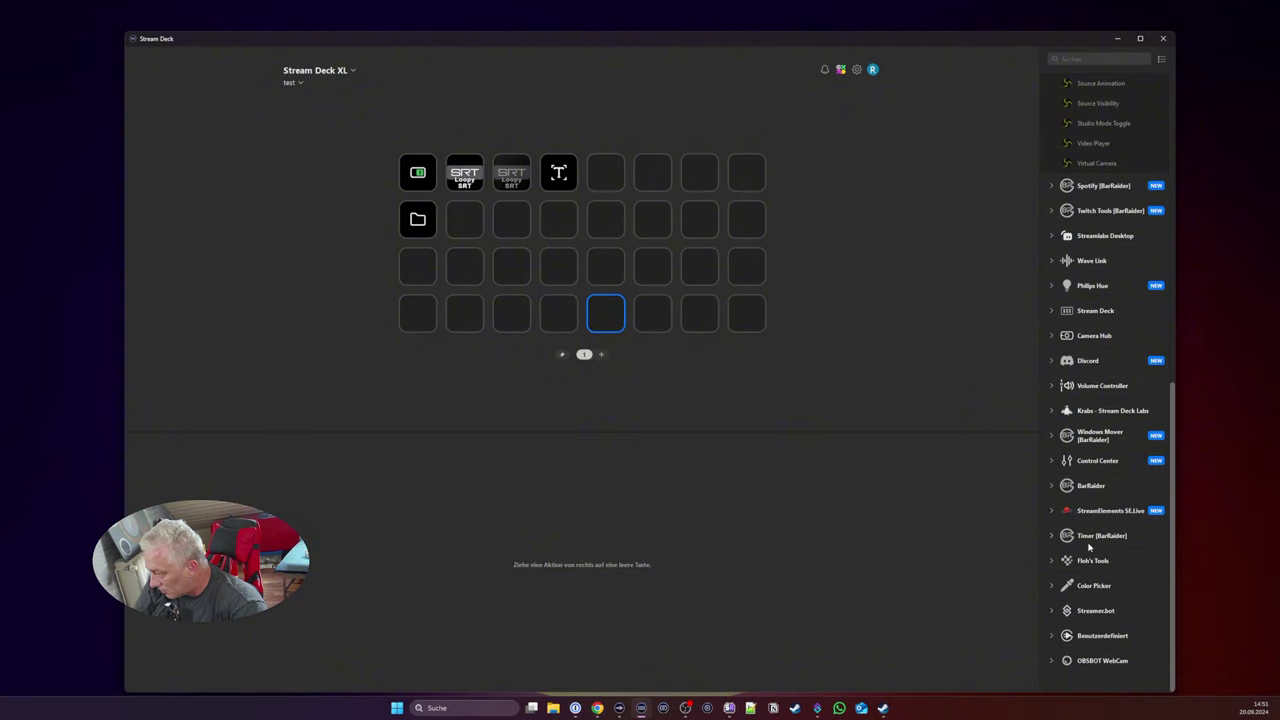
pyautogui.scroll(5, 1089, 546)
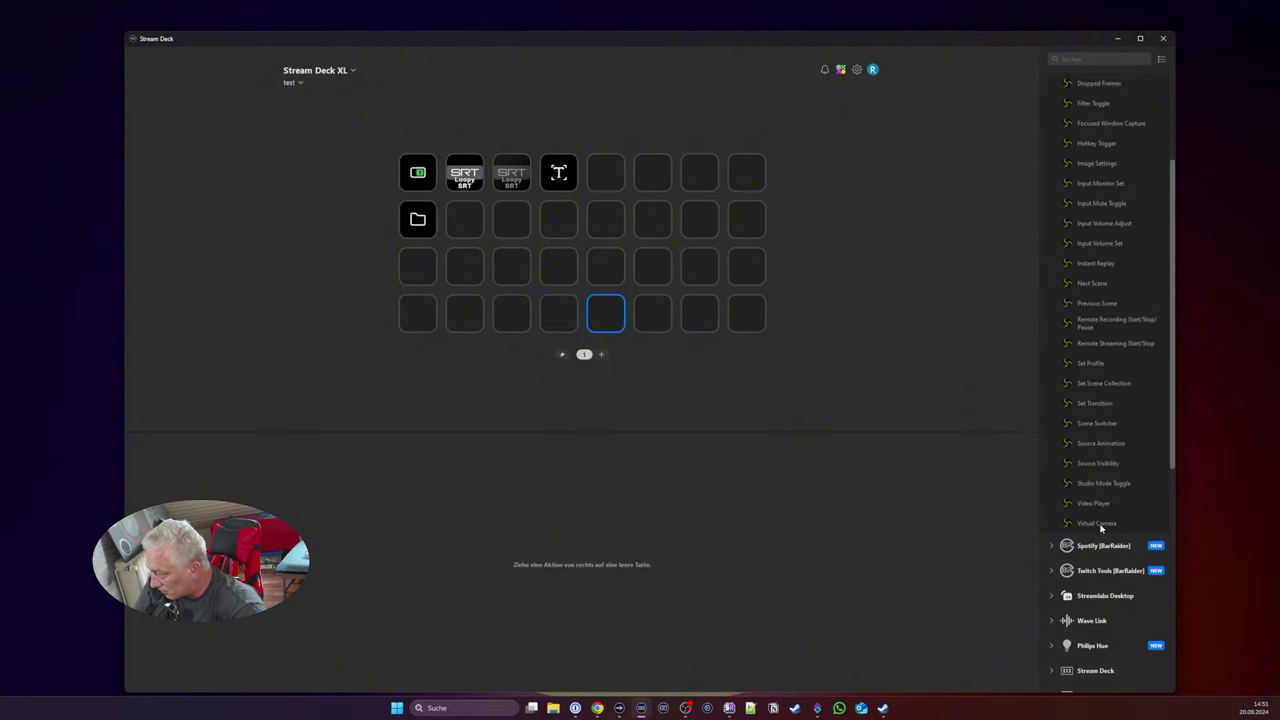
# Step: View the Filter Toggle settings of the second row's second key on page 1 of the Game profile and return to the test profile
pyautogui.click(296, 84)
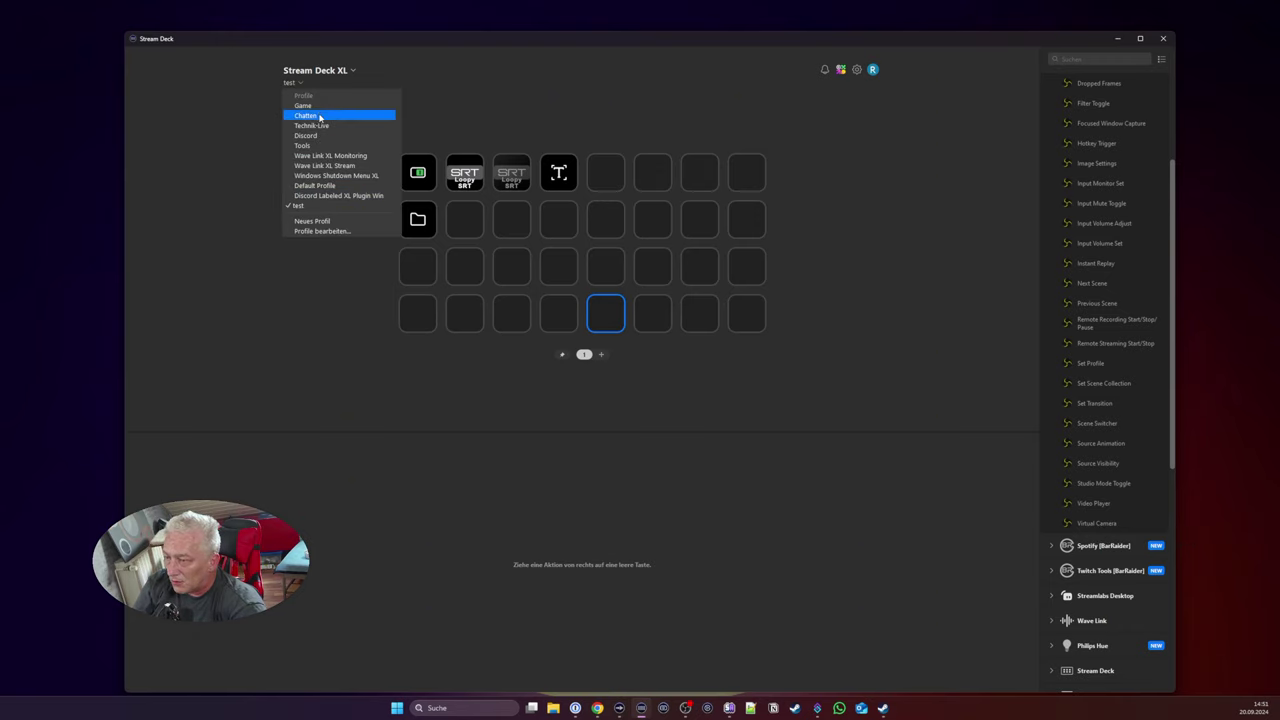
pyautogui.click(318, 106)
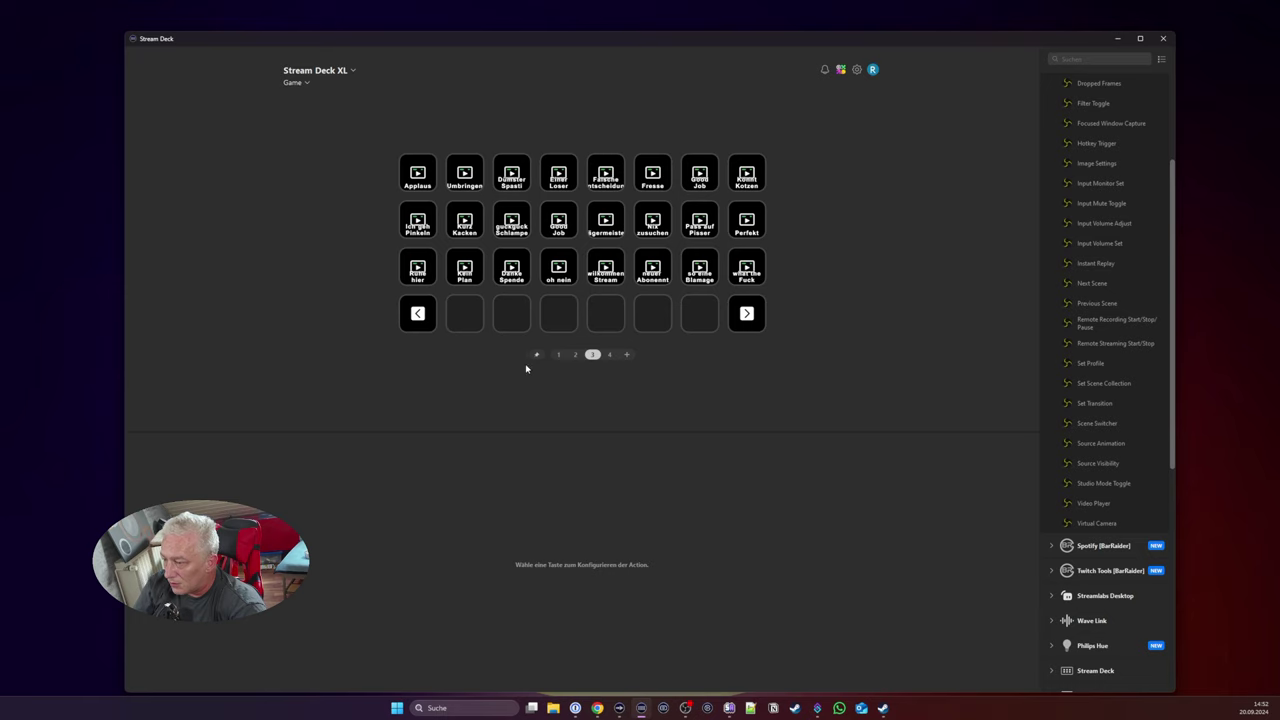
pyautogui.click(558, 354)
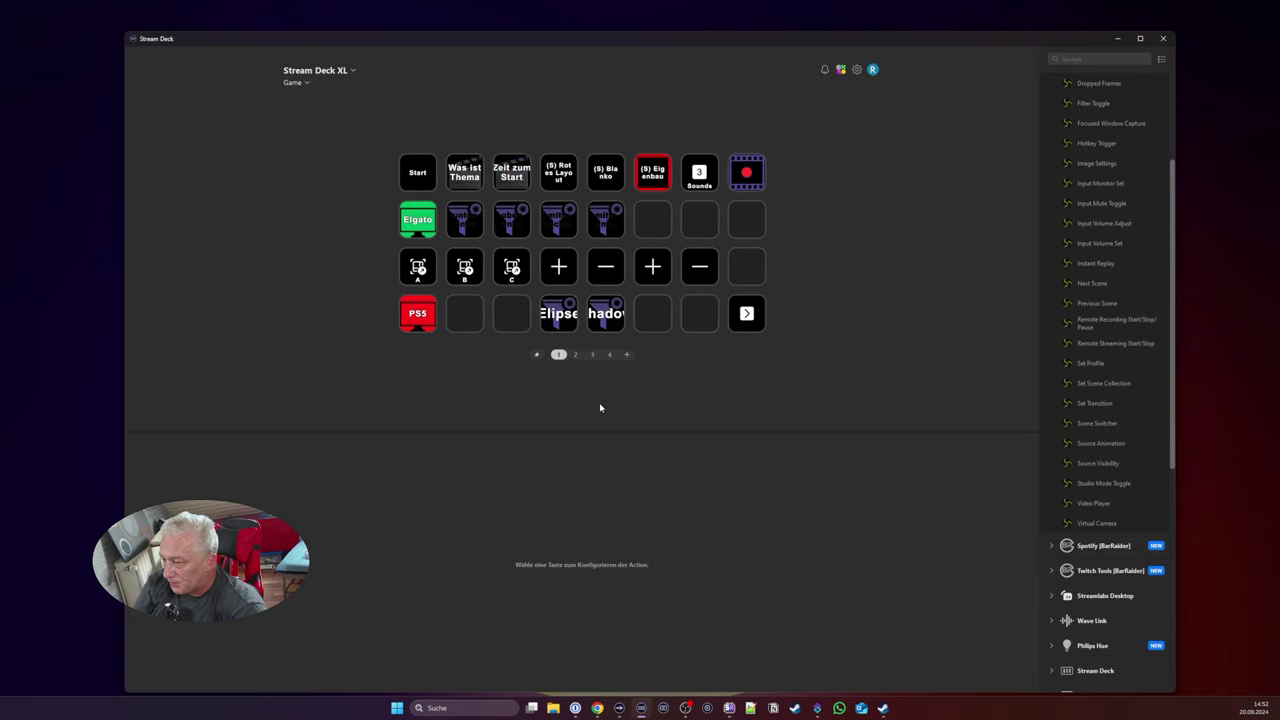
pyautogui.click(460, 226)
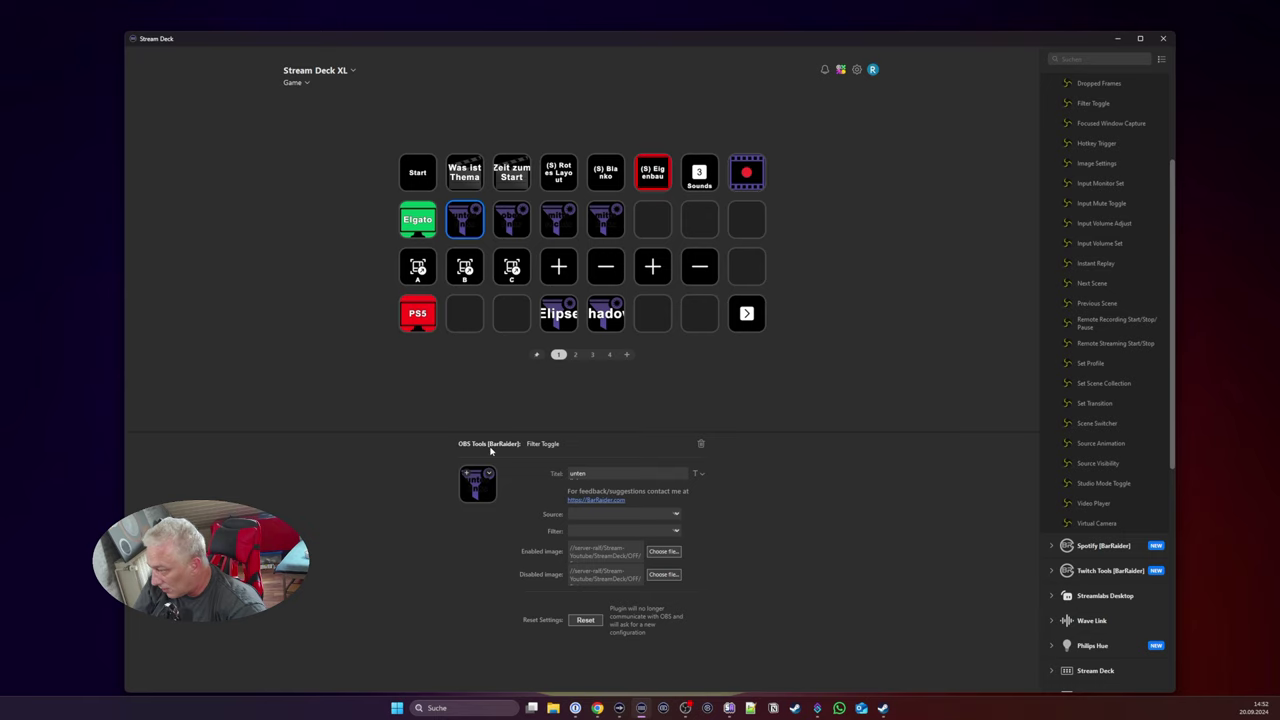
pyautogui.scroll(3, 1140, 383)
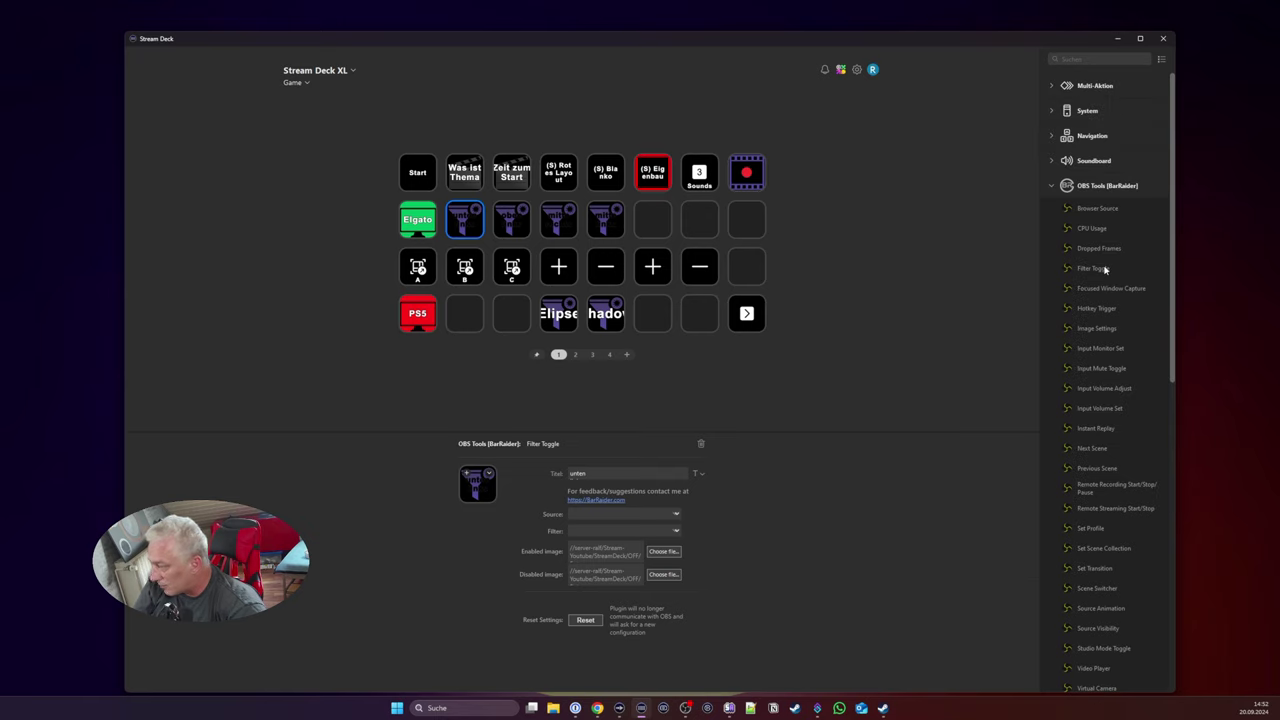
pyautogui.click(300, 118)
pyautogui.click(295, 82)
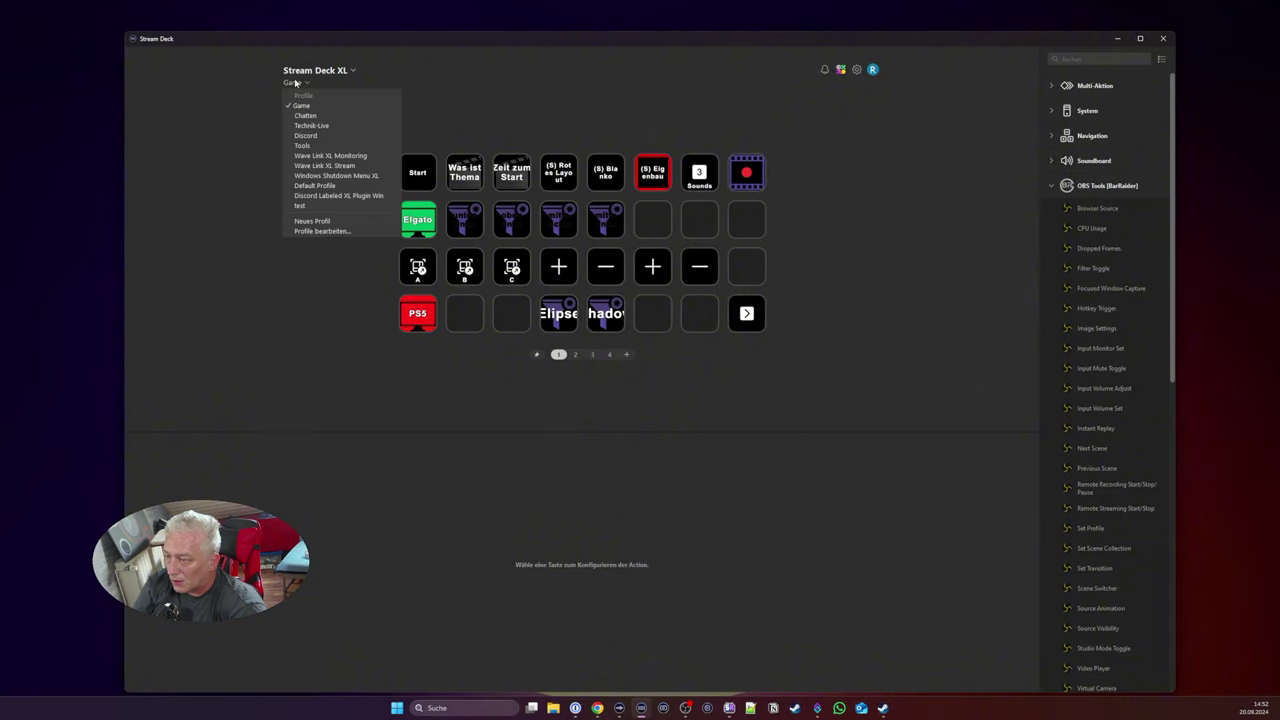
pyautogui.click(303, 207)
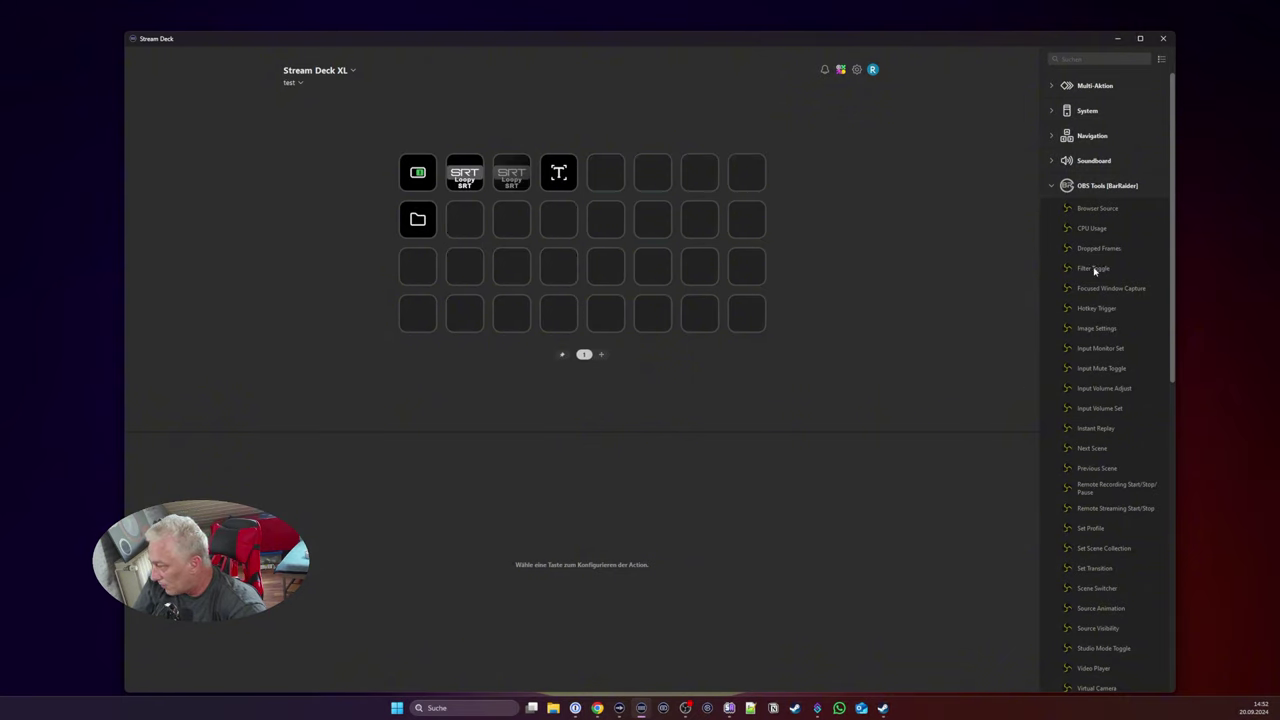
# Step: Assign a Filter Toggle action to the second row's second key with source Elgato and filter Advanced Mask
pyautogui.moveTo(1095, 269); pyautogui.dragTo(466, 222)
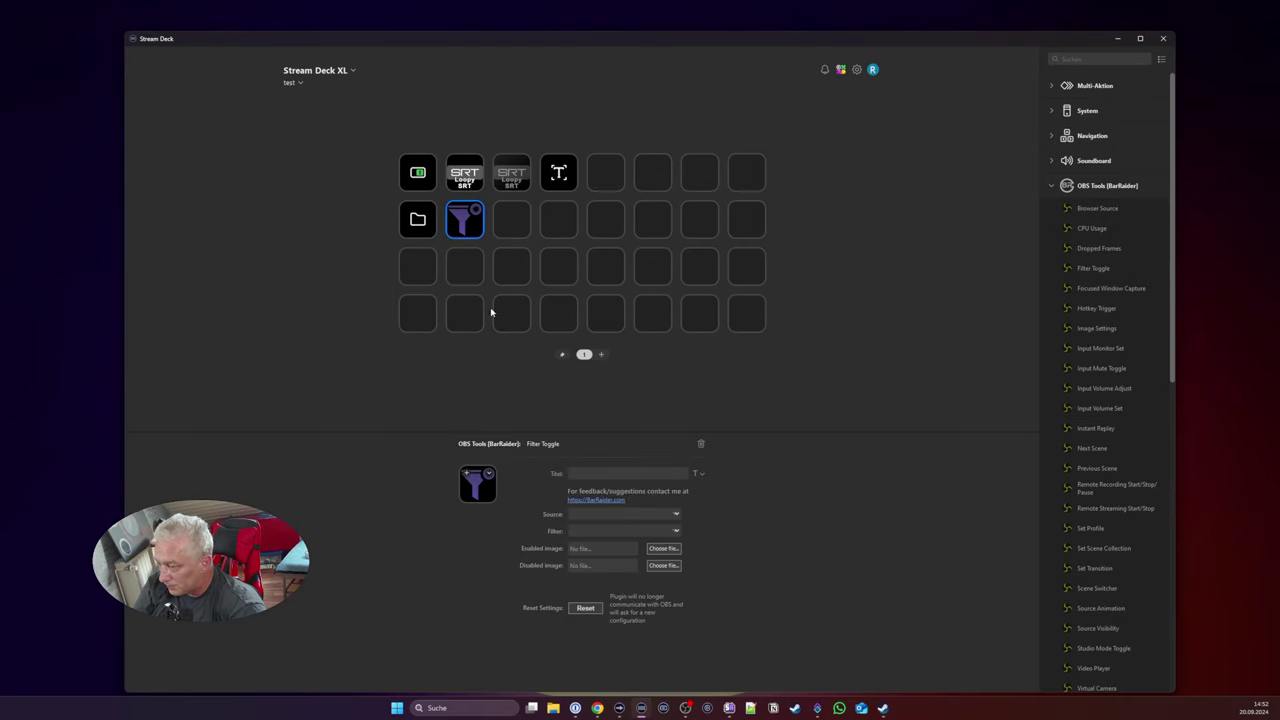
pyautogui.click(628, 515)
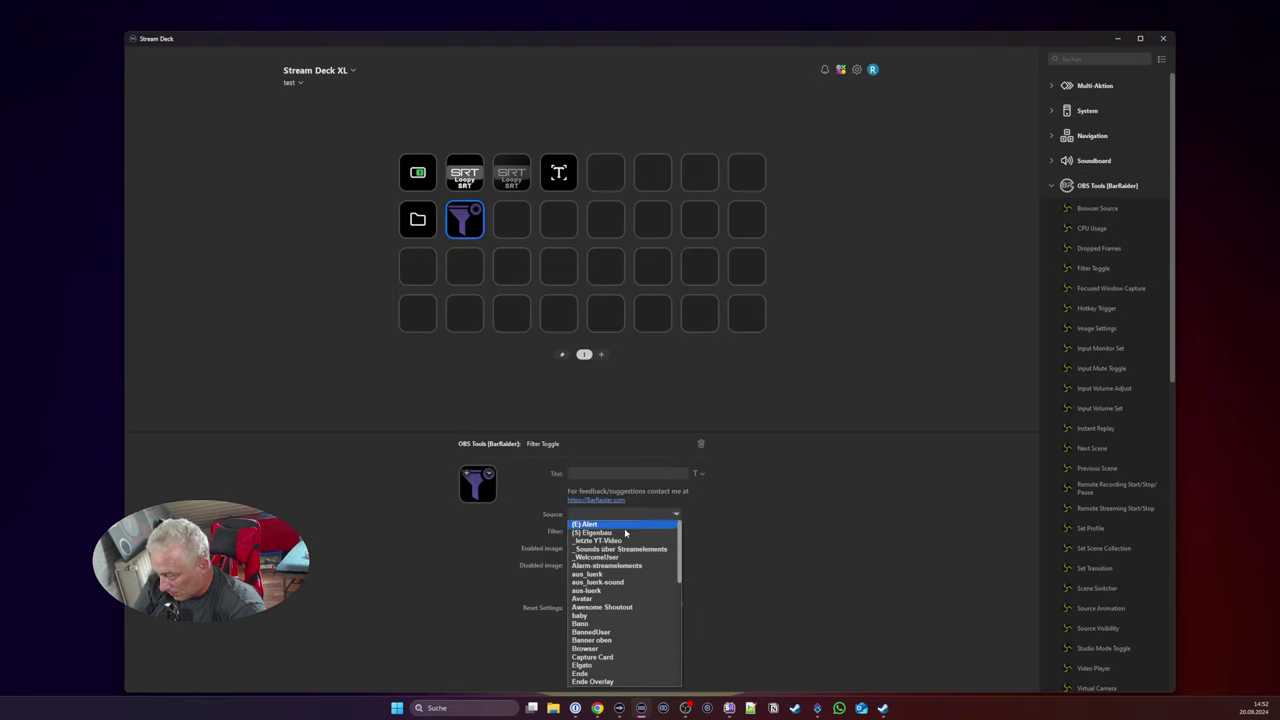
pyautogui.scroll(-1, 605, 585)
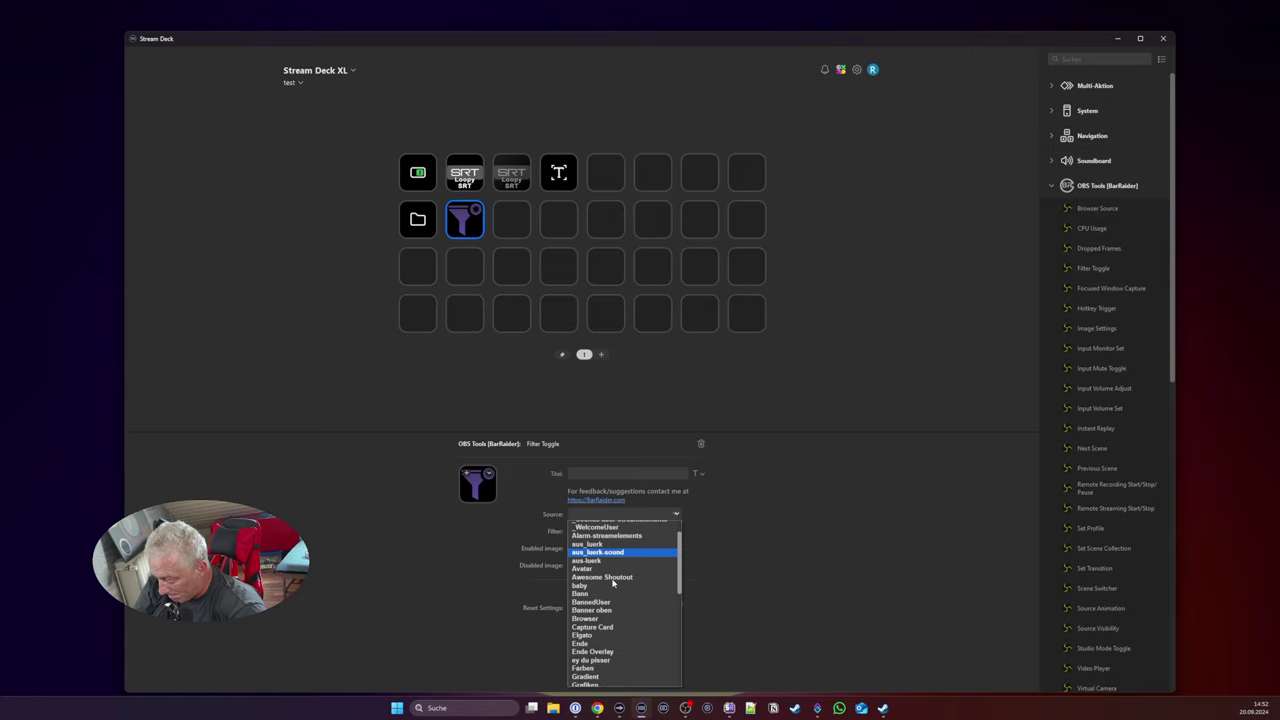
pyautogui.click(604, 636)
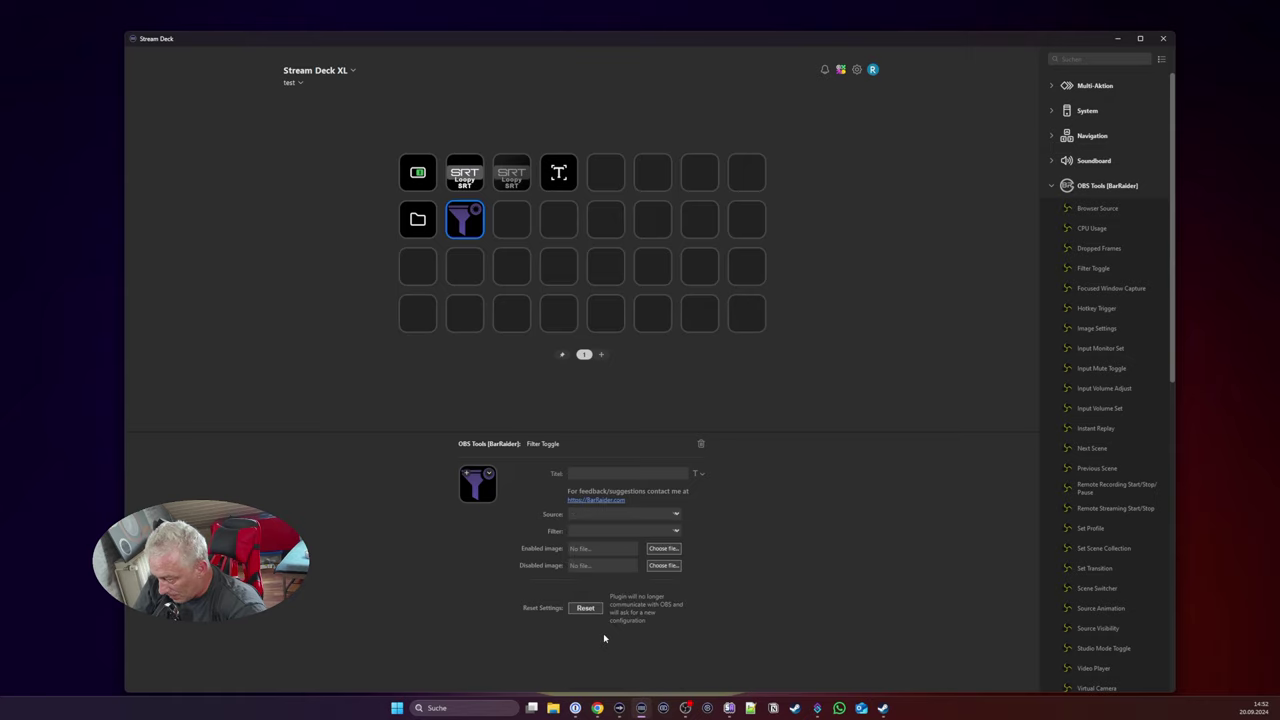
pyautogui.click(649, 535)
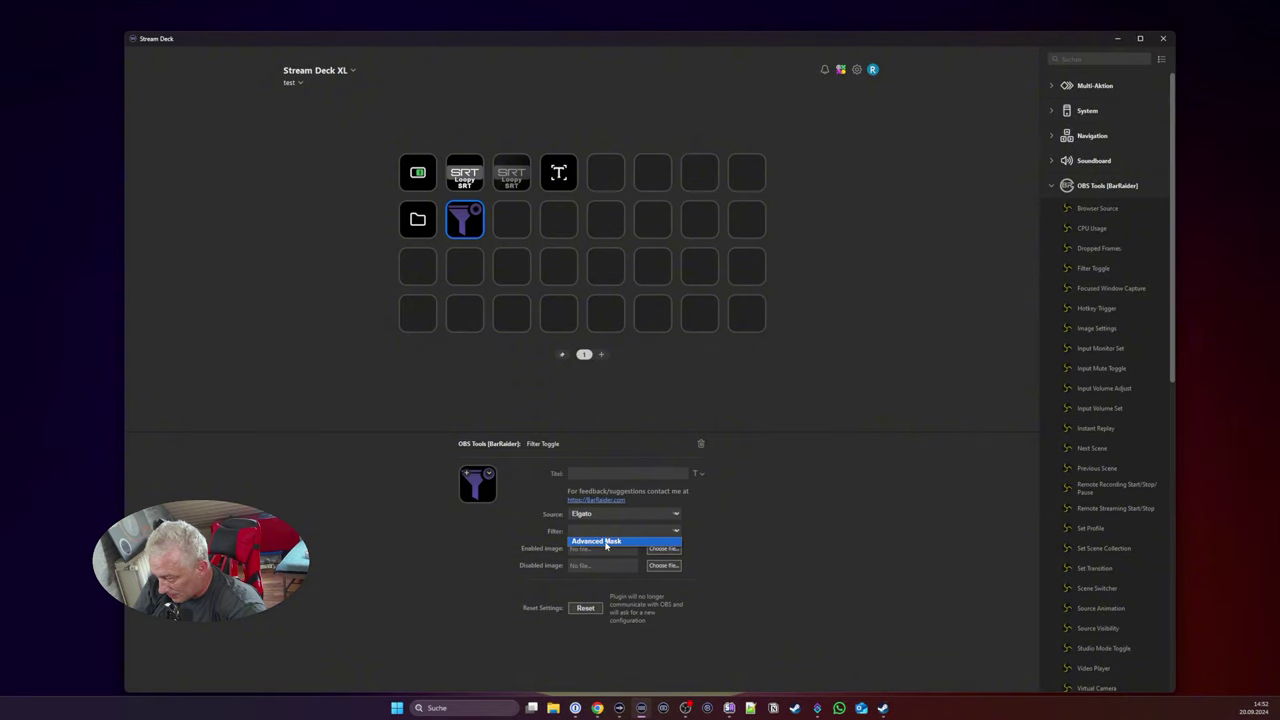
pyautogui.click(606, 543)
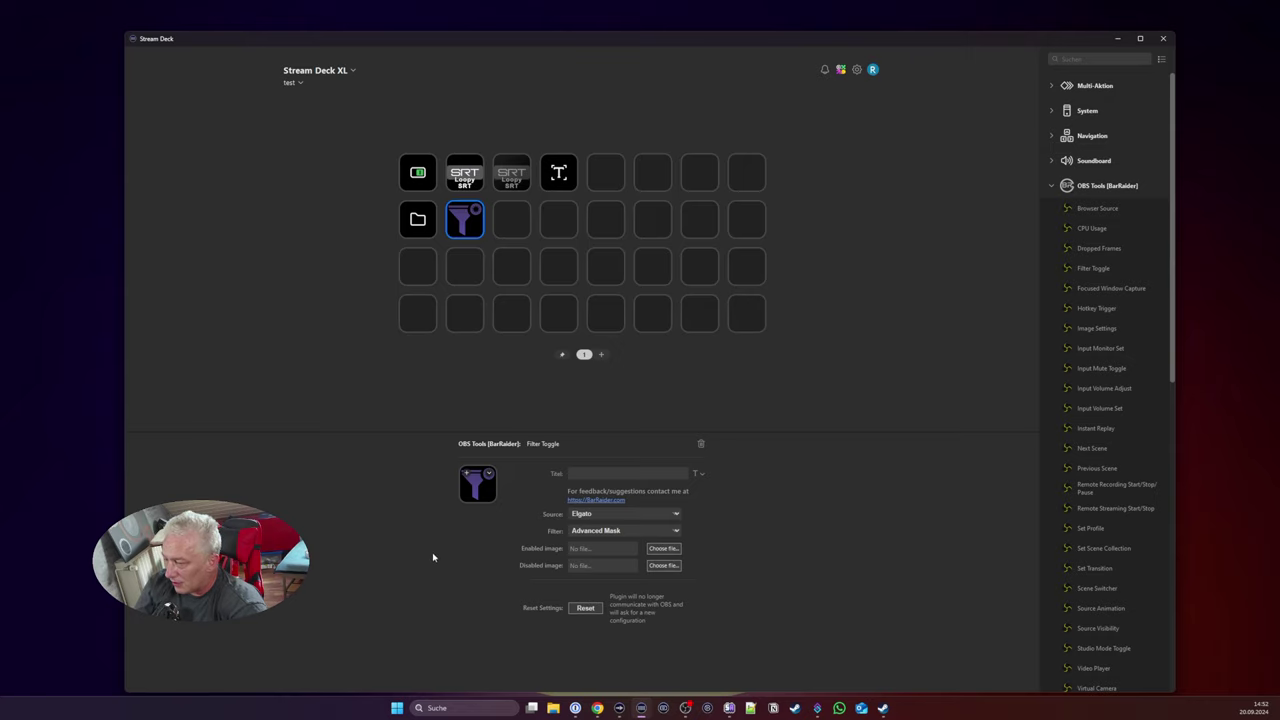
# Step: Switch to OBS, bring its window fully into view, and open and close the filter list of the Kamera Elgato source
pyautogui.click(296, 86)
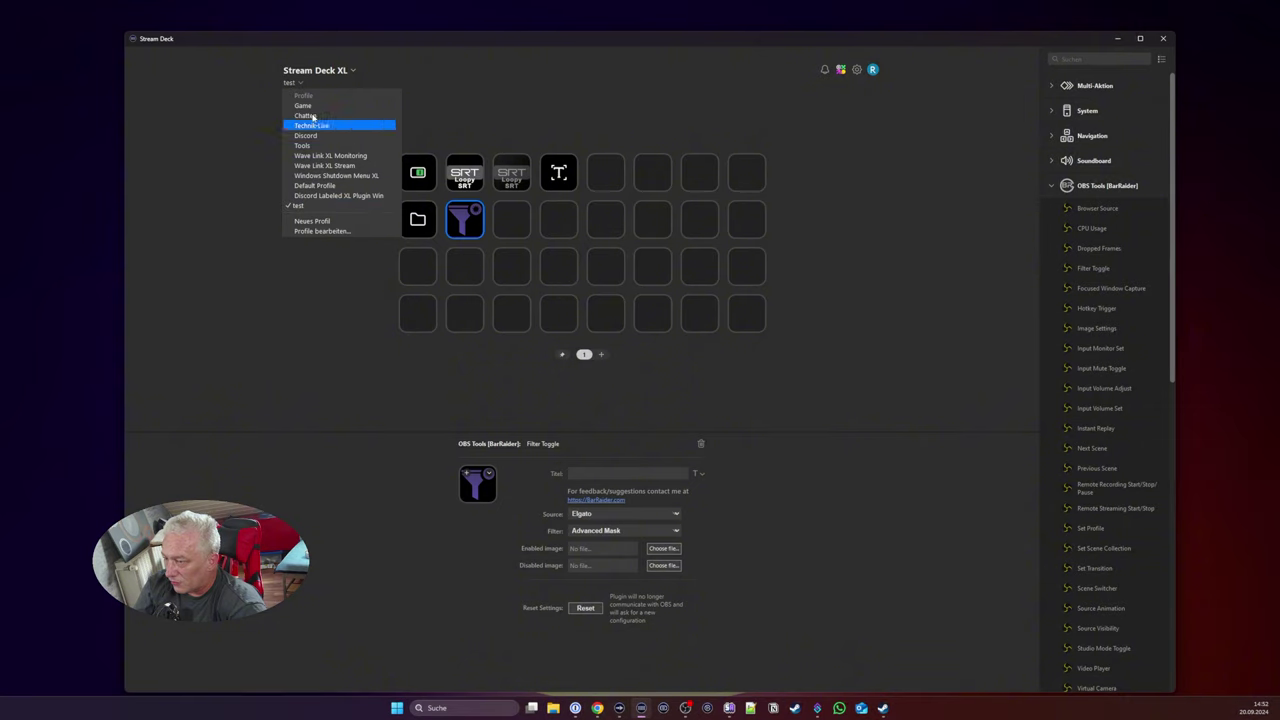
pyautogui.click(845, 404)
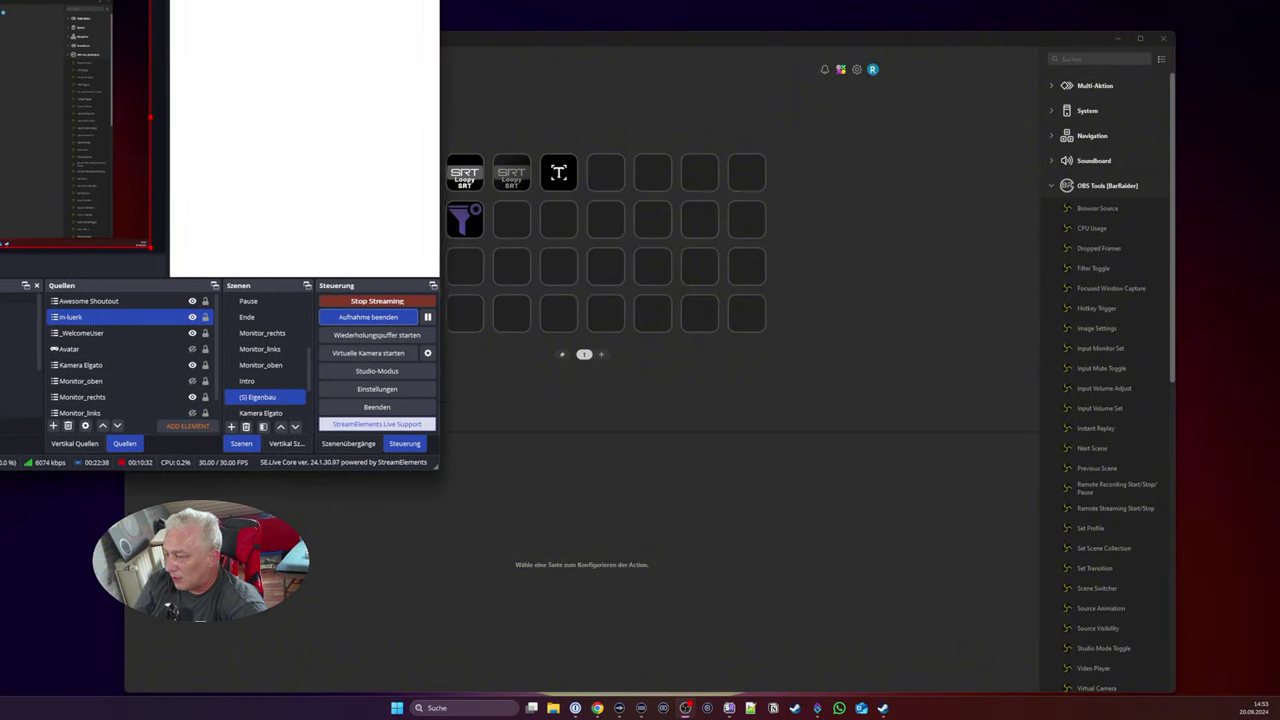
pyautogui.moveTo(1, 1); pyautogui.dragTo(609, 129)
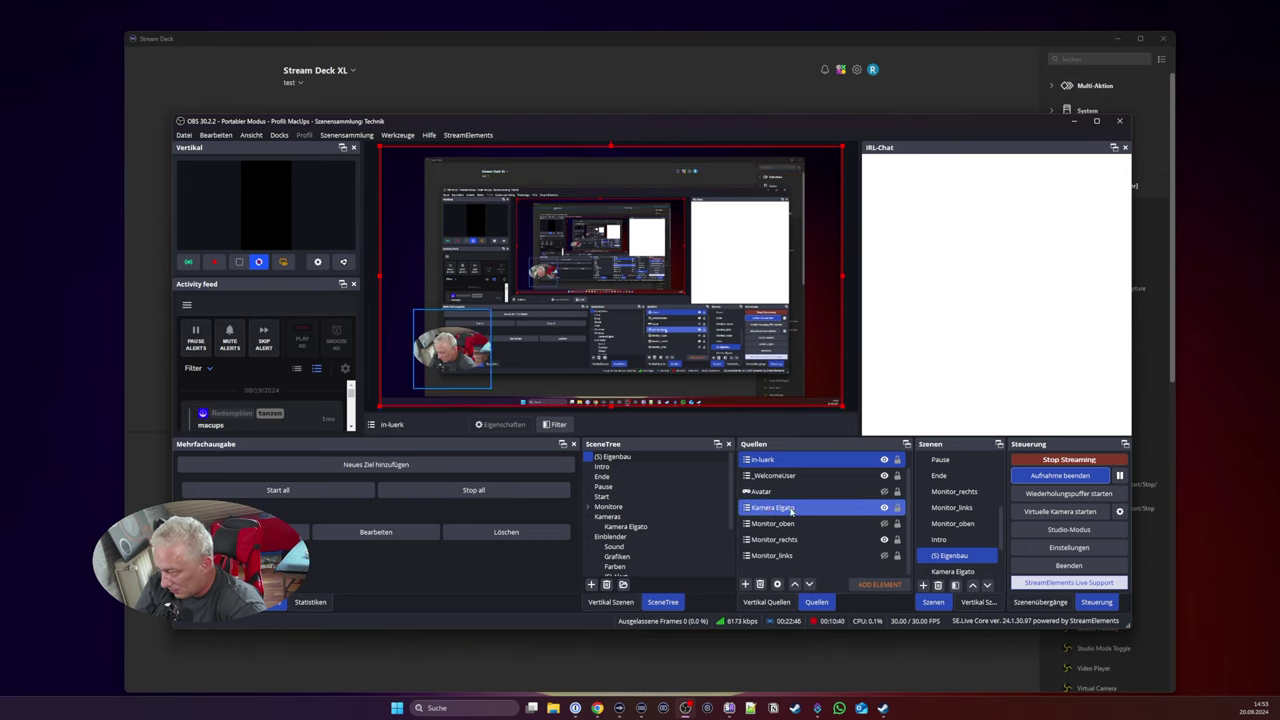
pyautogui.click(791, 509)
pyautogui.rightClick(791, 509)
pyautogui.click(840, 487)
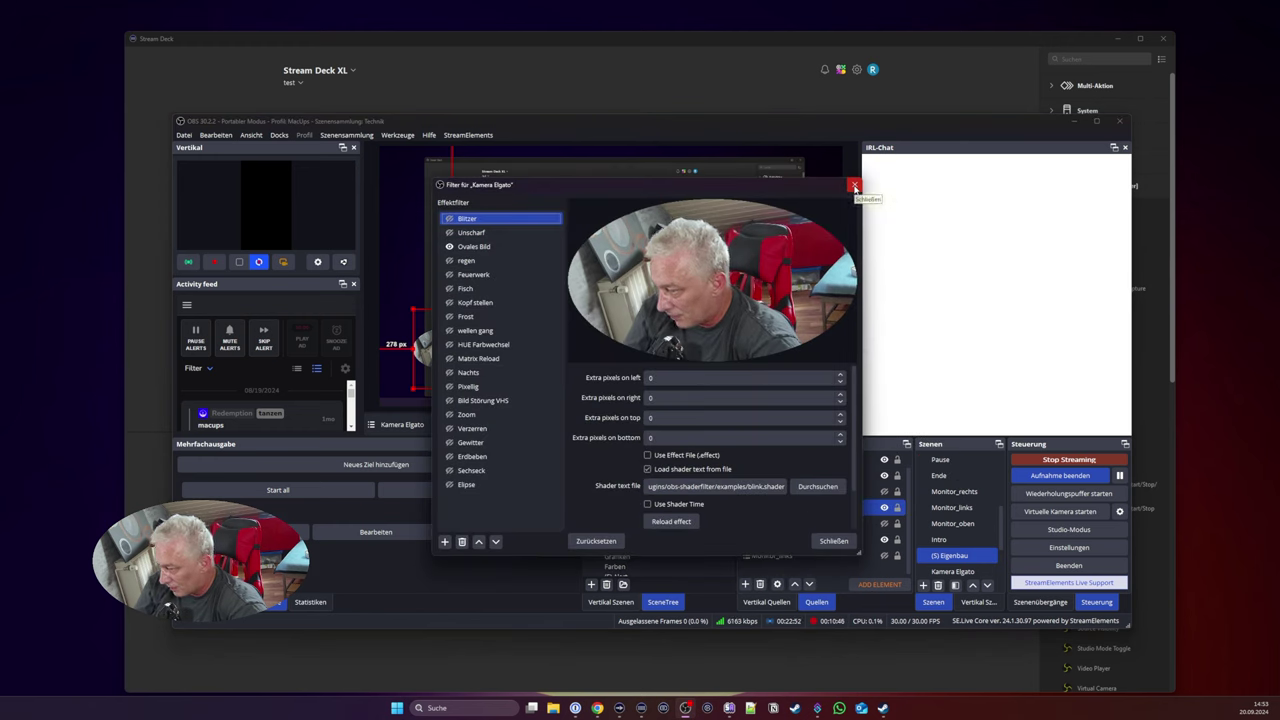
pyautogui.click(855, 186)
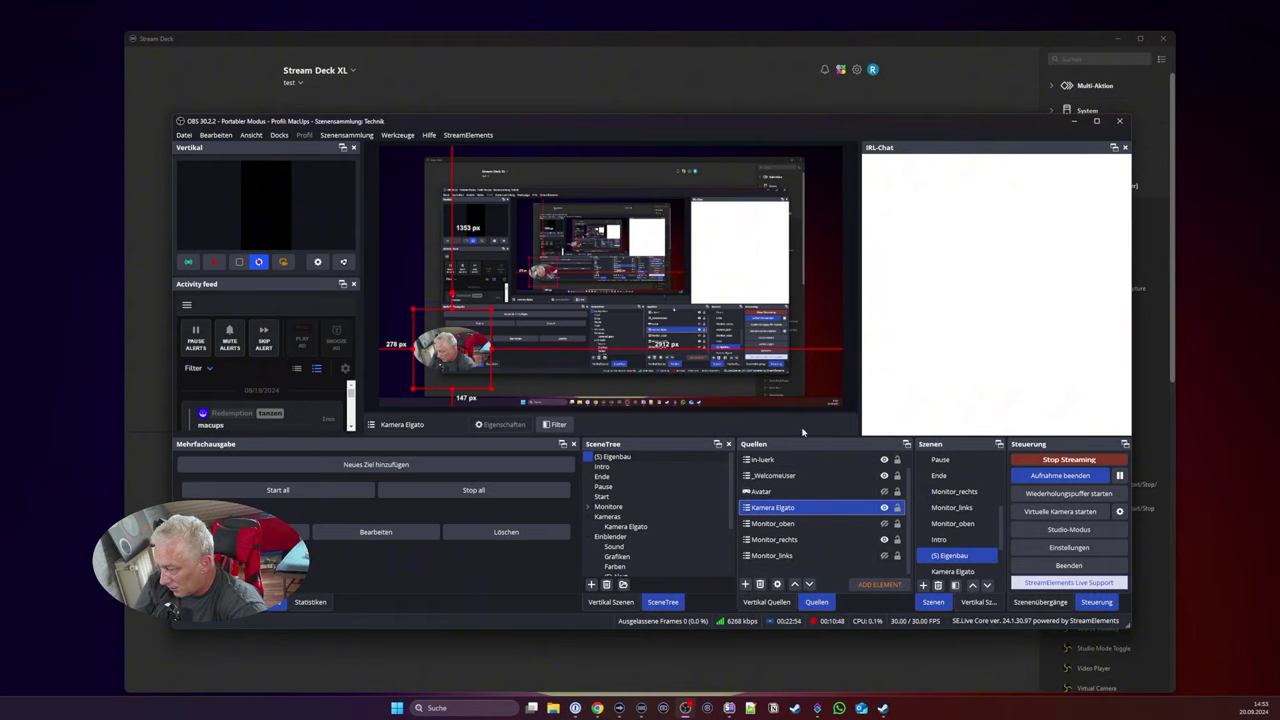
# Step: Switch back to Stream Deck and check the filter choices of the Filter Toggle key in the second row
pyautogui.click(482, 95)
pyautogui.click(463, 228)
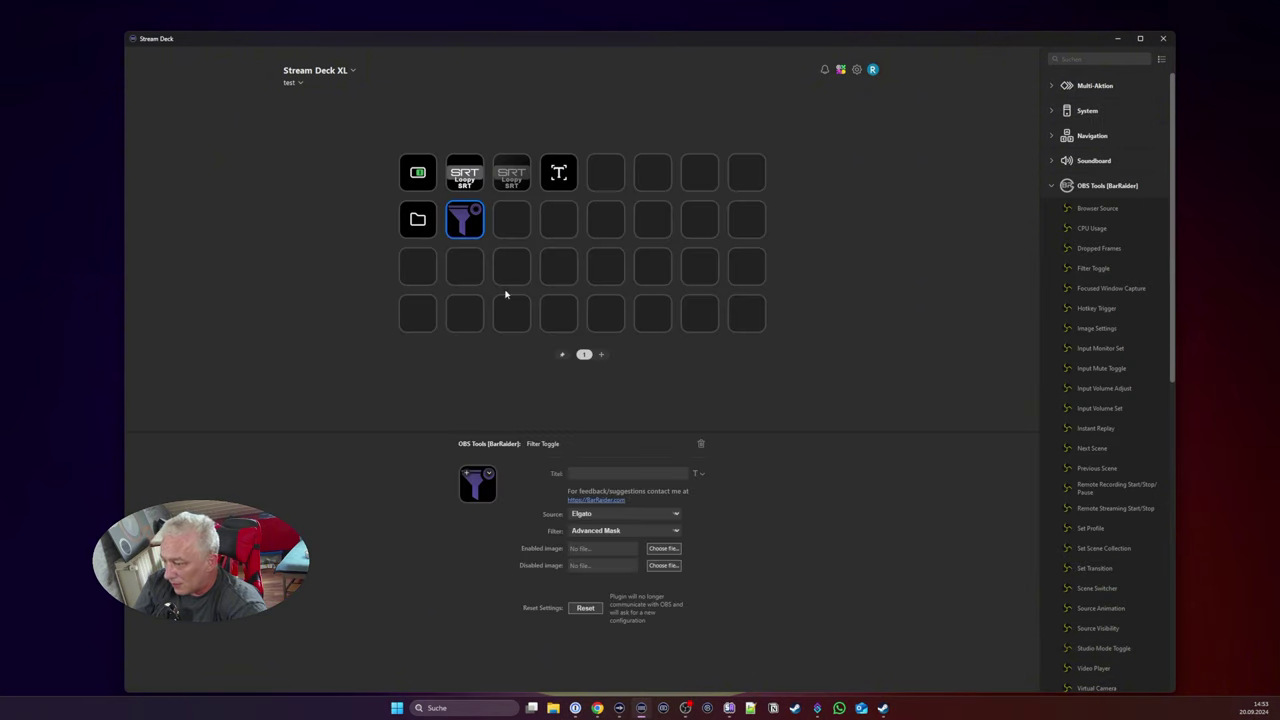
pyautogui.click(633, 532)
pyautogui.click(633, 535)
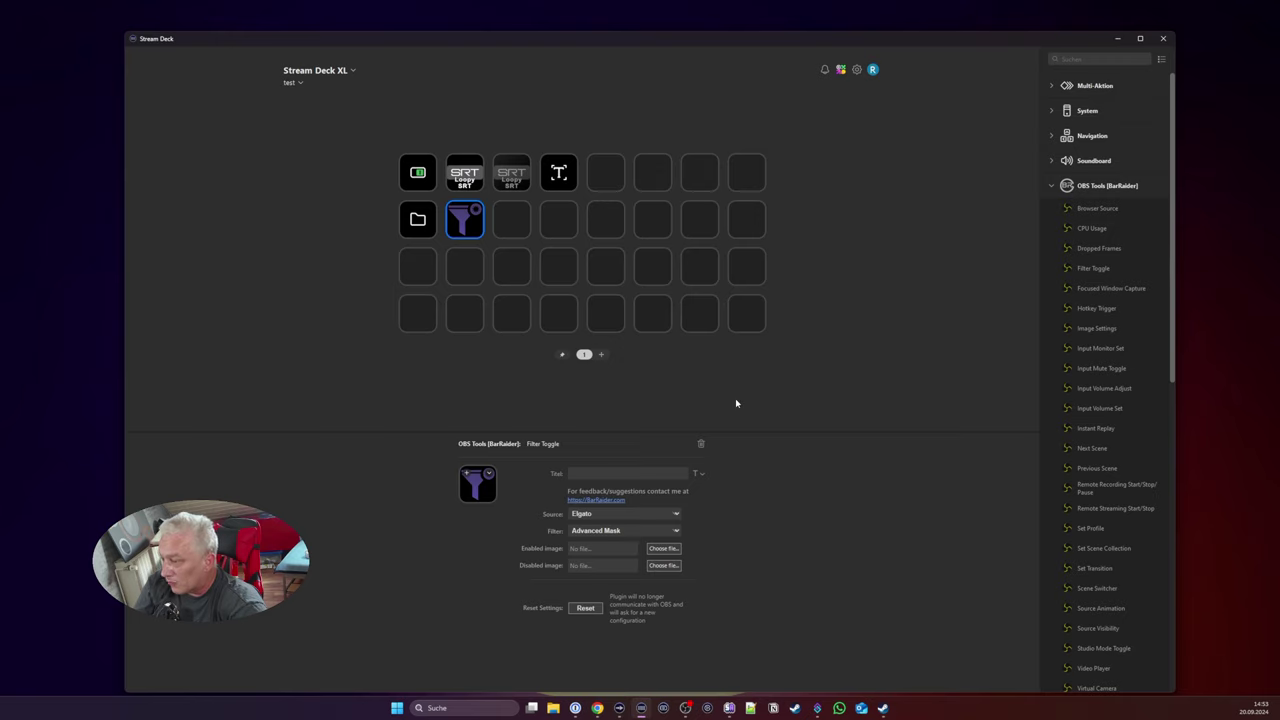
# Step: Move the Stream Deck window down, view the Kamera Elgato source's filters in OBS again, close them and minimize OBS
pyautogui.moveTo(660, 40); pyautogui.dragTo(660, 234)
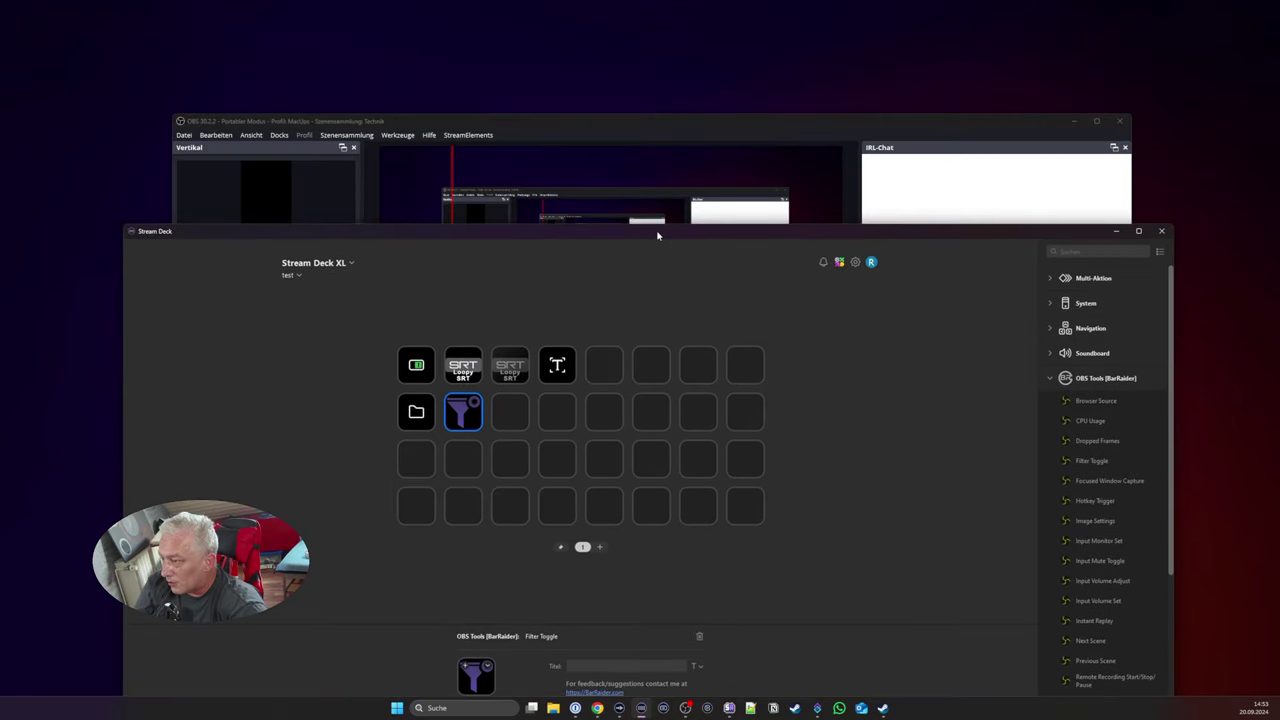
pyautogui.click(639, 122)
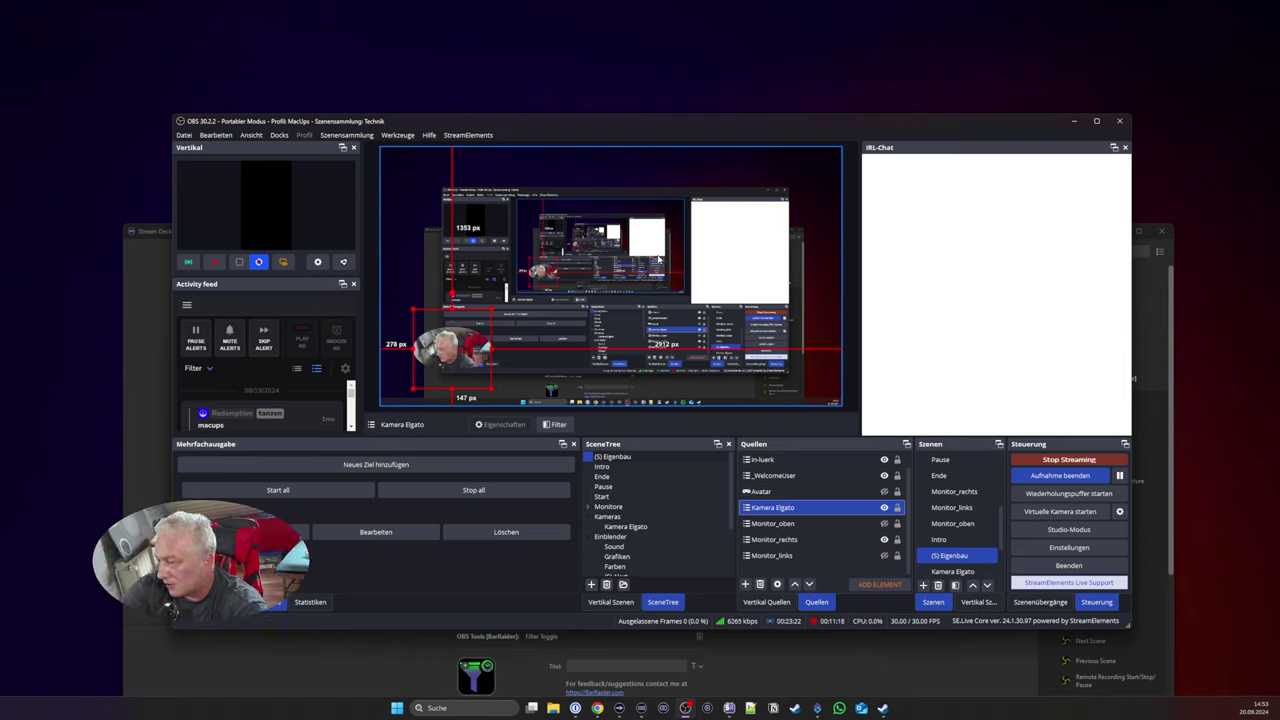
pyautogui.rightClick(824, 509)
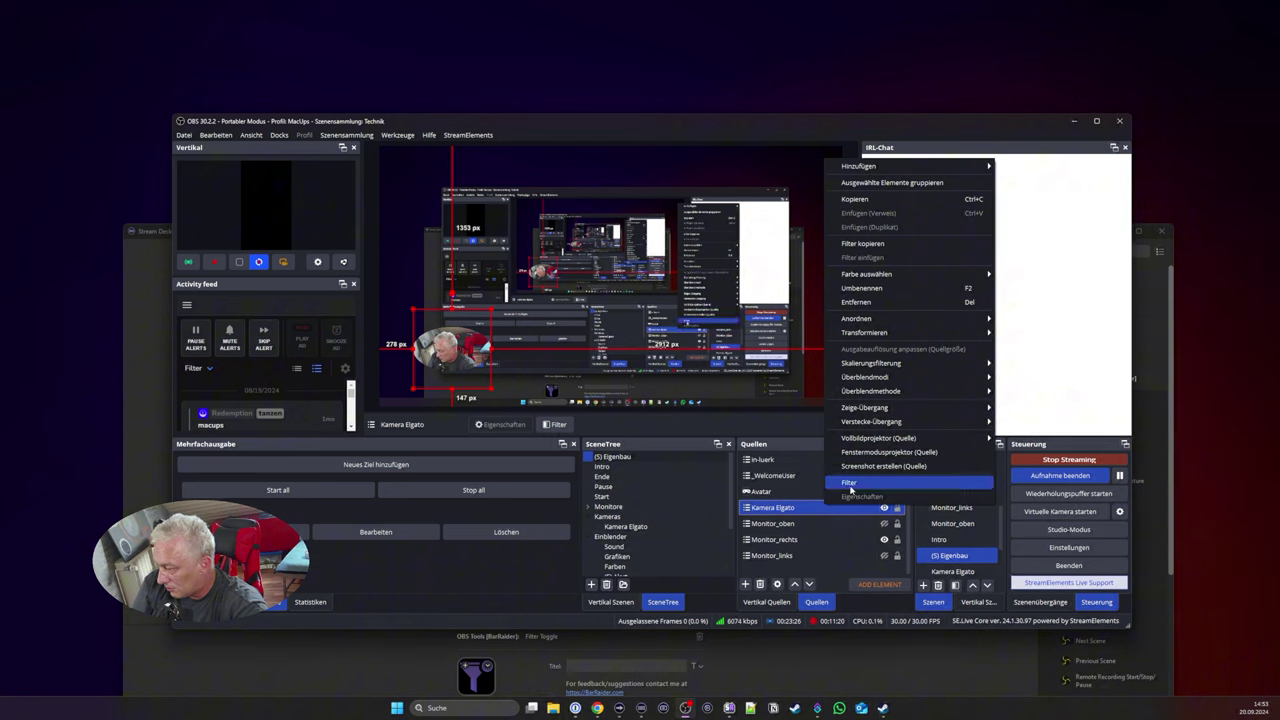
pyautogui.click(849, 483)
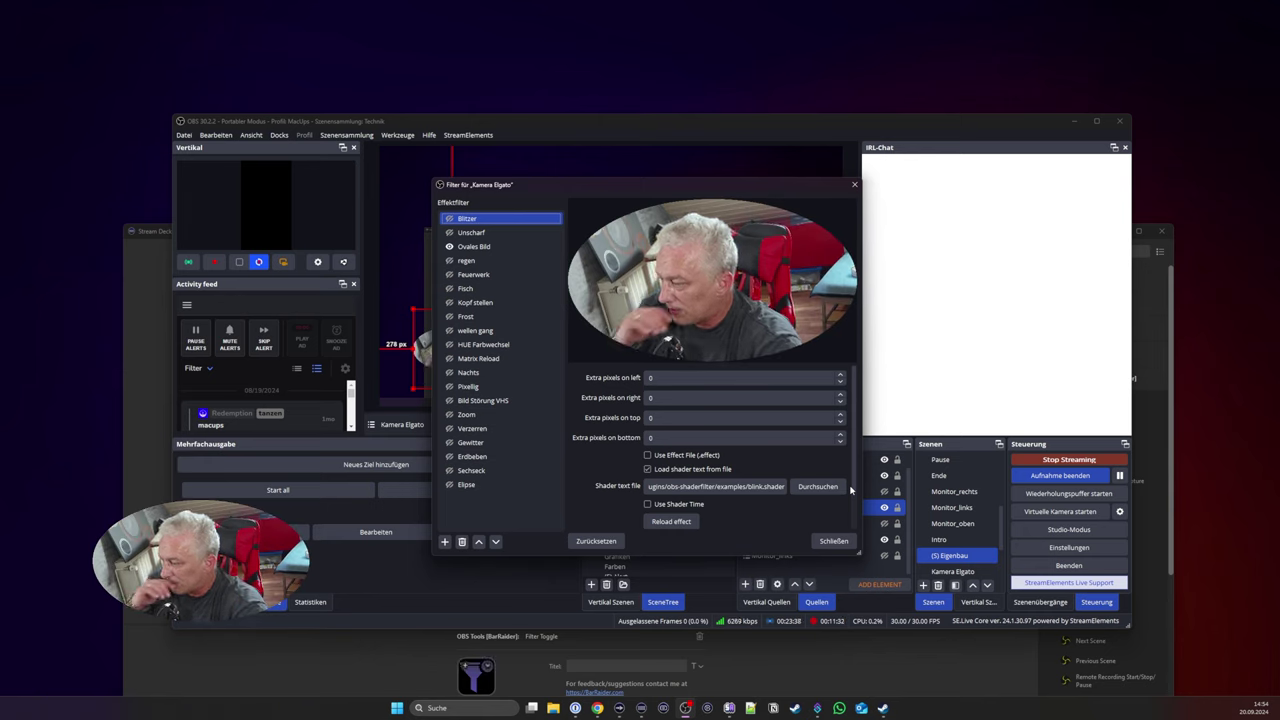
pyautogui.click(854, 184)
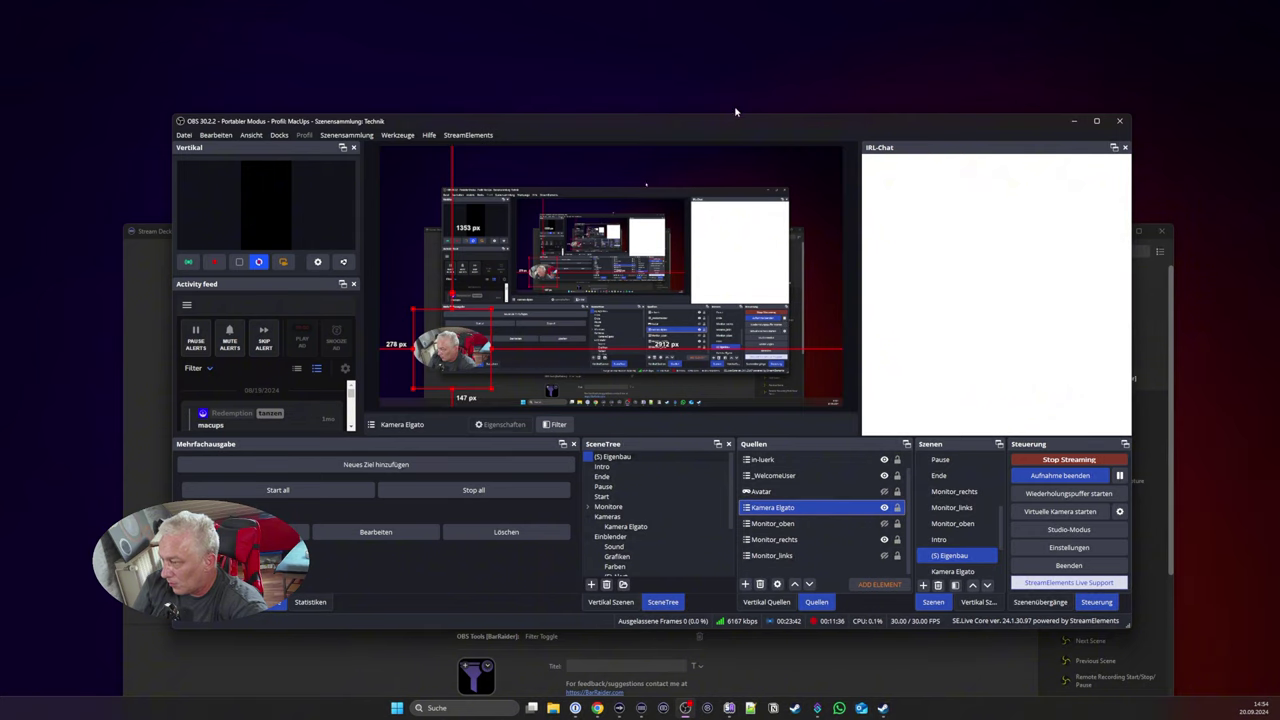
pyautogui.click(1073, 121)
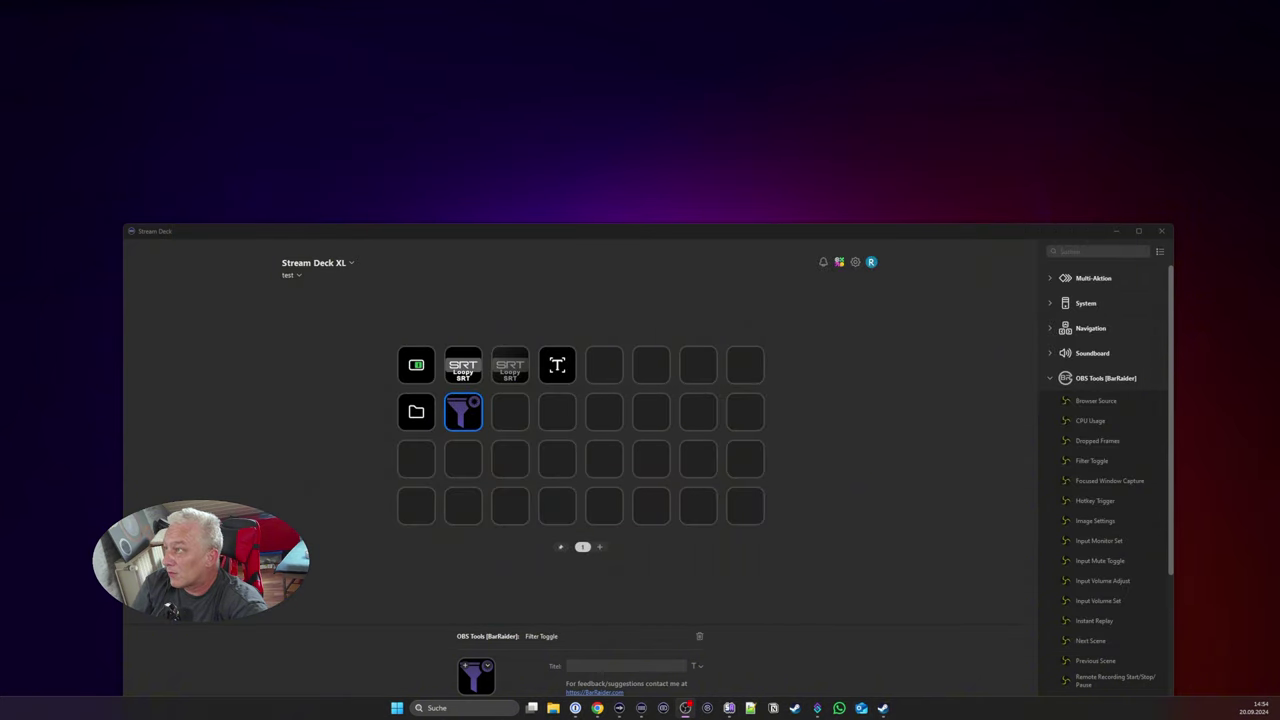
# Step: Move the Stream Deck window back up and look through the OBS Tools [BarRaider] actions
pyautogui.click(922, 357)
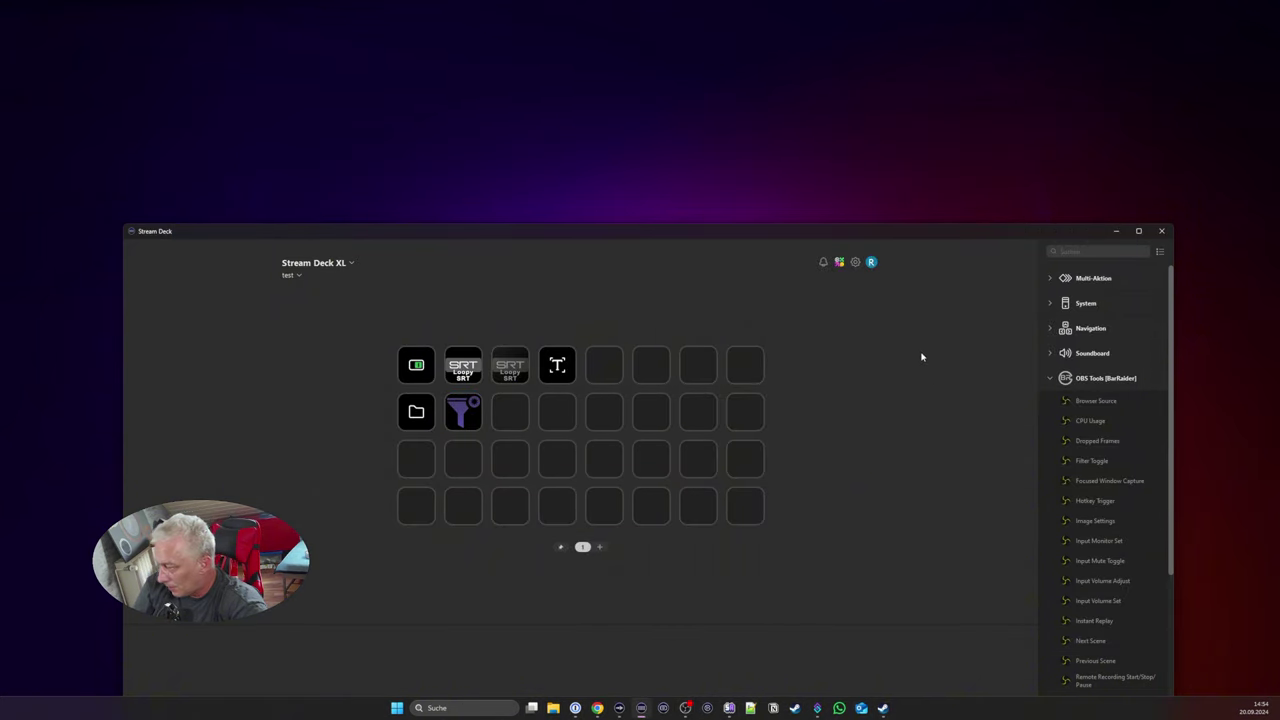
pyautogui.moveTo(1010, 244); pyautogui.dragTo(968, 25)
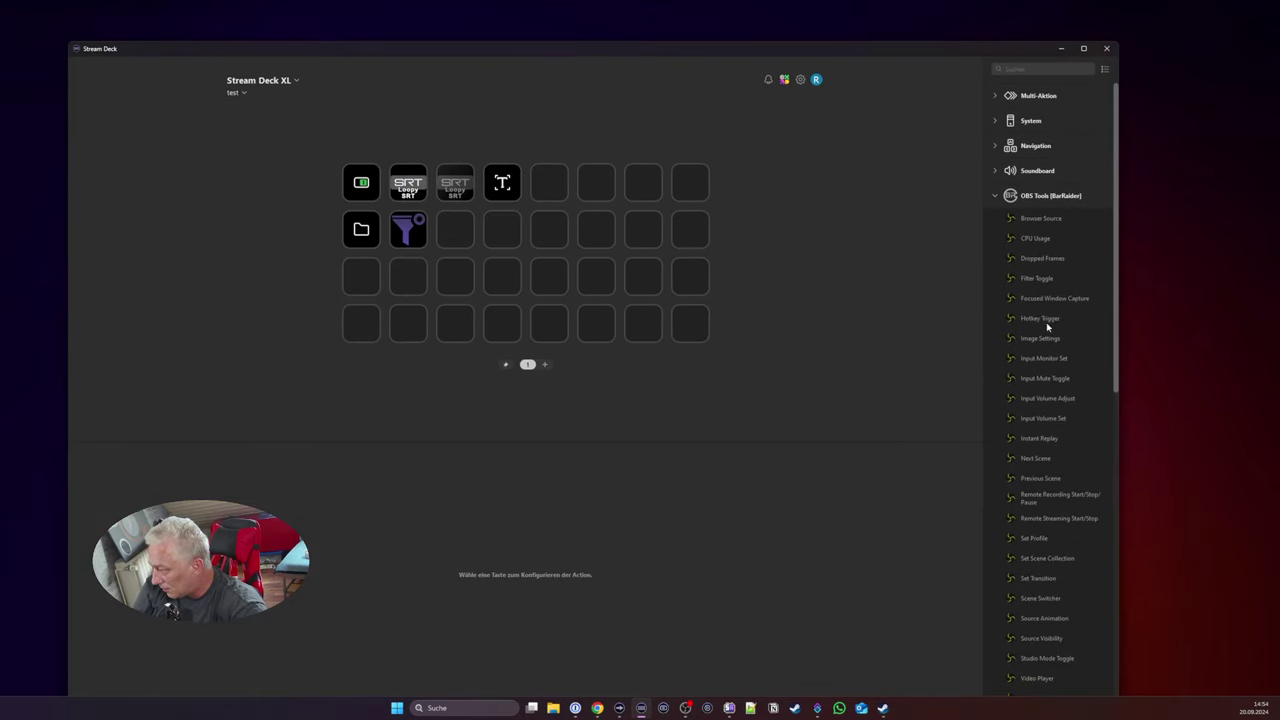
pyautogui.scroll(-3, 1046, 329)
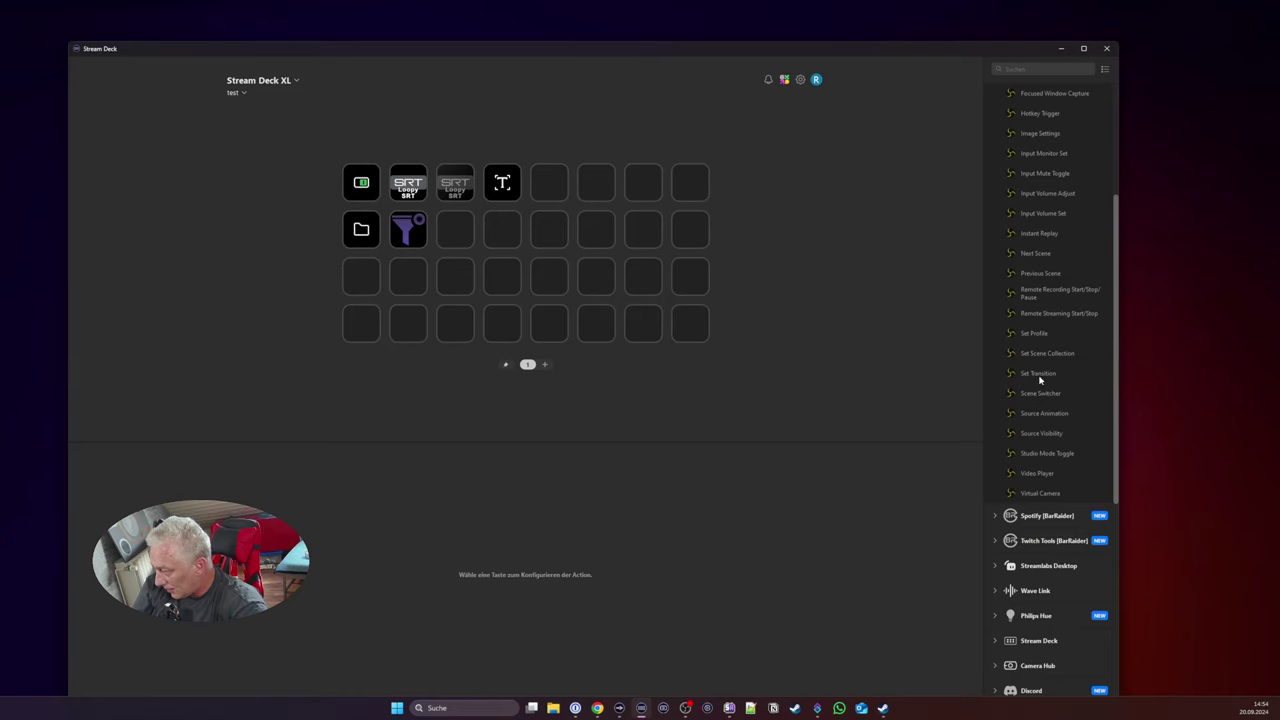
pyautogui.scroll(5, 1057, 392)
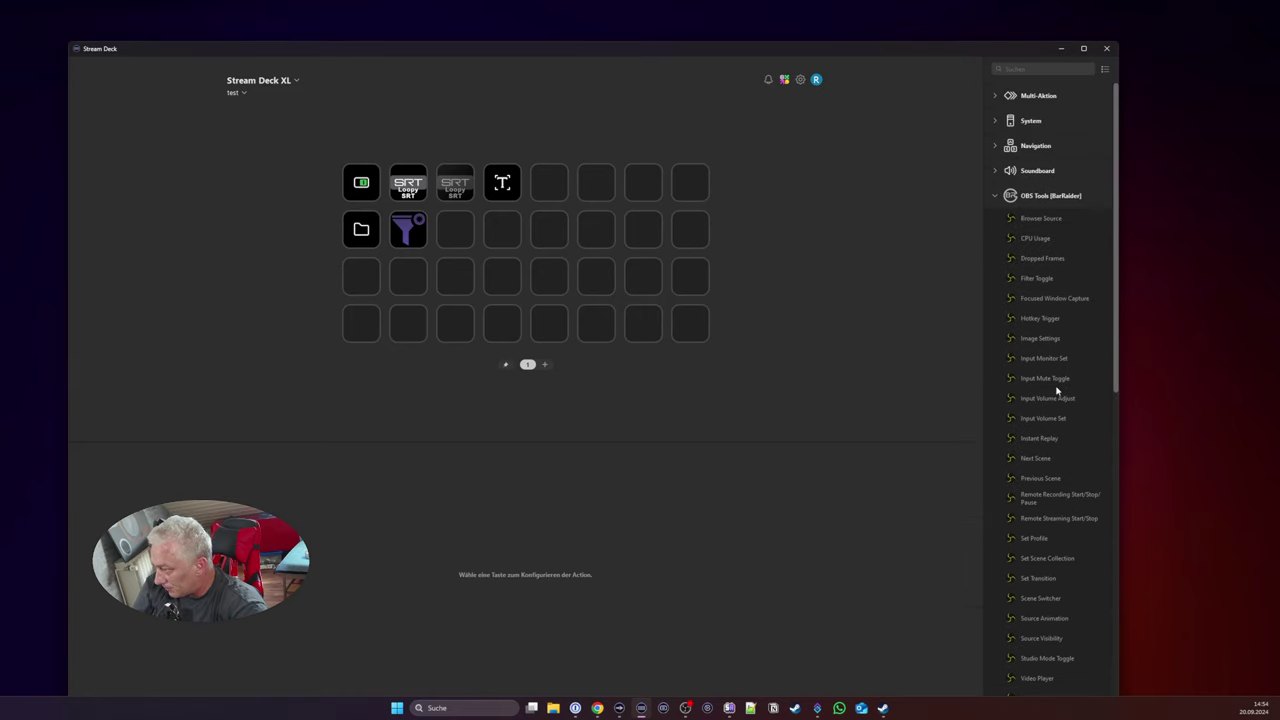
# Step: Collapse the OBS Tools group and look through the Spotify [BarRaider] actions
pyautogui.click(996, 196)
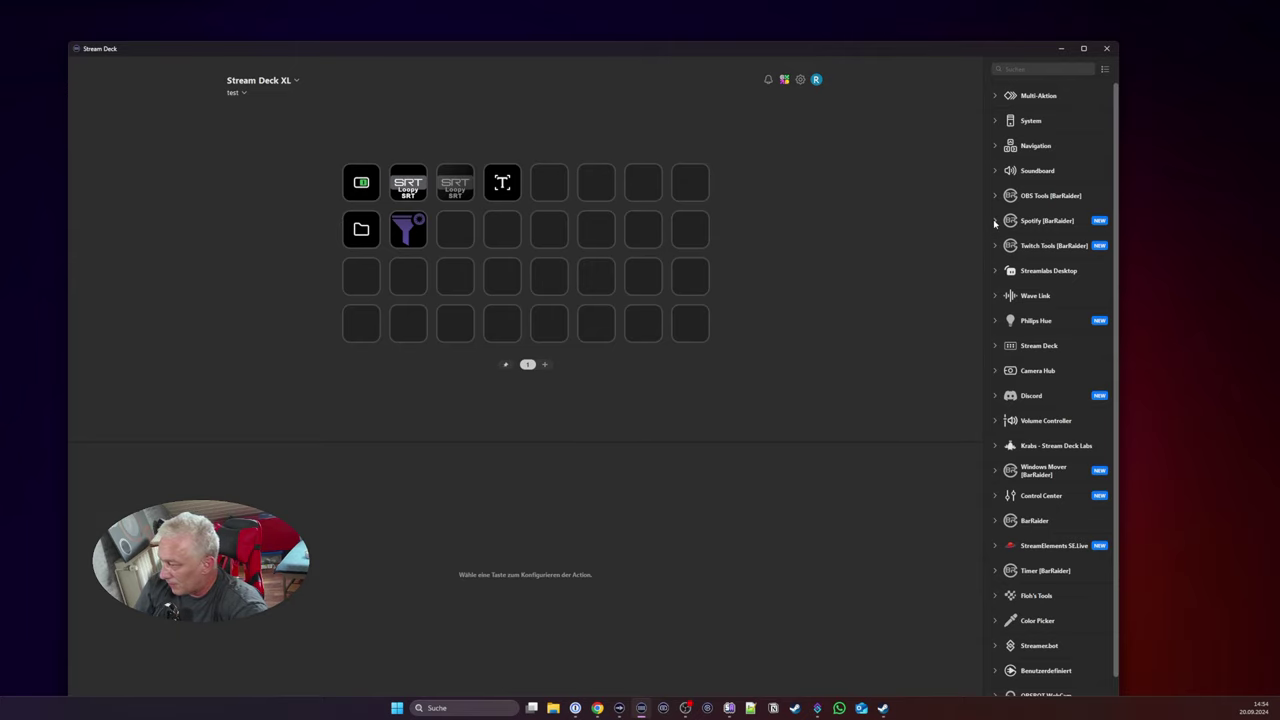
pyautogui.click(994, 221)
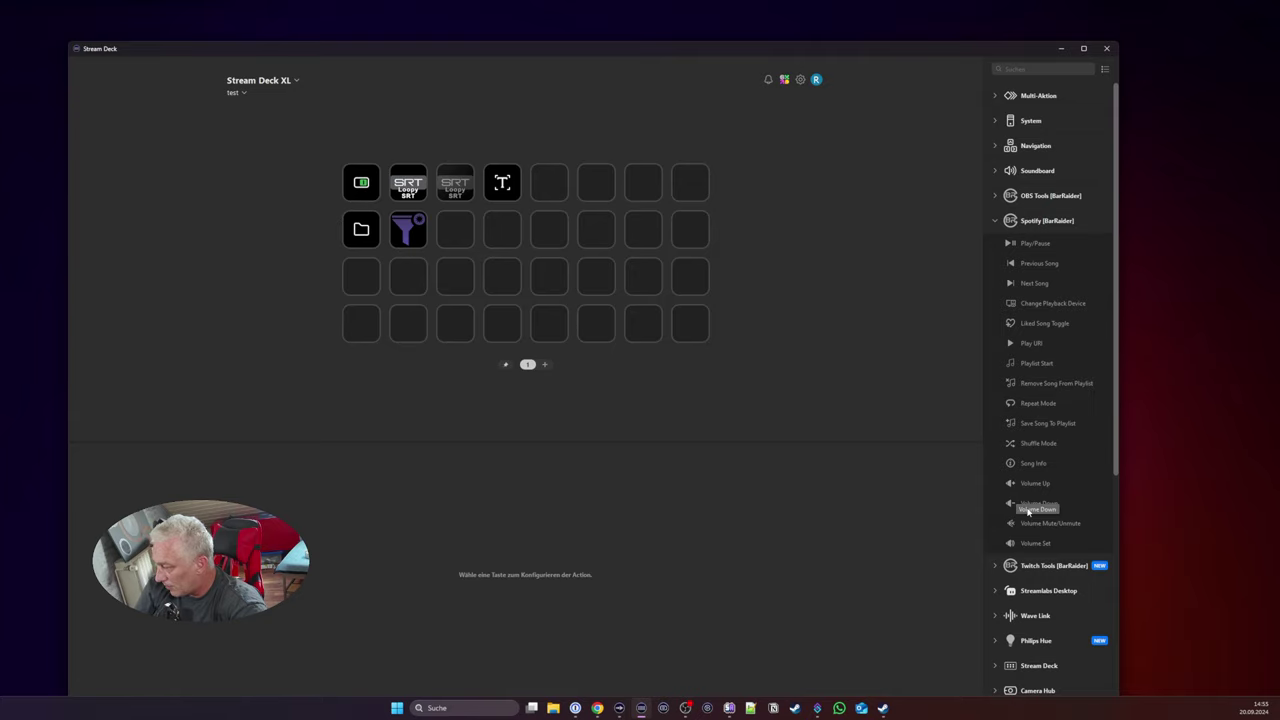
pyautogui.scroll(-3, 1023, 508)
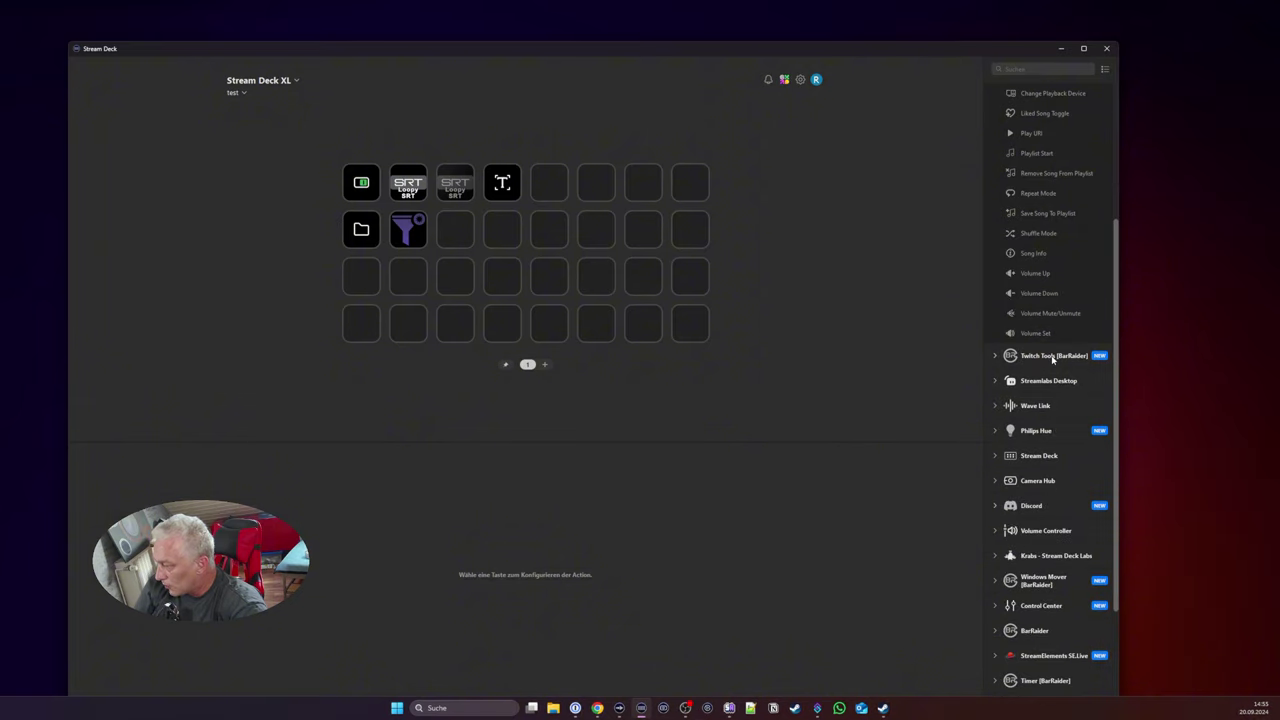
pyautogui.scroll(3, 1058, 364)
pyautogui.click(996, 221)
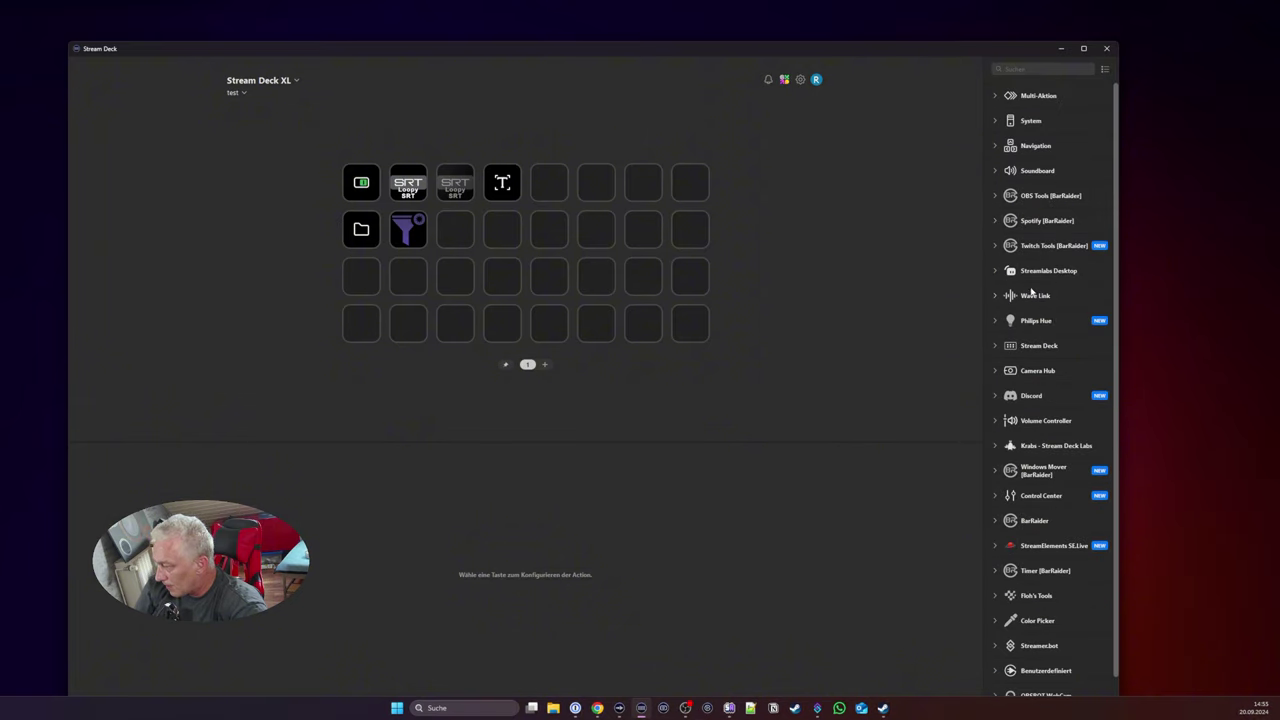
# Step: Try the Twitch Pager action on the third key of the second row, dismissing the Twitch connection window and deleting the key's action
pyautogui.click(996, 246)
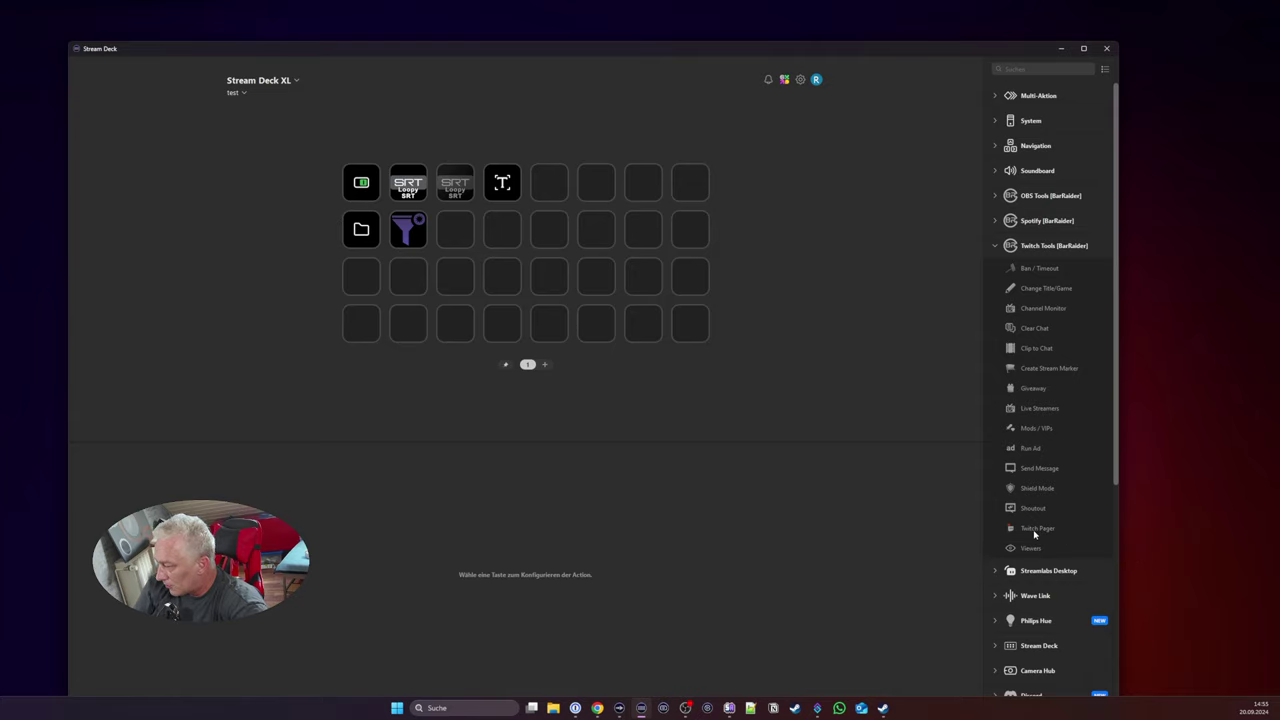
pyautogui.moveTo(1035, 535); pyautogui.dragTo(455, 232)
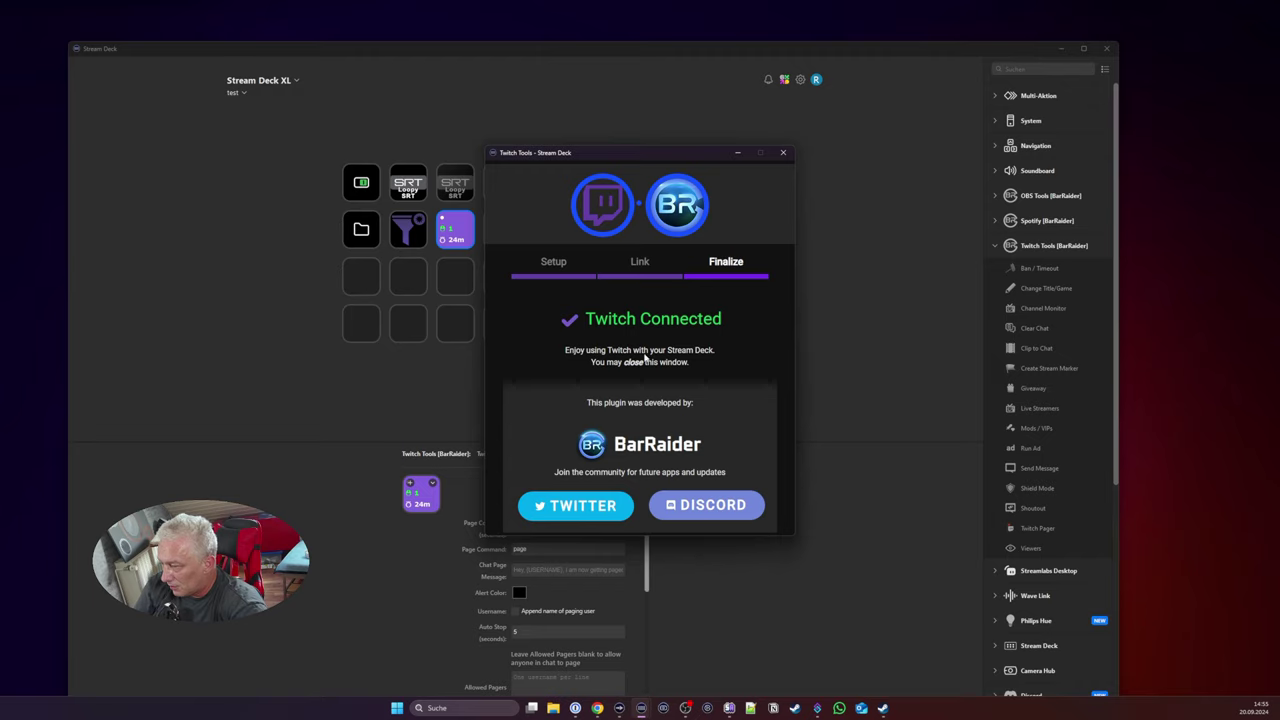
pyautogui.click(783, 152)
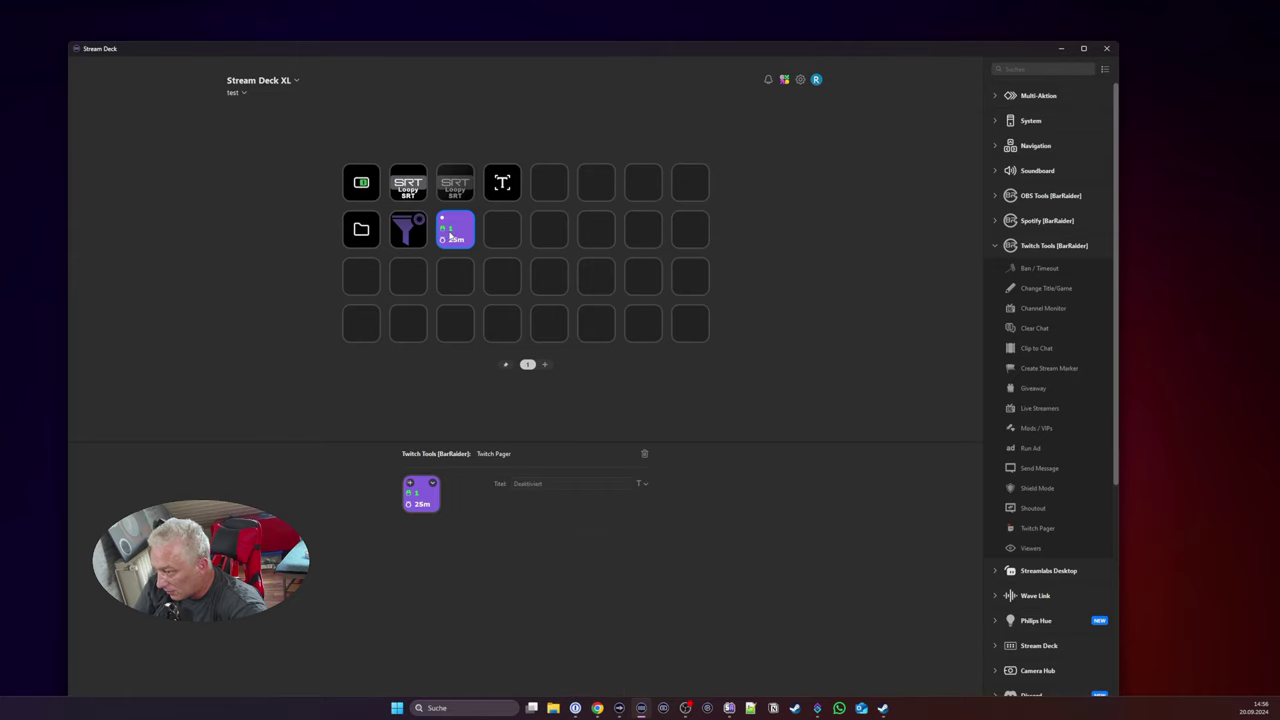
pyautogui.click(645, 453)
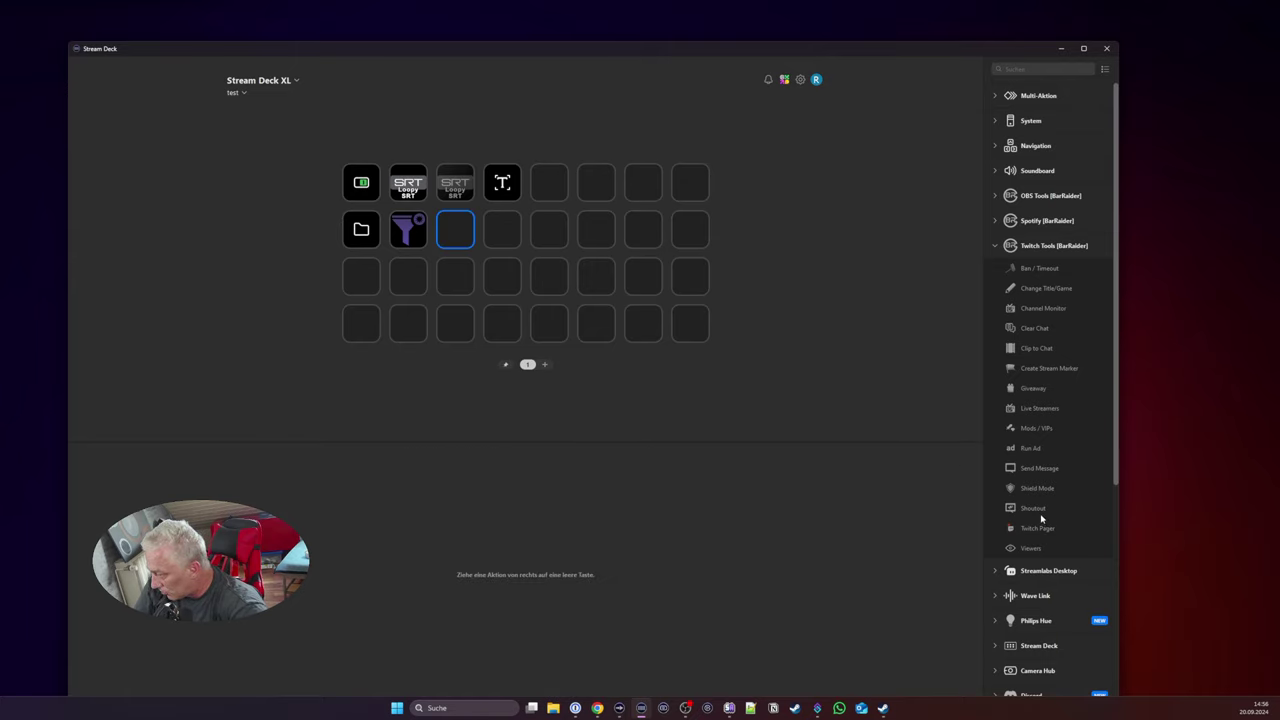
# Step: Assign the Twitch Tools Viewers action to the third key of the second row and enter the Twitch channel name, keeping user images enabled
pyautogui.moveTo(1030, 548); pyautogui.dragTo(447, 230)
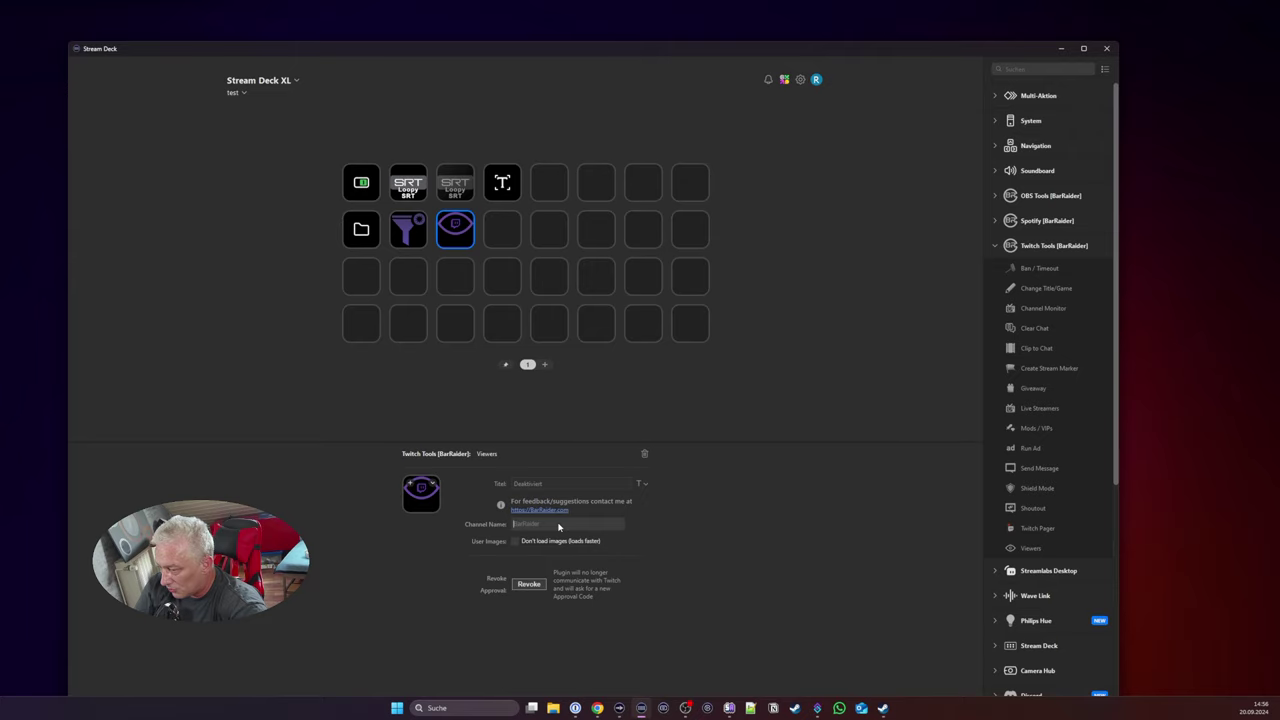
pyautogui.write('mic')
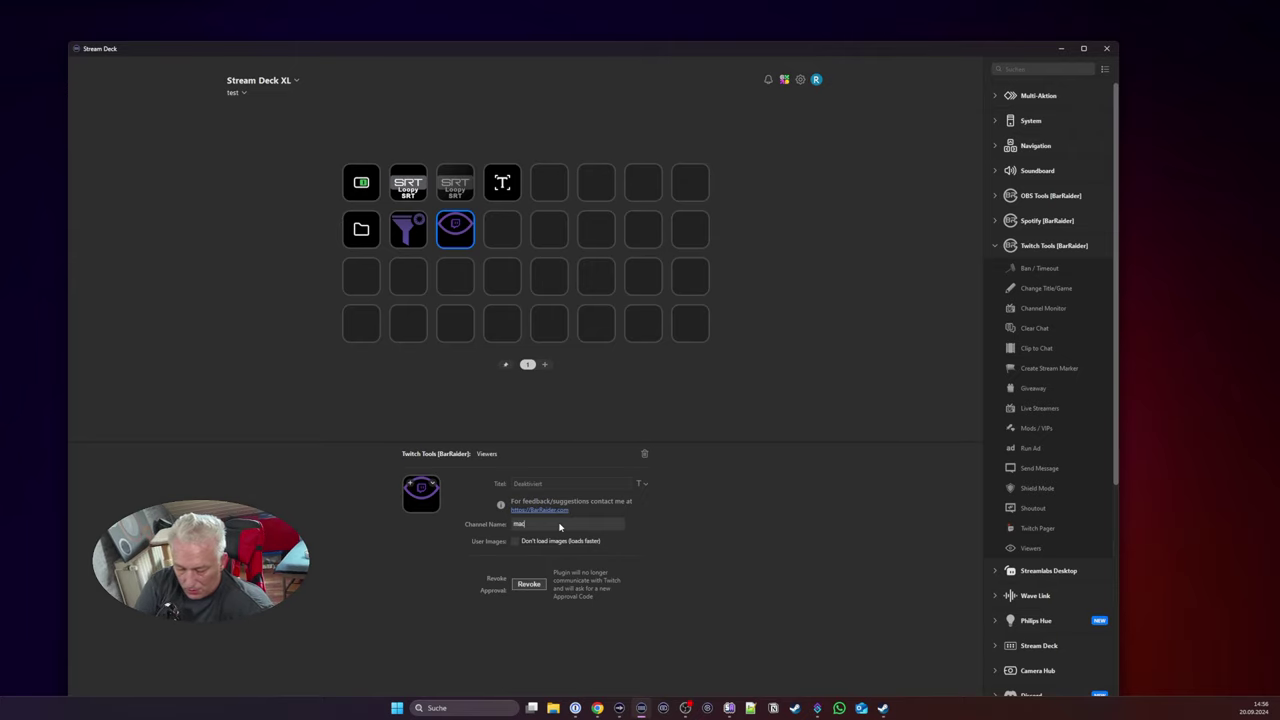
pyautogui.write('ups')
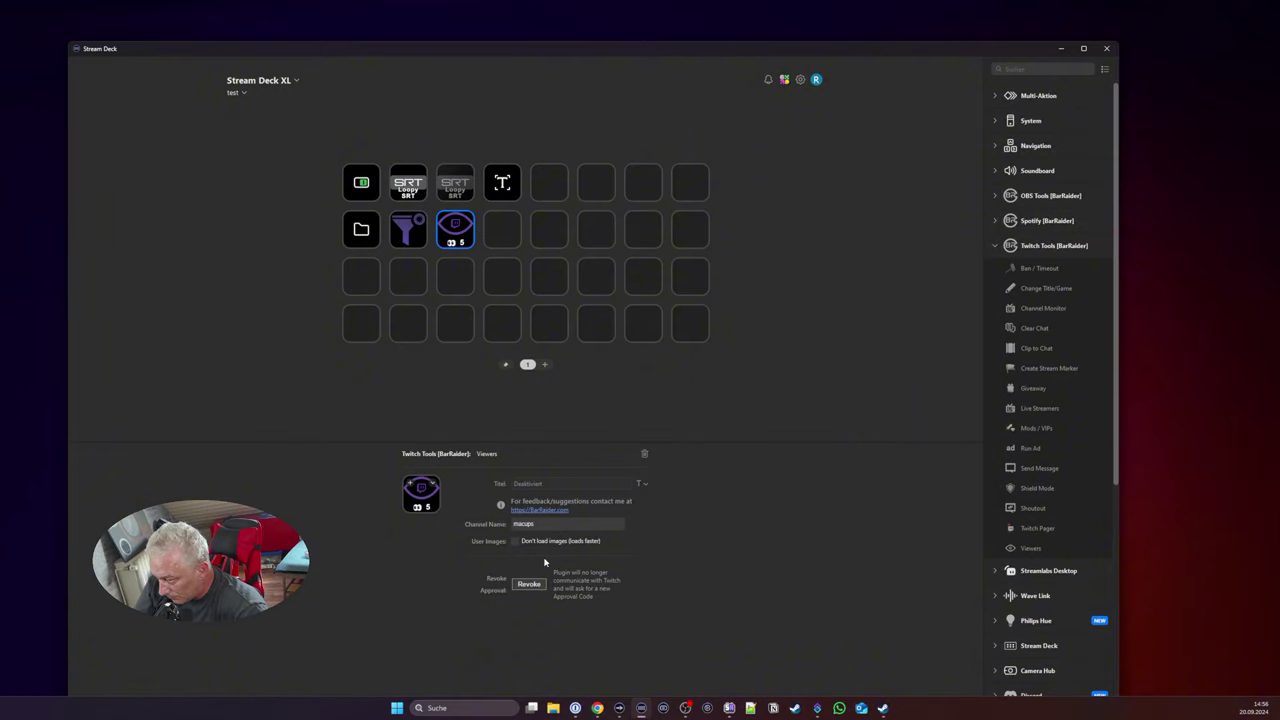
pyautogui.click(515, 542)
pyautogui.click(515, 542)
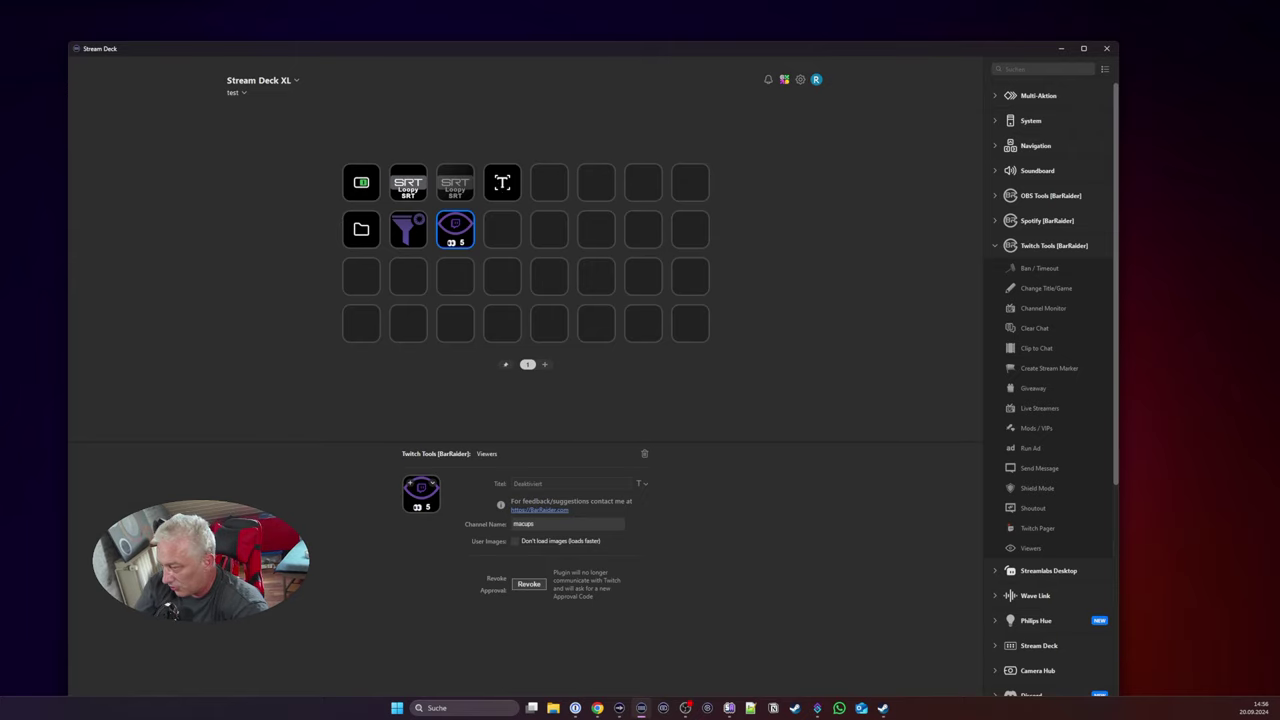
pyautogui.click(450, 236)
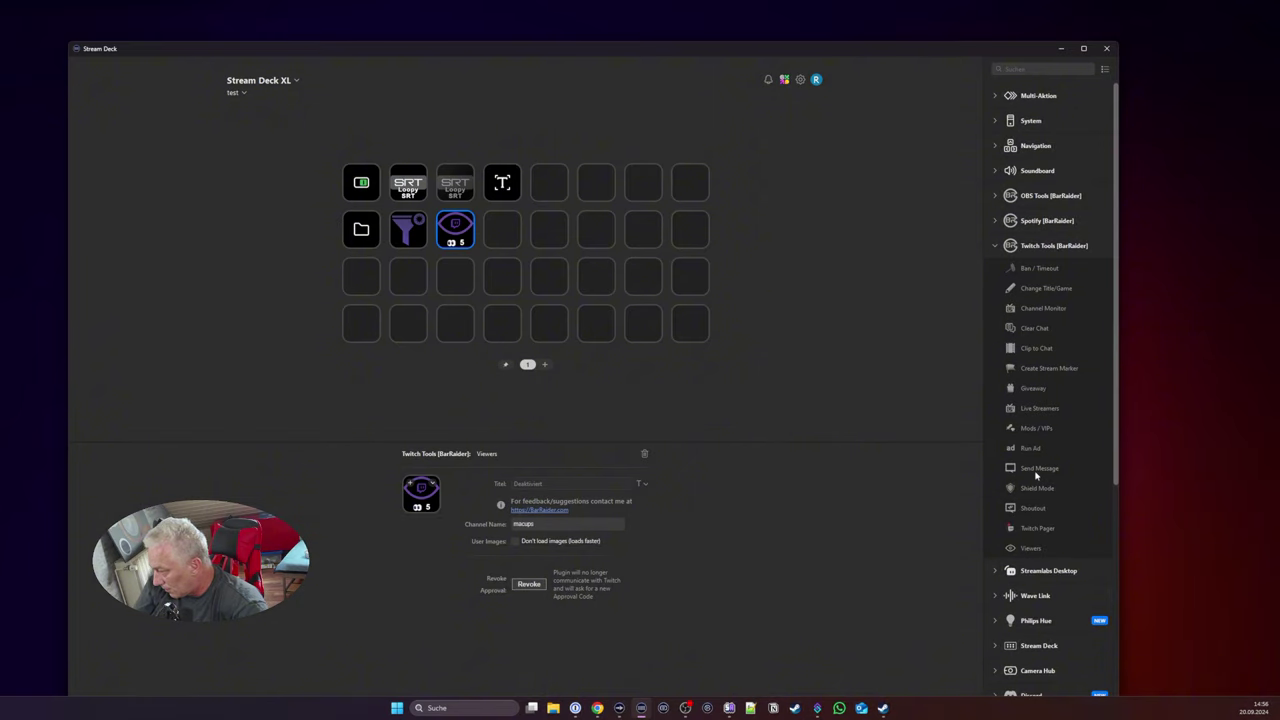
# Step: Assign the Send Message action to the fourth key of the second row with the sample message "kjdvfkjldfvkldf"
pyautogui.moveTo(1035, 476); pyautogui.dragTo(502, 229)
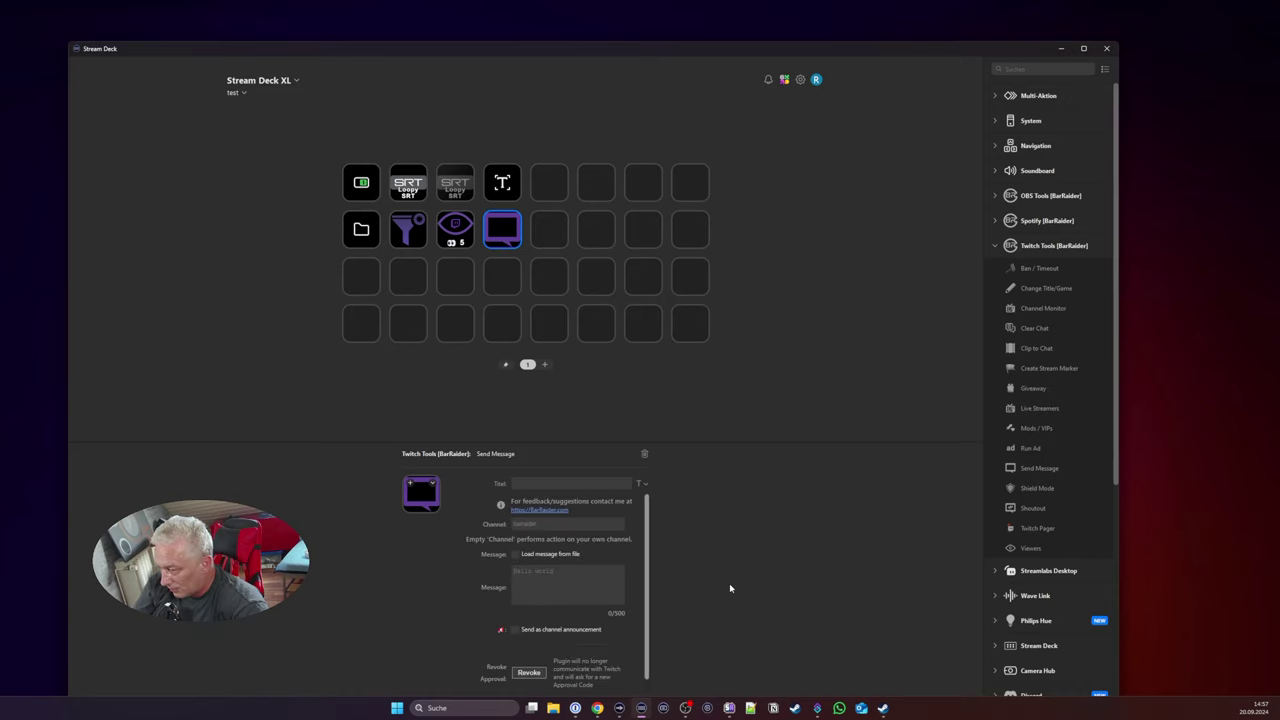
pyautogui.write('kjdvfkjidfvkldf')
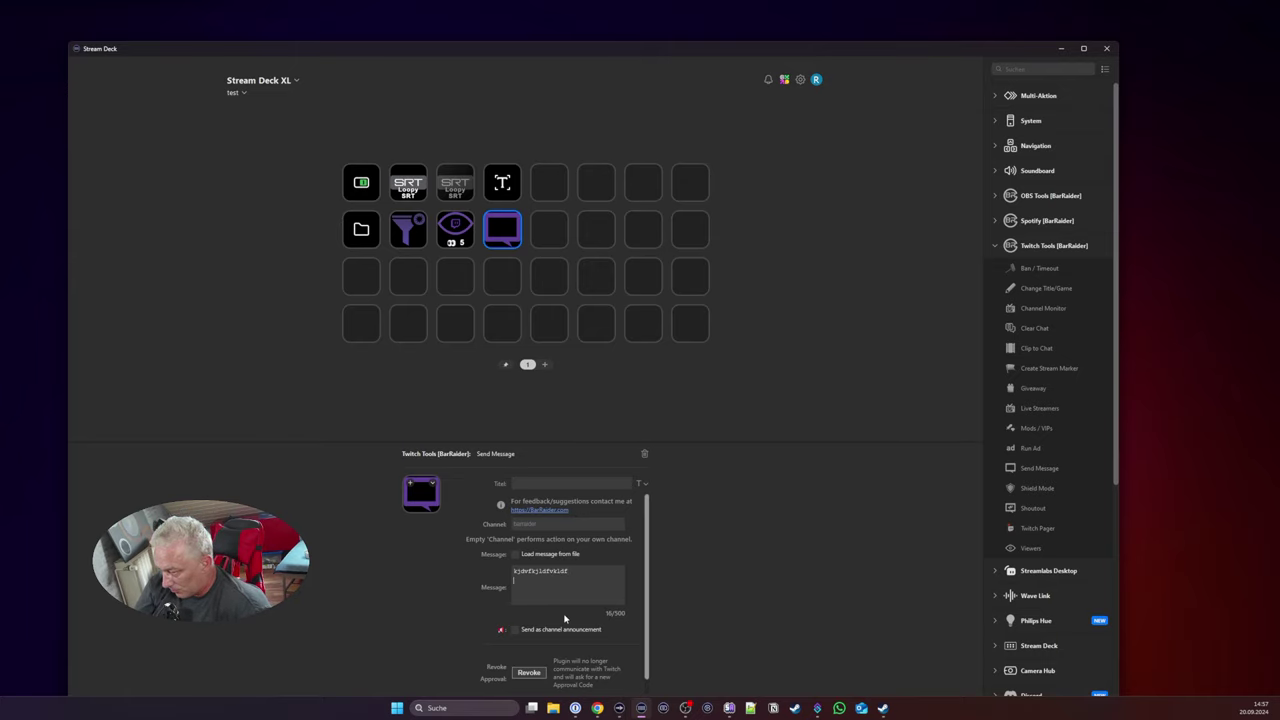
pyautogui.scroll(-1, 564, 618)
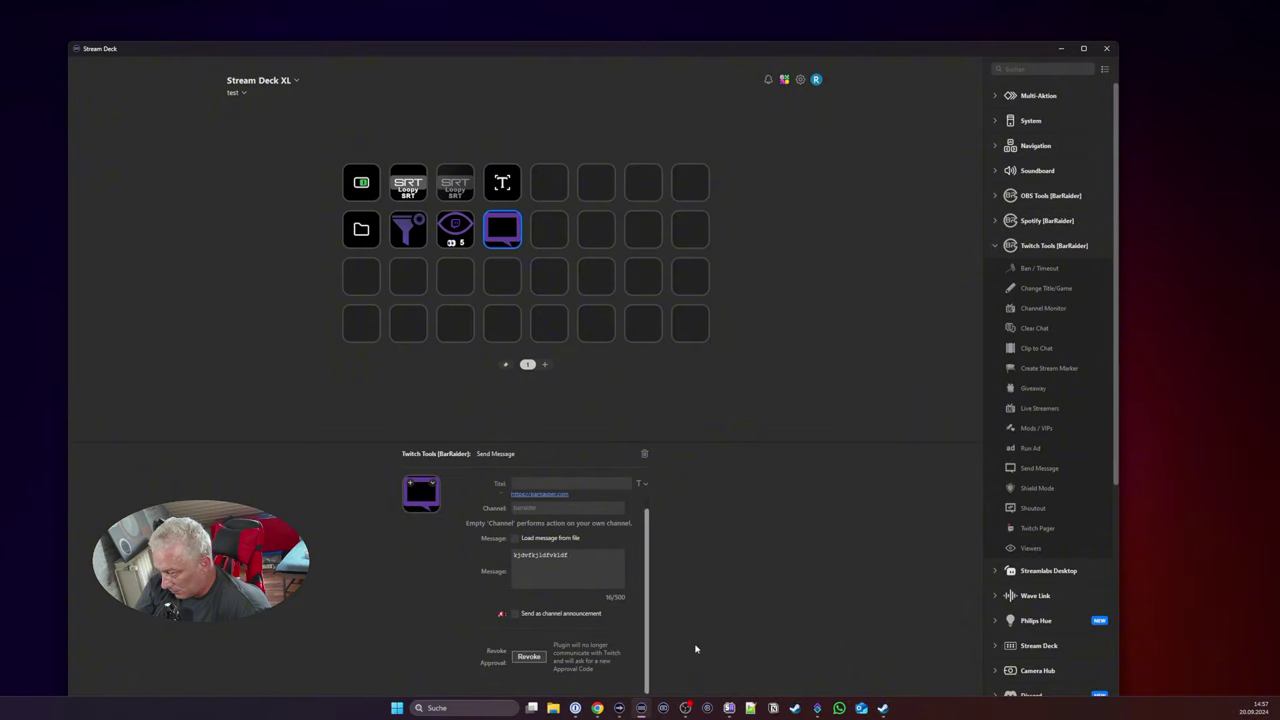
pyautogui.click(502, 275)
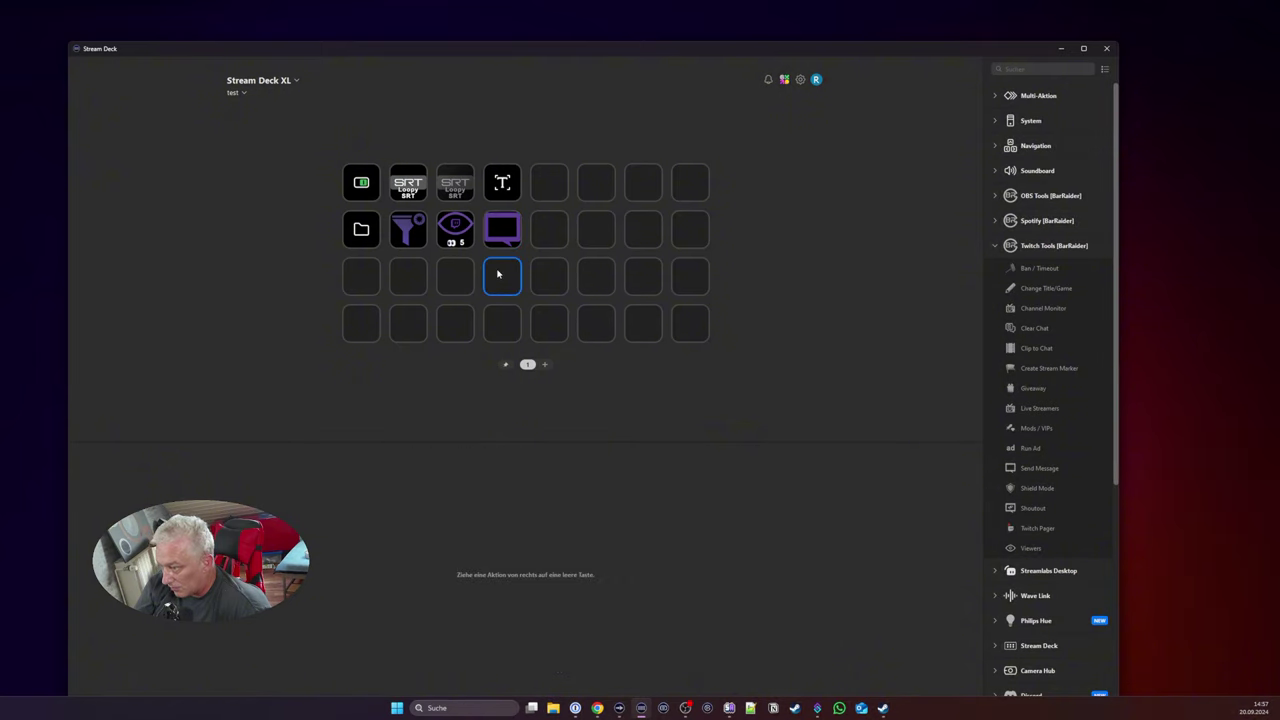
pyautogui.click(502, 246)
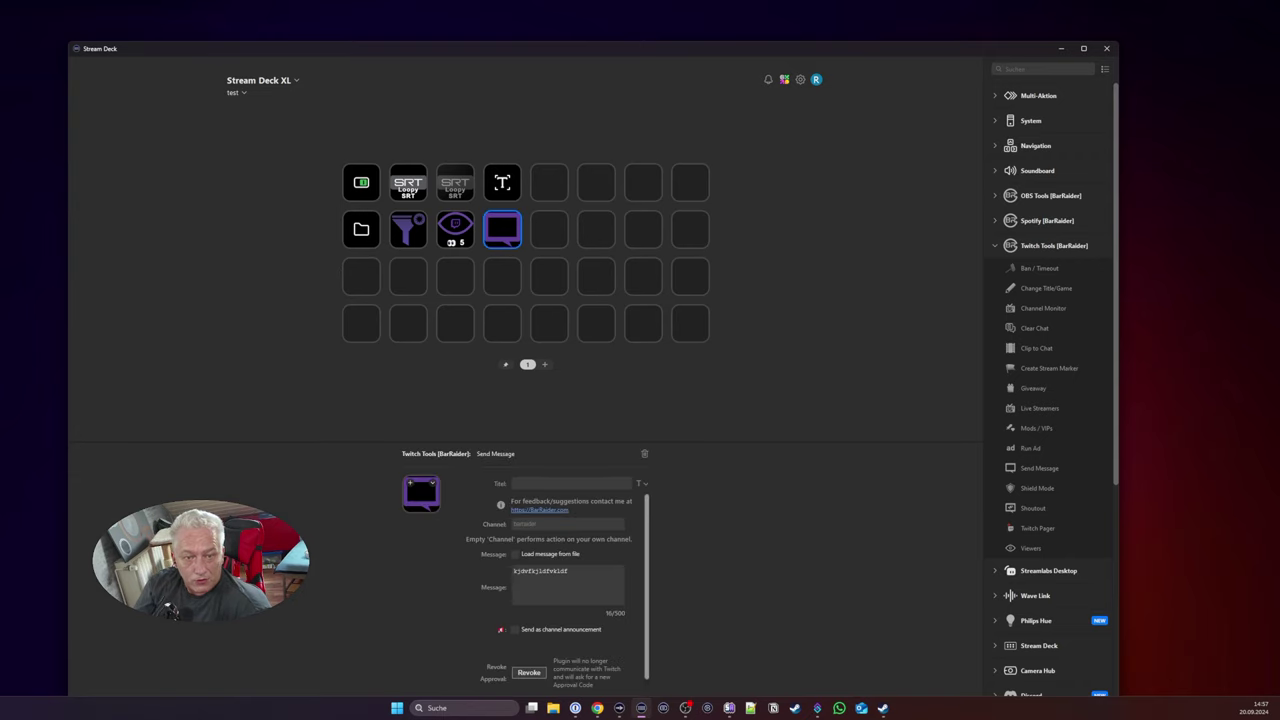
# Step: Replace the Send Message key's sample text with a short chat command beginning with "!d"
pyautogui.hotkey('alt', 'Tab')
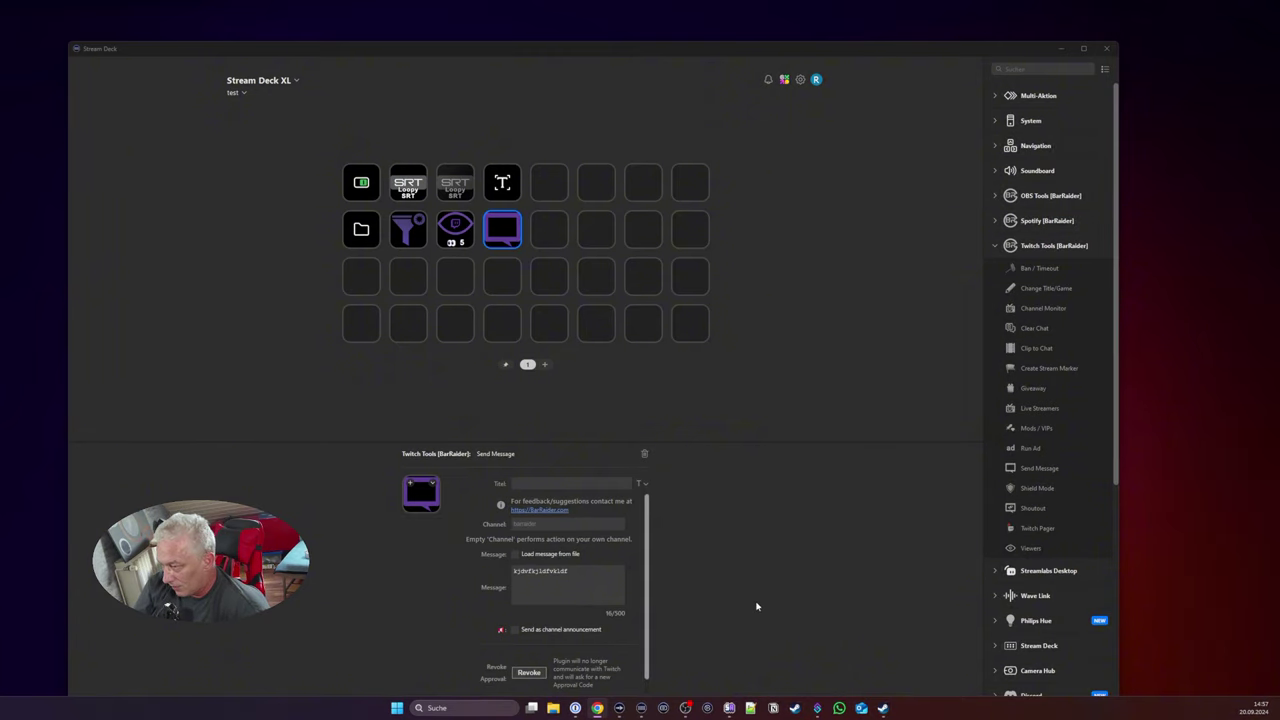
pyautogui.moveTo(592, 572); pyautogui.dragTo(477, 572)
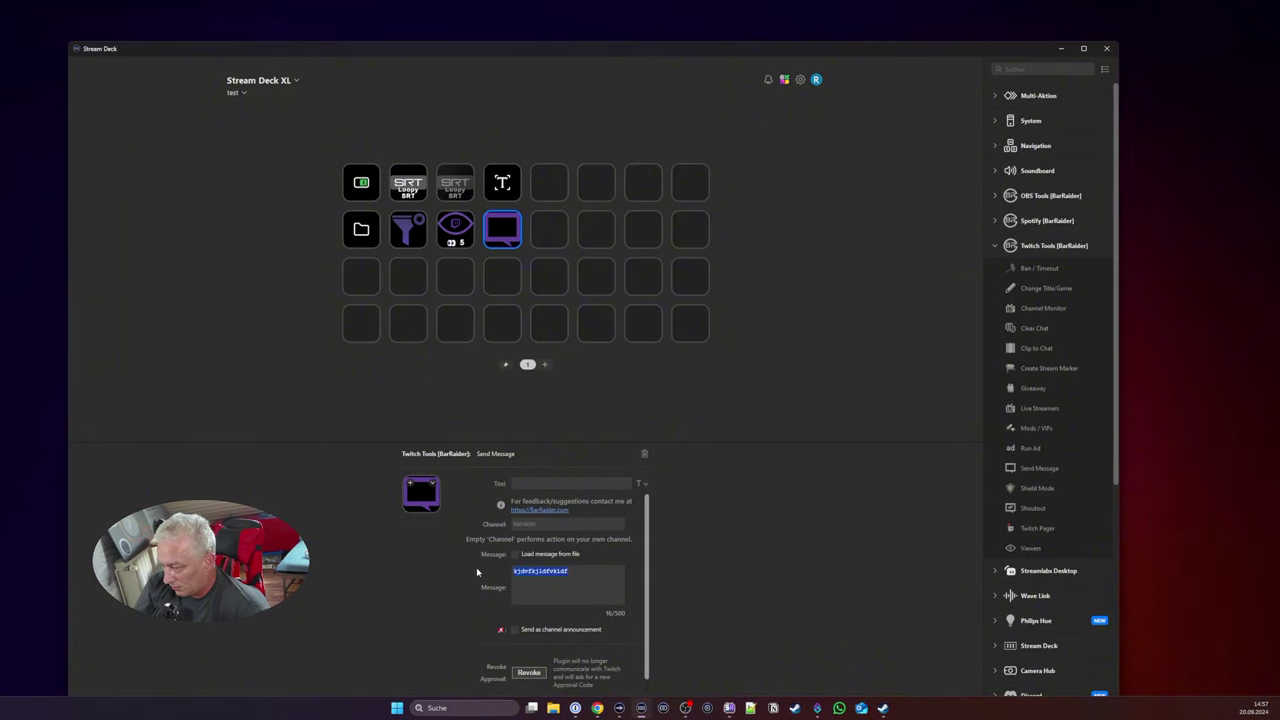
pyautogui.write('sdd')
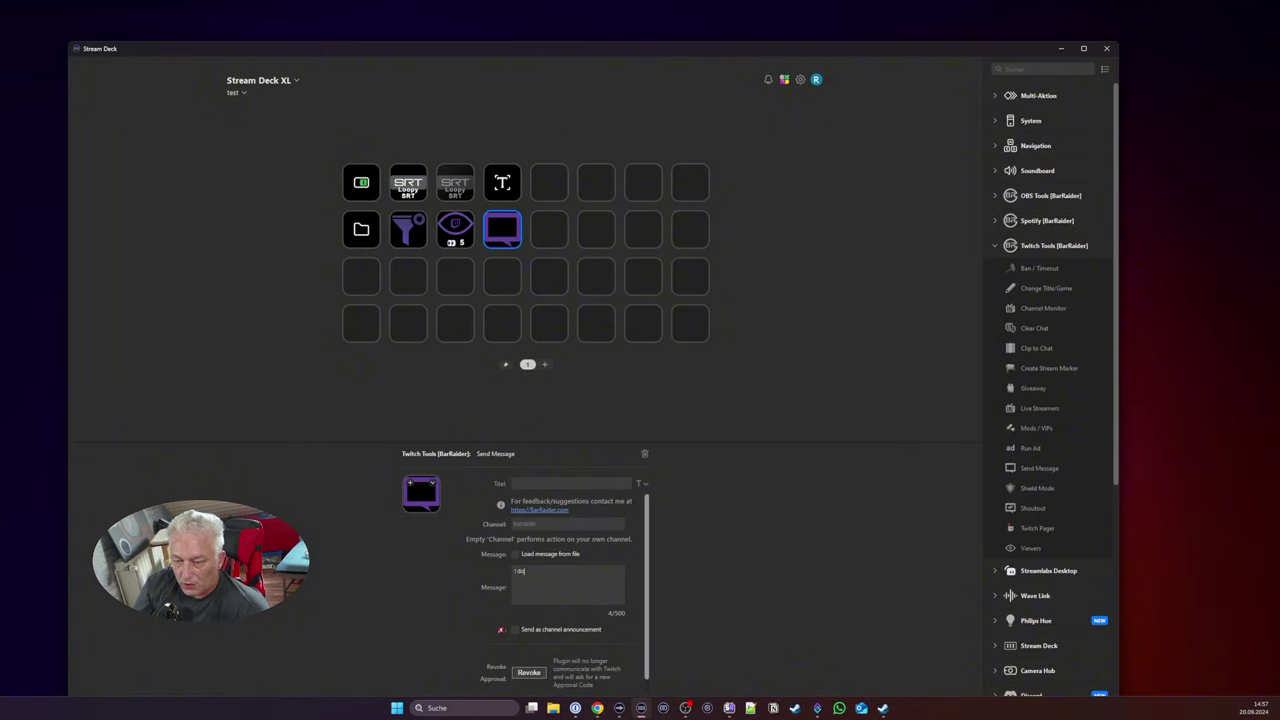
pyautogui.hotkey('alt', 'Tab')
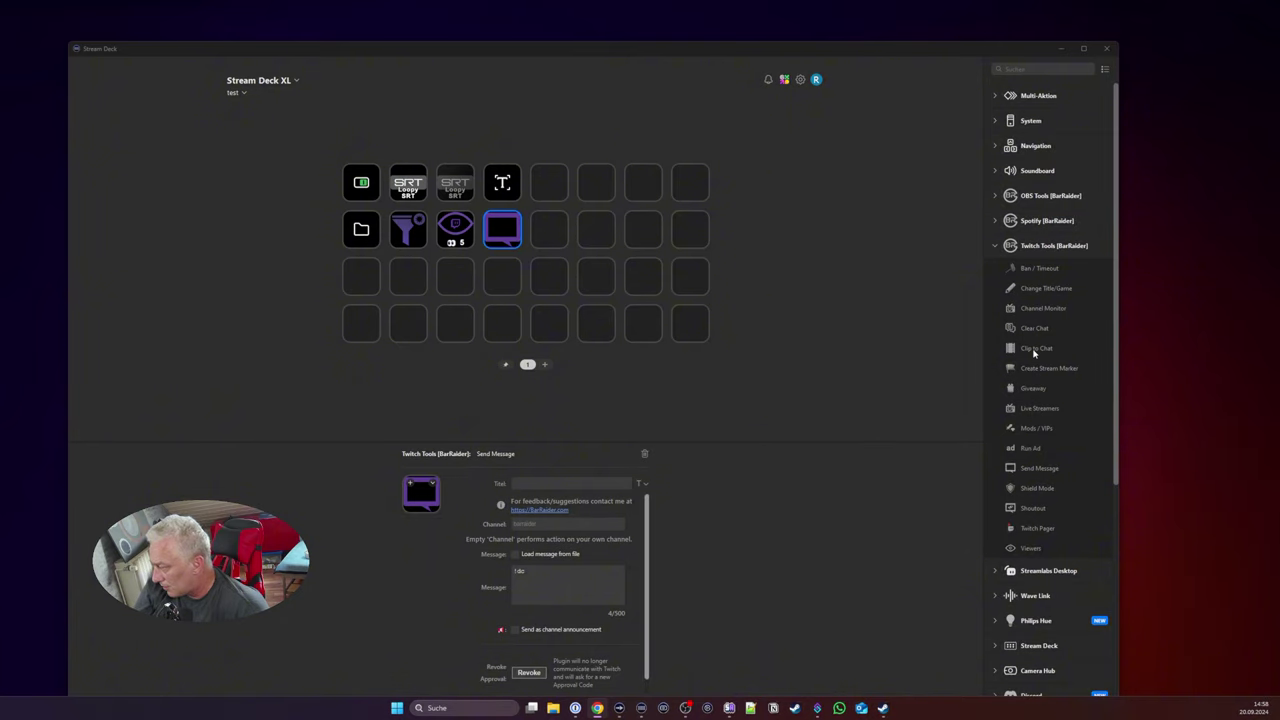
# Step: Assign Clear Chat to the fifth key and Change Title/Game to the sixth key of the second row
pyautogui.moveTo(1035, 330); pyautogui.dragTo(549, 229)
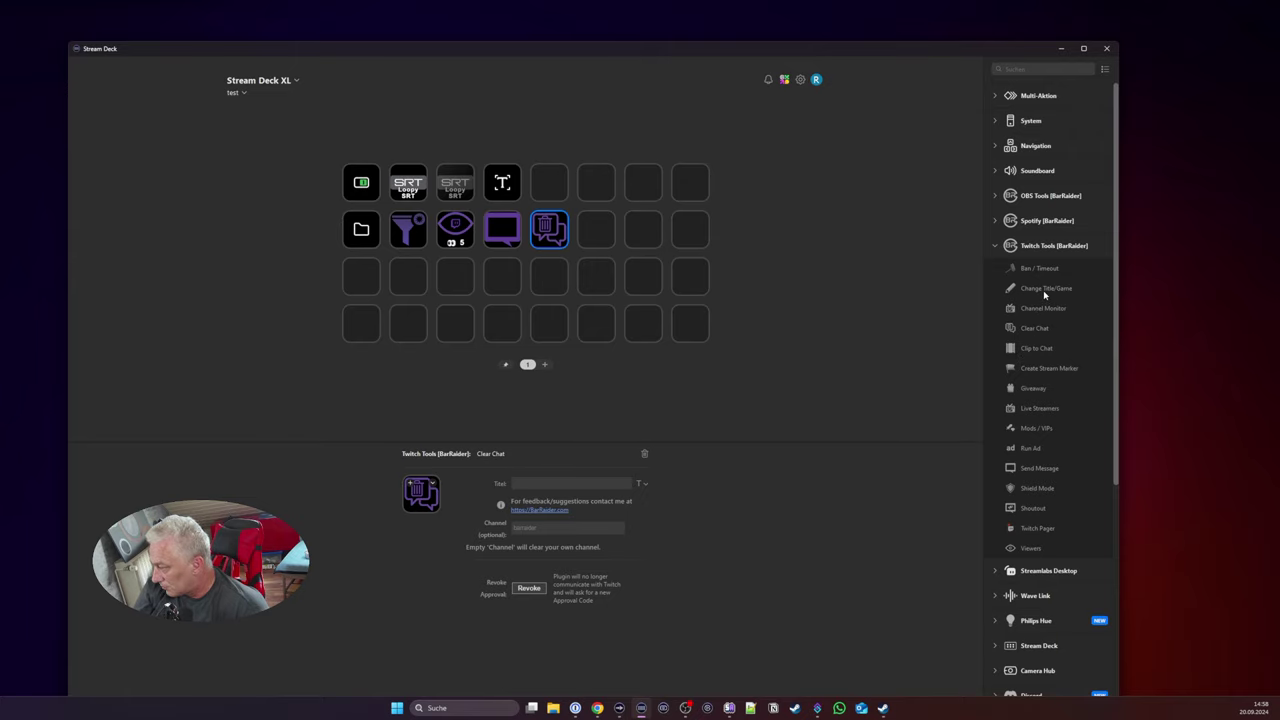
pyautogui.moveTo(1043, 290); pyautogui.dragTo(597, 230)
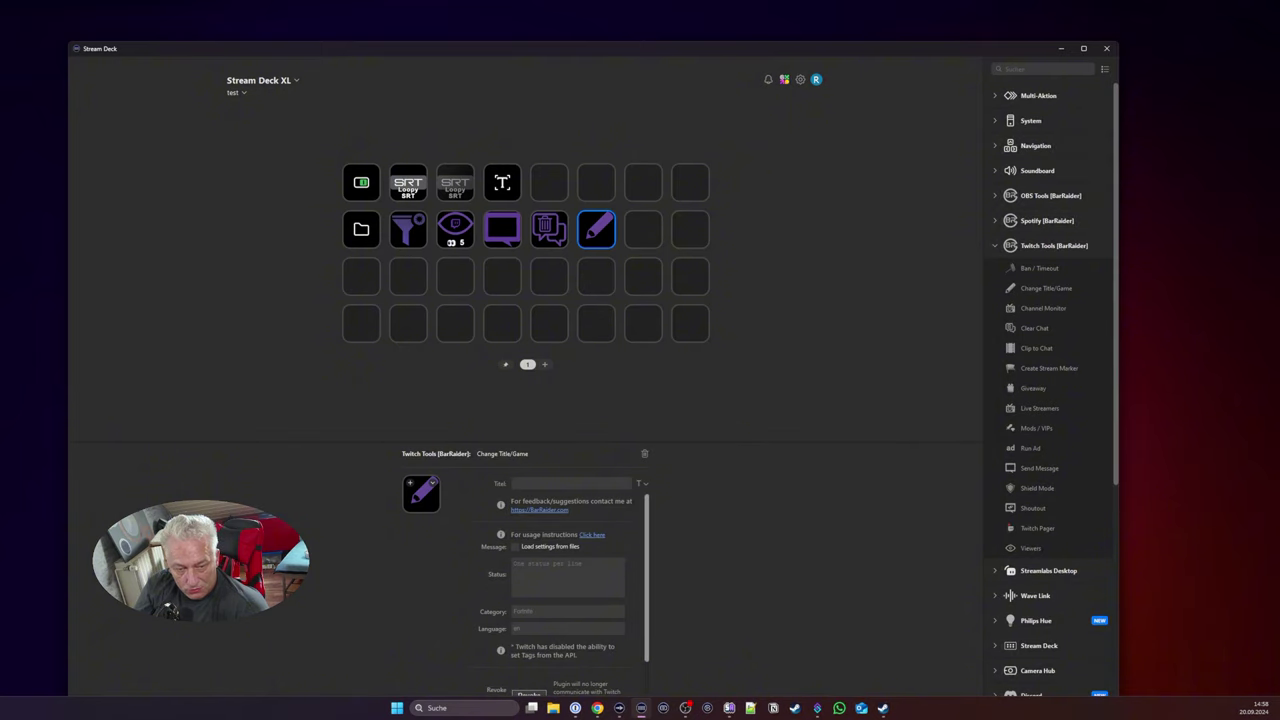
pyautogui.hotkey('alt', 'Tab')
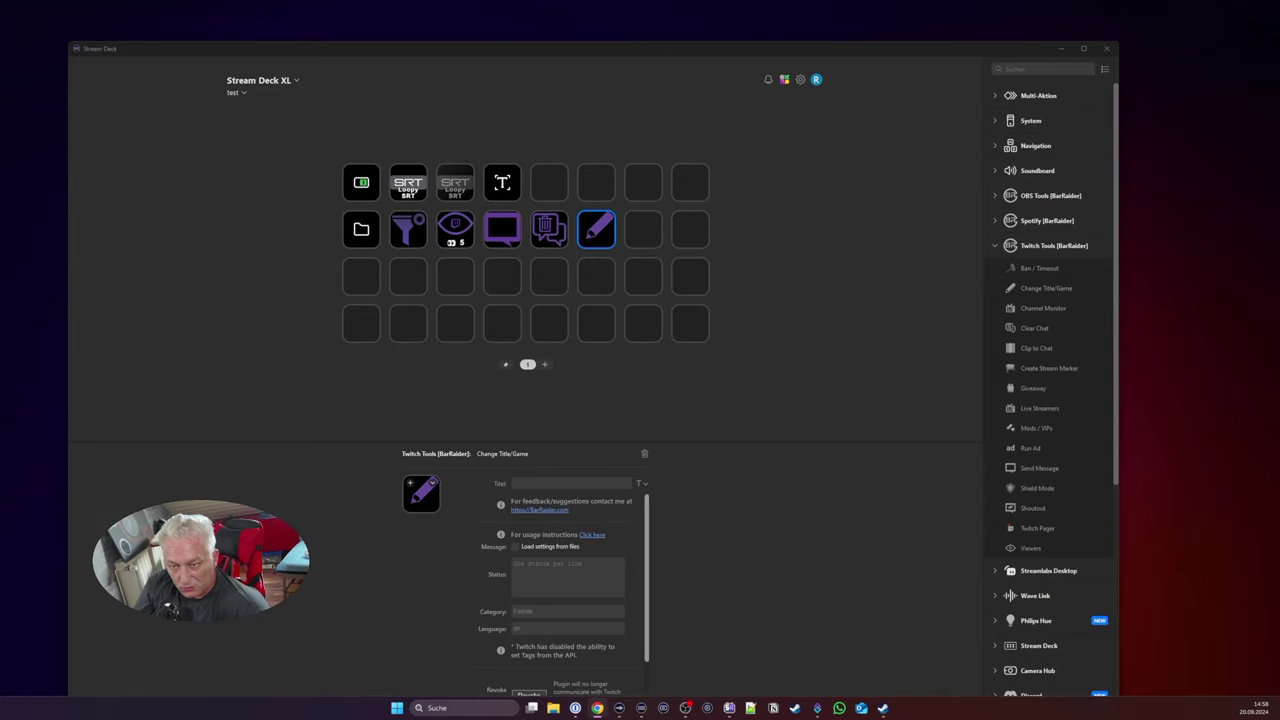
pyautogui.click(730, 345)
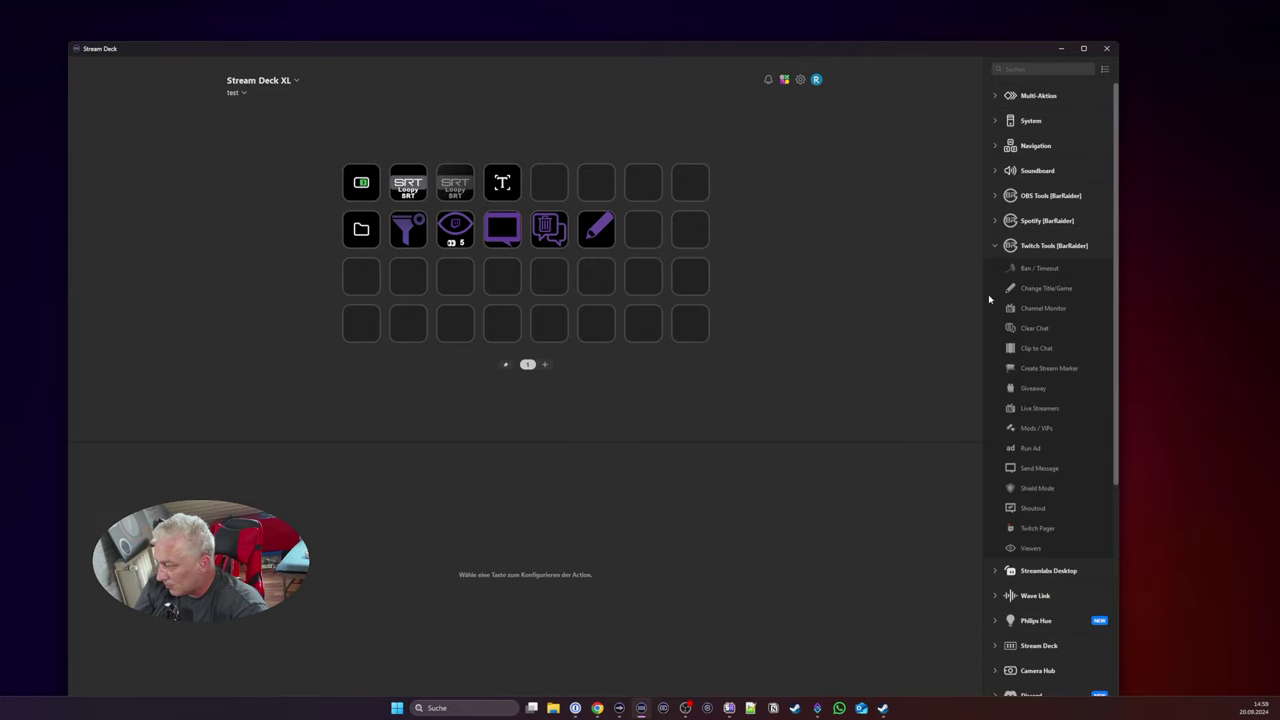
# Step: Collapse the Twitch Tools group and look through the Streamlabs Desktop actions
pyautogui.click(995, 247)
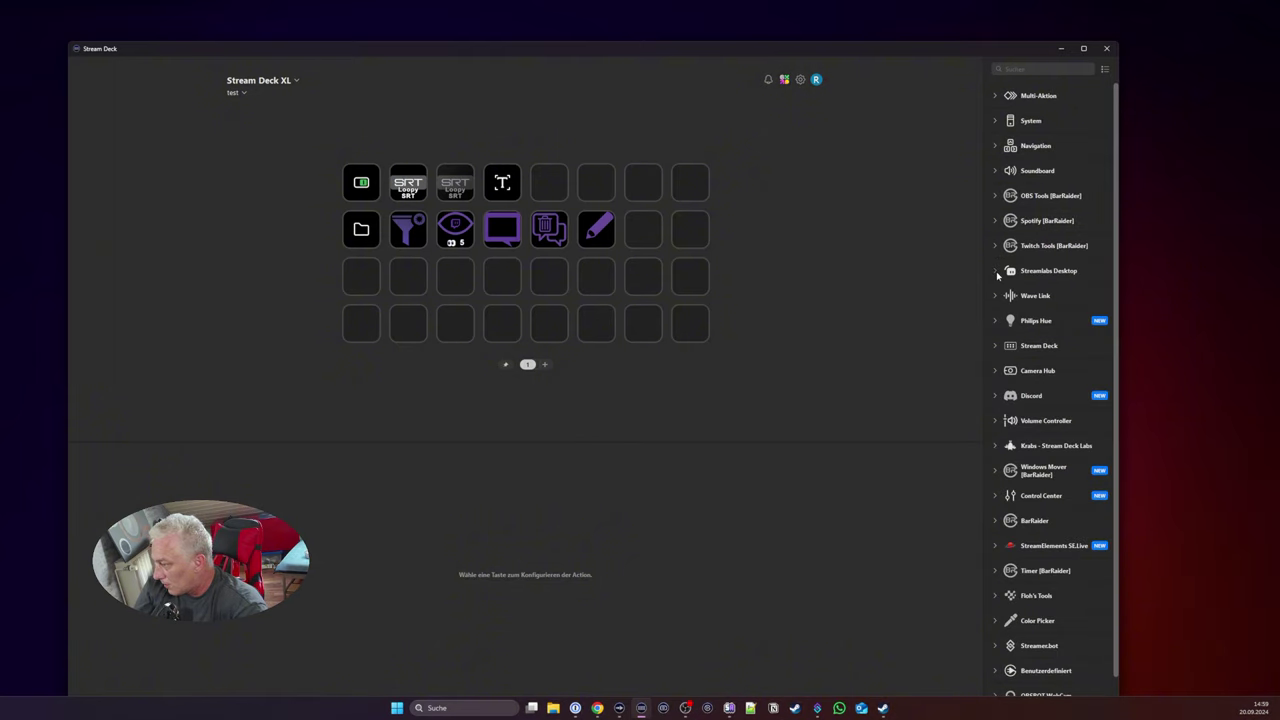
pyautogui.click(996, 272)
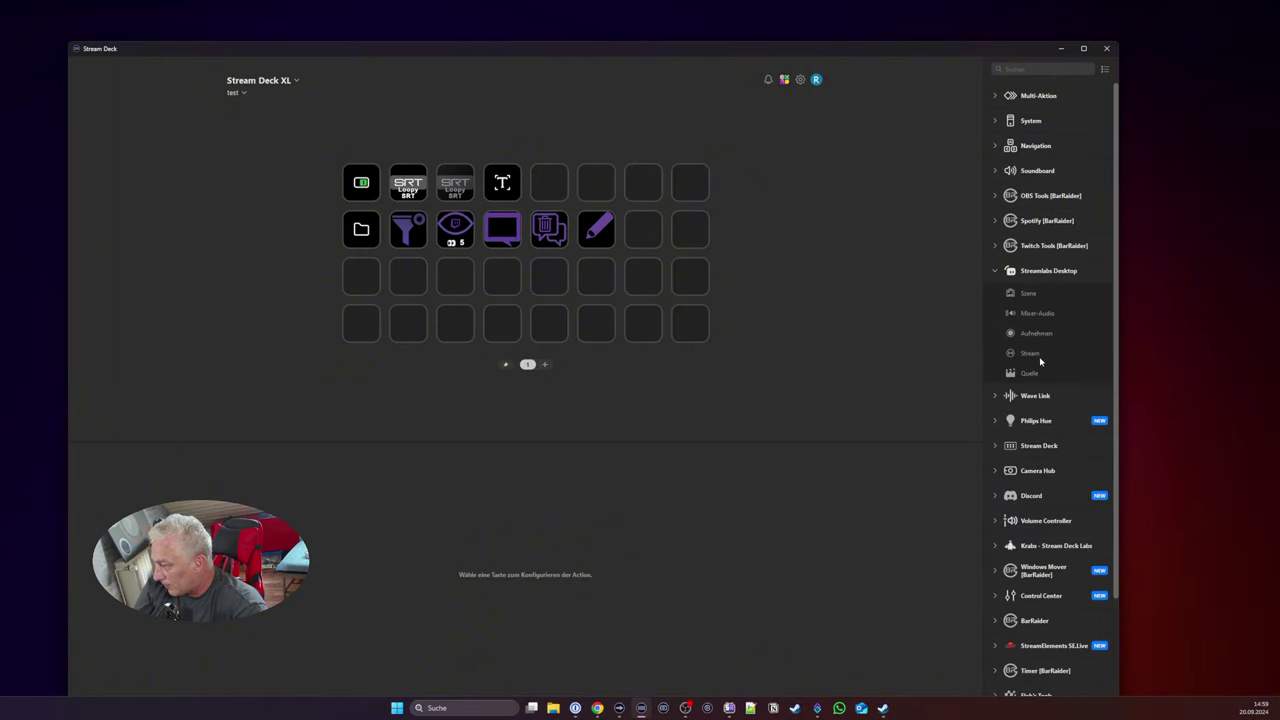
pyautogui.click(996, 274)
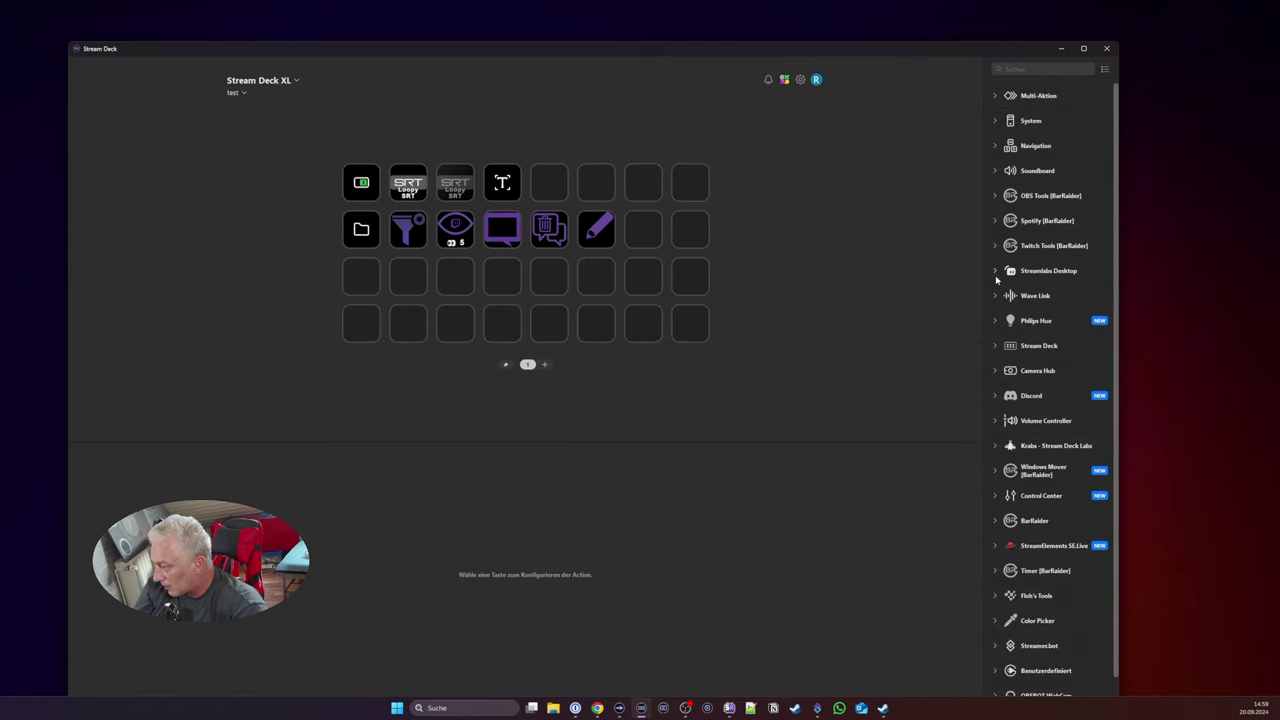
# Step: Place the Wave Link Ausgang action on the second and third keys of the third row and delete the one on the second key
pyautogui.click(995, 298)
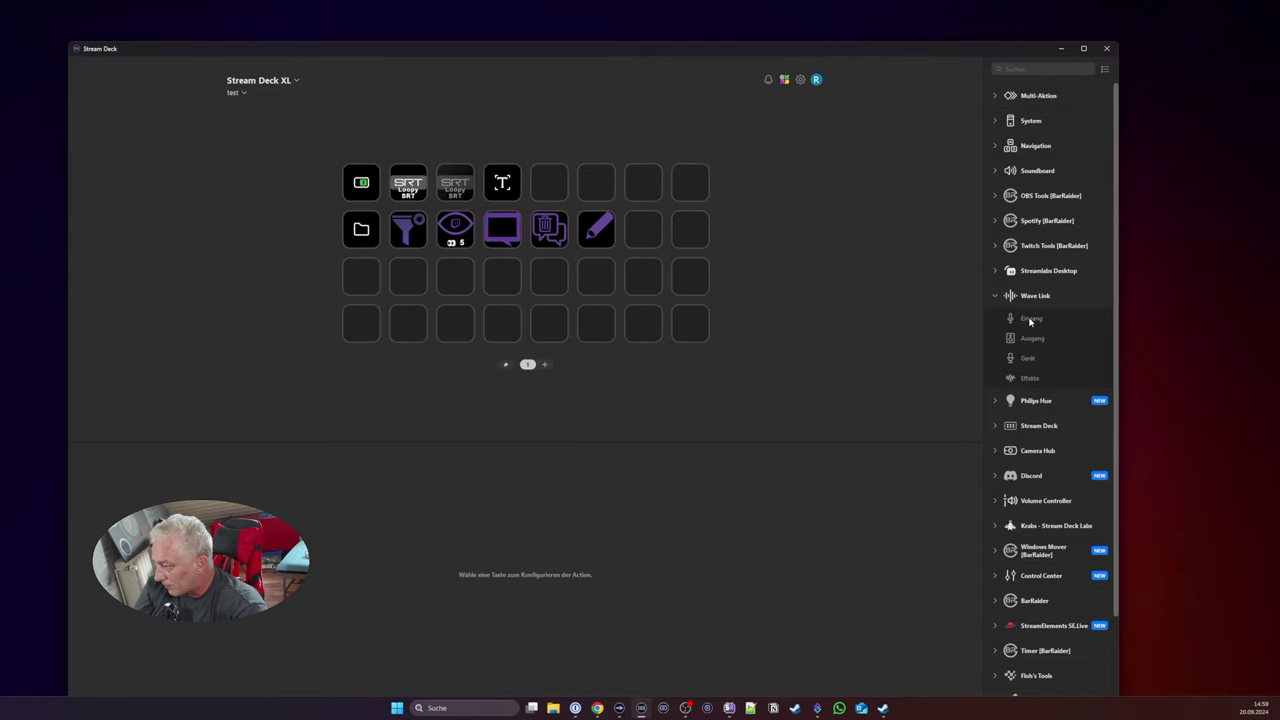
pyautogui.moveTo(1031, 343); pyautogui.dragTo(409, 286)
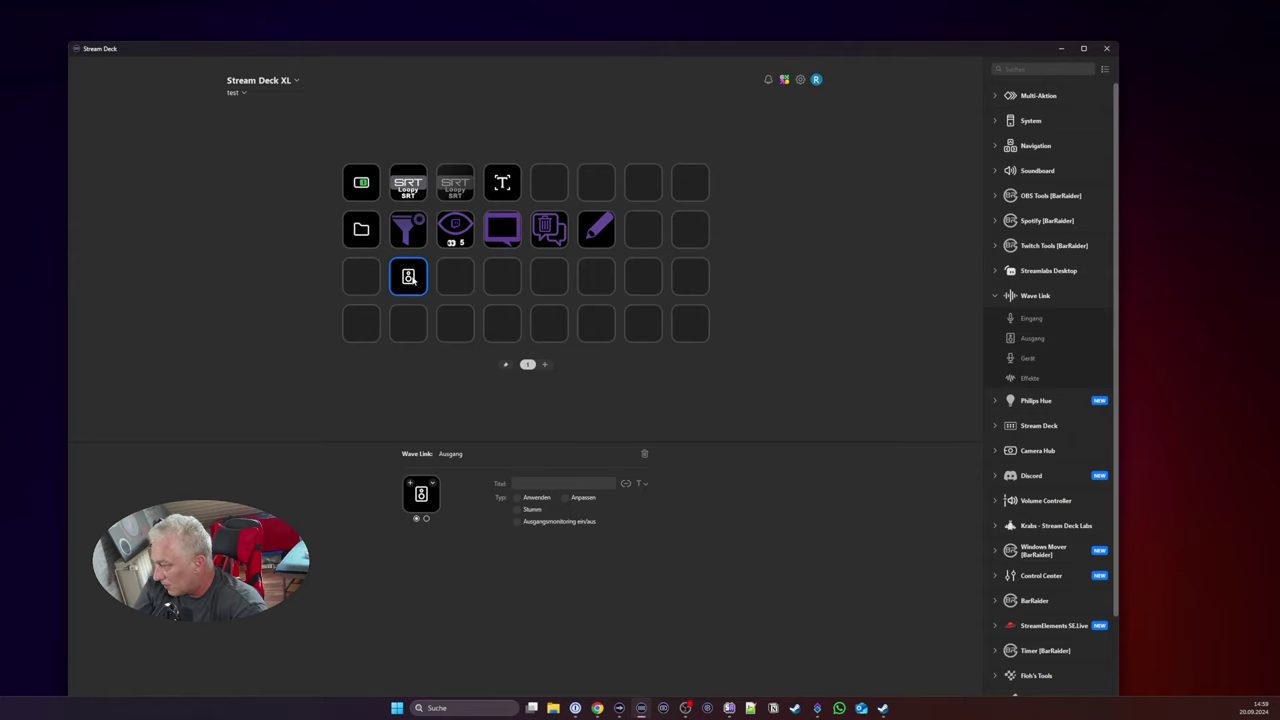
pyautogui.moveTo(1022, 345); pyautogui.dragTo(455, 281)
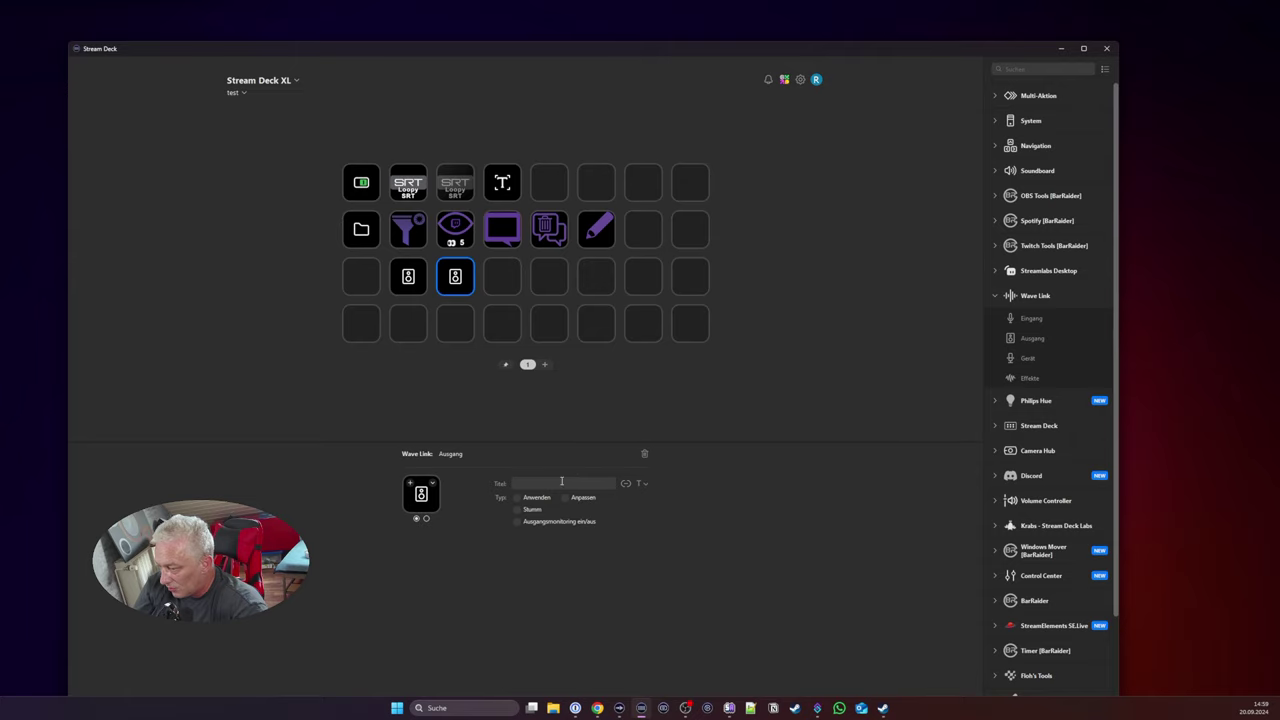
pyautogui.click(418, 280)
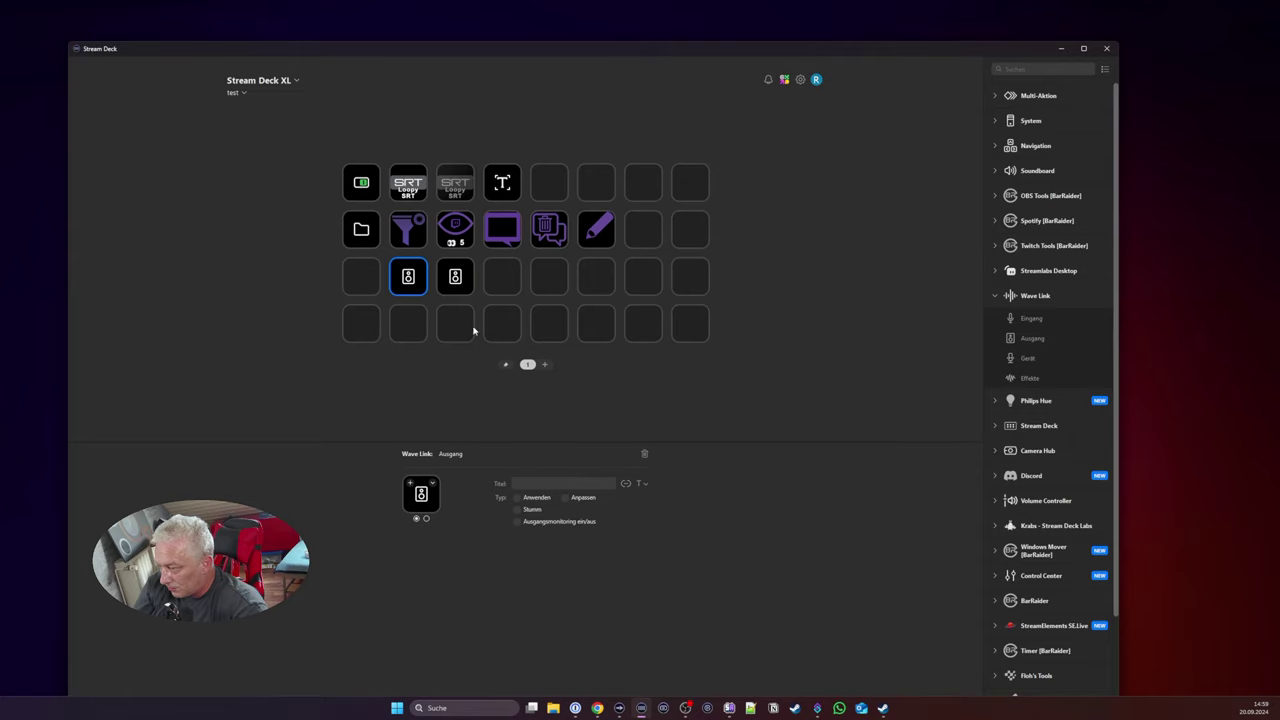
pyautogui.click(643, 454)
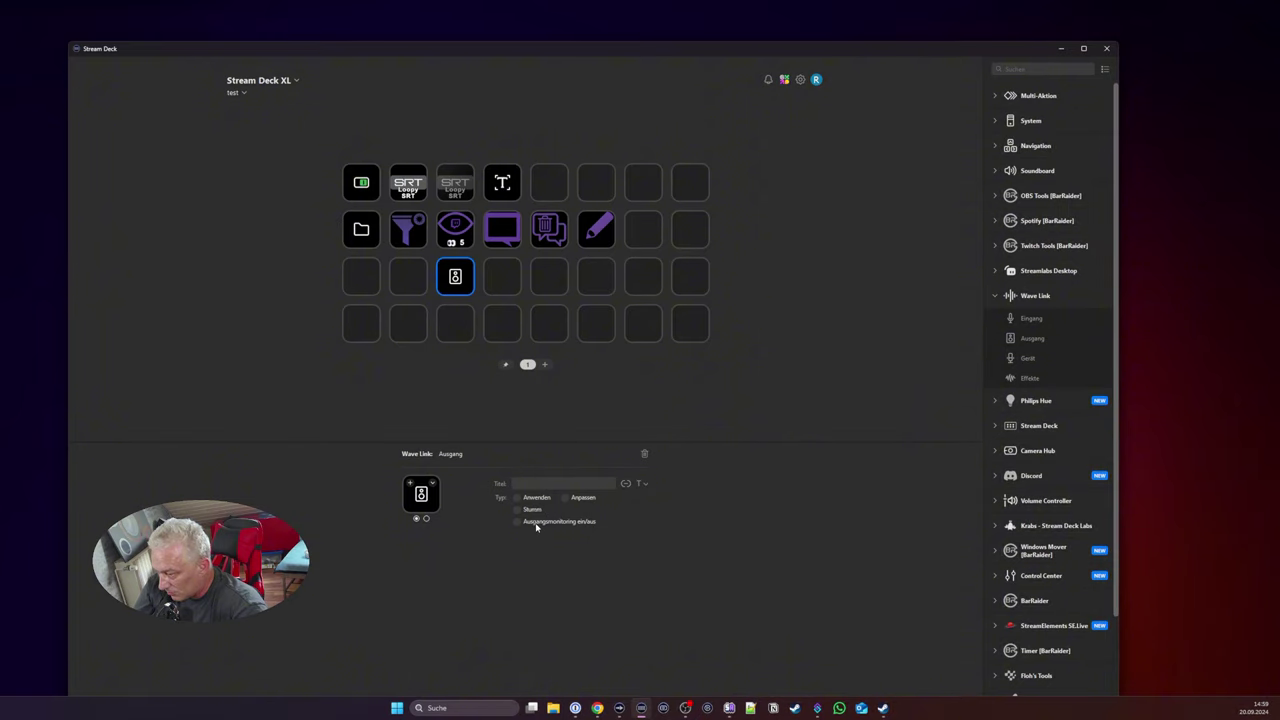
# Step: Compare the Anwenden and Anpassen types of the Wave Link Ausgang key, keep Anwenden and check its output choices
pyautogui.click(536, 524)
pyautogui.click(535, 499)
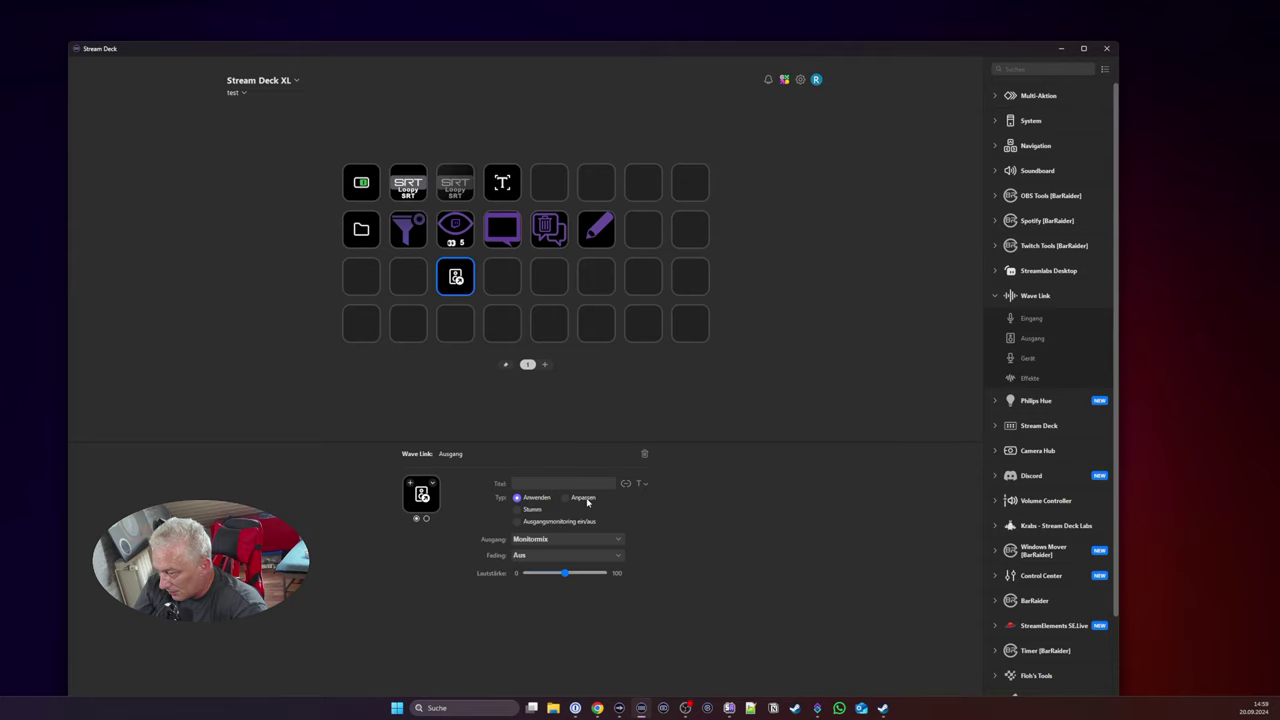
pyautogui.click(586, 499)
pyautogui.click(536, 499)
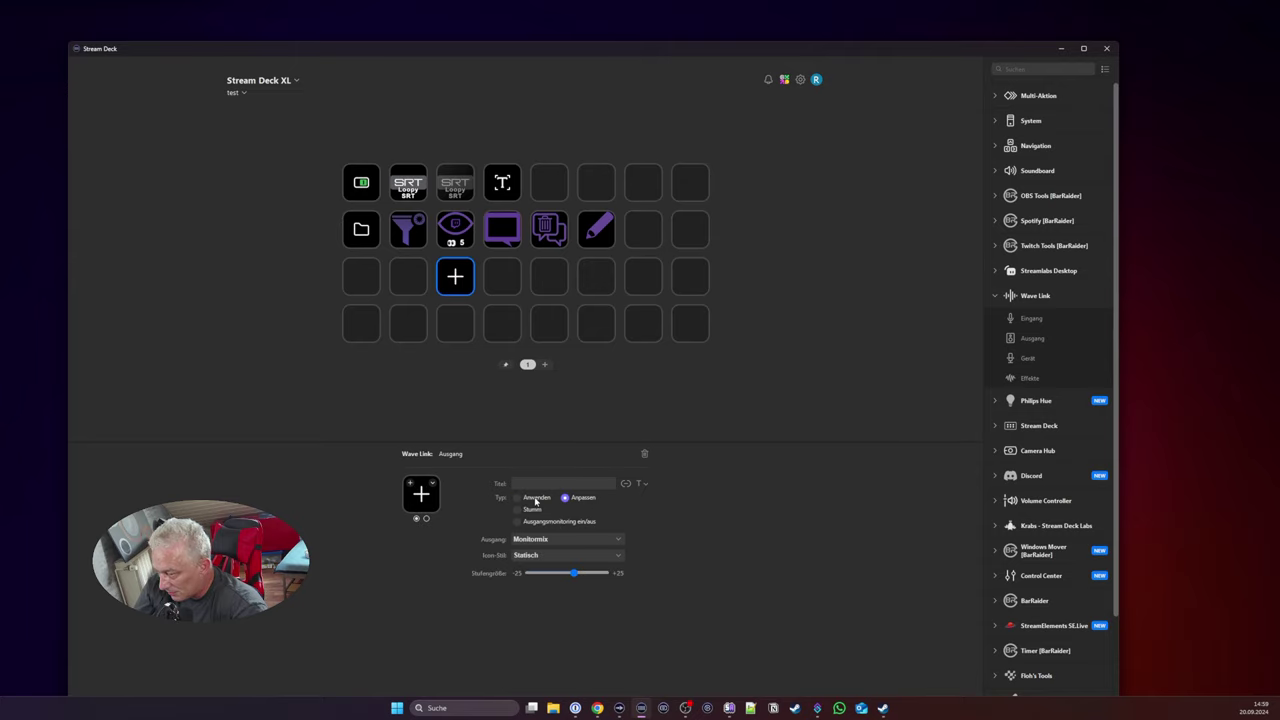
pyautogui.click(547, 539)
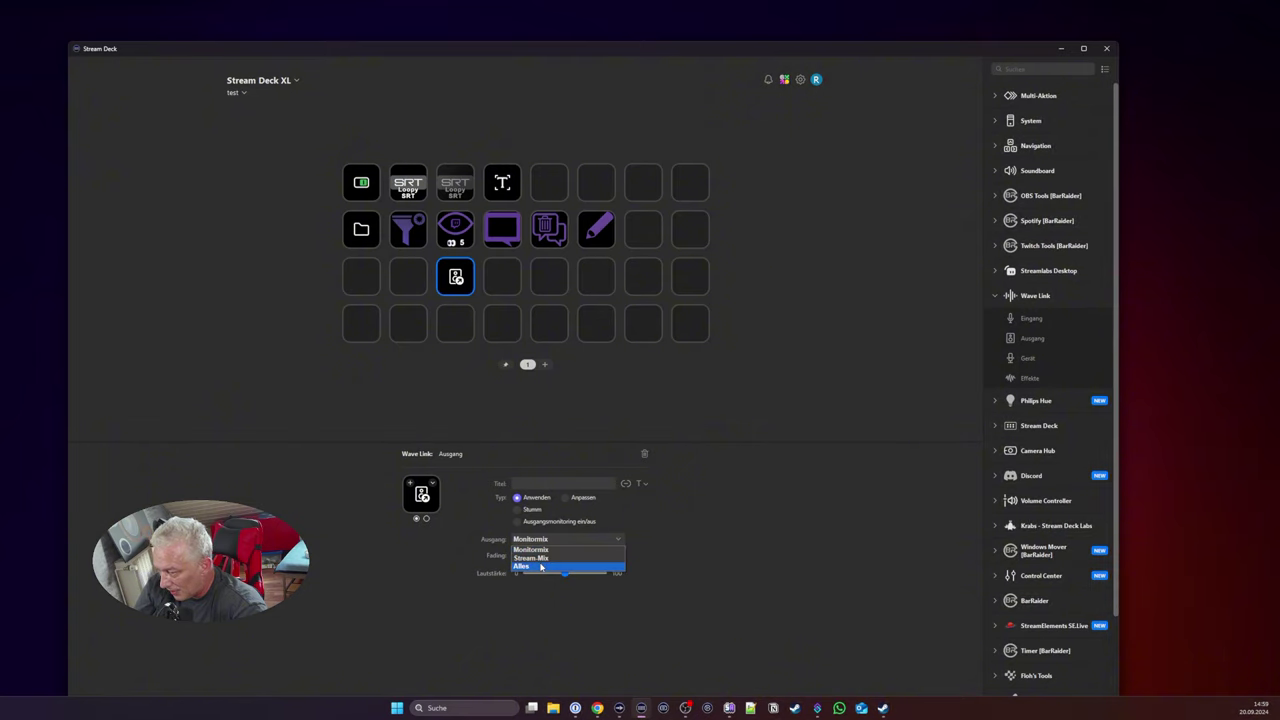
pyautogui.click(541, 567)
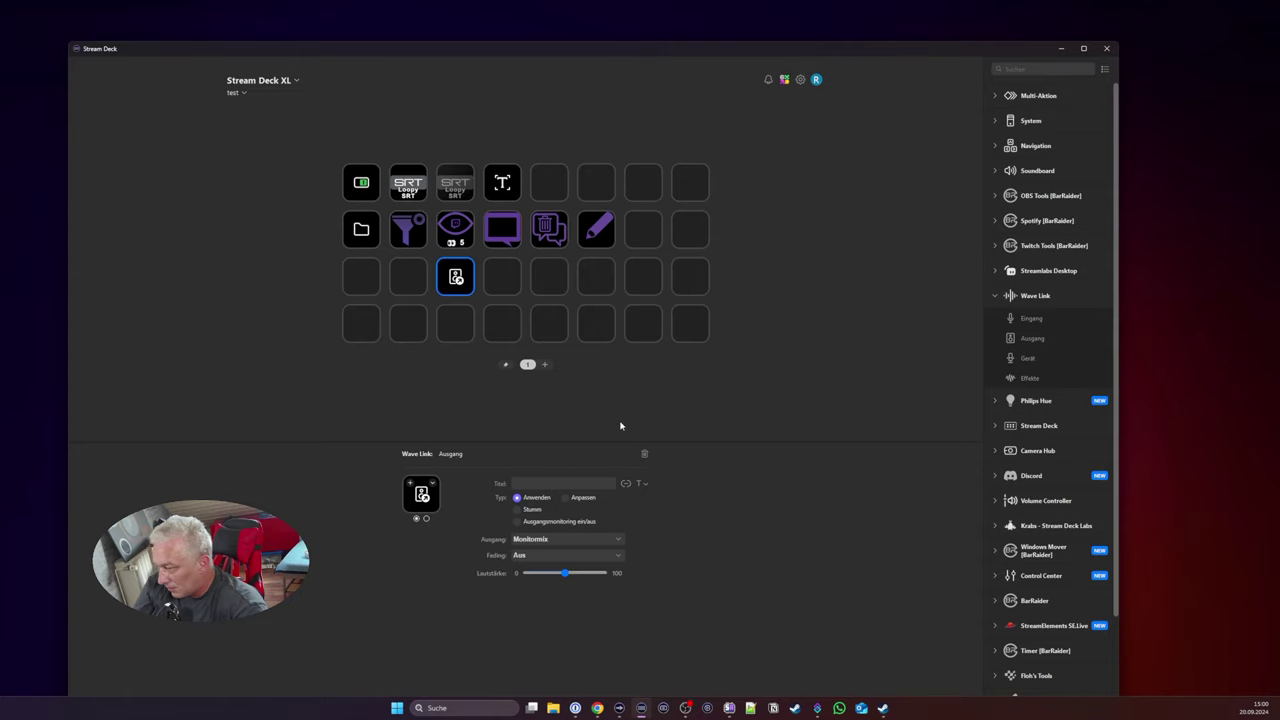
# Step: Place the Wave Link Gerät action on the third row's fourth key and view the device choices for Ausgabegerät wählen and Ausgabegerät ein/aus
pyautogui.moveTo(1024, 360); pyautogui.dragTo(502, 277)
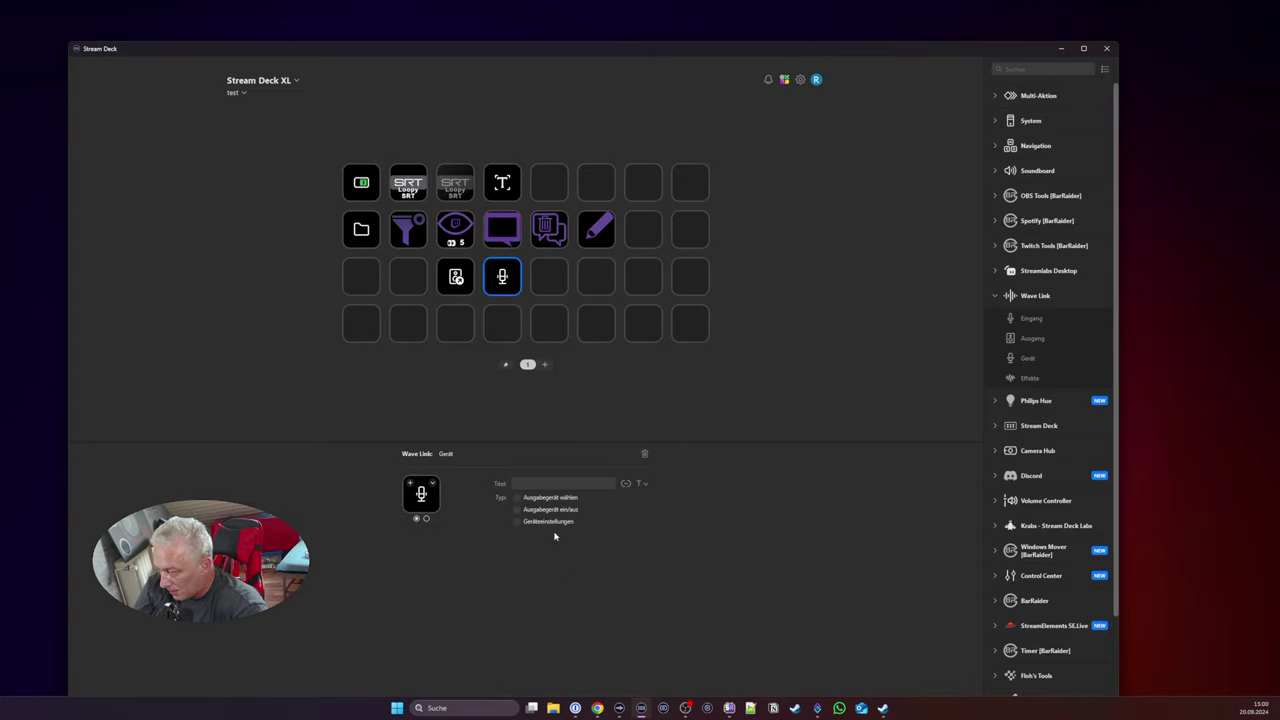
pyautogui.click(533, 498)
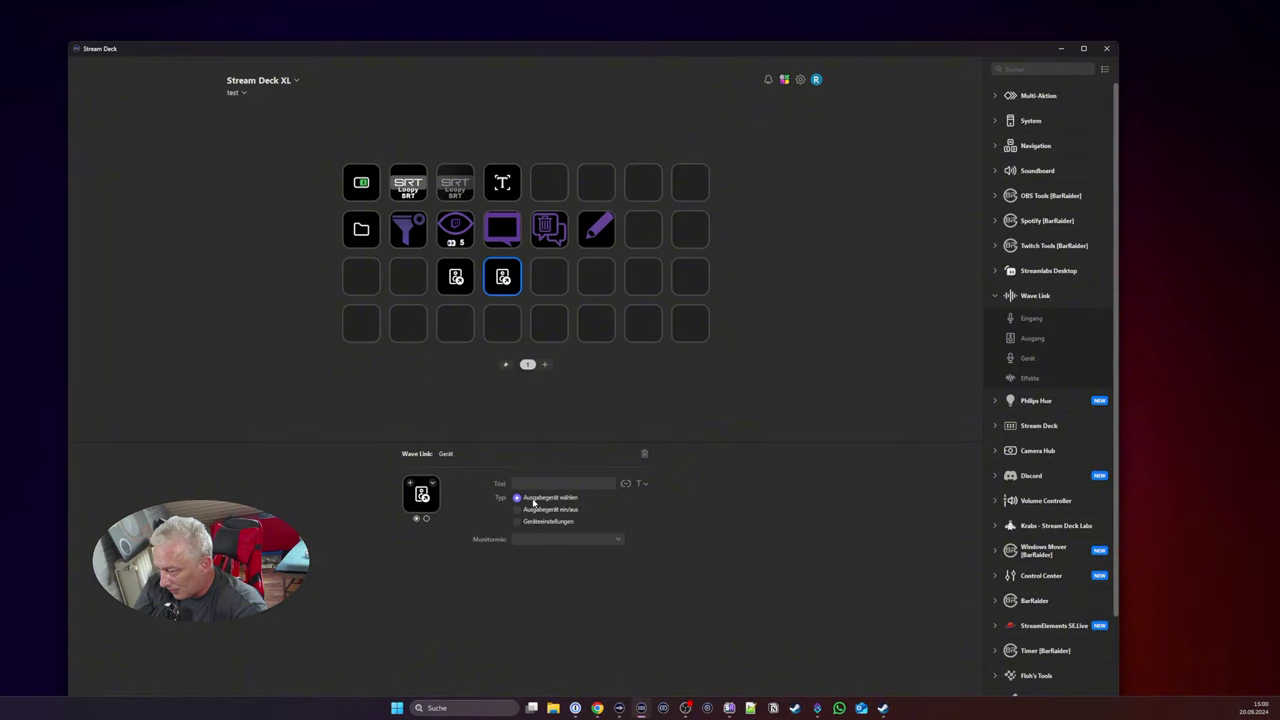
pyautogui.click(550, 541)
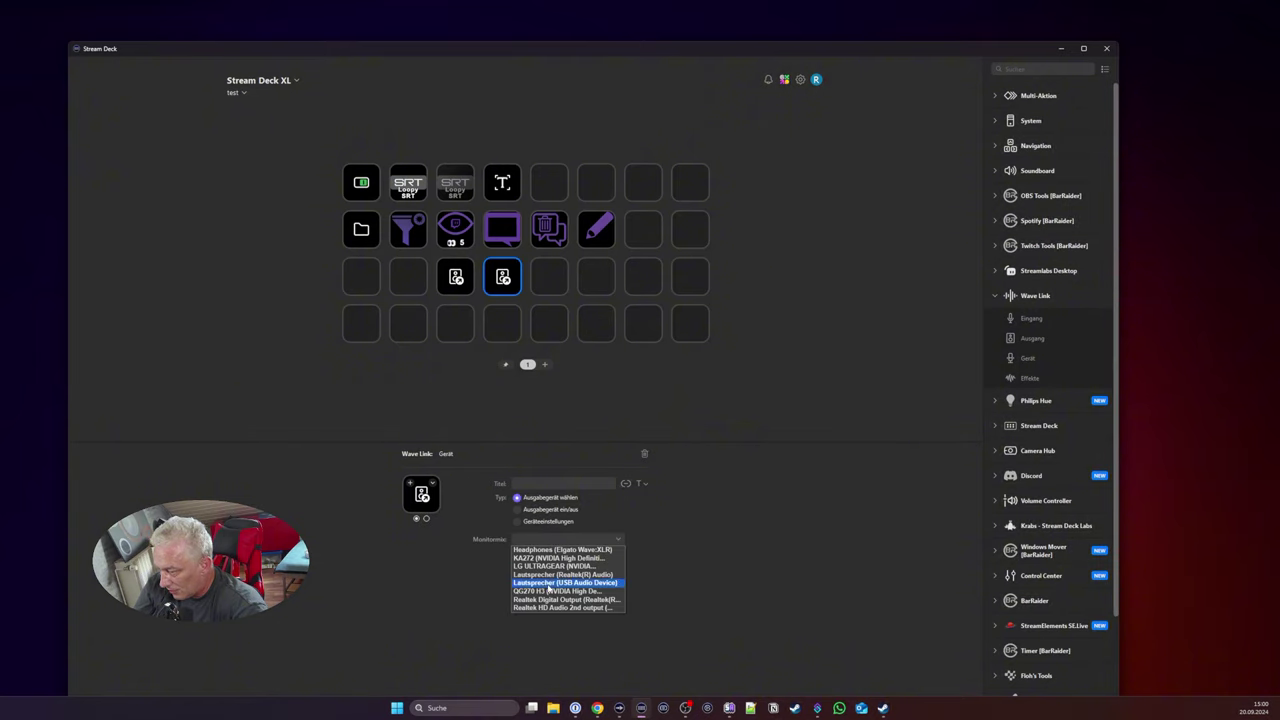
pyautogui.click(710, 537)
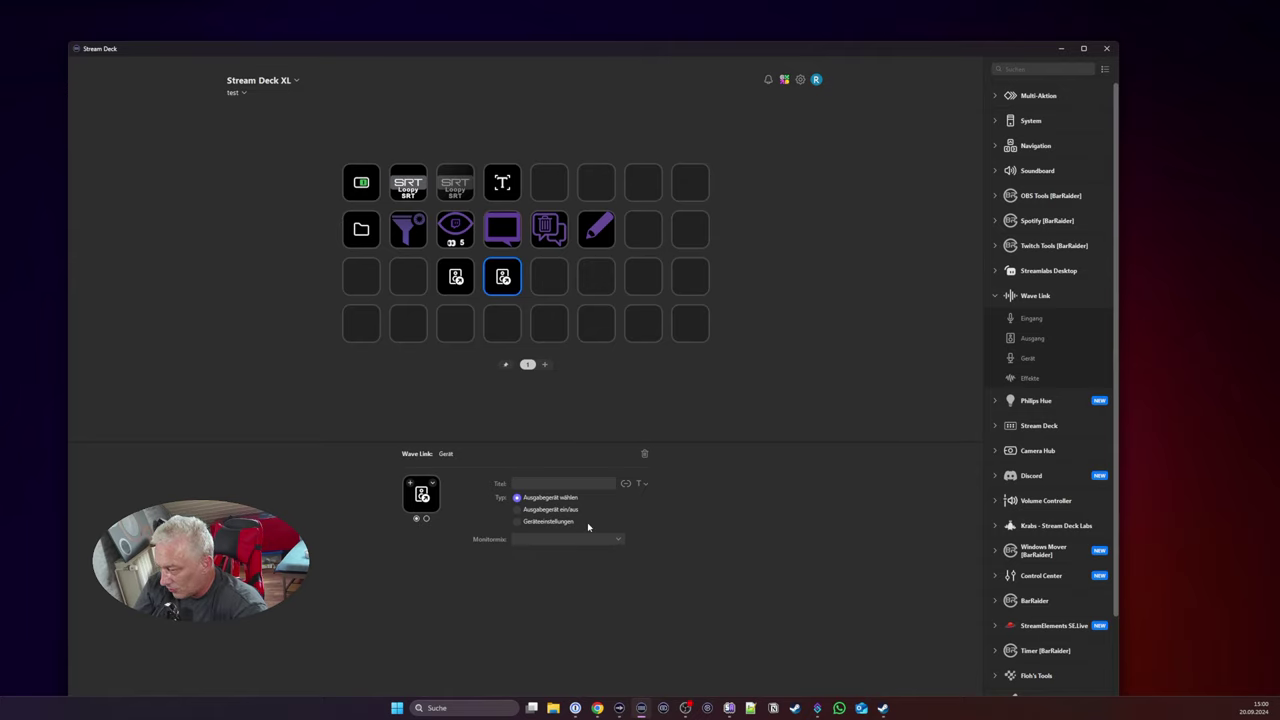
pyautogui.click(559, 512)
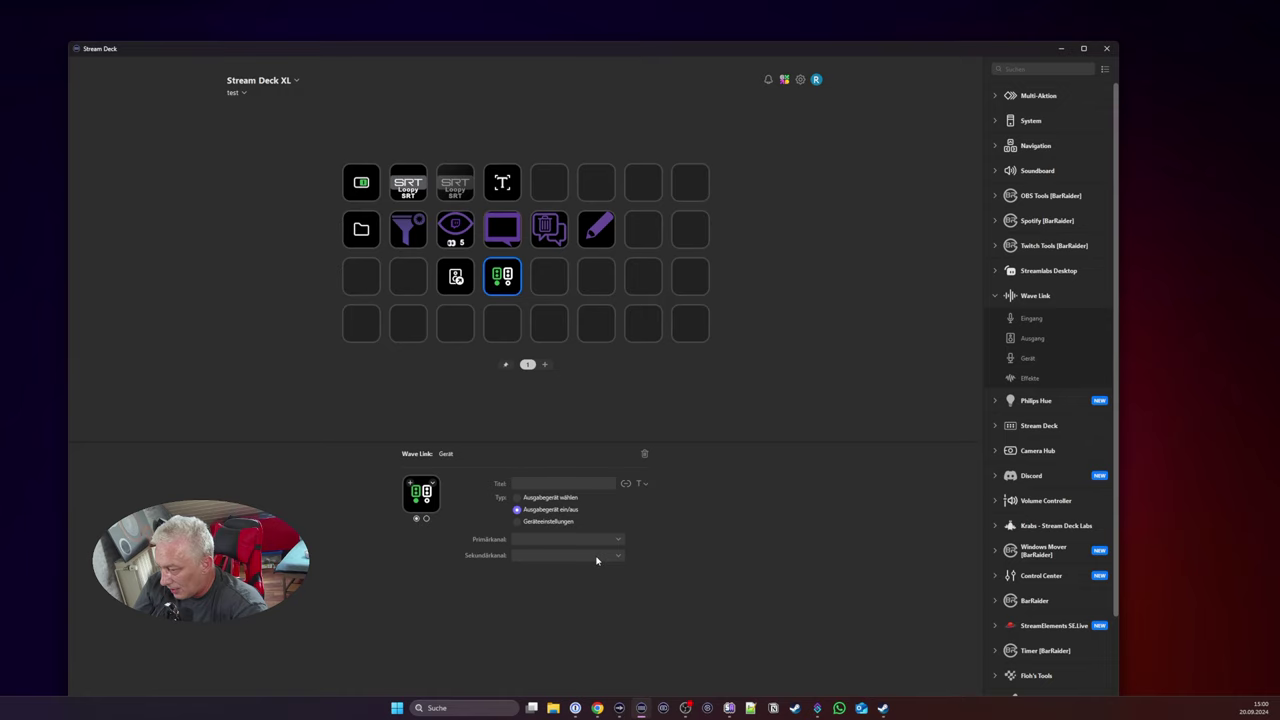
pyautogui.click(596, 558)
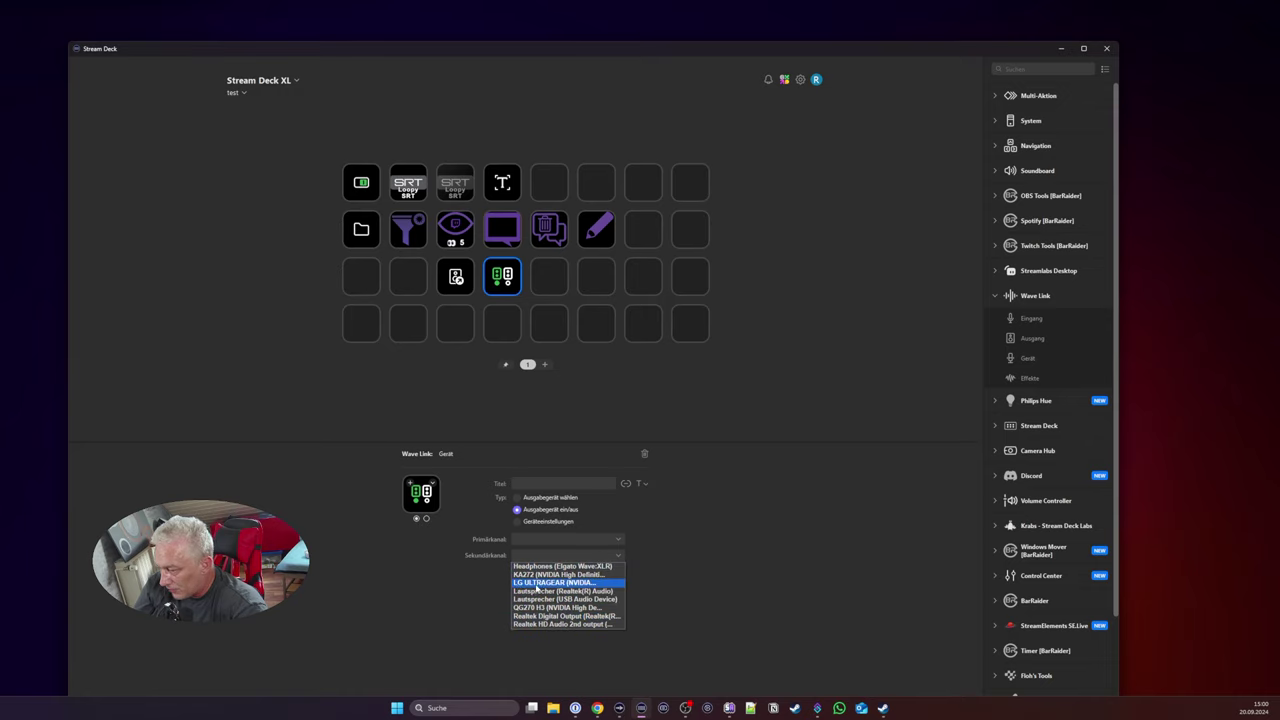
pyautogui.click(731, 534)
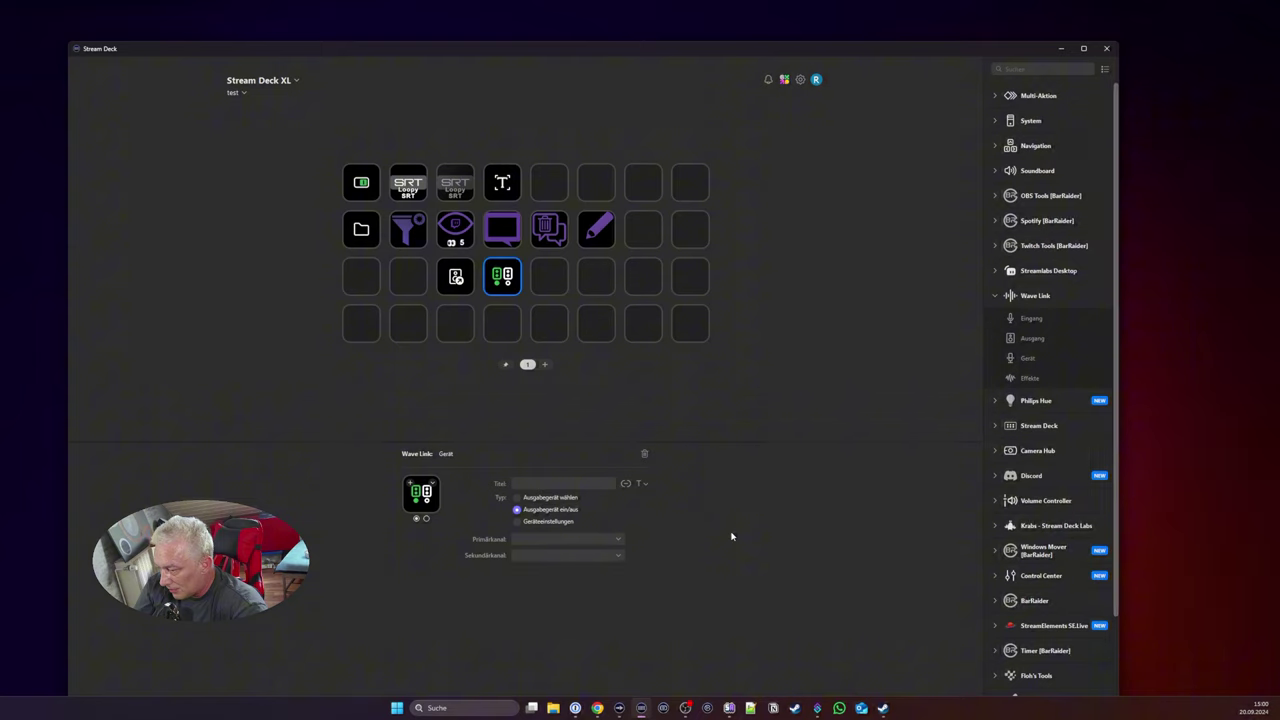
# Step: Set the Gerät key's type to Geräteeinstellungen with the action Mikro/PC-Mix einstellen and look over the other available actions
pyautogui.click(560, 522)
pyautogui.click(547, 540)
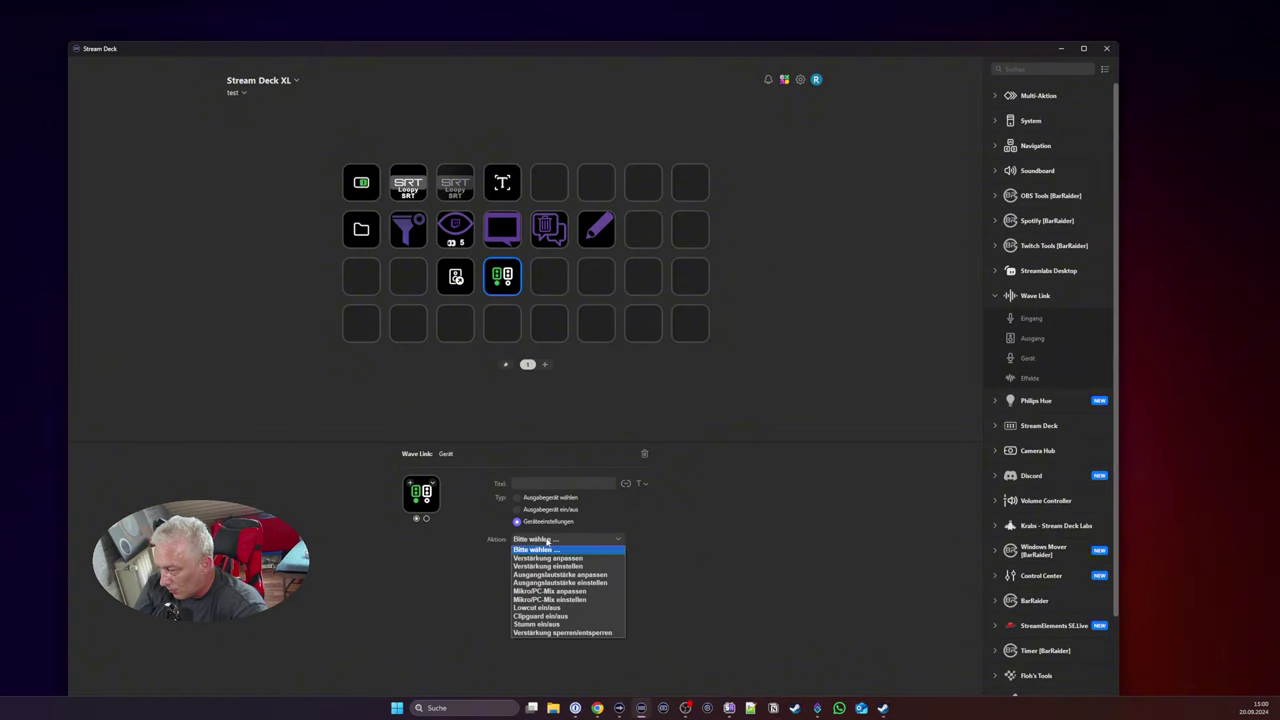
pyautogui.click(572, 603)
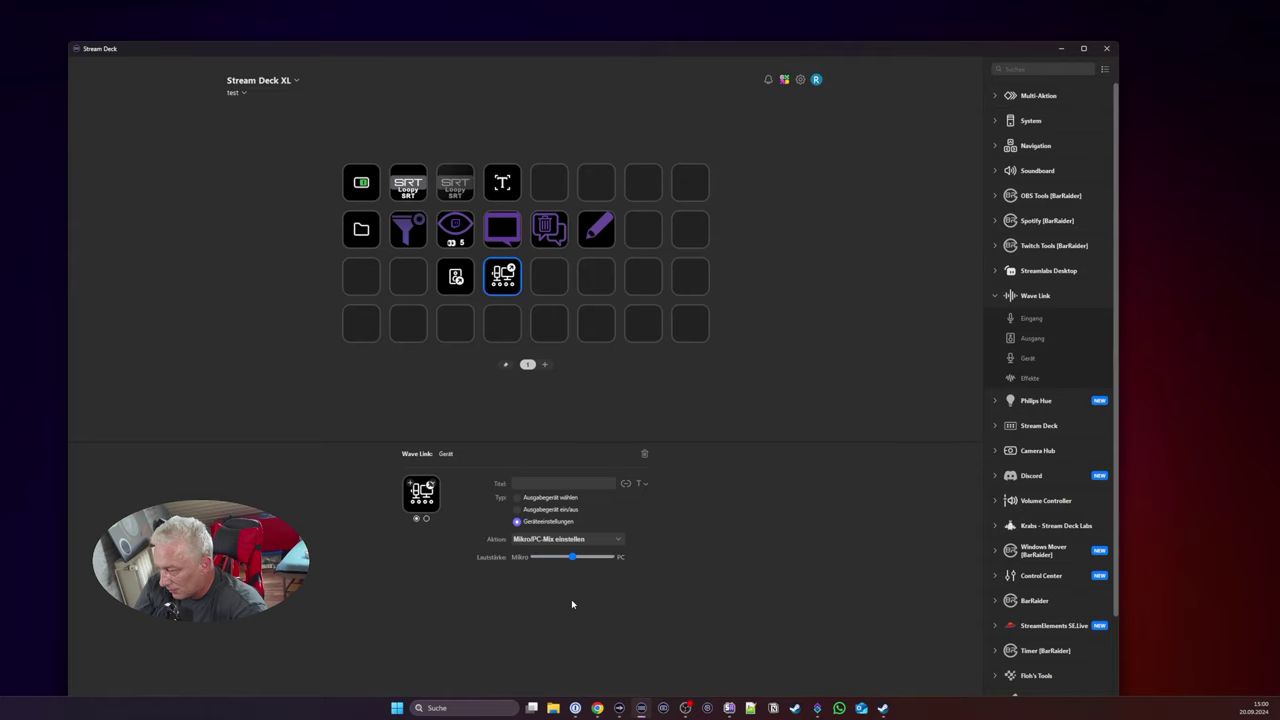
pyautogui.click(596, 541)
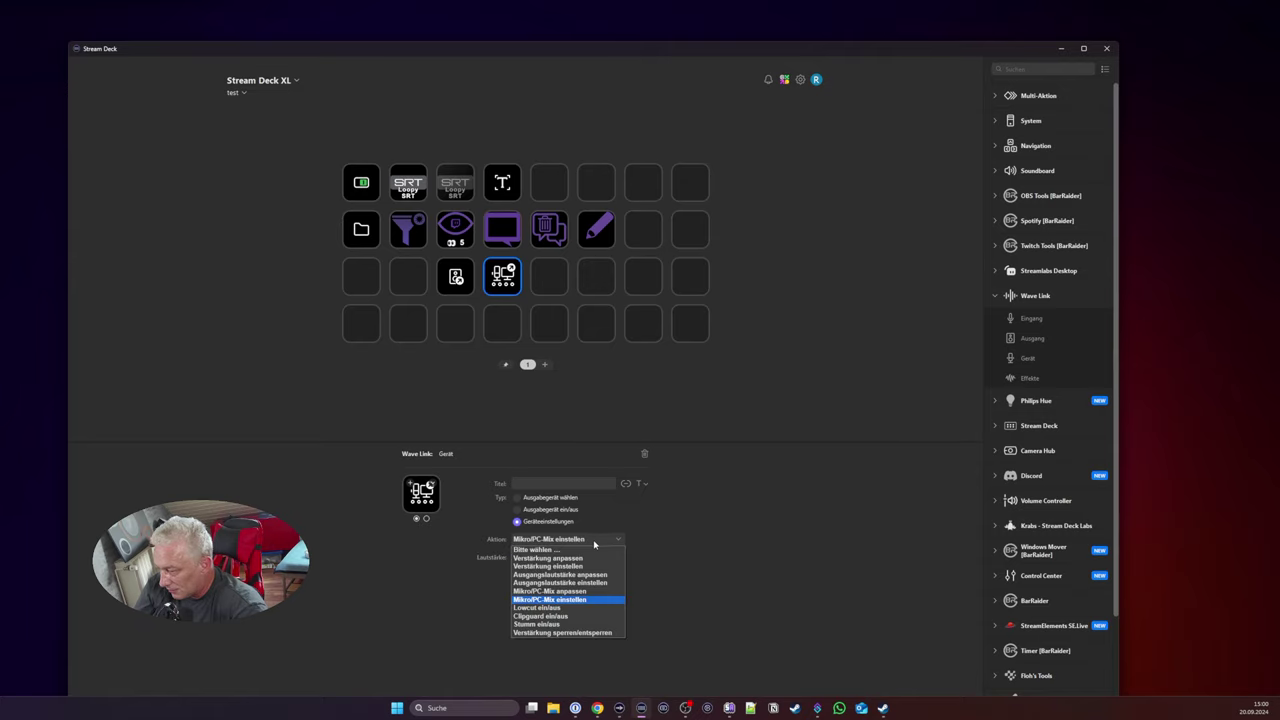
pyautogui.click(690, 578)
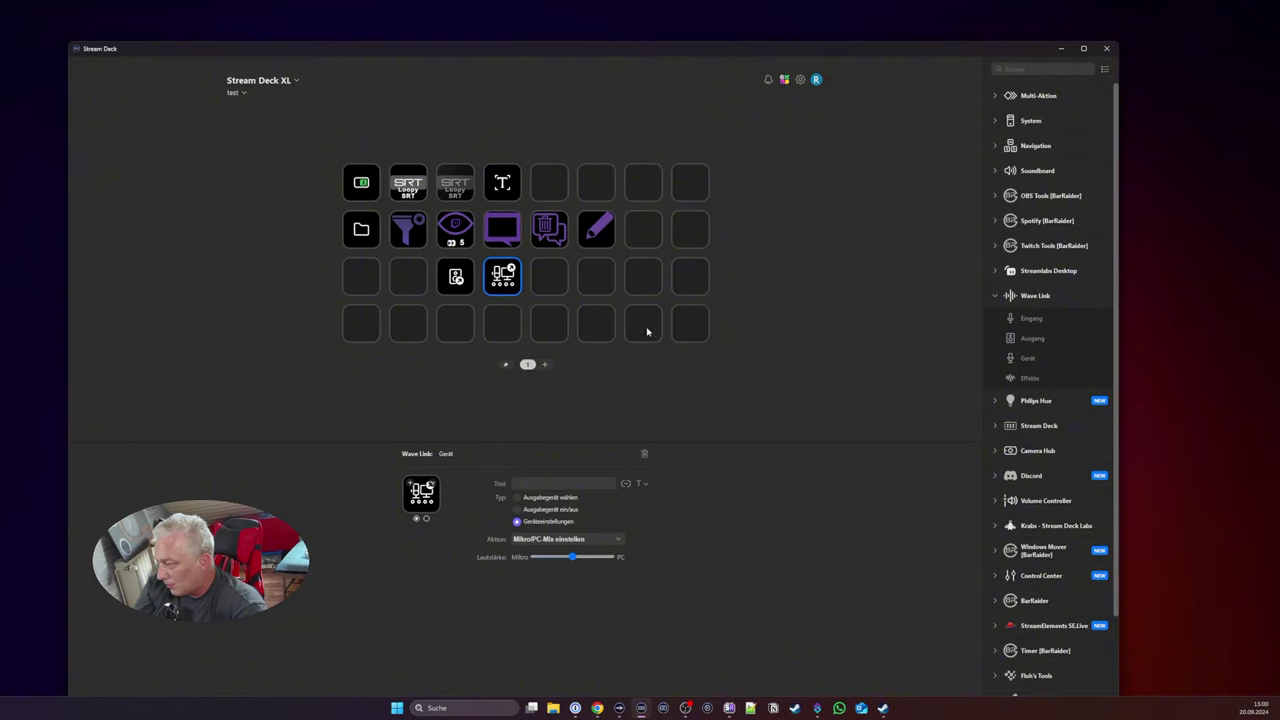
# Step: Collapse the Wave Link group and look through the Philips Hue actions
pyautogui.click(996, 296)
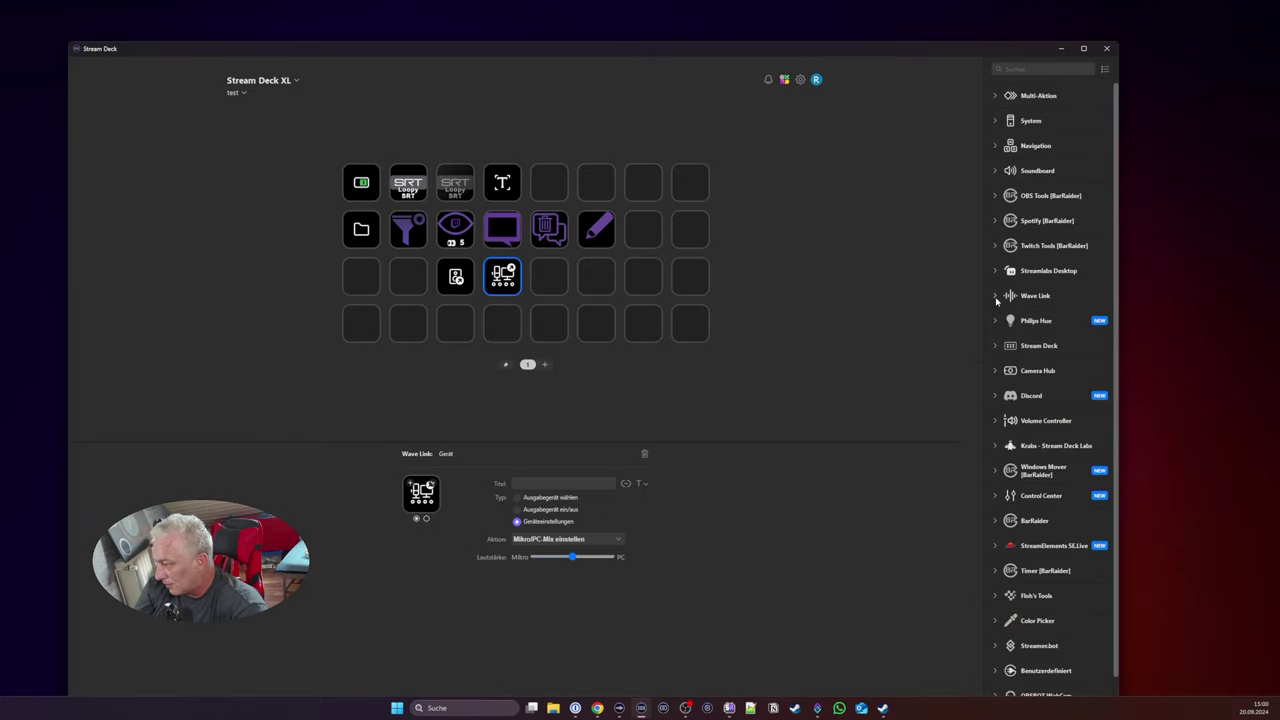
pyautogui.click(996, 321)
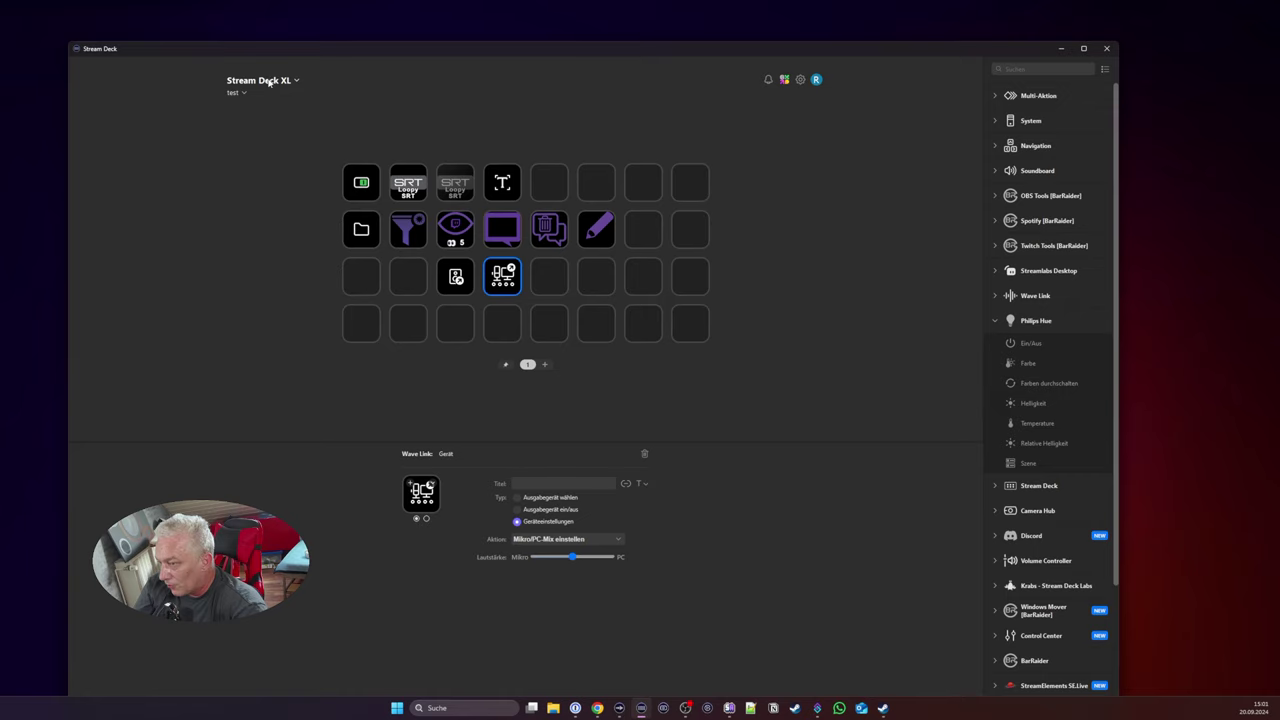
pyautogui.click(995, 321)
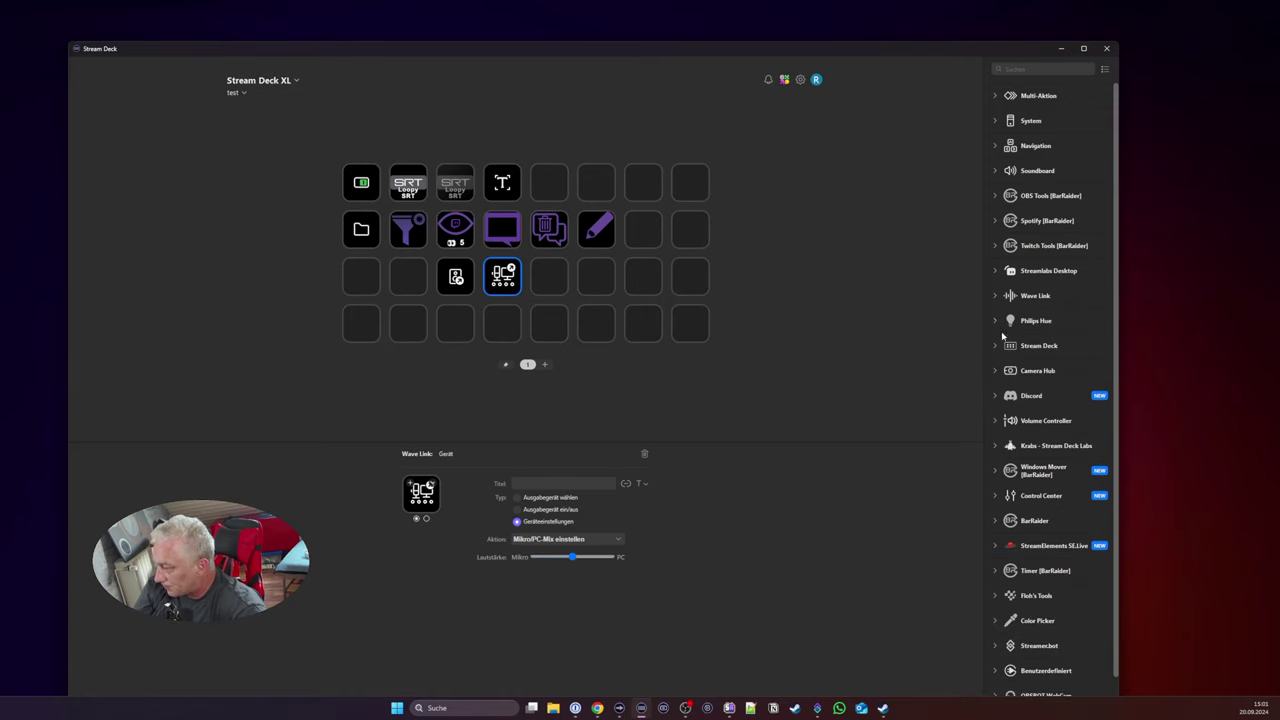
# Step: Place the Stream Deck Timer on the fourth row's seventh key, check its duration and sound options, and put Helligkeit on the sixth key
pyautogui.click(995, 347)
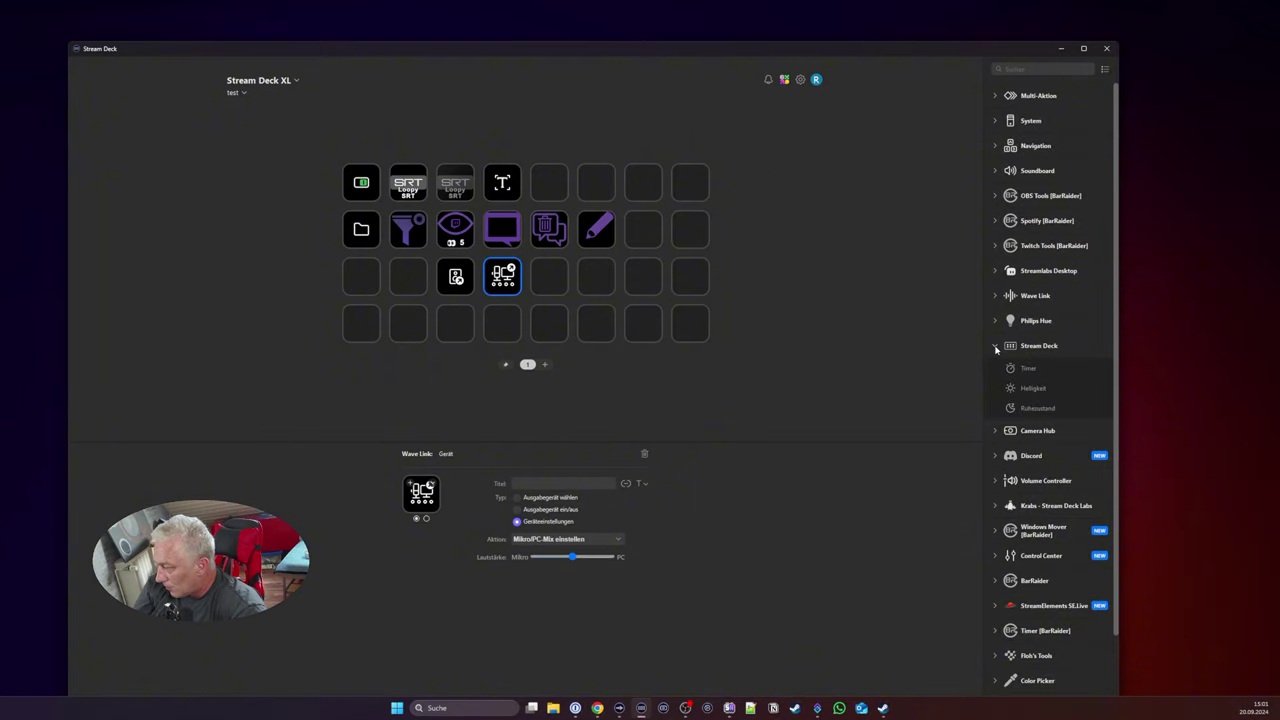
pyautogui.moveTo(1025, 373); pyautogui.dragTo(643, 323)
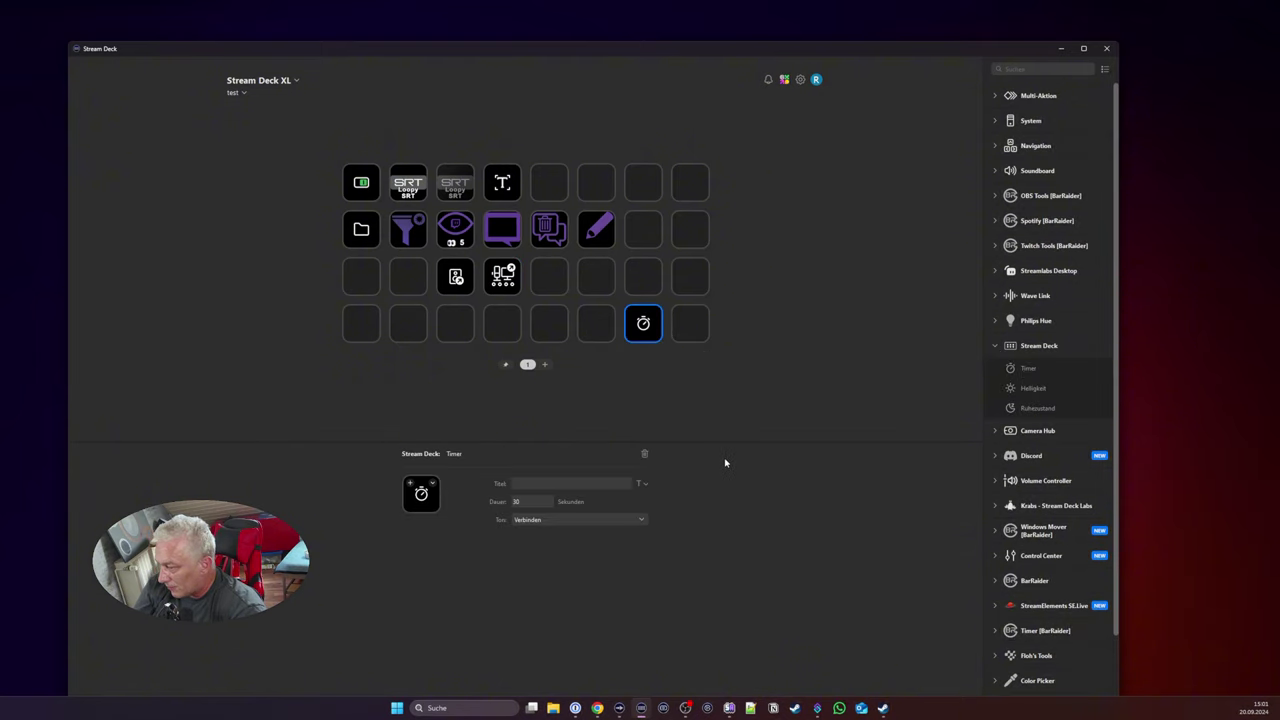
pyautogui.click(587, 520)
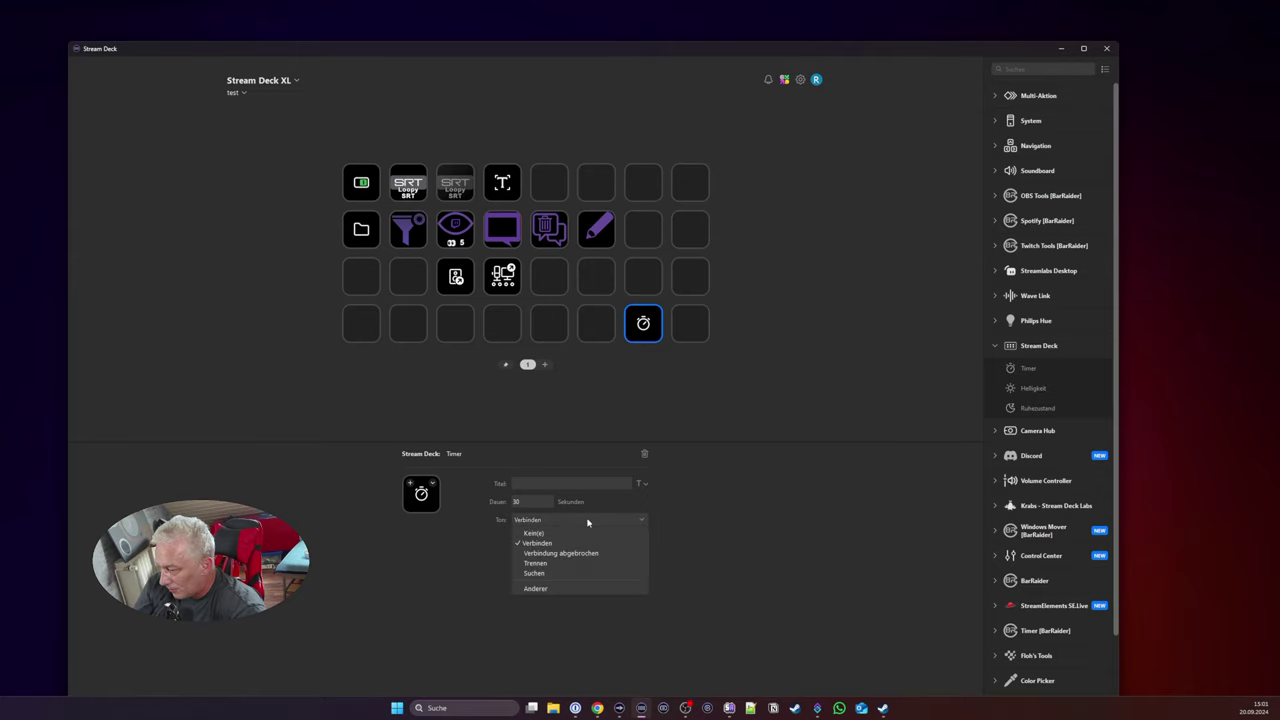
pyautogui.click(587, 521)
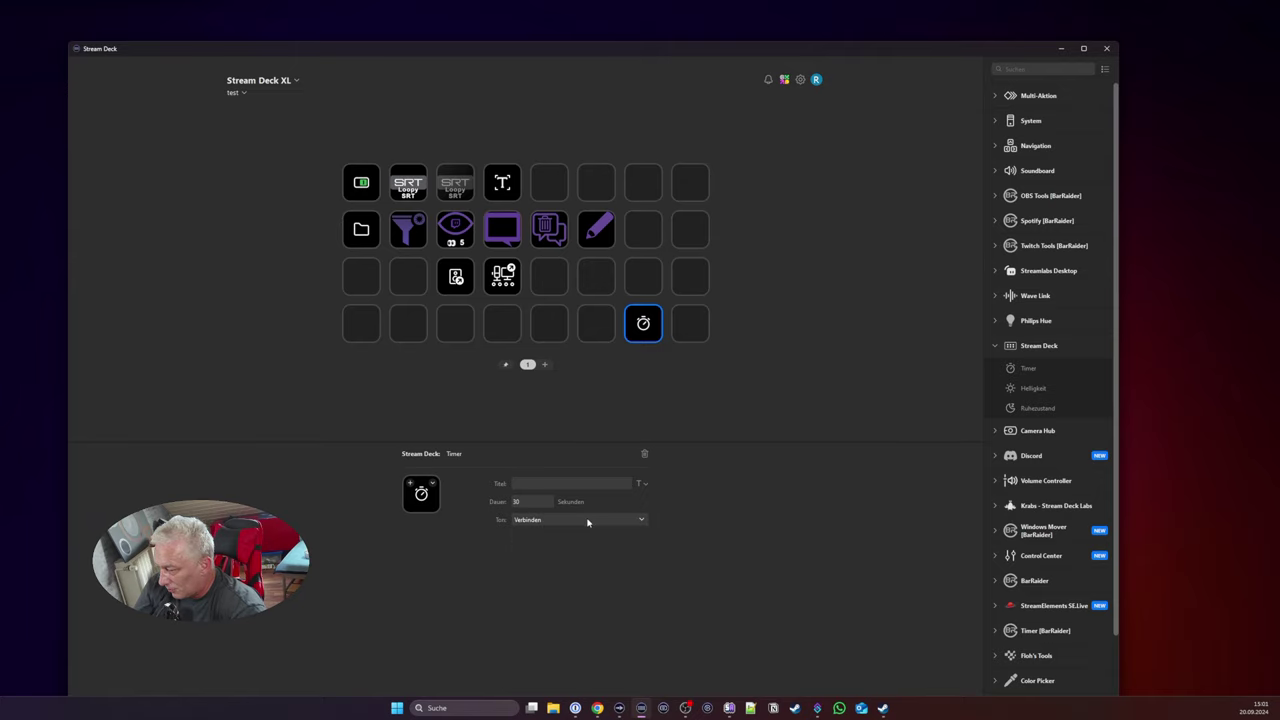
pyautogui.click(532, 502)
pyautogui.moveTo(526, 502); pyautogui.dragTo(487, 500)
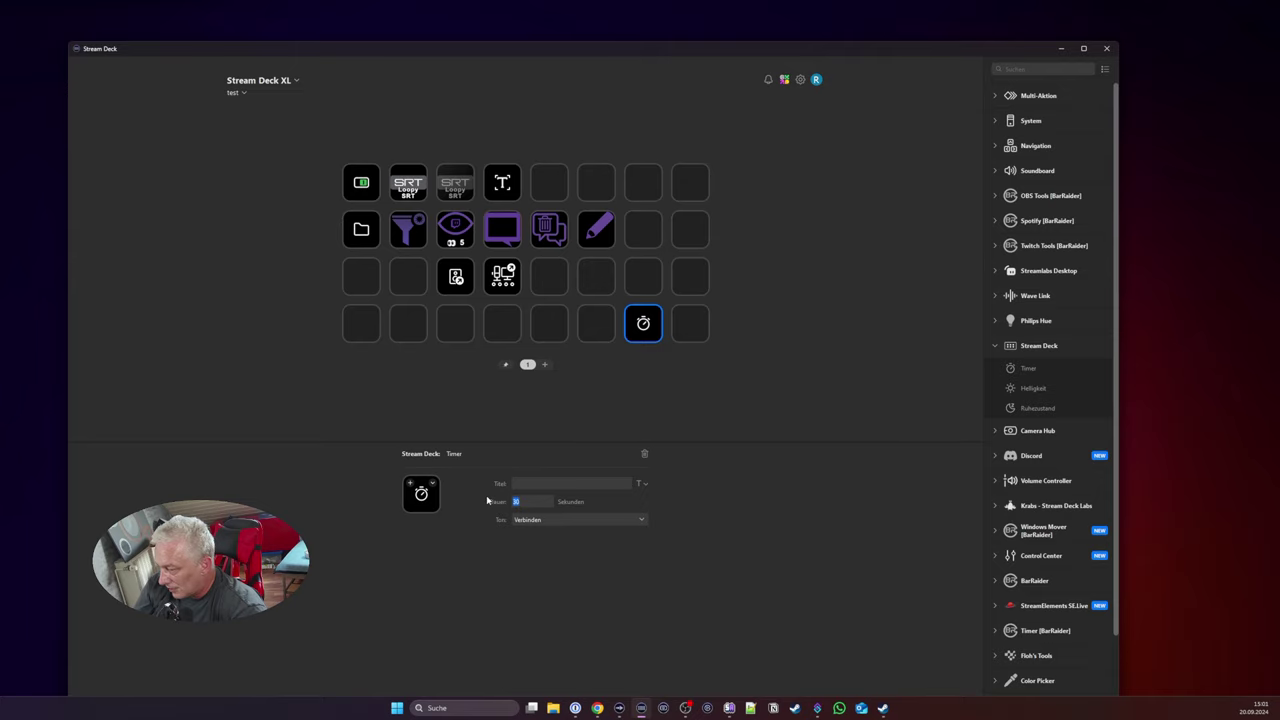
pyautogui.click(568, 522)
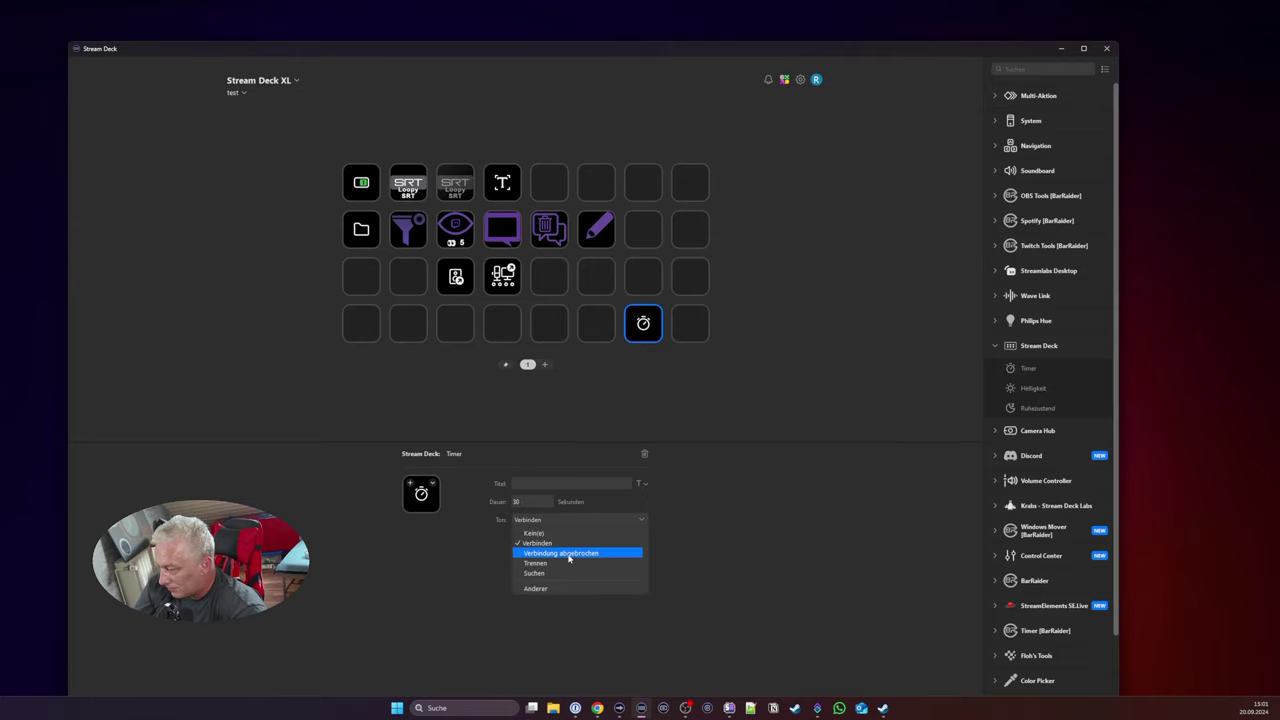
pyautogui.click(810, 543)
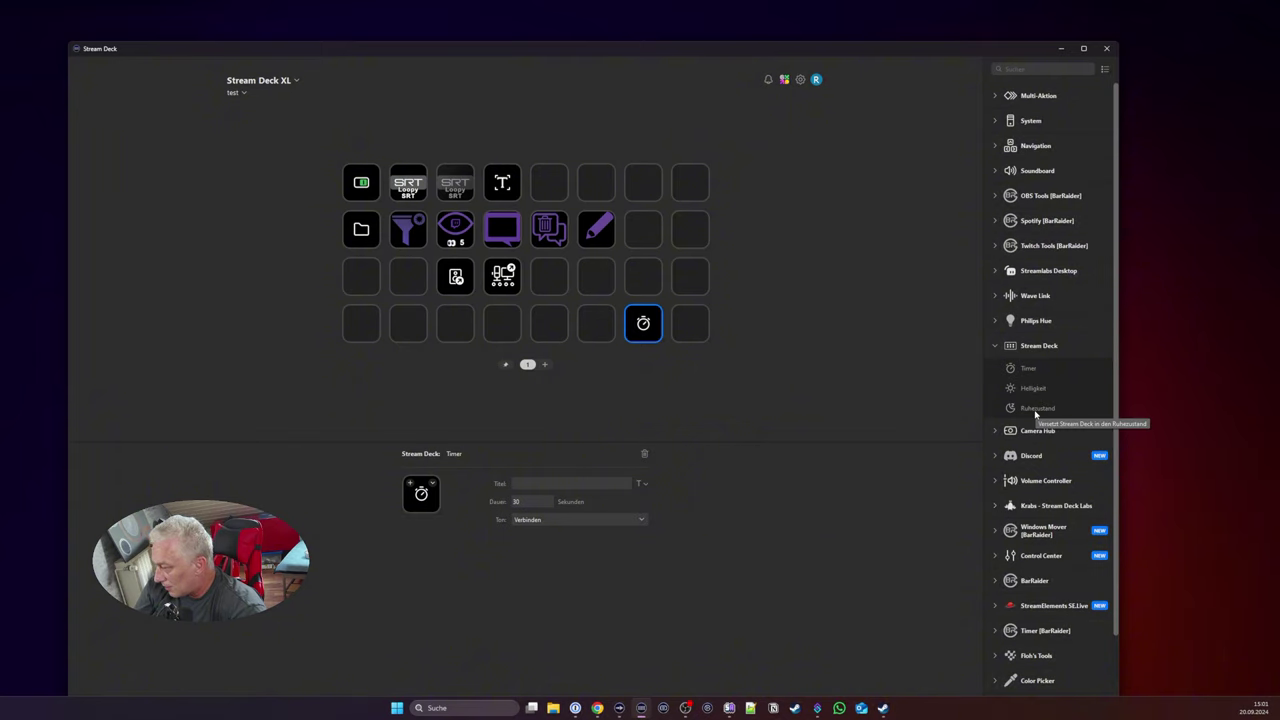
pyautogui.moveTo(1030, 389); pyautogui.dragTo(597, 326)
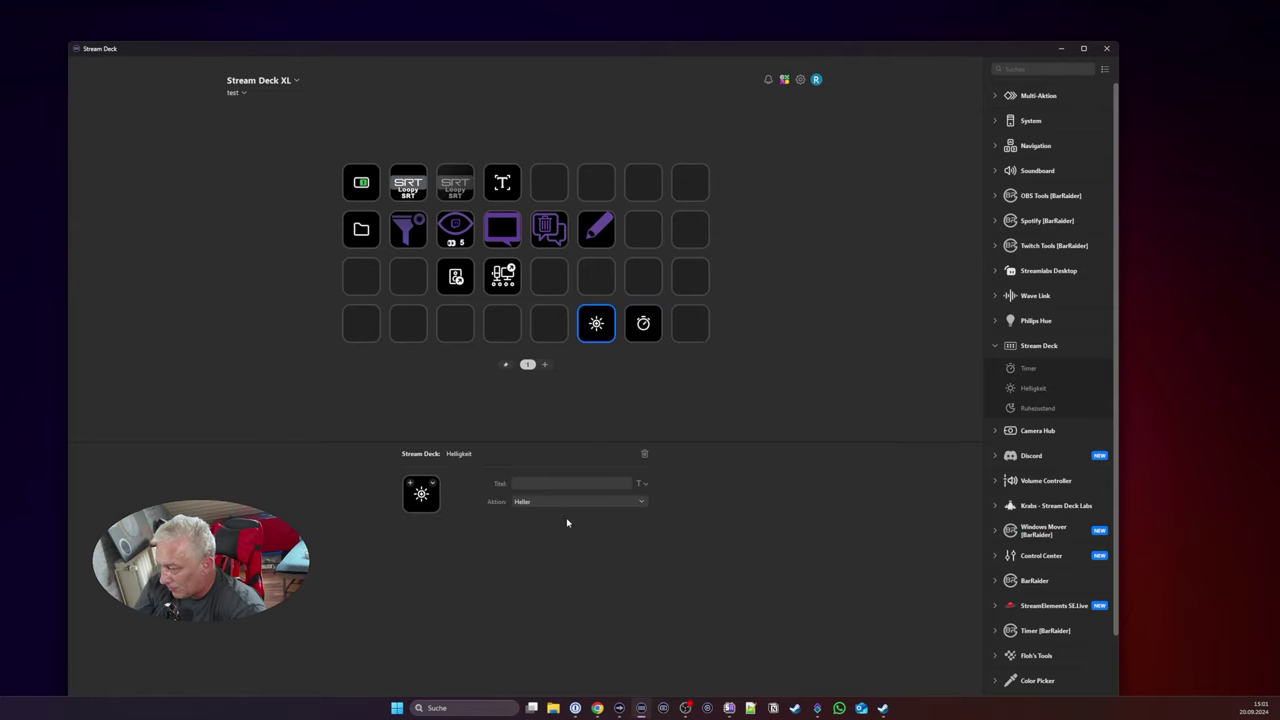
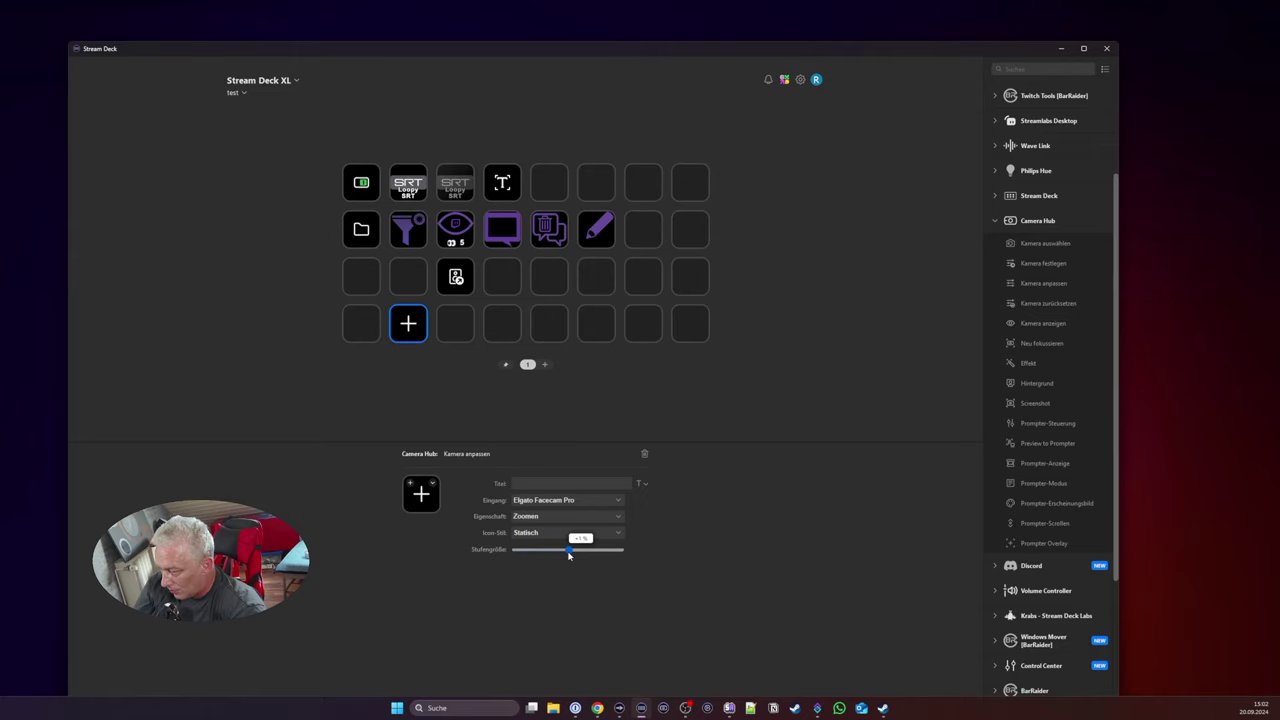
# Step: Increase the existing zoom key's positive step size and add a Kamera anpassen key beside it, set to Zoomen with a negative step size
pyautogui.moveTo(569, 555); pyautogui.dragTo(578, 556)
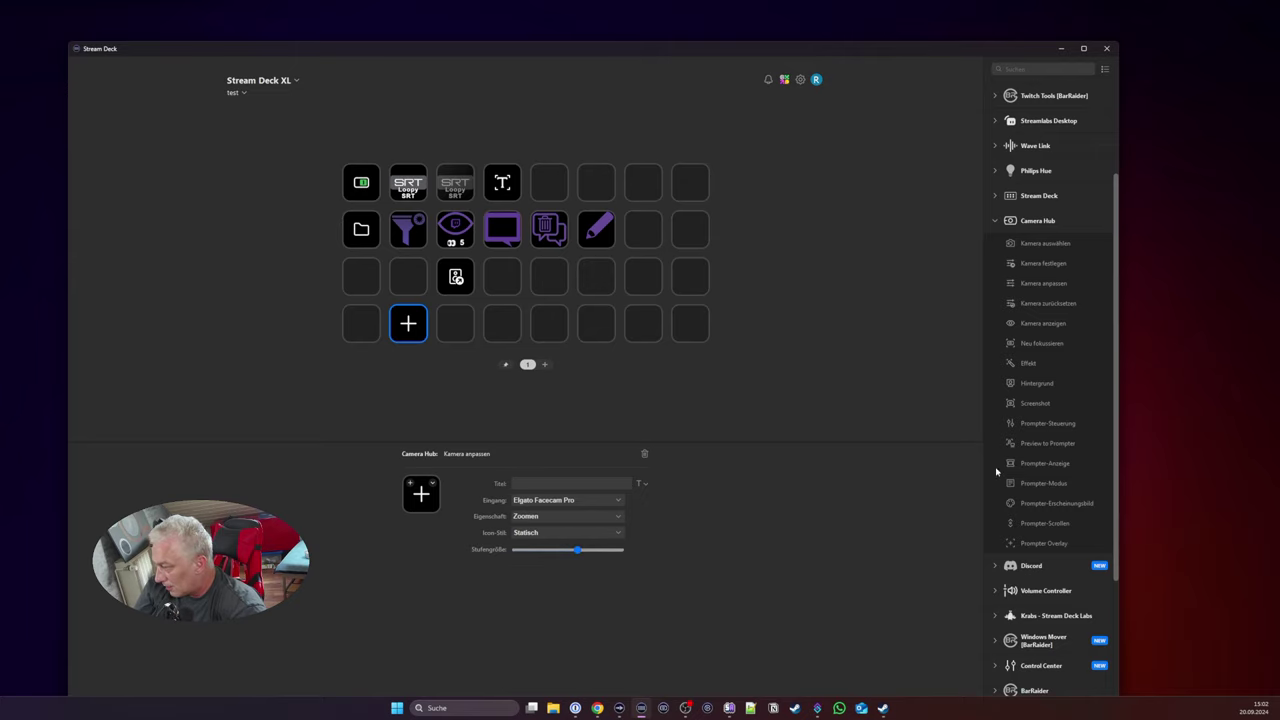
pyautogui.click(458, 328)
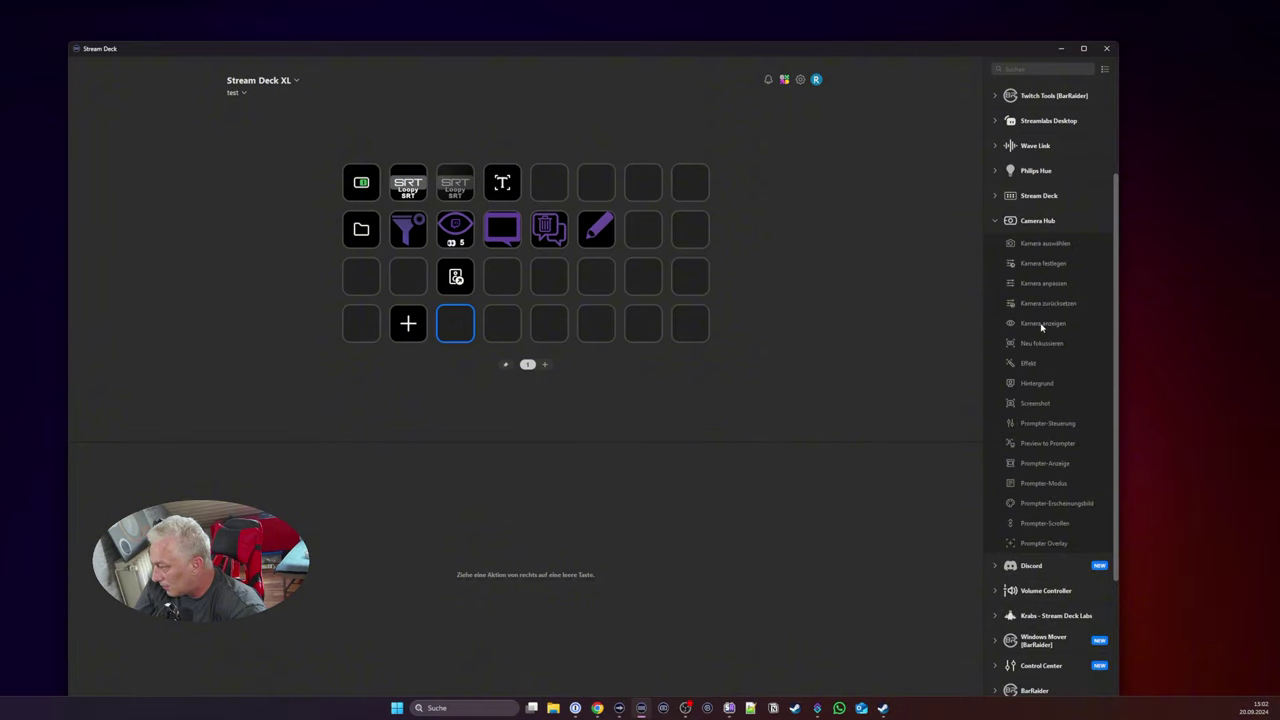
pyautogui.moveTo(1045, 285); pyautogui.dragTo(464, 332)
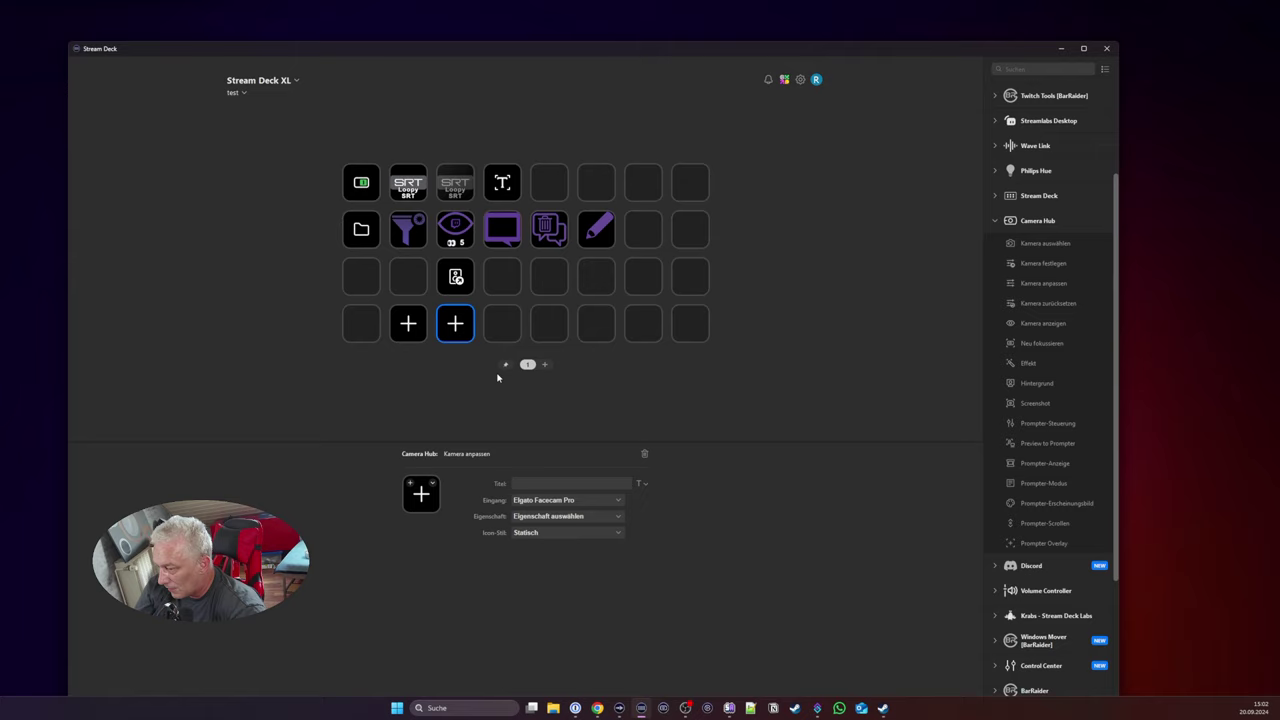
pyautogui.click(563, 517)
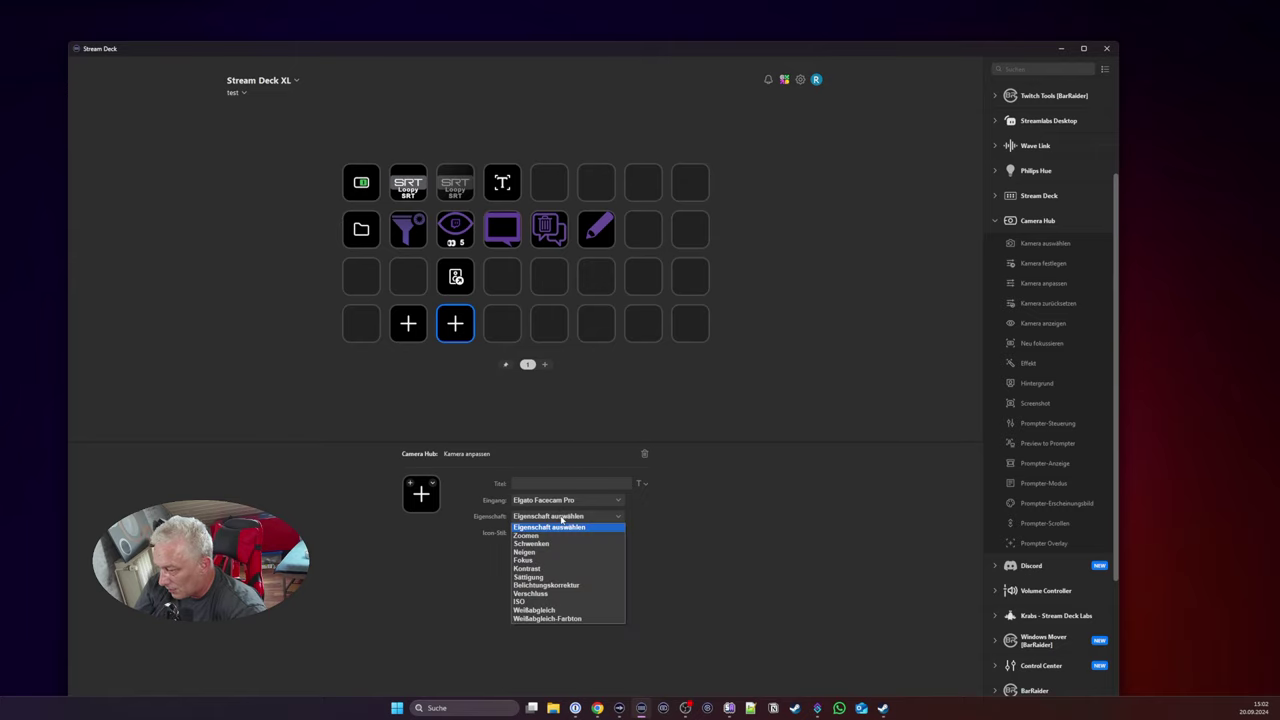
pyautogui.click(560, 535)
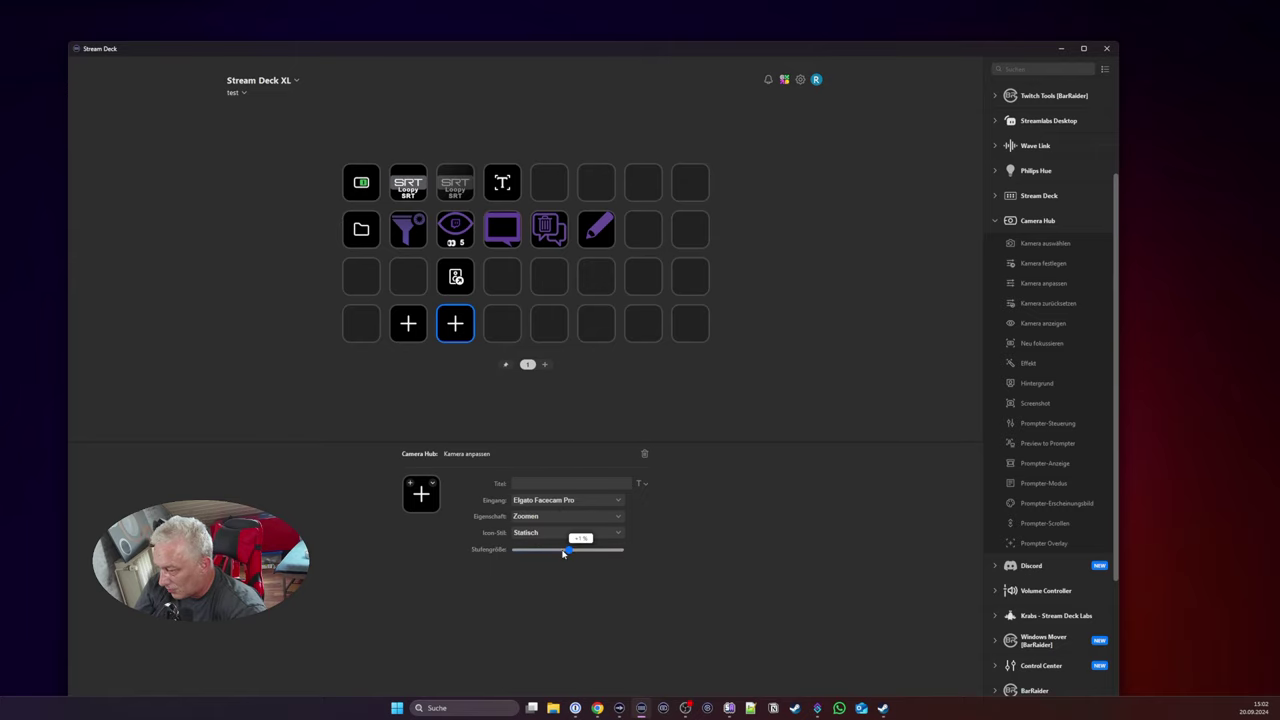
pyautogui.moveTo(566, 549); pyautogui.dragTo(559, 551)
pyautogui.click(582, 440)
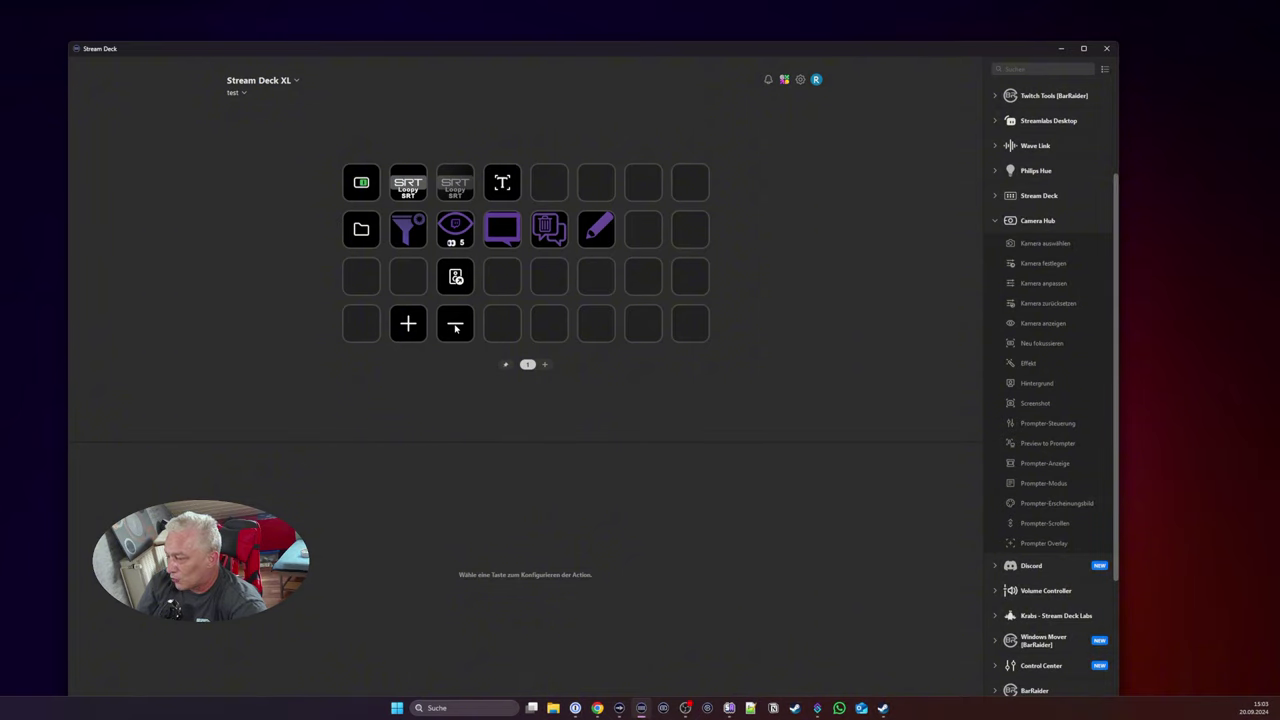
# Step: Delete both Kamera anpassen zoom keys, plus and minus, from the fourth row
pyautogui.click(415, 331)
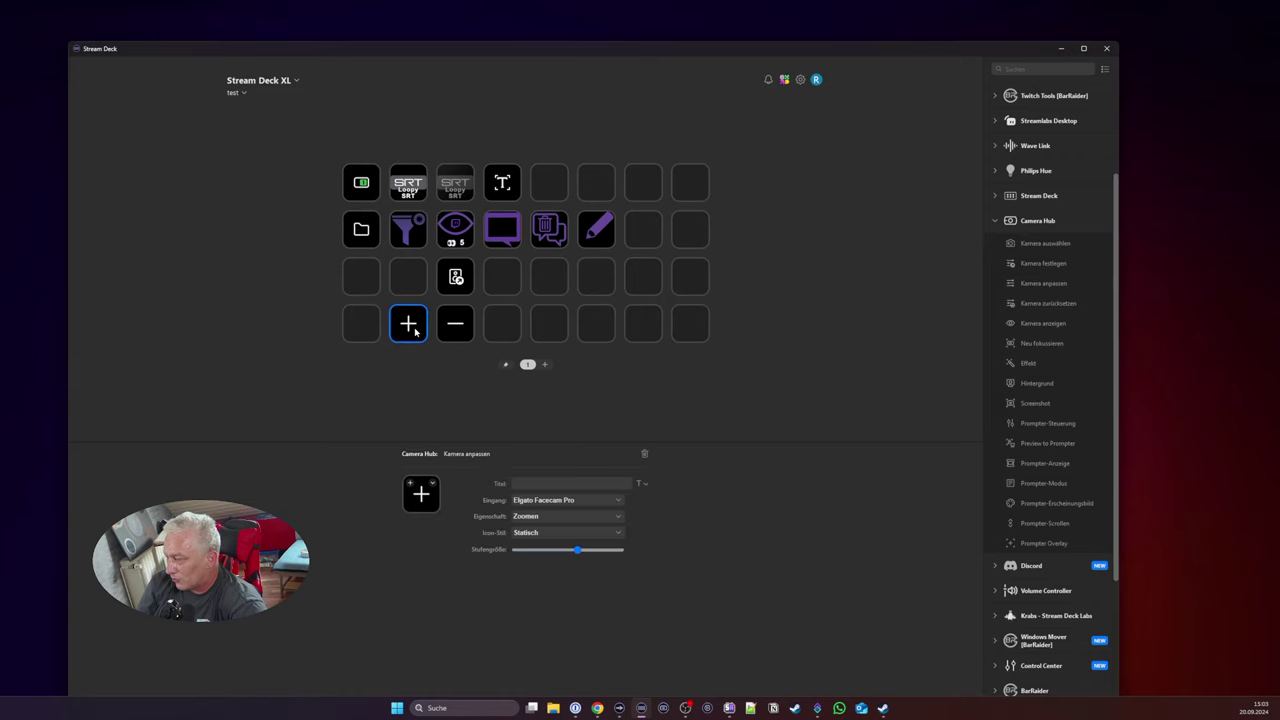
pyautogui.rightClick(417, 330)
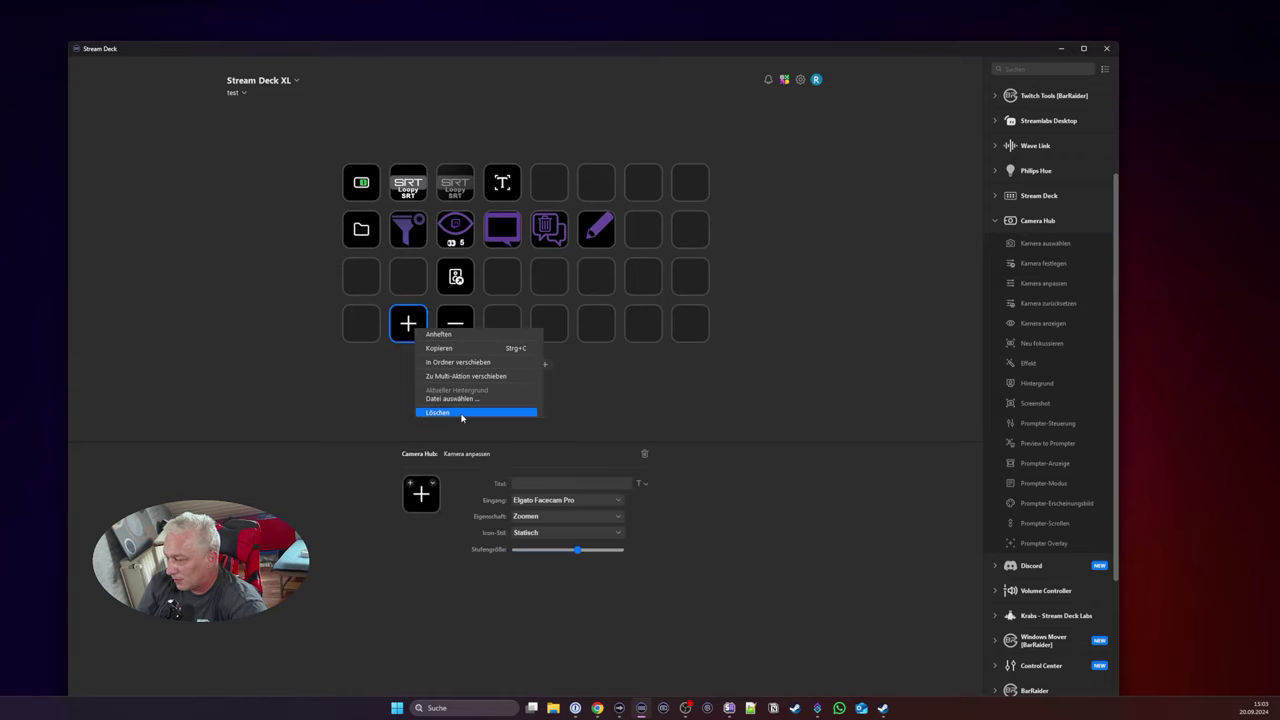
pyautogui.click(460, 413)
pyautogui.click(606, 398)
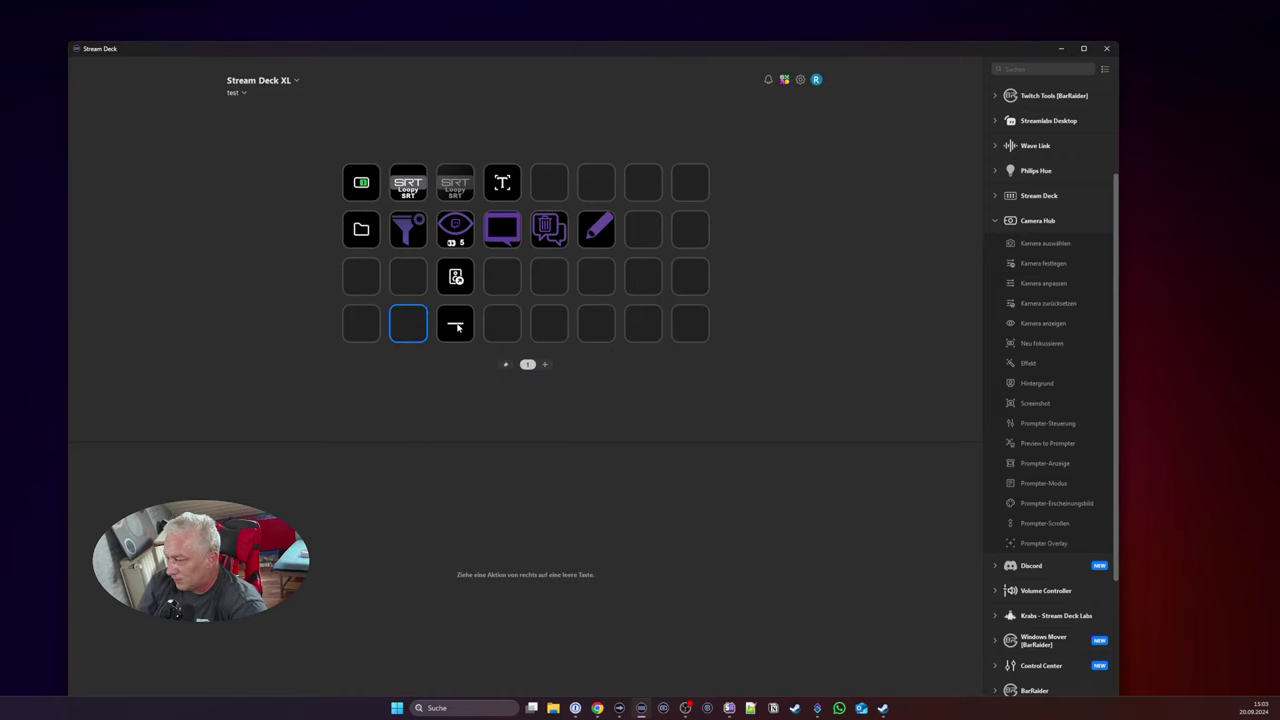
pyautogui.rightClick(457, 323)
pyautogui.click(497, 406)
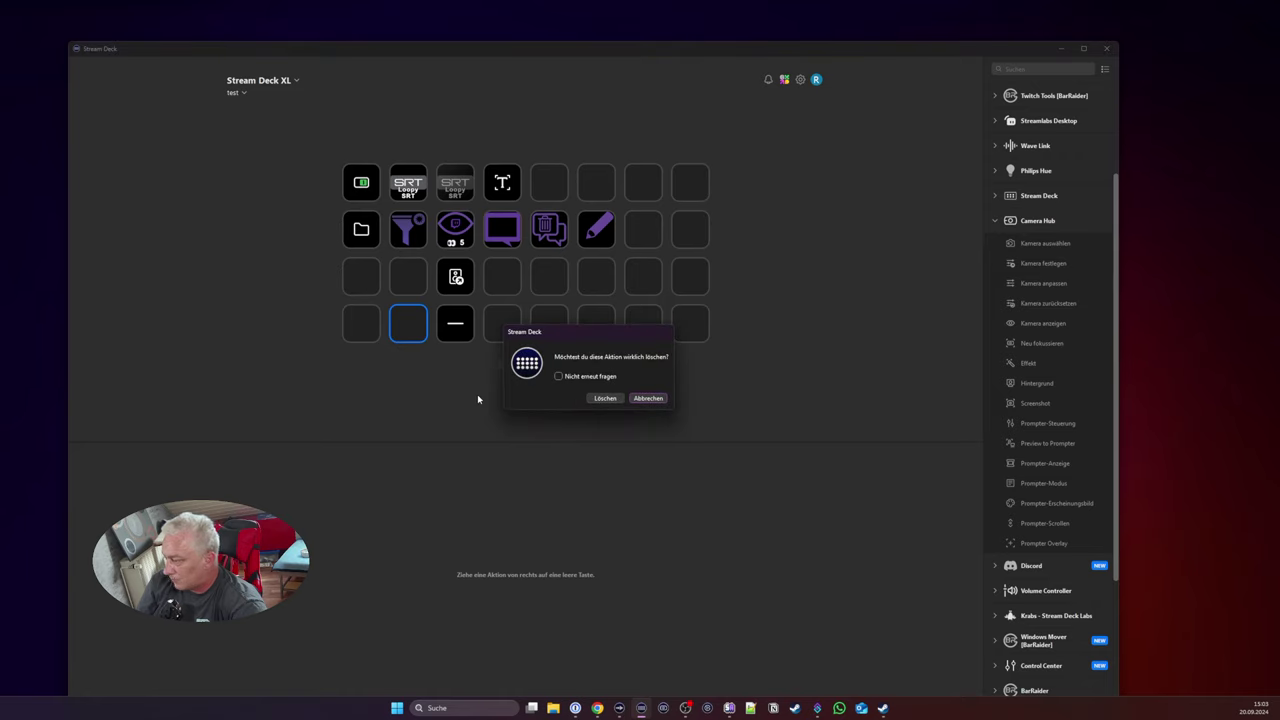
pyautogui.click(605, 398)
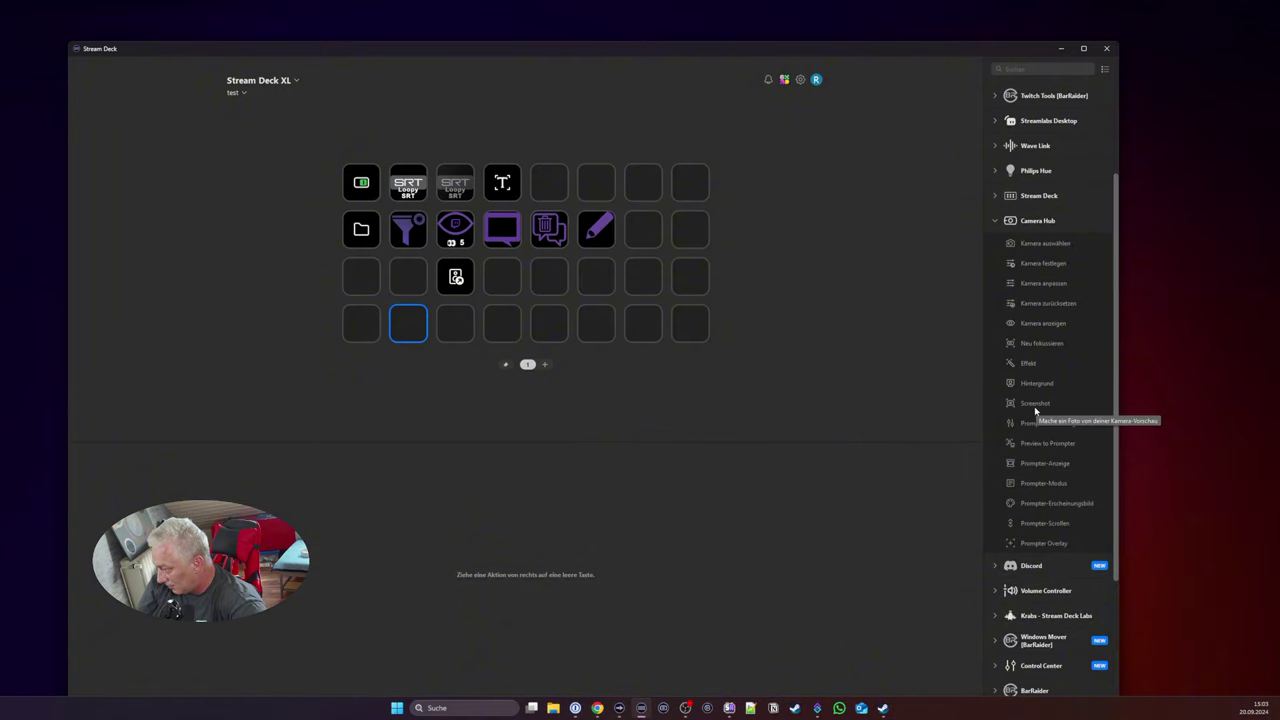
# Step: Place Camera Hub's Screenshot action on the fourth row's third key, look at its settings and delete it
pyautogui.moveTo(1034, 405); pyautogui.dragTo(468, 333)
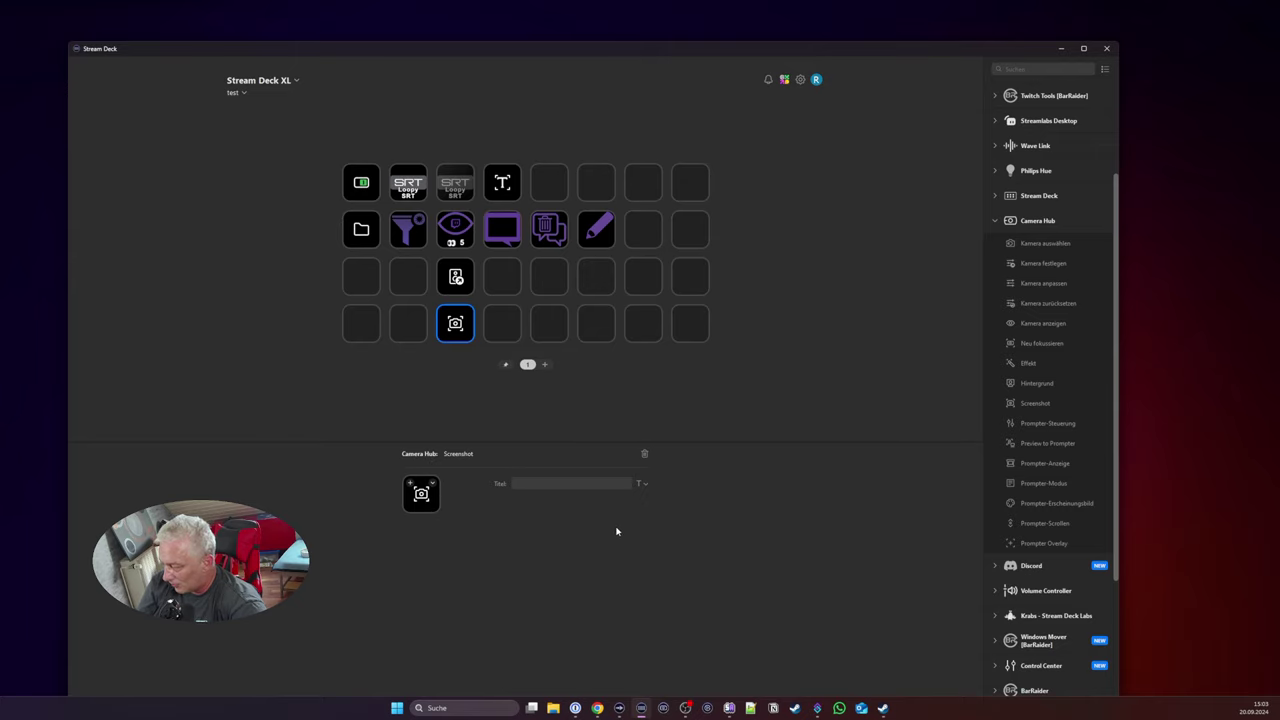
pyautogui.rightClick(458, 323)
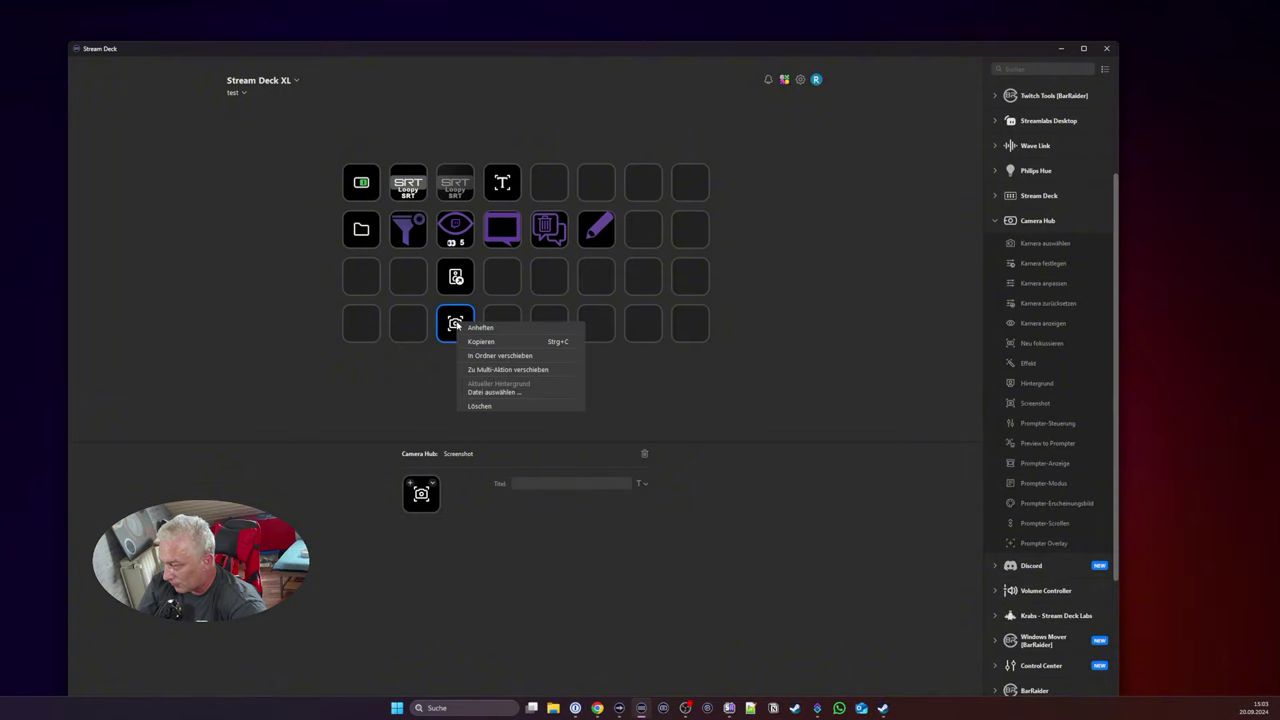
pyautogui.click(490, 407)
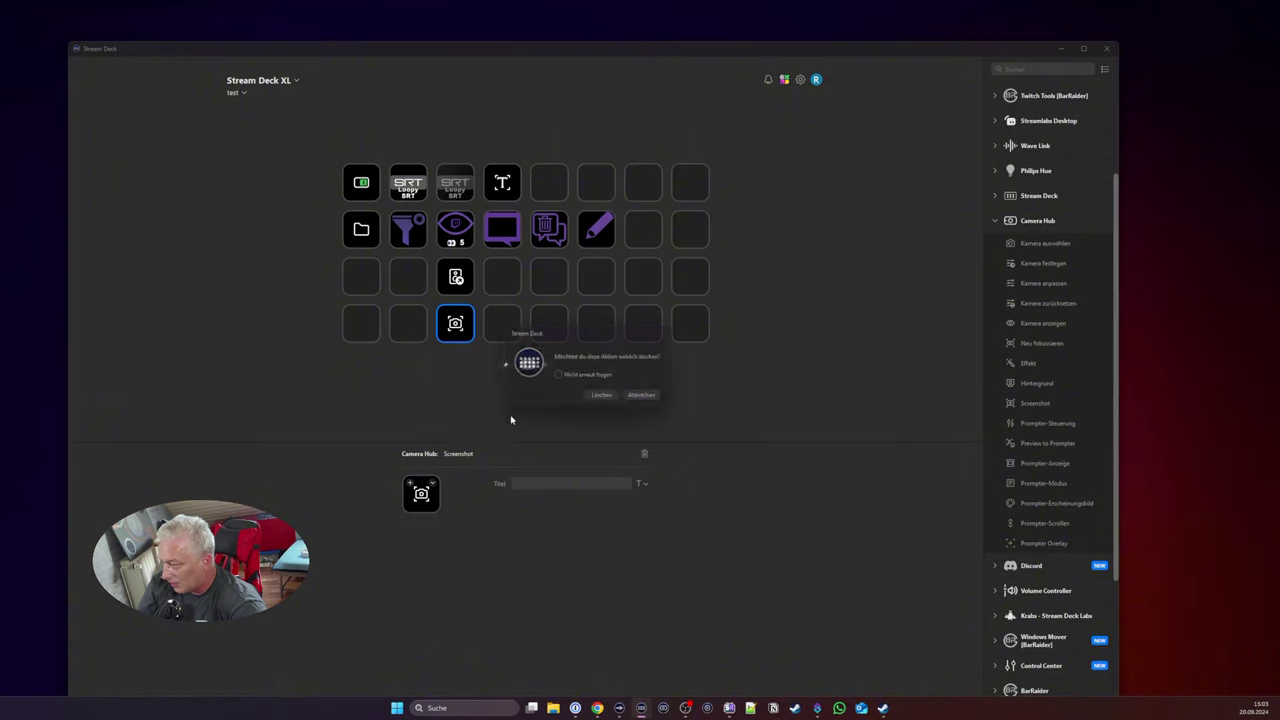
pyautogui.click(601, 395)
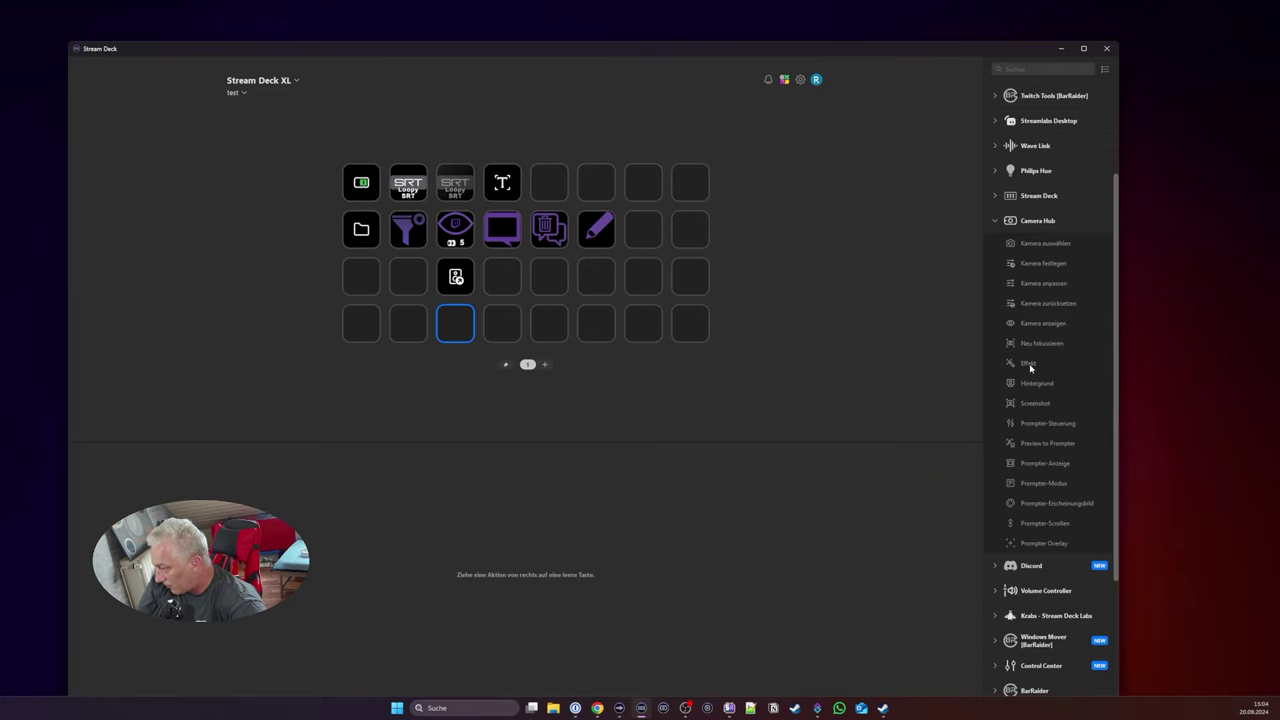
# Step: Place the Effekt action on the fourth row's third key, check its Effekt and Ausrichtung options and remove it
pyautogui.moveTo(1030, 368); pyautogui.dragTo(458, 328)
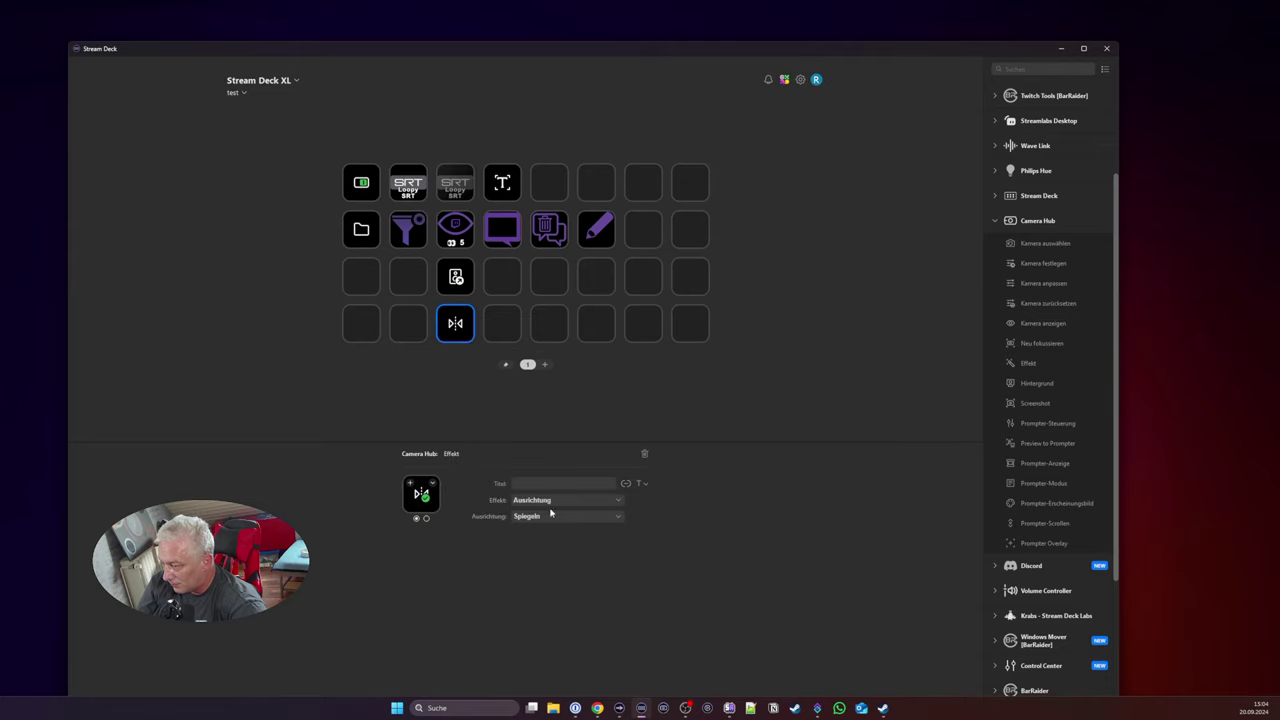
pyautogui.click(550, 501)
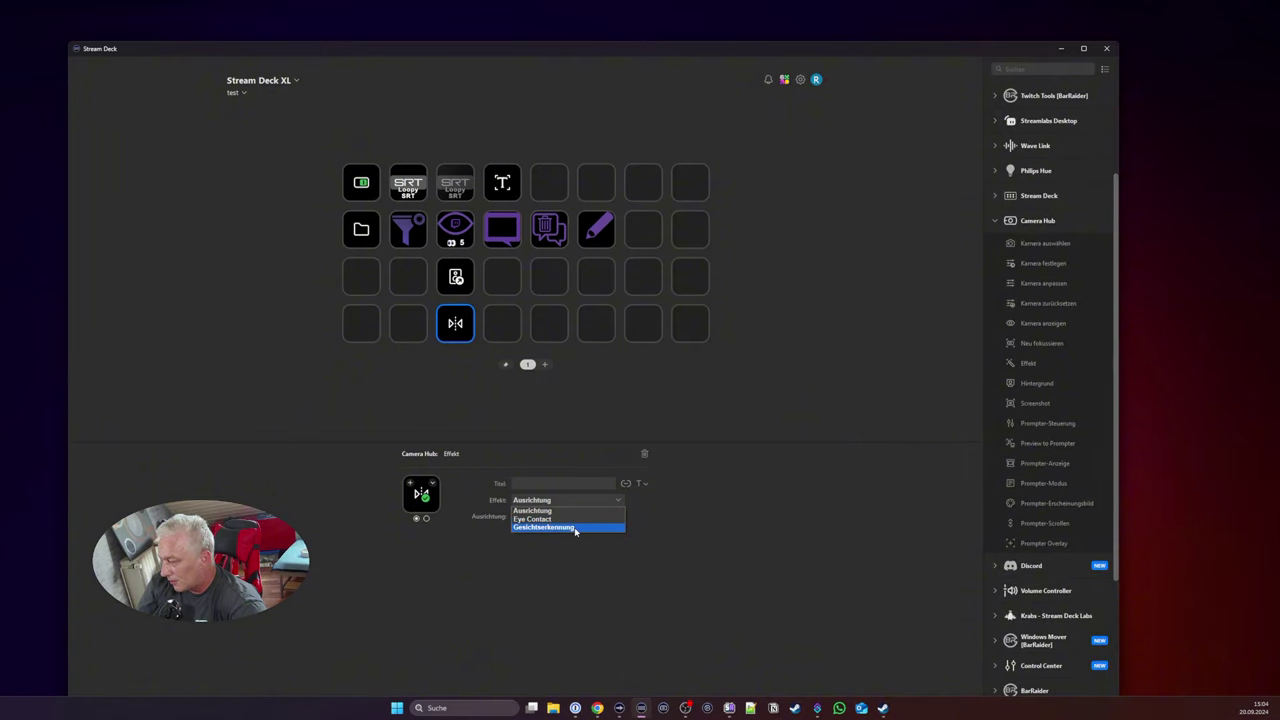
pyautogui.click(595, 553)
pyautogui.click(540, 518)
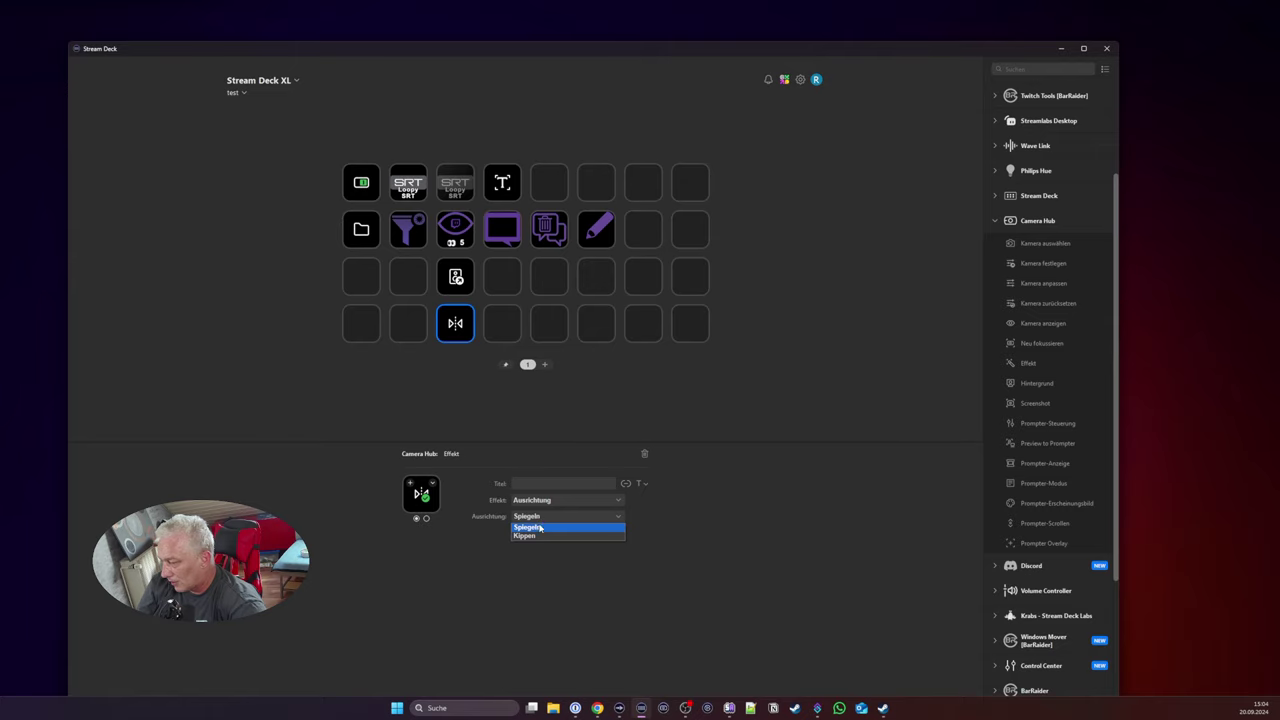
pyautogui.click(687, 534)
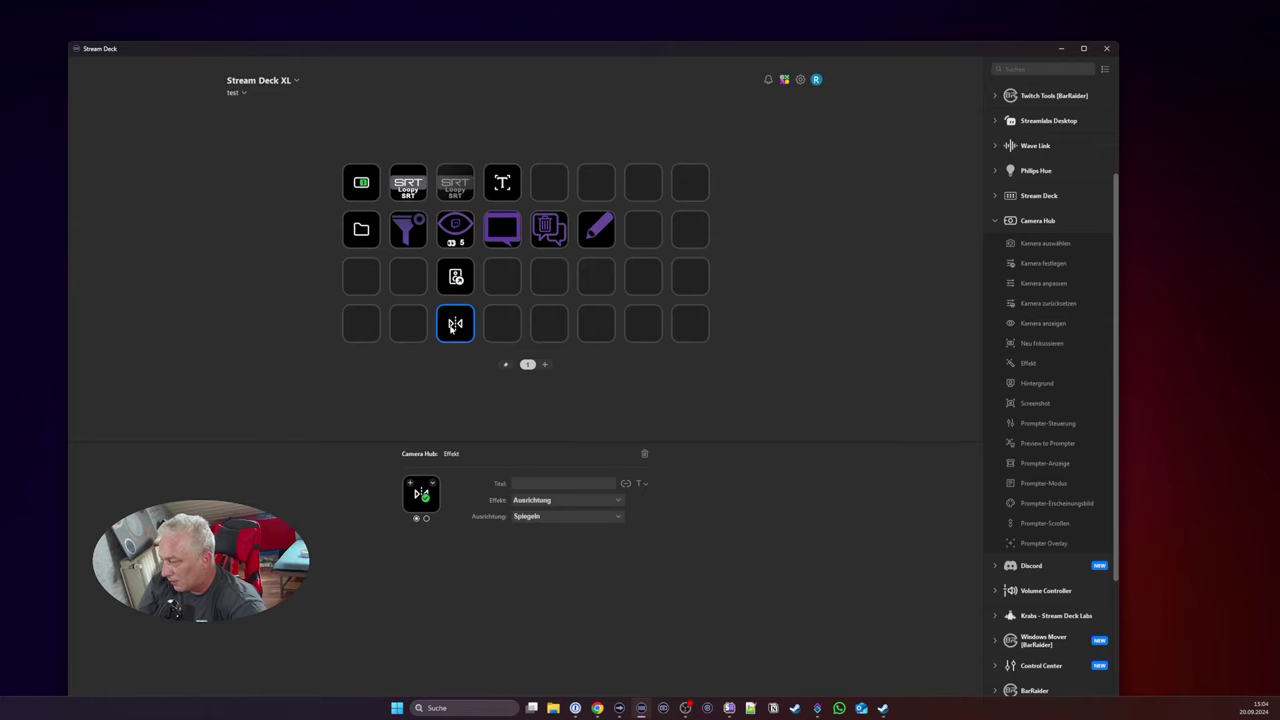
pyautogui.click(644, 453)
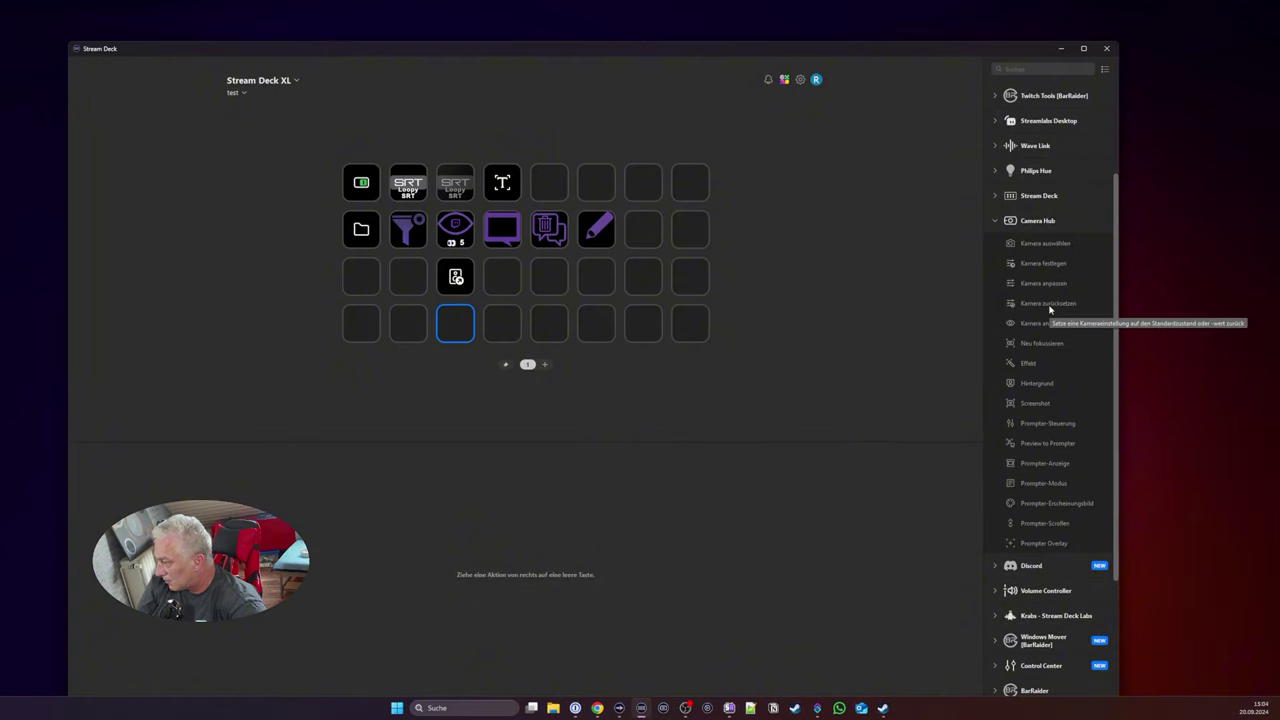
# Step: Collapse the Camera Hub group and expand Discord to look through its actions
pyautogui.scroll(-2, 1057, 481)
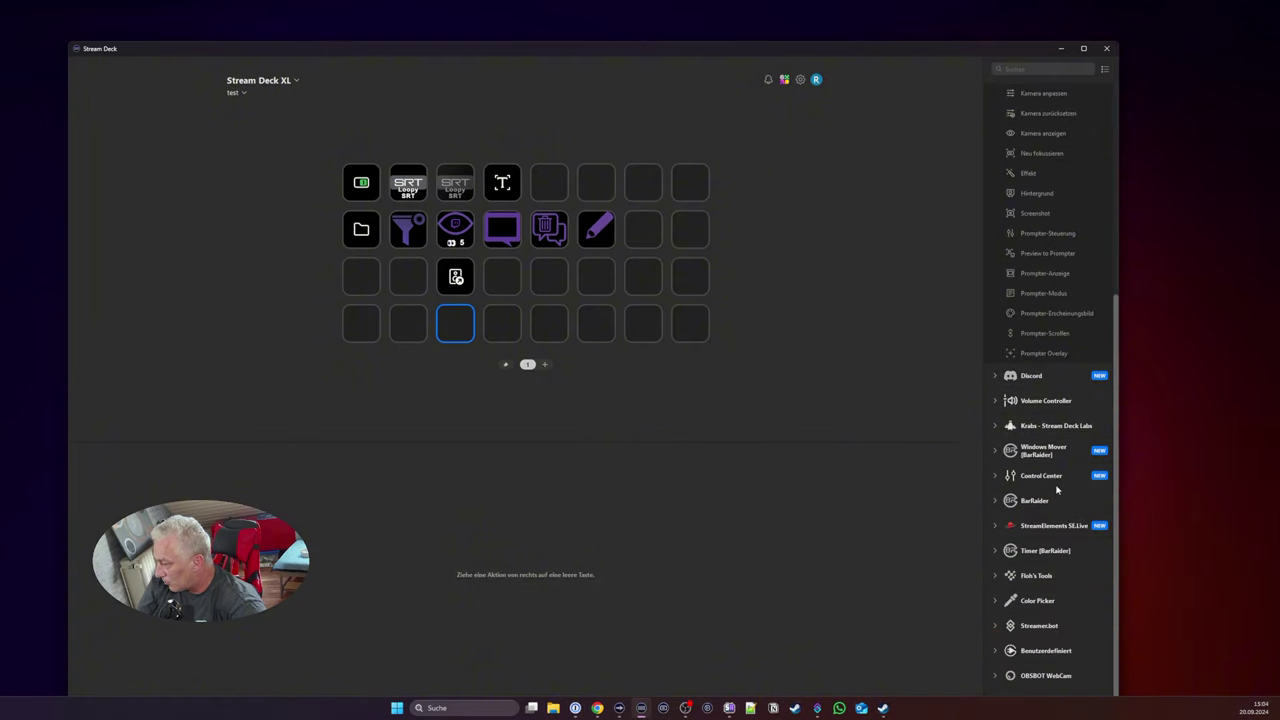
pyautogui.scroll(3, 1055, 480)
pyautogui.click(996, 328)
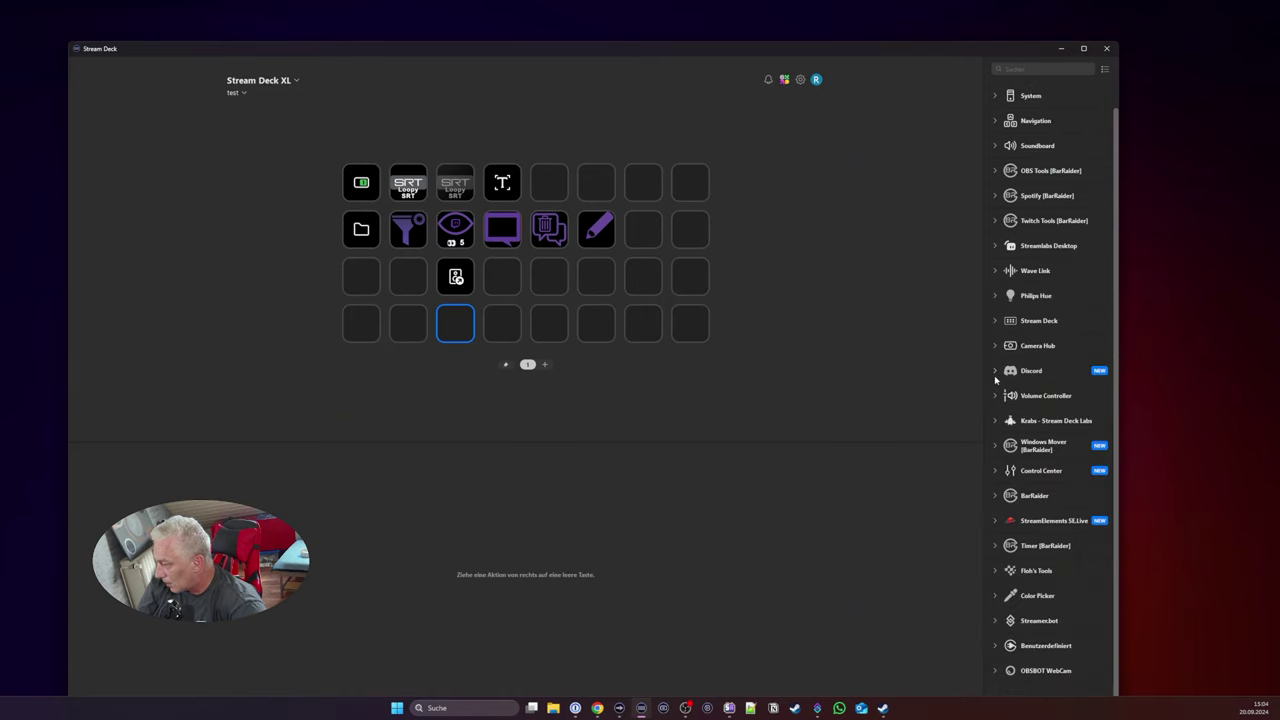
pyautogui.click(994, 373)
pyautogui.scroll(-3, 985, 511)
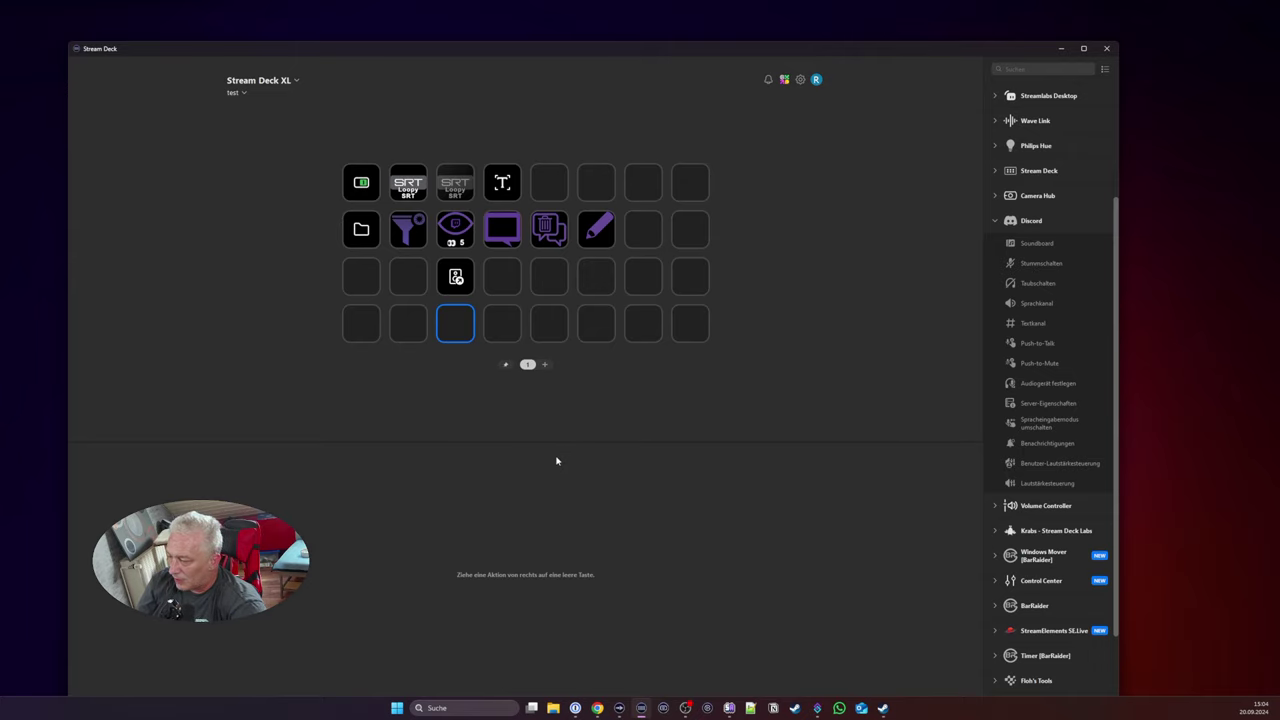
# Step: Switch to the Elgato Marketplace in the browser and look over the Stream Deck plugins
pyautogui.click(787, 83)
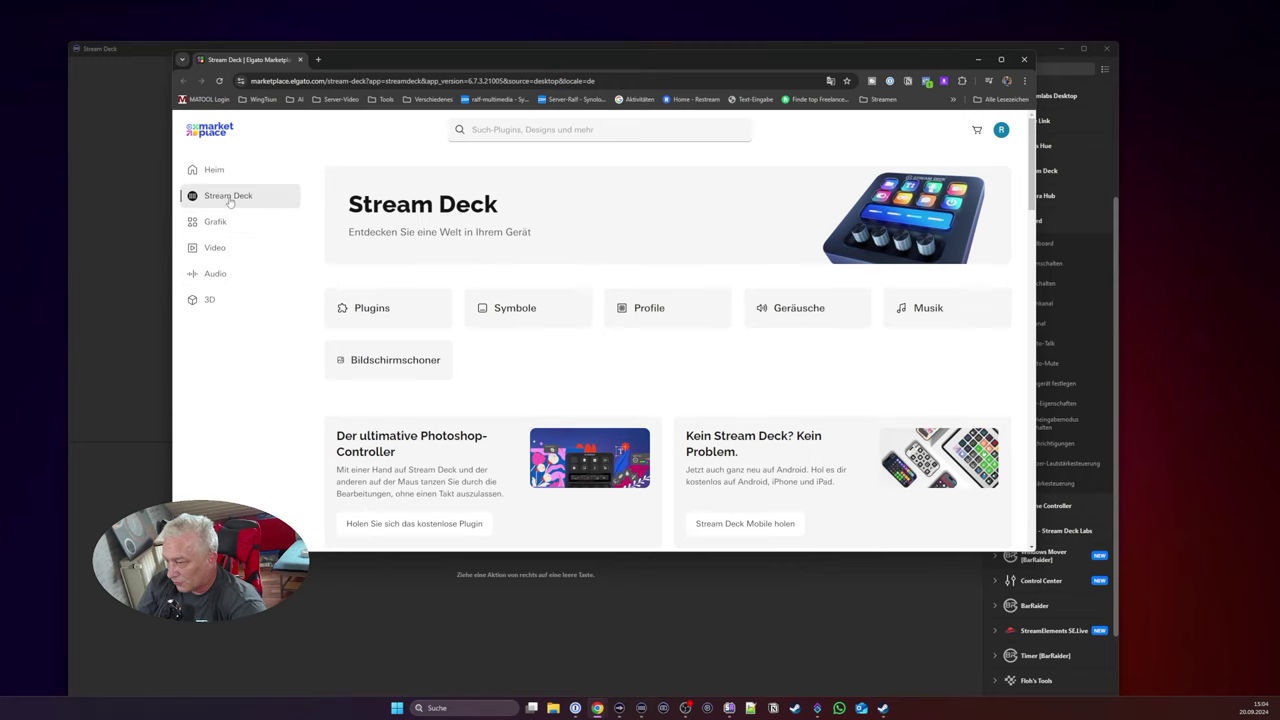
pyautogui.click(384, 309)
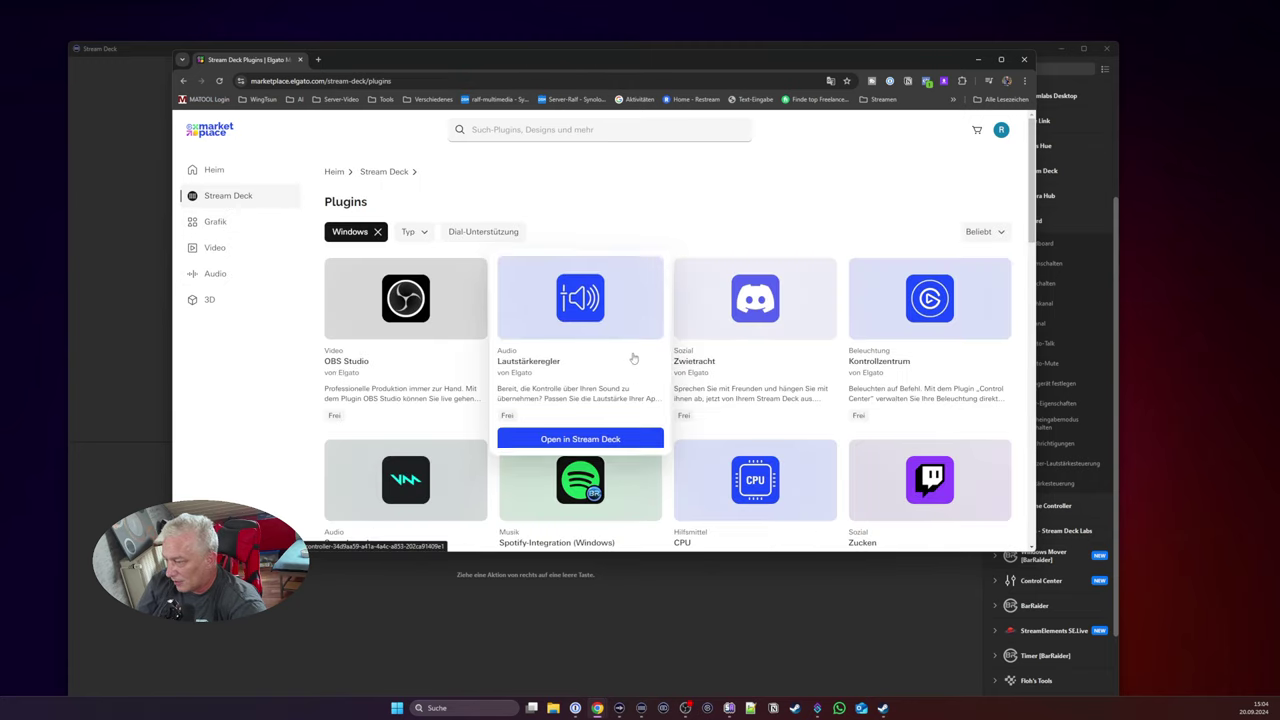
pyautogui.scroll(-1, 770, 357)
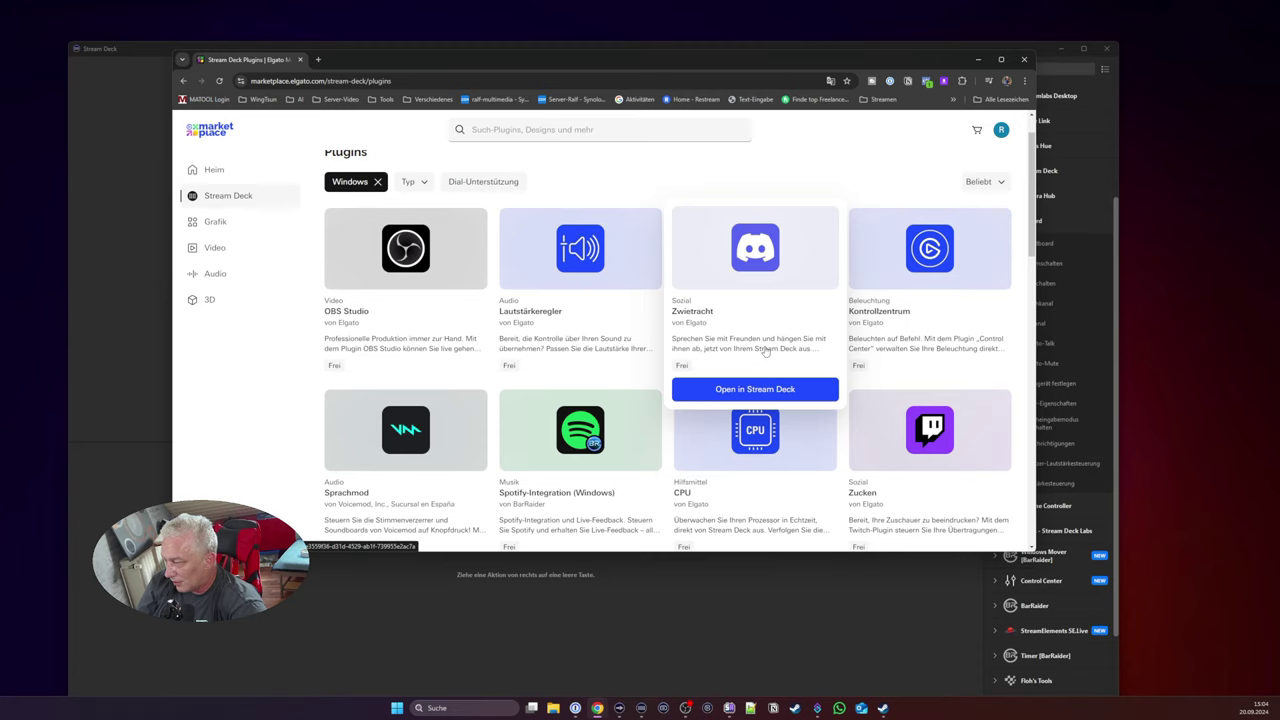
pyautogui.scroll(1, 755, 358)
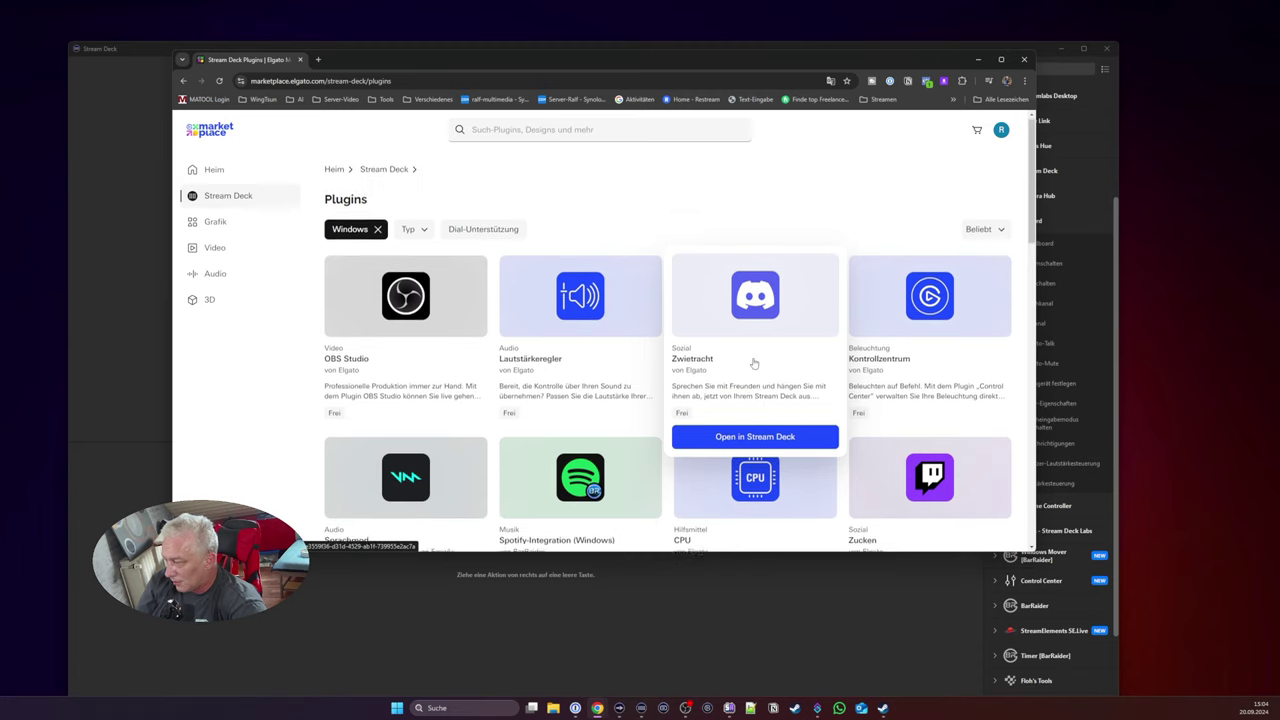
# Step: Search the marketplace for "discord" and look through the results
pyautogui.click(573, 131)
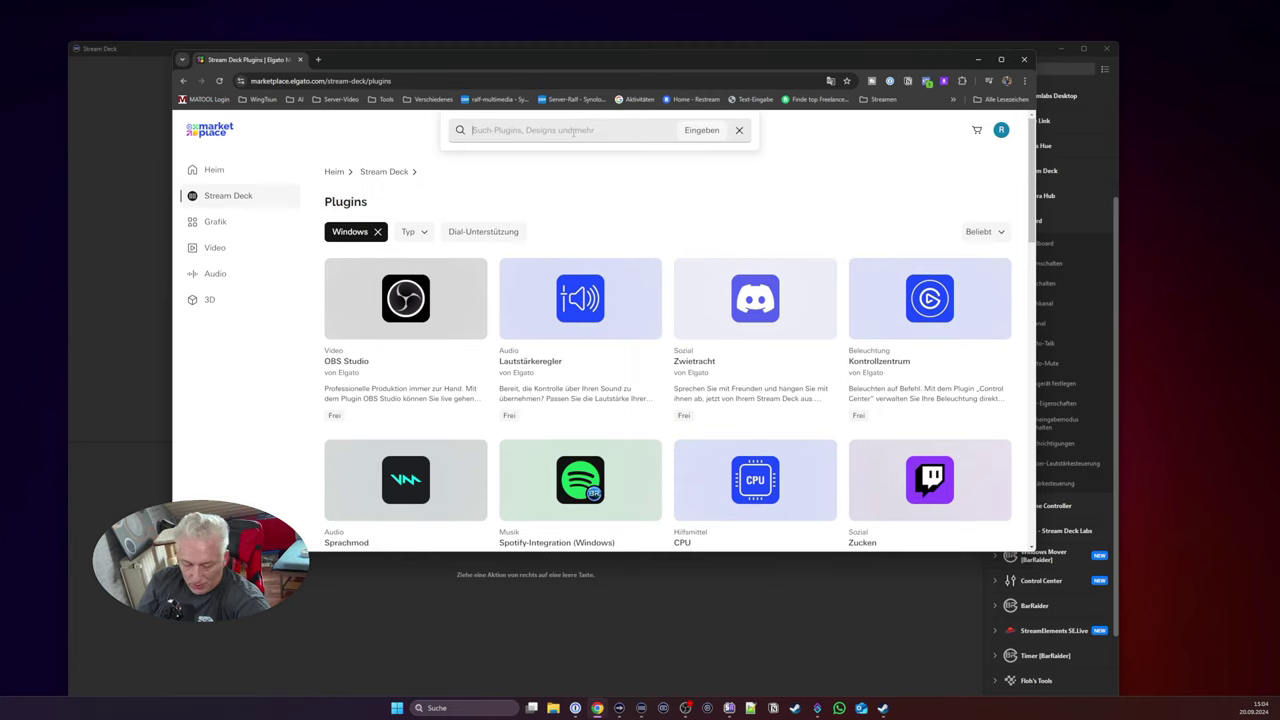
pyautogui.write('discord')
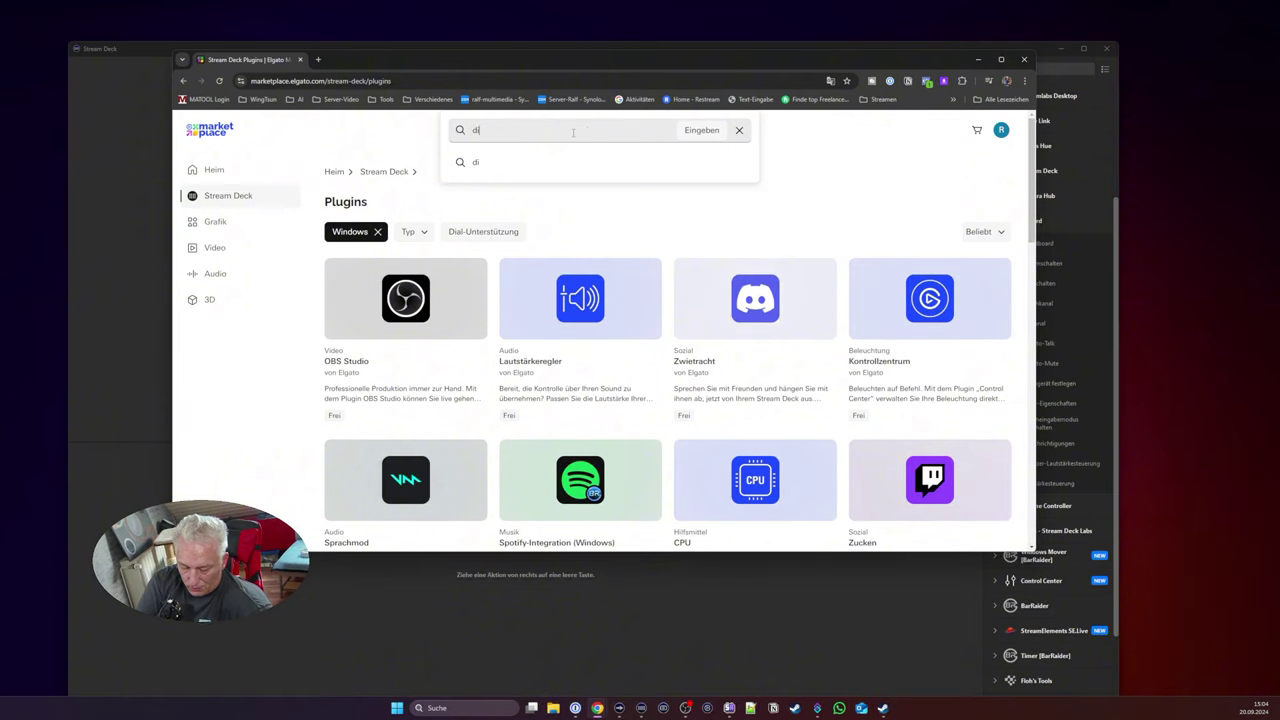
pyautogui.press('Return')
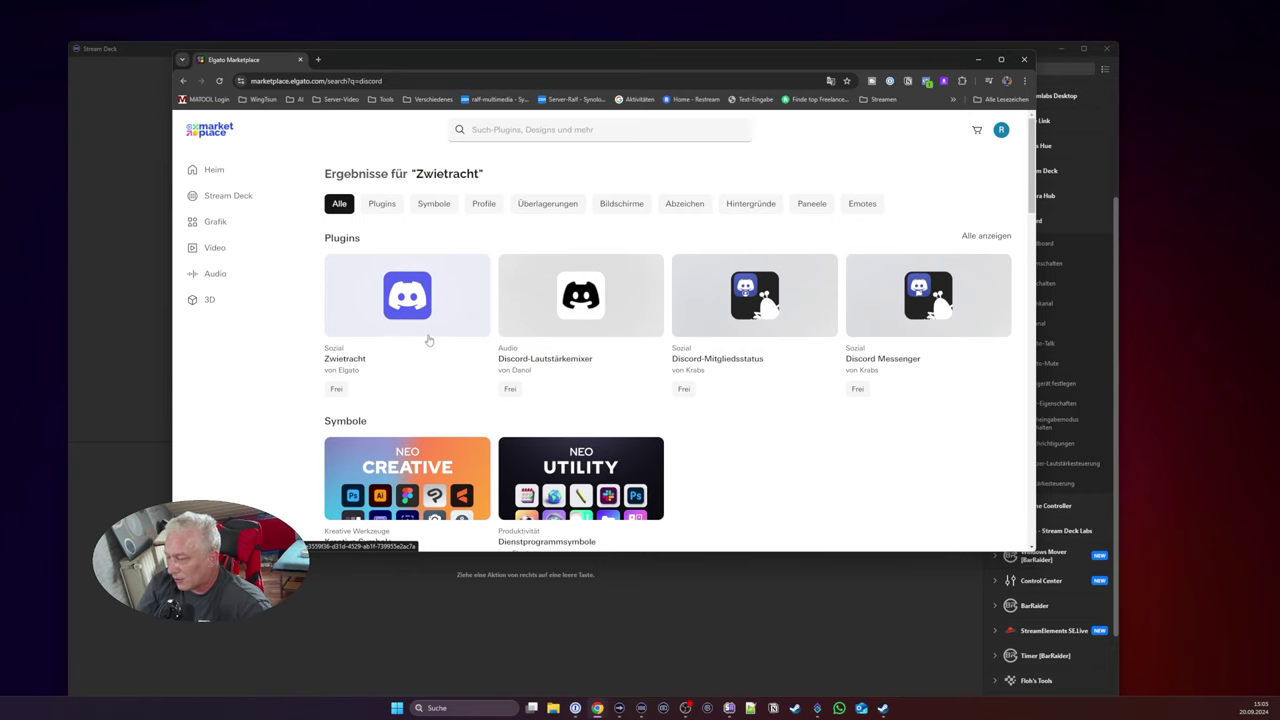
pyautogui.scroll(-1, 429, 342)
pyautogui.scroll(-1, 429, 342)
pyautogui.scroll(2, 410, 313)
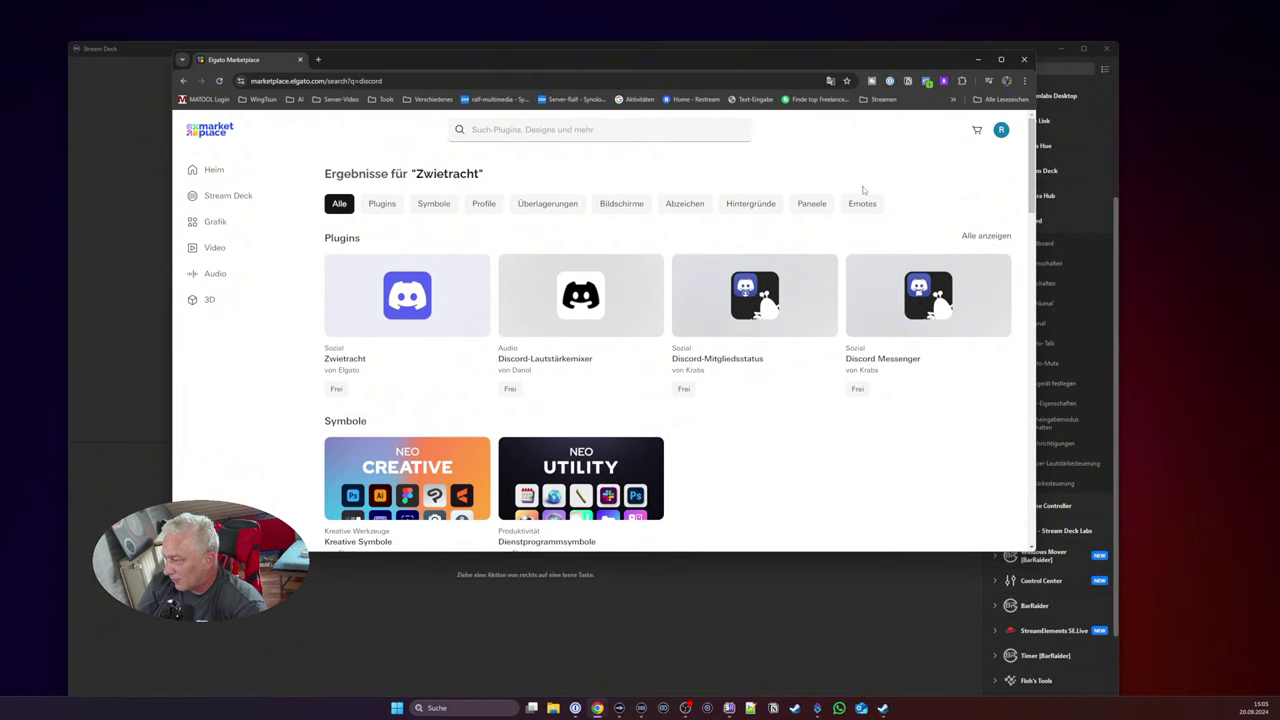
# Step: Open the product page of Elgato's Discord plugin and send the plugin to the Stream Deck app for installation
pyautogui.click(434, 318)
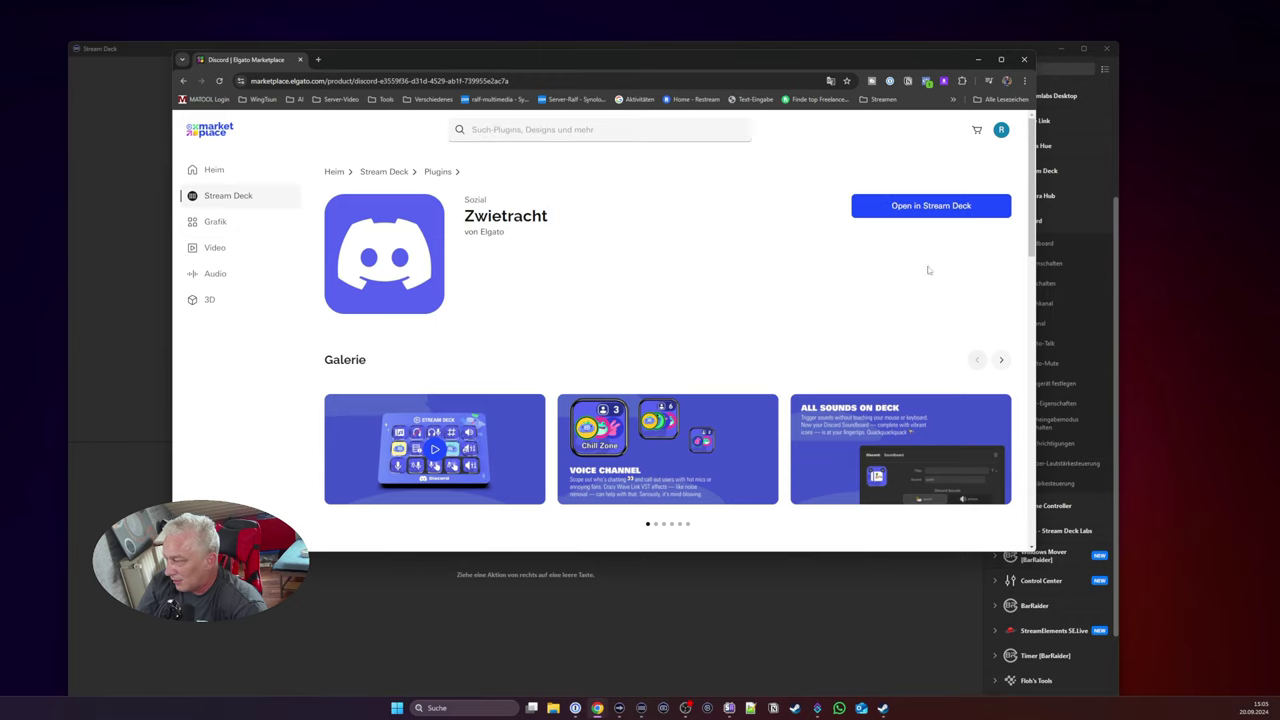
pyautogui.click(940, 210)
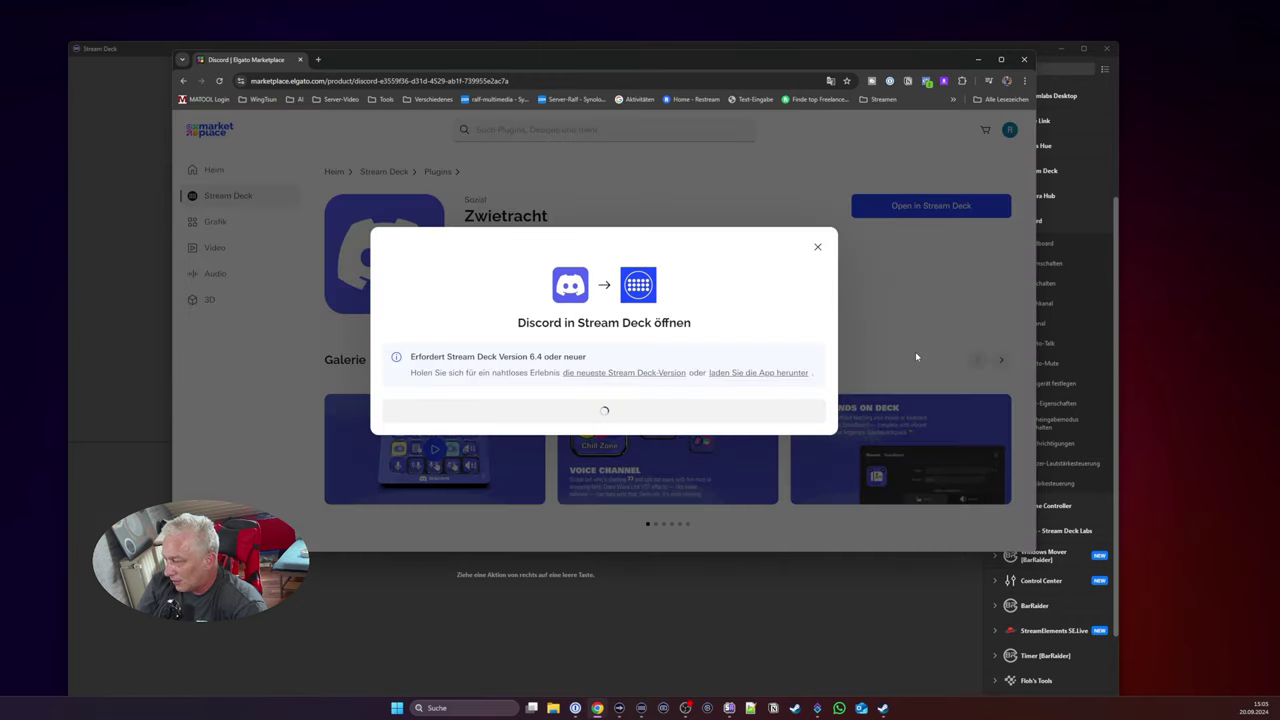
pyautogui.click(618, 188)
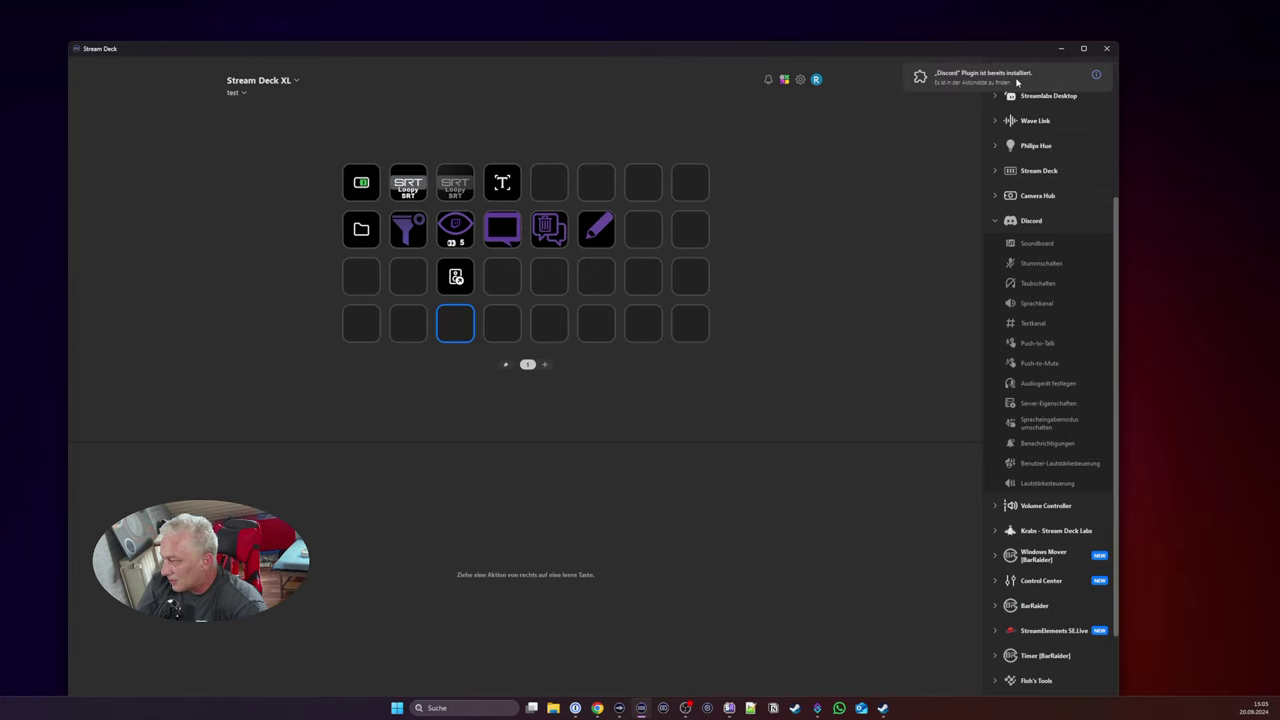
pyautogui.click(943, 333)
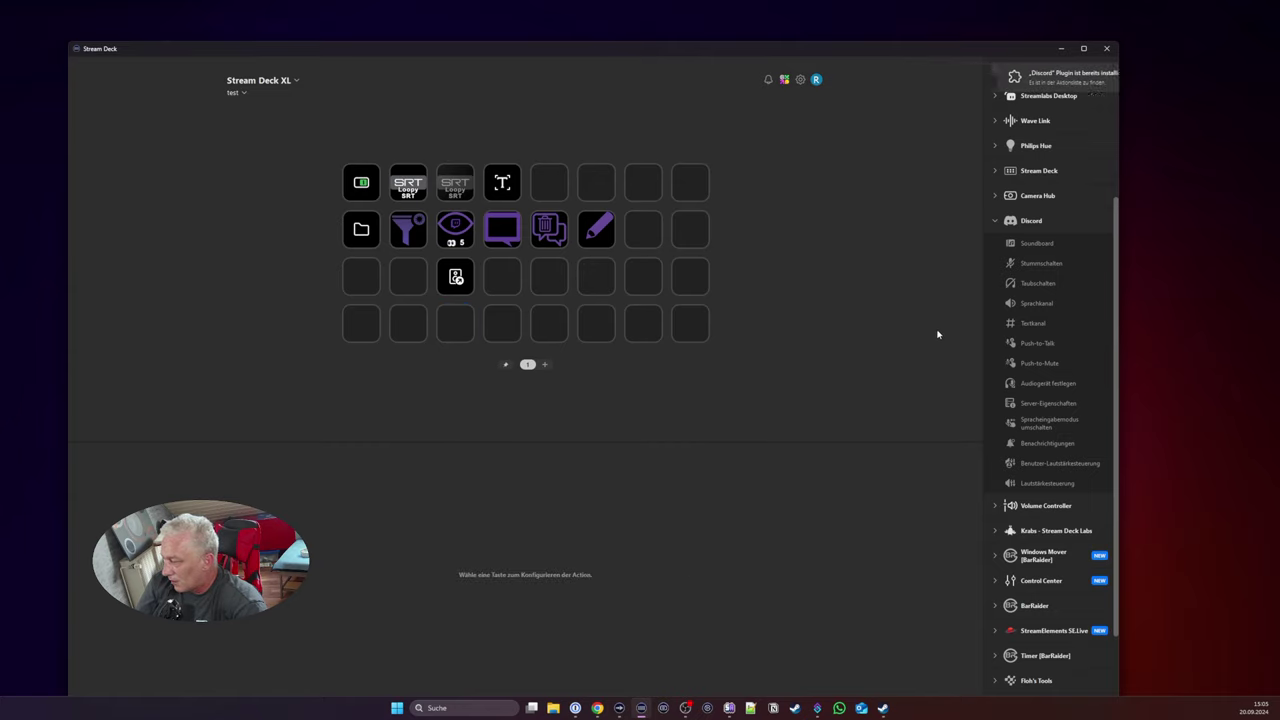
# Step: Switch the device to Stream Deck + and check its profile list
pyautogui.click(229, 91)
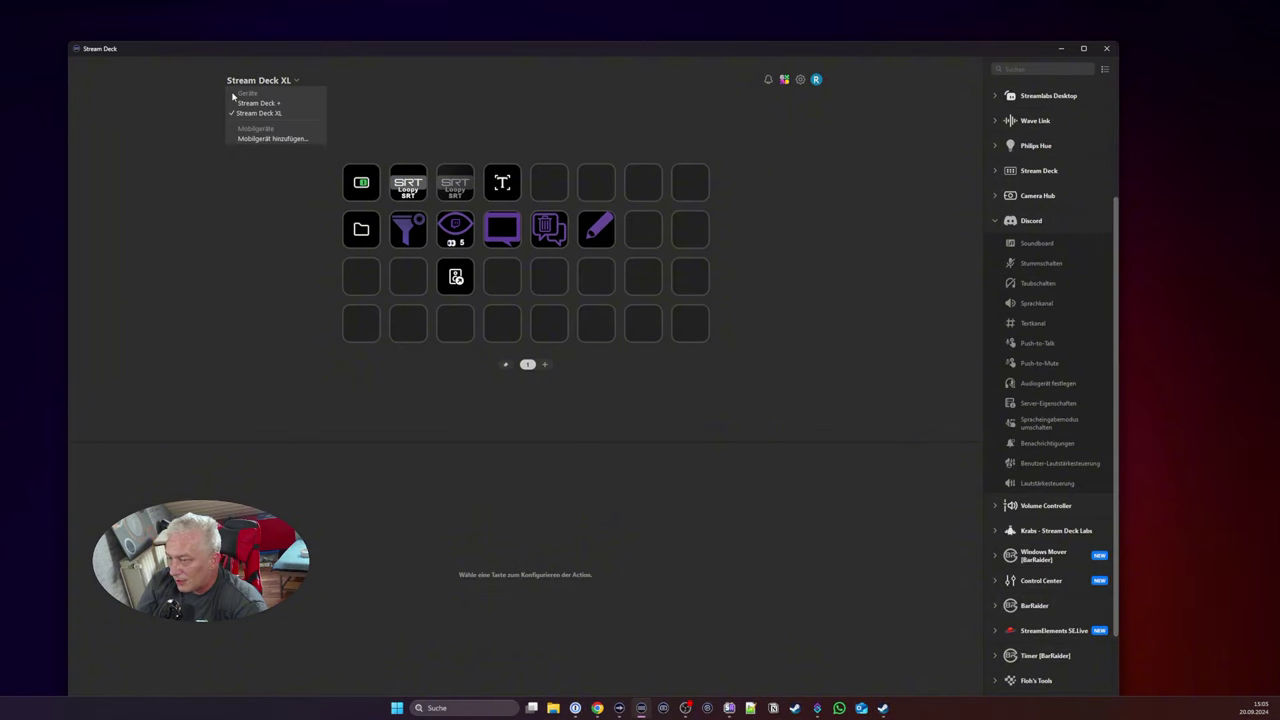
pyautogui.click(251, 107)
pyautogui.click(243, 93)
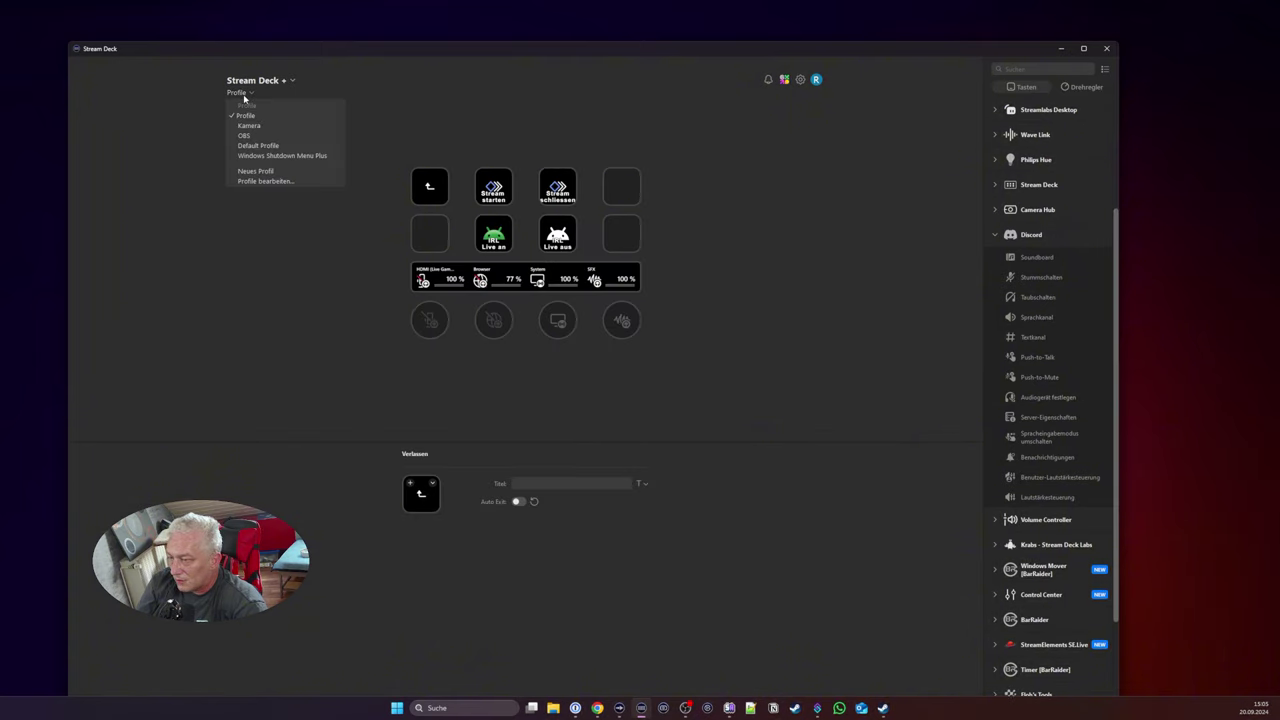
pyautogui.click(287, 96)
pyautogui.click(248, 92)
pyautogui.click(280, 96)
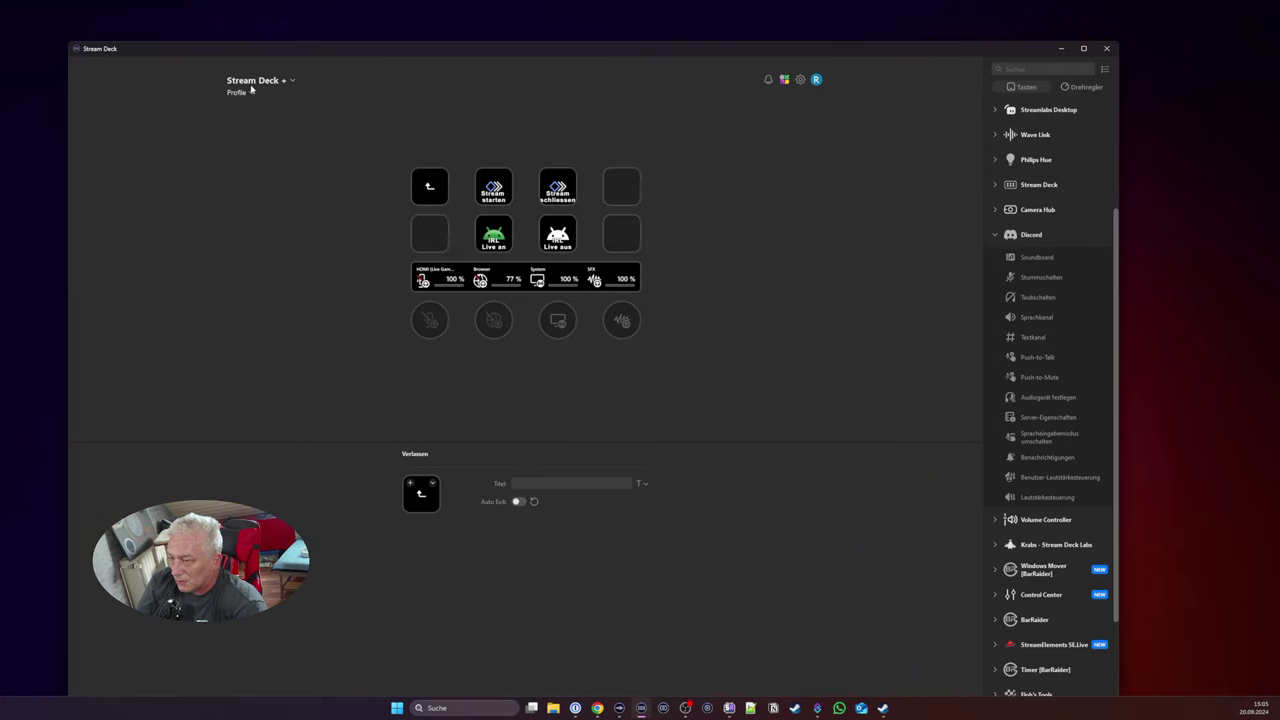
# Step: Switch the device to Stream Deck XL and load the profile Discord Labeled XL Plugin Win
pyautogui.click(251, 84)
pyautogui.click(262, 118)
pyautogui.click(236, 94)
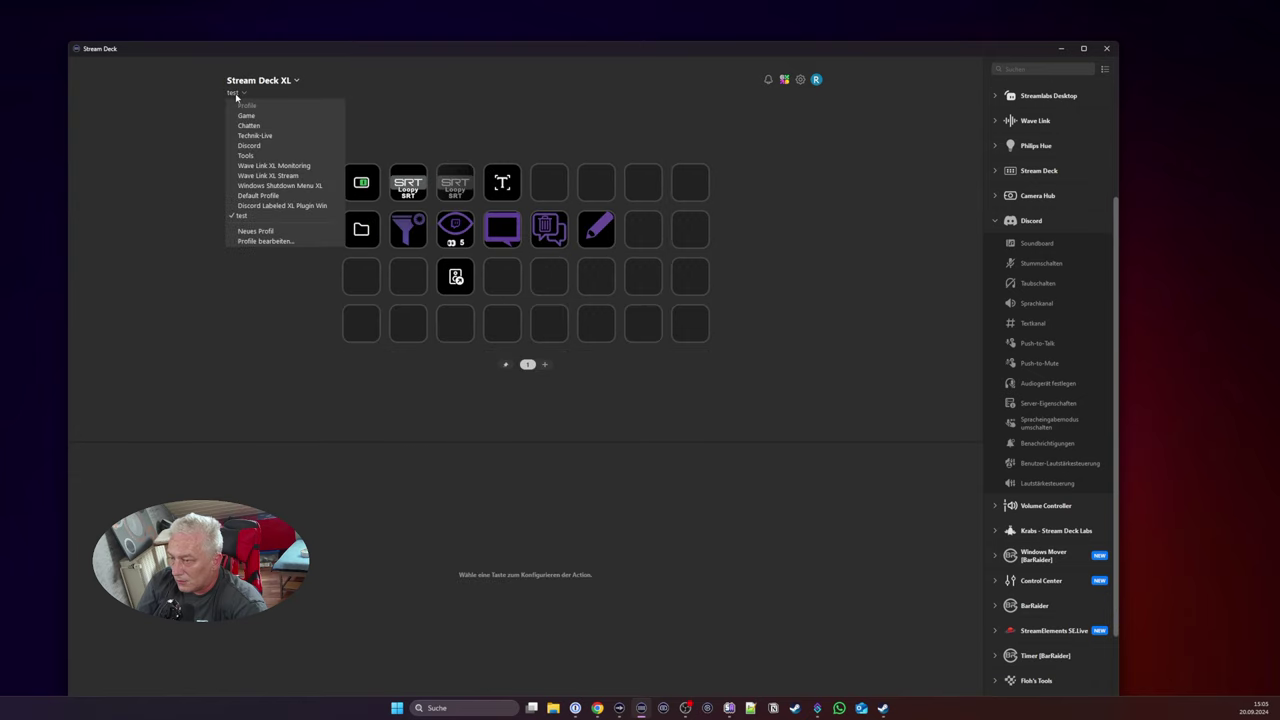
pyautogui.click(268, 206)
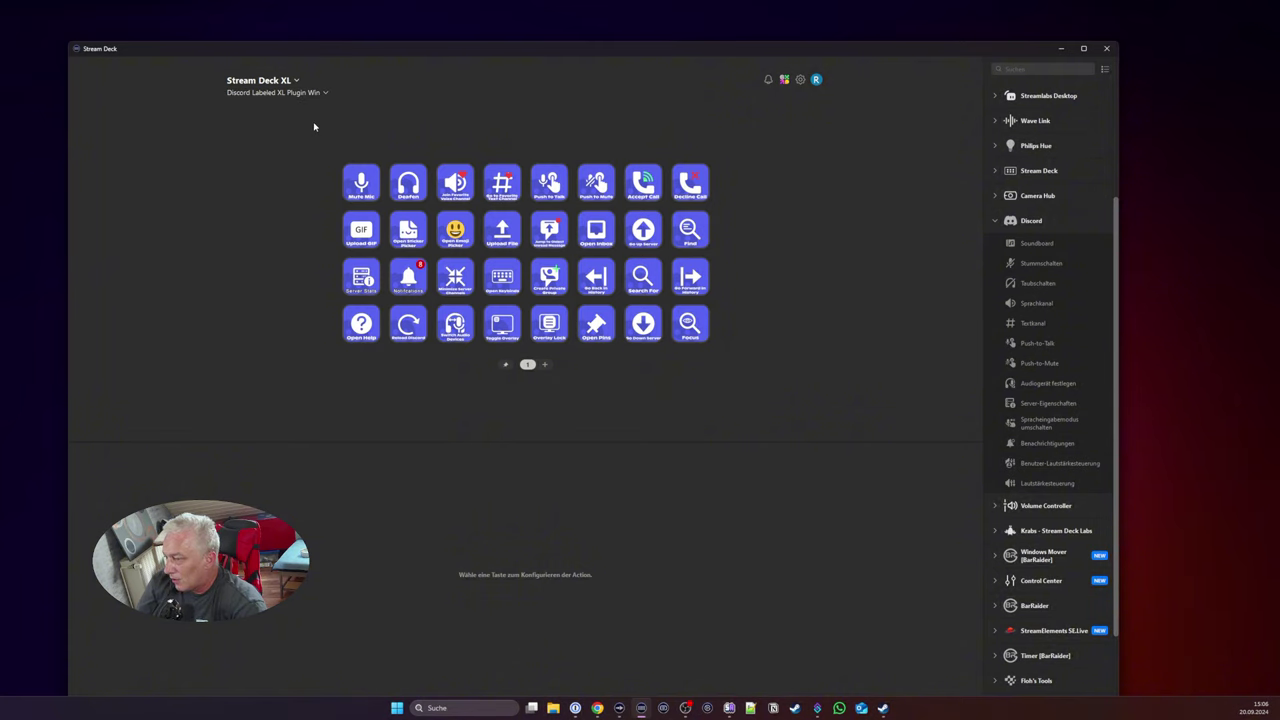
# Step: Examine the settings of several ready-made Discord profile keys, including the sticker picker, overlay lock, file upload and microphone mute
pyautogui.click(305, 92)
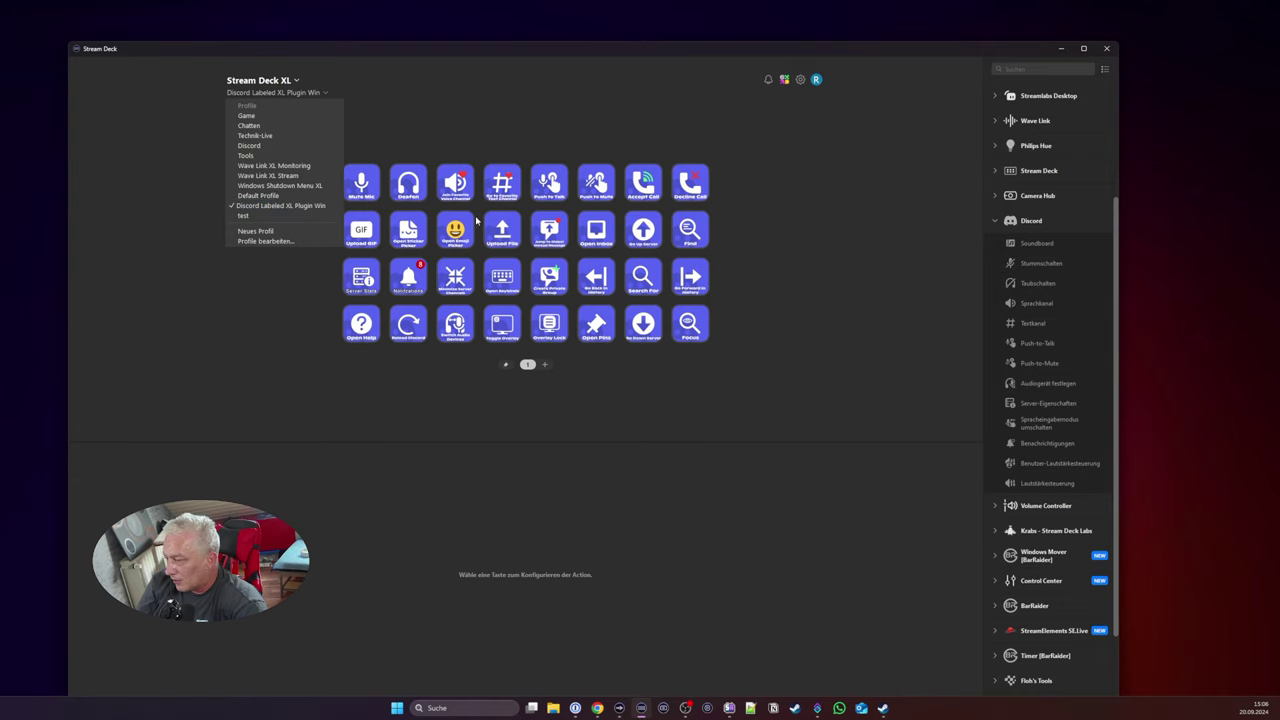
pyautogui.click(409, 241)
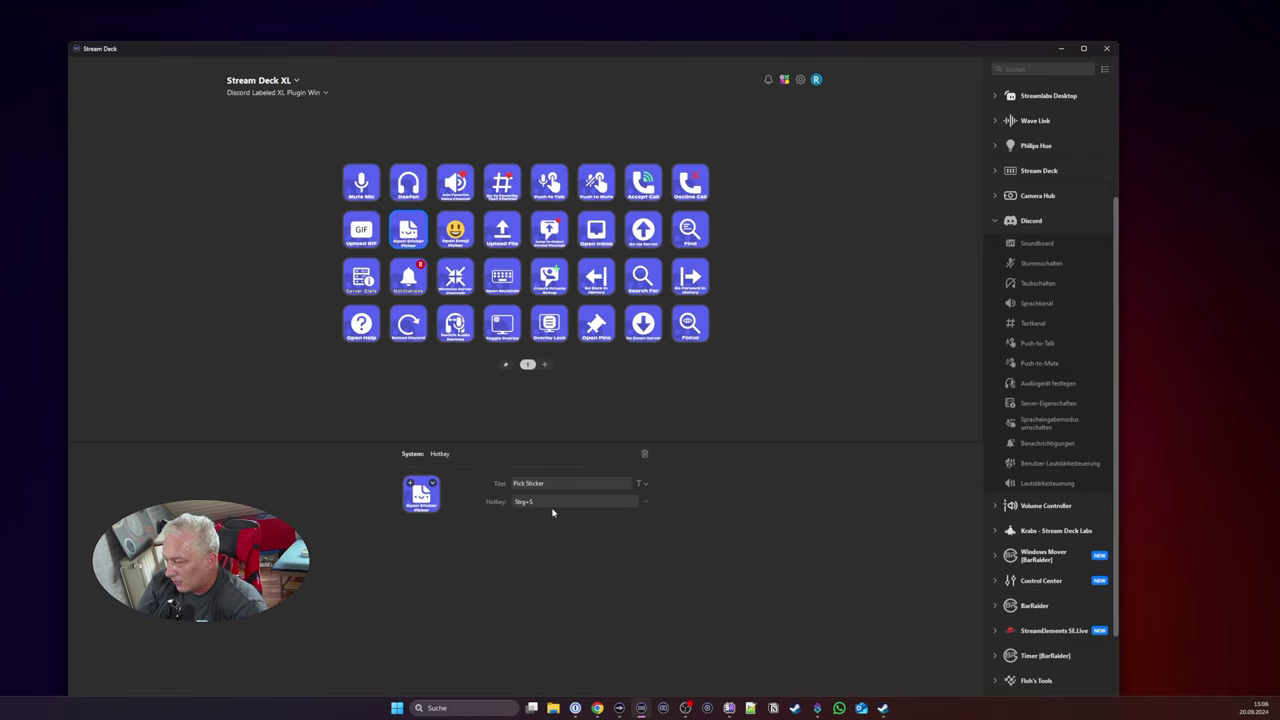
pyautogui.click(549, 323)
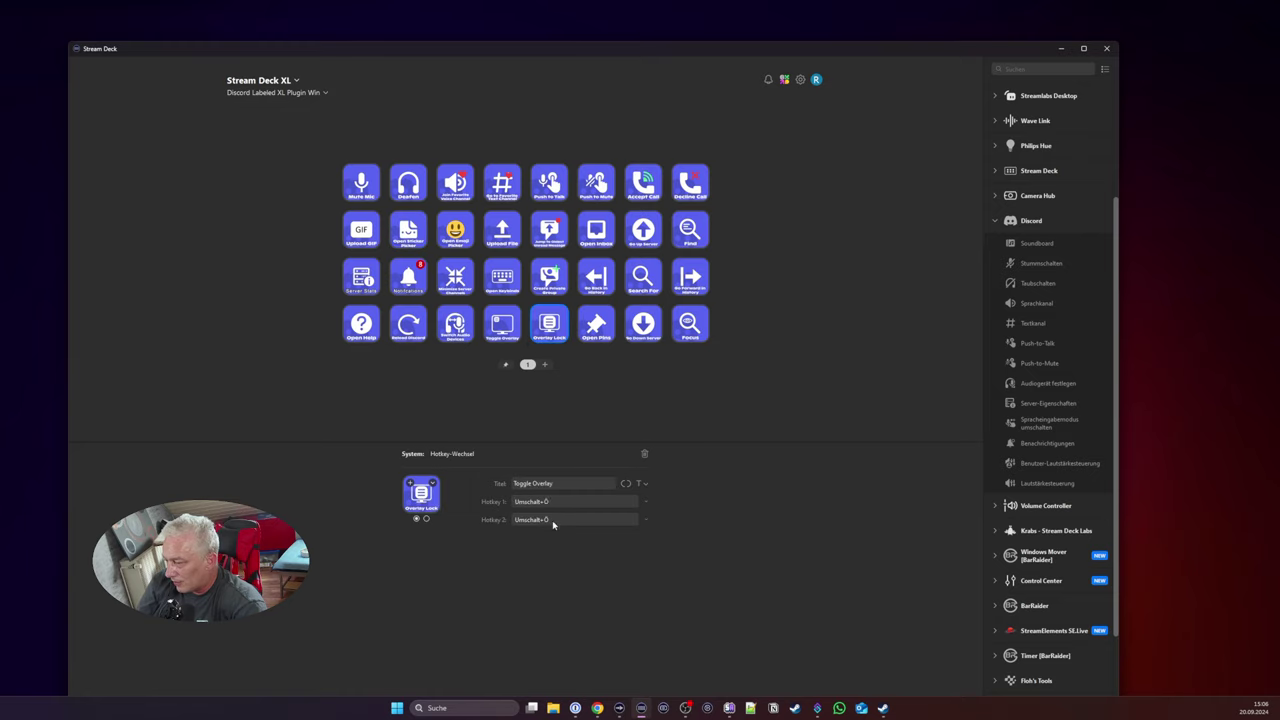
pyautogui.click(502, 230)
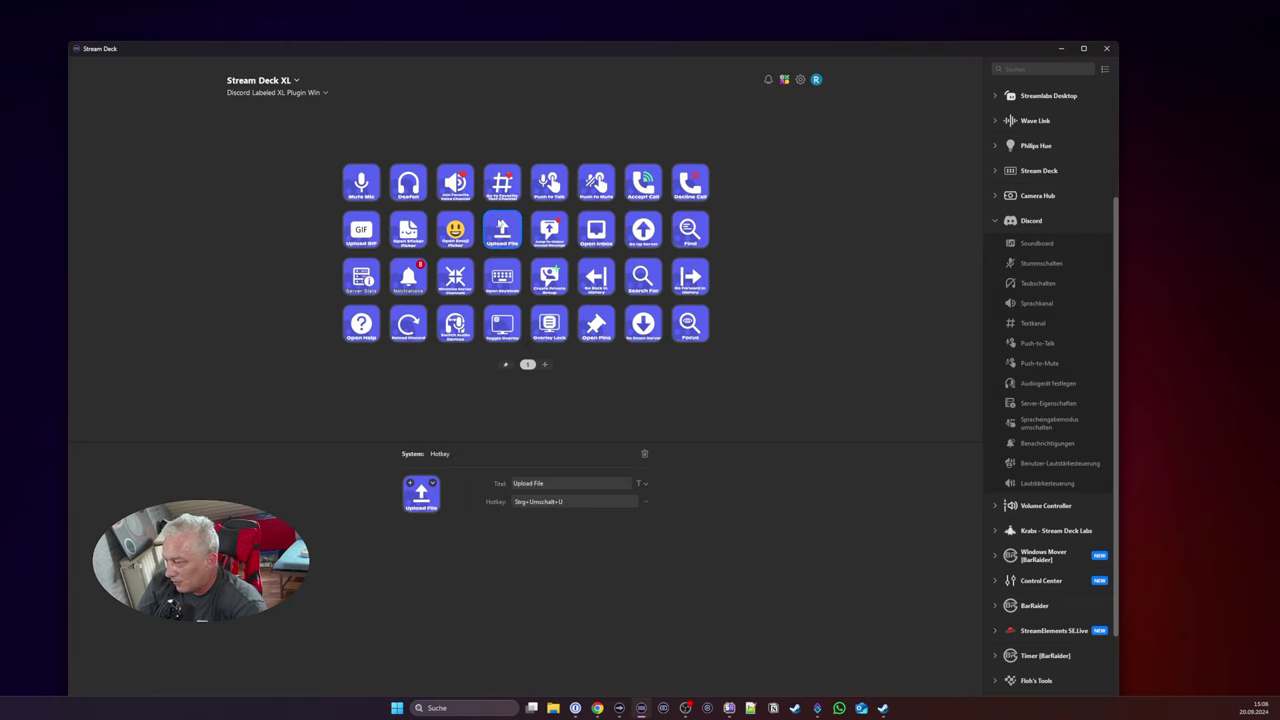
pyautogui.click(419, 195)
pyautogui.click(360, 189)
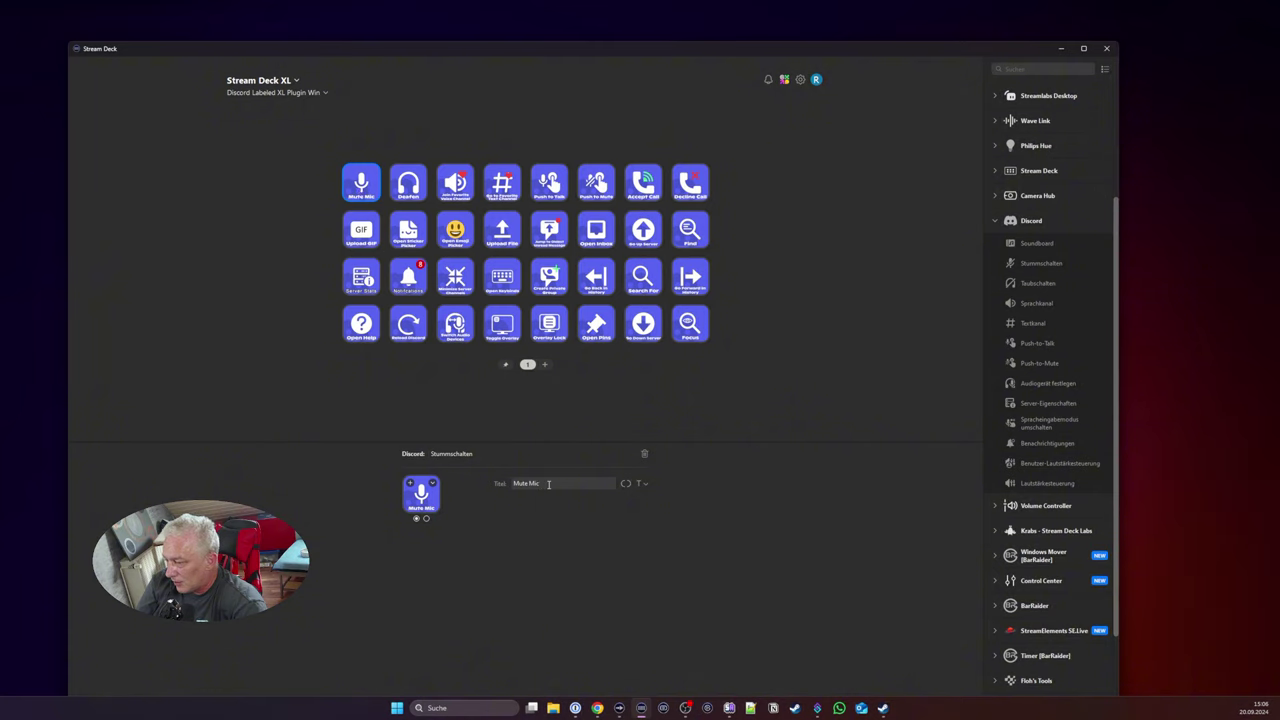
# Step: Set the Go To Favorite Text Channel key to the server macups and the text channel GEHEIMCHAT
pyautogui.click(502, 184)
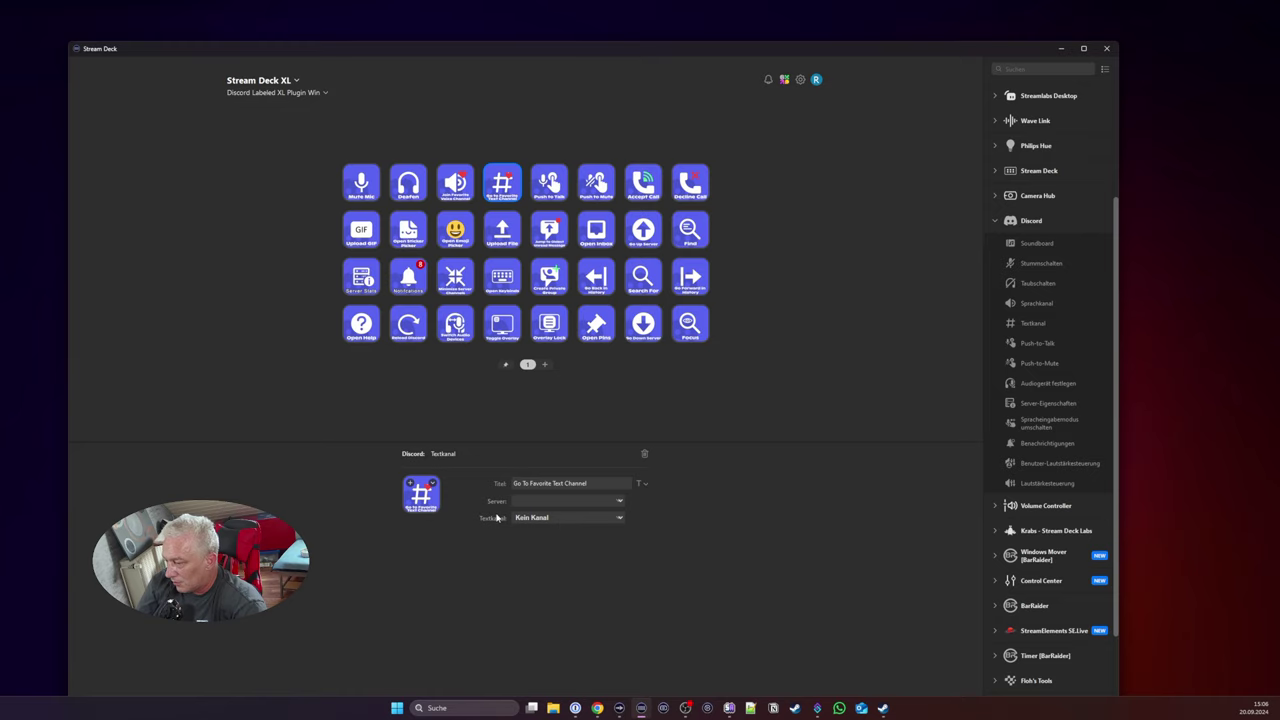
pyautogui.click(537, 518)
pyautogui.click(541, 518)
pyautogui.click(538, 502)
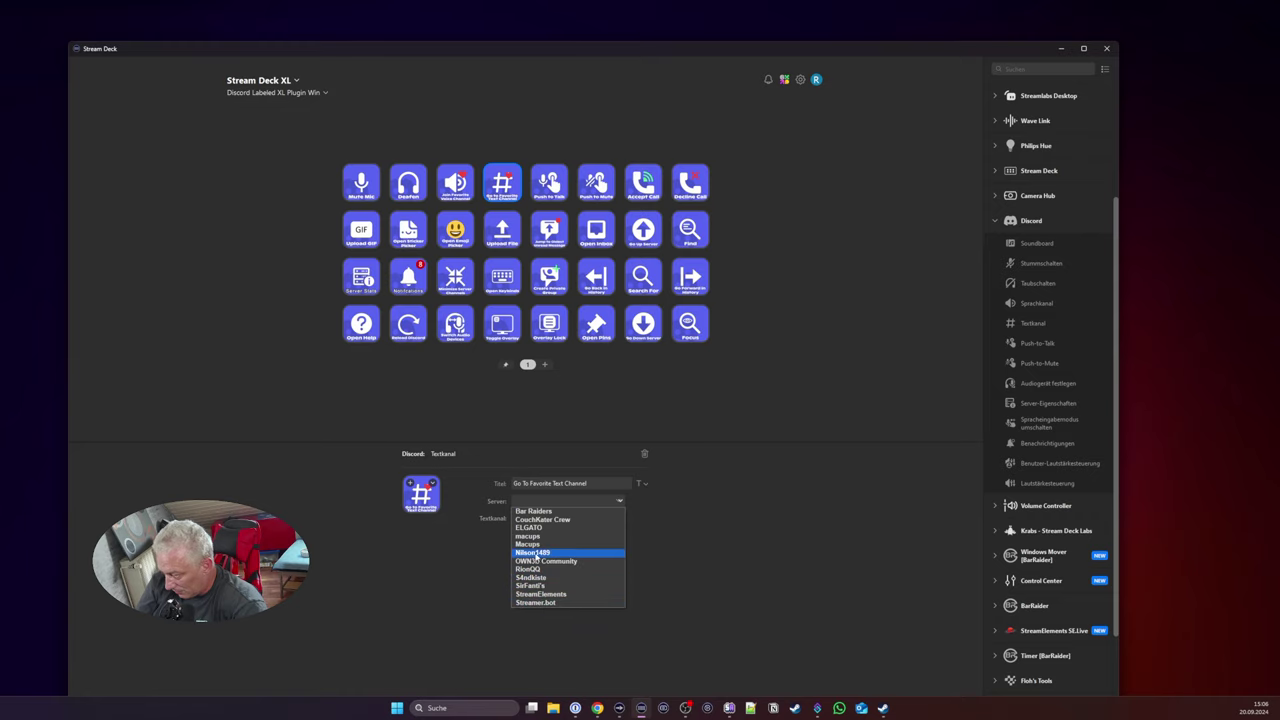
pyautogui.click(598, 535)
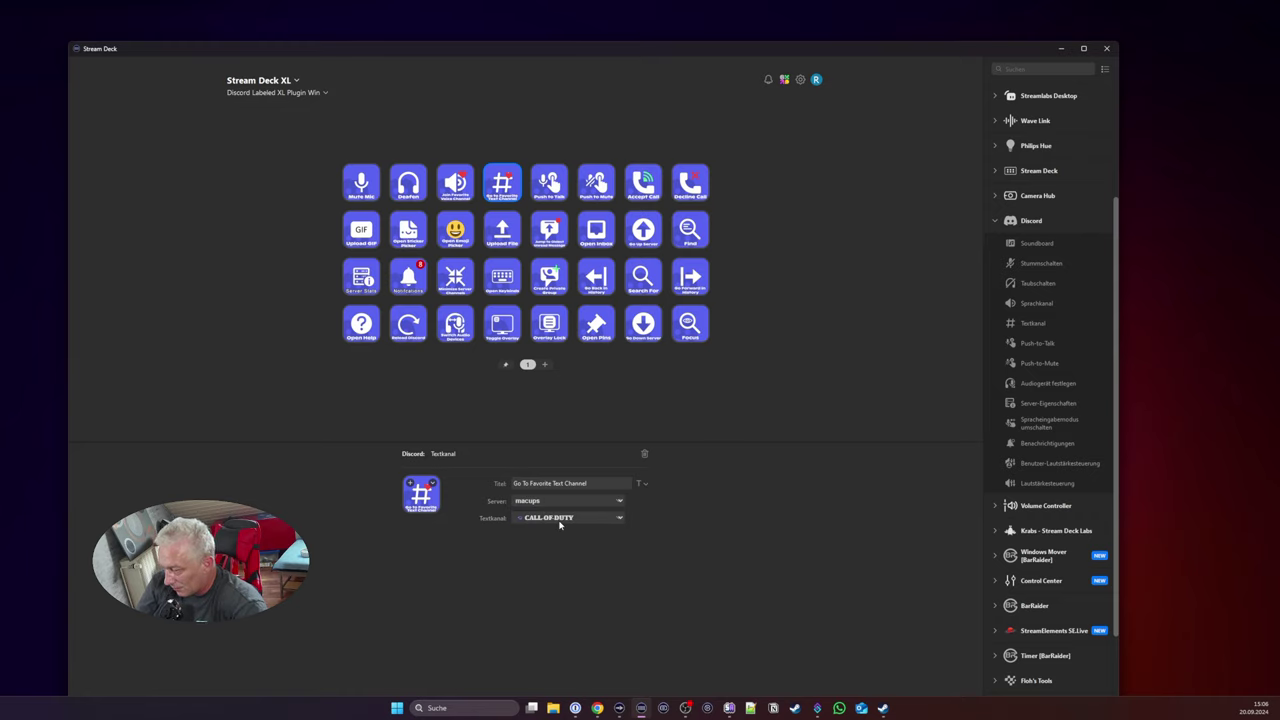
pyautogui.click(559, 520)
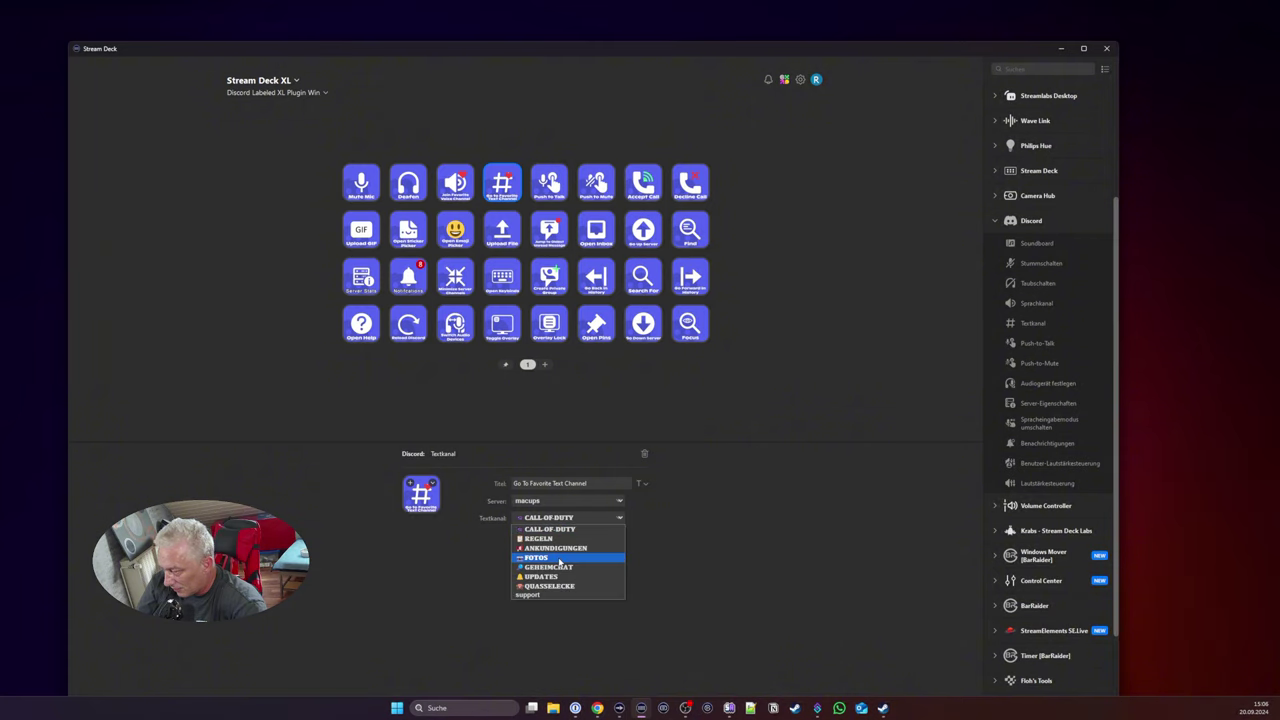
pyautogui.click(556, 568)
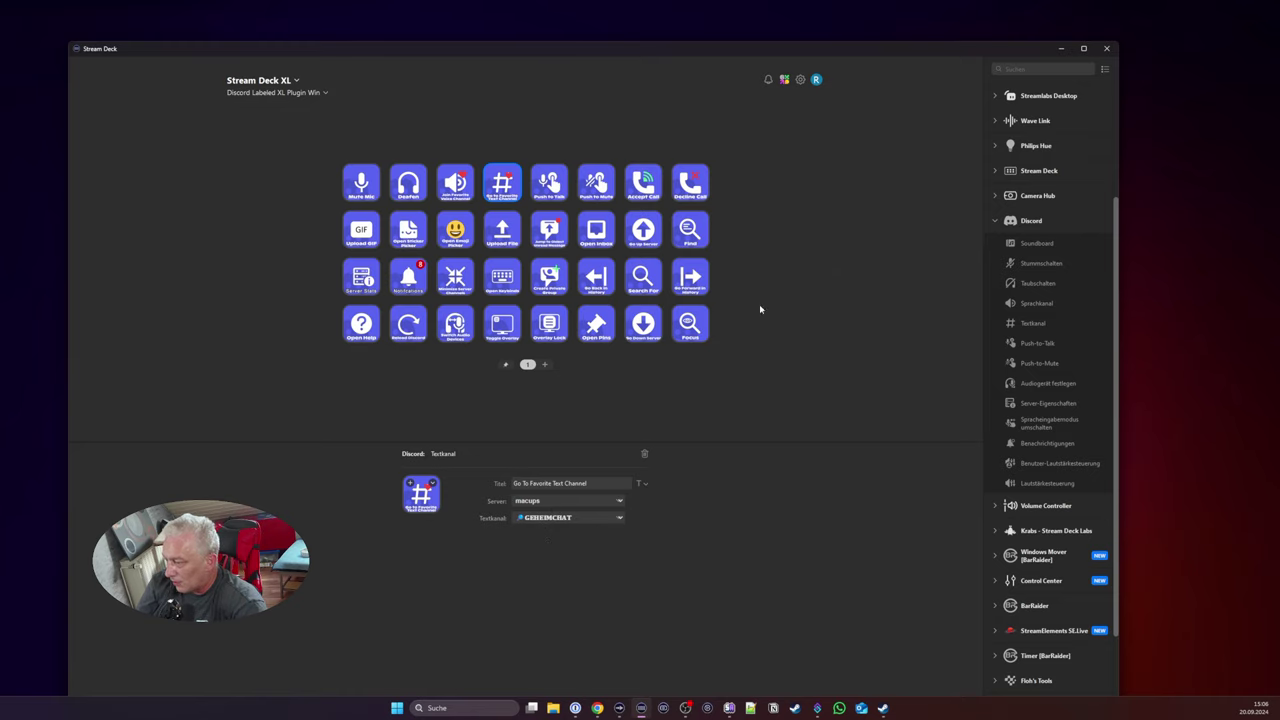
pyautogui.click(650, 438)
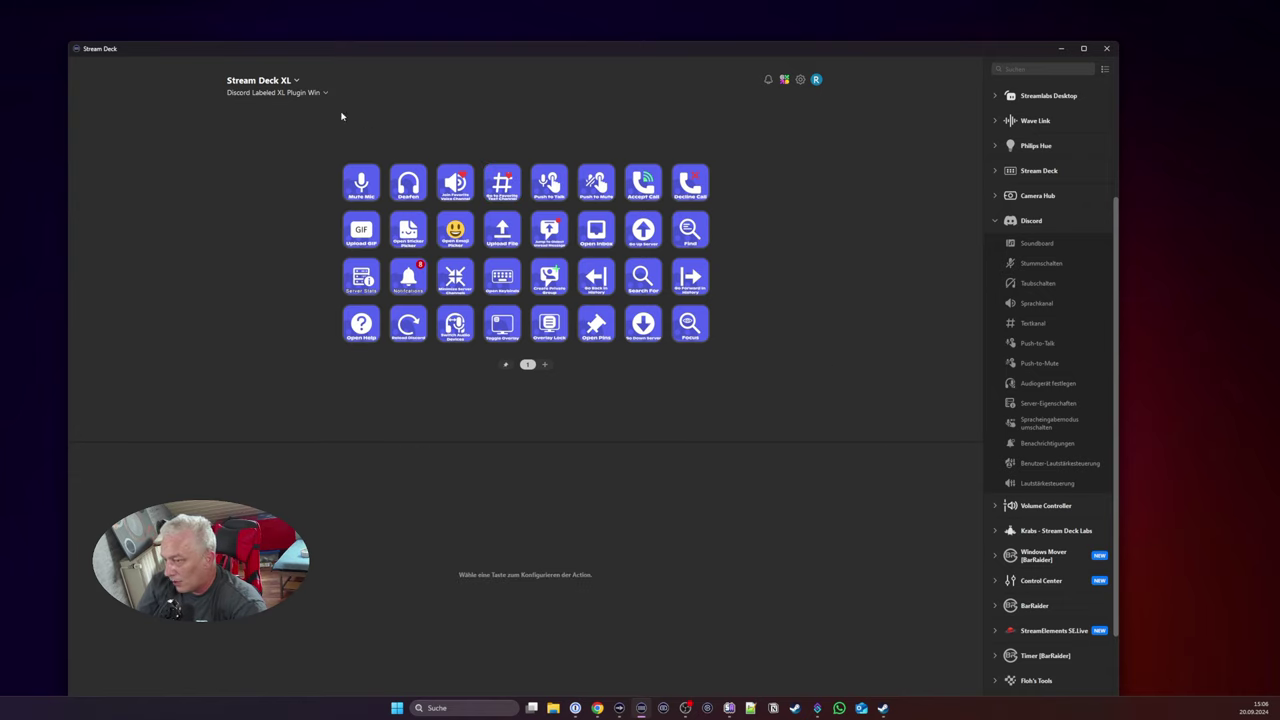
# Step: Switch to the profile test and collapse the Discord action group
pyautogui.click(271, 93)
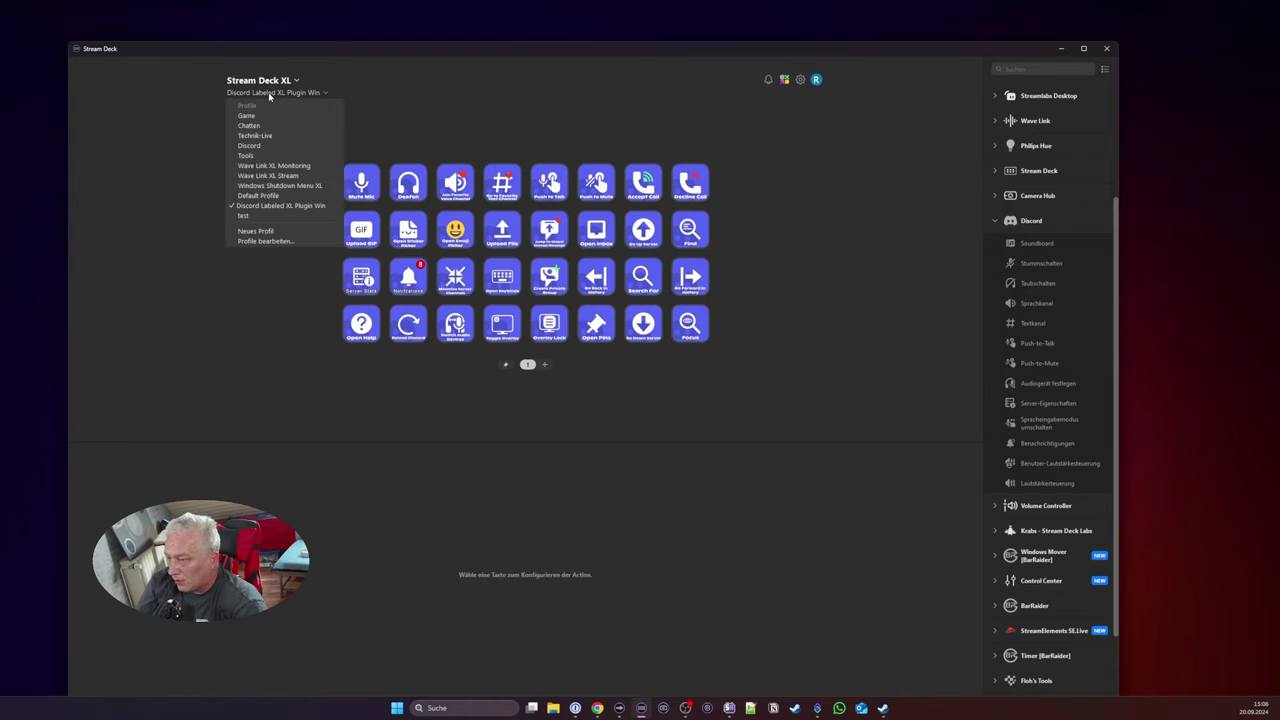
pyautogui.click(261, 215)
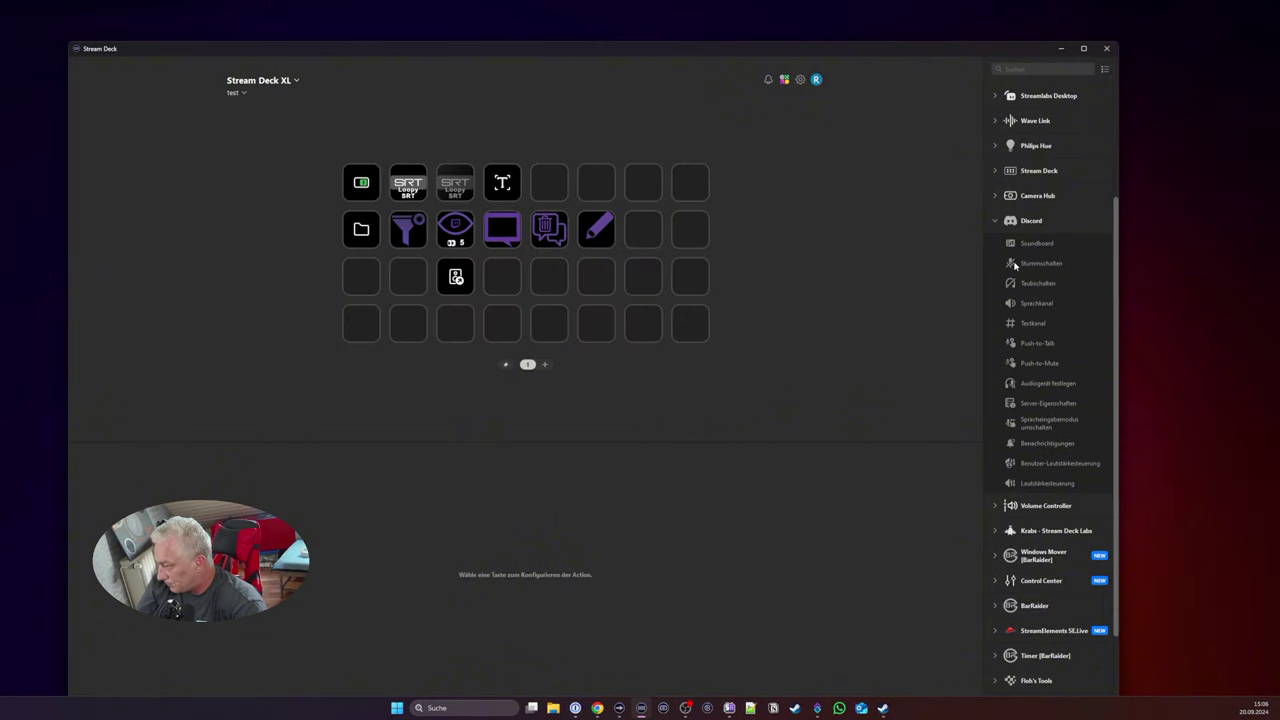
pyautogui.click(996, 221)
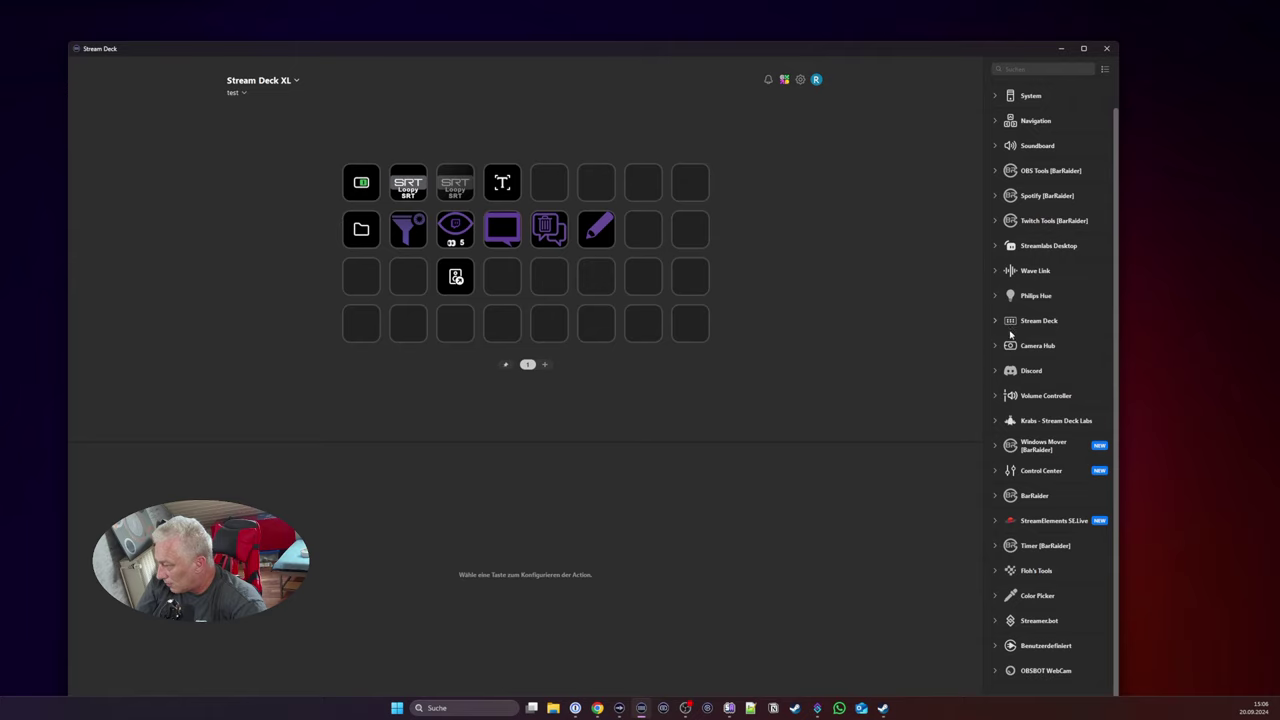
# Step: Look over the actions in the Volume Controller group and collapse it again
pyautogui.click(996, 397)
pyautogui.scroll(-3, 997, 398)
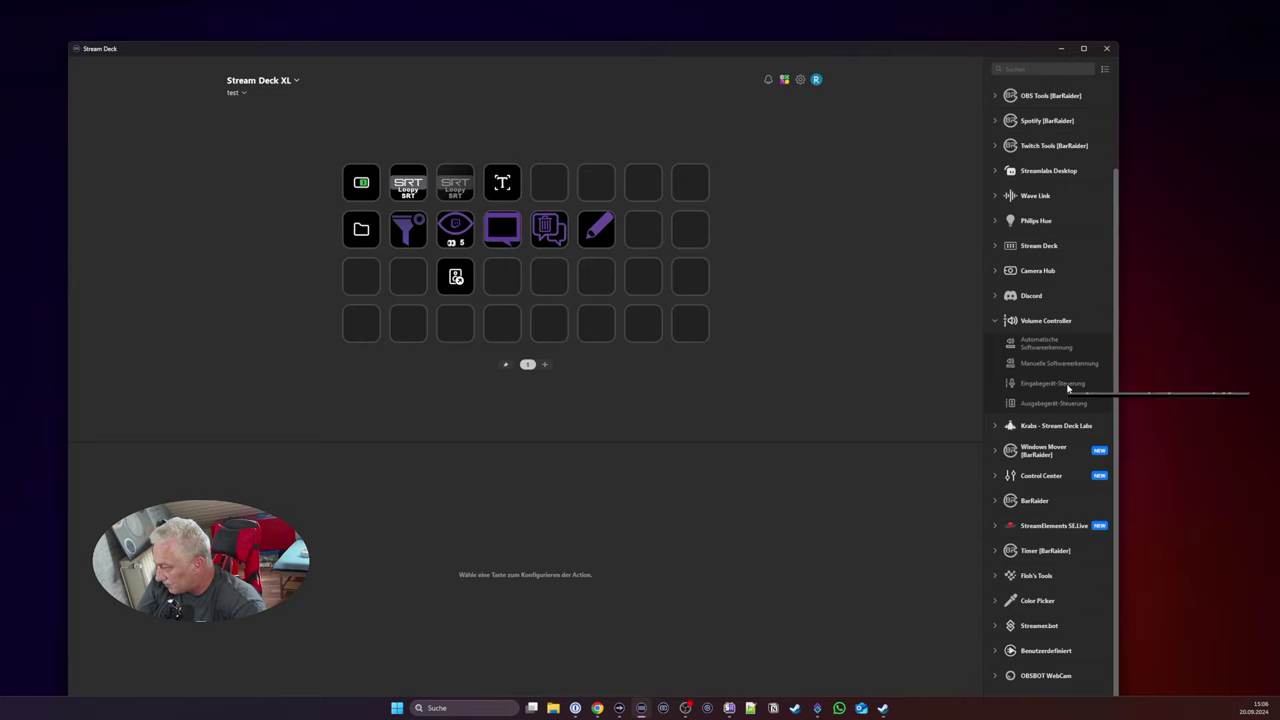
pyautogui.click(996, 322)
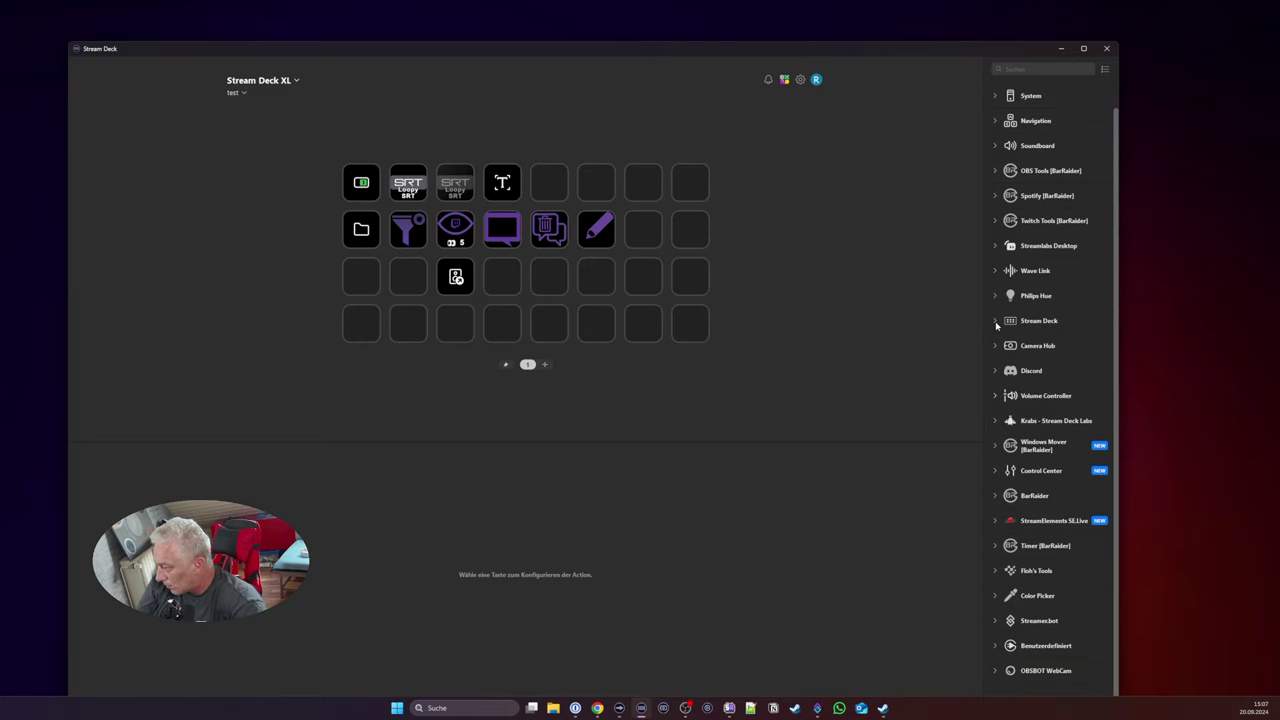
# Step: Place Krabs' Twitch Watcher action on the fourth key of the third row and set its Twitch channel to macups
pyautogui.click(995, 421)
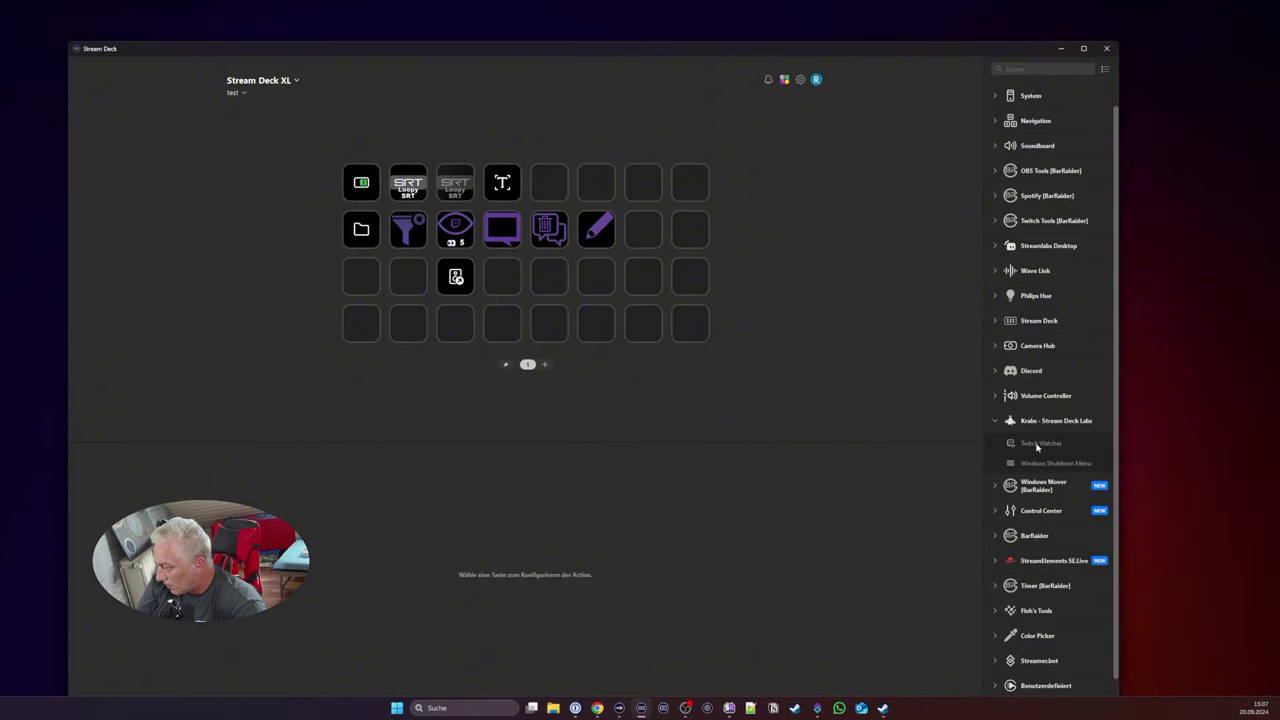
pyautogui.moveTo(1037, 448); pyautogui.dragTo(503, 278)
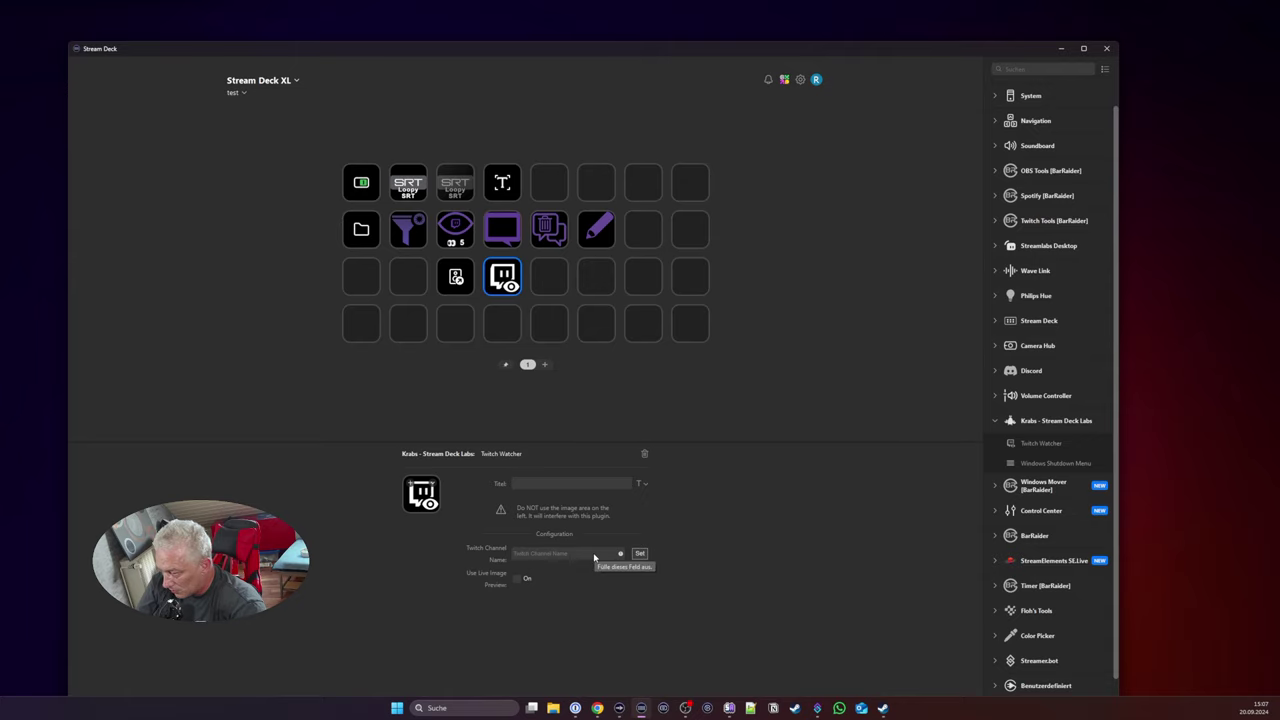
pyautogui.click(559, 555)
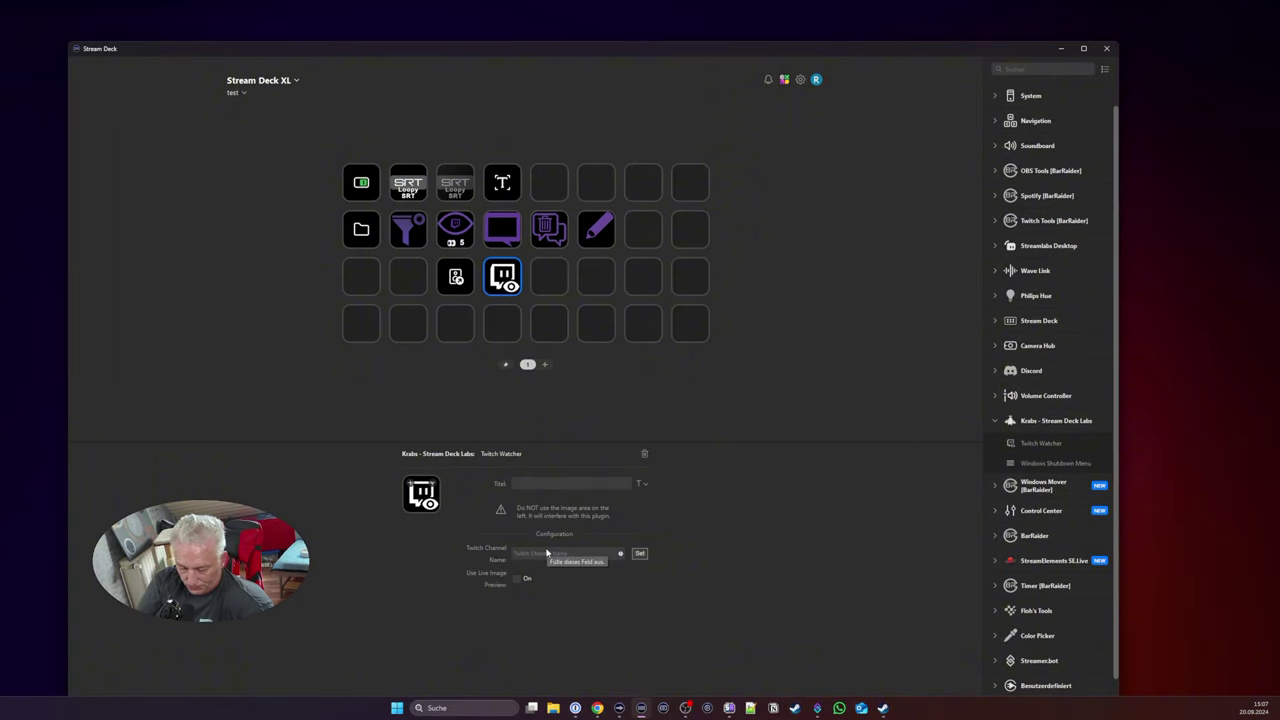
pyautogui.write('madcups')
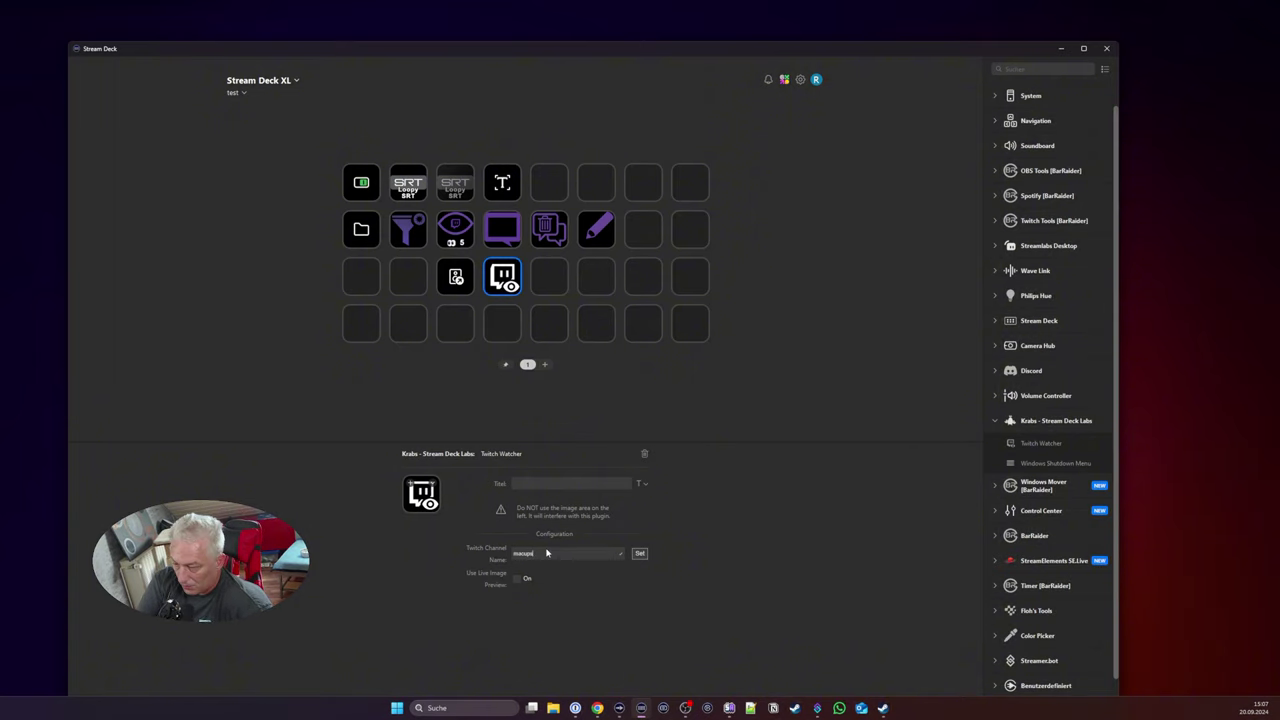
pyautogui.click(641, 556)
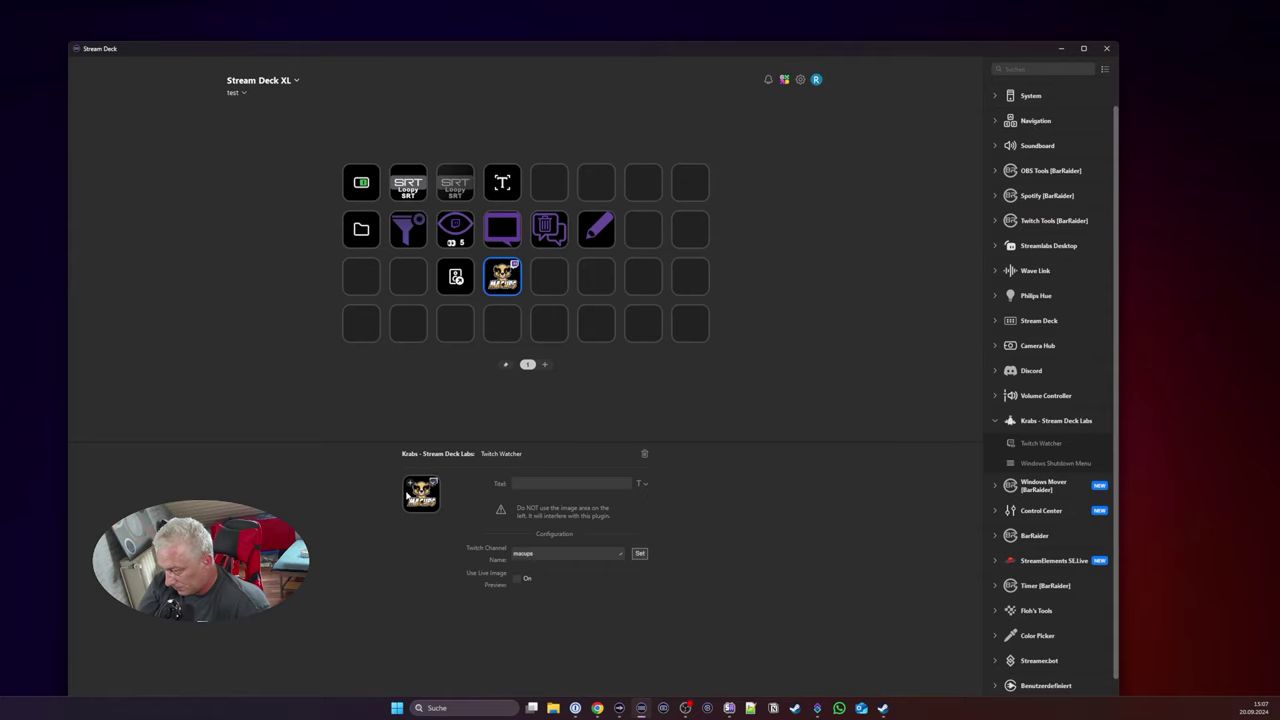
# Step: Try the live image preview on the Twitch Watcher key, turn it off again and delete the key
pyautogui.click(517, 579)
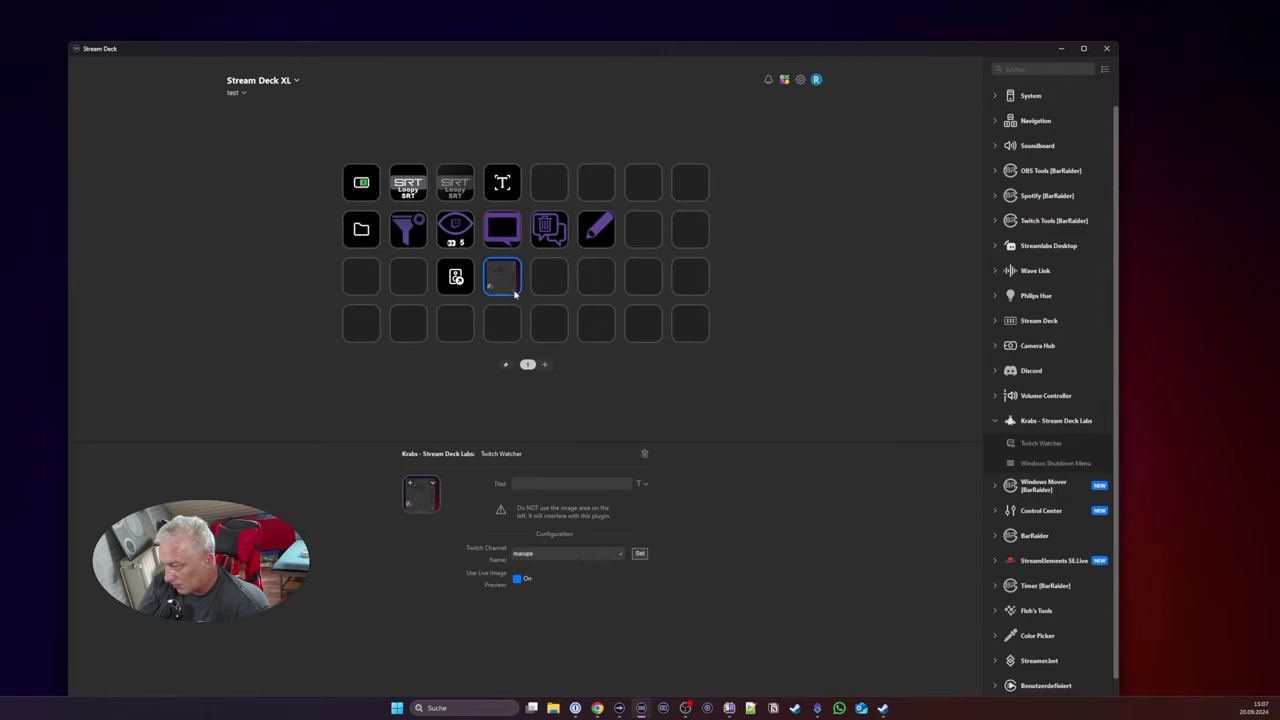
pyautogui.click(518, 580)
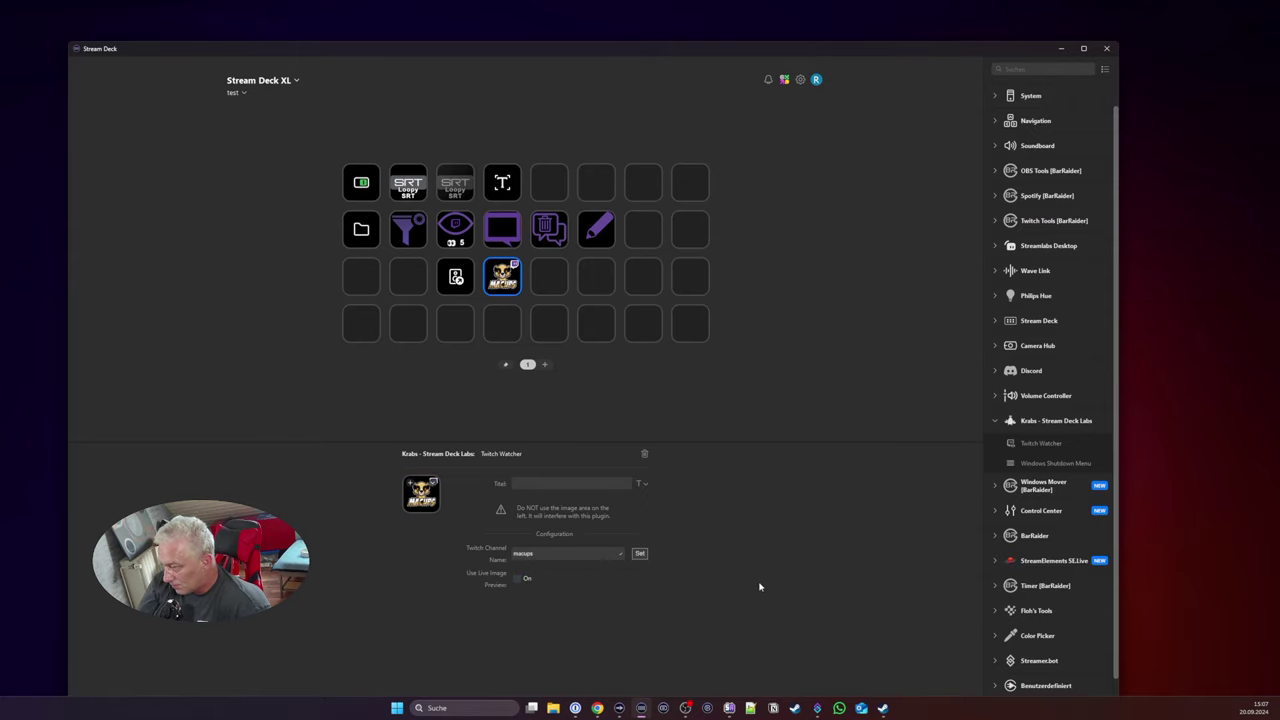
pyautogui.click(644, 455)
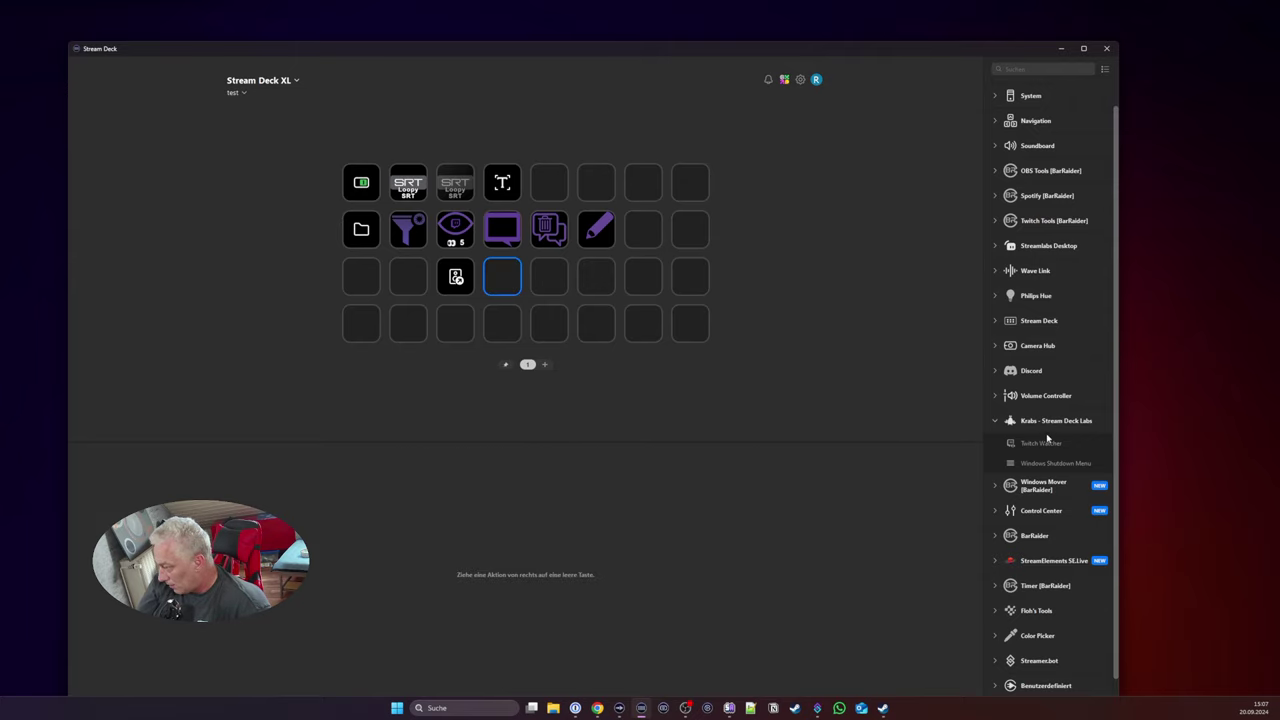
# Step: Place the Windows Shutdown Menu action on the fourth key of the third row and view its settings
pyautogui.moveTo(1047, 468); pyautogui.dragTo(510, 283)
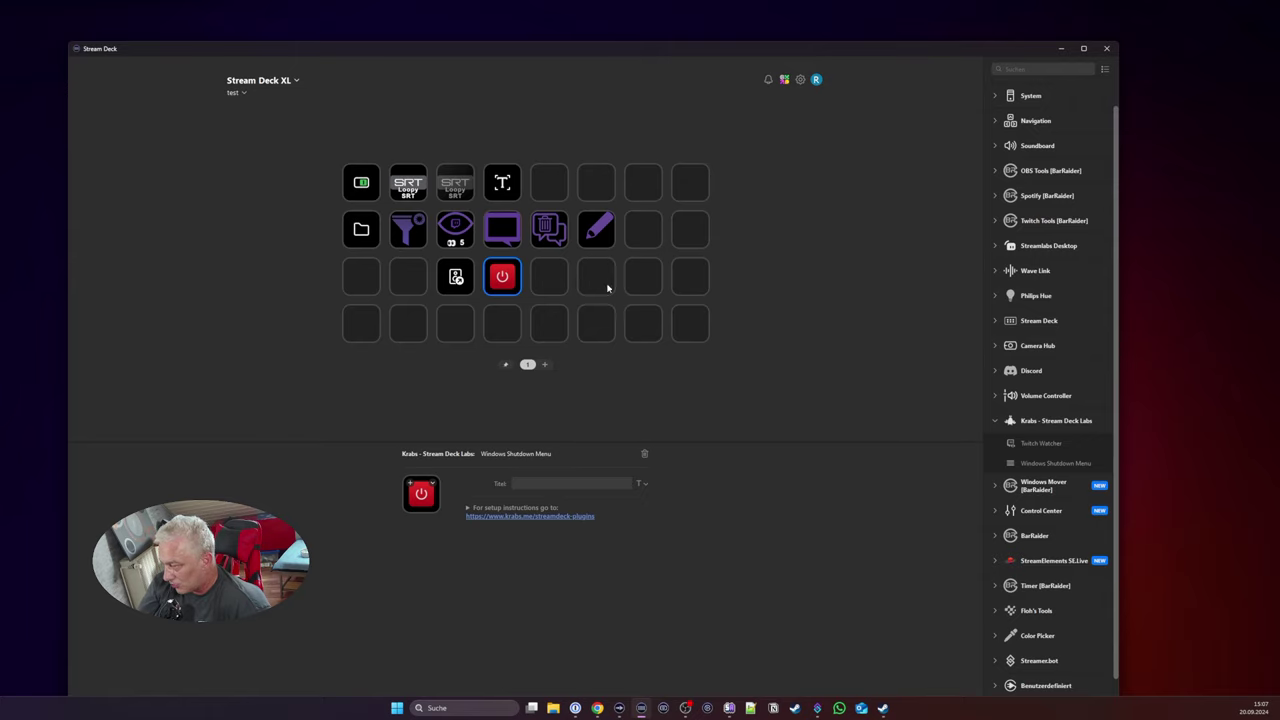
pyautogui.click(670, 390)
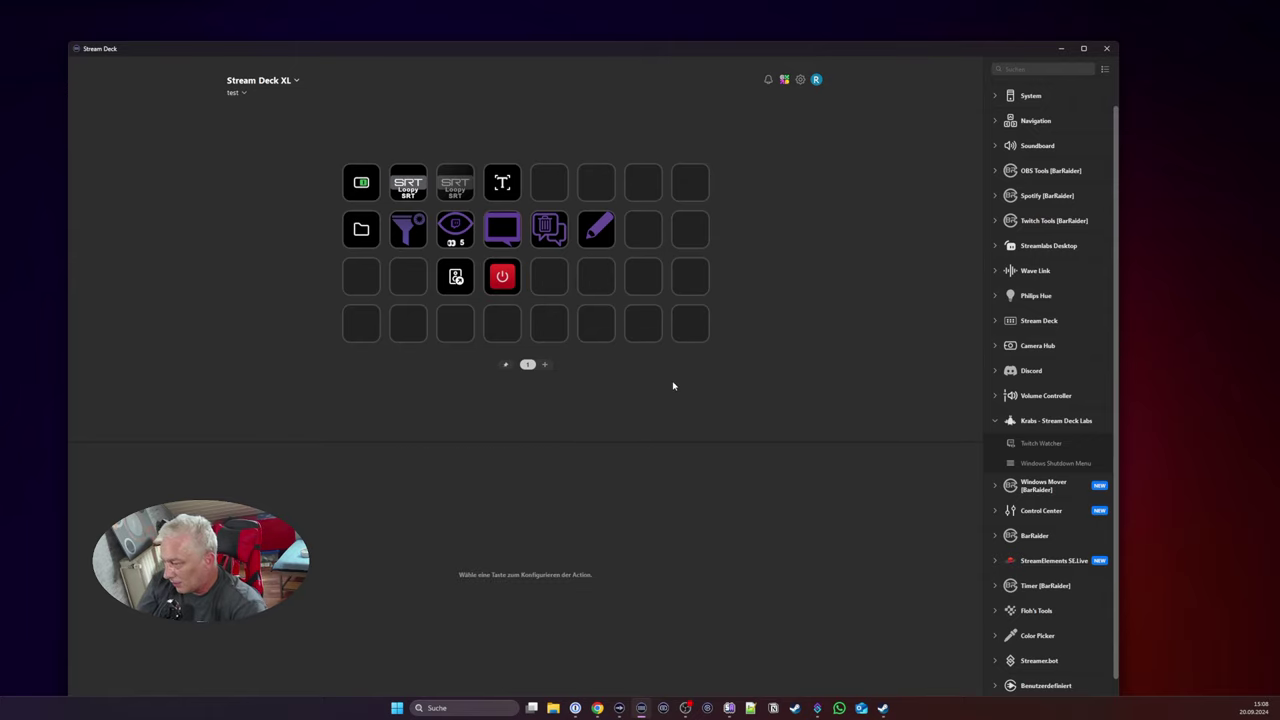
pyautogui.click(503, 281)
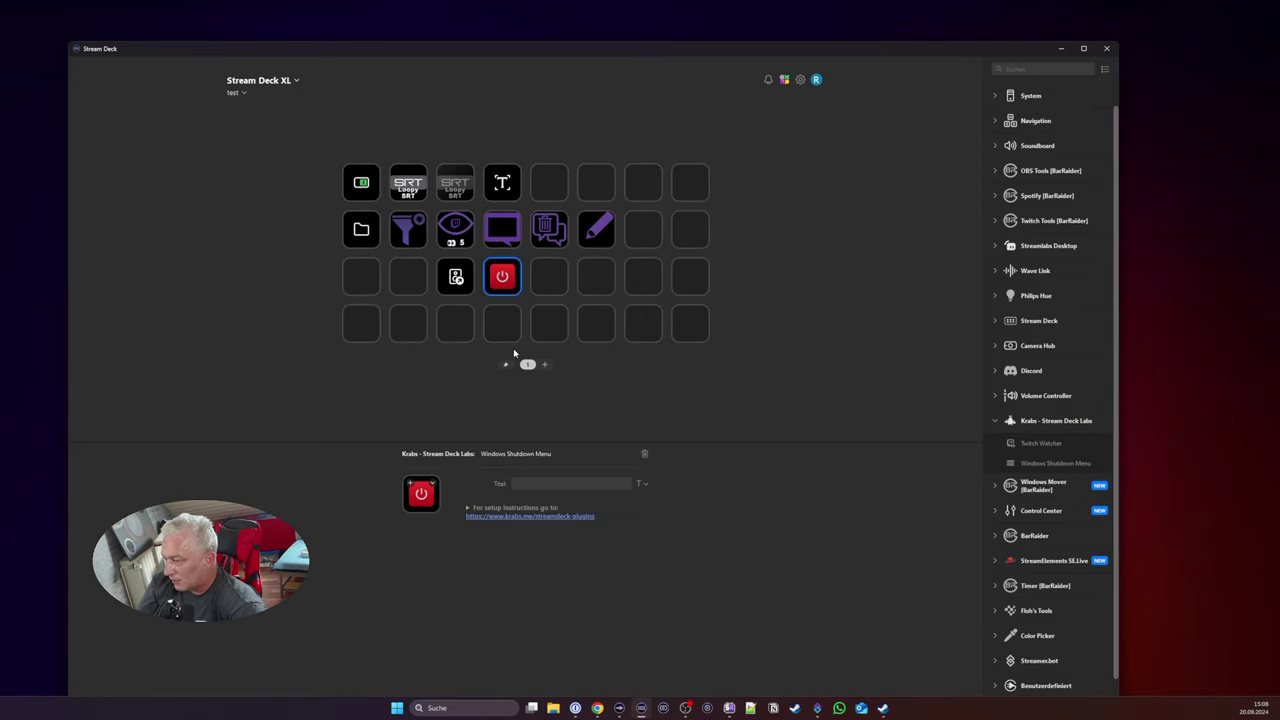
# Step: Check the Windows Start menu, delete the Windows Shutdown Menu key and collapse the Krabs action group
pyautogui.click(397, 708)
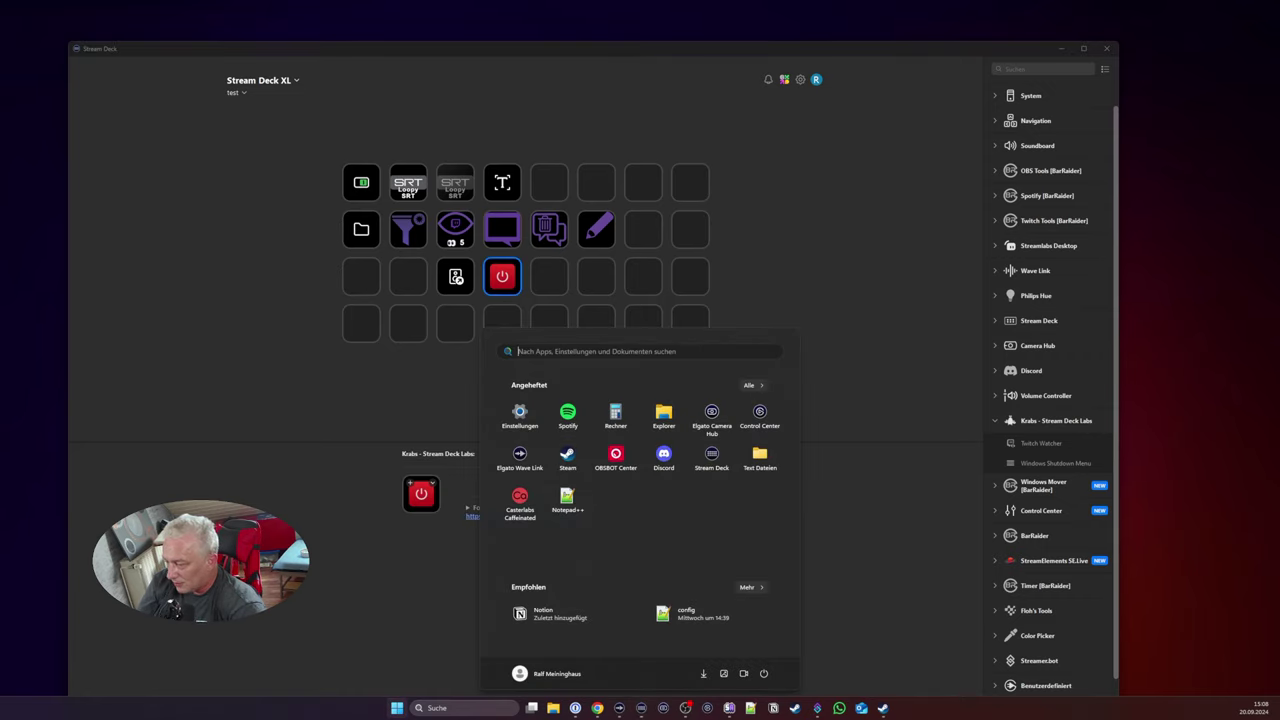
pyautogui.click(397, 708)
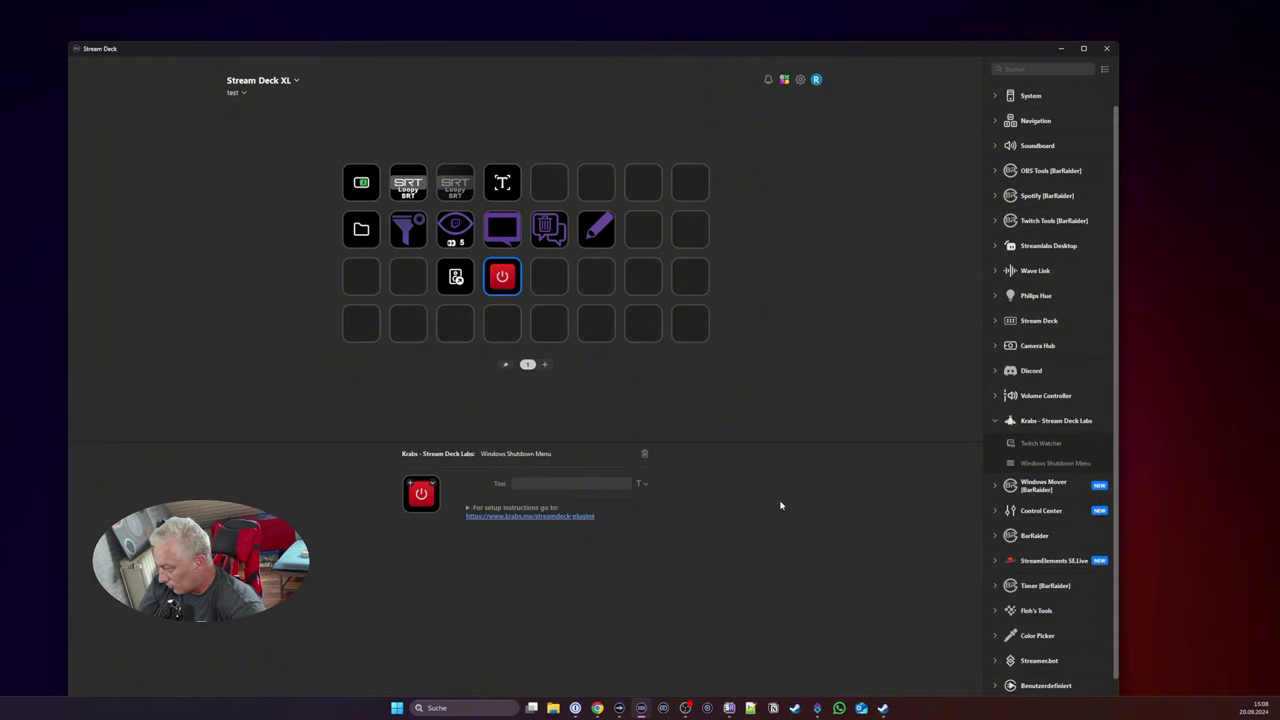
pyautogui.click(503, 277)
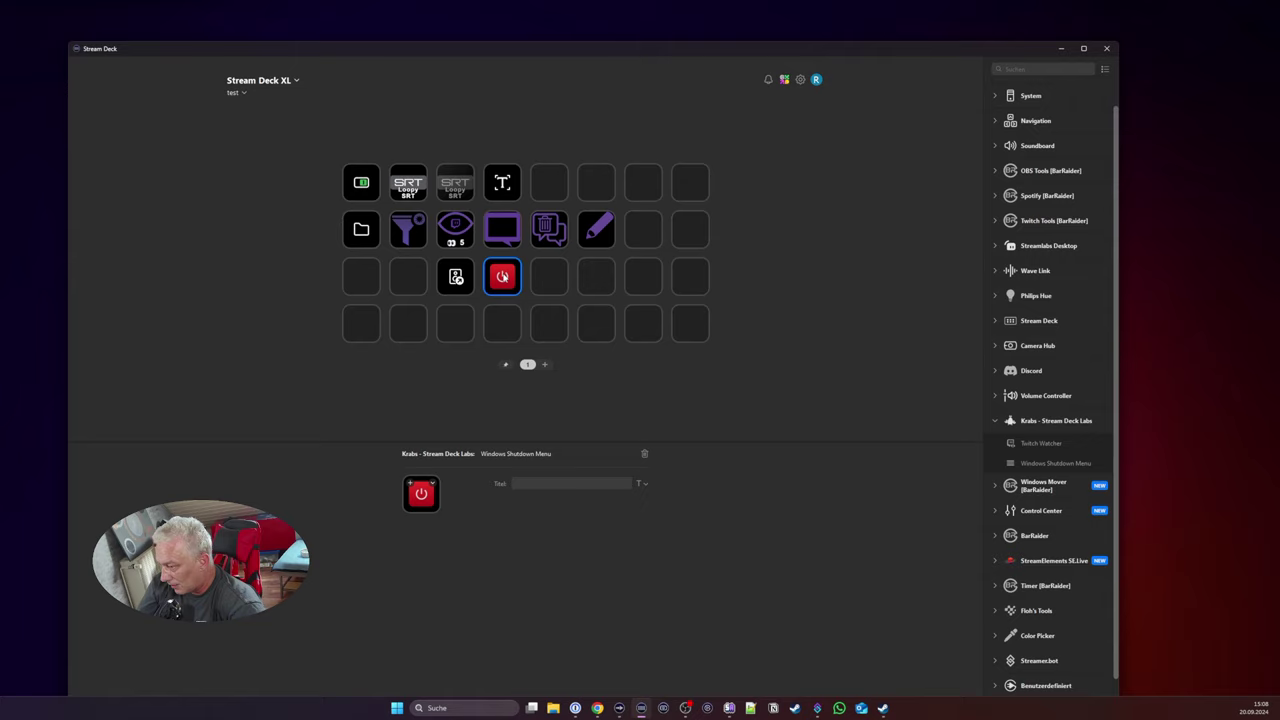
pyautogui.click(644, 453)
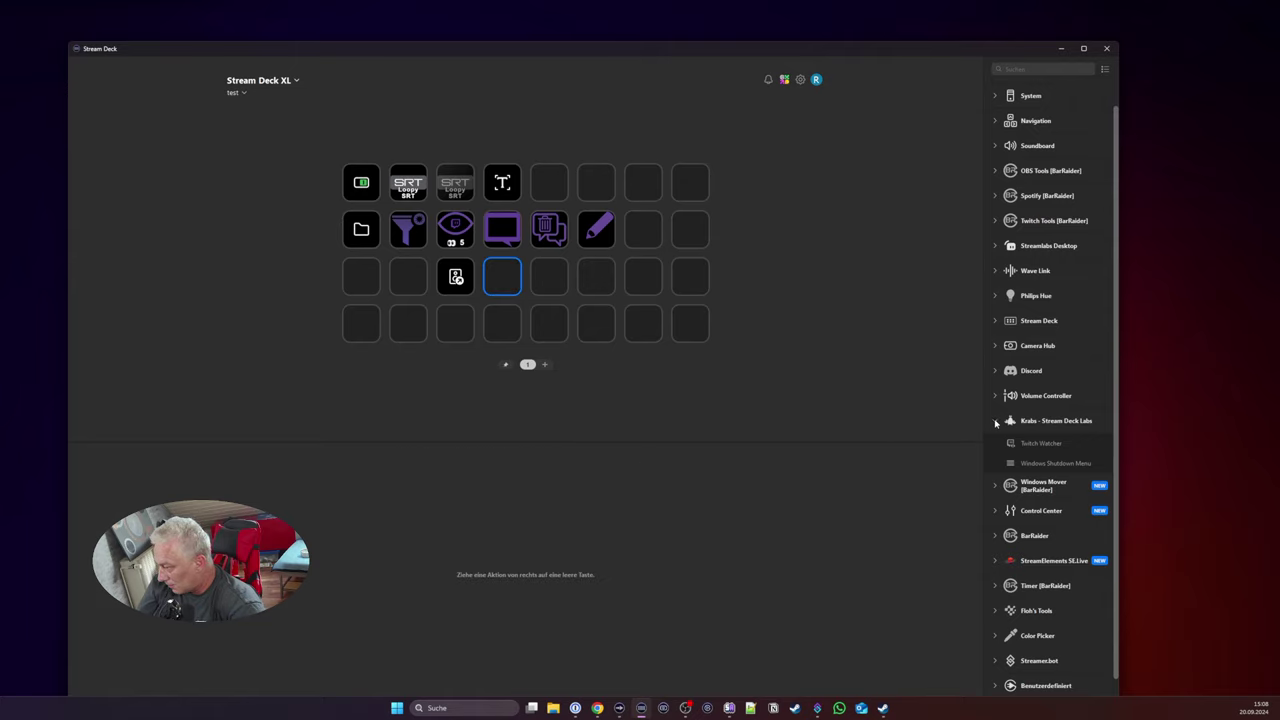
pyautogui.click(995, 421)
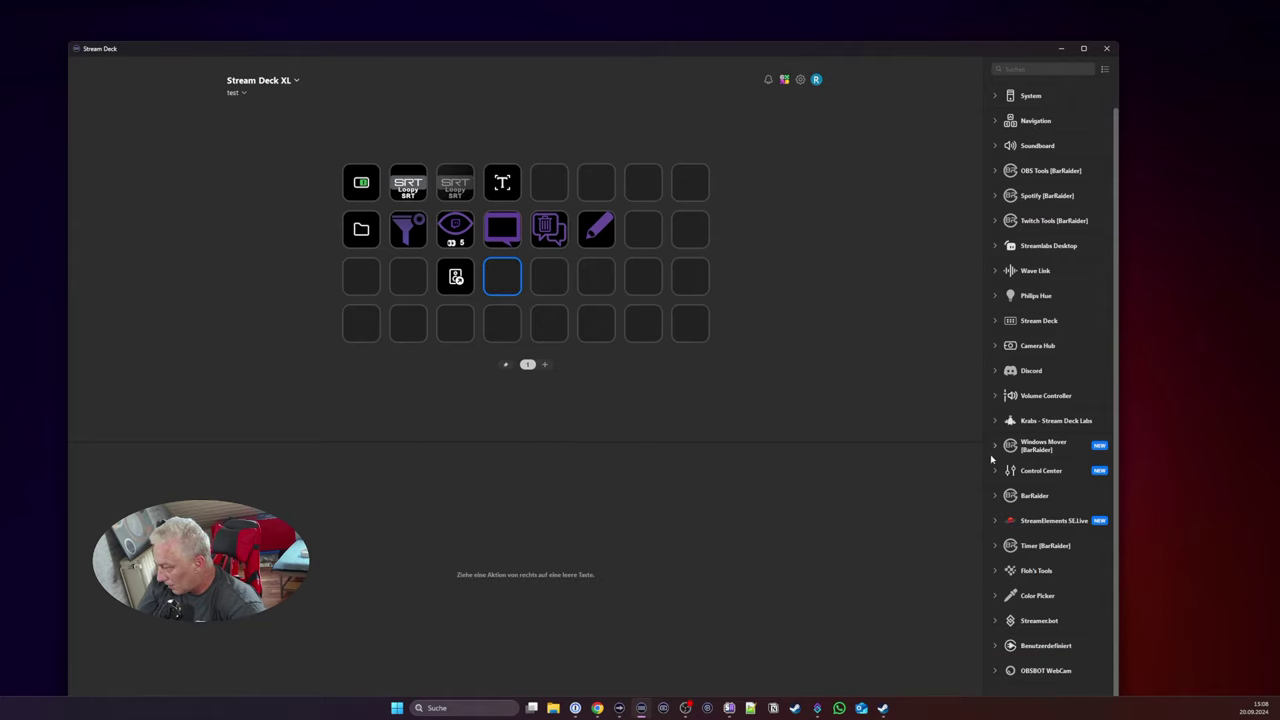
# Step: Place BarRaider's Windows Mover action on the third key of the bottom row and view its settings
pyautogui.click(995, 445)
pyautogui.moveTo(1043, 470); pyautogui.dragTo(455, 325)
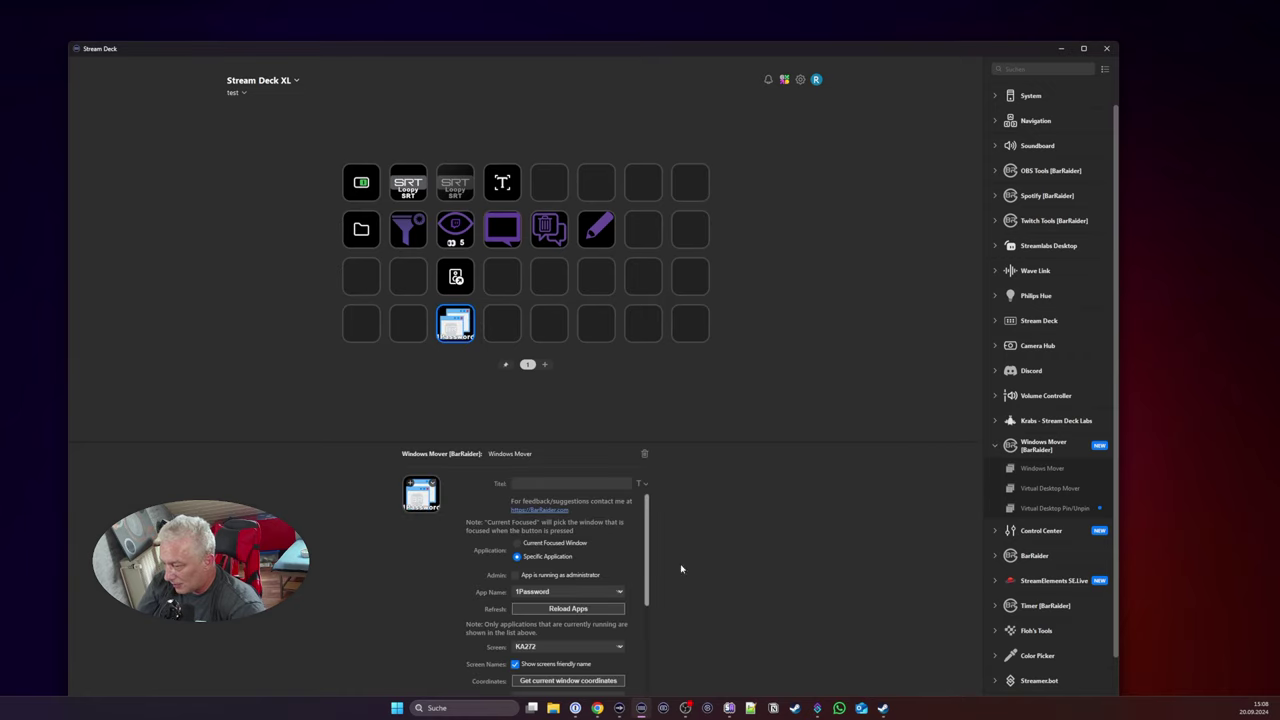
pyautogui.moveTo(647, 543); pyautogui.dragTo(645, 594)
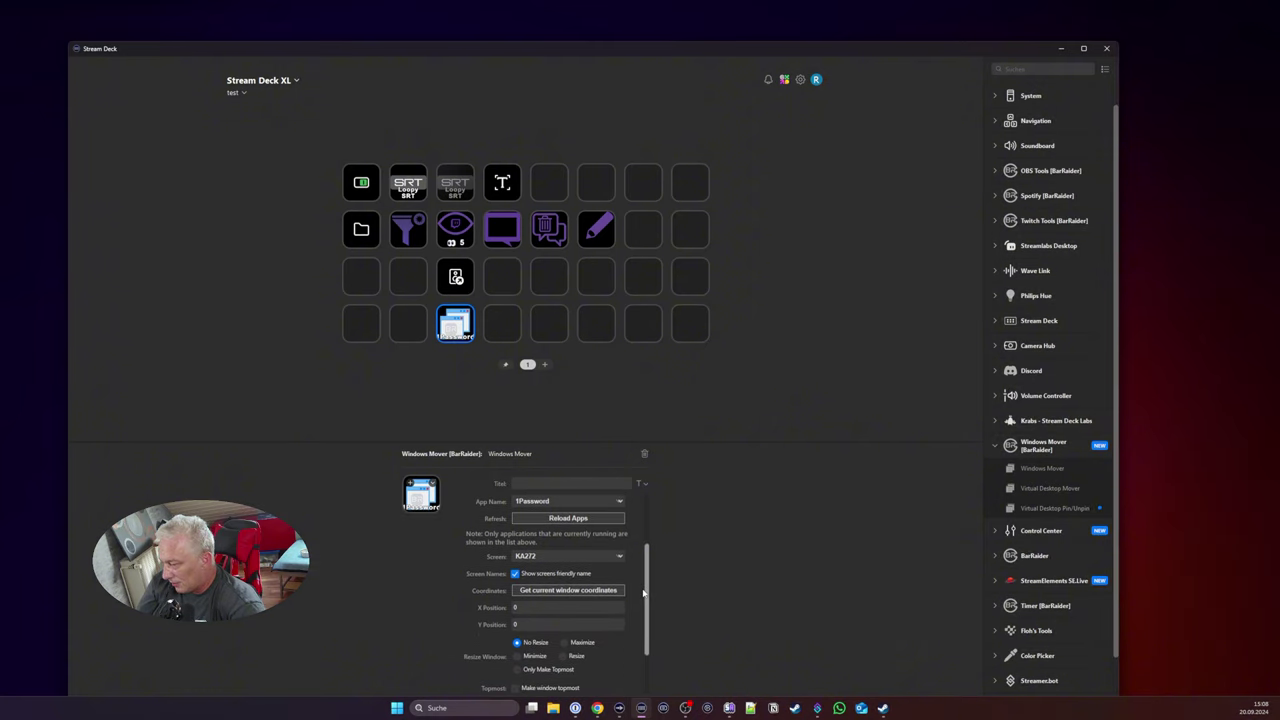
# Step: Set the Windows Mover key's target application to Camera Hub
pyautogui.click(592, 504)
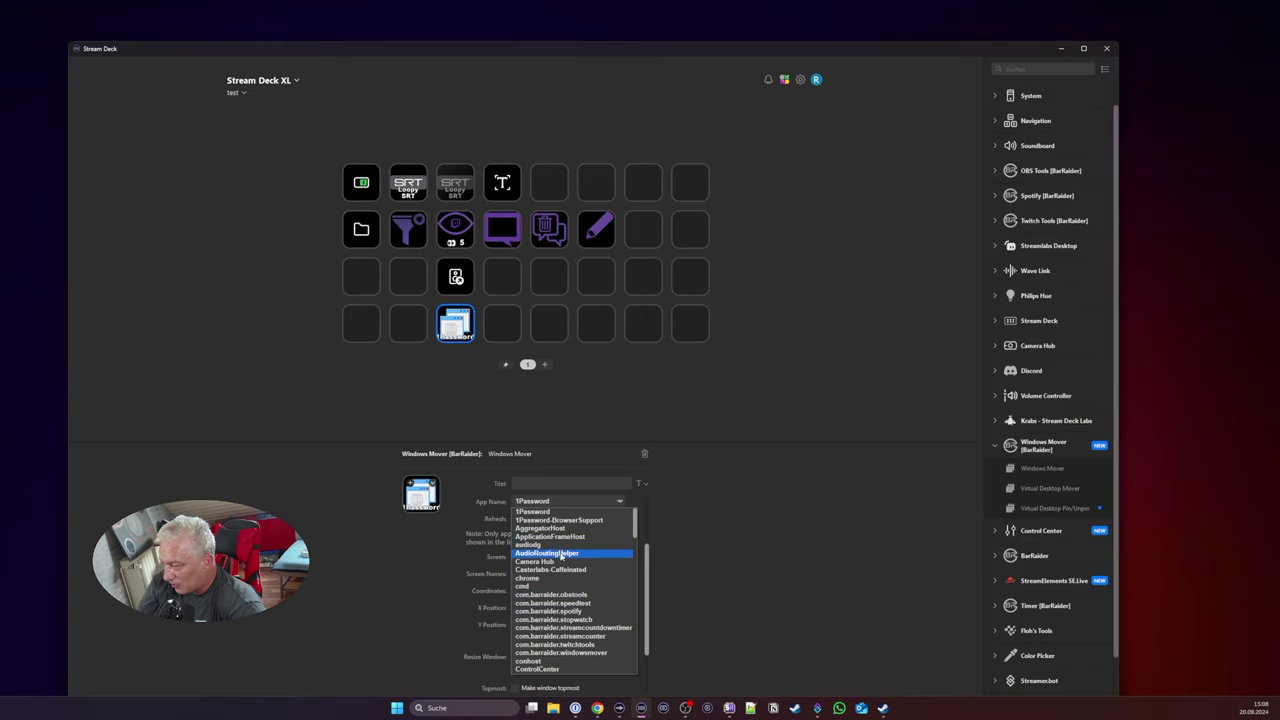
pyautogui.click(781, 536)
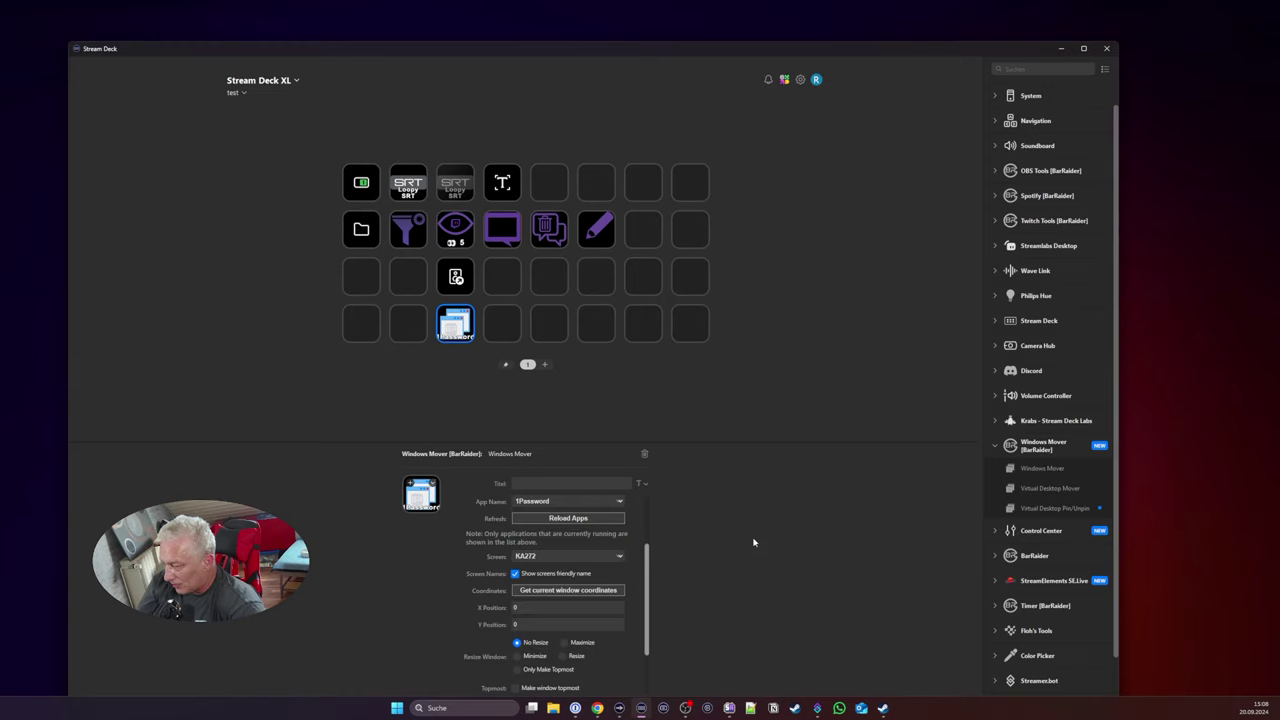
pyautogui.click(559, 520)
pyautogui.click(577, 520)
pyautogui.click(567, 502)
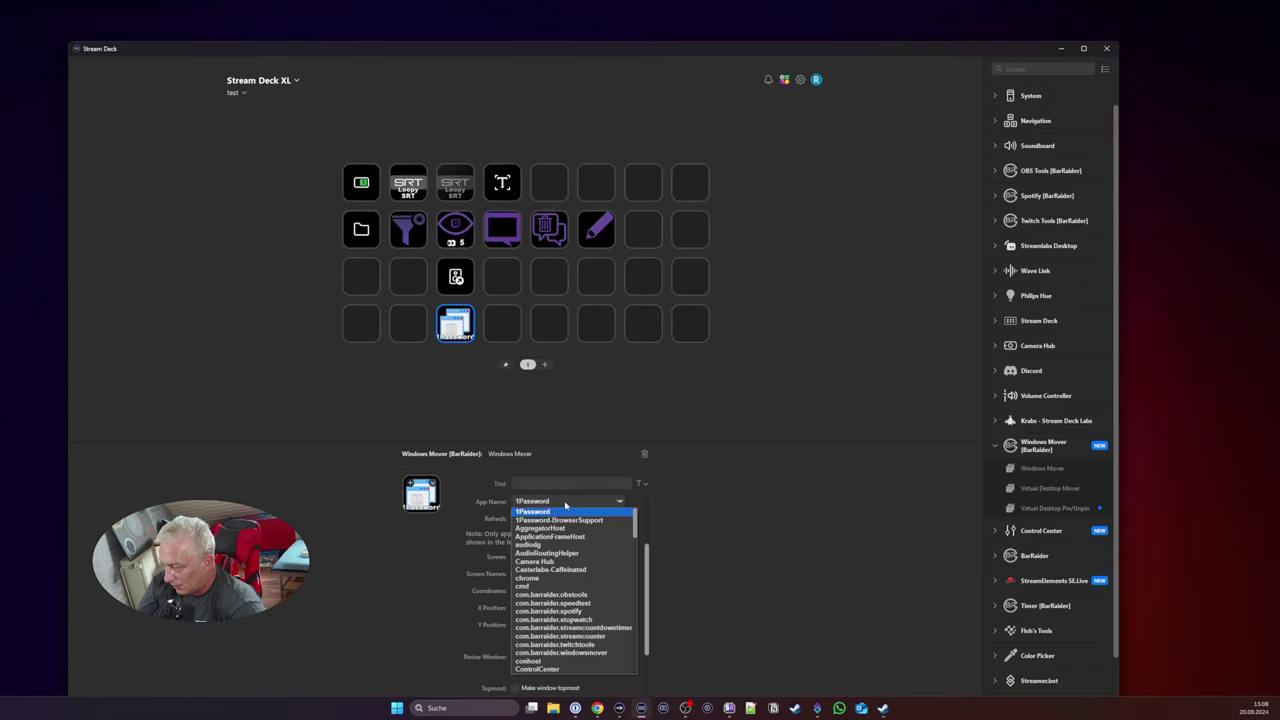
pyautogui.click(549, 561)
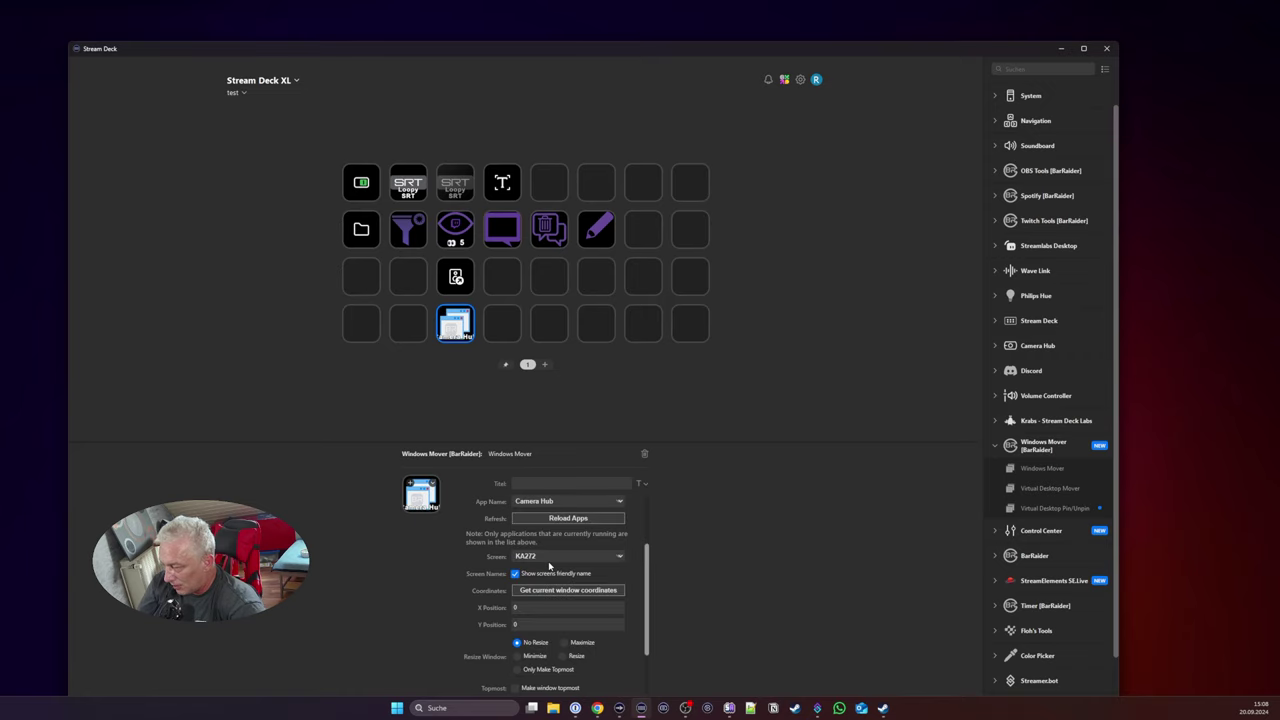
# Step: Set the Windows Mover key's target screen to LG ULTRAGEAR and review its remaining options
pyautogui.click(530, 557)
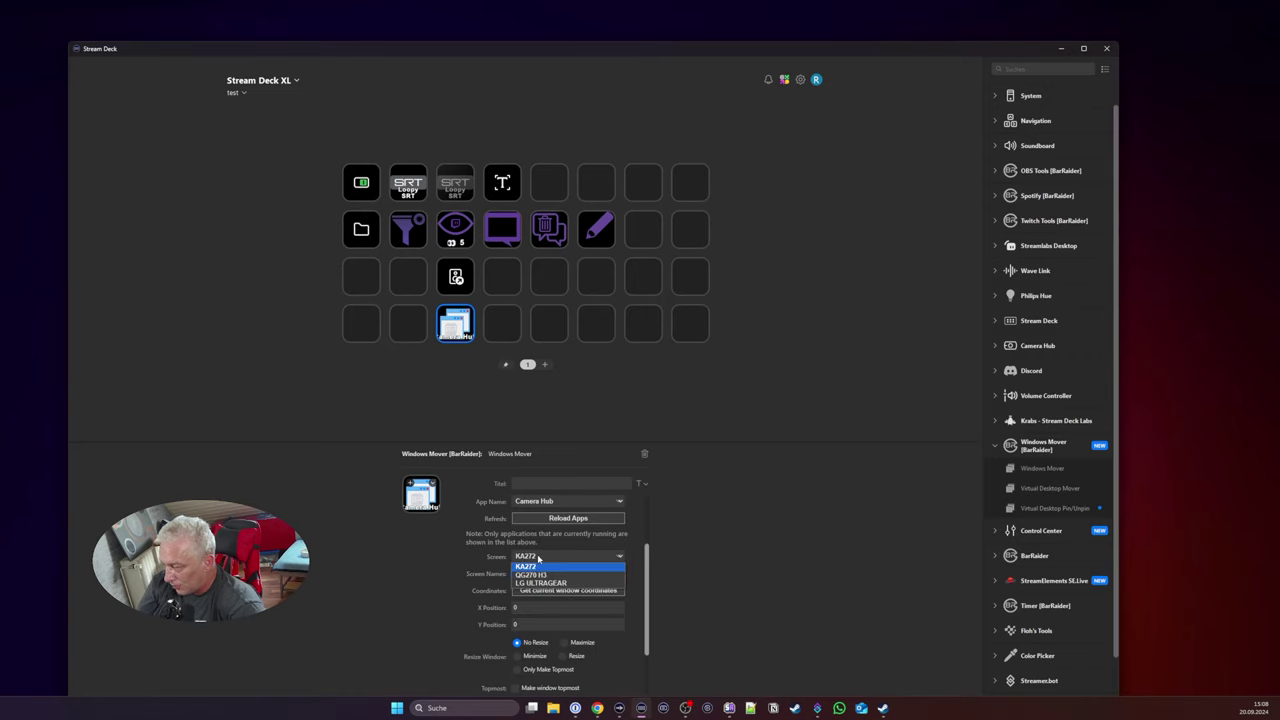
pyautogui.click(541, 582)
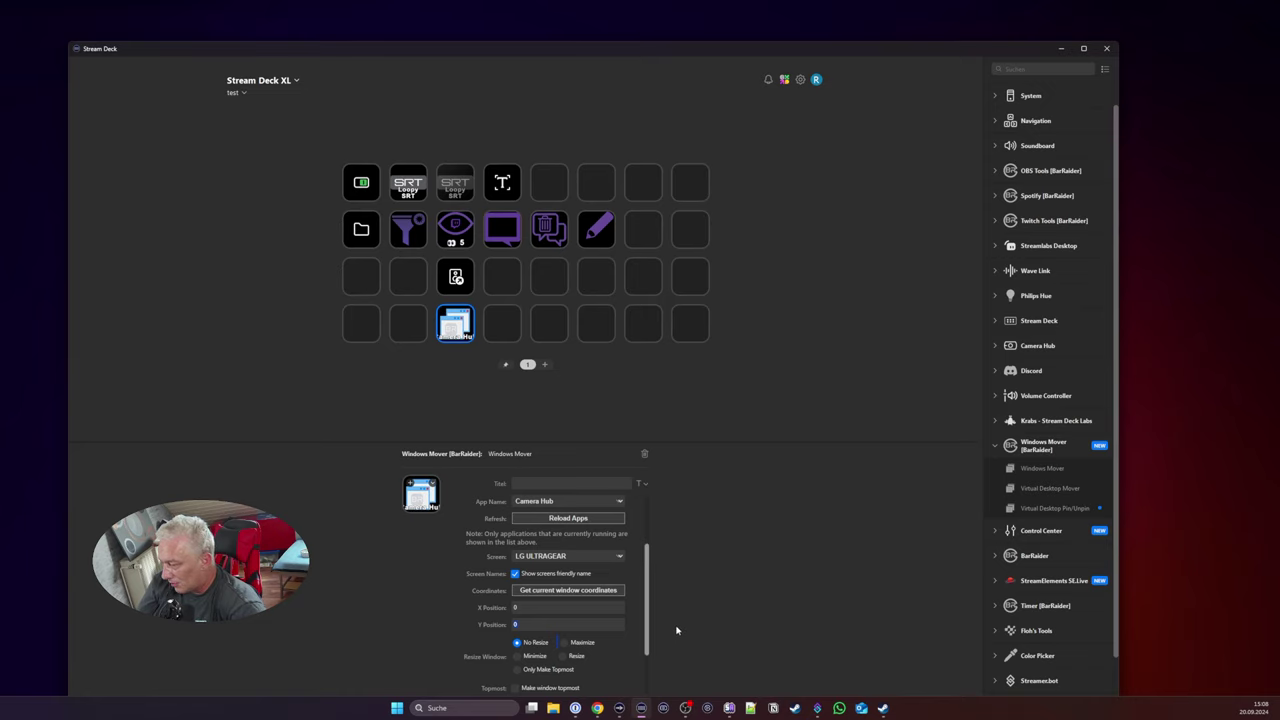
pyautogui.scroll(-2, 648, 648)
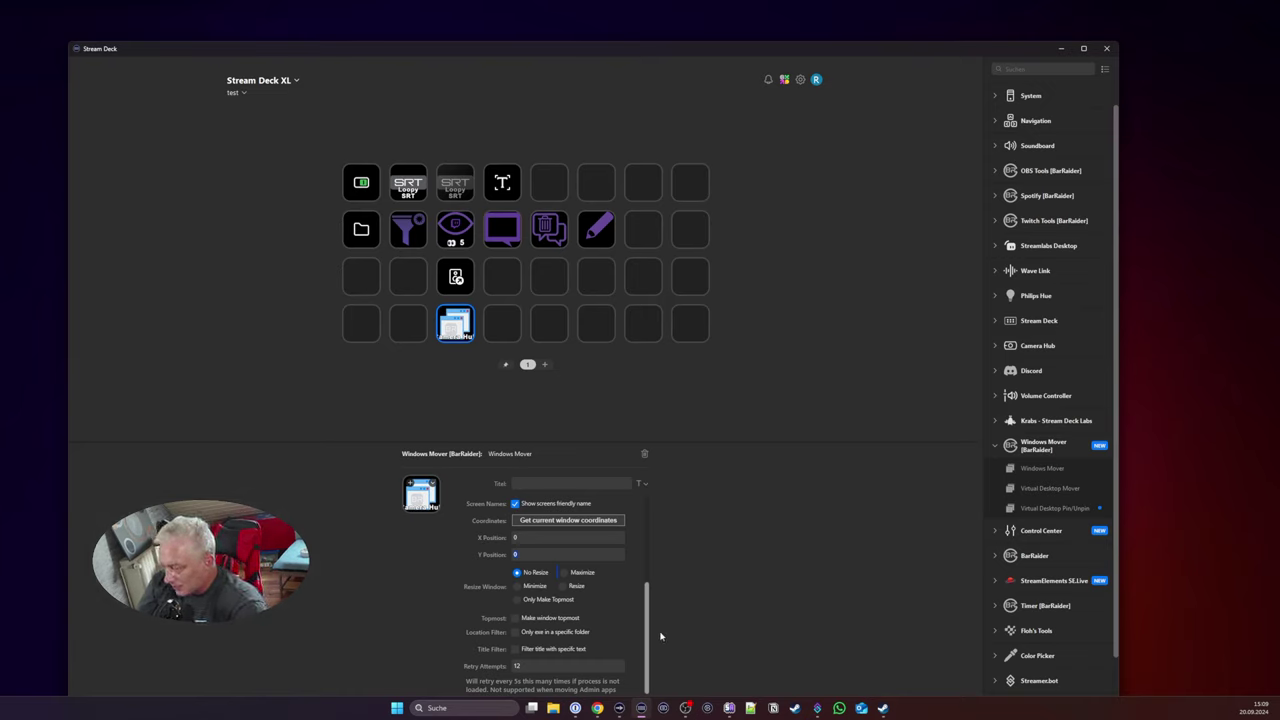
pyautogui.moveTo(650, 645); pyautogui.dragTo(652, 517)
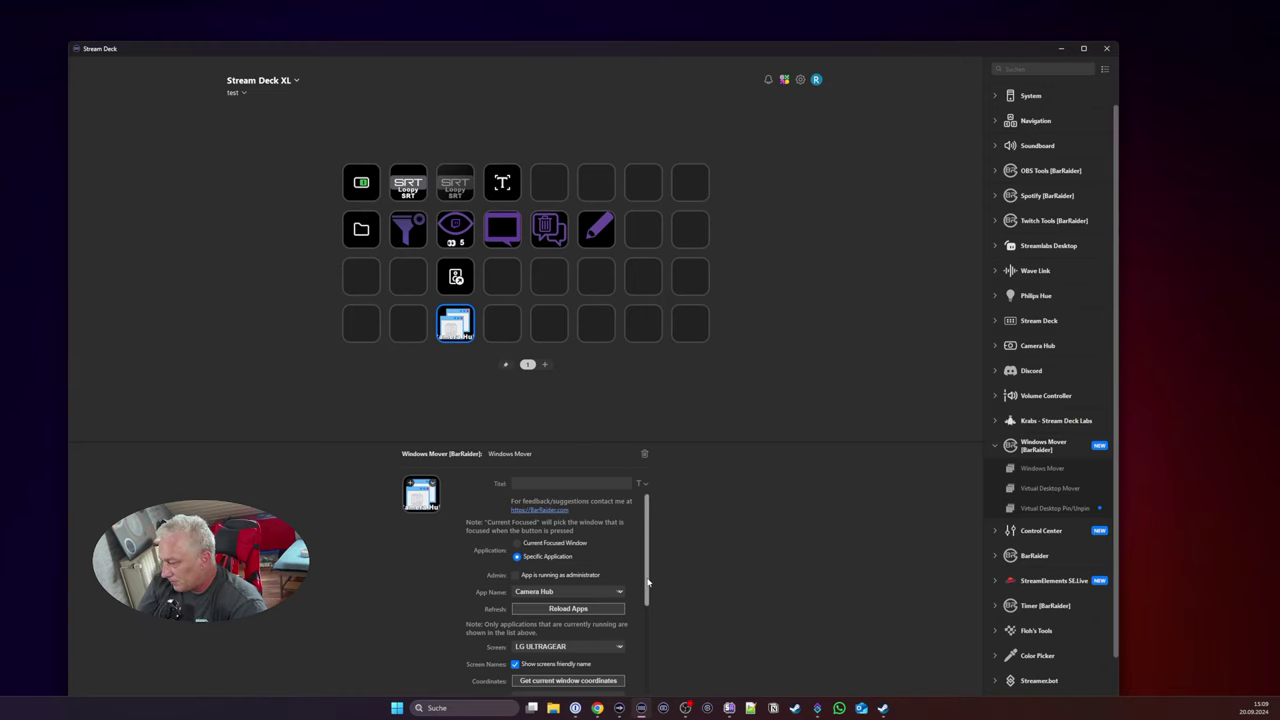
pyautogui.scroll(-3, 645, 575)
pyautogui.scroll(3, 641, 560)
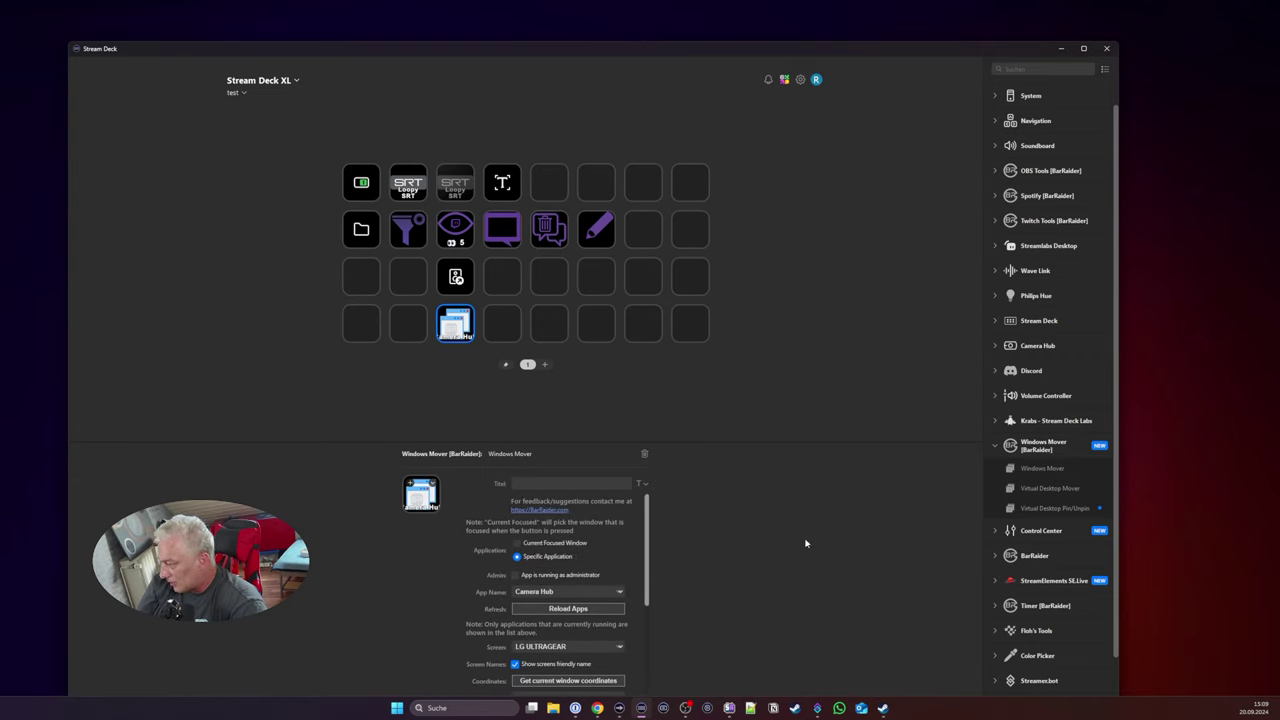
# Step: Add the Control Center Ein / Aus action to the empty key beside Windows Mover and set its accessory to Alle
pyautogui.click(996, 447)
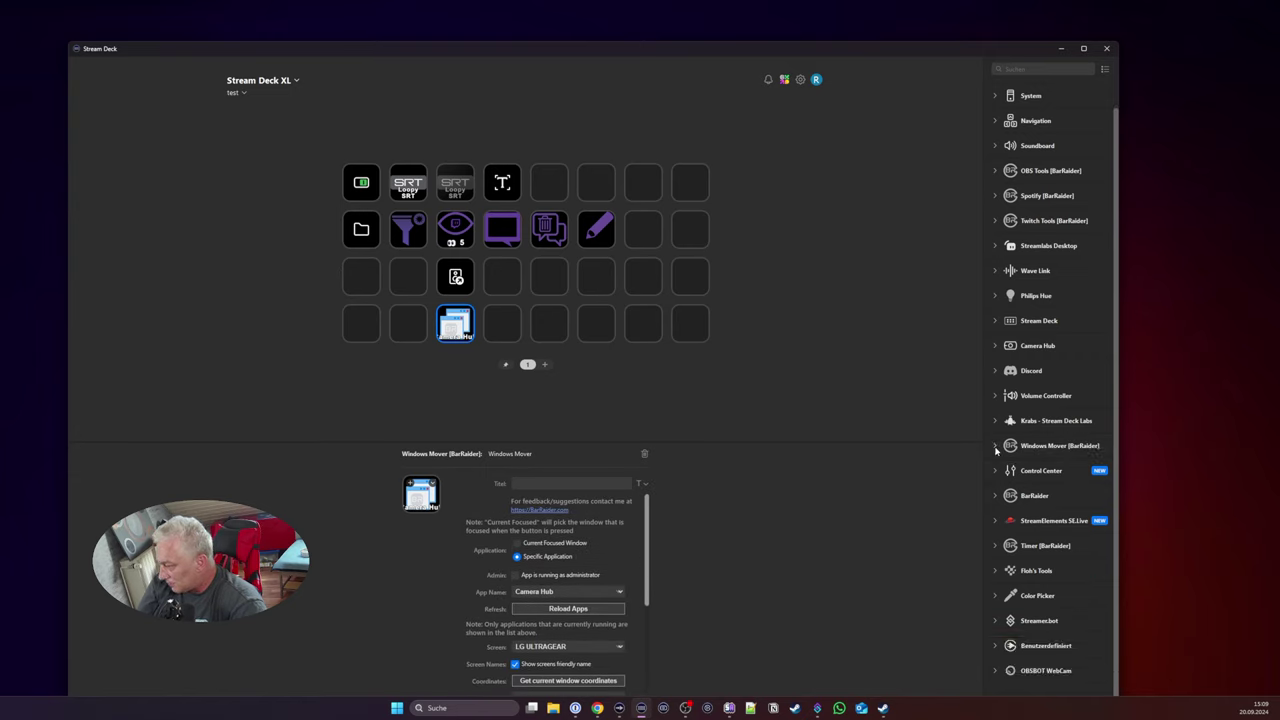
pyautogui.click(993, 477)
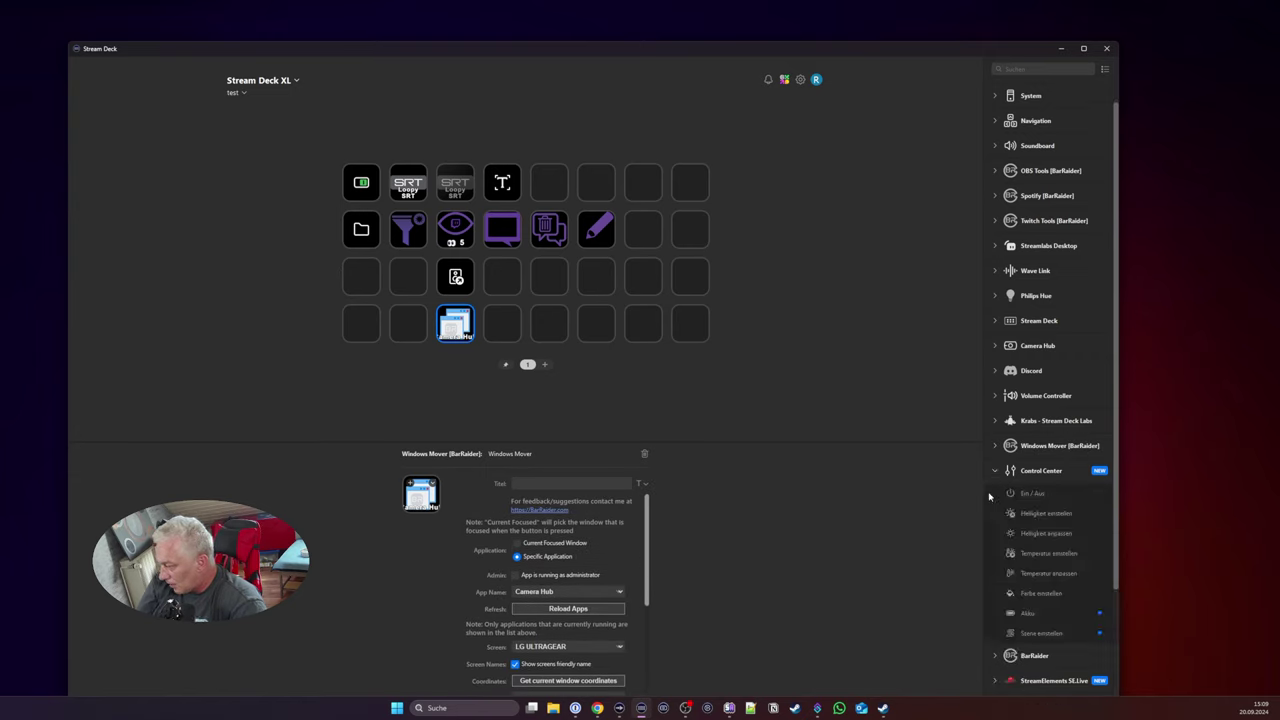
pyautogui.moveTo(1046, 513); pyautogui.dragTo(500, 333)
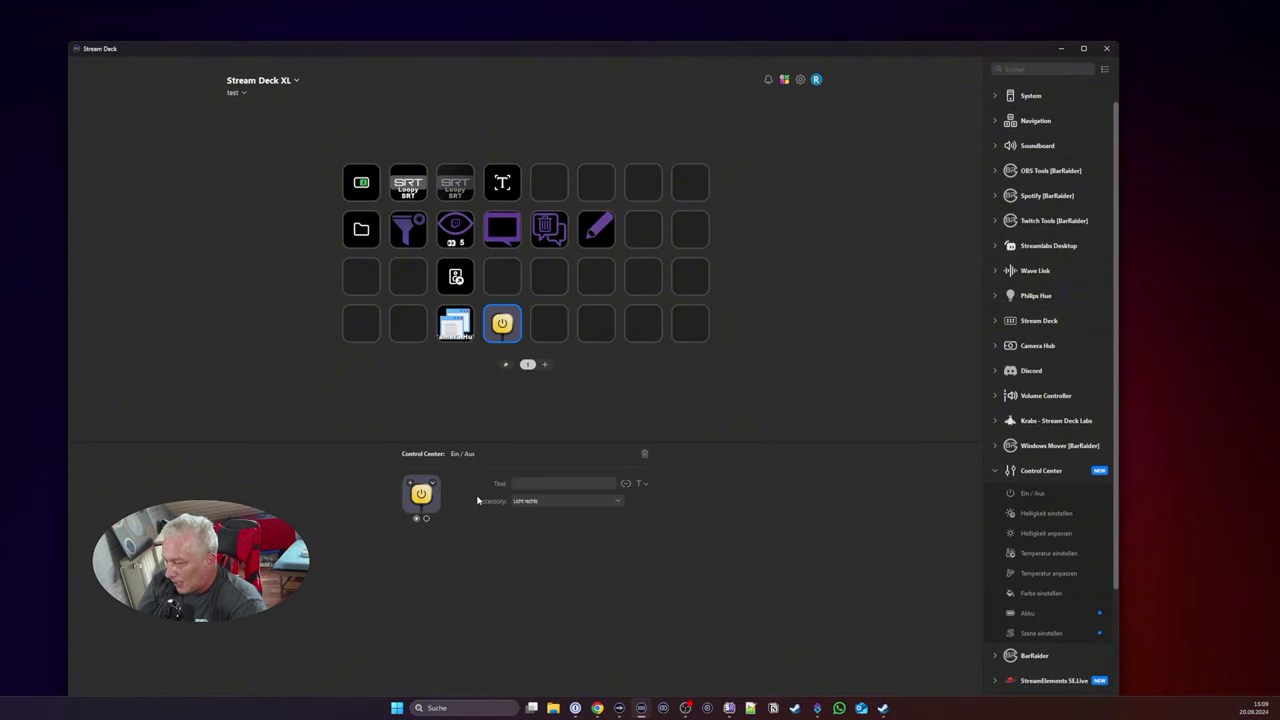
pyautogui.click(562, 501)
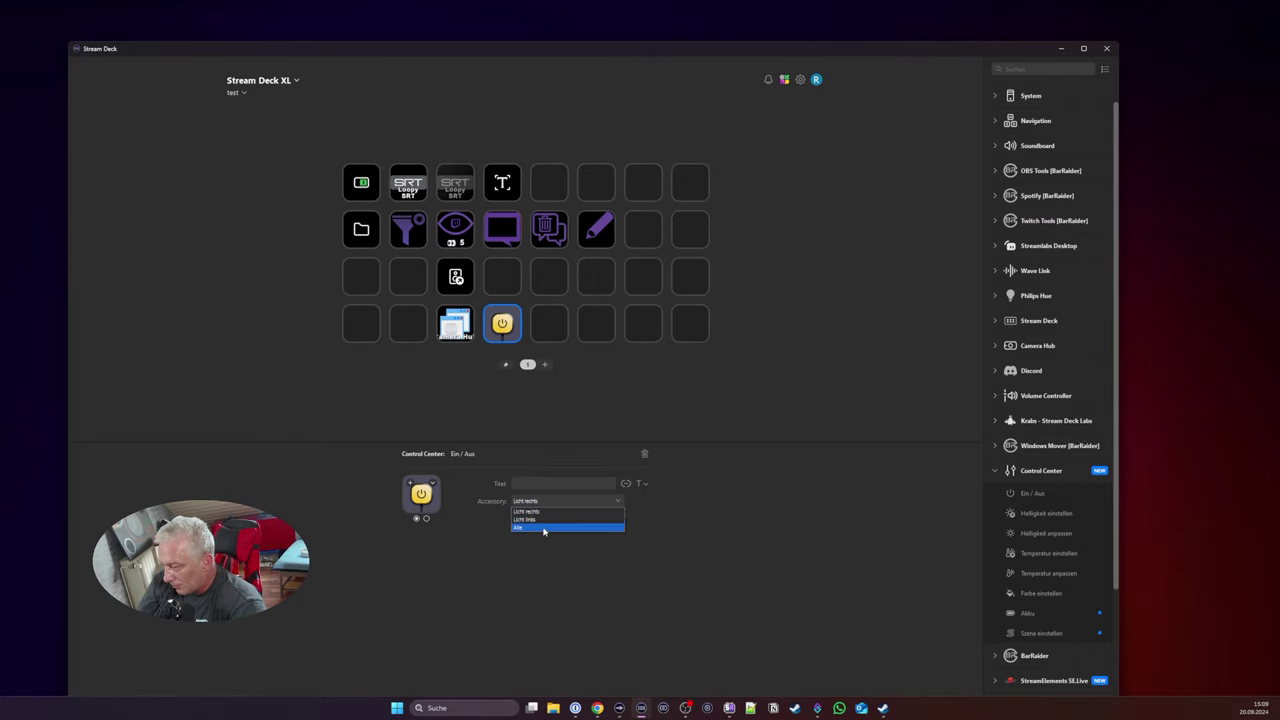
pyautogui.click(544, 528)
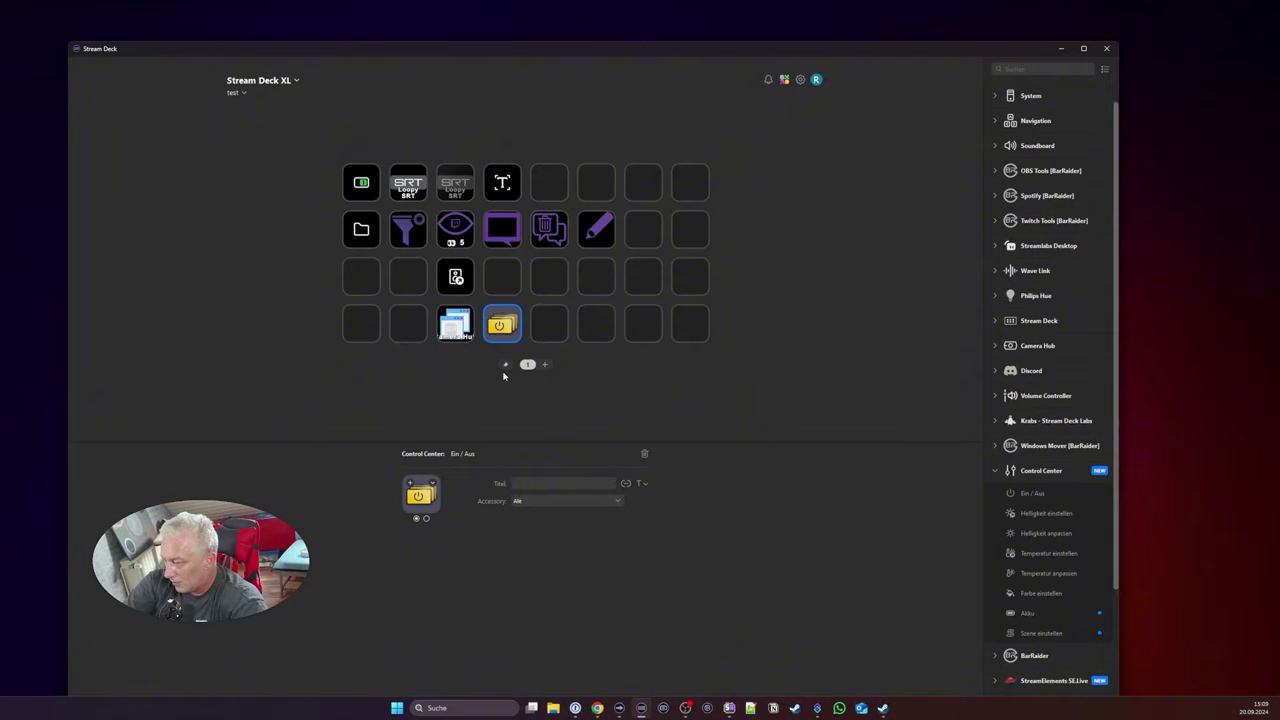
# Step: Switch the Ein / Aus key's accessory to Licht rechts and back to Alle
pyautogui.click(537, 502)
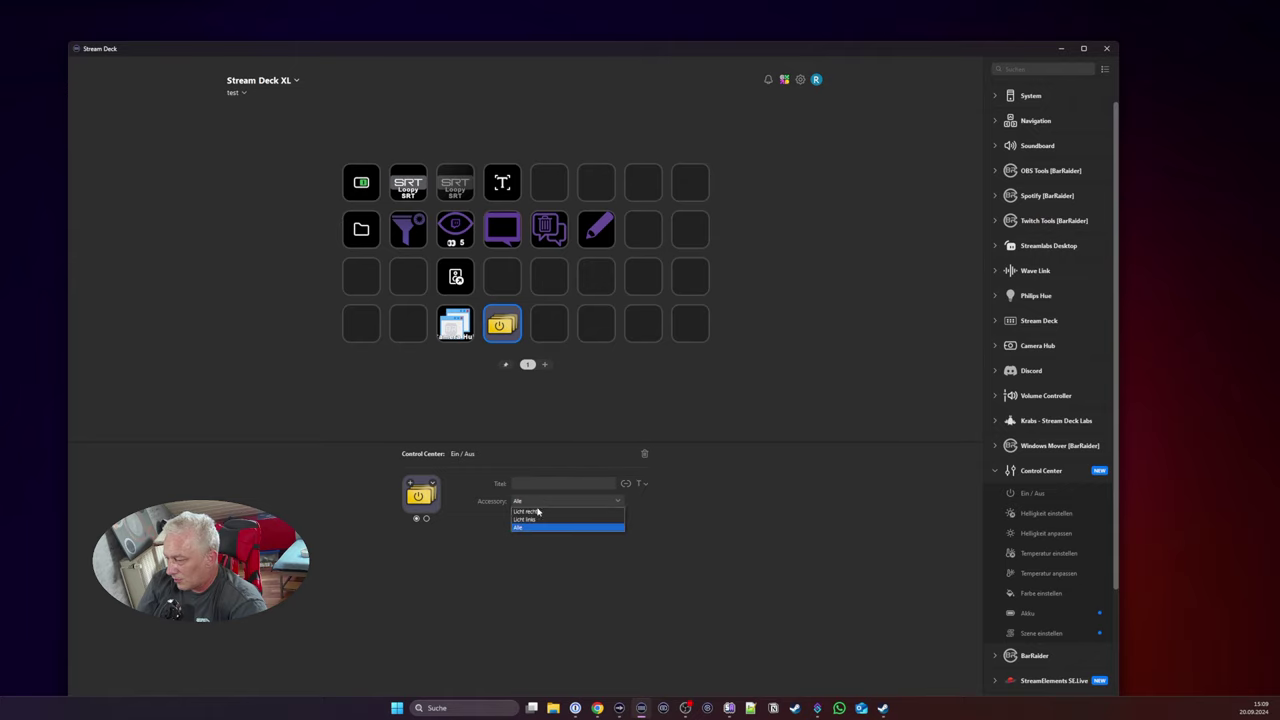
pyautogui.click(562, 517)
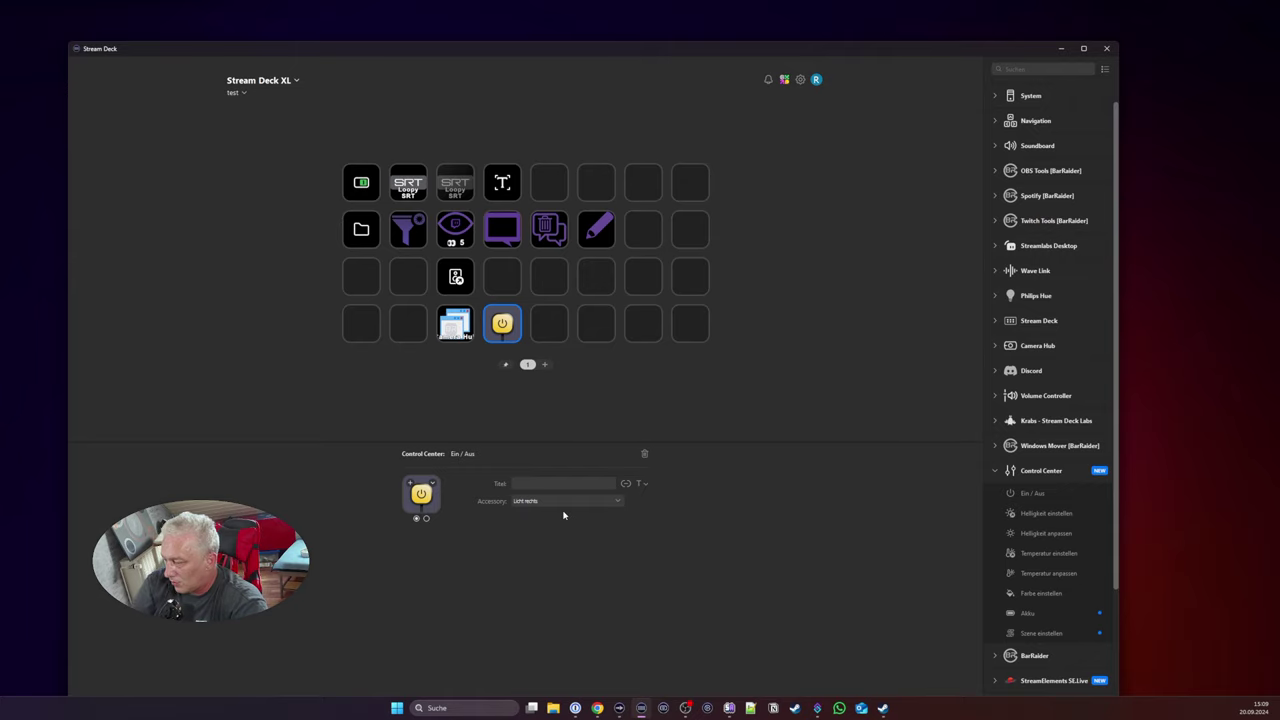
pyautogui.click(562, 501)
pyautogui.click(549, 527)
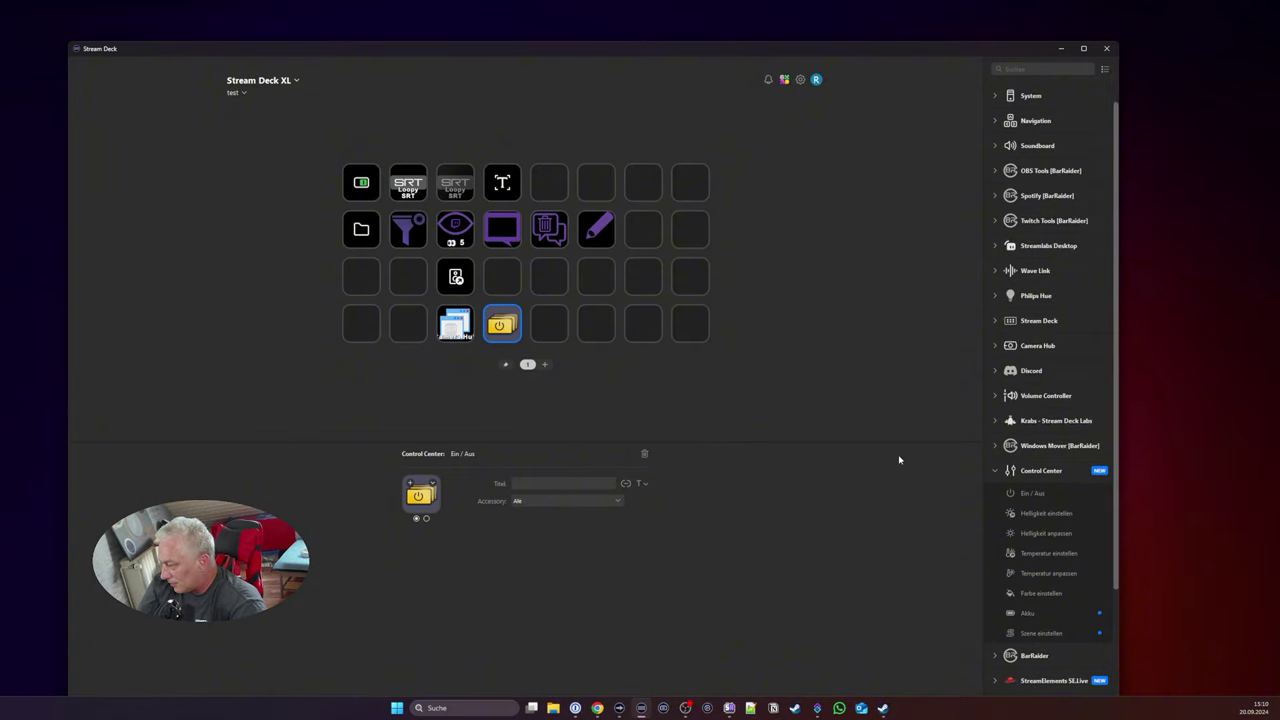
# Step: Delete the Control Center Ein / Aus key and the Windows Mover key from the bottom row of keys
pyautogui.click(644, 454)
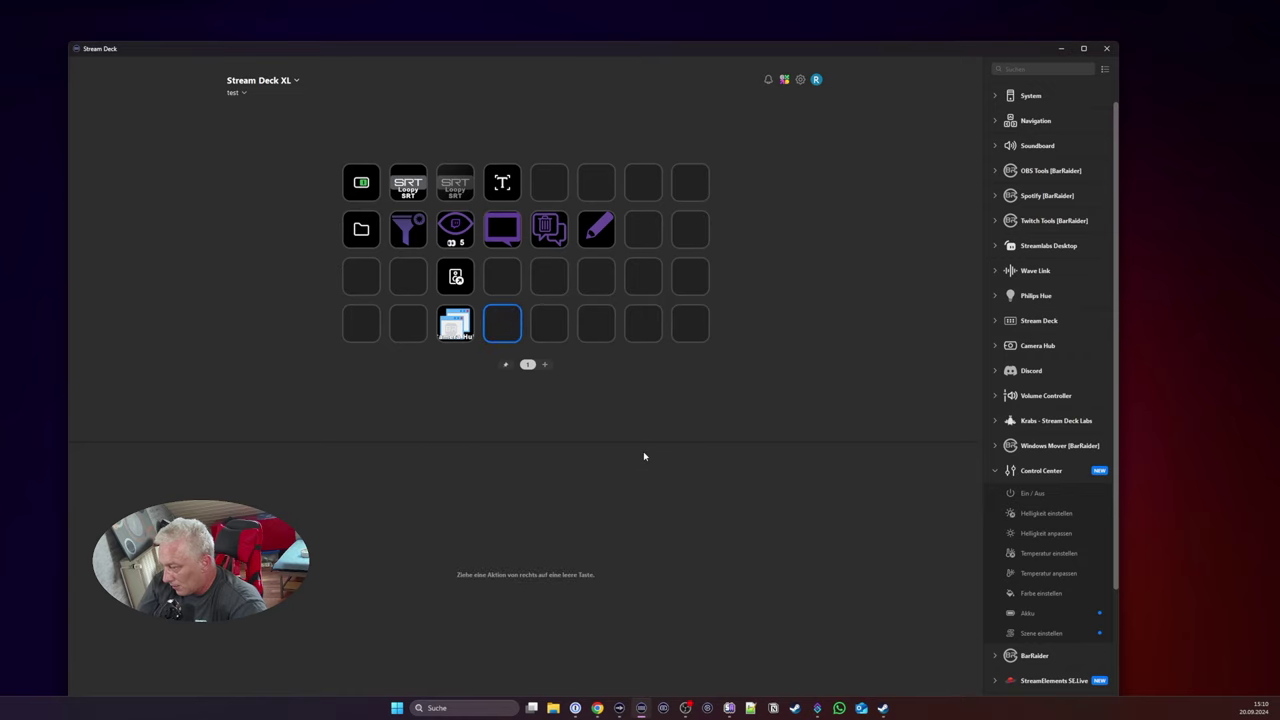
pyautogui.click(466, 337)
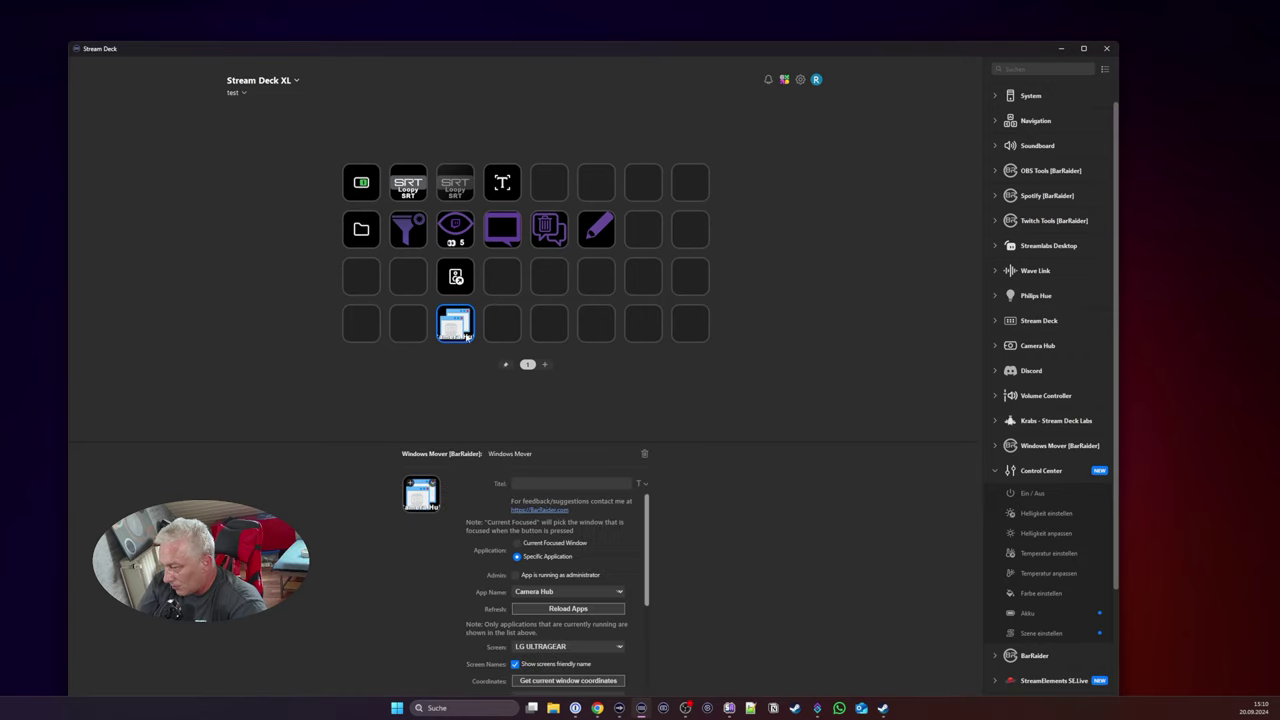
pyautogui.click(644, 454)
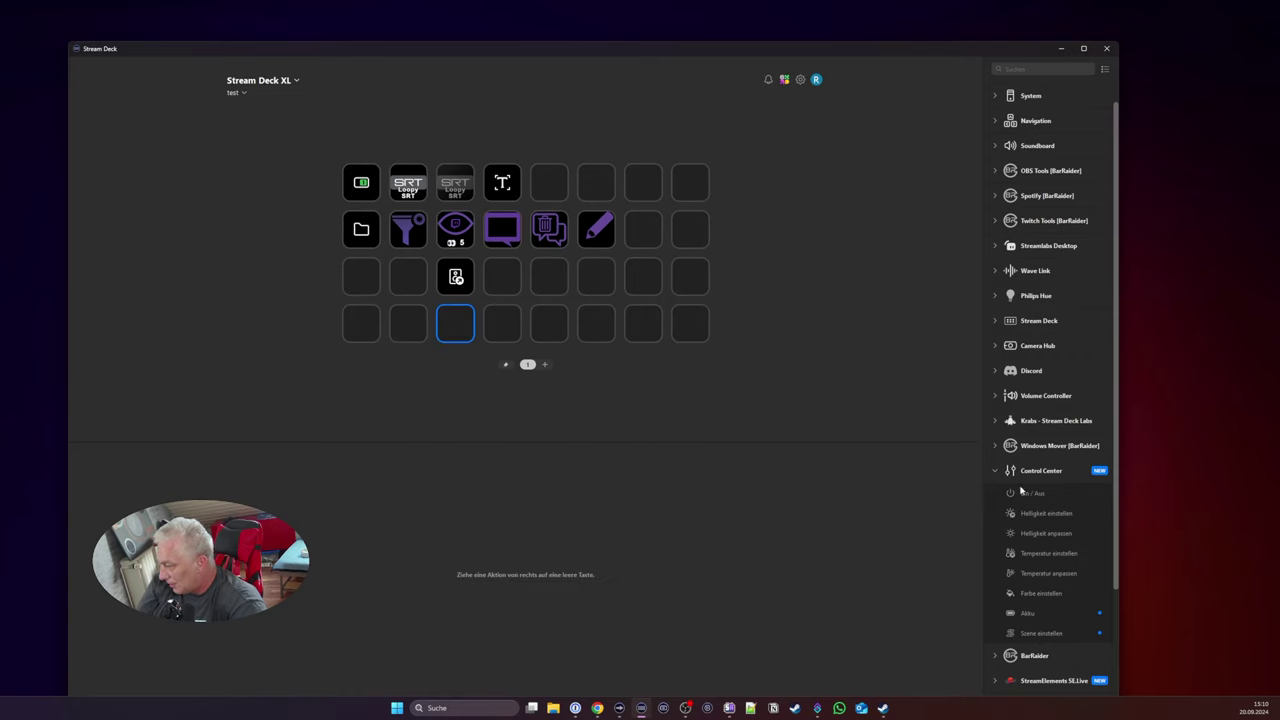
# Step: Add the BarRaider Stream Counter action to the fifth key in the bottom row of keys
pyautogui.scroll(-3, 1050, 490)
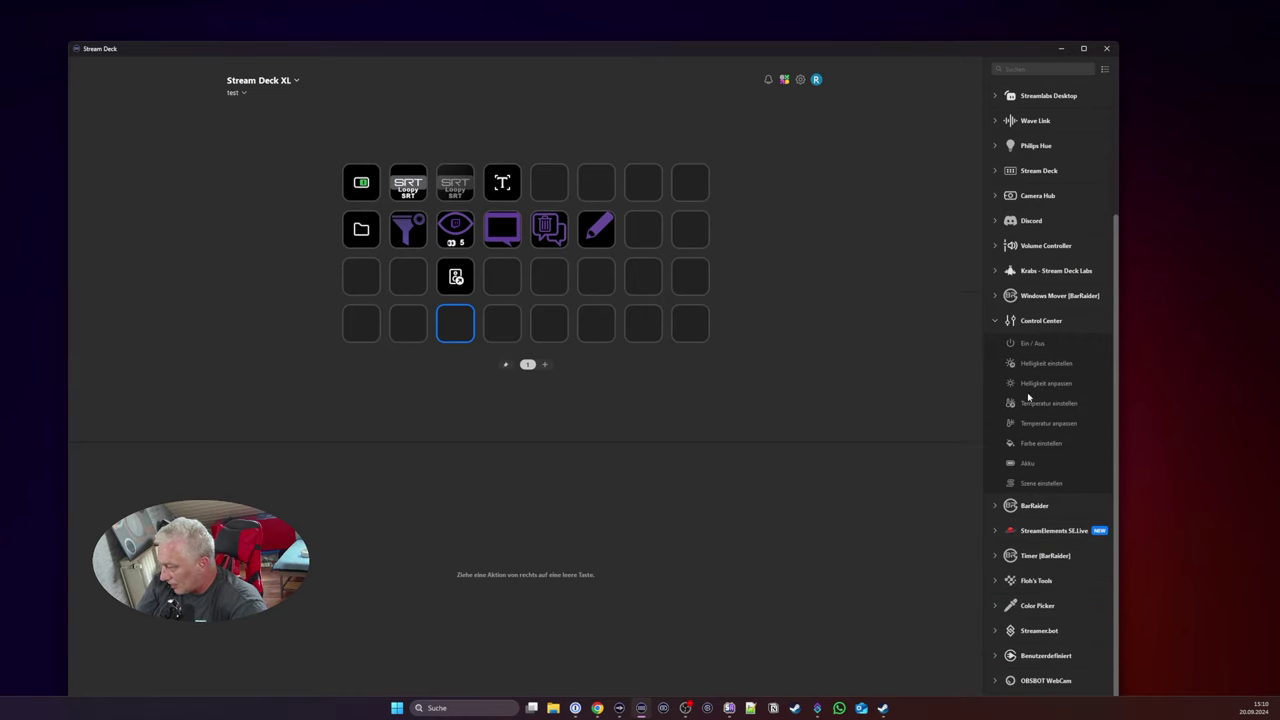
pyautogui.click(995, 321)
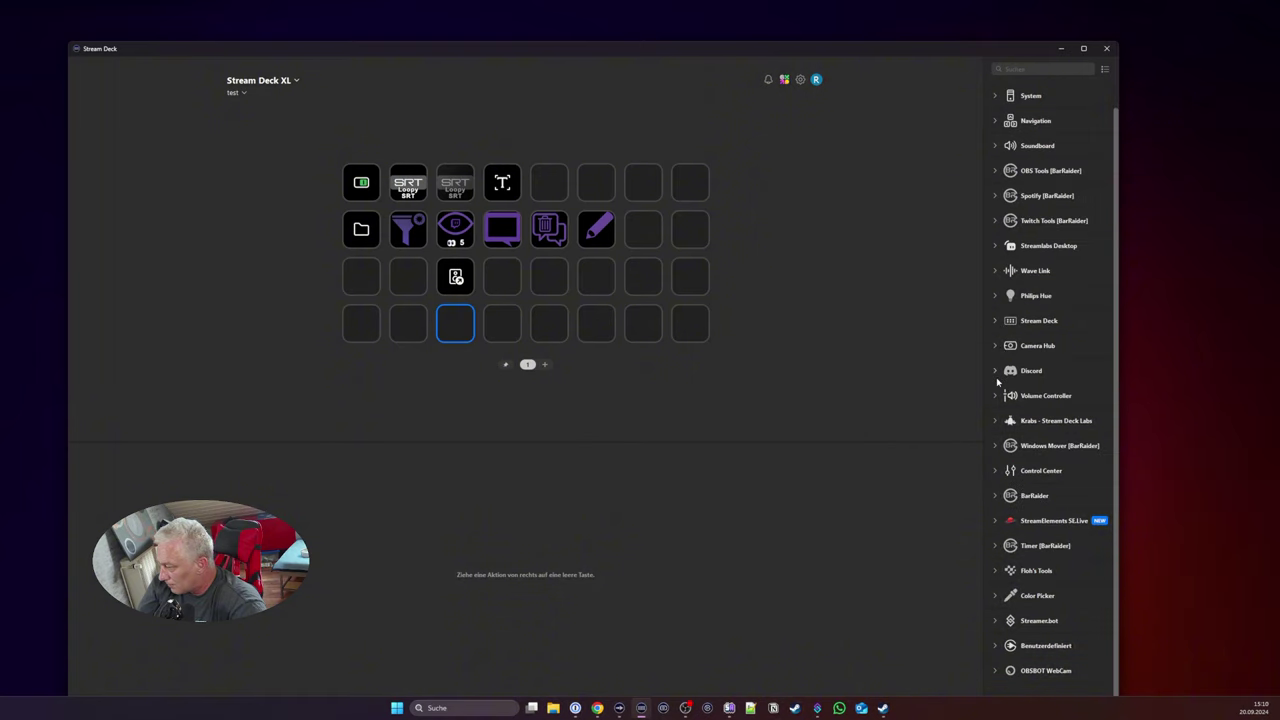
pyautogui.click(996, 496)
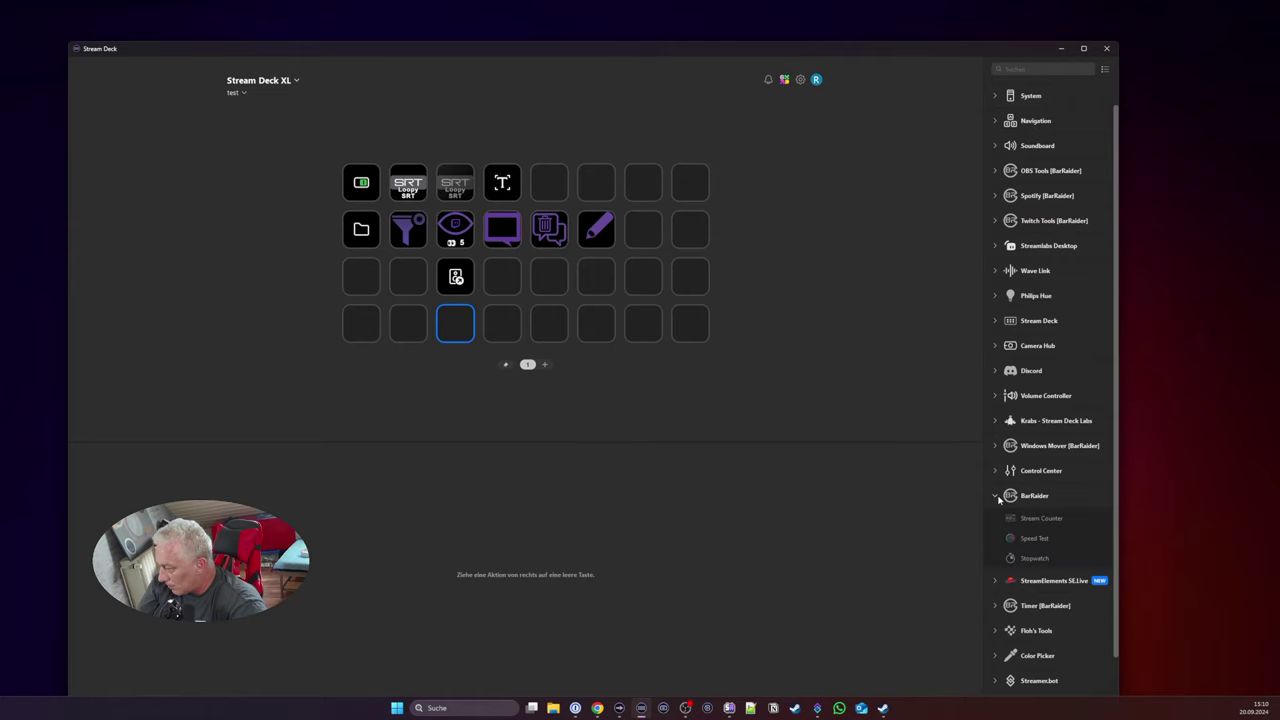
pyautogui.scroll(-1, 998, 500)
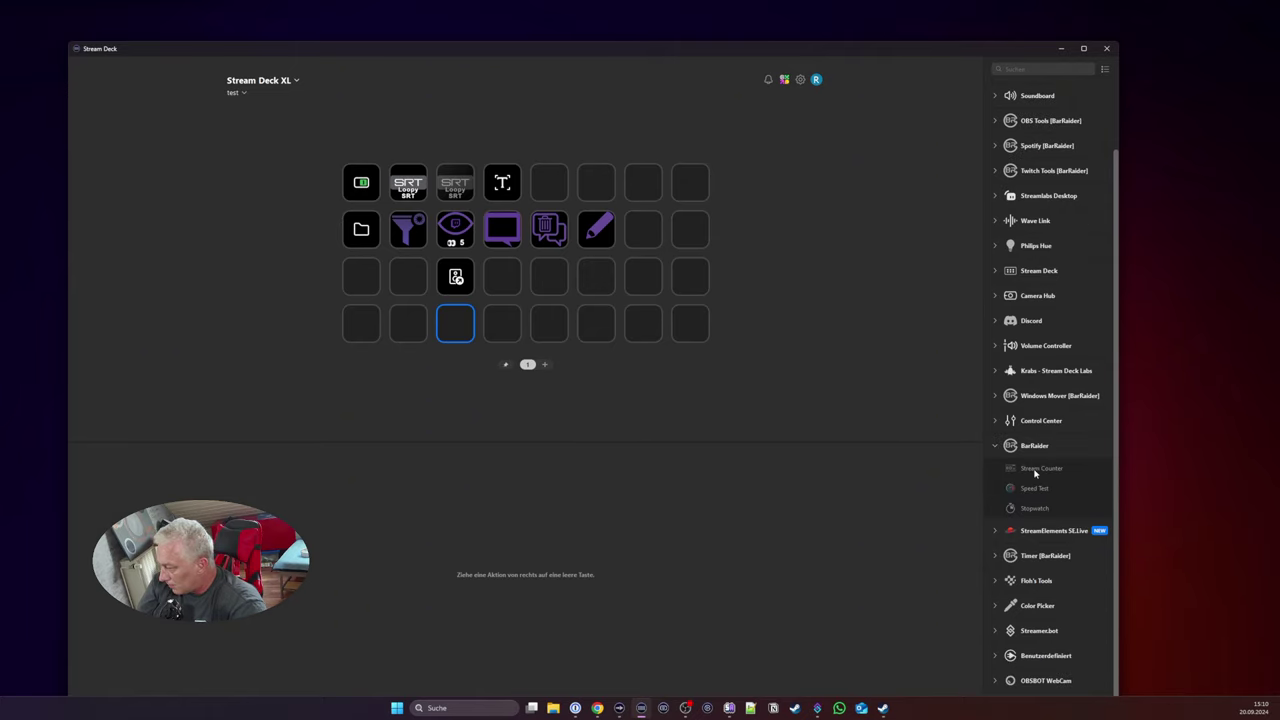
pyautogui.moveTo(1035, 474); pyautogui.dragTo(549, 323)
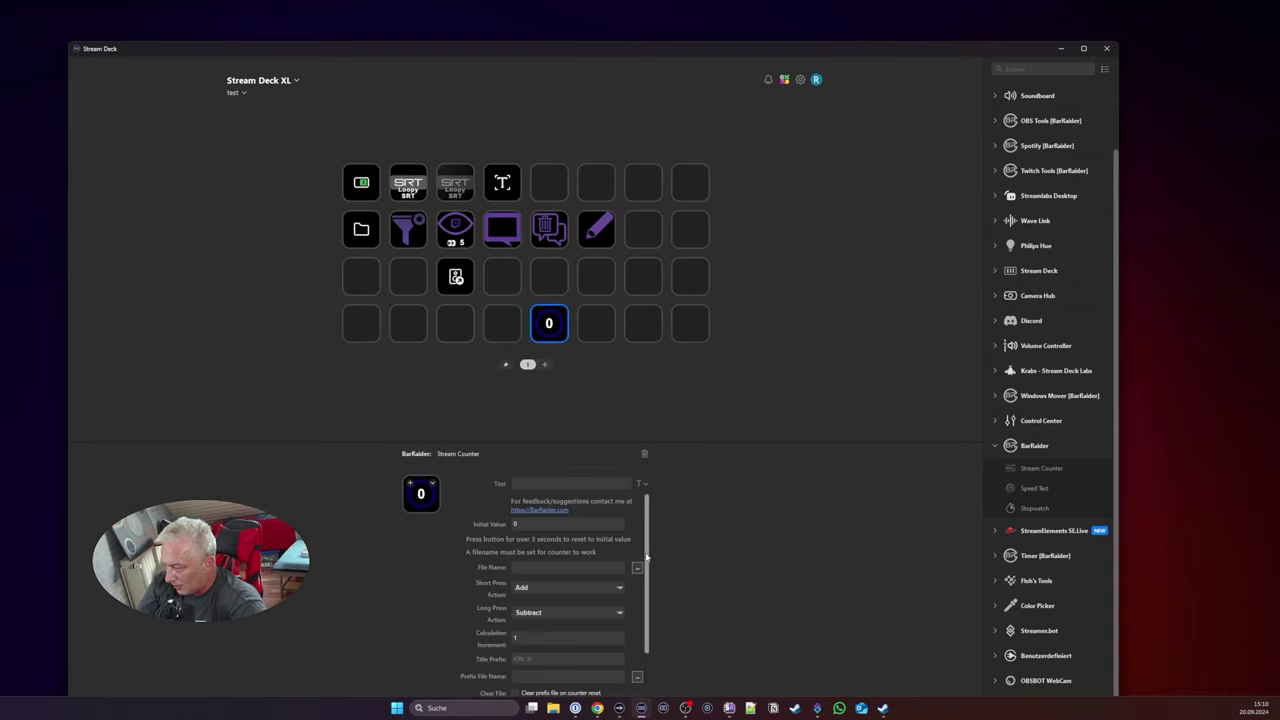
# Step: Review the Stream Counter settings and open the file selection for its counter file name
pyautogui.scroll(-1, 630, 622)
pyautogui.scroll(1, 637, 540)
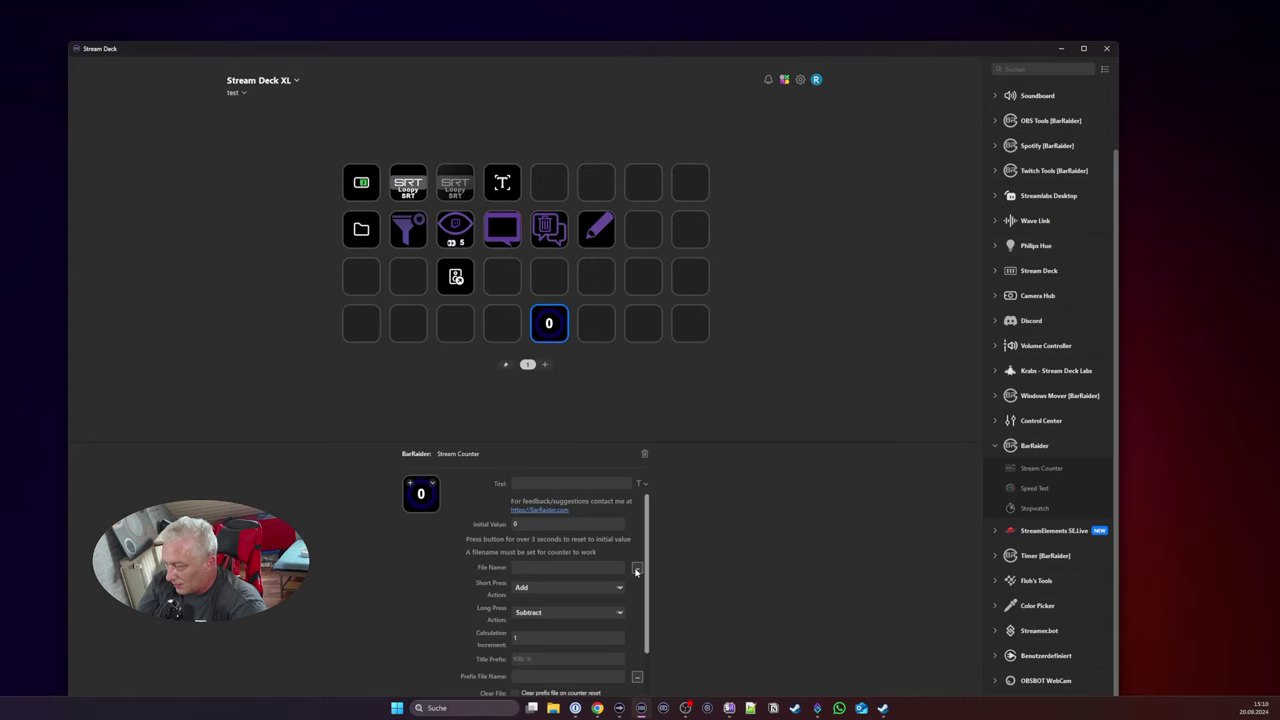
pyautogui.click(637, 568)
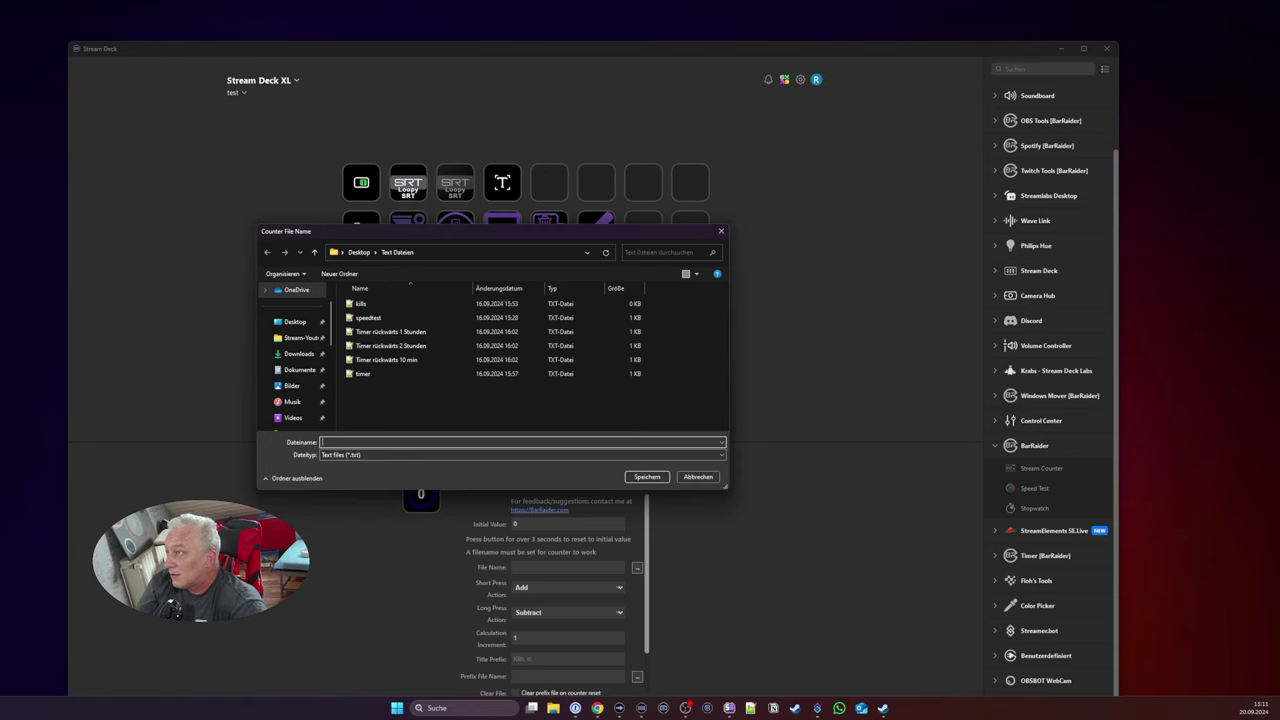
# Step: Switch to OBS and create a new Text (GDI+) source in the (S) Eigenbau scene
pyautogui.hotkey('alt', 'Tab')
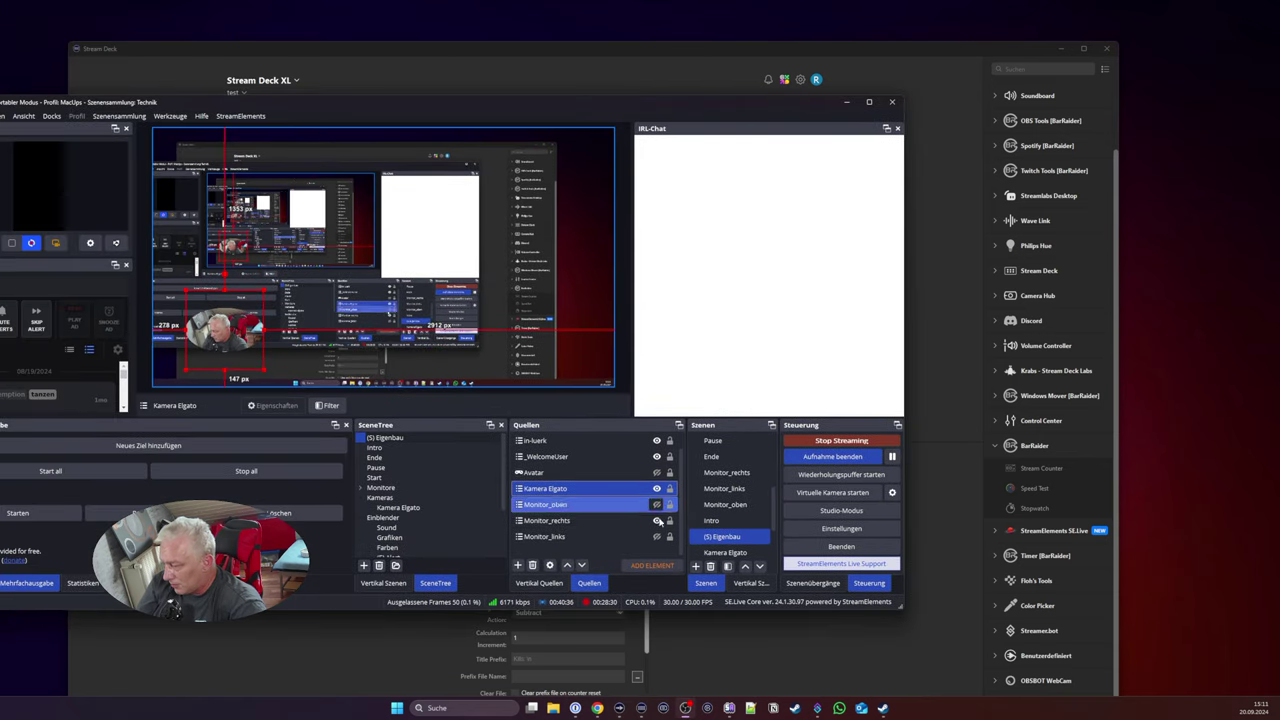
pyautogui.click(696, 566)
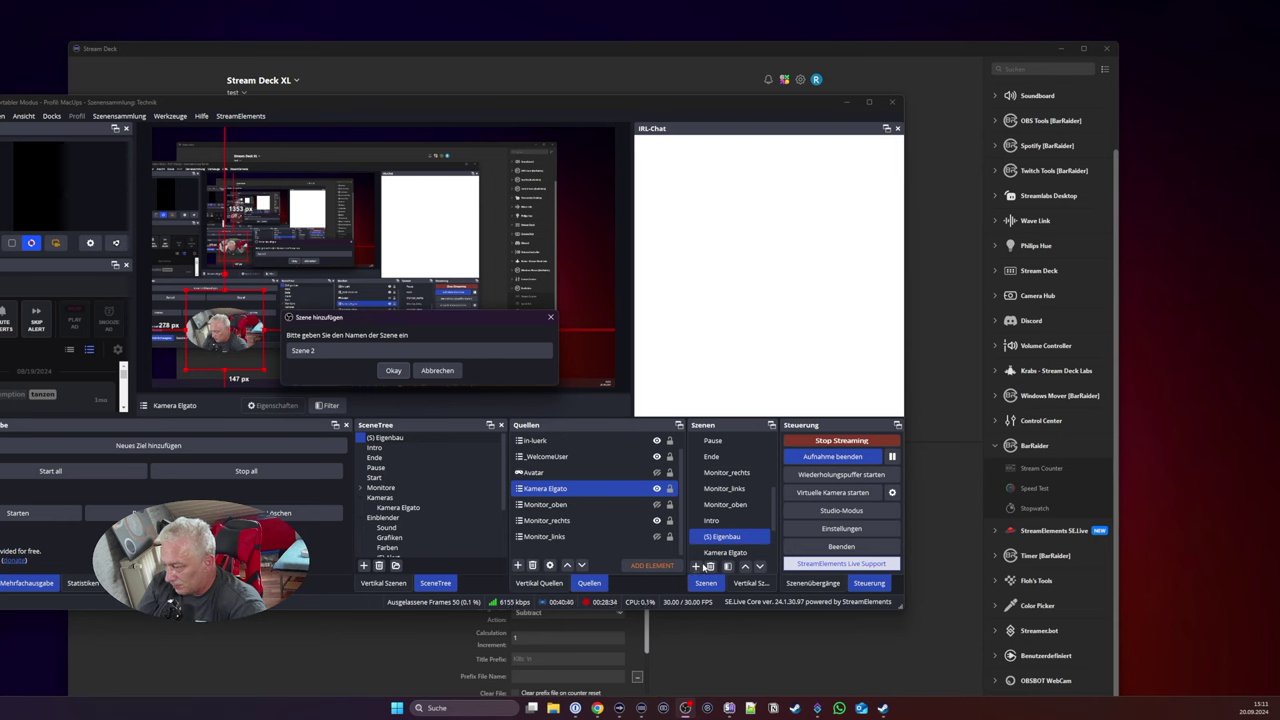
pyautogui.click(437, 370)
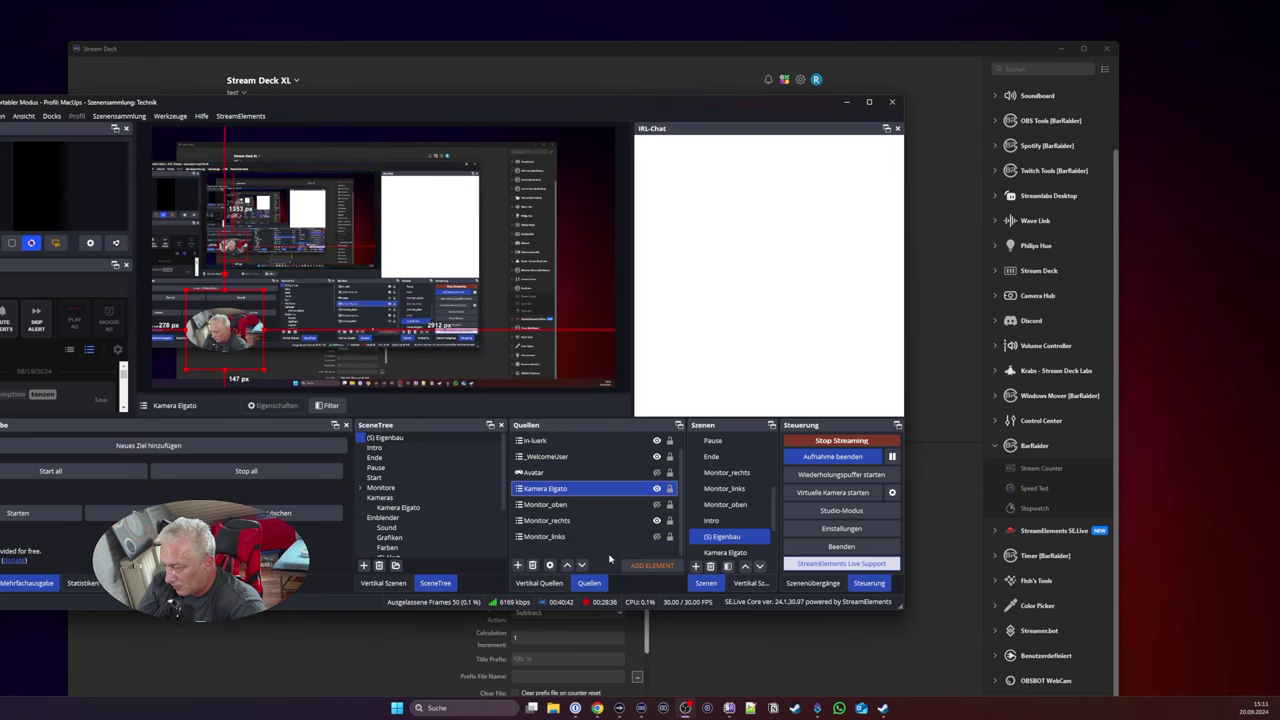
pyautogui.click(518, 566)
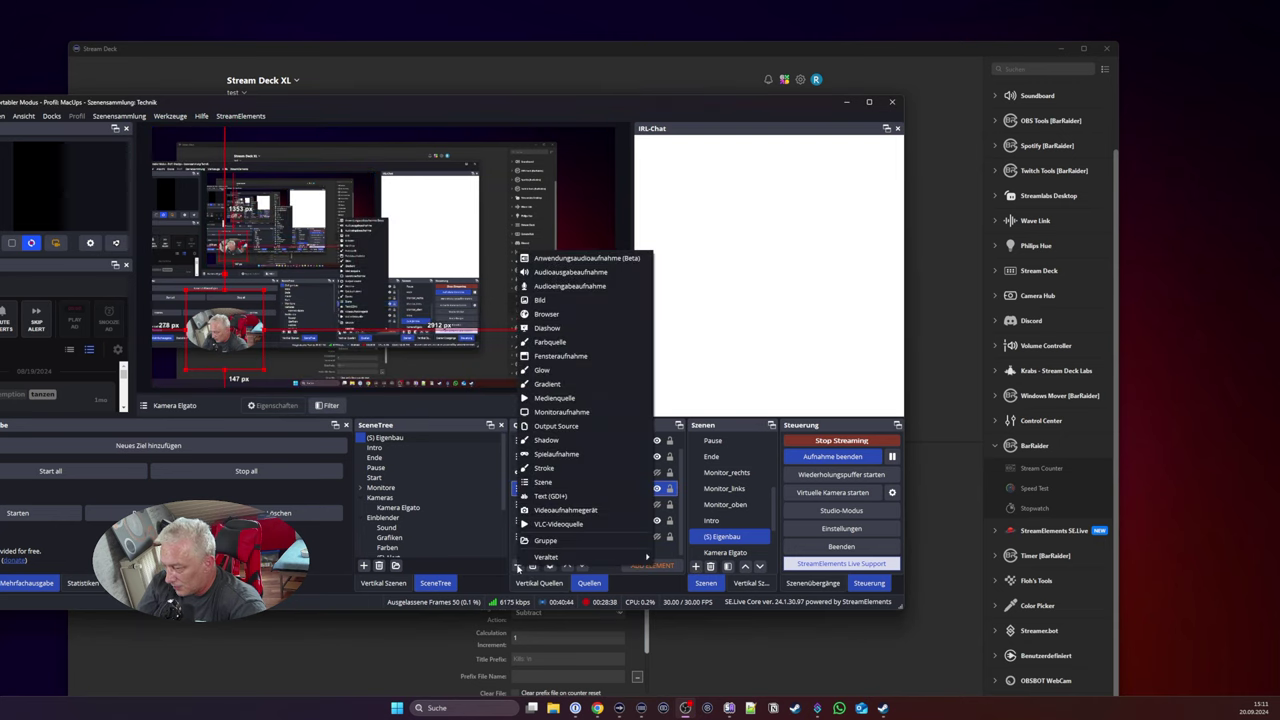
pyautogui.click(562, 498)
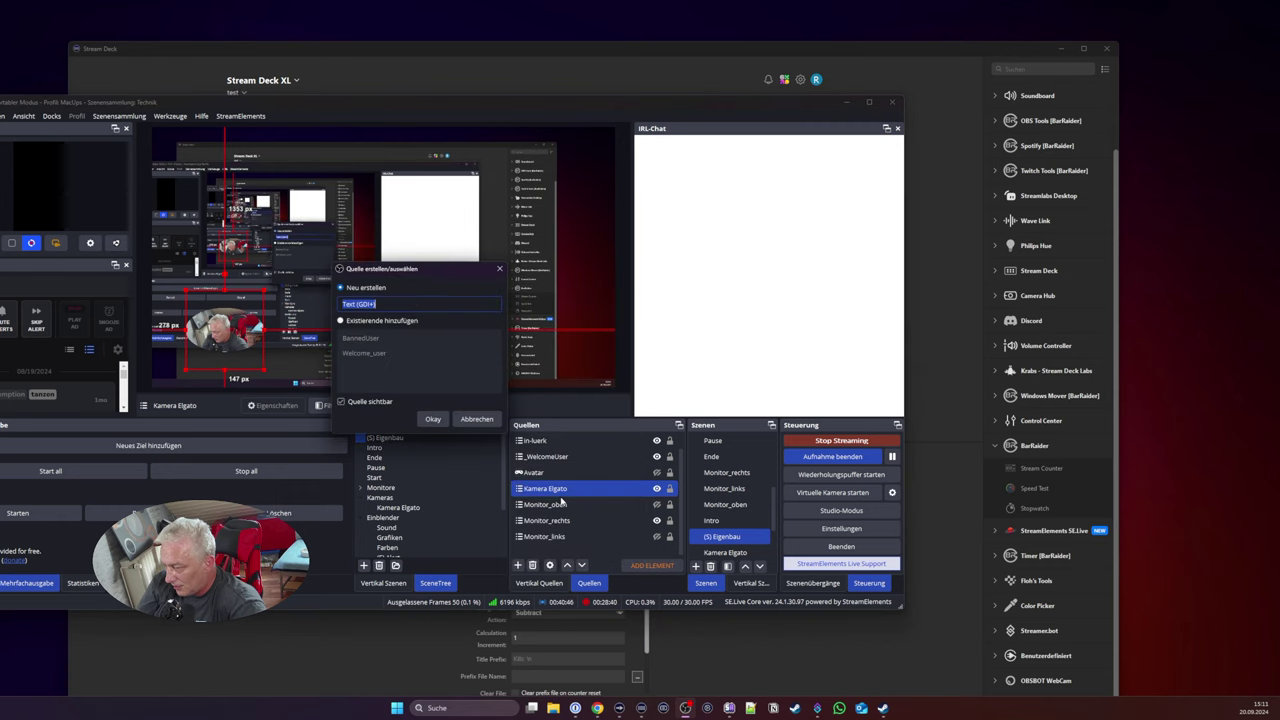
pyautogui.click(433, 419)
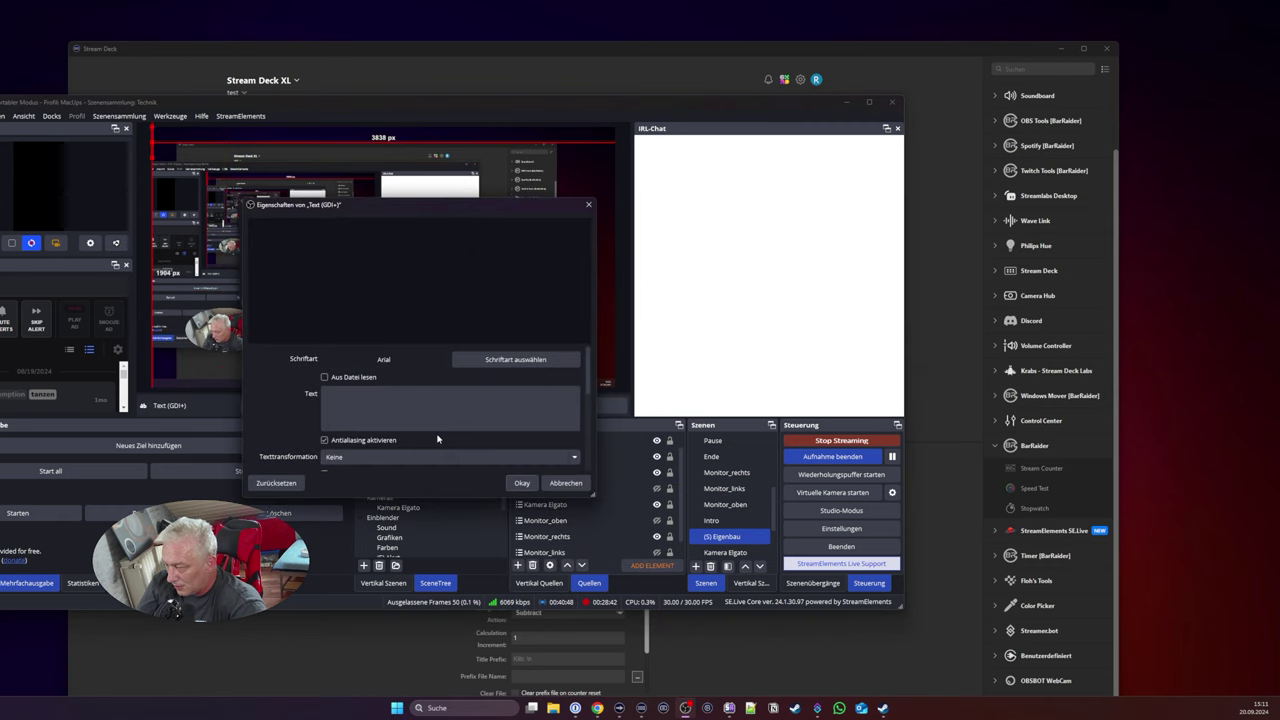
# Step: Make the text source read from the kills text file in the Desktop folder Text Dateien and accept its properties
pyautogui.click(324, 377)
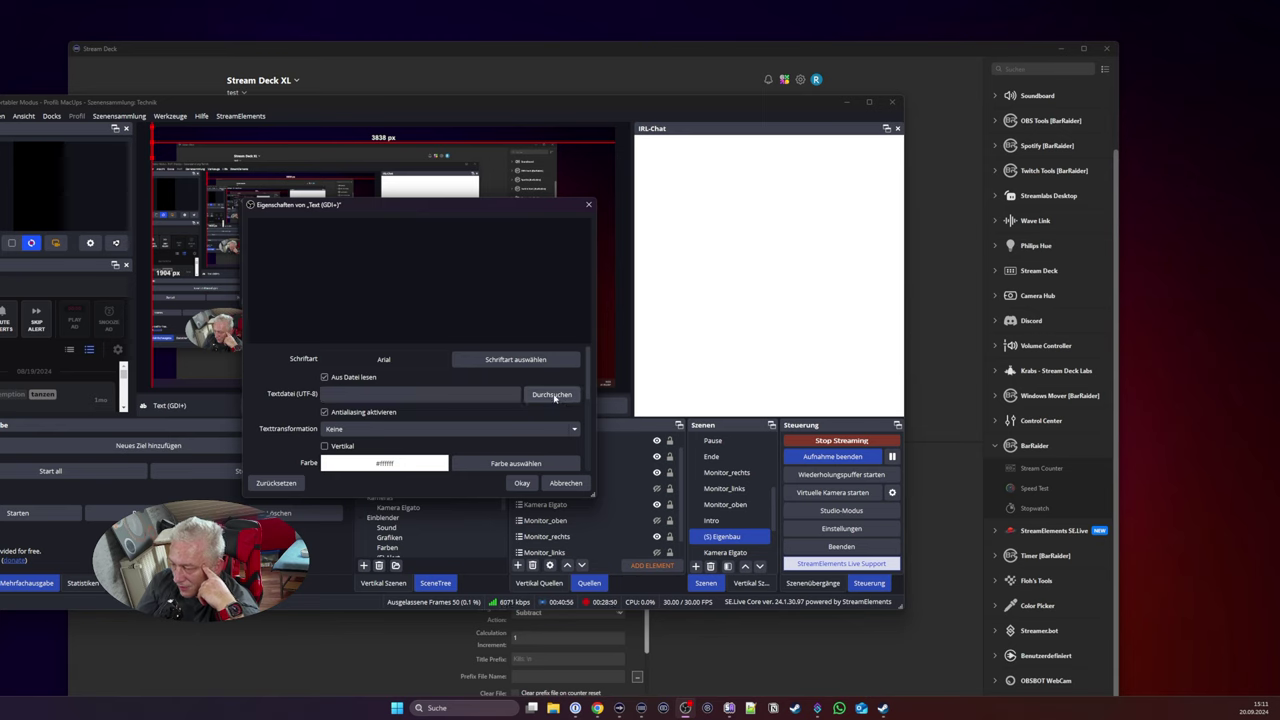
pyautogui.click(552, 395)
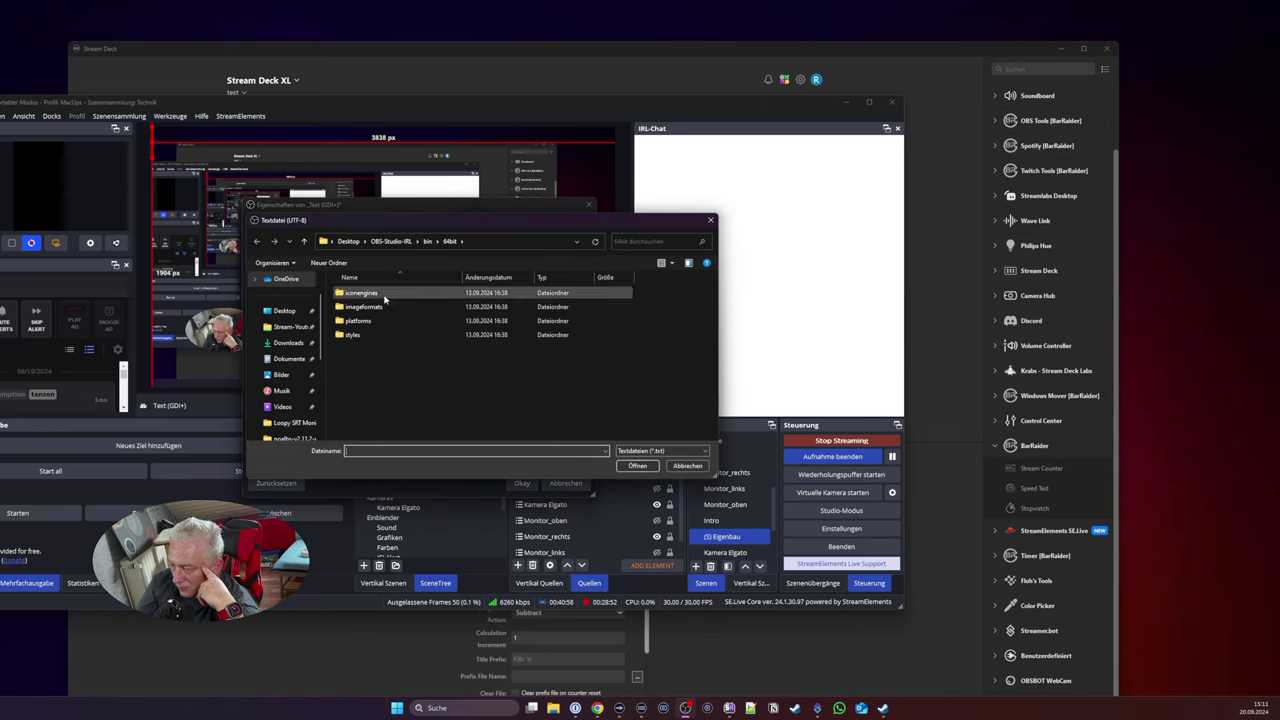
pyautogui.click(283, 313)
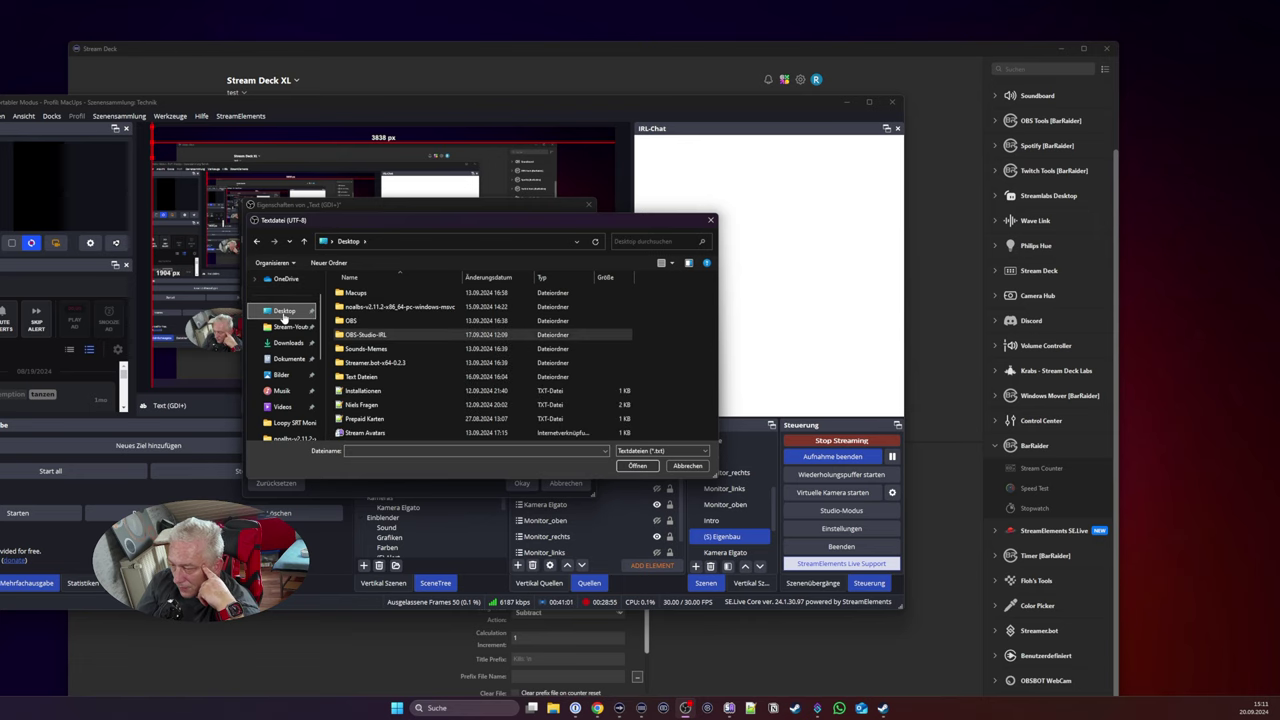
pyautogui.click(376, 378)
pyautogui.doubleClick(376, 378)
pyautogui.click(356, 295)
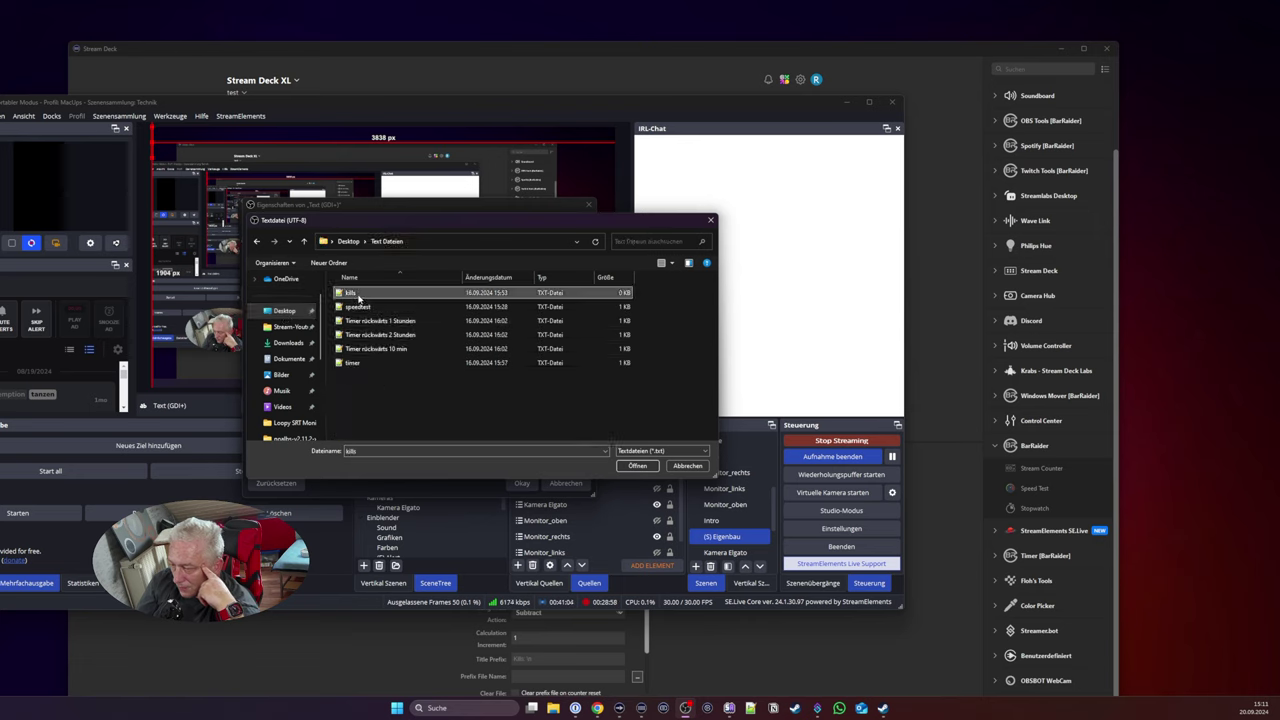
pyautogui.click(637, 466)
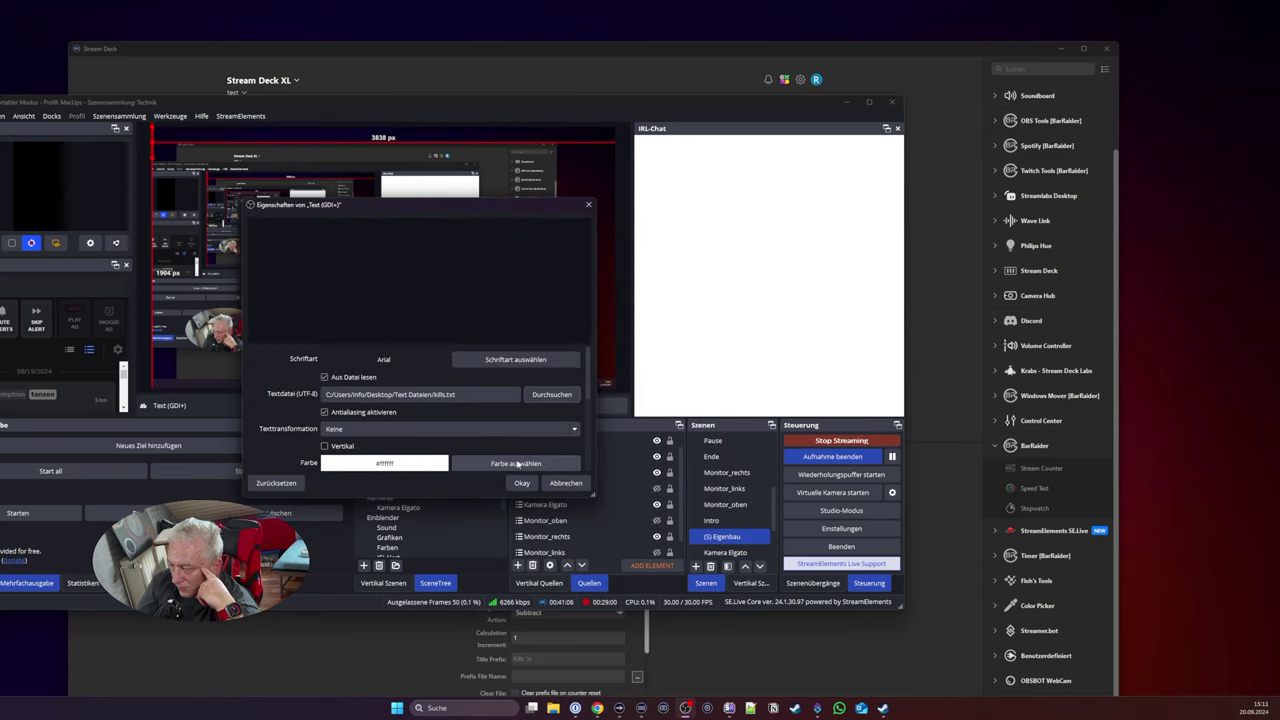
pyautogui.click(521, 483)
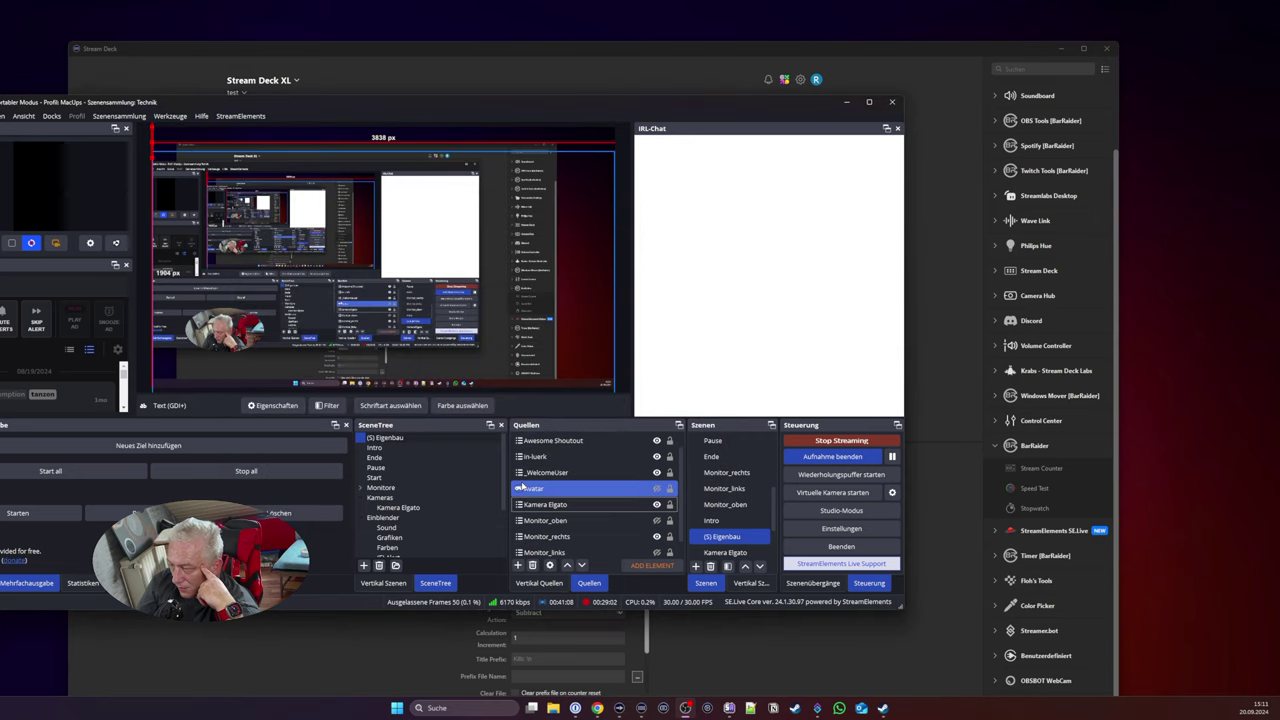
# Step: Fit the Text (GDI+) source to the screen and move it to the end of the source list, below Monitor_links
pyautogui.click(573, 299)
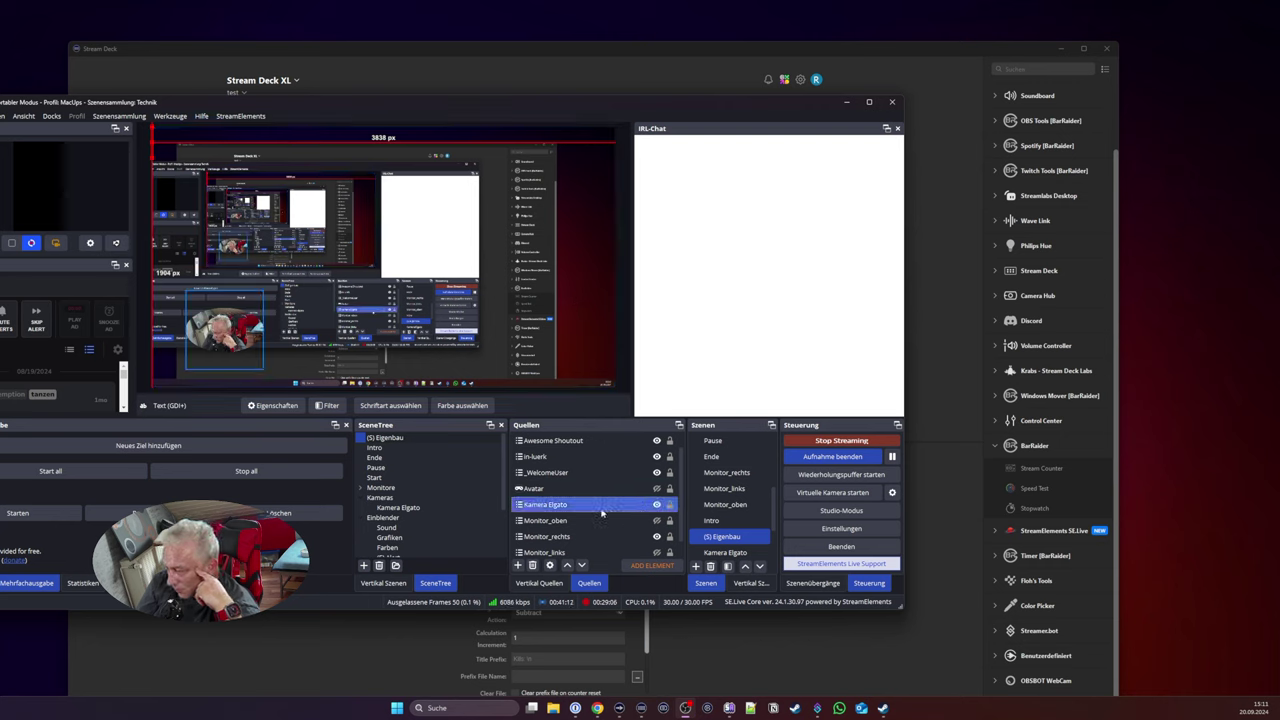
pyautogui.scroll(1, 578, 487)
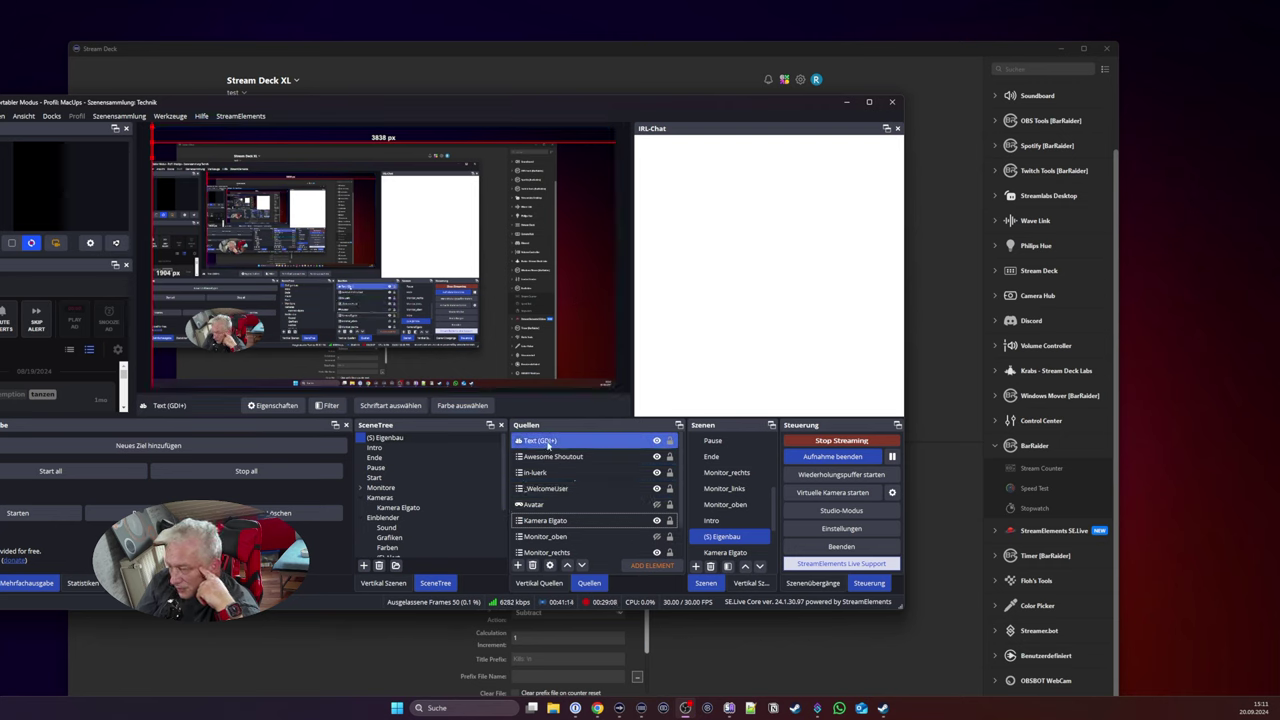
pyautogui.rightClick(613, 441)
pyautogui.moveTo(663, 268)
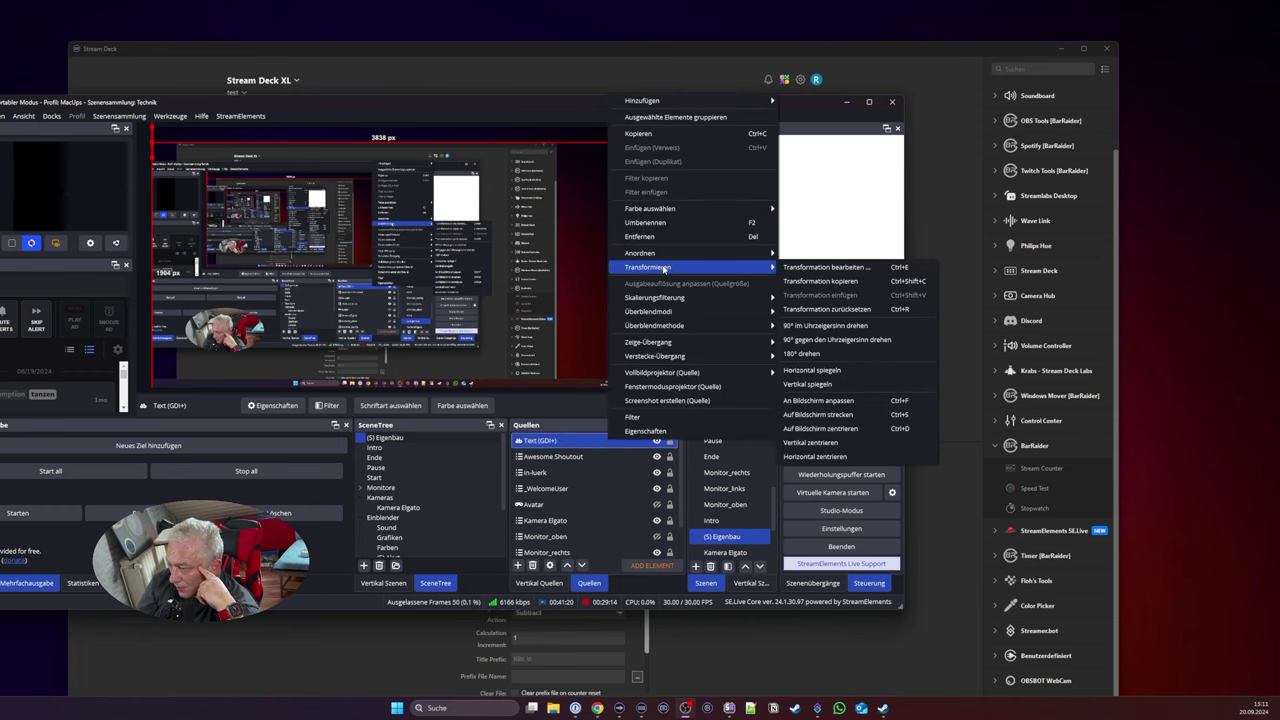
pyautogui.click(822, 400)
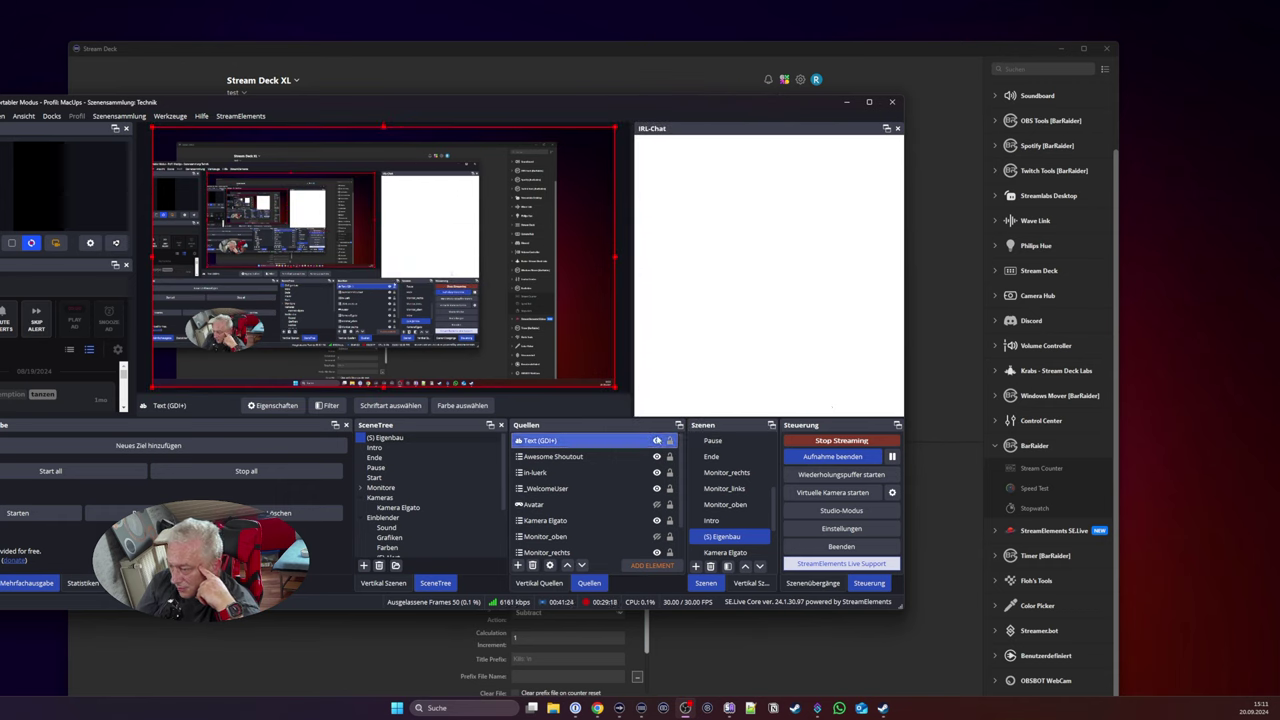
pyautogui.moveTo(541, 443); pyautogui.dragTo(546, 549)
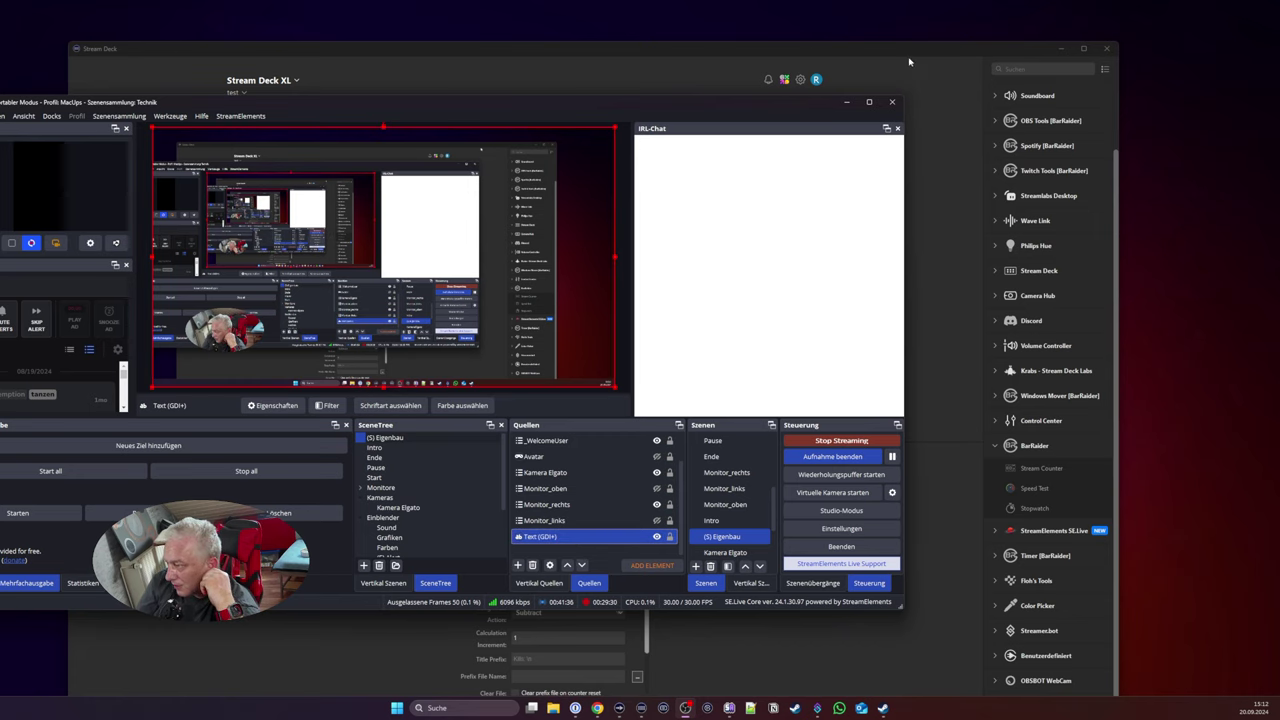
# Step: Switch to Stream Deck and review the Stream Counter's file selection and its short press and long press action options
pyautogui.moveTo(853, 57); pyautogui.dragTo(861, 25)
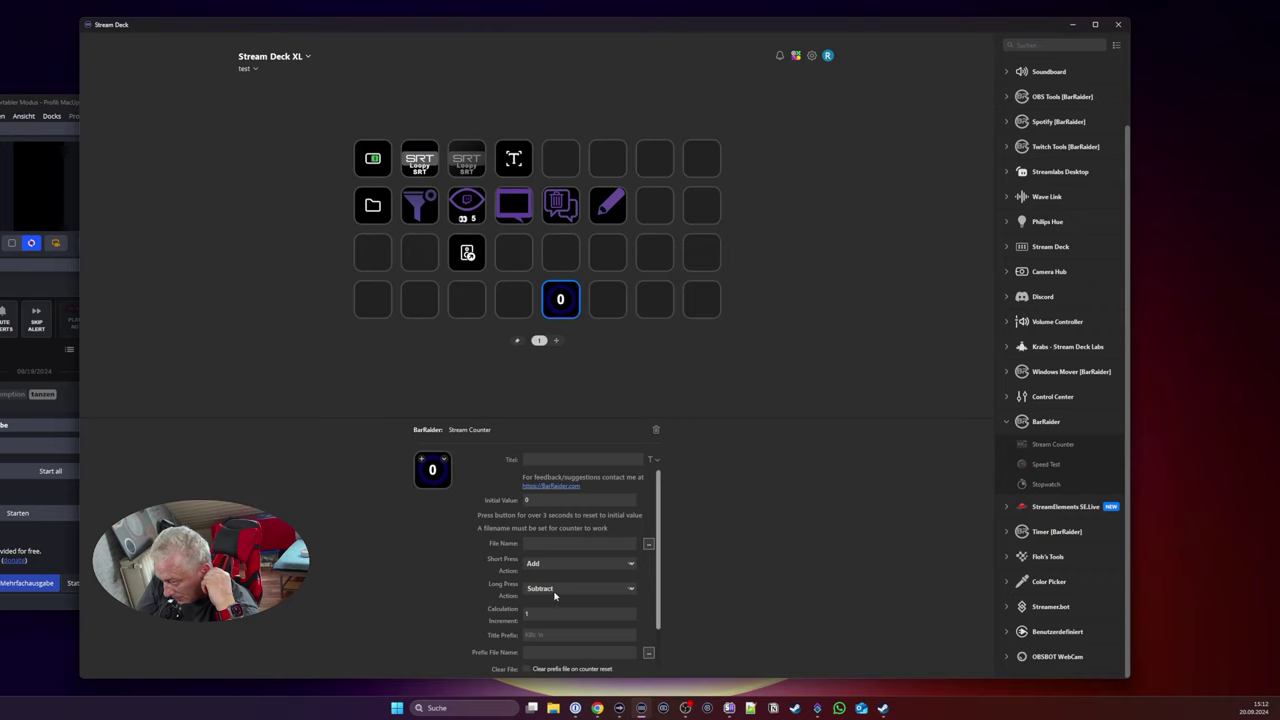
pyautogui.write('1')
pyautogui.click(648, 547)
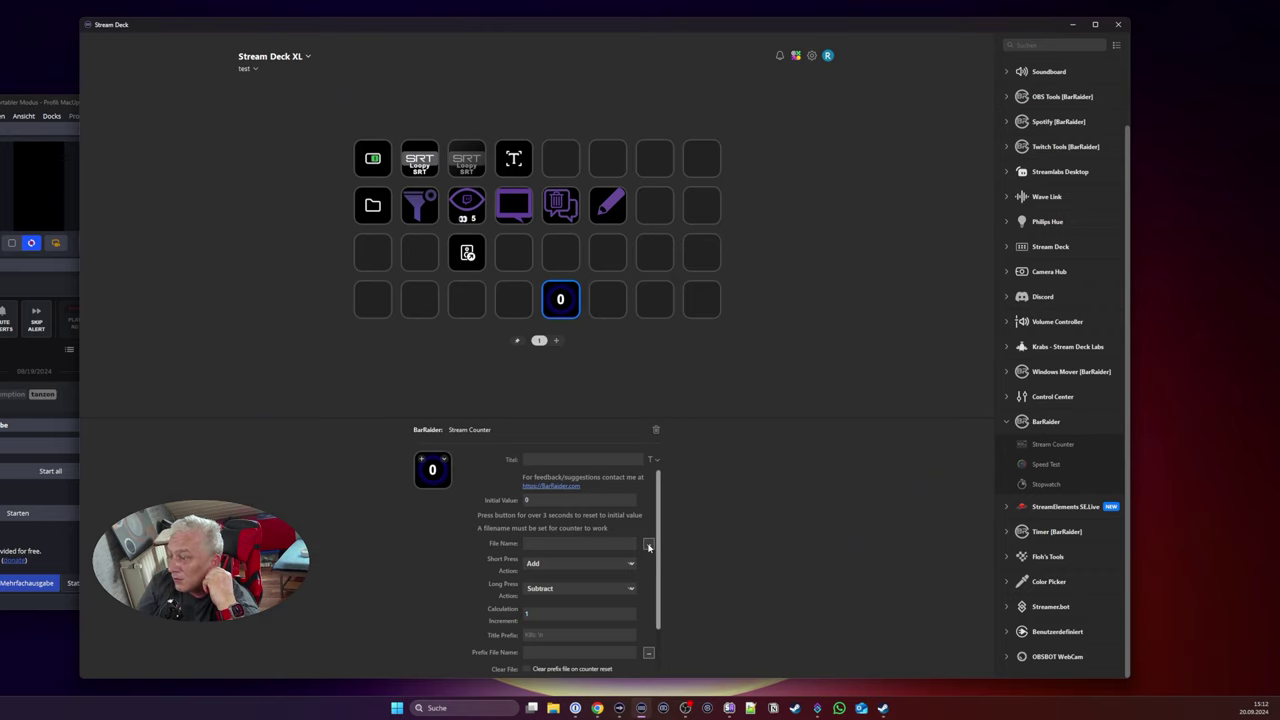
pyautogui.click(561, 565)
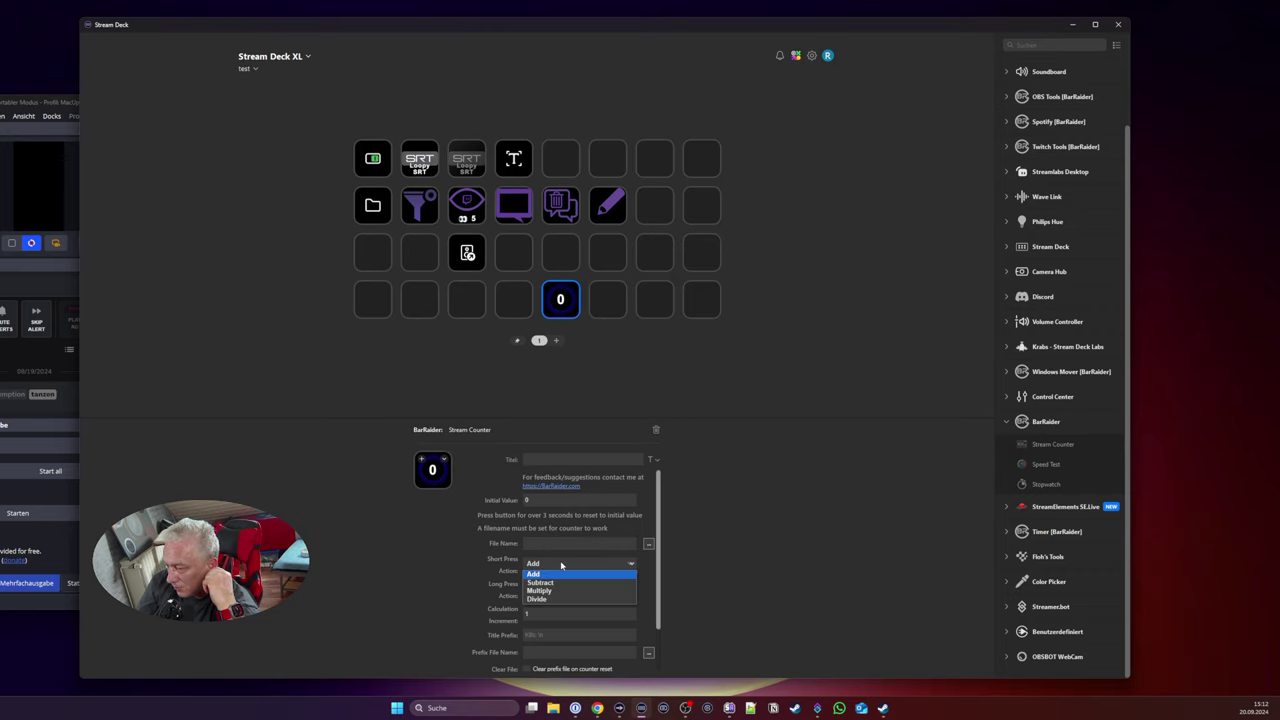
pyautogui.click(561, 566)
pyautogui.click(595, 589)
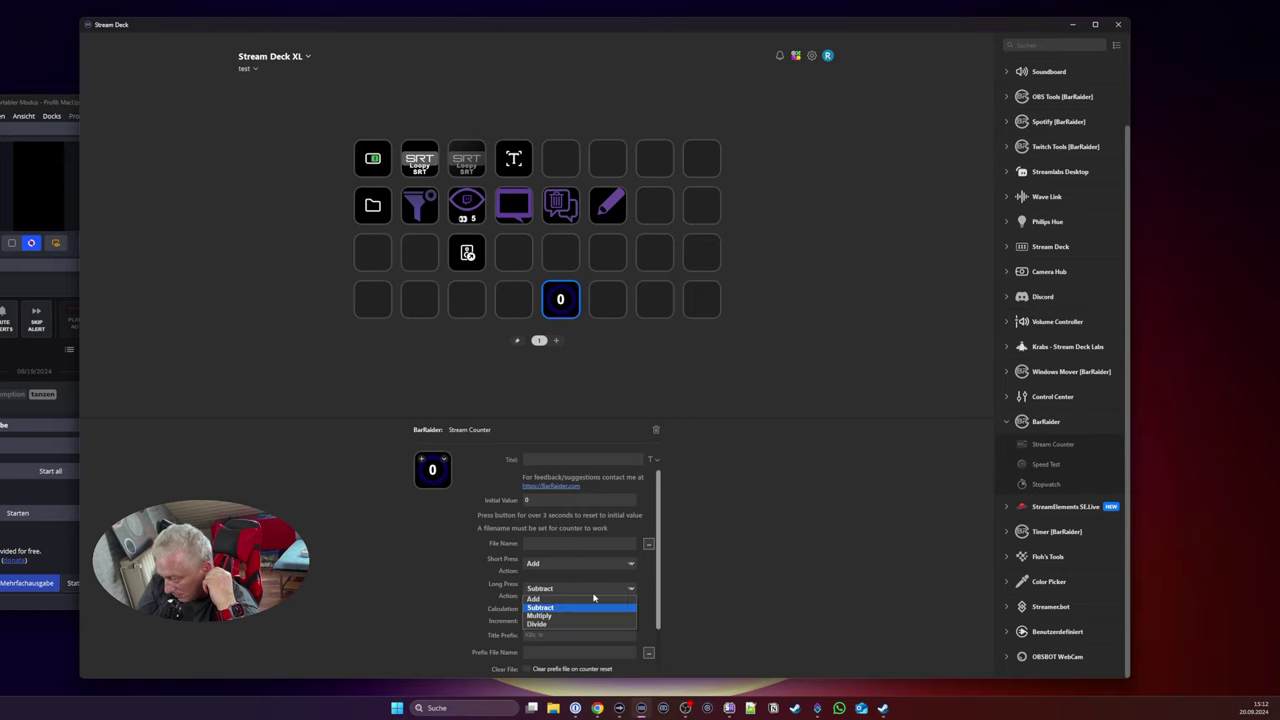
pyautogui.click(593, 597)
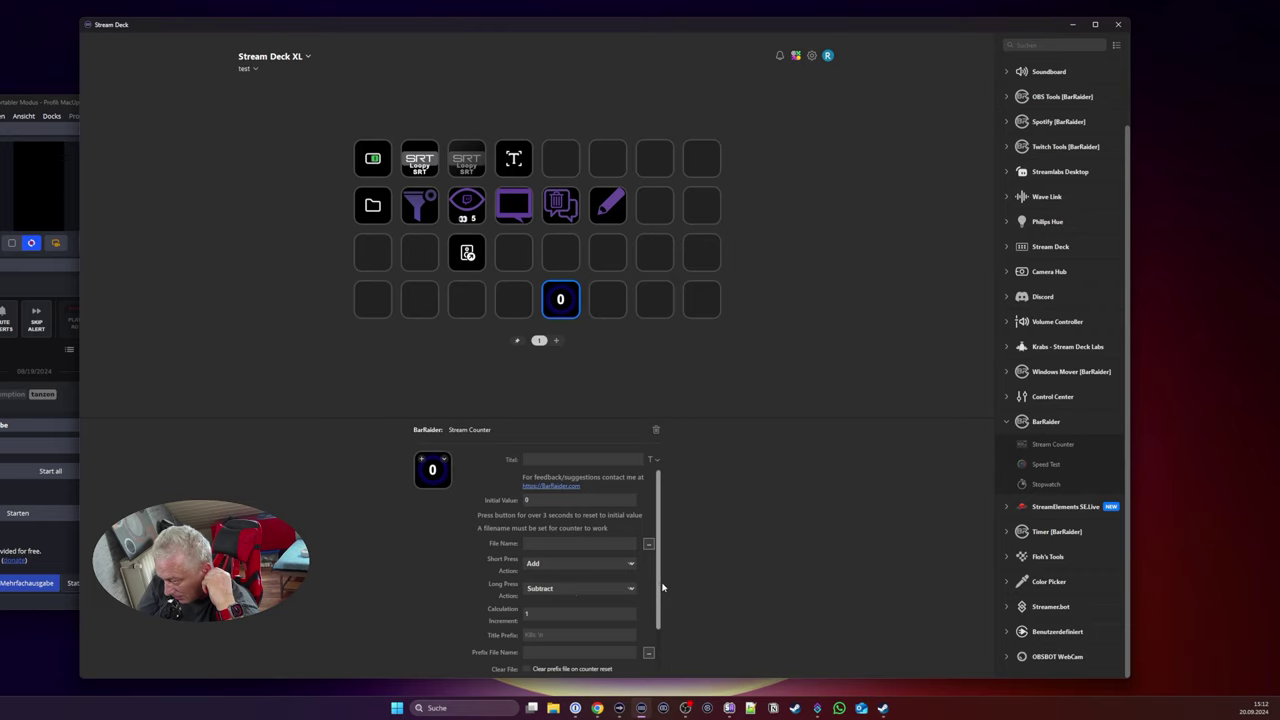
# Step: Set the Stream Counter's title prefix to "Wurde schon so oft gekillt"
pyautogui.moveTo(659, 588); pyautogui.dragTo(657, 636)
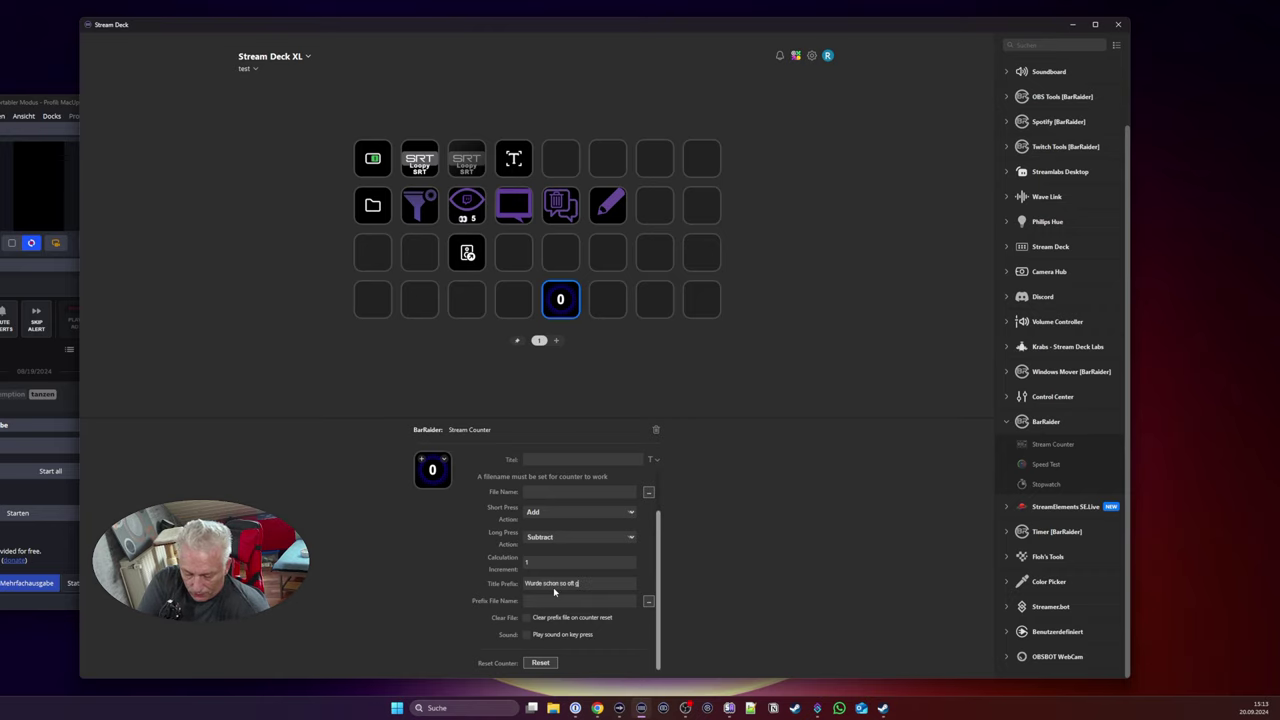
pyautogui.write('lickt')
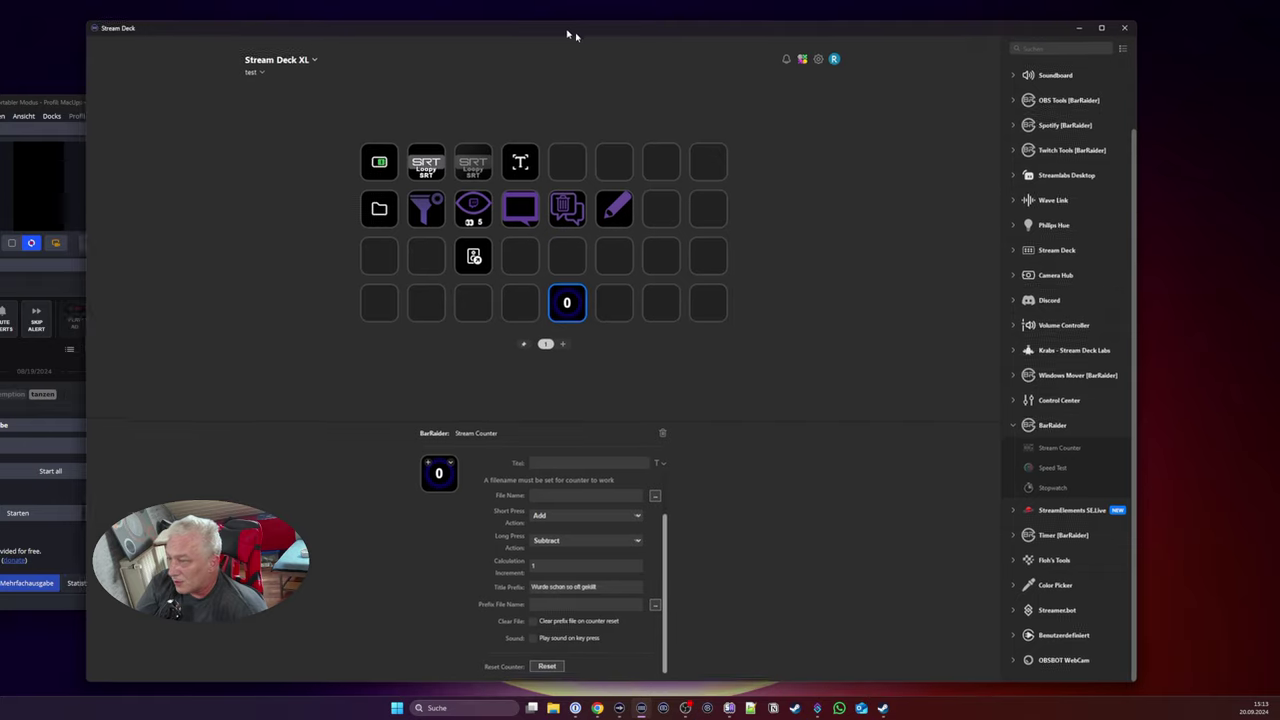
# Step: Minimise OBS and move the Stream Deck window aside to uncover the hidden Counter File Name dialog, and cancel that dialog
pyautogui.moveTo(563, 30); pyautogui.dragTo(698, 190)
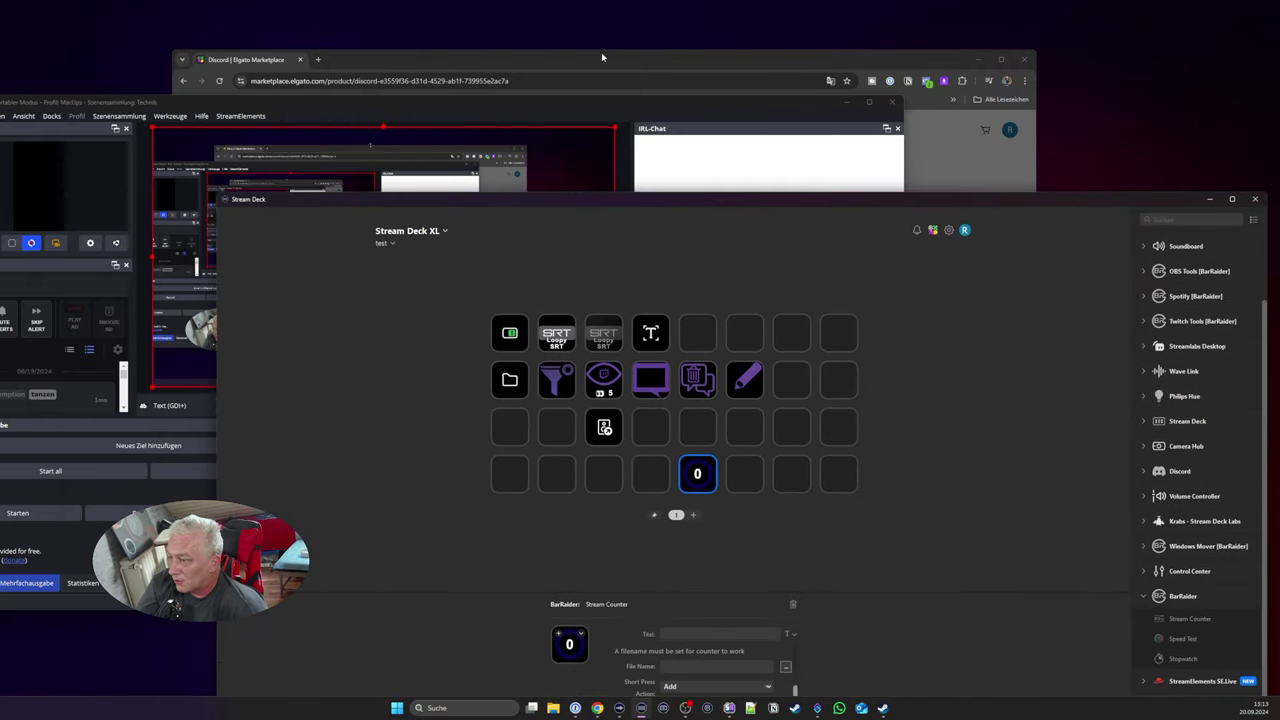
pyautogui.doubleClick(519, 100)
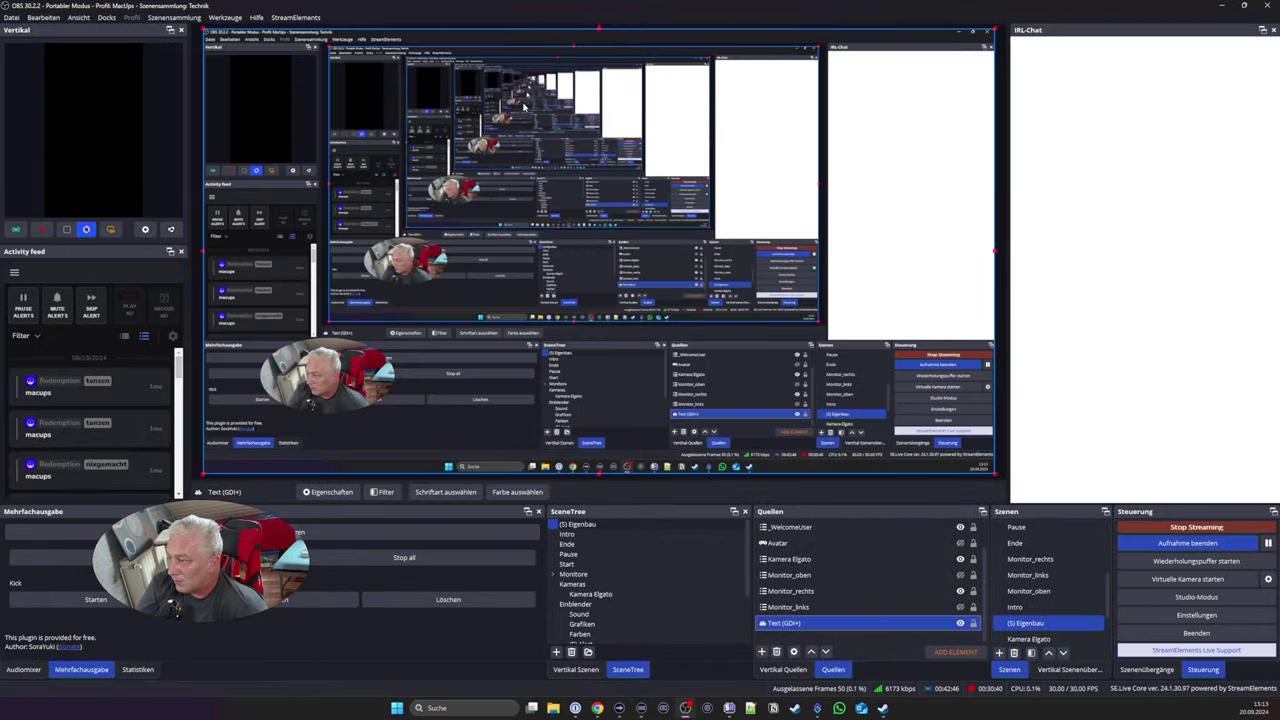
pyautogui.click(1221, 5)
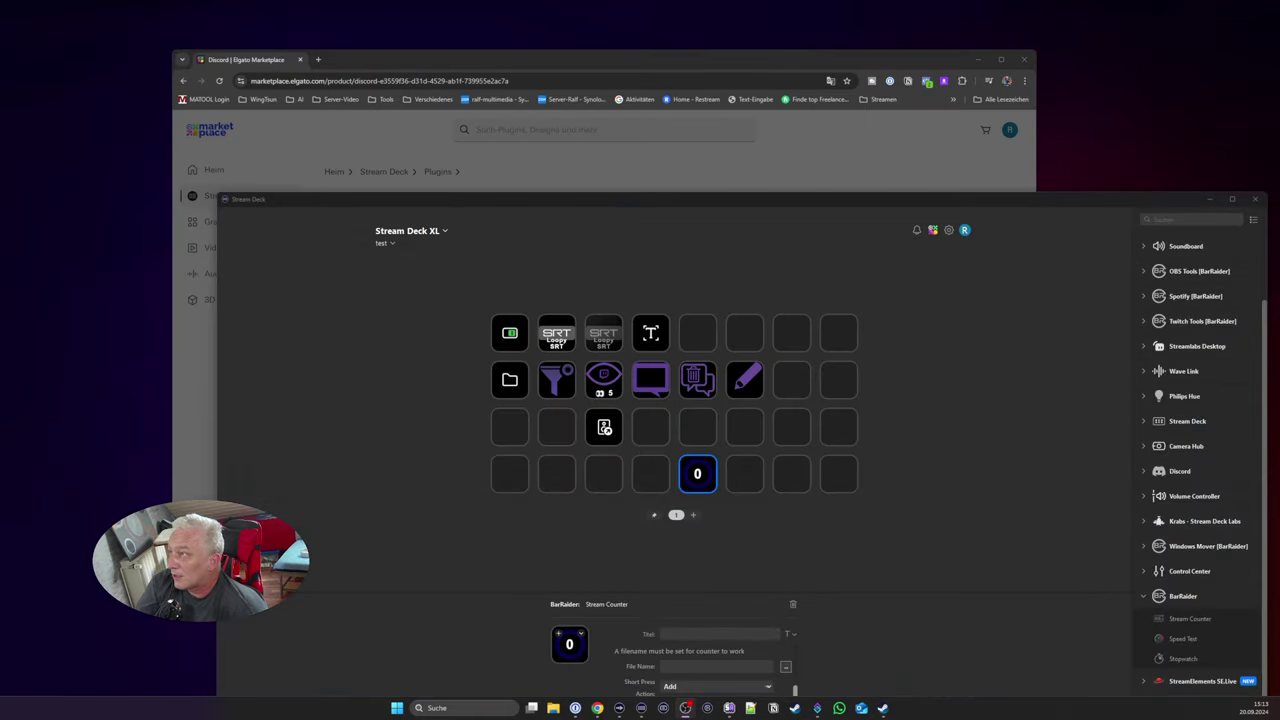
pyautogui.click(843, 543)
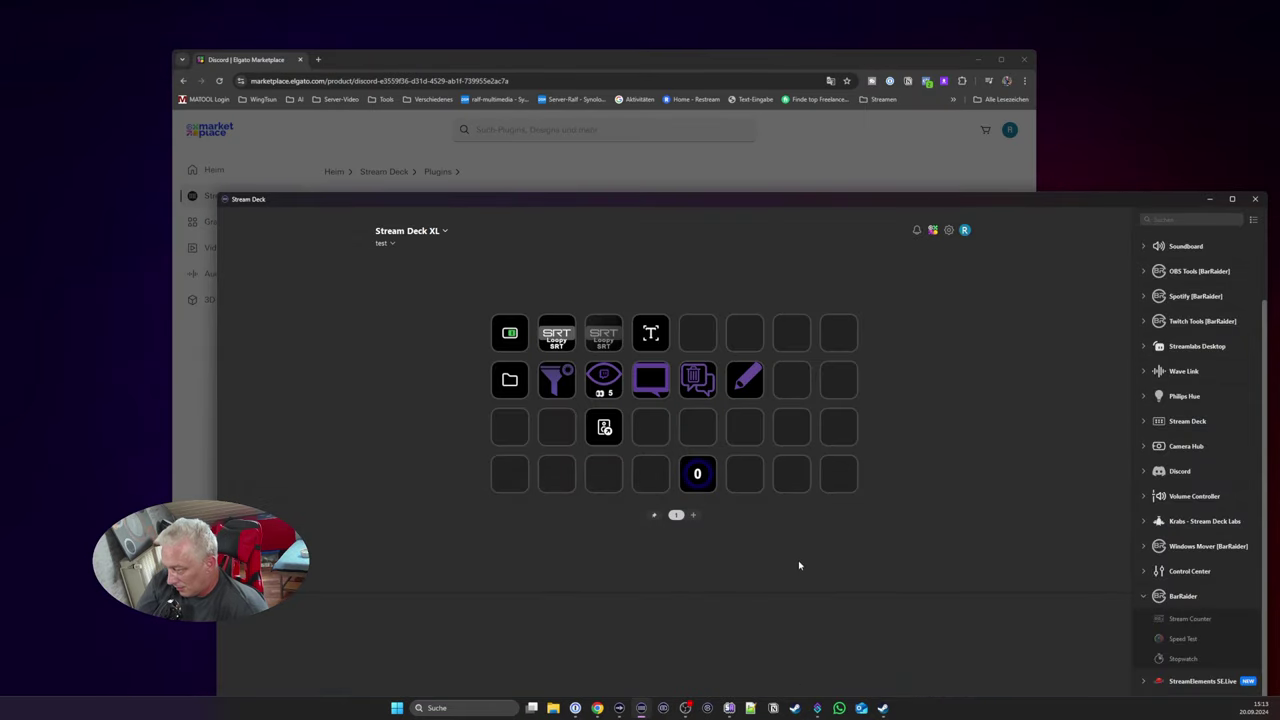
pyautogui.click(708, 466)
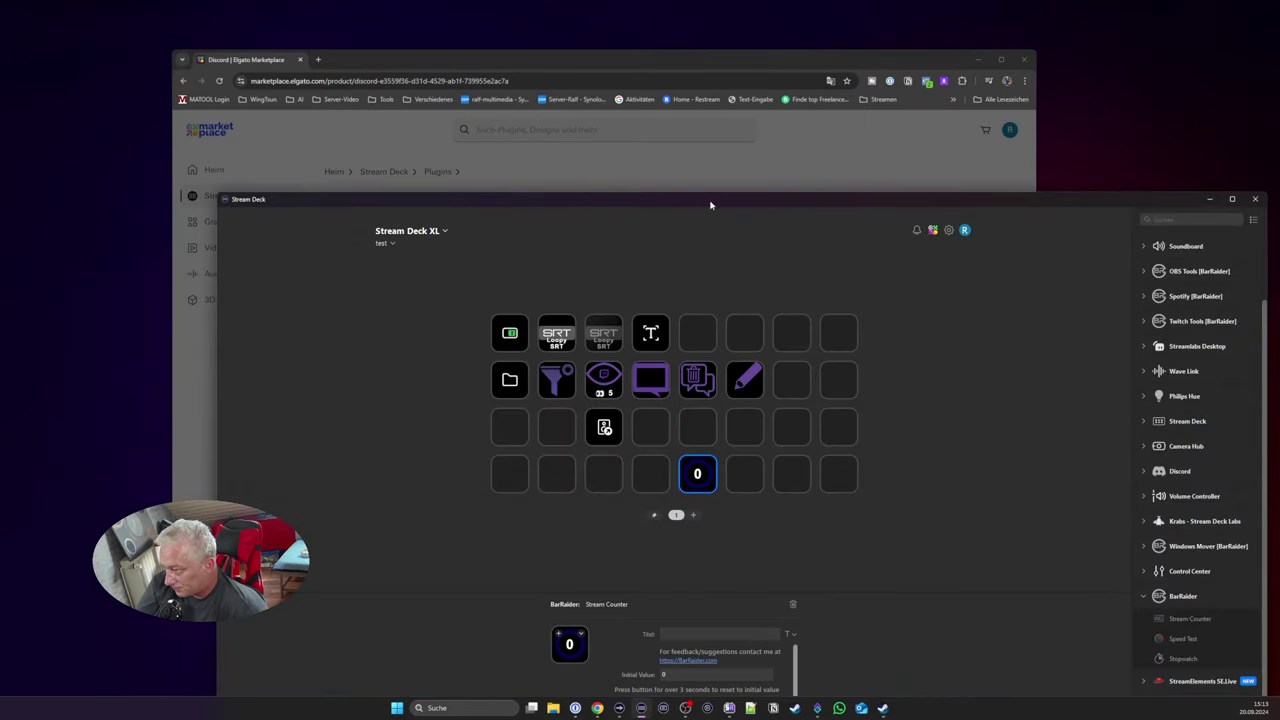
pyautogui.moveTo(710, 205); pyautogui.dragTo(739, 396)
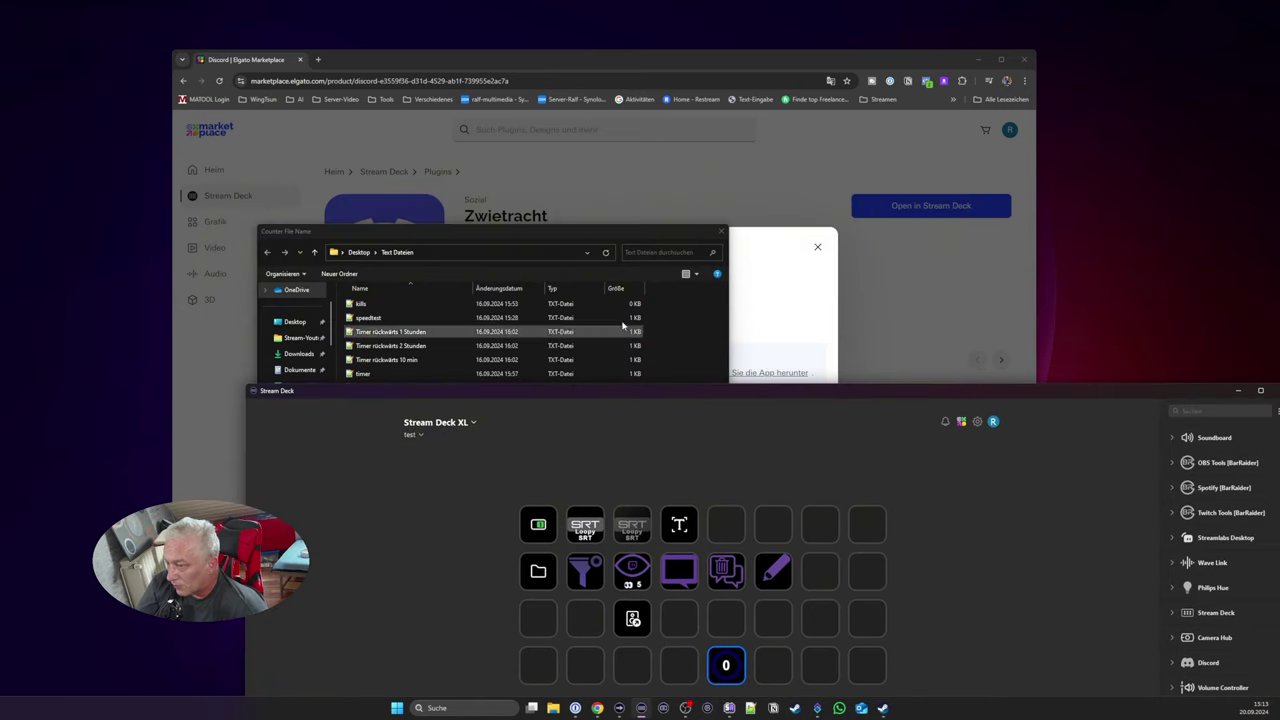
pyautogui.click(436, 242)
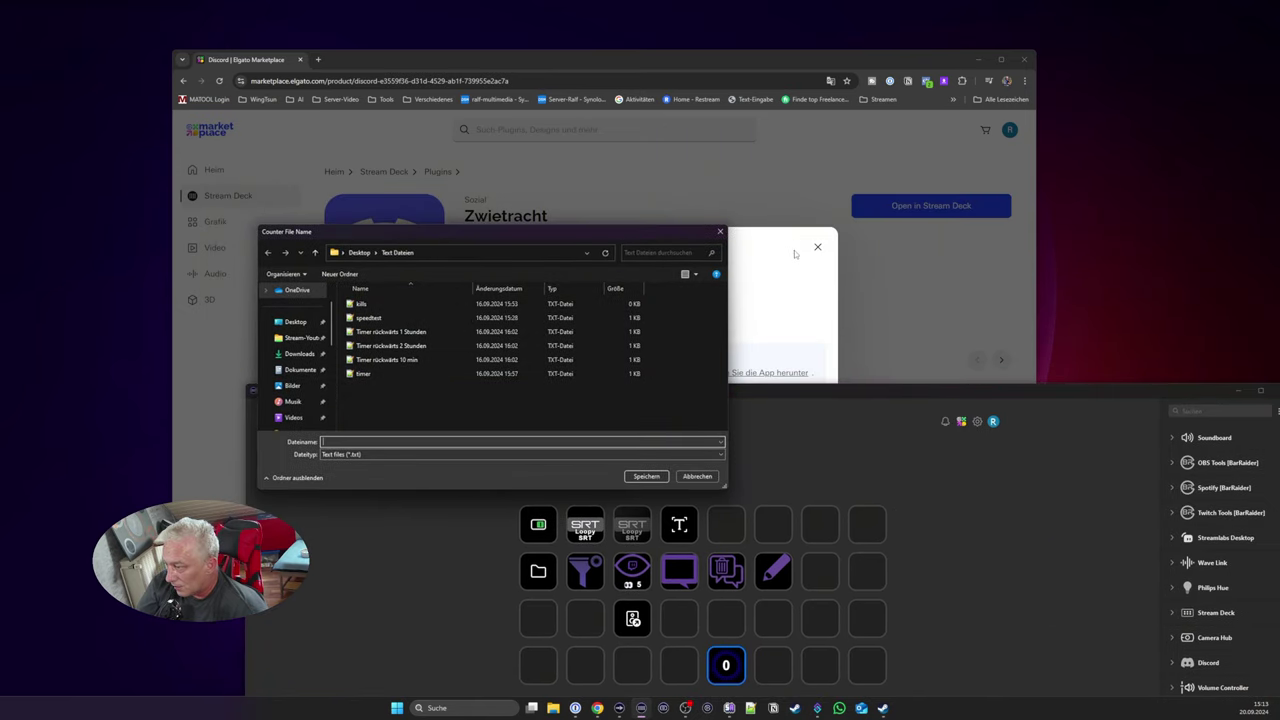
pyautogui.click(727, 235)
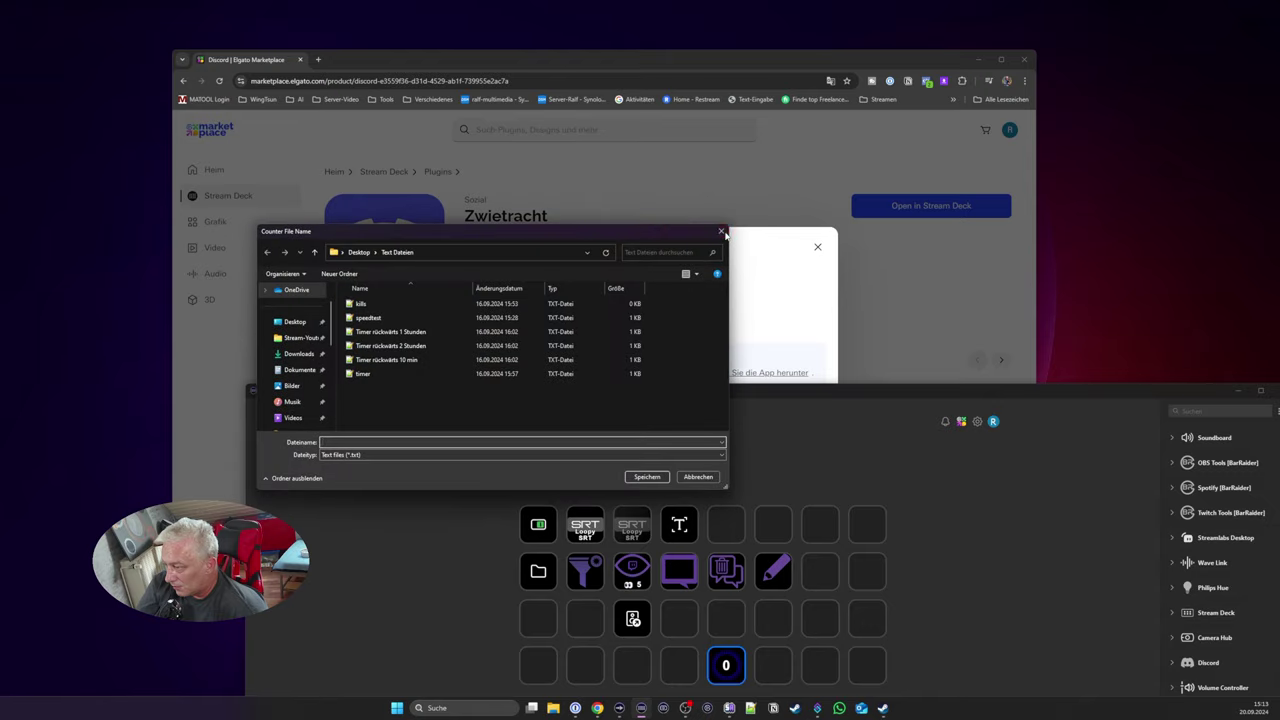
pyautogui.click(722, 232)
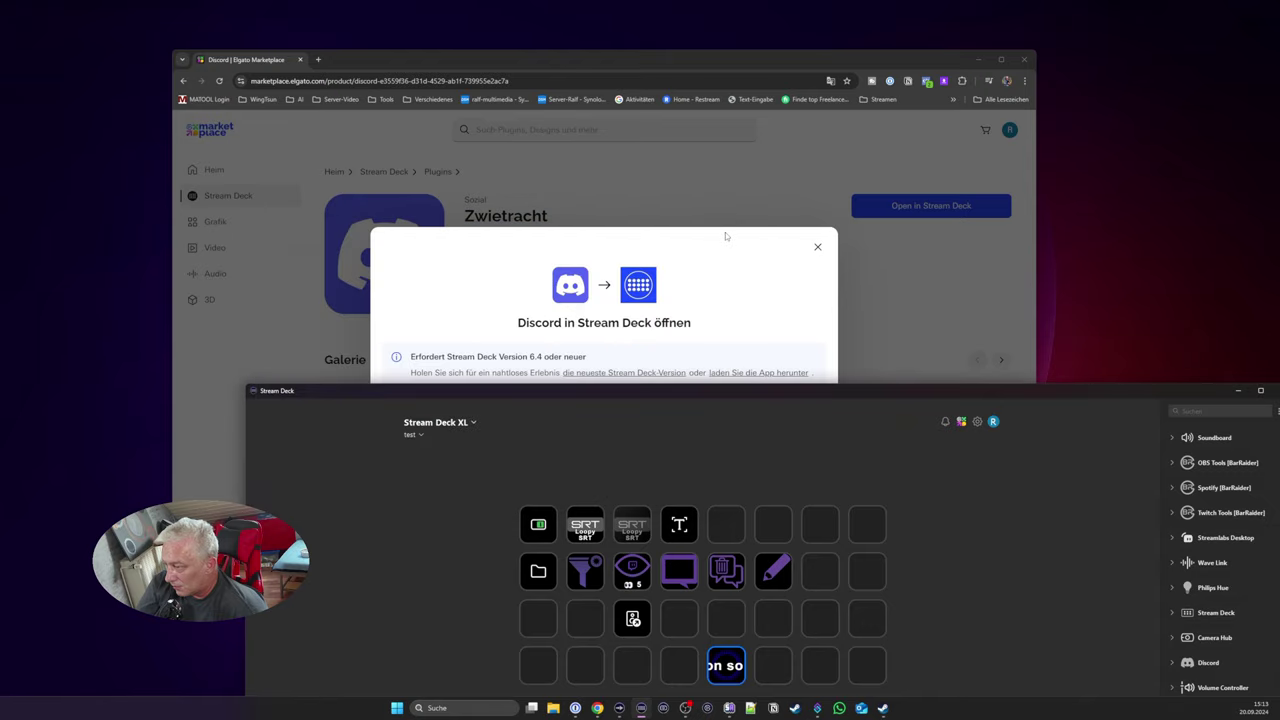
# Step: Dismiss the prompt about opening Discord in Stream Deck and close the Elgato Marketplace browser window
pyautogui.click(816, 248)
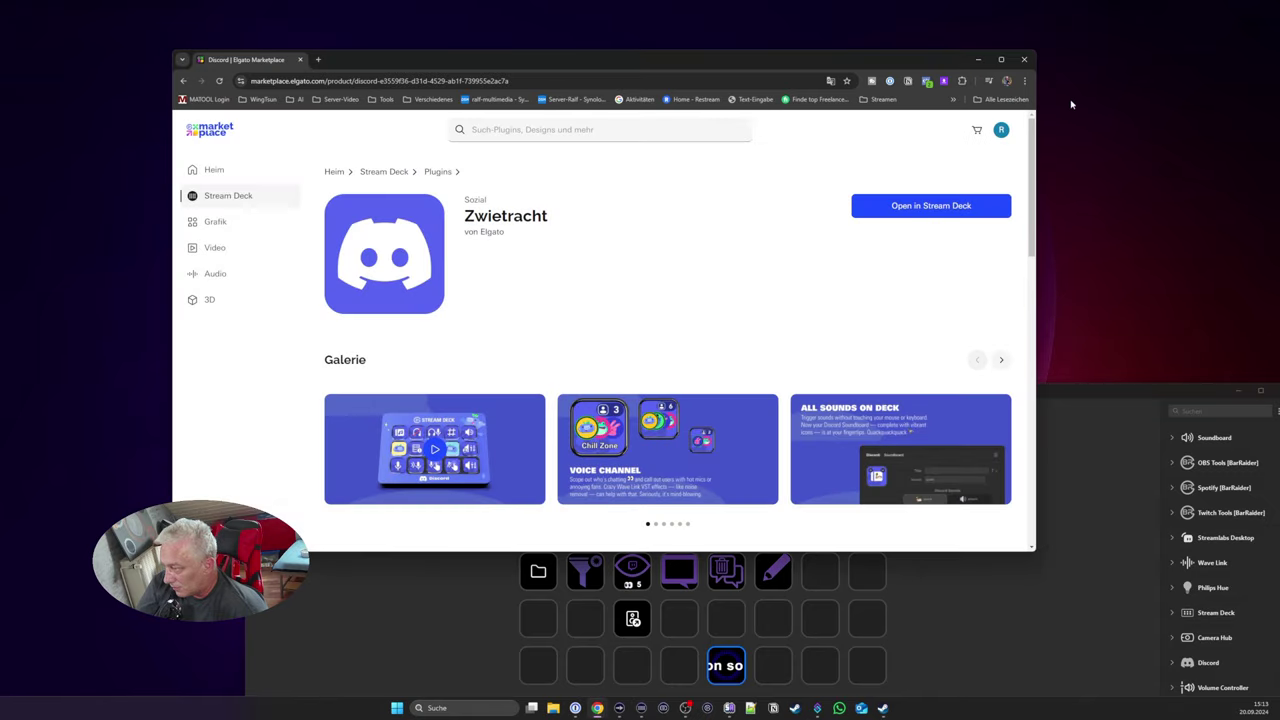
pyautogui.click(1024, 59)
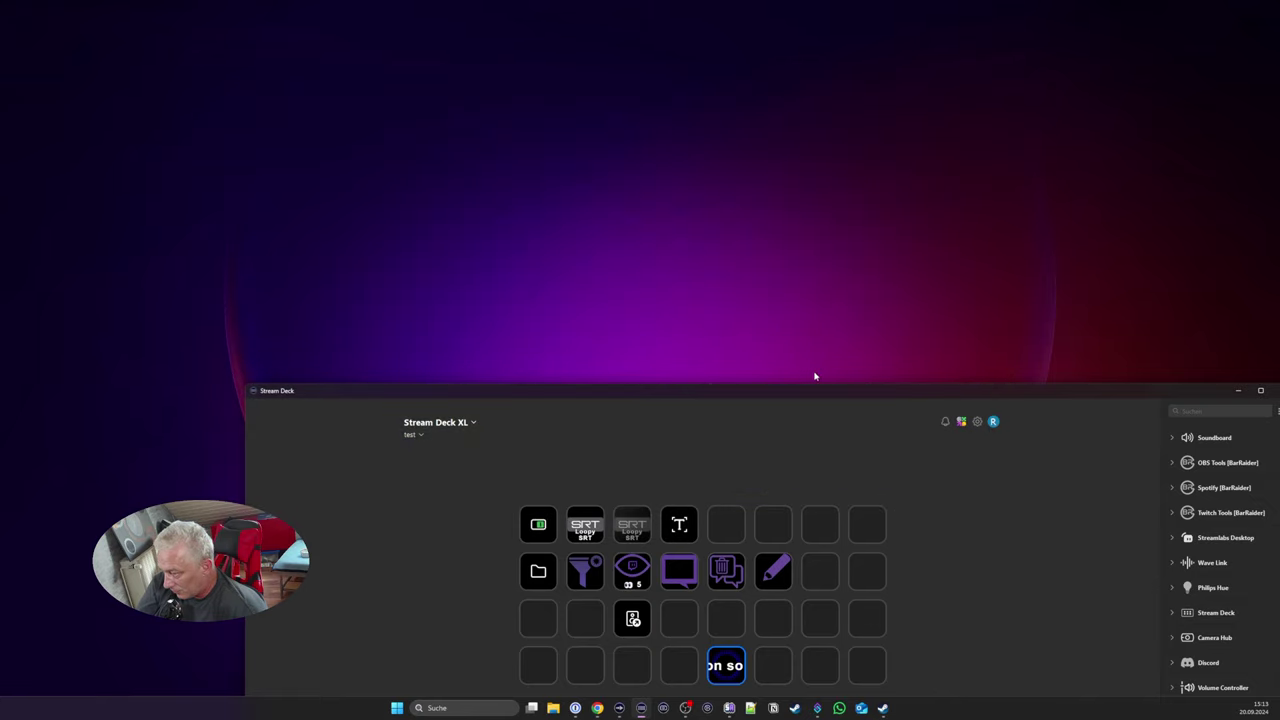
# Step: Assign the existing kills text file in the Desktop folder Text Dateien as the Stream Counter's file and confirm replacing it
pyautogui.moveTo(800, 394); pyautogui.dragTo(727, 93)
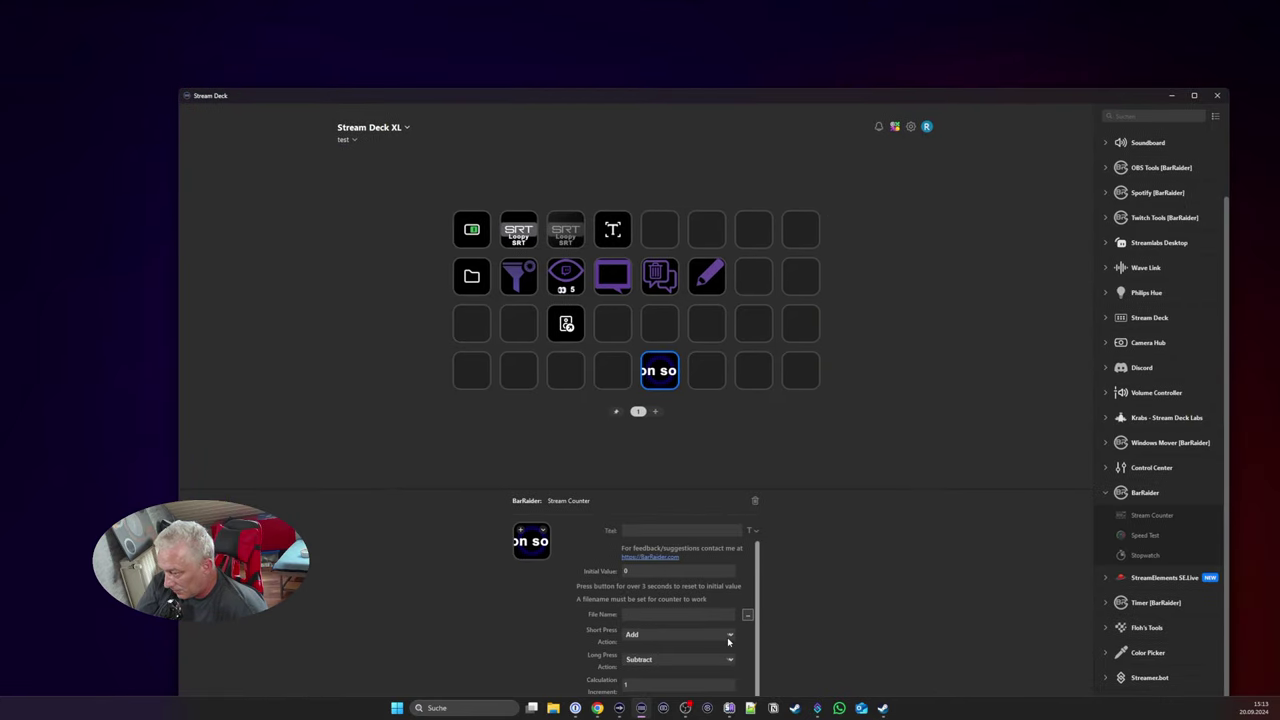
pyautogui.click(749, 616)
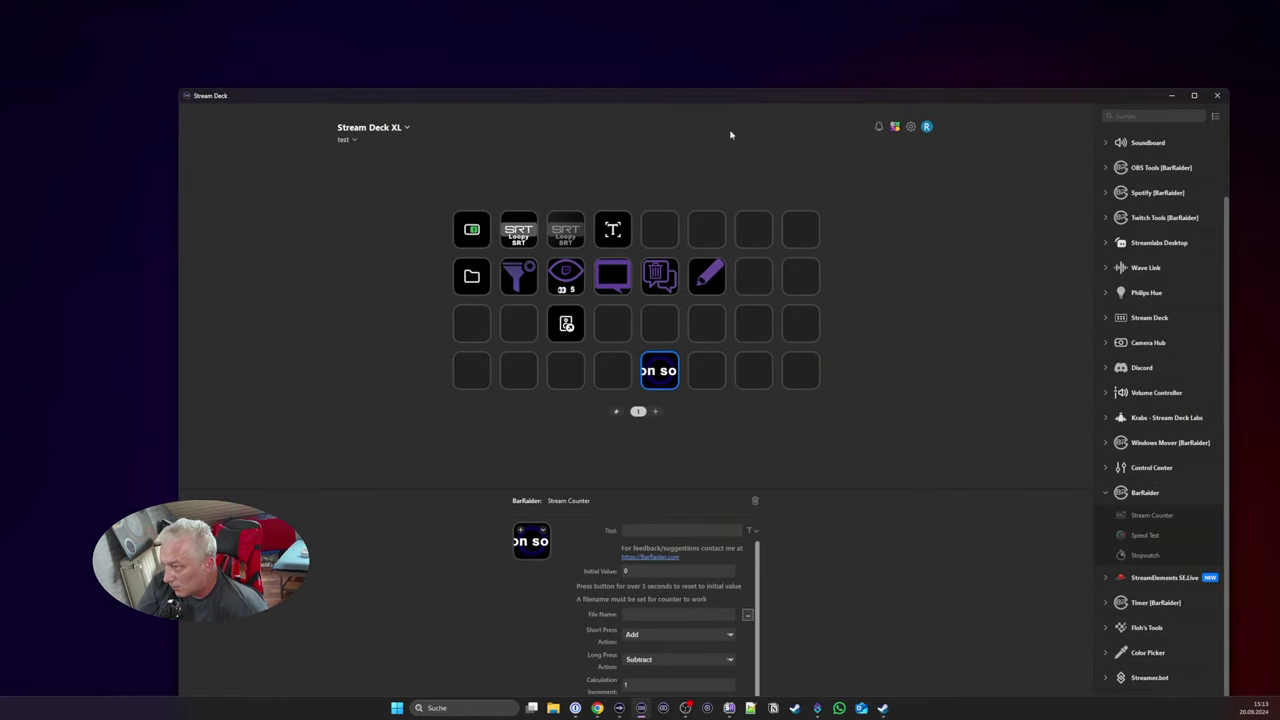
pyautogui.moveTo(720, 97); pyautogui.dragTo(703, 481)
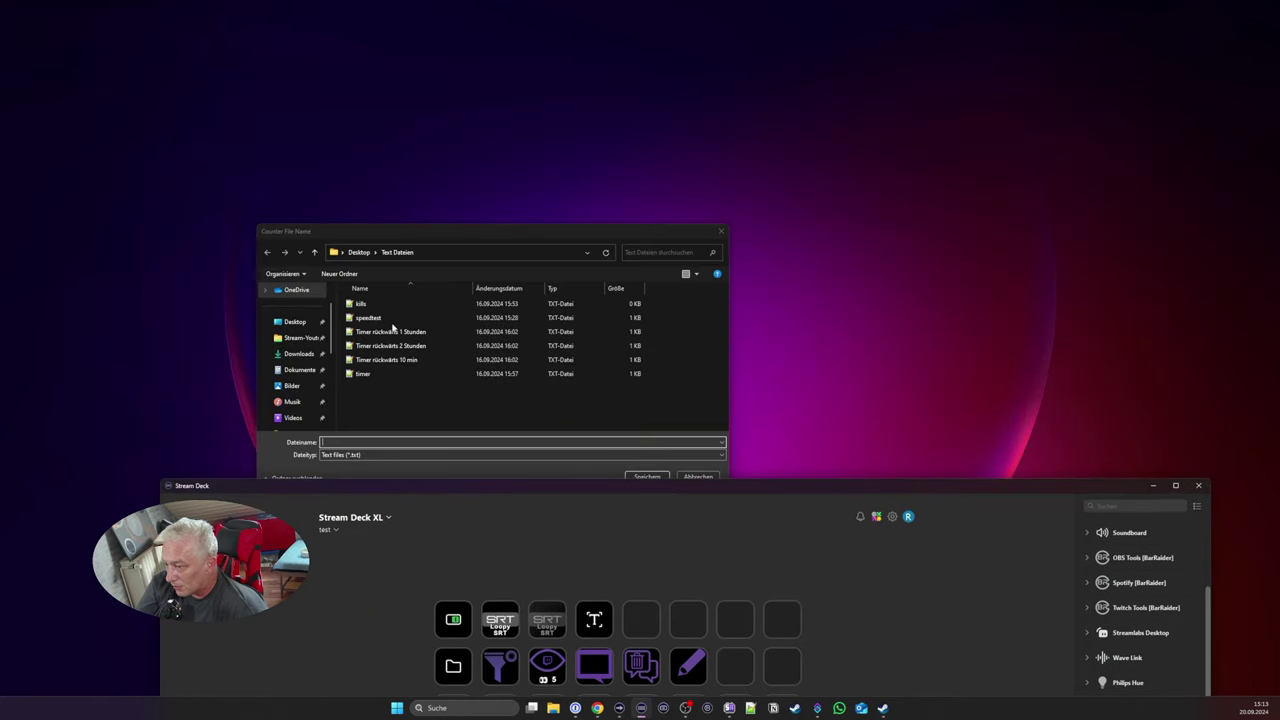
pyautogui.click(368, 304)
pyautogui.click(658, 480)
pyautogui.click(667, 356)
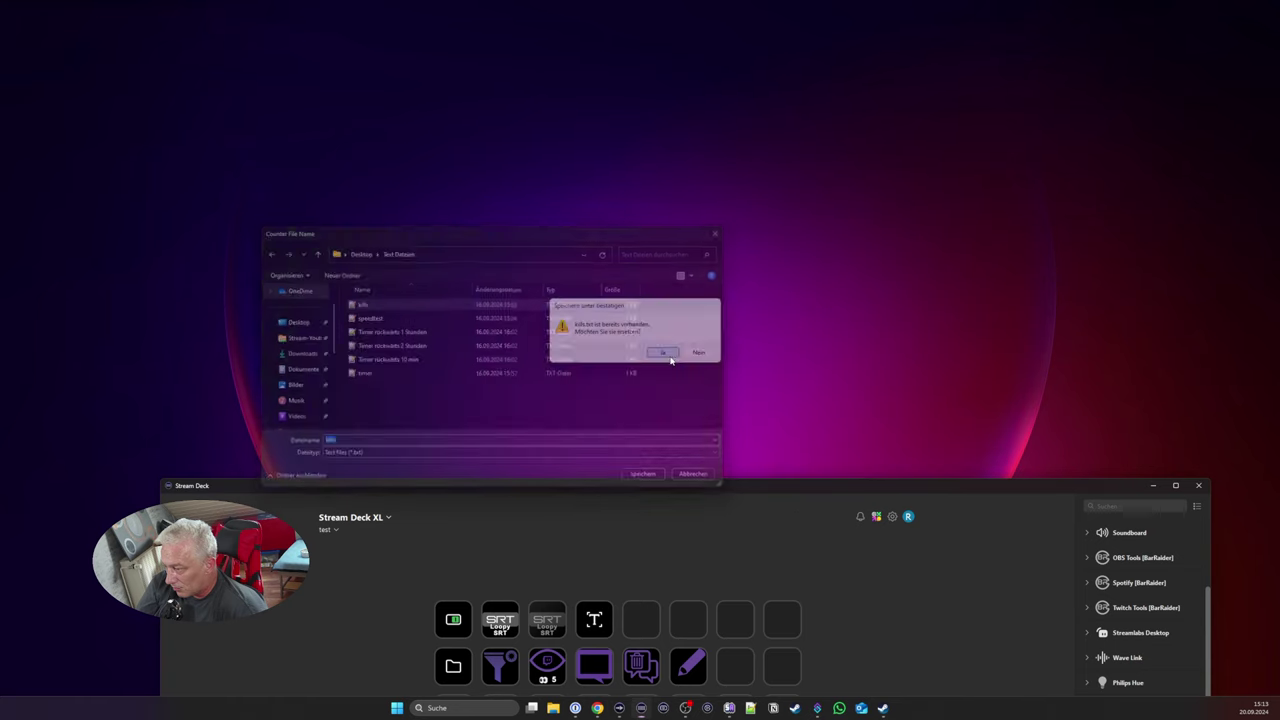
pyautogui.moveTo(671, 489); pyautogui.dragTo(608, 13)
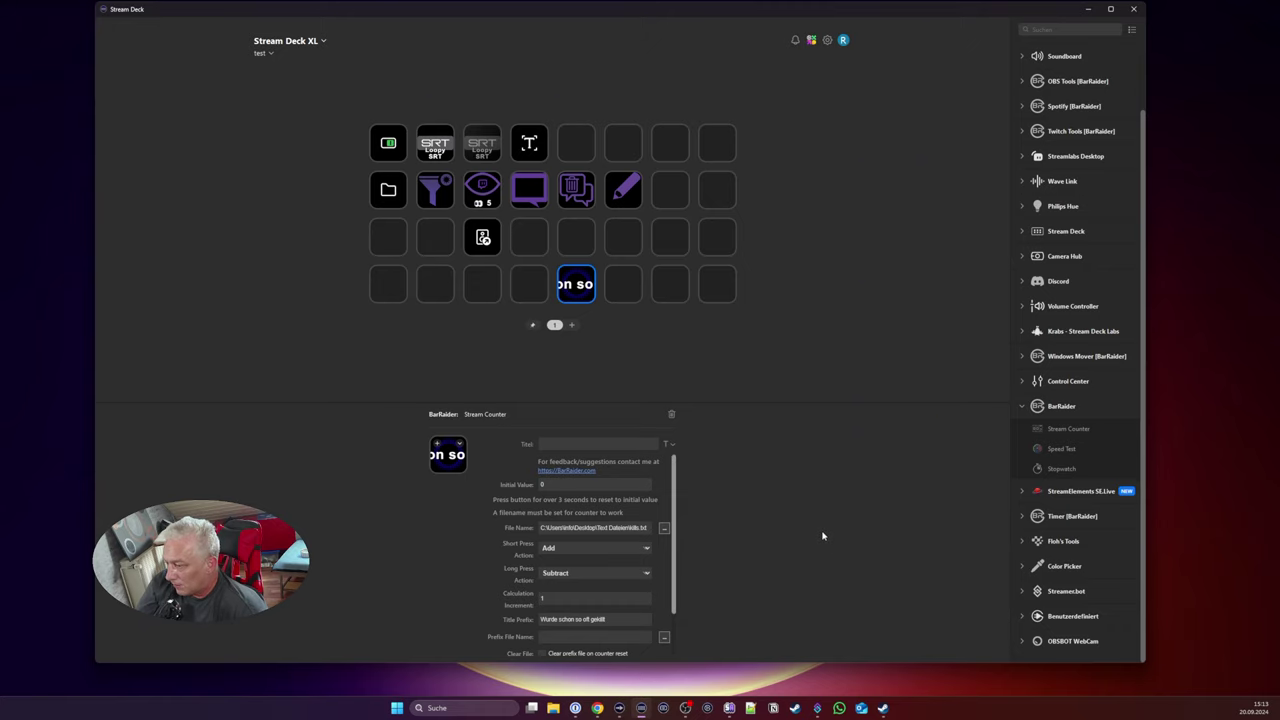
# Step: Select the Stream Counter key, switch to OBS and toggle the Text (GDI+) source's visibility several times to check its display
pyautogui.click(580, 289)
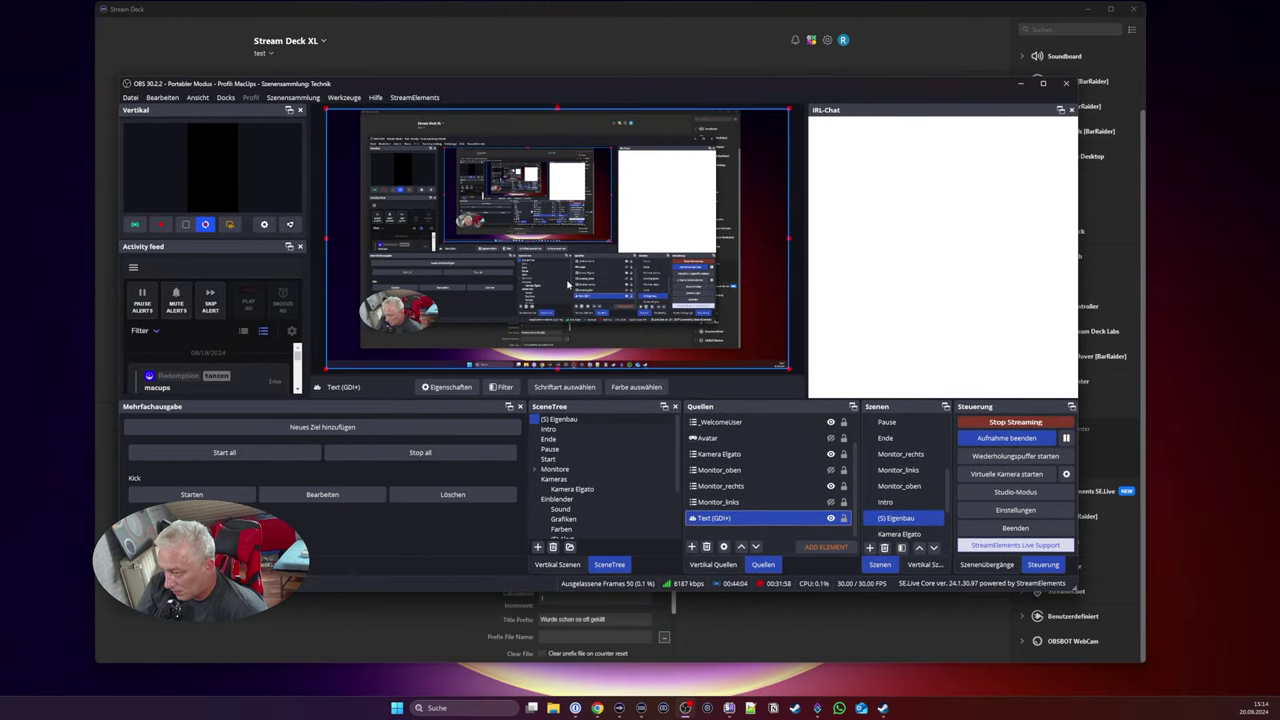
pyautogui.click(585, 298)
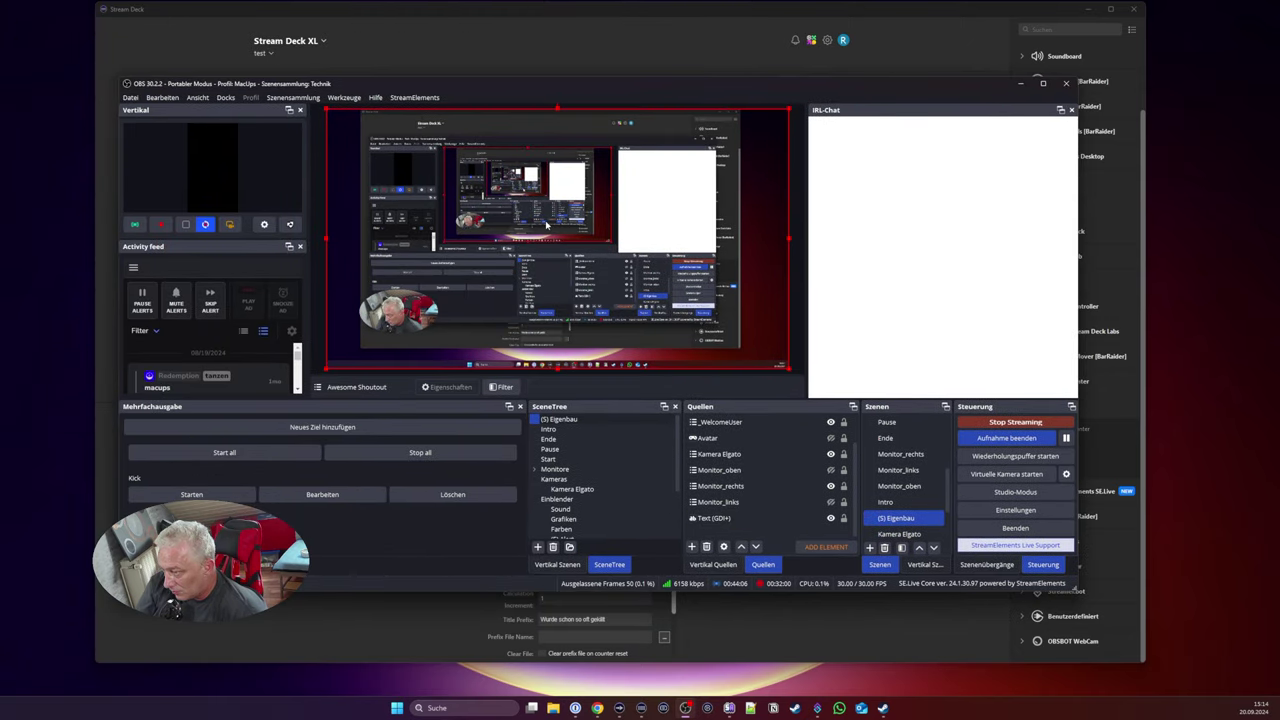
pyautogui.click(734, 518)
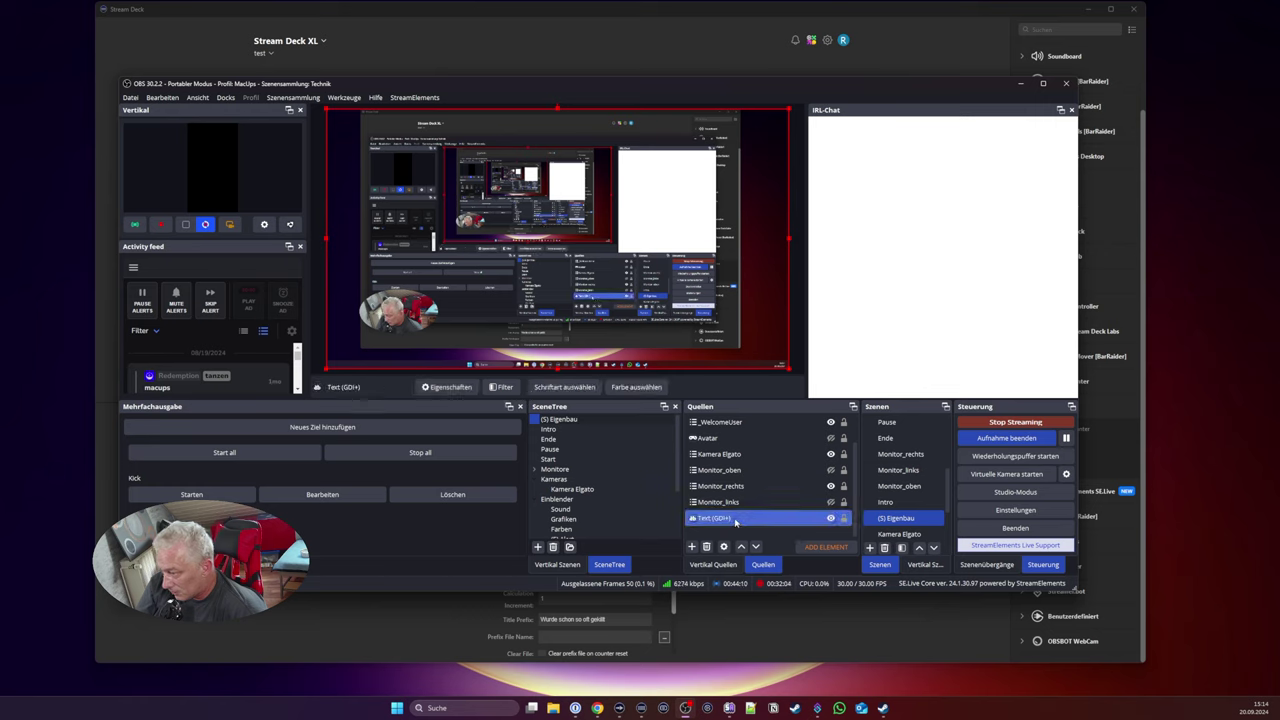
pyautogui.click(830, 518)
pyautogui.click(830, 518)
pyautogui.click(830, 518)
pyautogui.click(830, 518)
pyautogui.click(830, 518)
# Step: Move the Text (GDI+) source to the first place in the source list, above Awesome Shoutout
pyautogui.moveTo(815, 518); pyautogui.dragTo(769, 440)
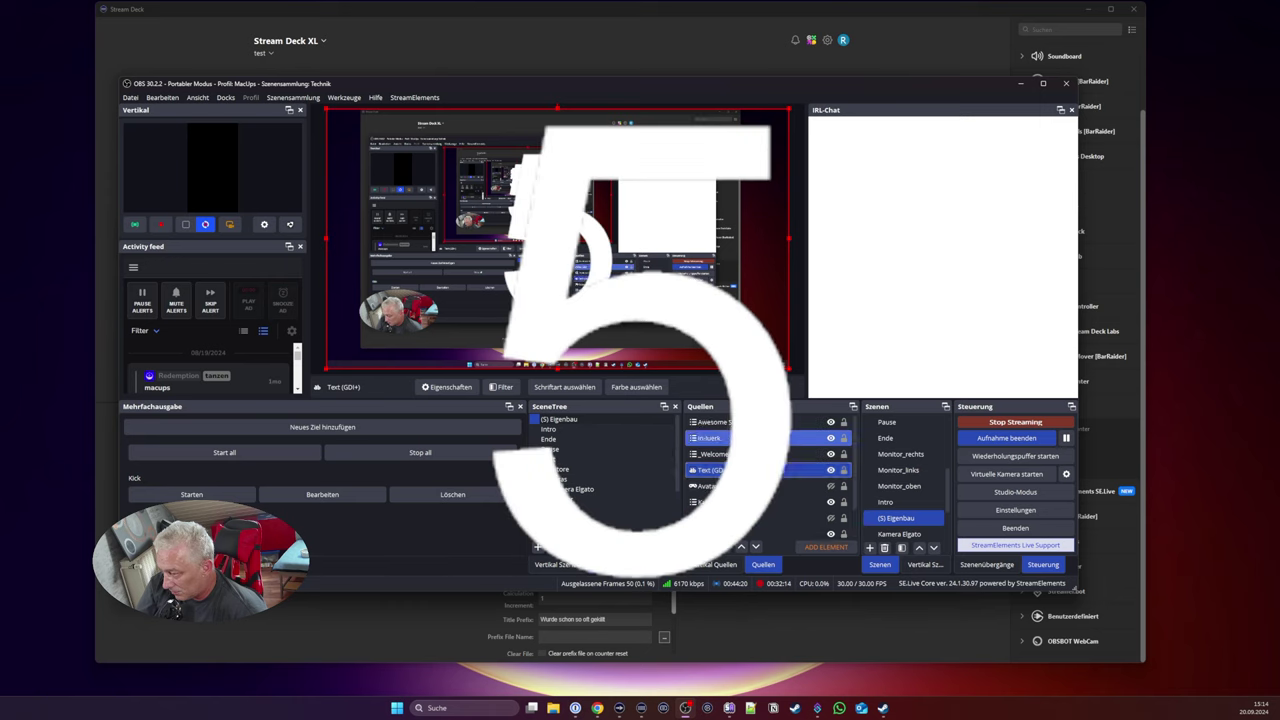
pyautogui.click(712, 422)
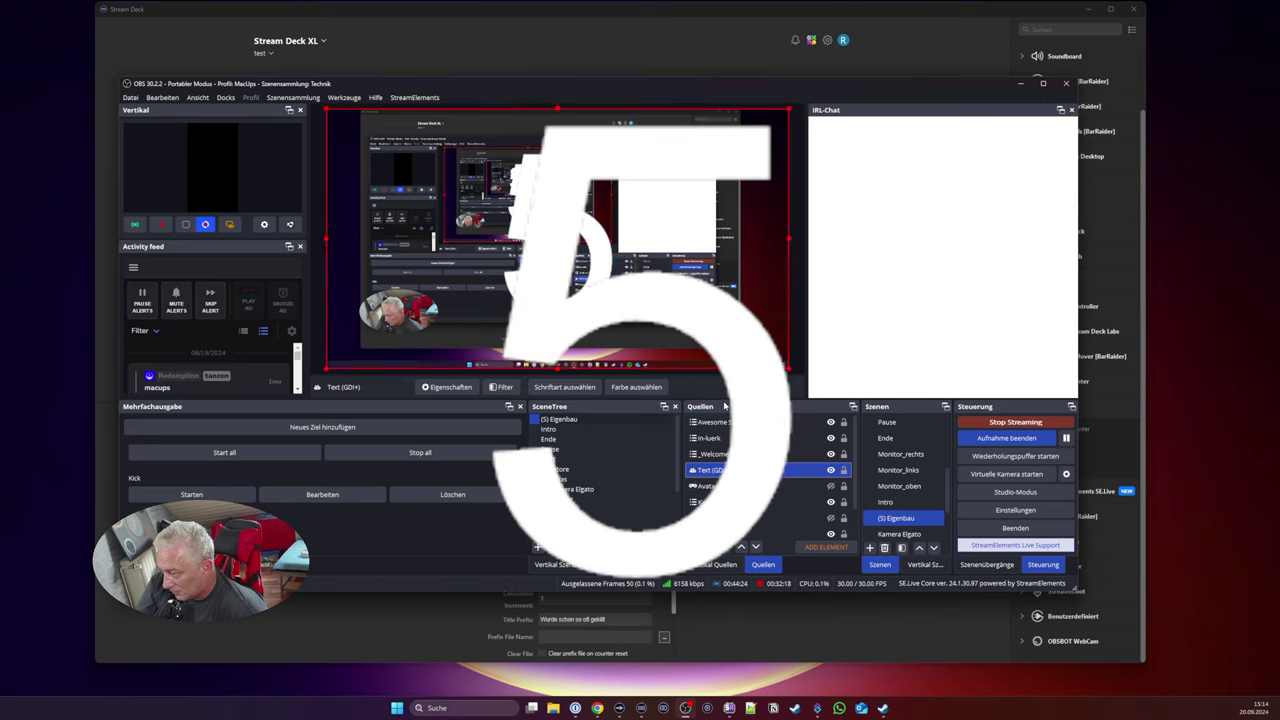
pyautogui.click(720, 455)
pyautogui.moveTo(718, 469); pyautogui.dragTo(716, 421)
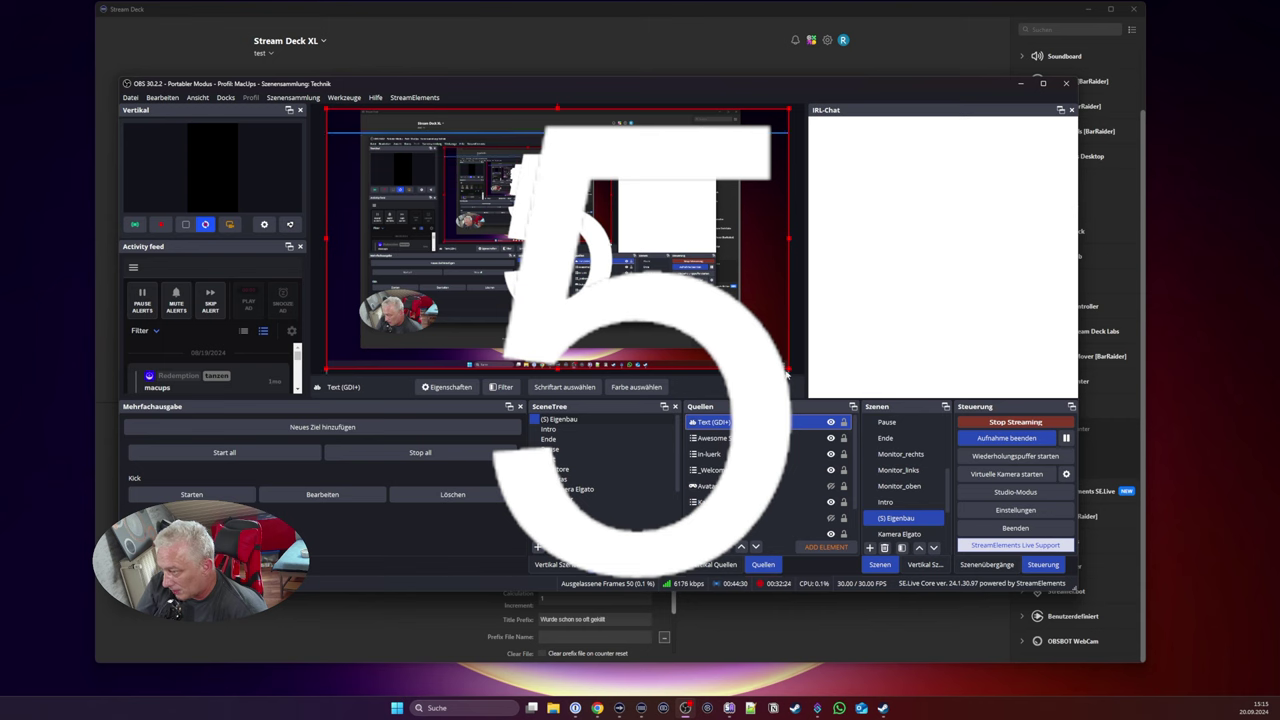
# Step: Scale the counter text down in the preview so that it sits over the webcam picture in the scene's lower left
pyautogui.moveTo(789, 369); pyautogui.dragTo(410, 346)
pyautogui.click(410, 346)
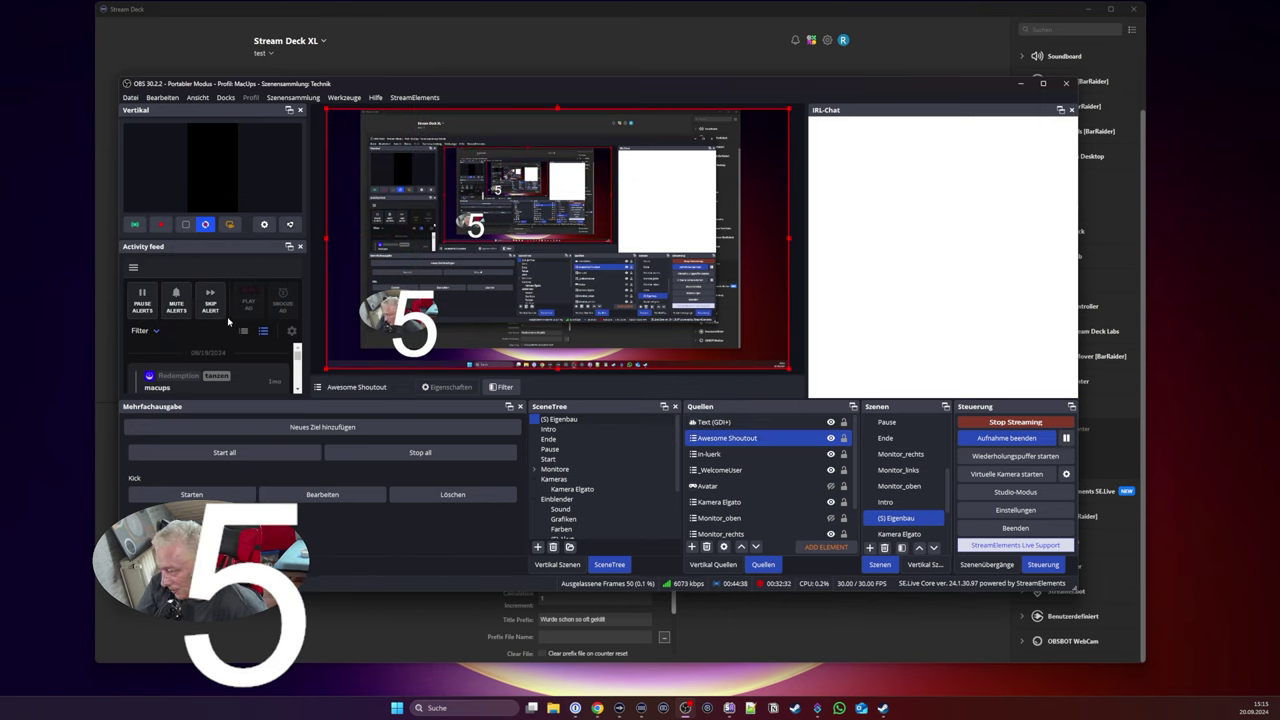
pyautogui.keyDown('ctrl'); pyautogui.click(753, 467); pyautogui.keyUp('ctrl')
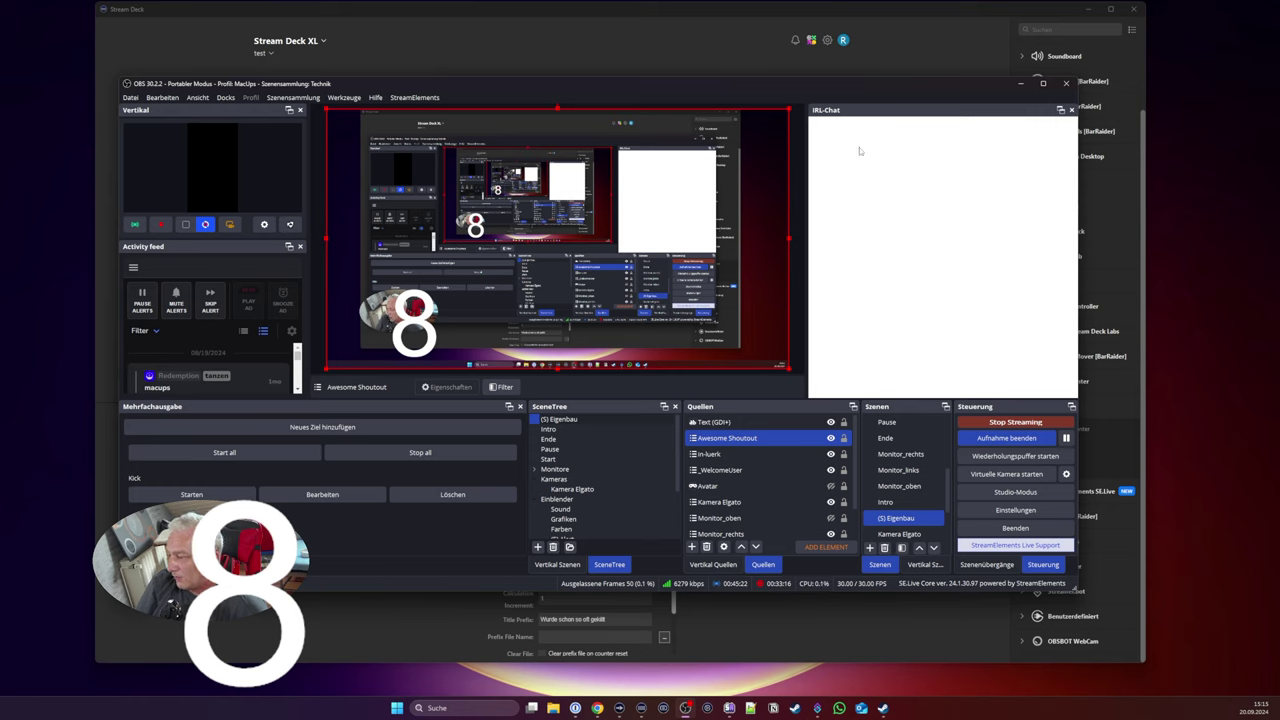
pyautogui.moveTo(789, 109); pyautogui.dragTo(555, 240)
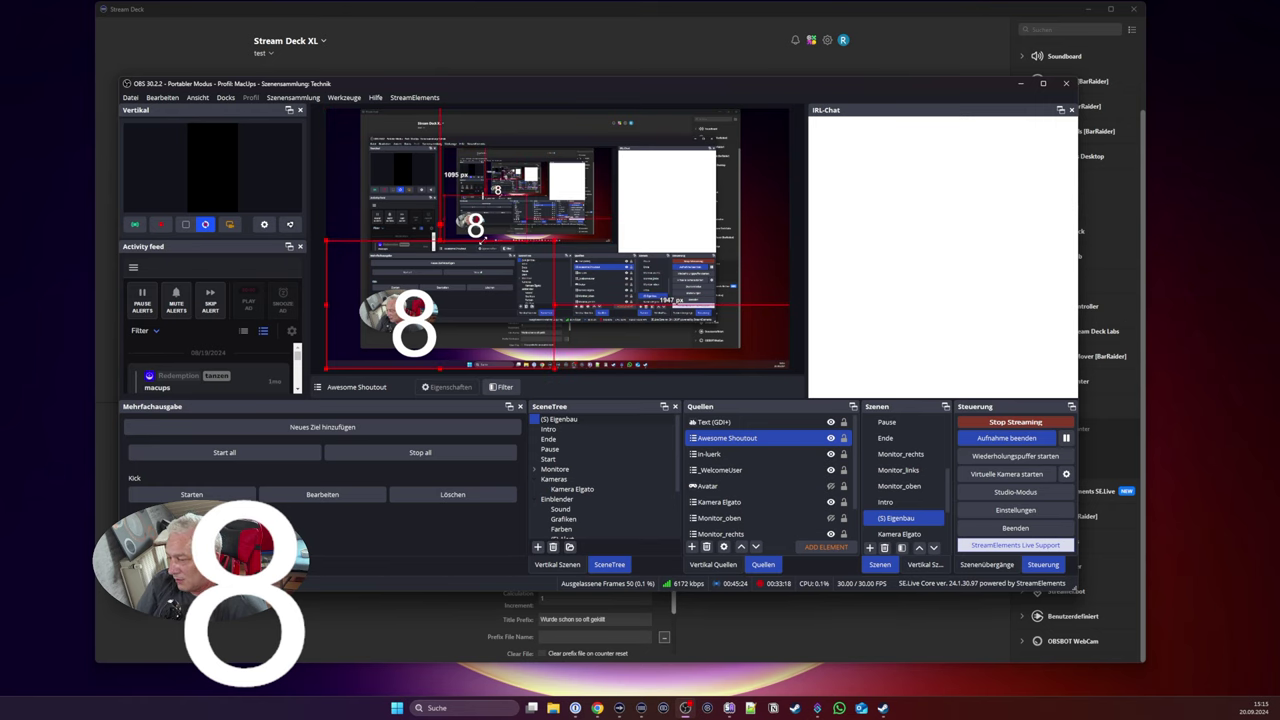
pyautogui.click(481, 239)
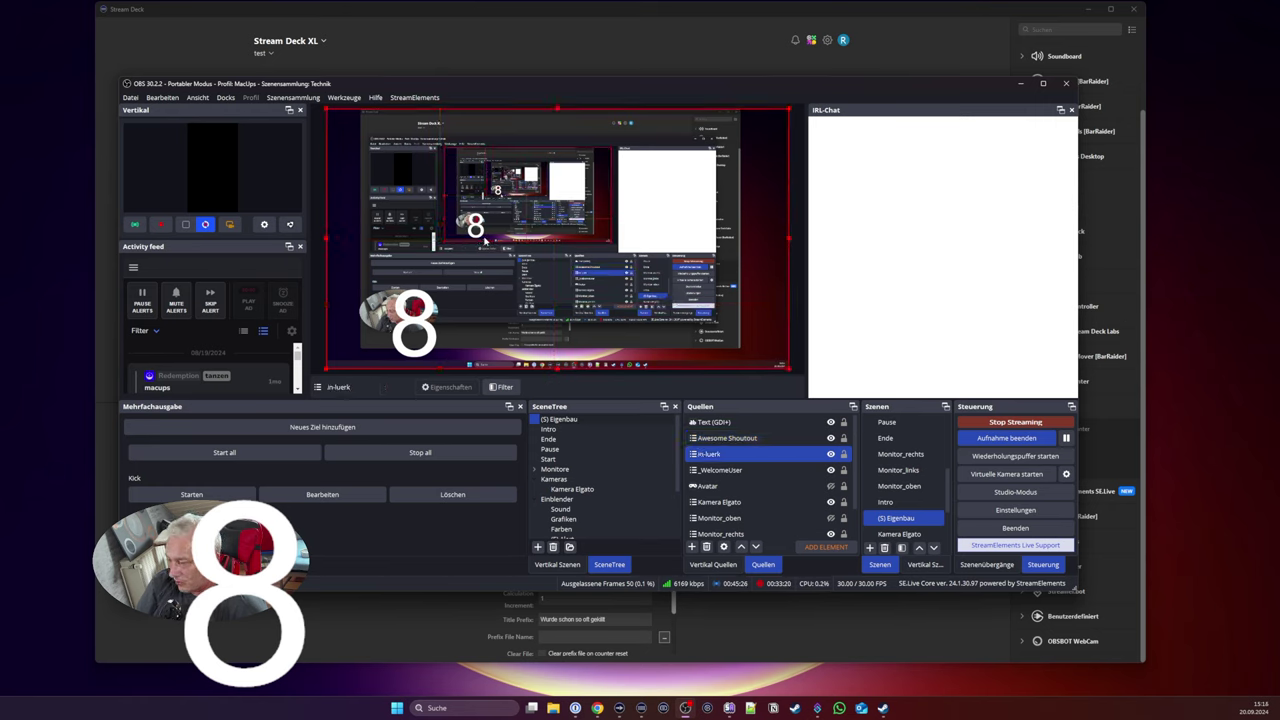
pyautogui.keyDown('ctrl'); pyautogui.click(807, 444); pyautogui.keyUp('ctrl')
pyautogui.click(740, 452)
# Step: Select the Text (GDI+) source and move the counter number to the scene's lower-left corner, beside the webcam picture
pyautogui.click(737, 422)
pyautogui.moveTo(415, 322); pyautogui.dragTo(352, 342)
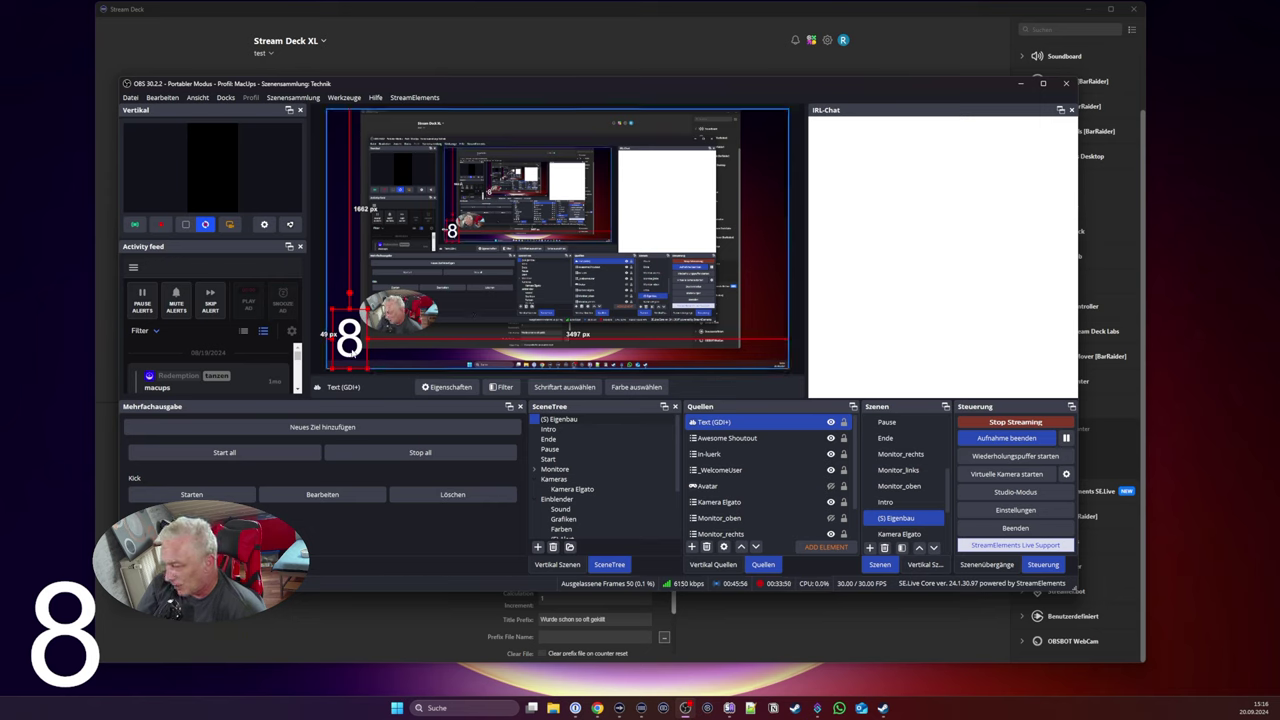
pyautogui.moveTo(349, 340); pyautogui.dragTo(430, 342)
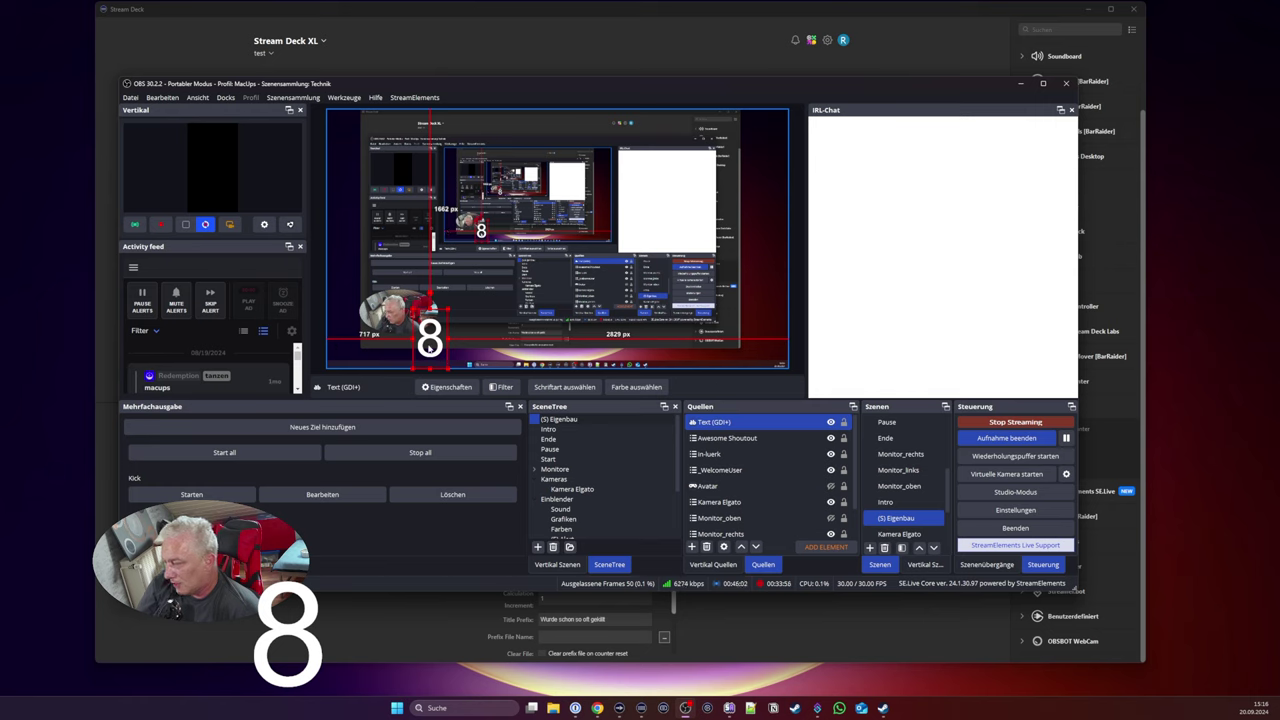
pyautogui.moveTo(428, 342); pyautogui.dragTo(358, 340)
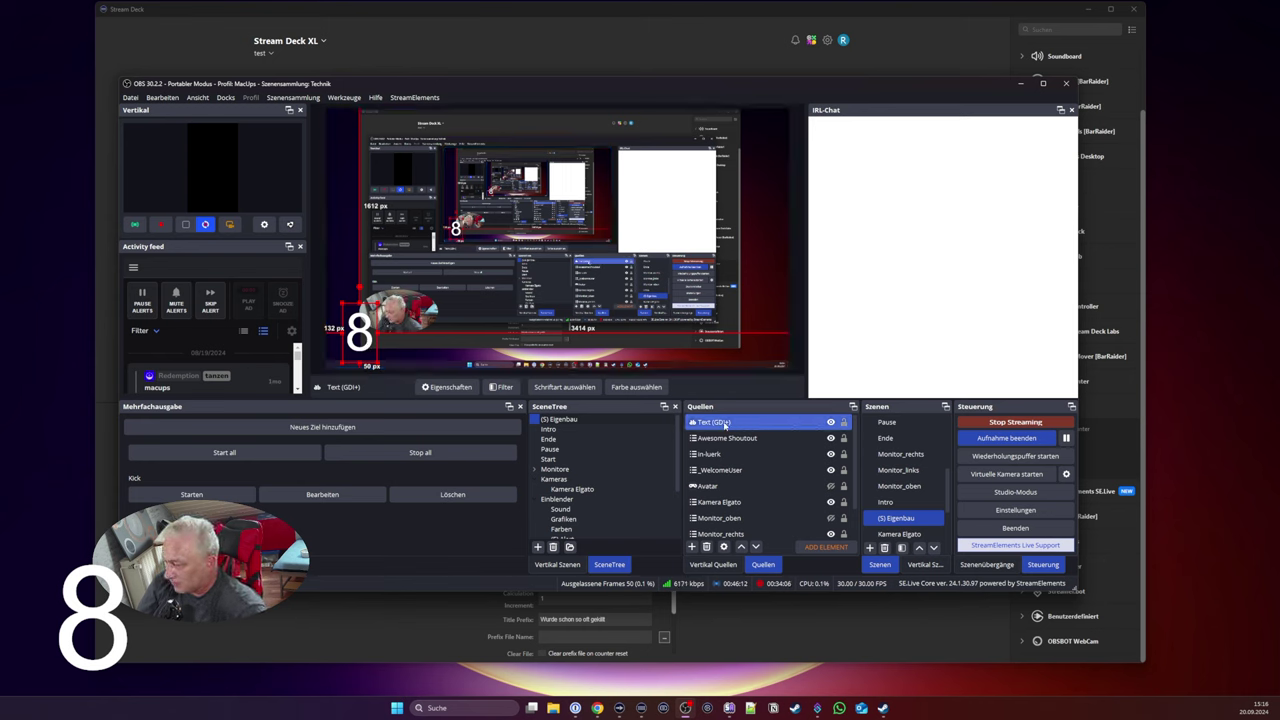
pyautogui.rightClick(725, 425)
pyautogui.click(356, 332)
pyautogui.rightClick(357, 333)
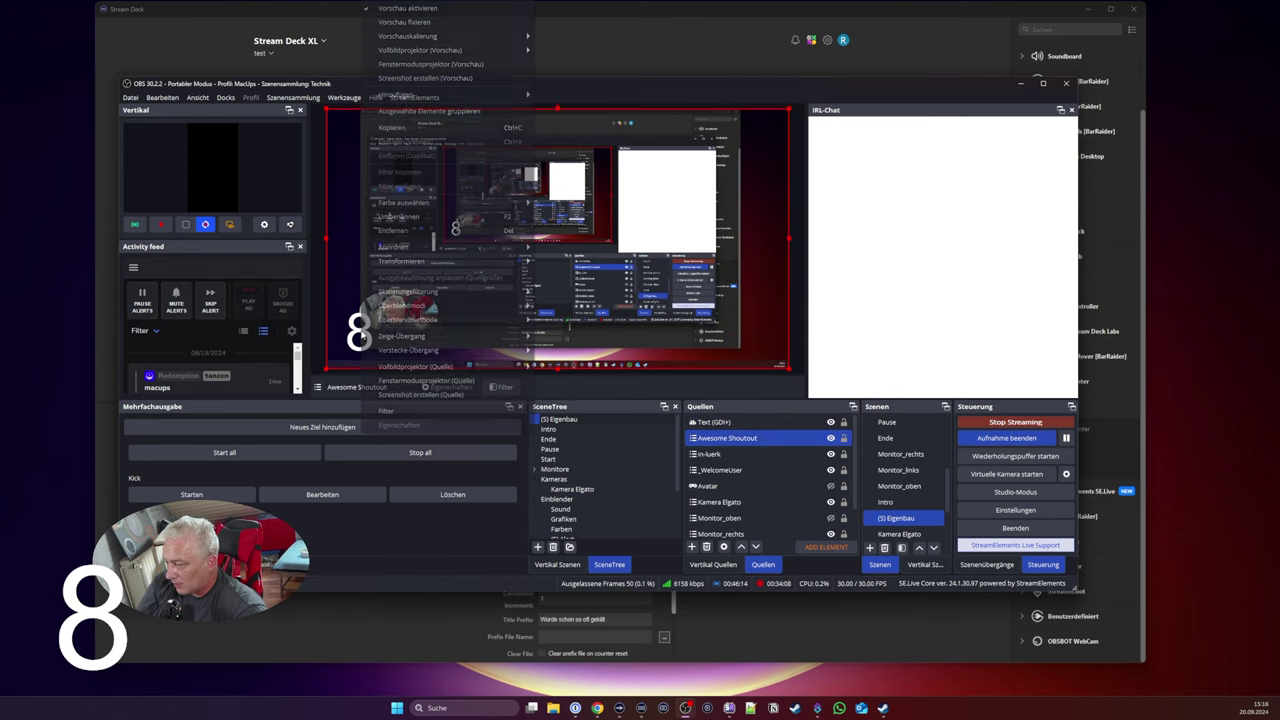
pyautogui.press('Escape')
pyautogui.click(716, 470)
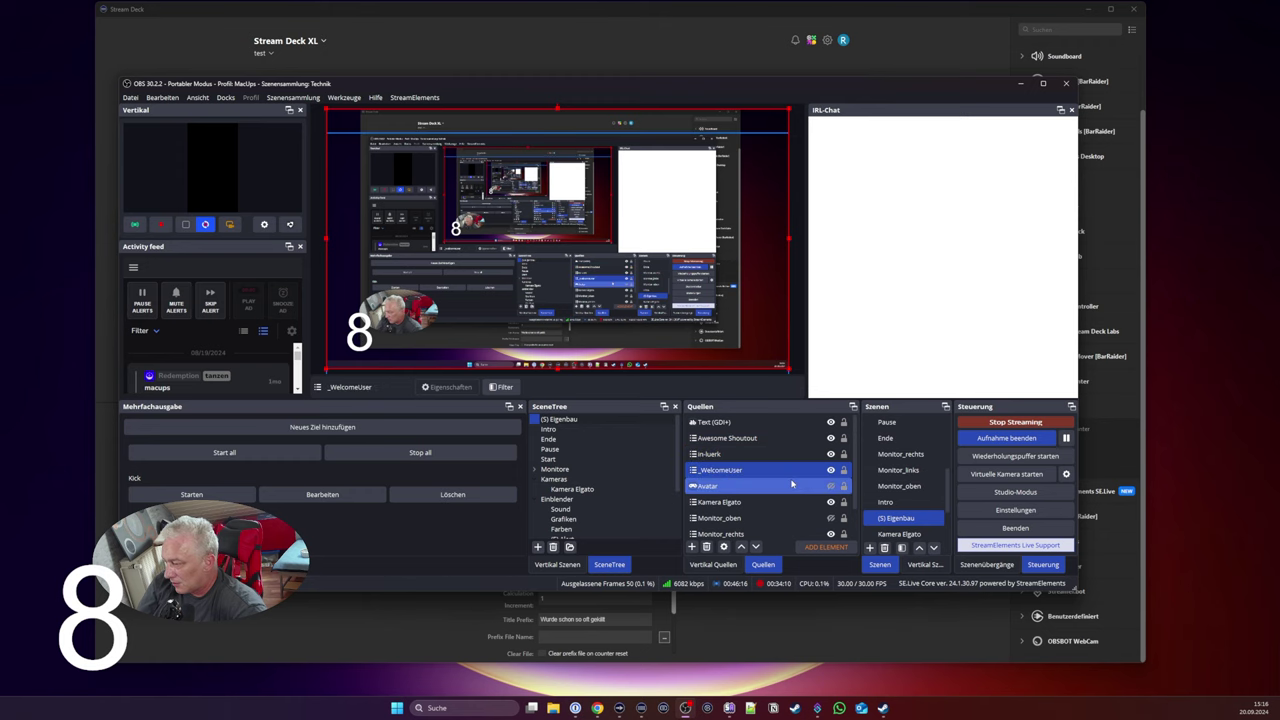
pyautogui.keyDown('ctrl'); pyautogui.click(710, 440); pyautogui.keyUp('ctrl')
pyautogui.keyDown('ctrl'); pyautogui.click(710, 440); pyautogui.keyUp('ctrl')
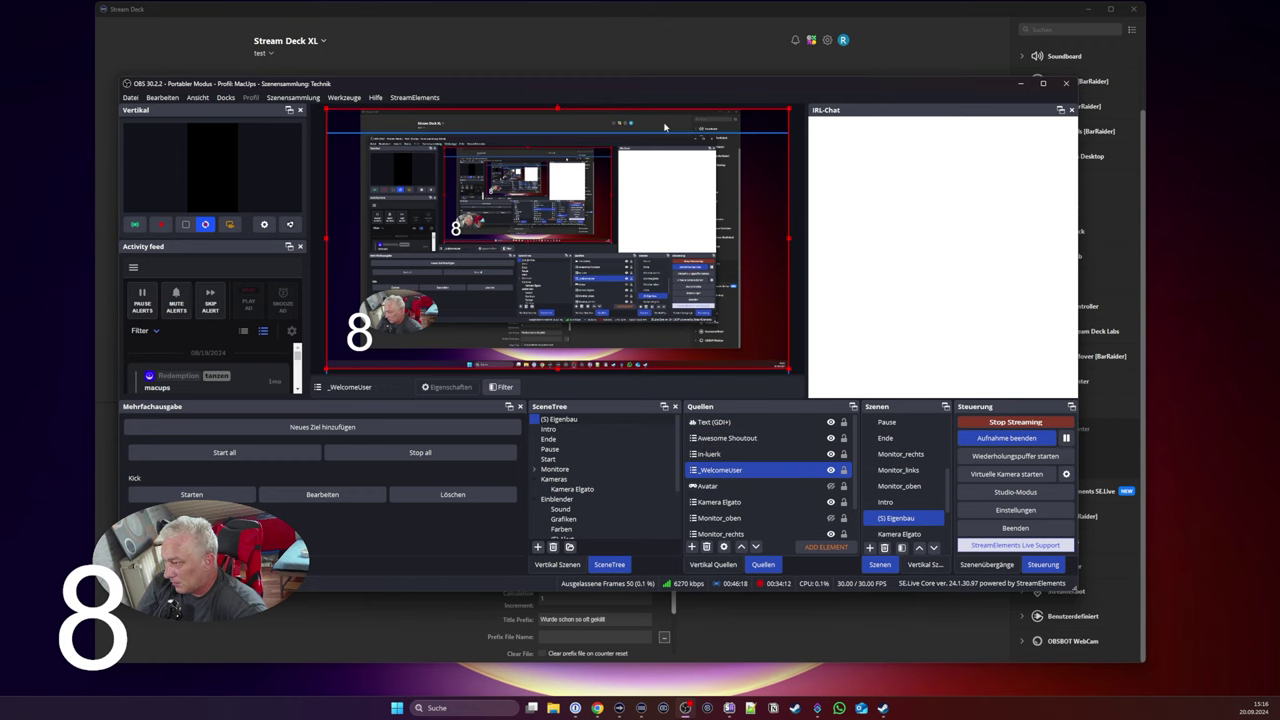
# Step: Switch to Stream Deck and reposition its window so that both the key grid and the action settings area are in view
pyautogui.click(633, 20)
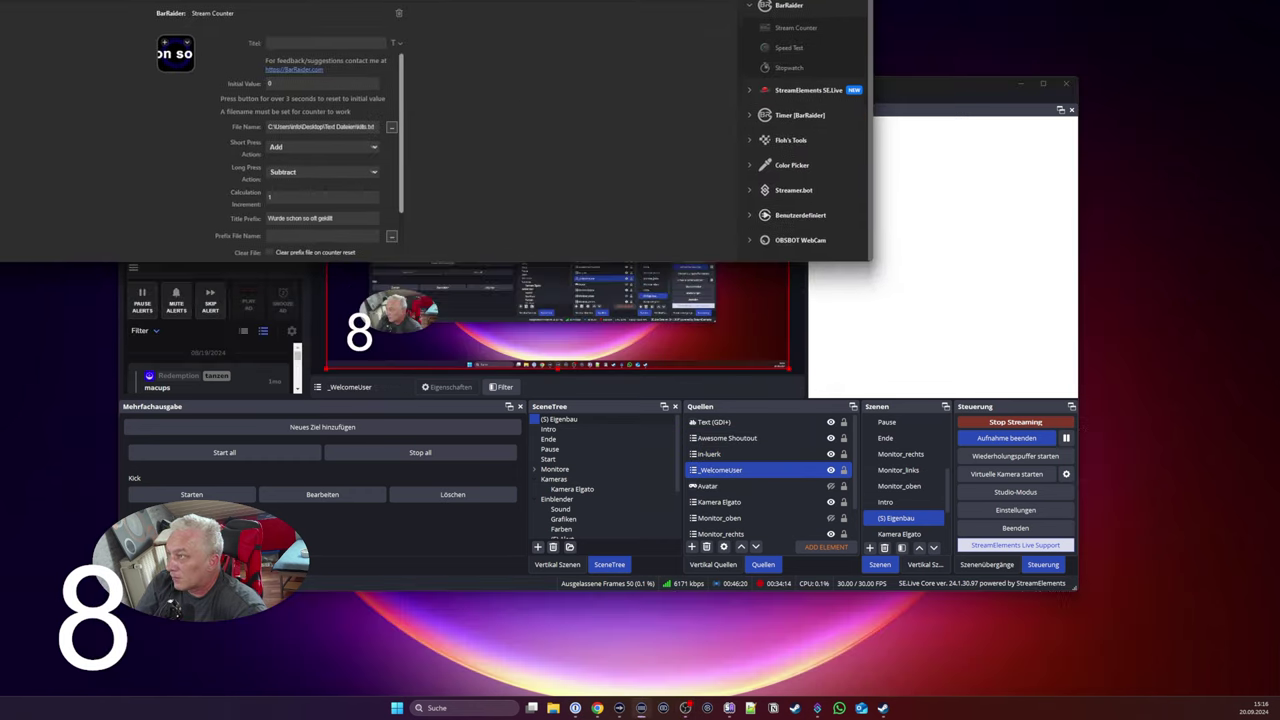
pyautogui.moveTo(12, 3); pyautogui.dragTo(617, 214)
pyautogui.moveTo(533, 90); pyautogui.dragTo(525, 0)
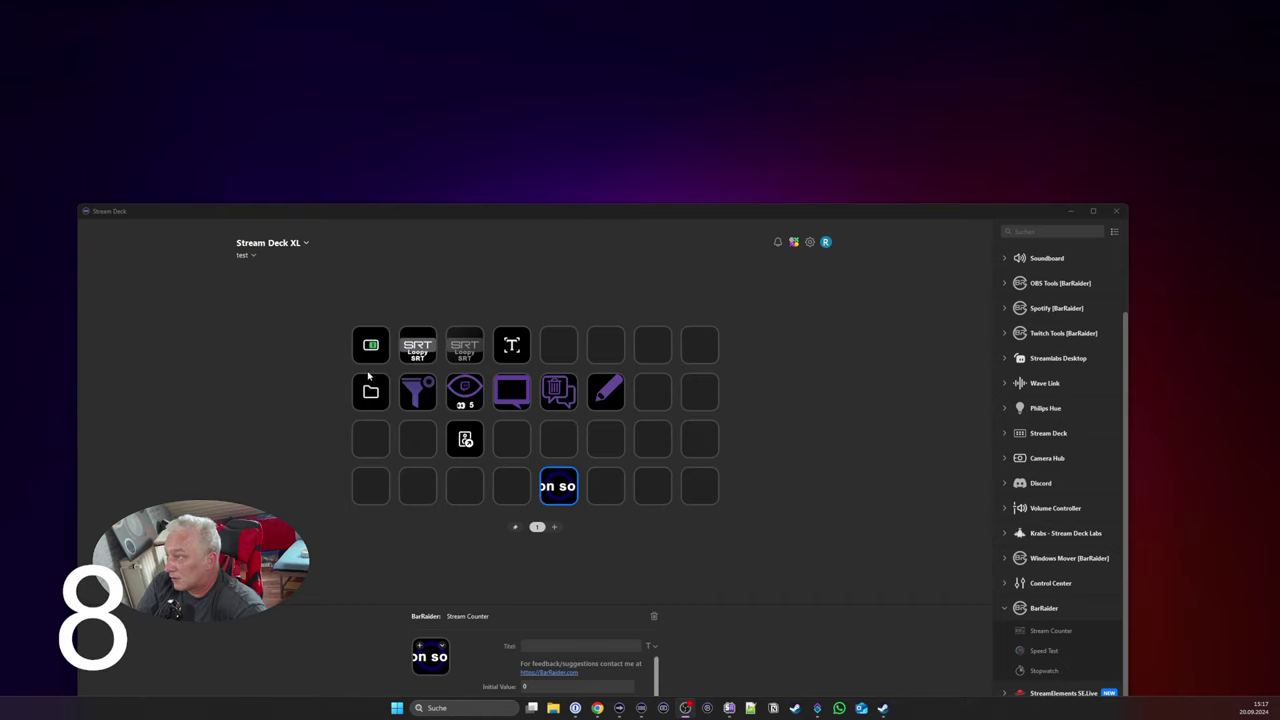
pyautogui.click(672, 431)
pyautogui.moveTo(724, 217); pyautogui.dragTo(622, 42)
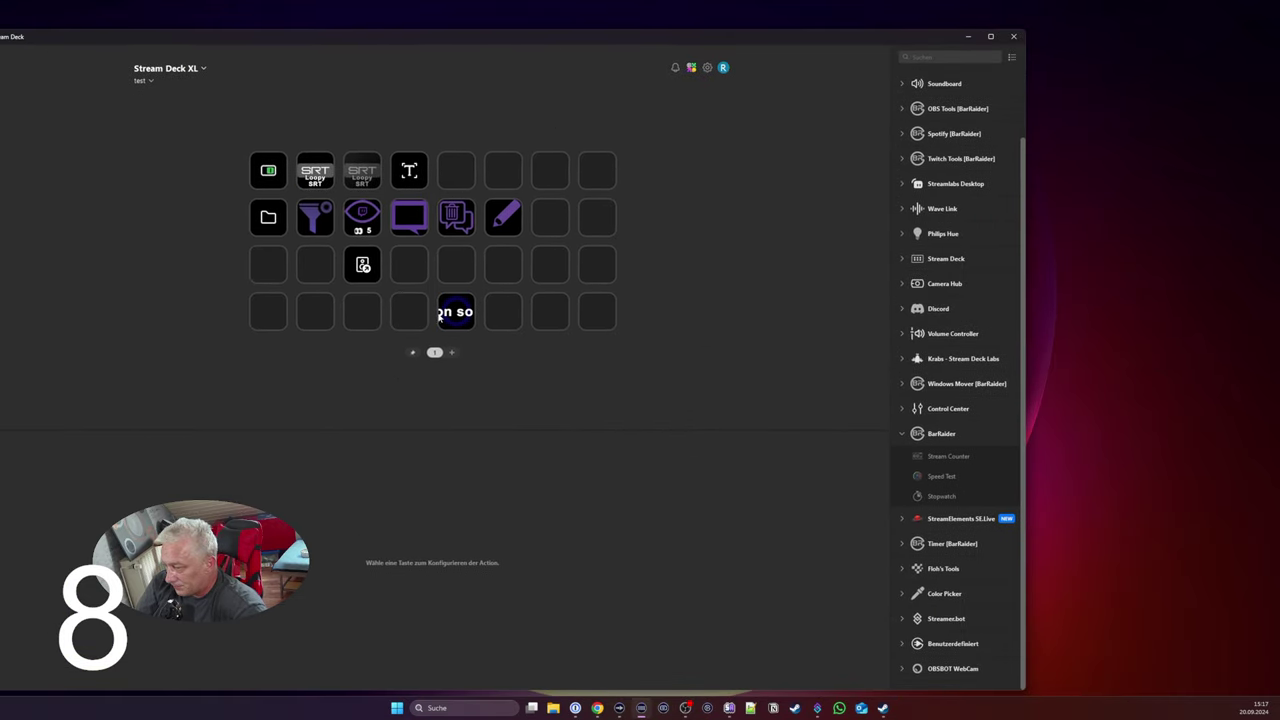
# Step: Delete the Stream Counter from its key in the fourth row and put BarRaider's Speed Test action on that key
pyautogui.click(450, 313)
pyautogui.click(551, 441)
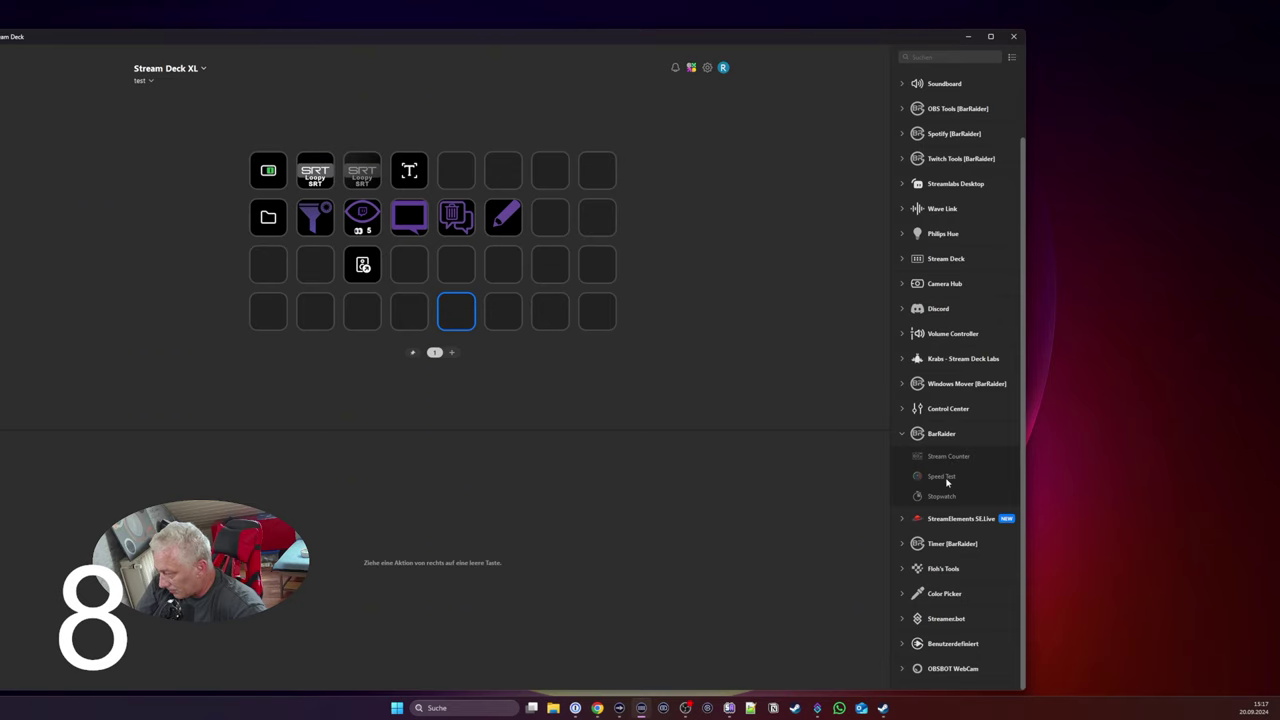
pyautogui.moveTo(942, 481); pyautogui.dragTo(456, 311)
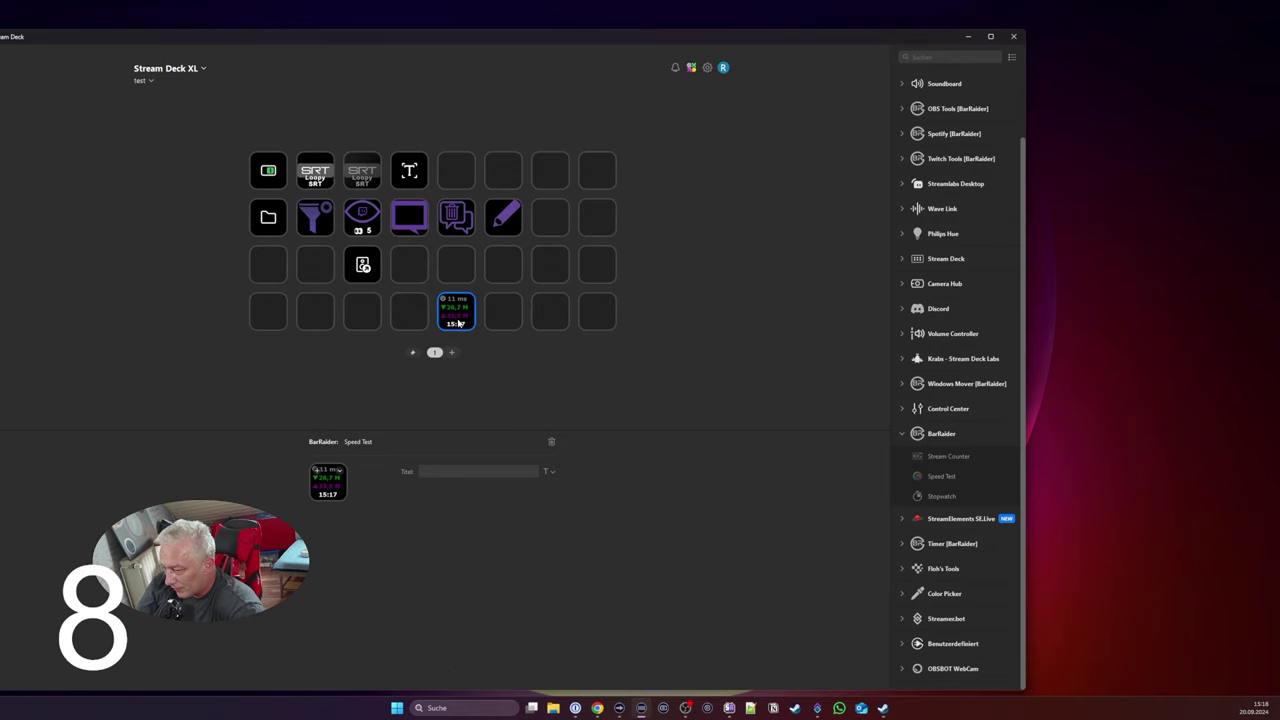
pyautogui.scroll(-1, 518, 512)
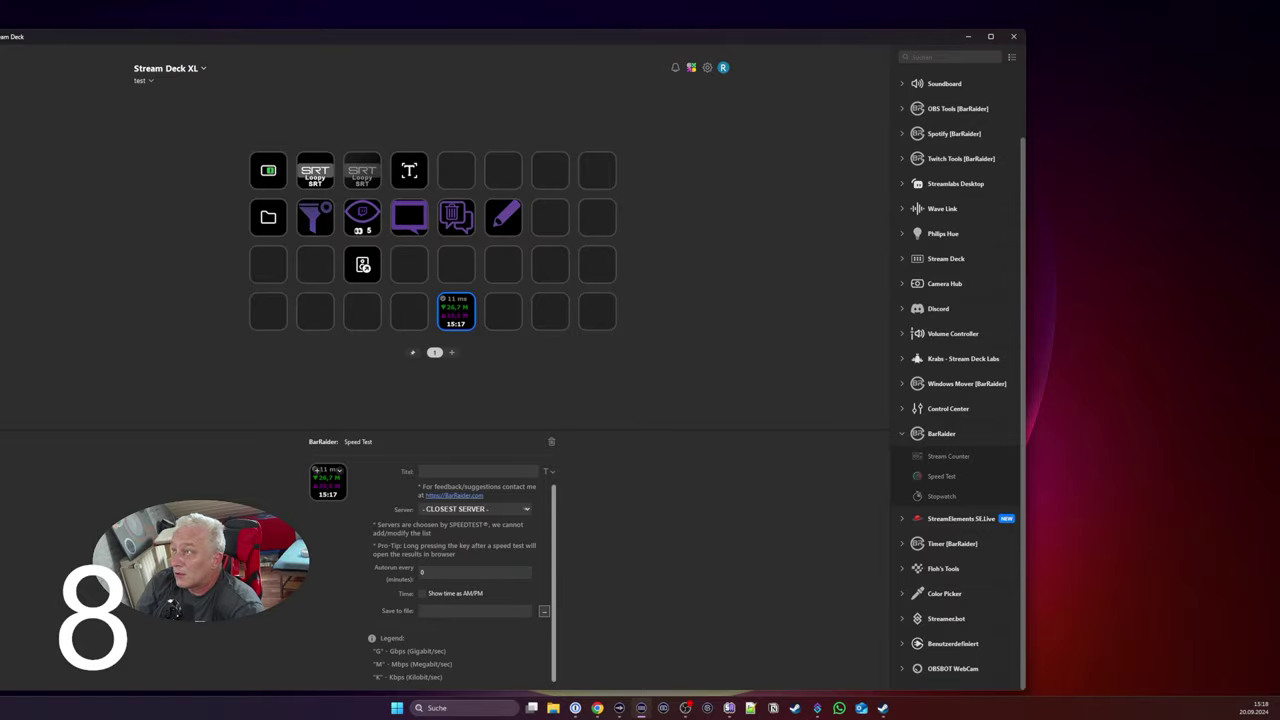
# Step: Try to assign the existing speedtest file in the Desktop folder Text Dateien as the Speed Test's results file
pyautogui.click(544, 610)
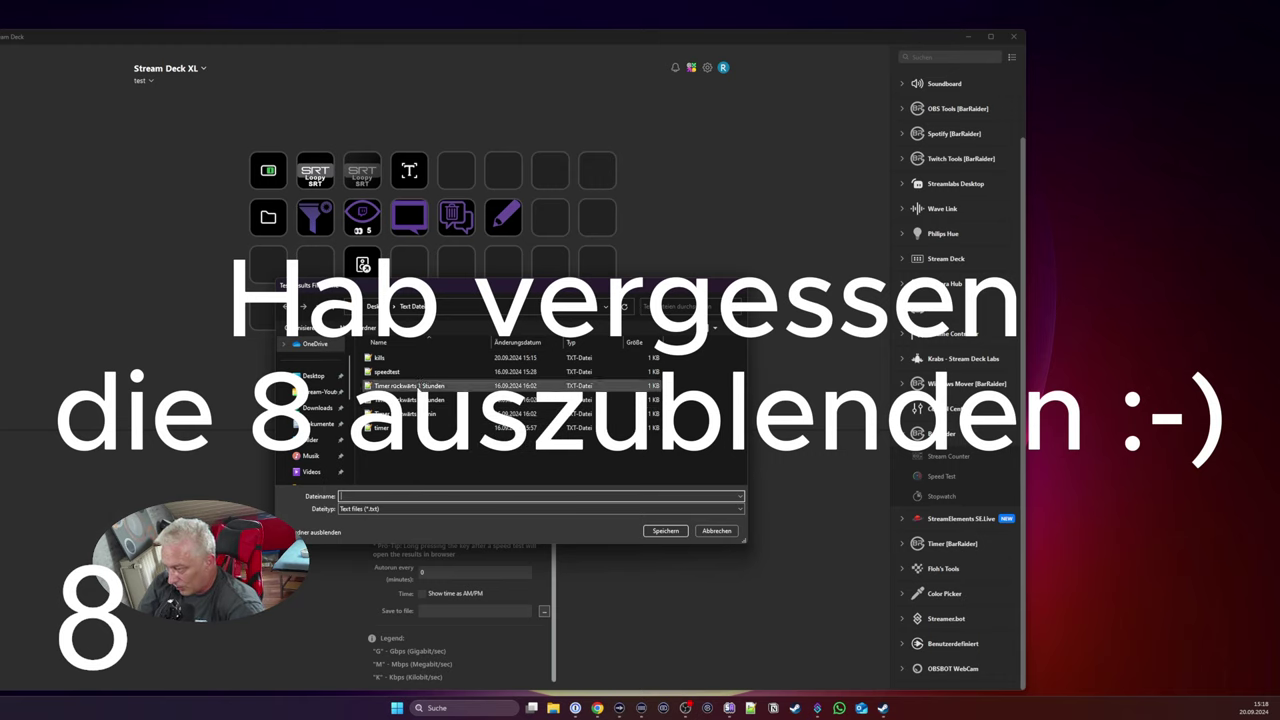
pyautogui.click(390, 371)
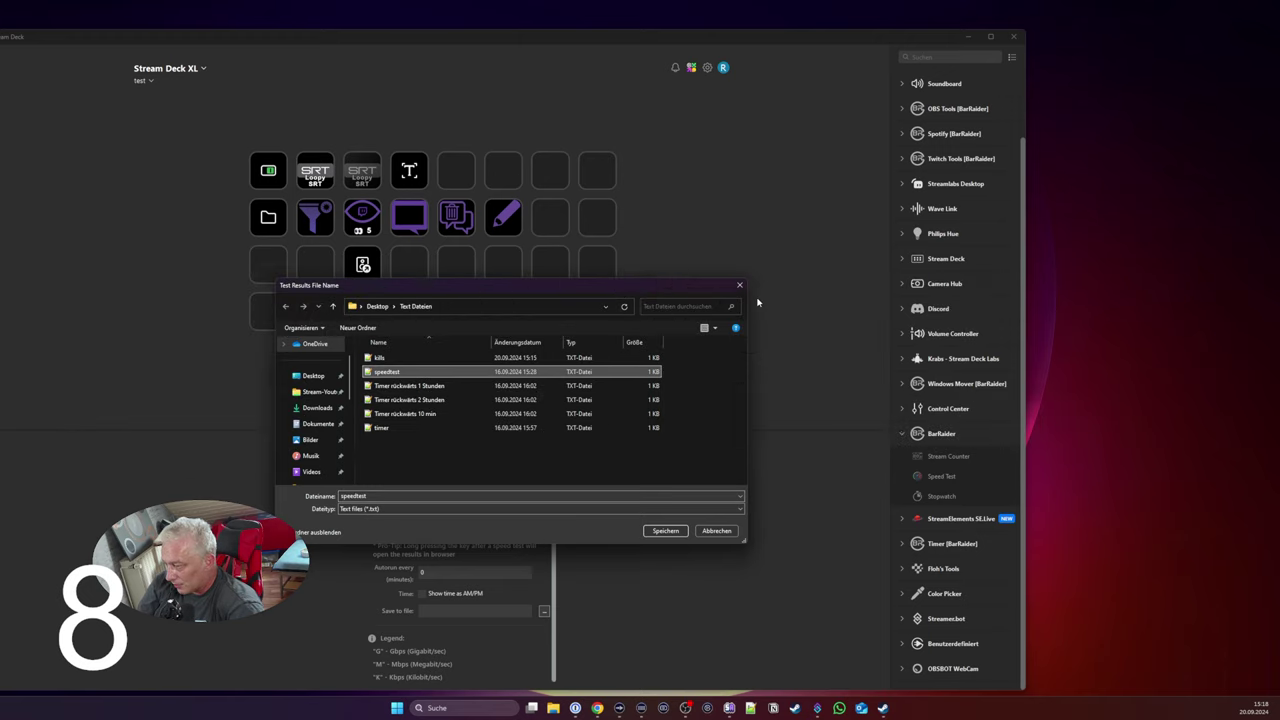
pyautogui.doubleClick(415, 373)
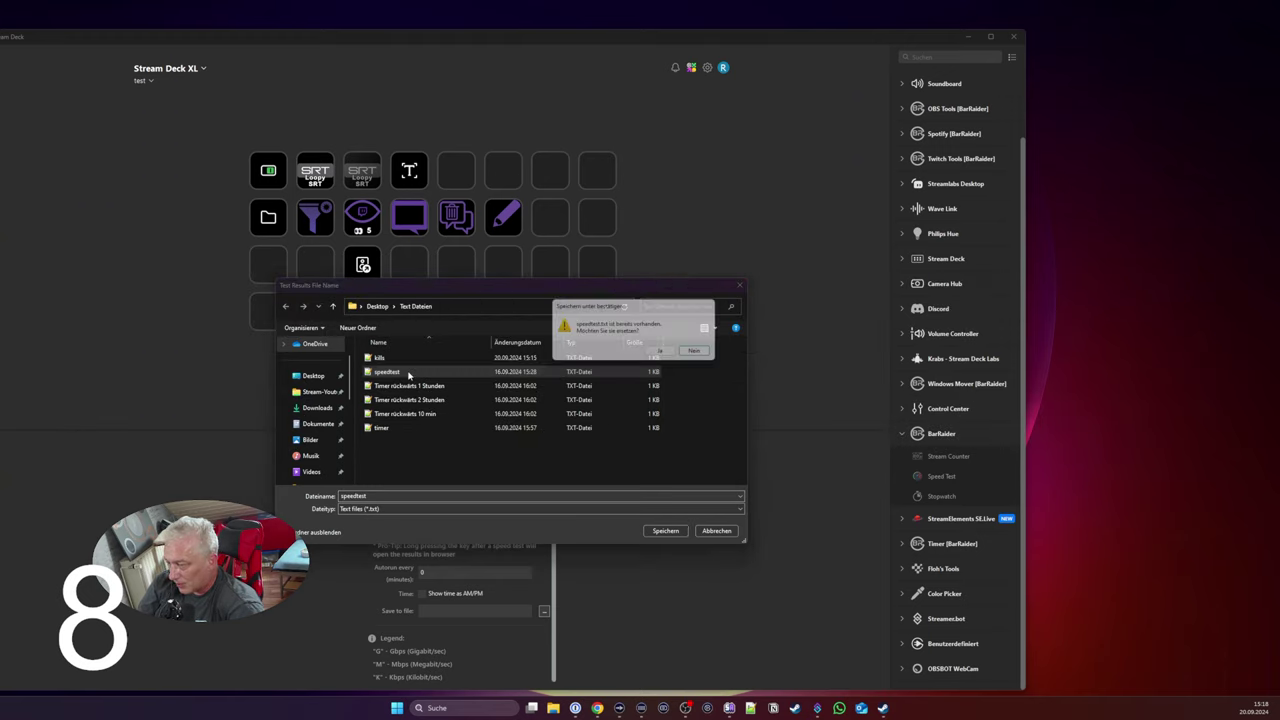
pyautogui.click(702, 354)
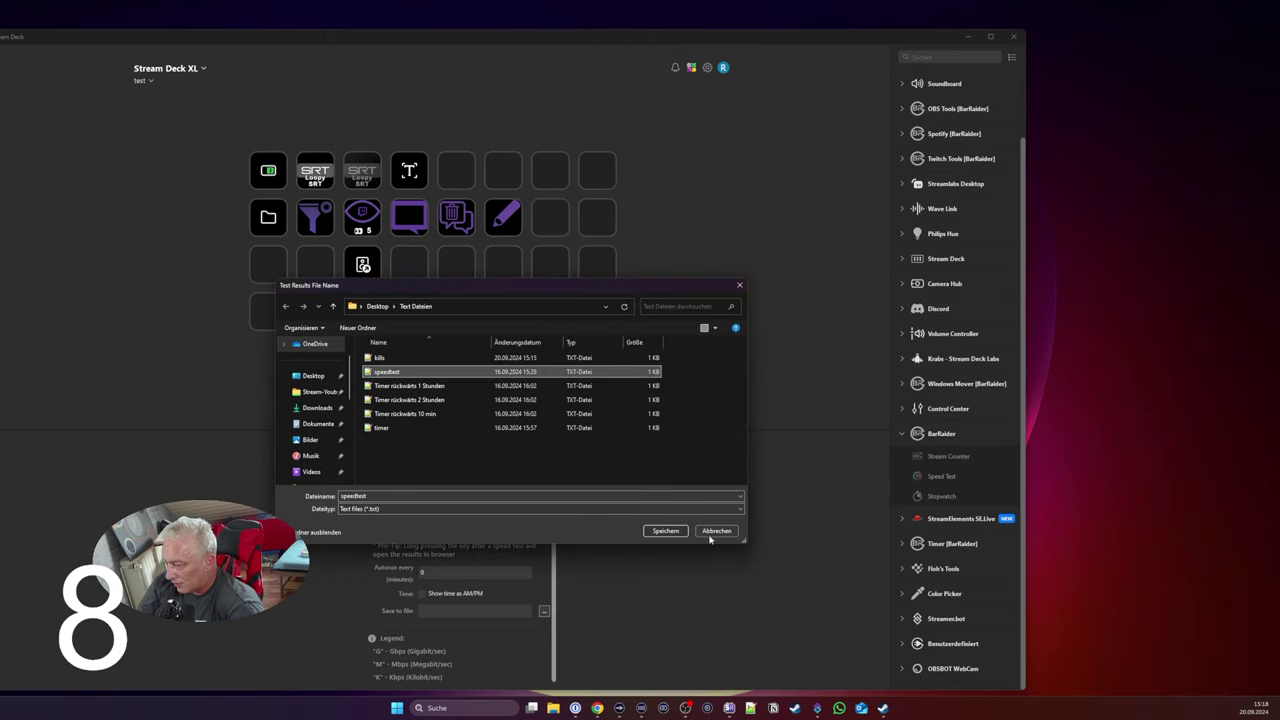
pyautogui.click(716, 531)
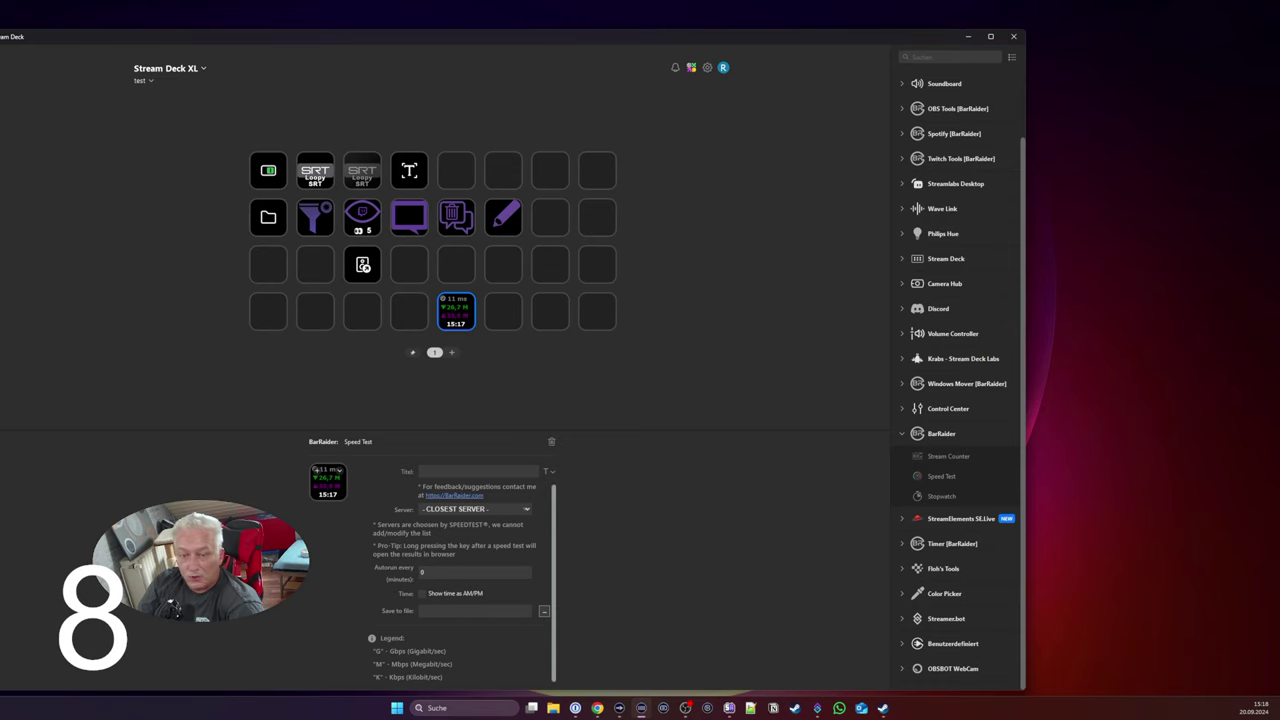
# Step: Open the speedtest text file from the Desktop folder Text Dateien in File Explorer
pyautogui.press('super+e')
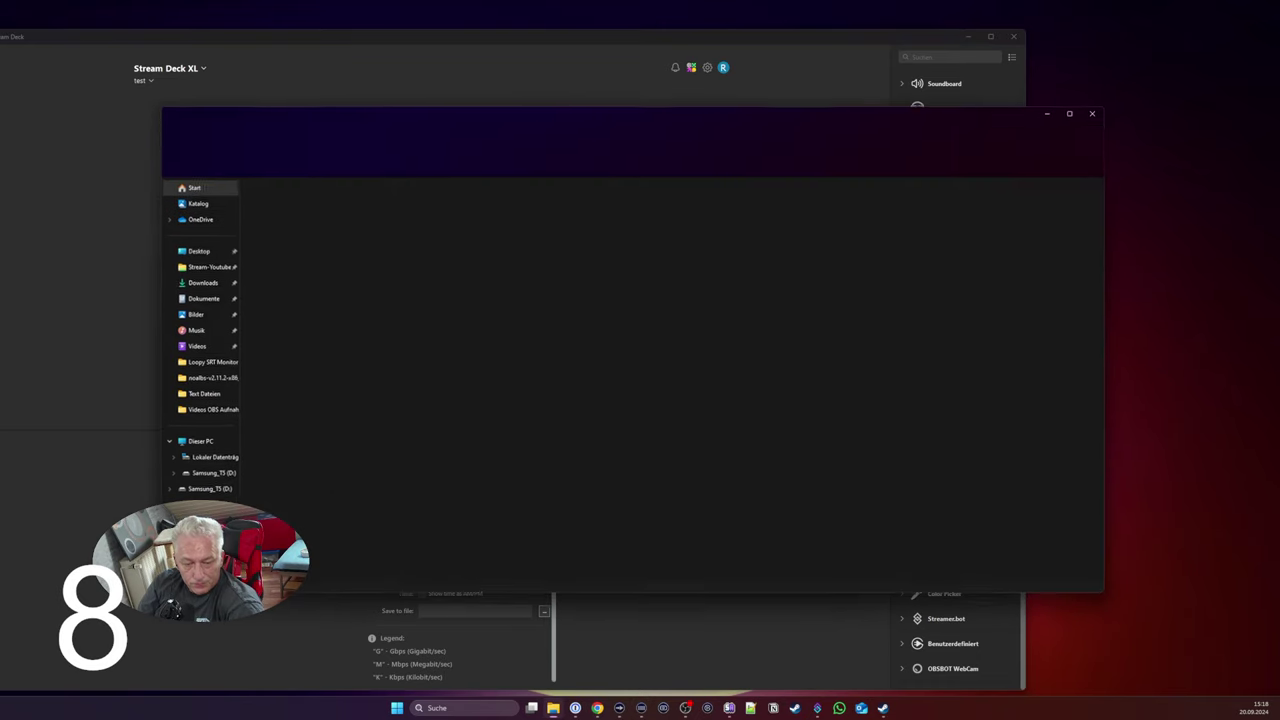
pyautogui.click(200, 250)
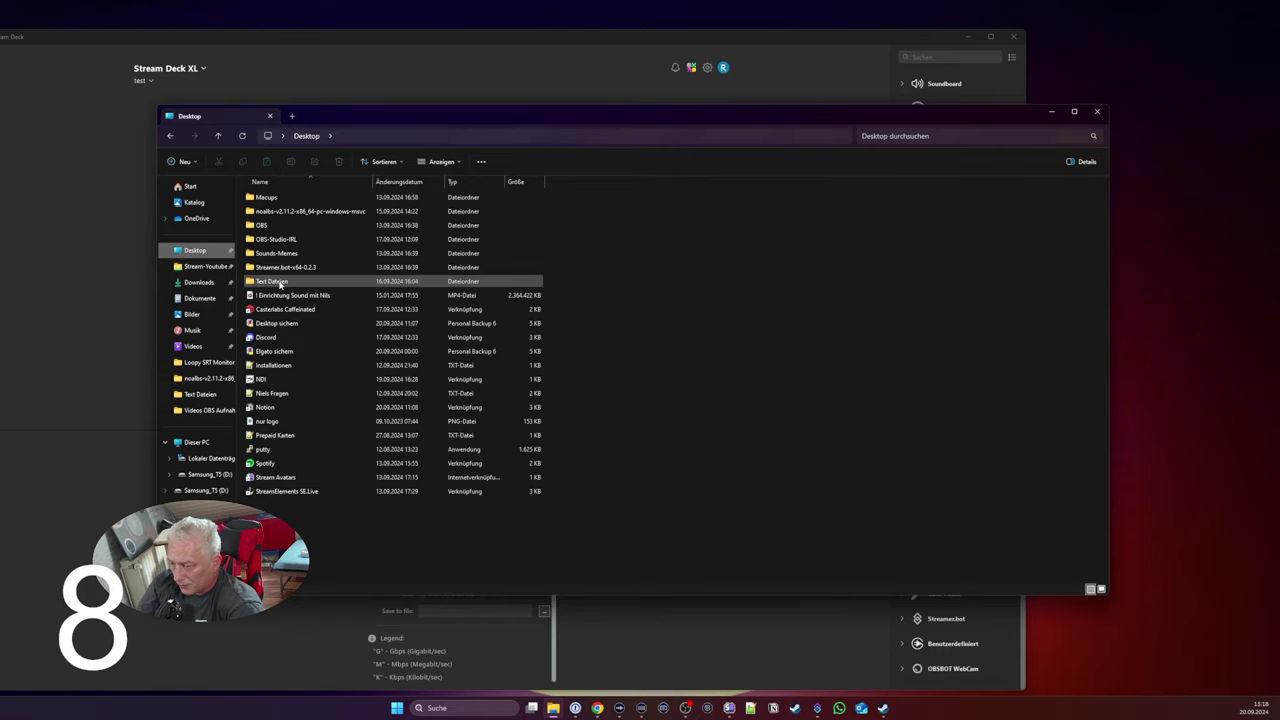
pyautogui.doubleClick(278, 281)
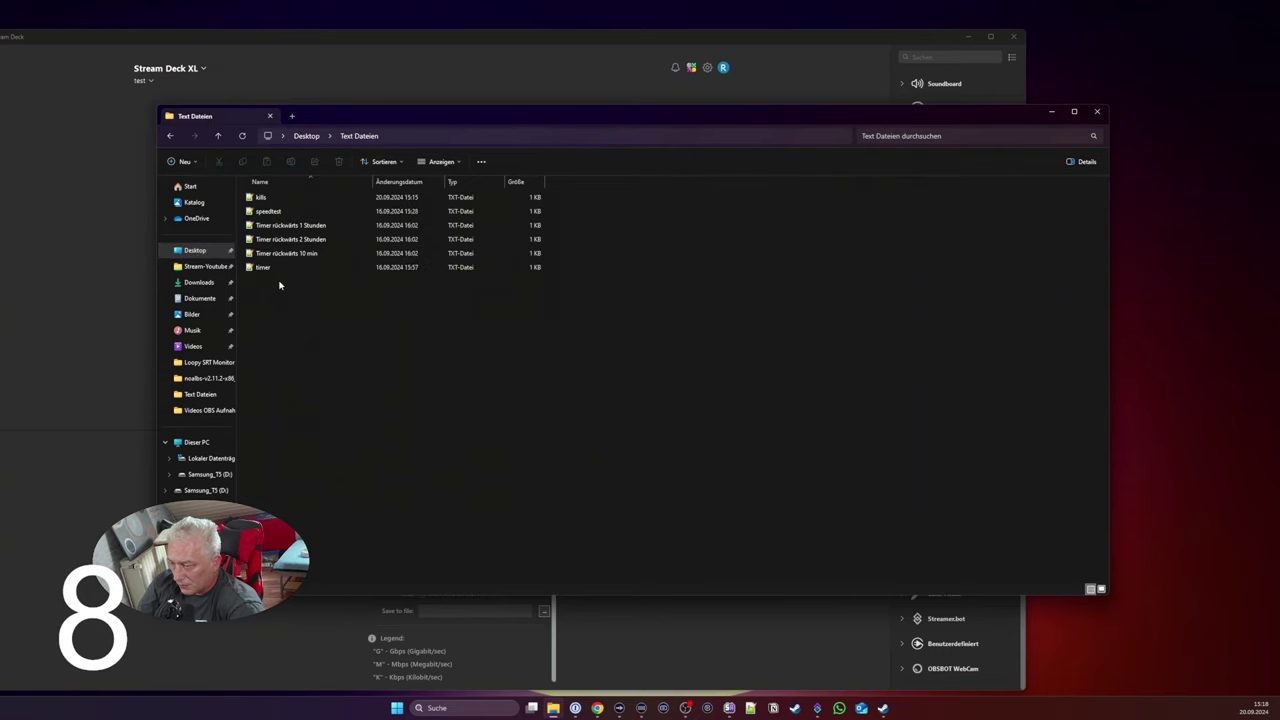
pyautogui.click(272, 212)
pyautogui.doubleClick(272, 212)
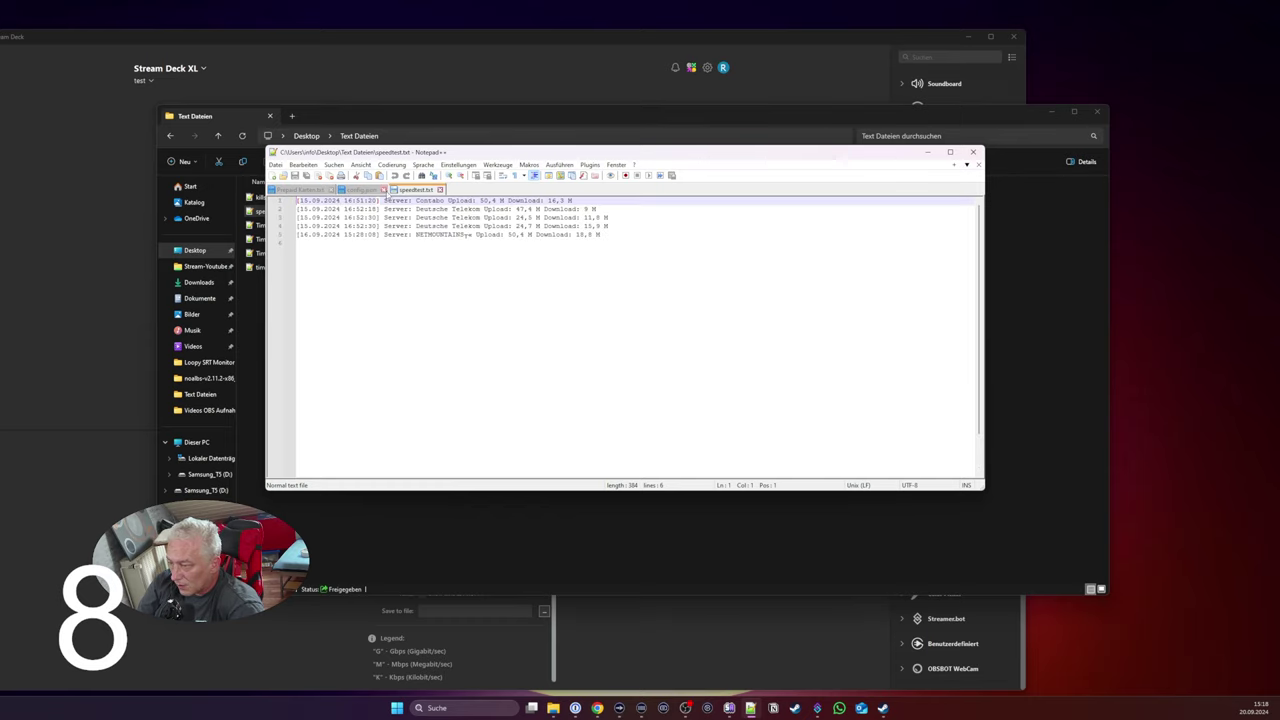
# Step: Close the two other open files, examine the logged entries in speedtest.txt and close Notepad++
pyautogui.click(383, 189)
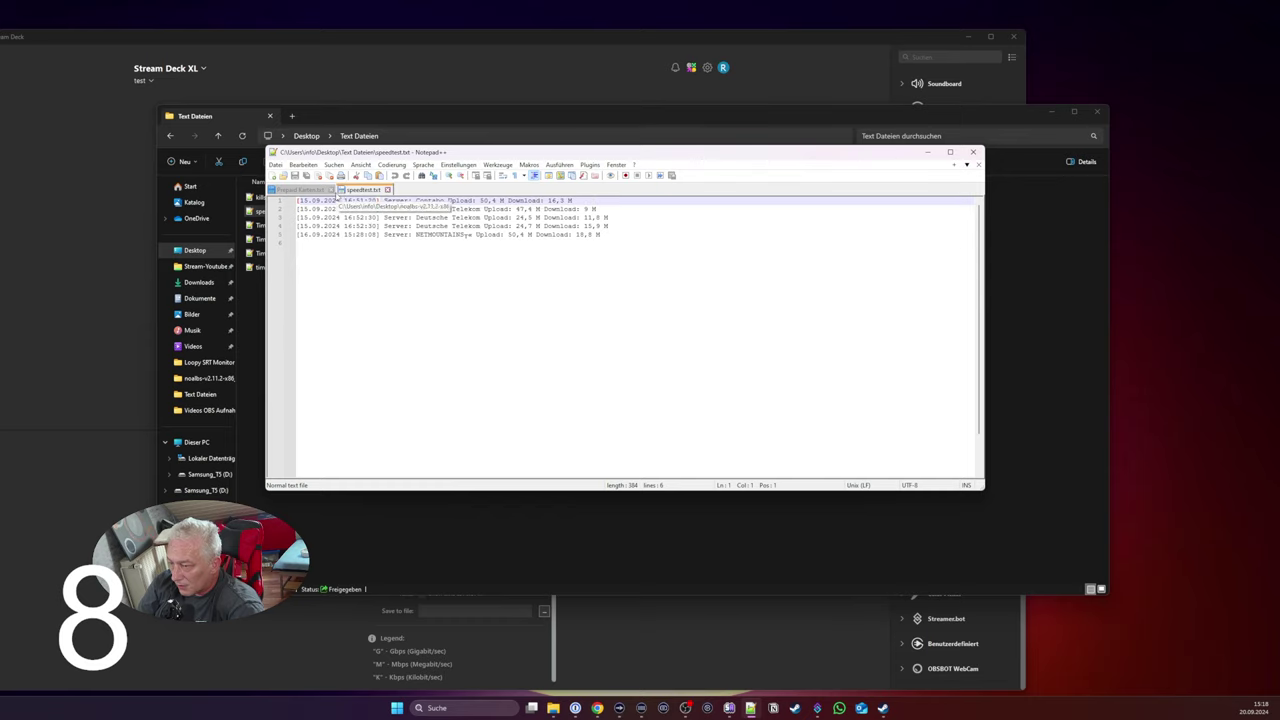
pyautogui.click(330, 189)
pyautogui.click(344, 276)
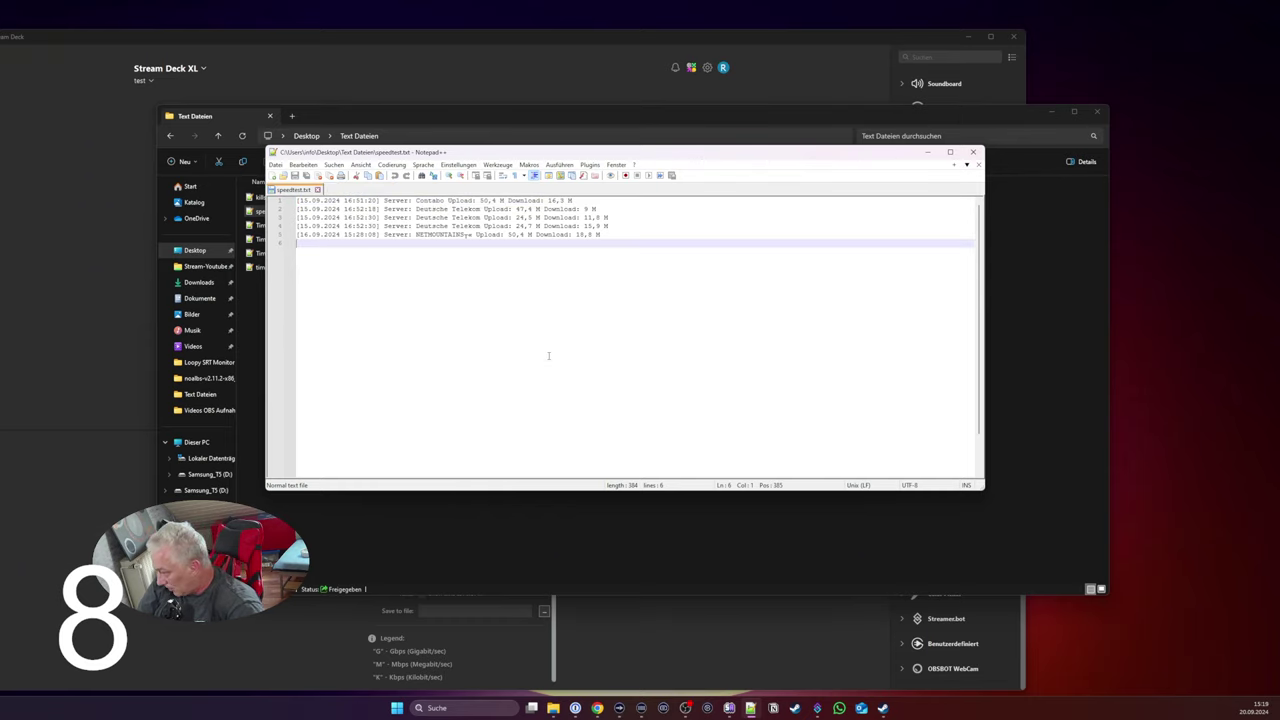
pyautogui.click(972, 154)
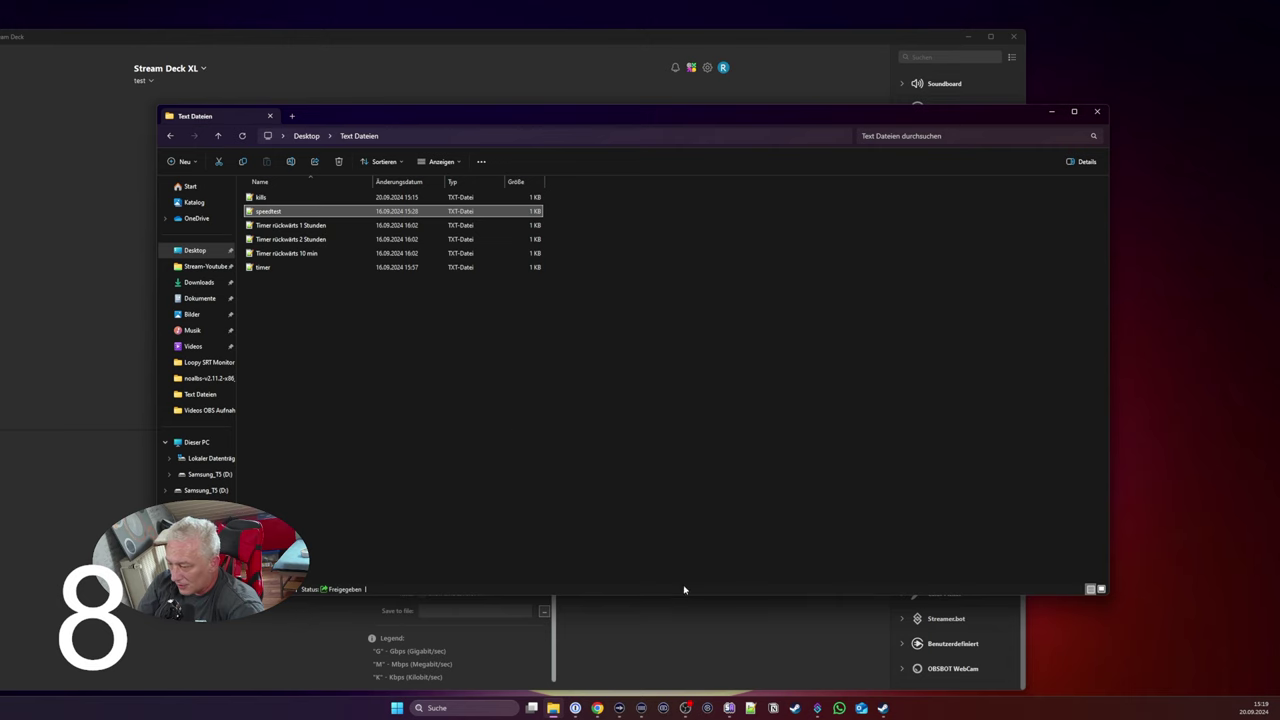
# Step: Return to Stream Deck and show the settings of the Speed Test key
pyautogui.click(692, 627)
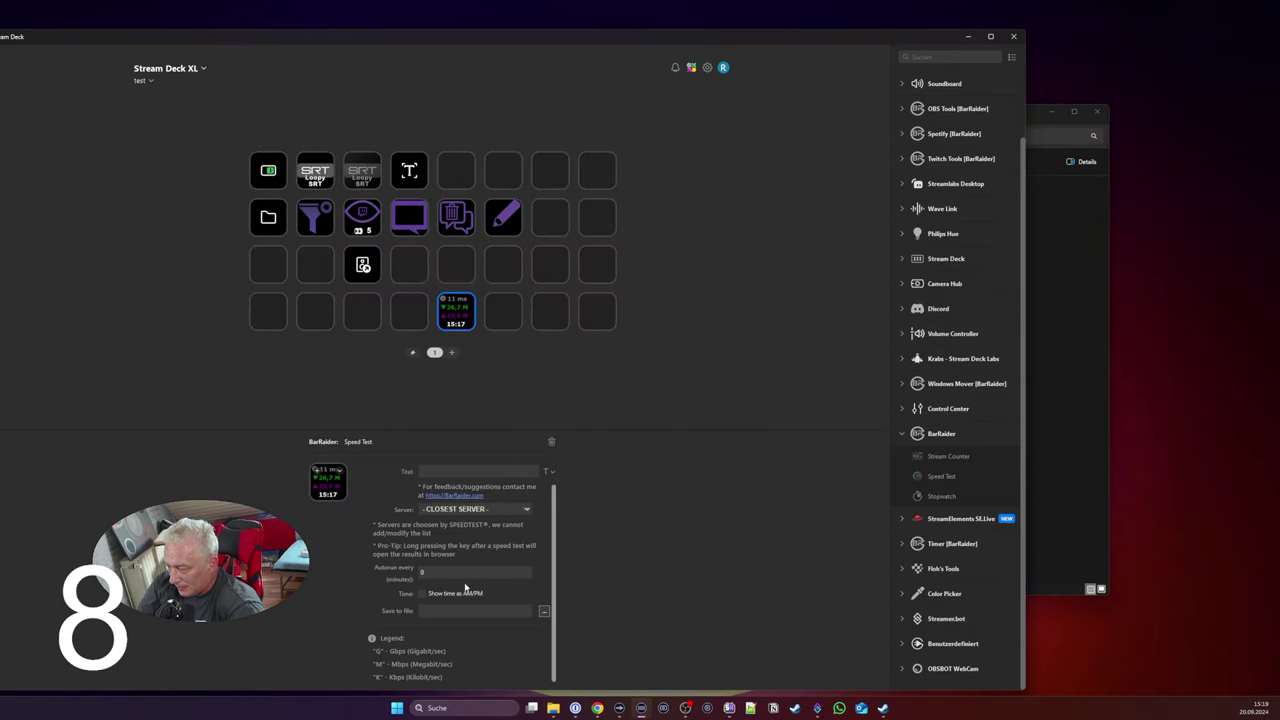
pyautogui.click(456, 314)
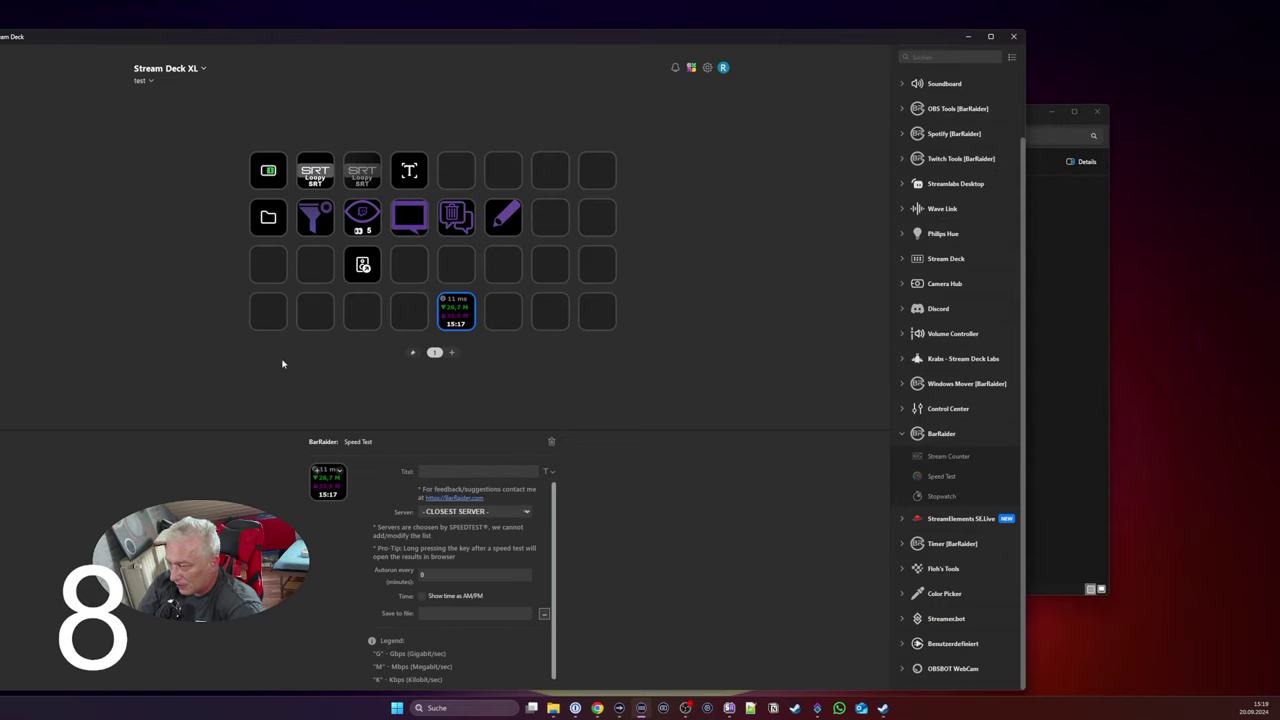
# Step: Look through the pages of the Game profile and the Chatten profile for the existing Speed Test key
pyautogui.click(143, 80)
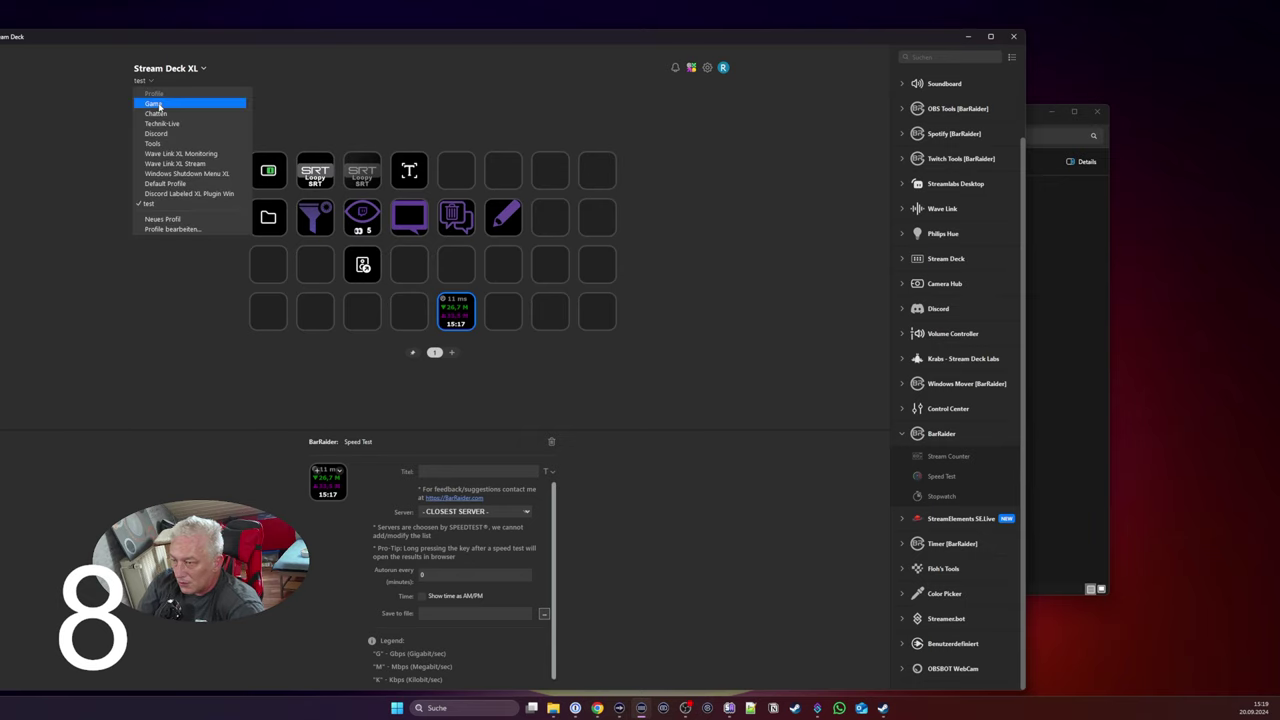
pyautogui.click(155, 104)
pyautogui.click(460, 352)
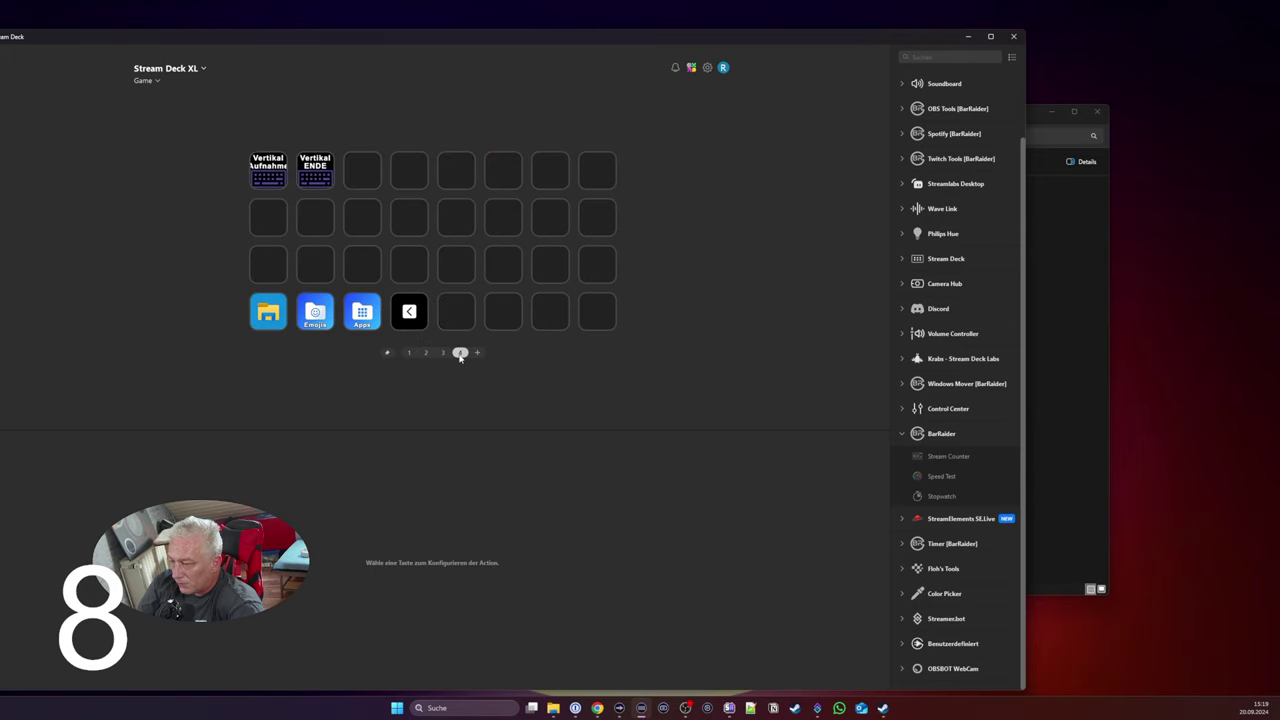
pyautogui.click(145, 81)
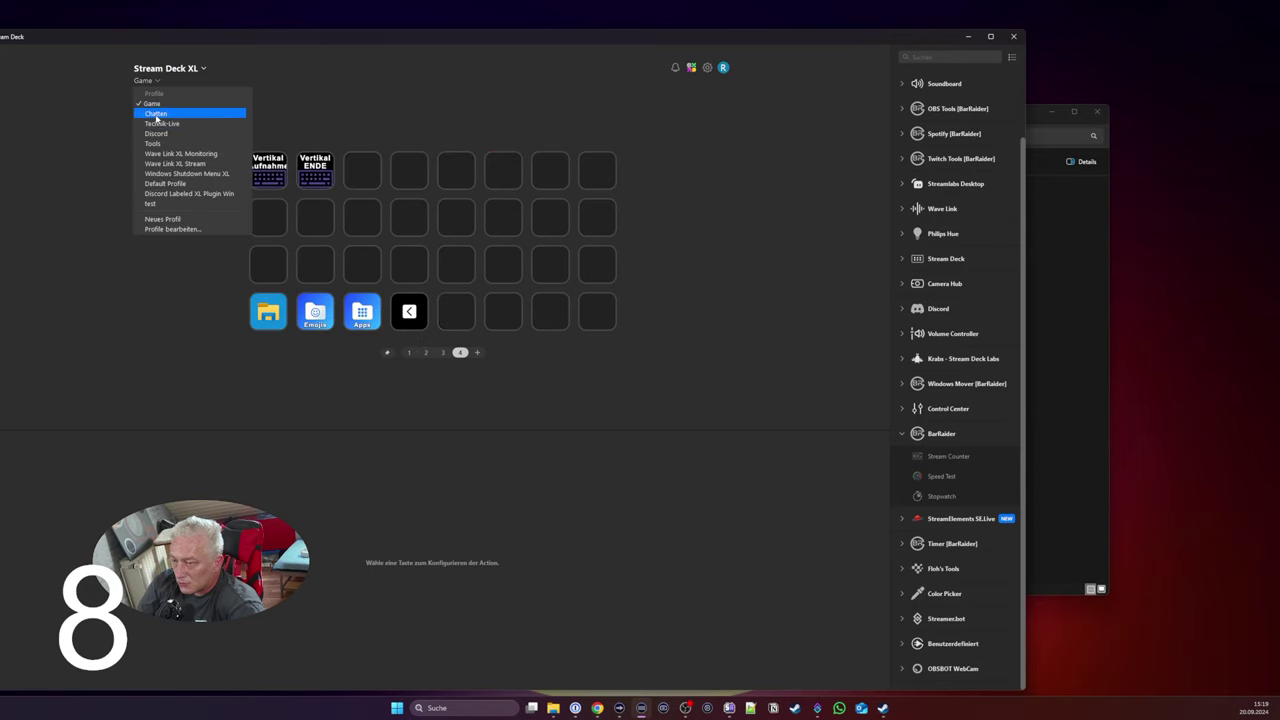
pyautogui.click(155, 114)
pyautogui.click(143, 82)
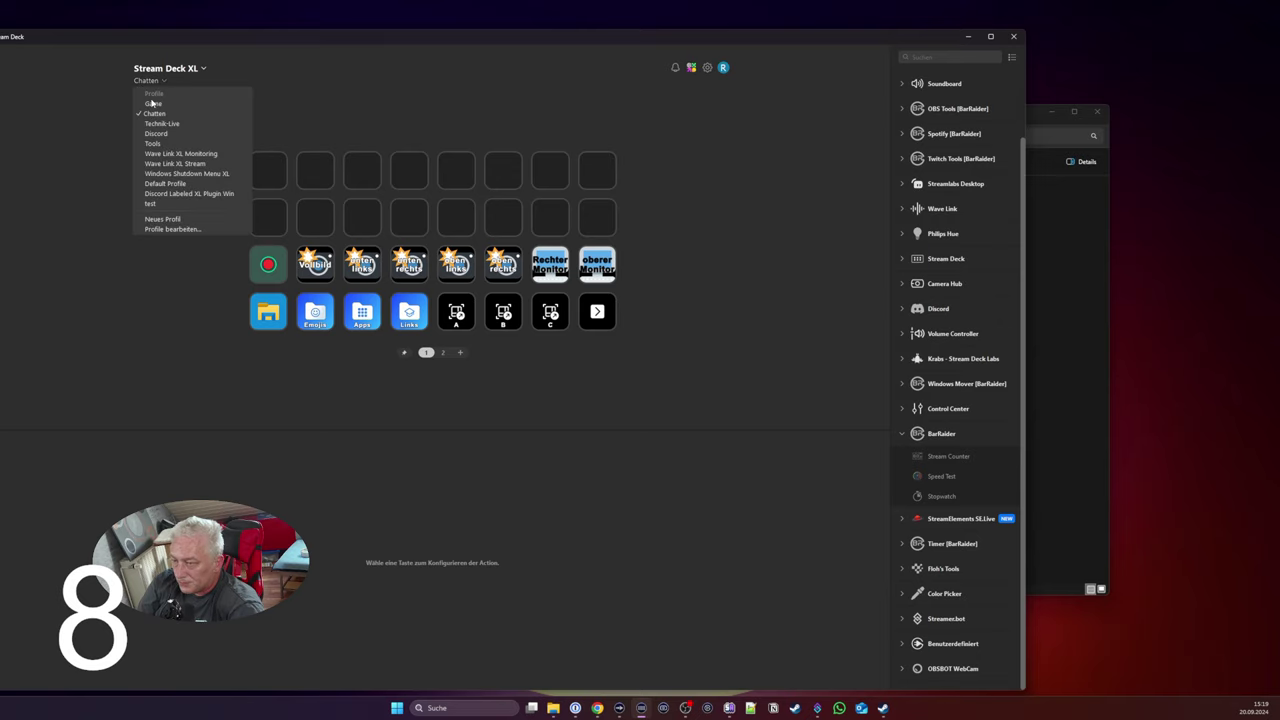
pyautogui.click(153, 104)
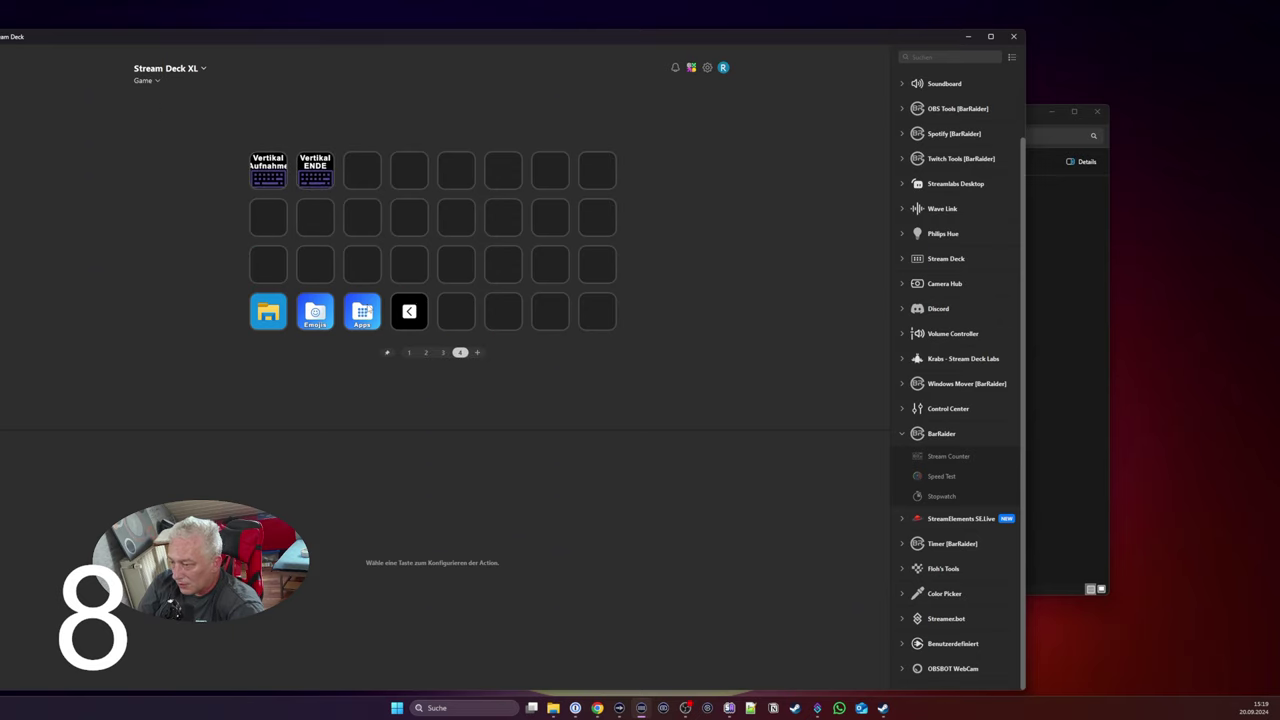
pyautogui.click(443, 353)
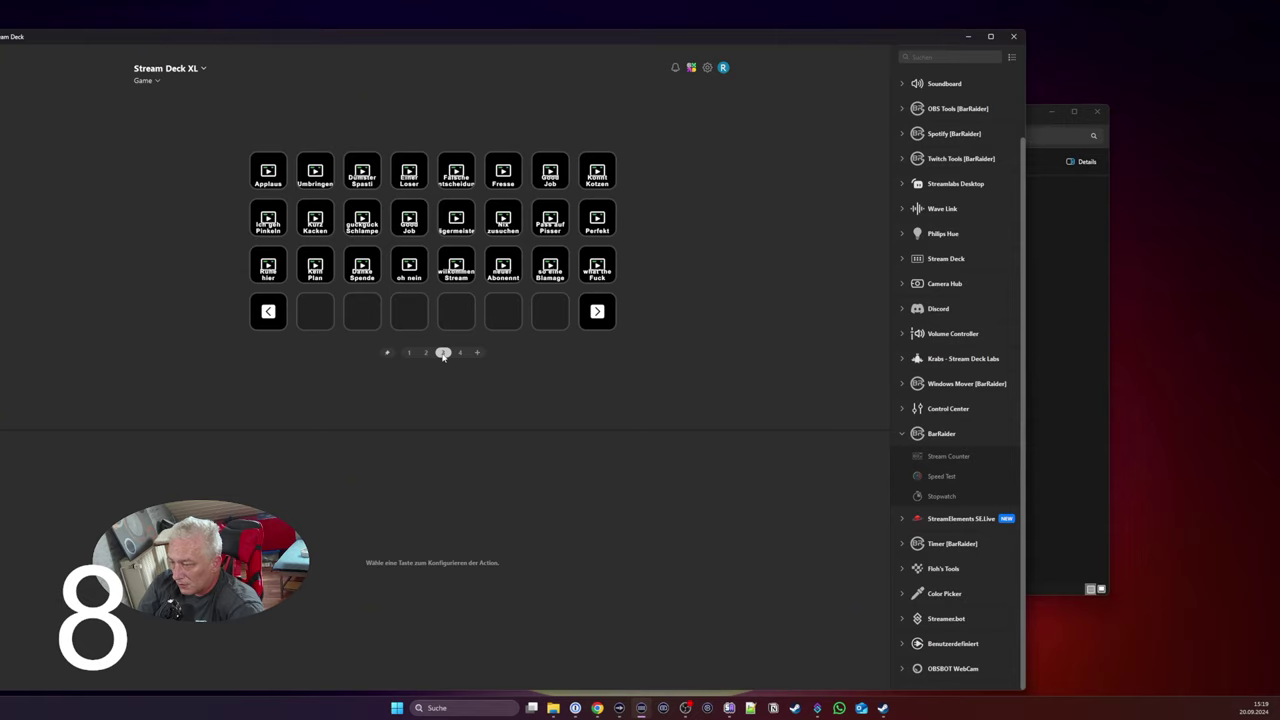
pyautogui.click(409, 353)
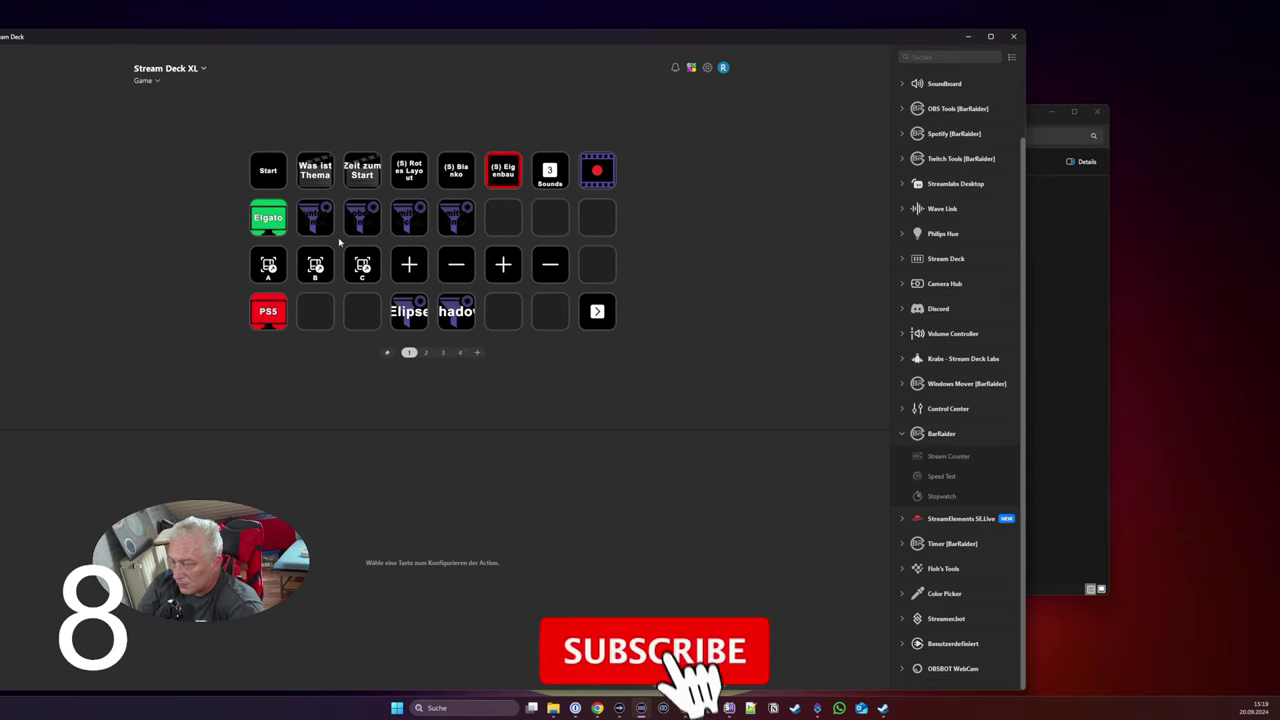
# Step: Switch to the Tools profile and view the settings of its Speed Test and My IP keys
pyautogui.click(144, 80)
pyautogui.click(160, 143)
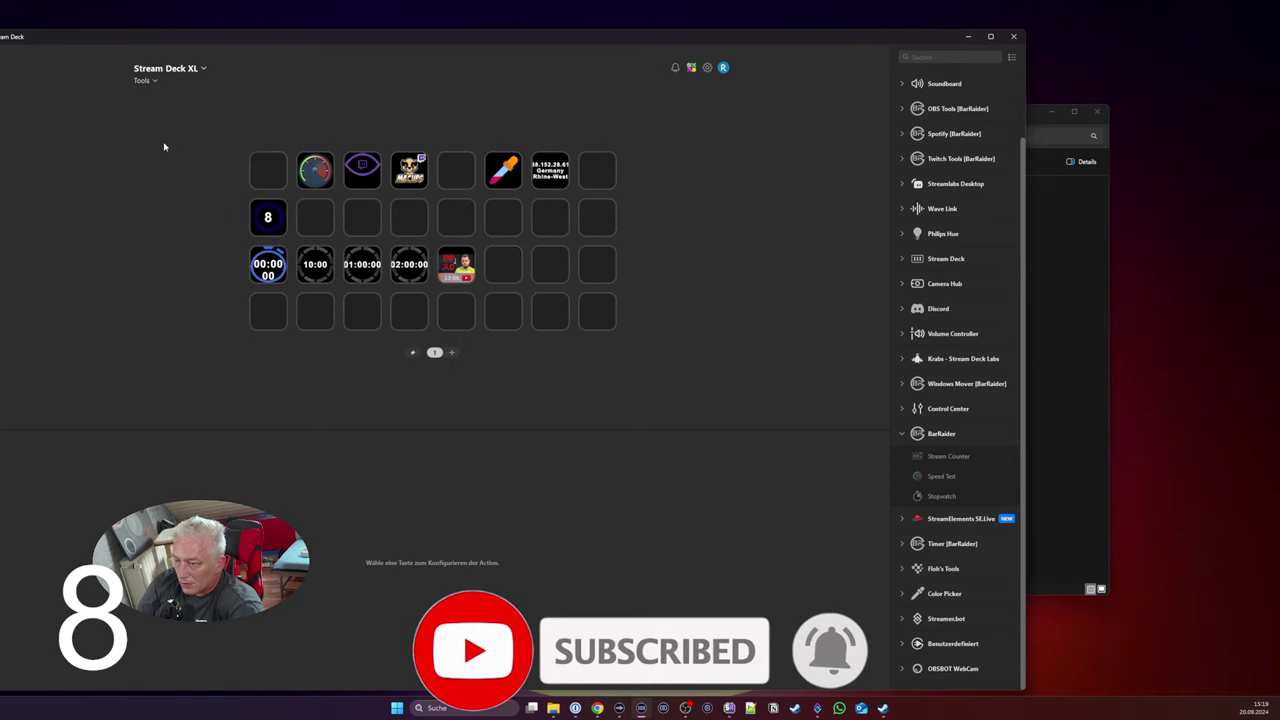
pyautogui.click(315, 170)
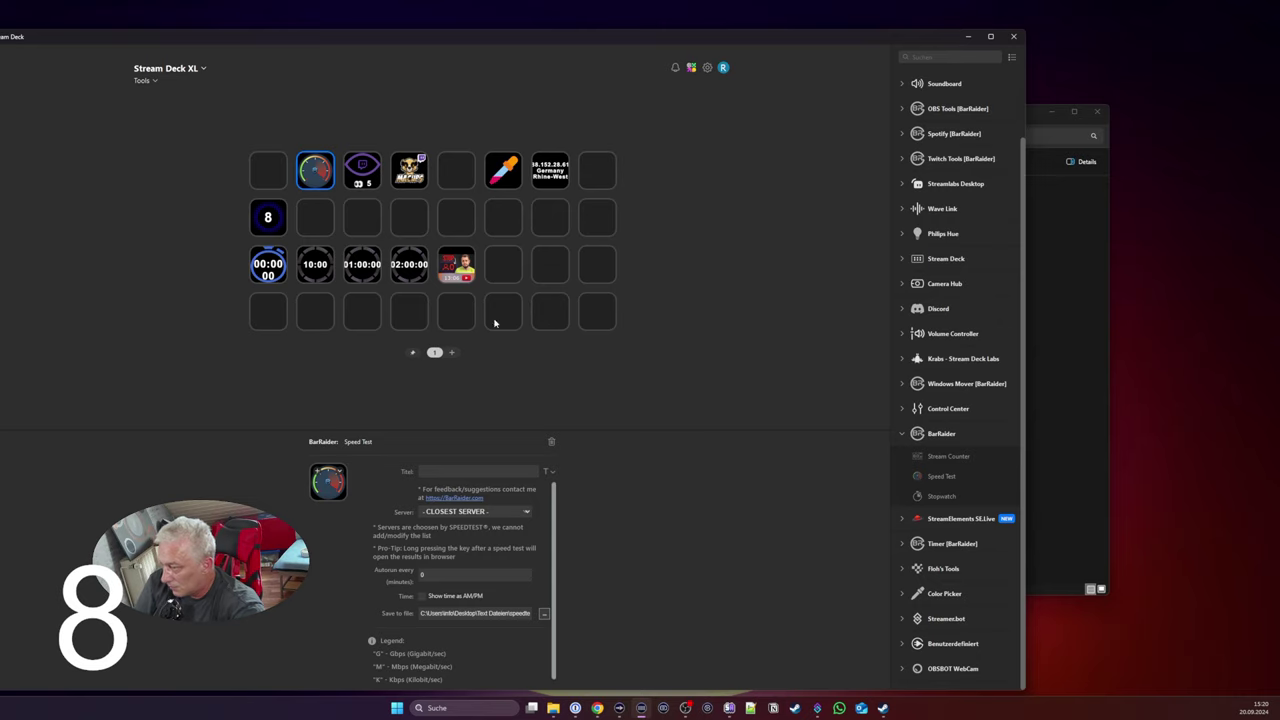
pyautogui.click(547, 181)
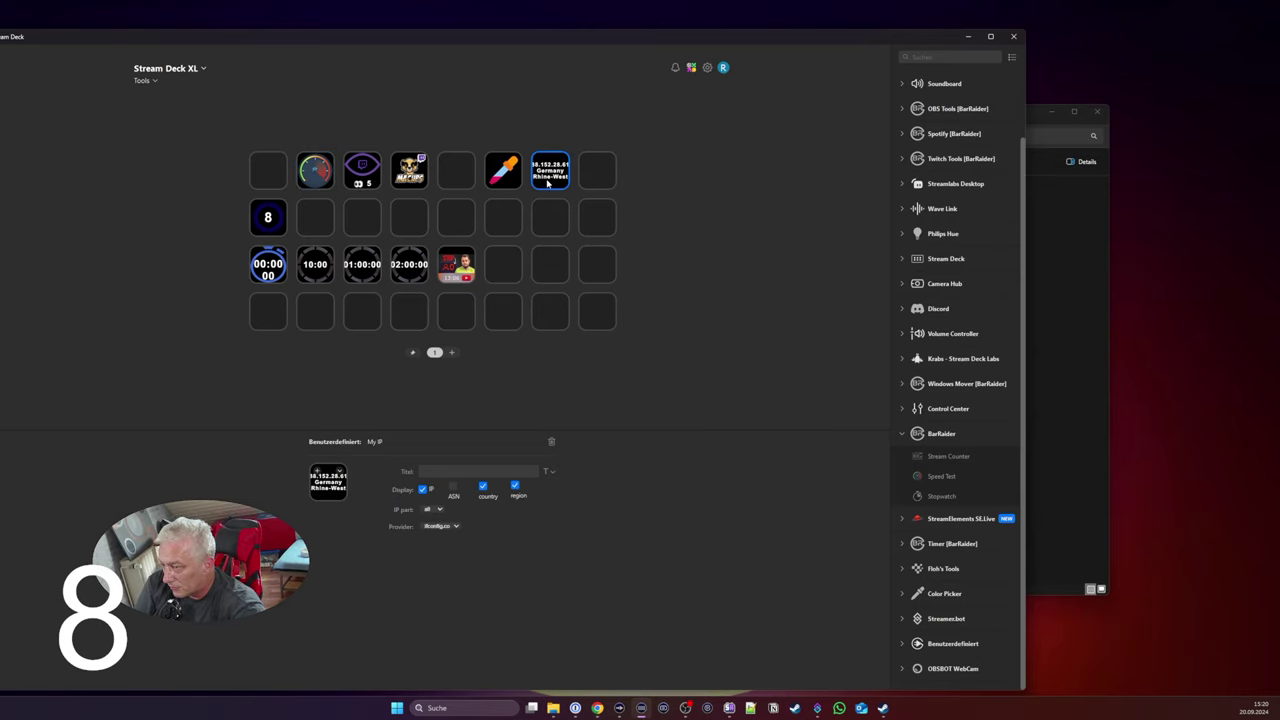
pyautogui.click(318, 170)
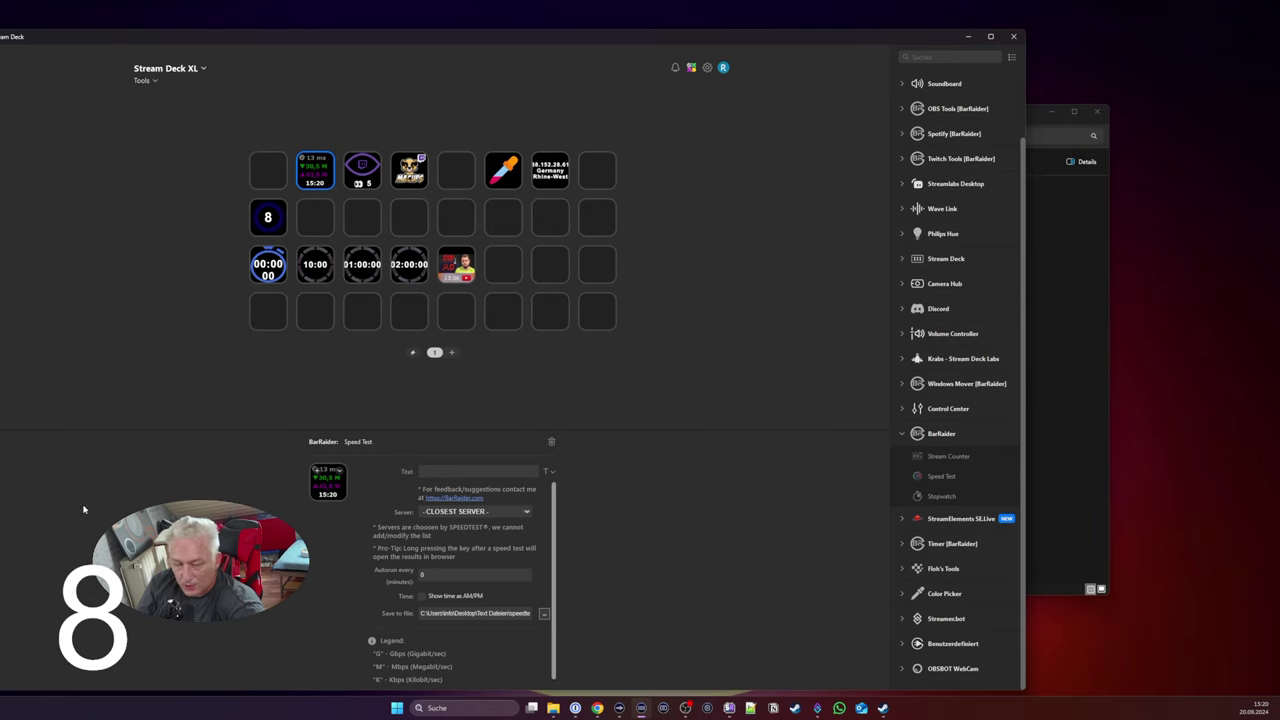
# Step: Open the speedtest text file from the Text Dateien folder in File Explorer and examine its newest logged entry
pyautogui.hotkey('alt', 'Tab')
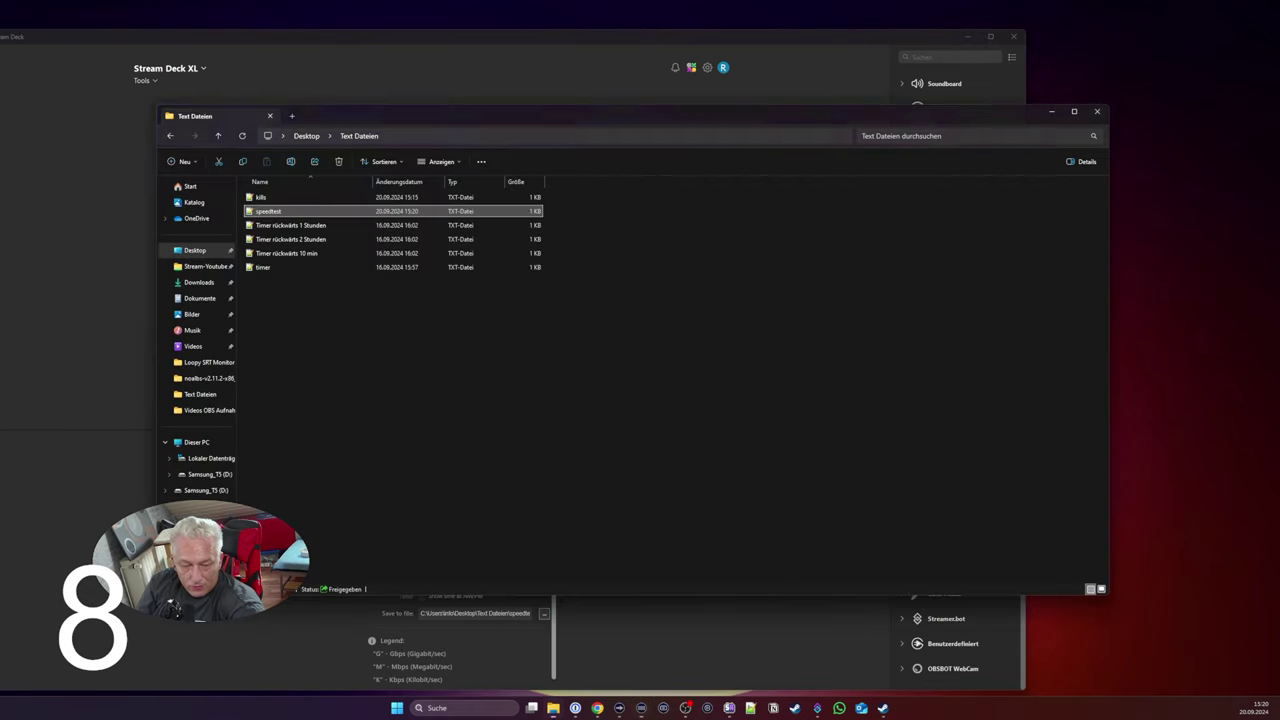
pyautogui.doubleClick(287, 212)
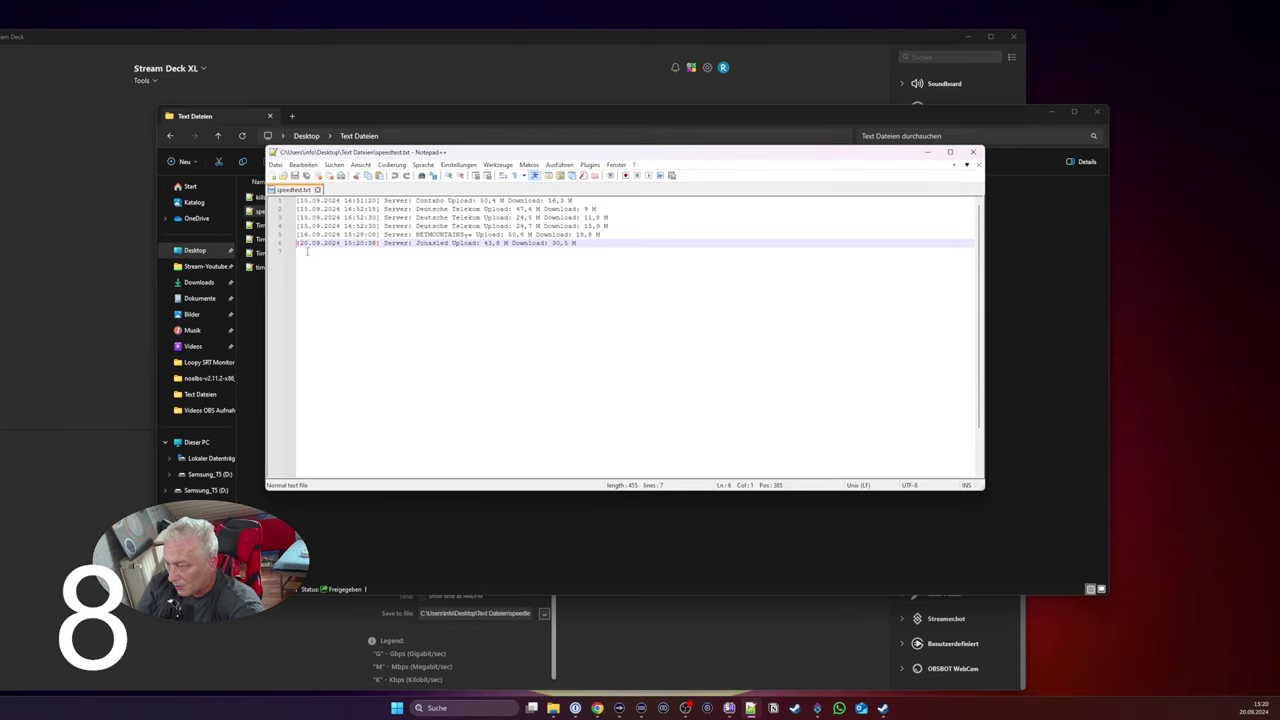
pyautogui.moveTo(298, 243); pyautogui.dragTo(521, 247)
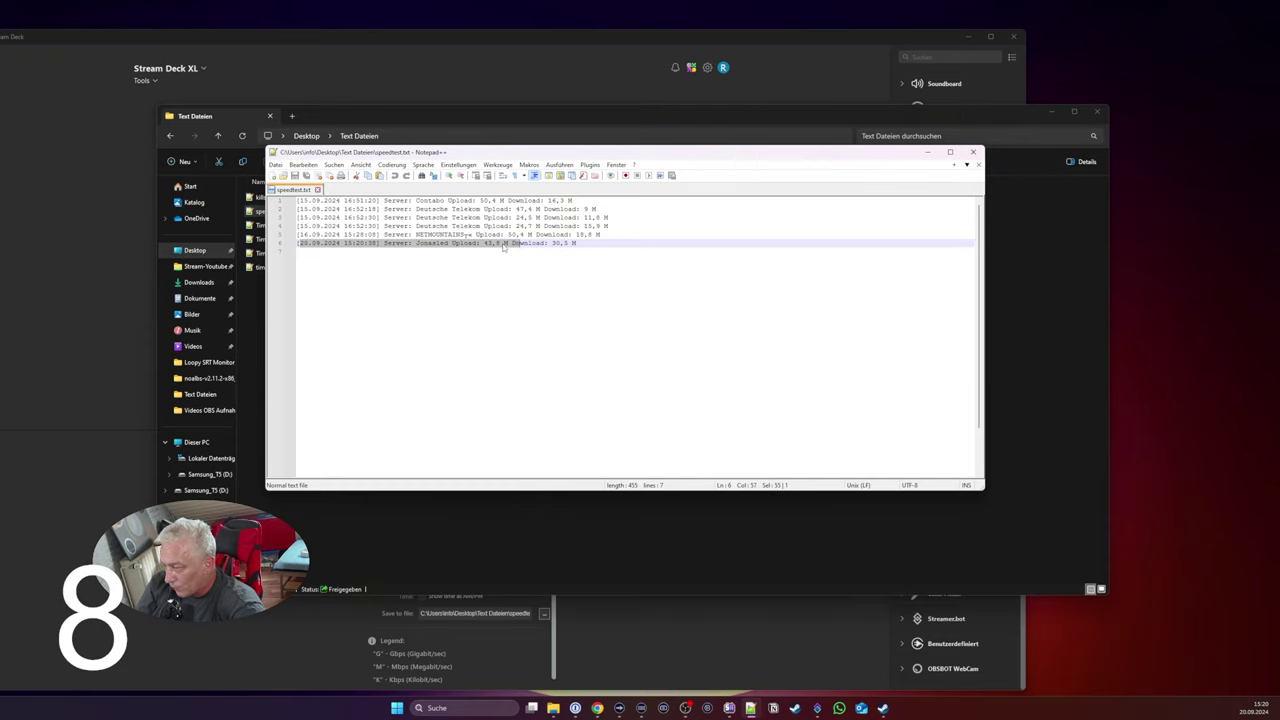
pyautogui.click(500, 244)
pyautogui.moveTo(504, 244); pyautogui.dragTo(576, 245)
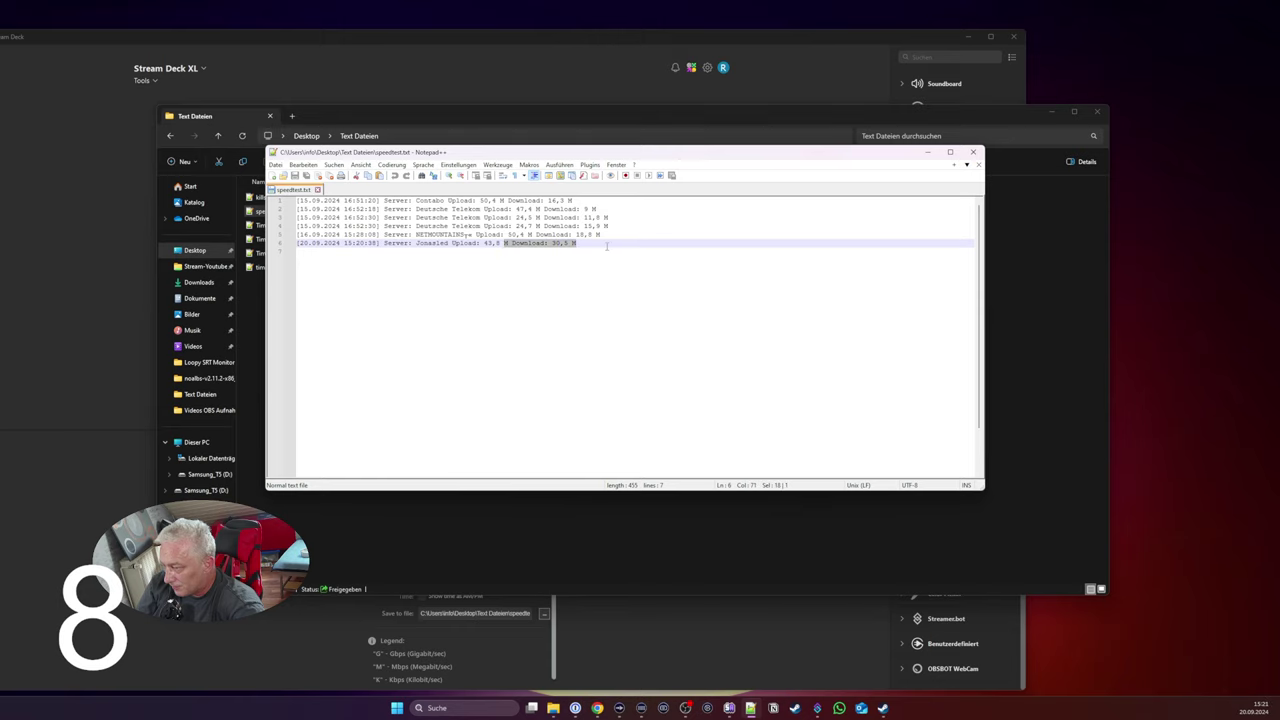
pyautogui.click(586, 280)
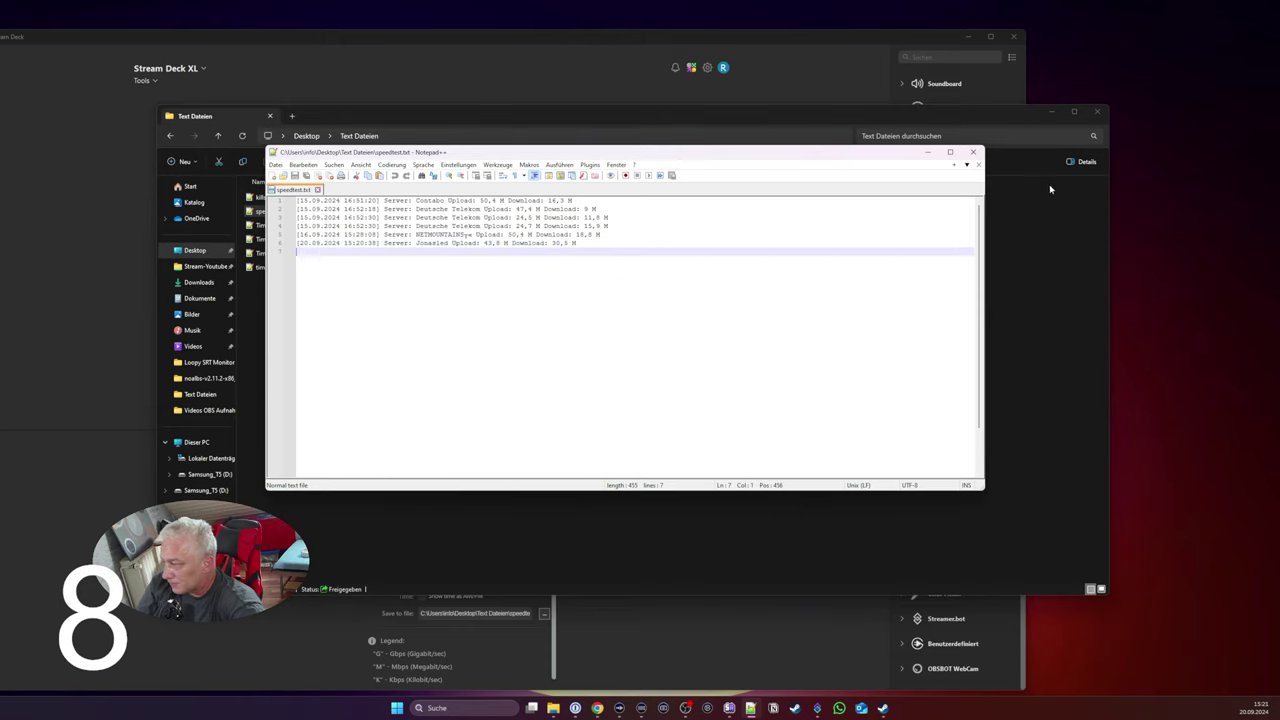
# Step: Close Notepad++ and the Text Dateien folder window, and return to Stream Deck
pyautogui.click(973, 152)
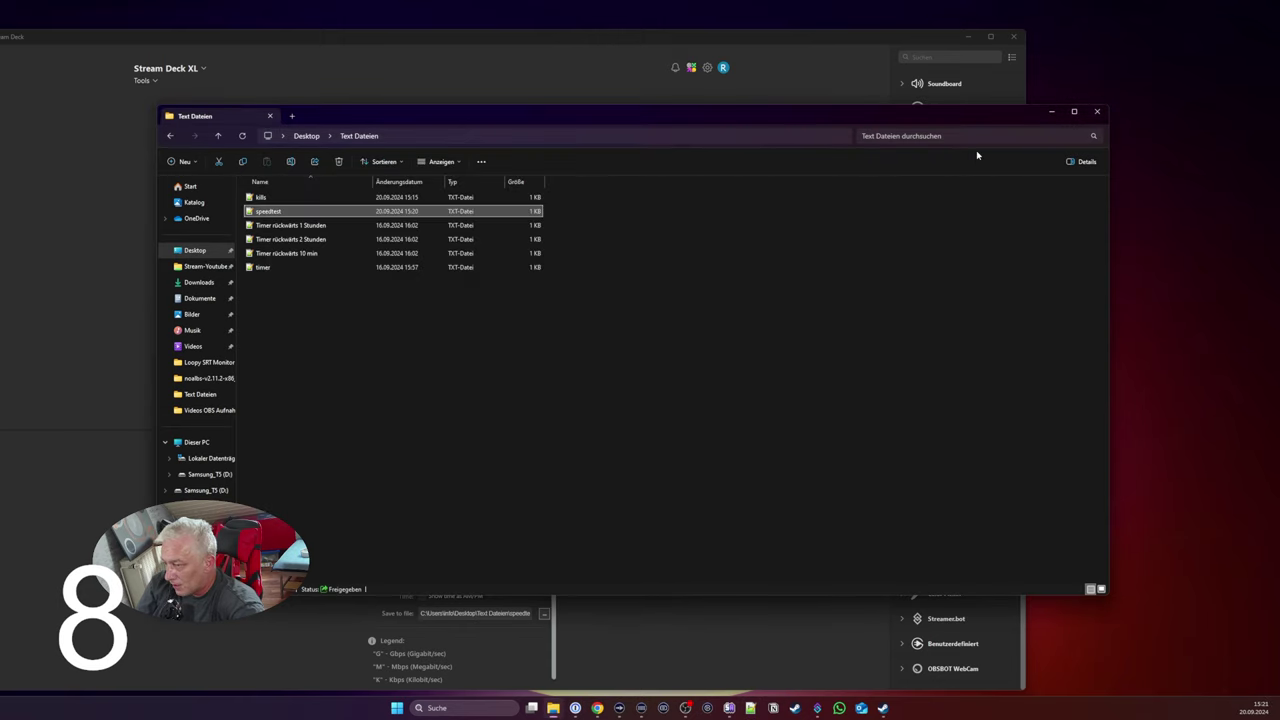
pyautogui.click(594, 252)
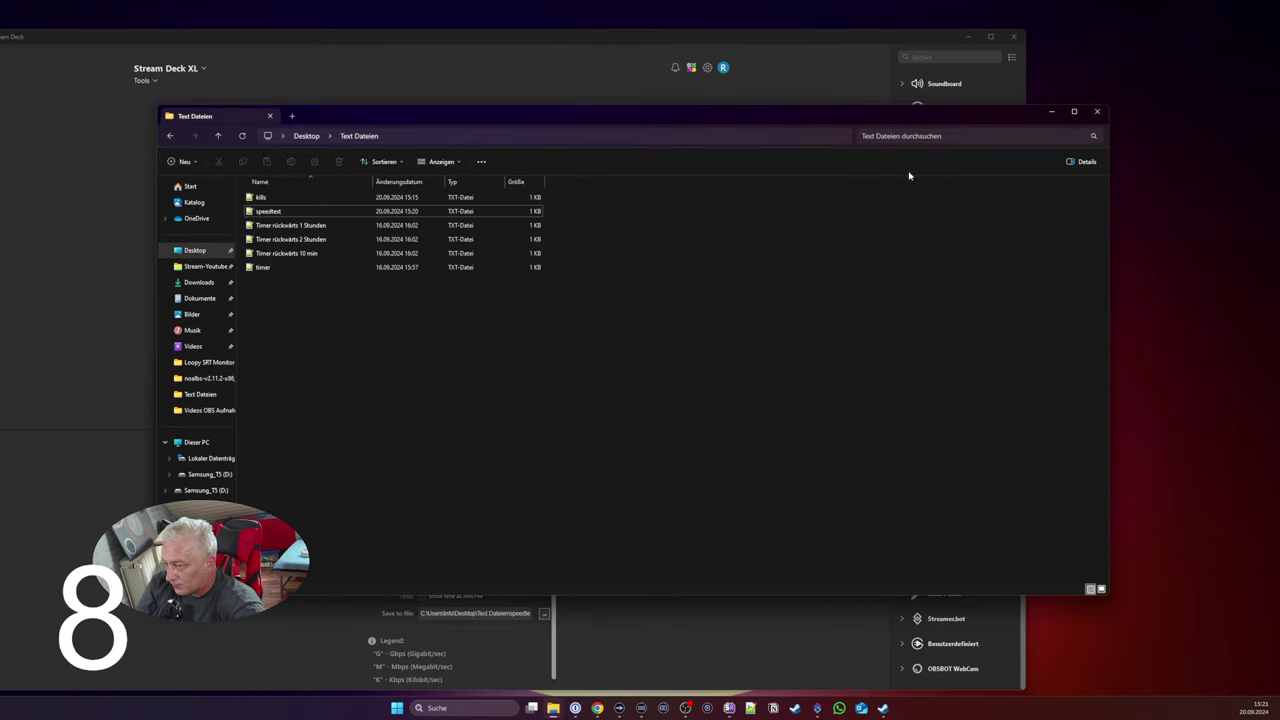
pyautogui.click(1097, 114)
pyautogui.click(766, 257)
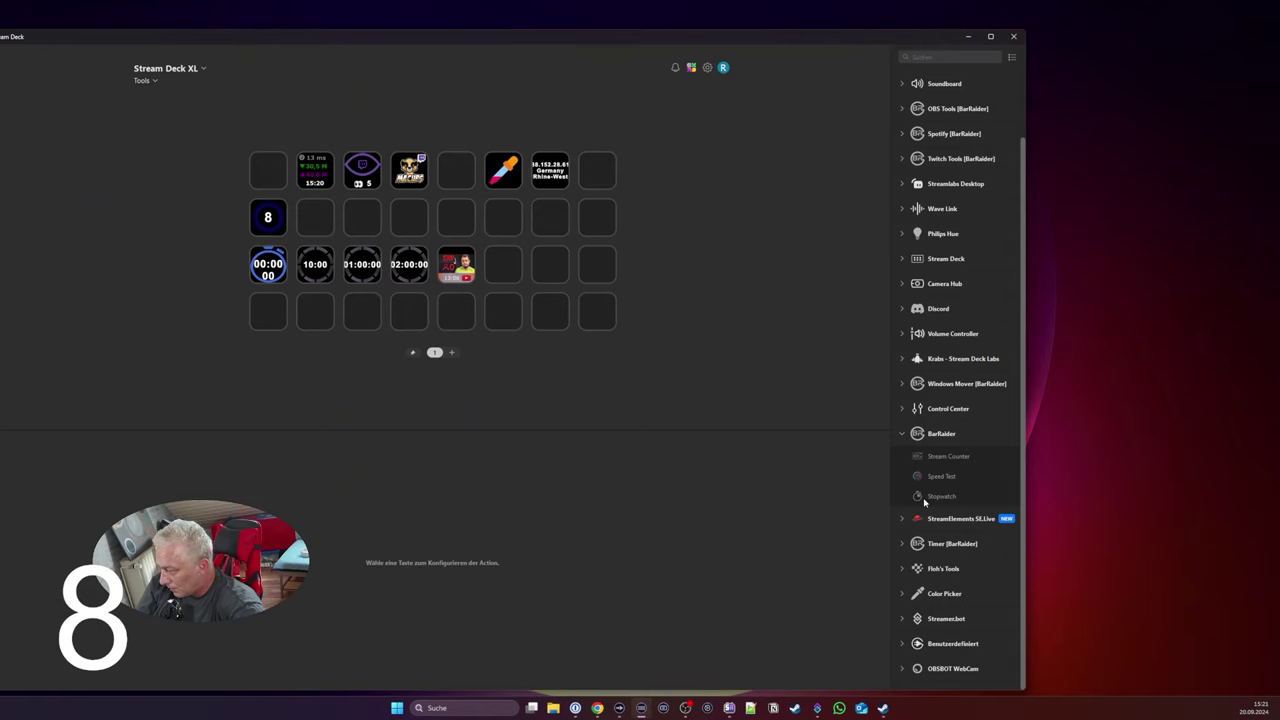
# Step: Switch to the test profile, assign BarRaider's Stopwatch action to the fourth key of the third row and review its settings
pyautogui.moveTo(934, 497)
pyautogui.mouseDown()
pyautogui.moveTo(448, 320)
pyautogui.moveTo(971, 457)
pyautogui.moveTo(932, 485)
pyautogui.mouseUp()
pyautogui.click(148, 84)
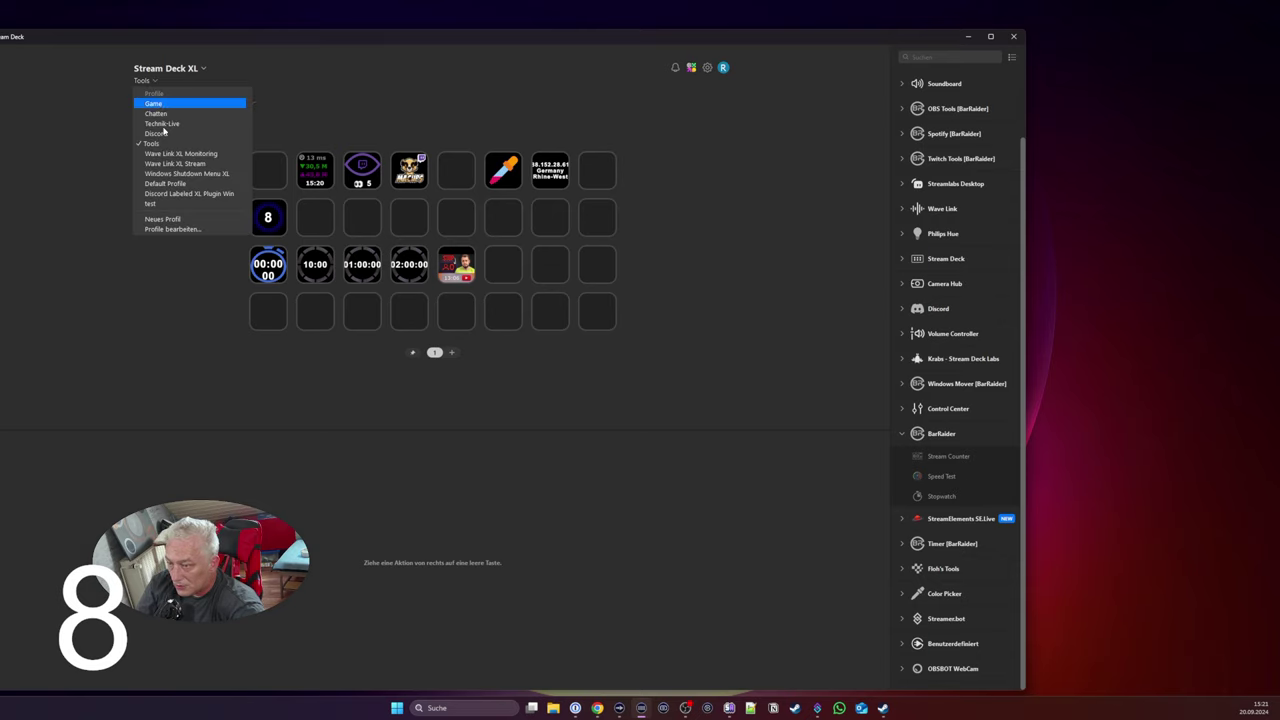
pyautogui.click(180, 214)
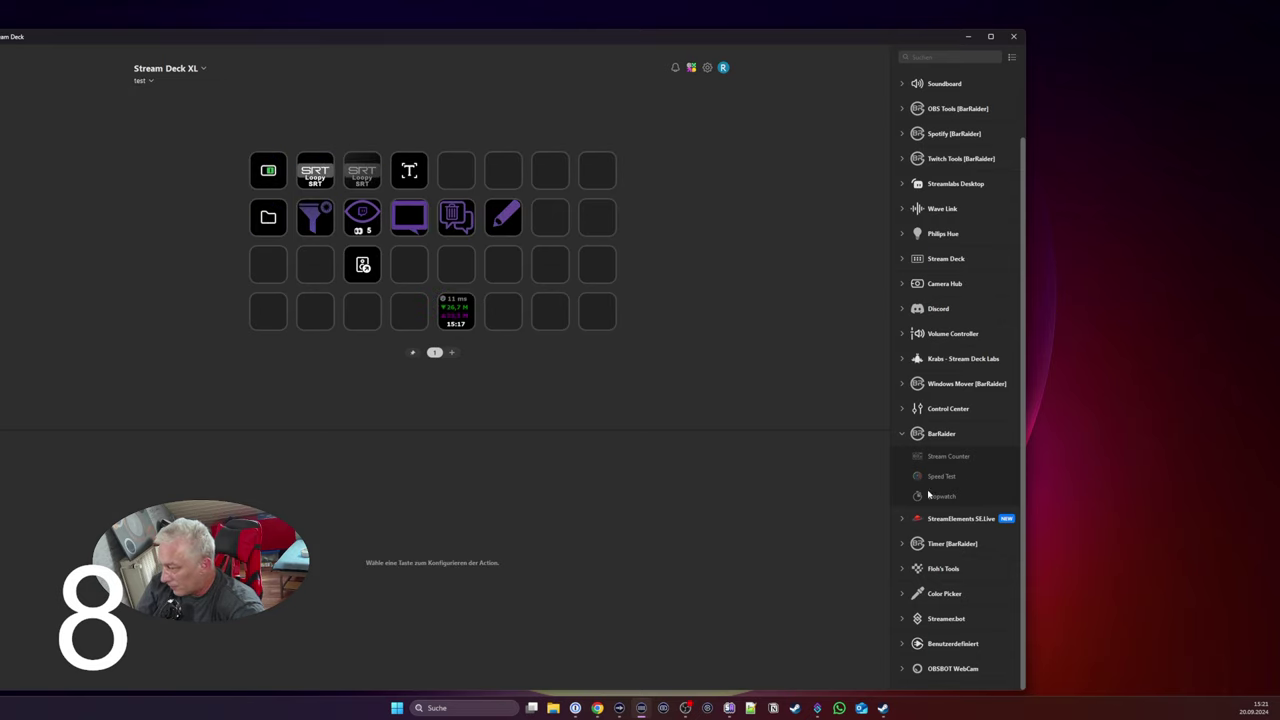
pyautogui.moveTo(941, 496); pyautogui.dragTo(410, 268)
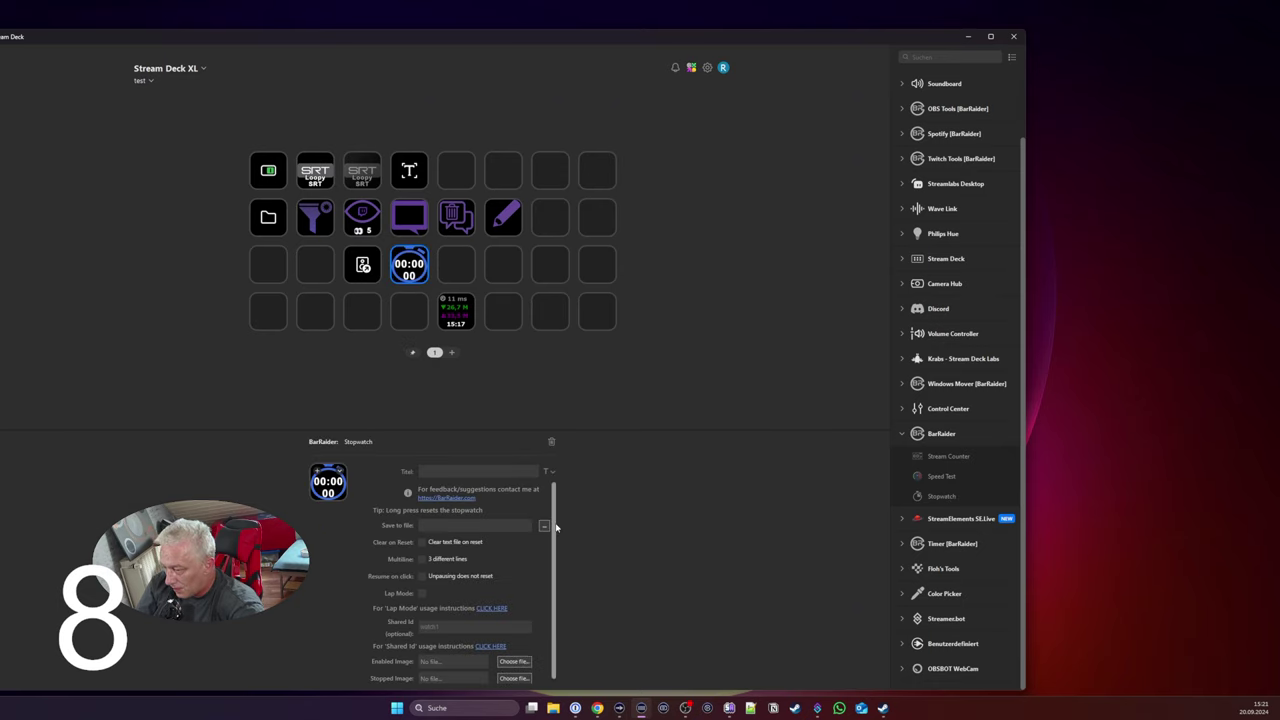
pyautogui.scroll(-1, 553, 525)
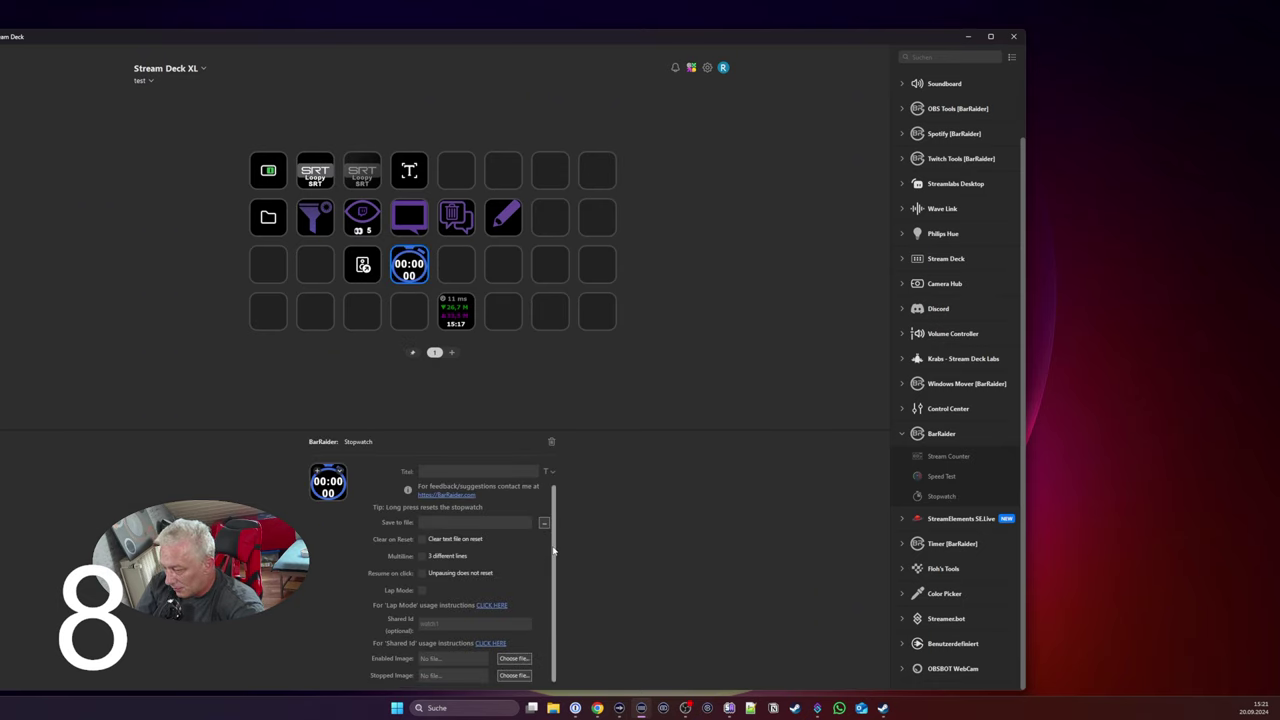
pyautogui.scroll(1, 553, 535)
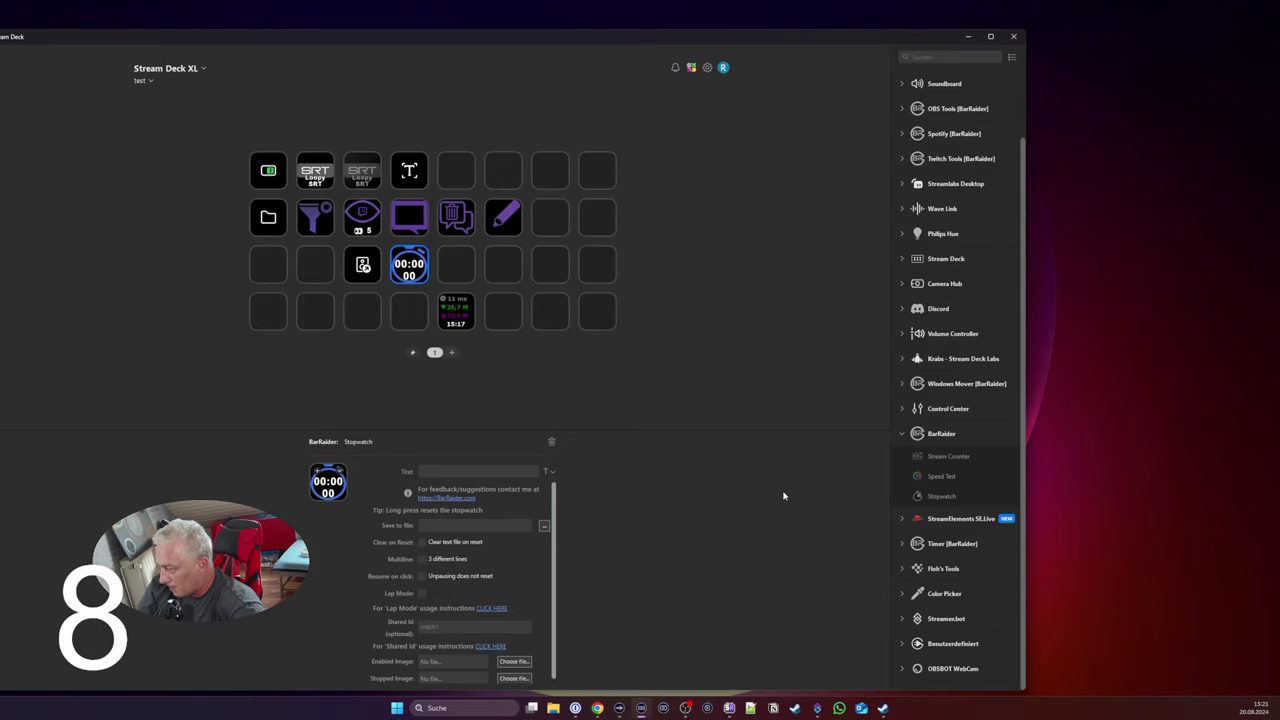
# Step: Collapse the BarRaider category and review the actions offered by StreamElements SE.Live
pyautogui.click(903, 436)
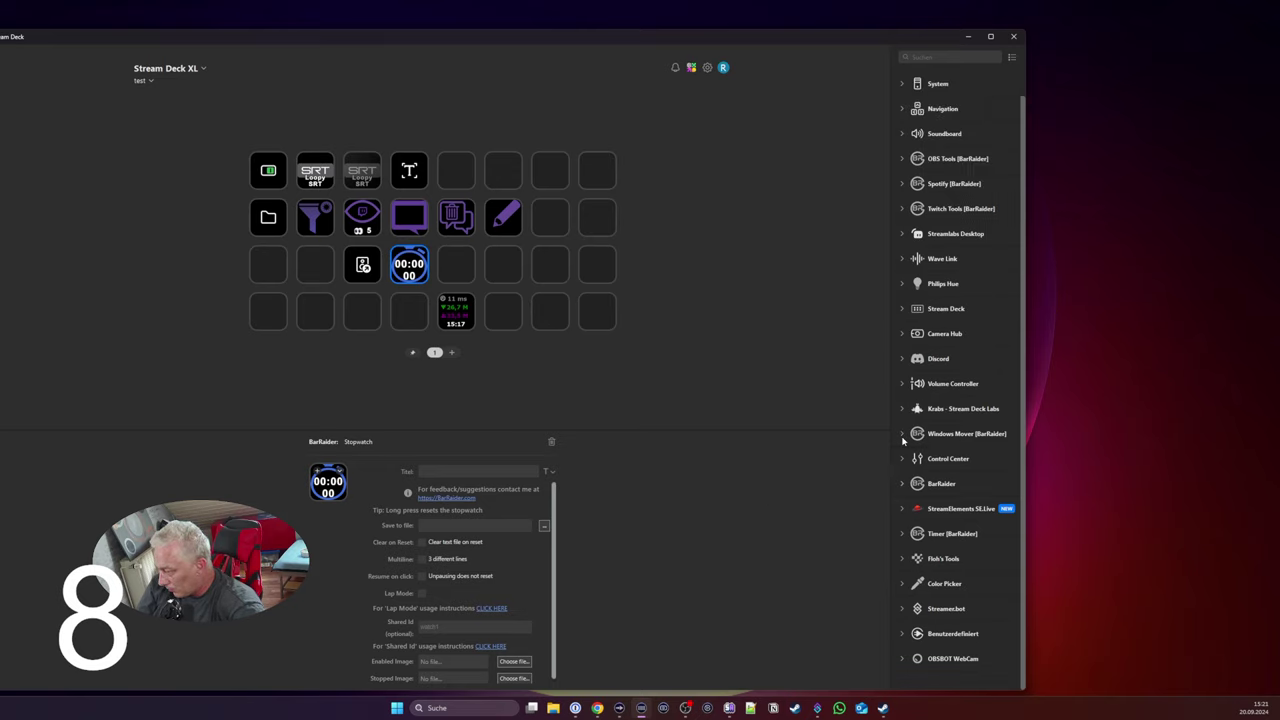
pyautogui.click(903, 508)
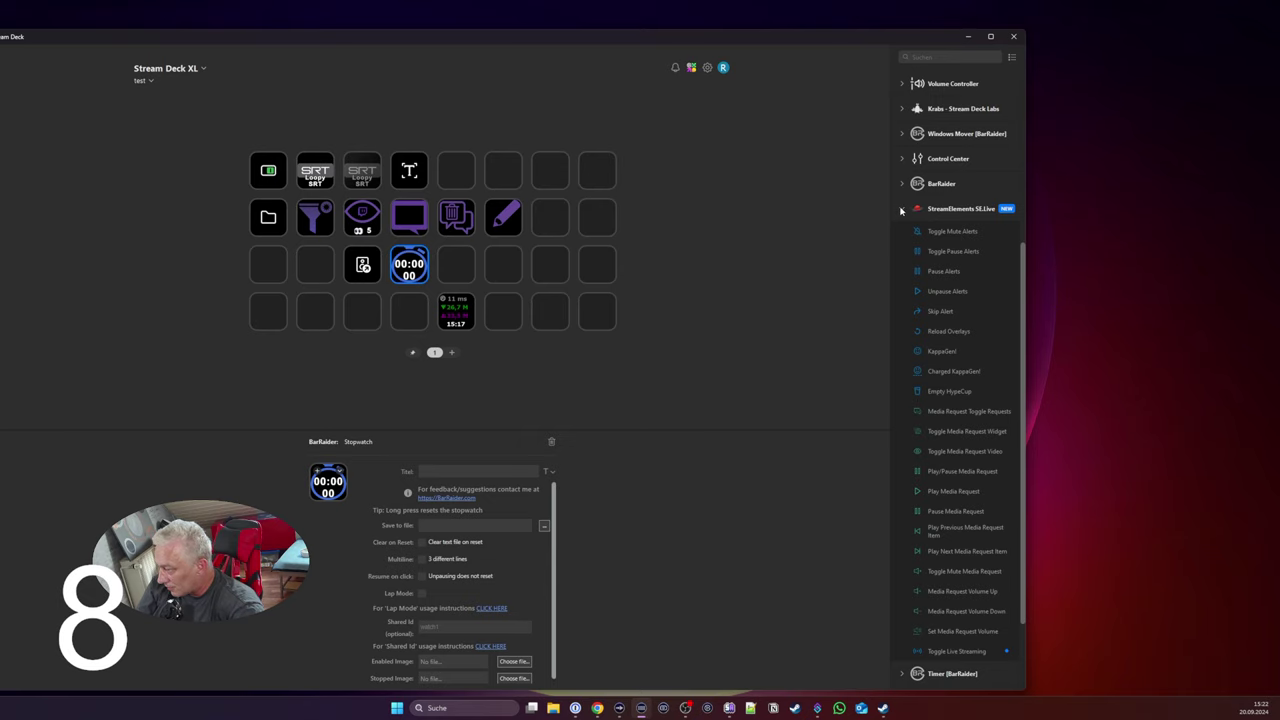
pyautogui.click(901, 209)
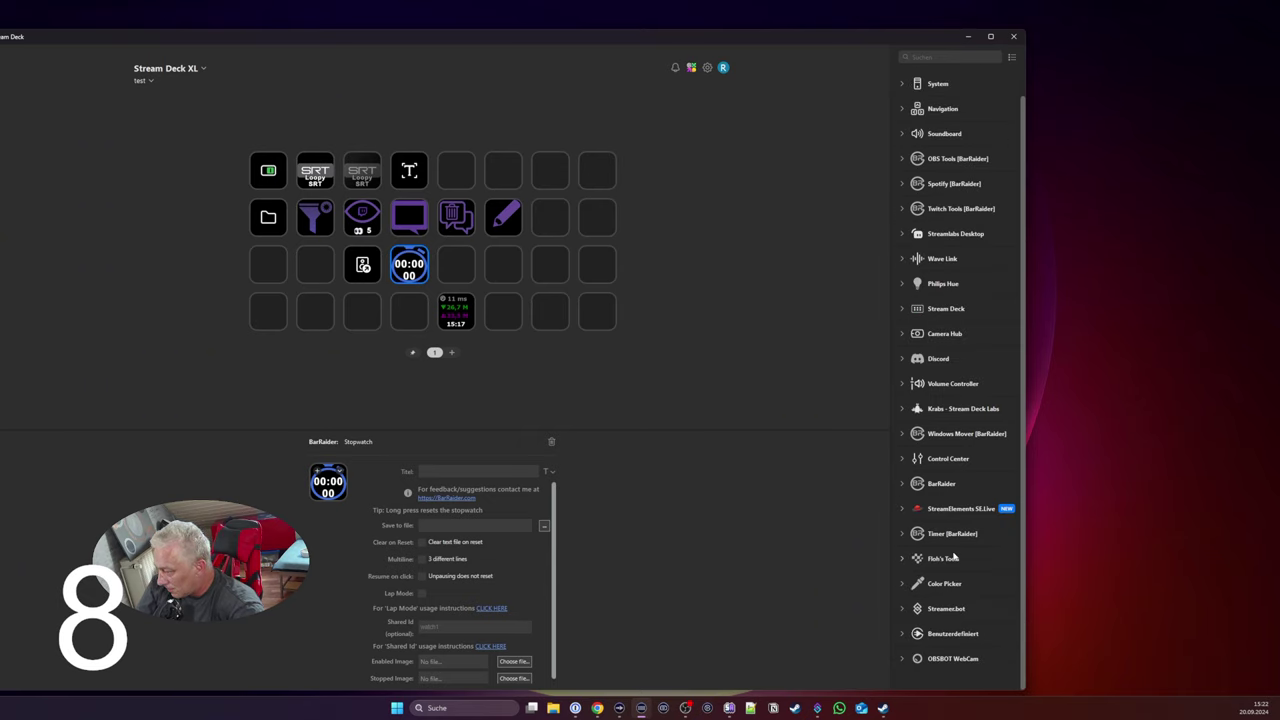
# Step: Place a Timer [BarRaider] Date/Time Countdown on the second key of the bottom row, review its settings and delete it
pyautogui.click(903, 536)
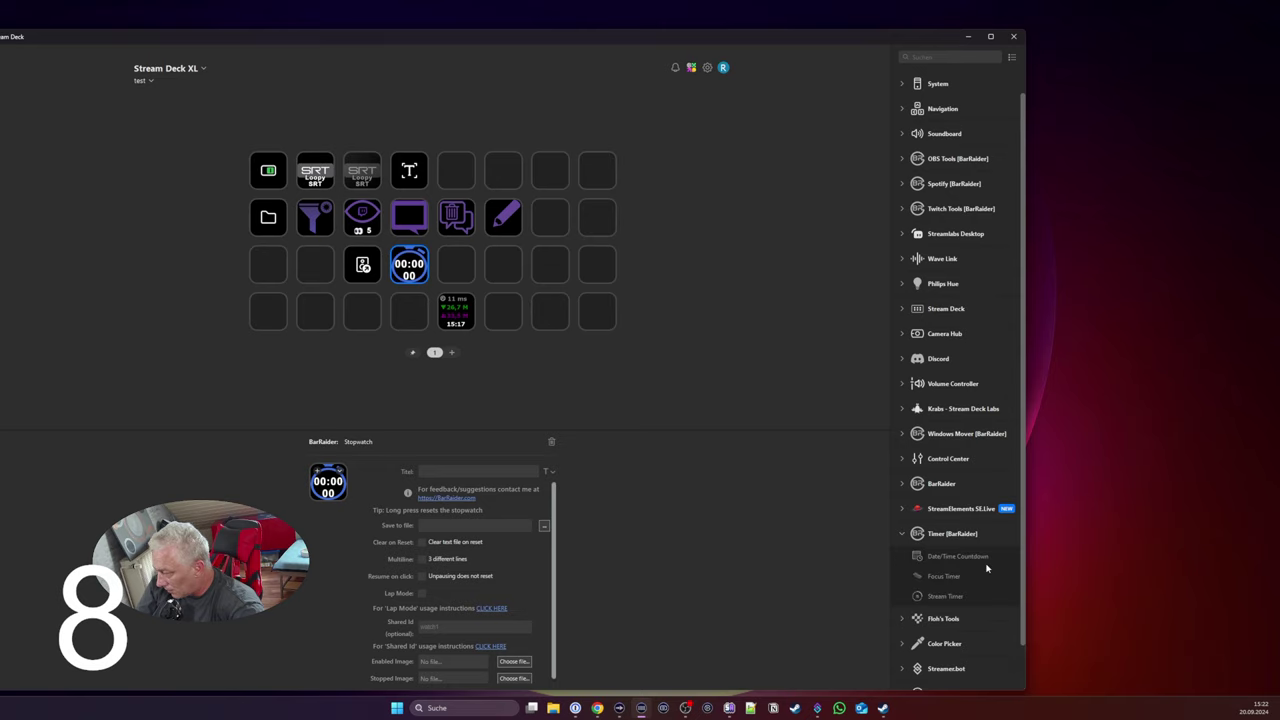
pyautogui.moveTo(966, 558); pyautogui.dragTo(315, 316)
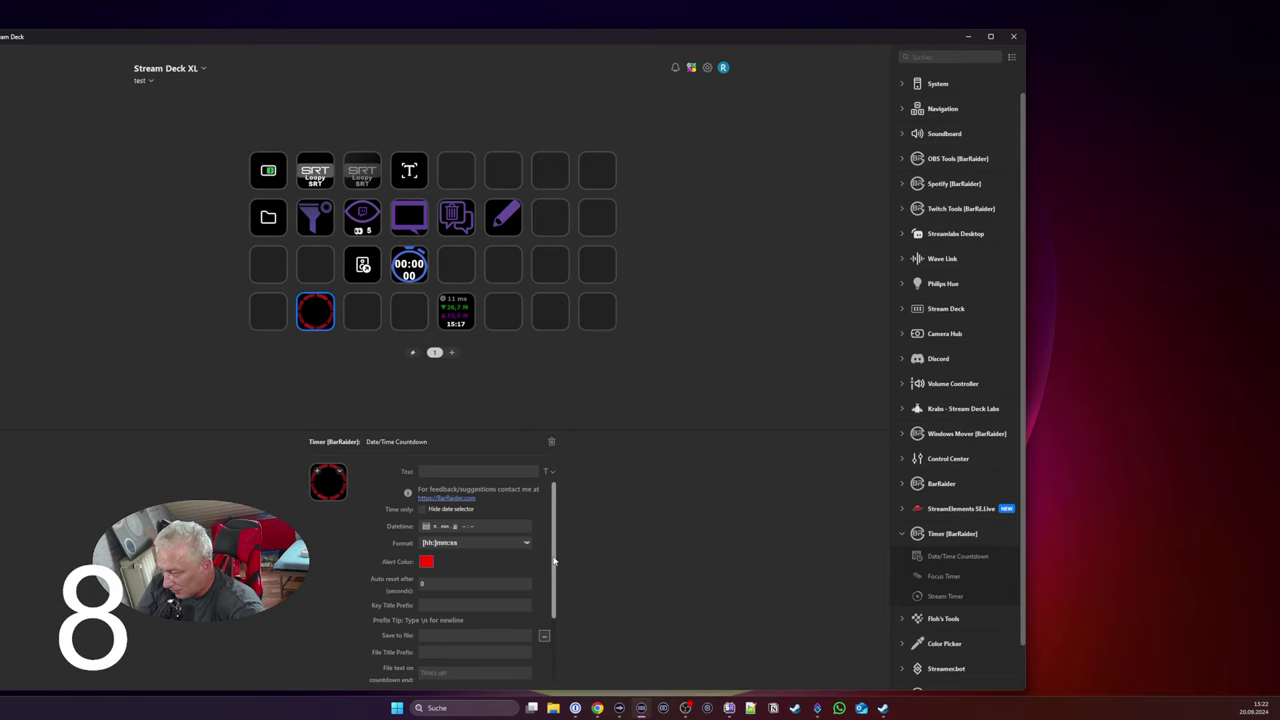
pyautogui.moveTo(555, 562)
pyautogui.mouseDown()
pyautogui.moveTo(555, 620)
pyautogui.moveTo(555, 558)
pyautogui.mouseUp()
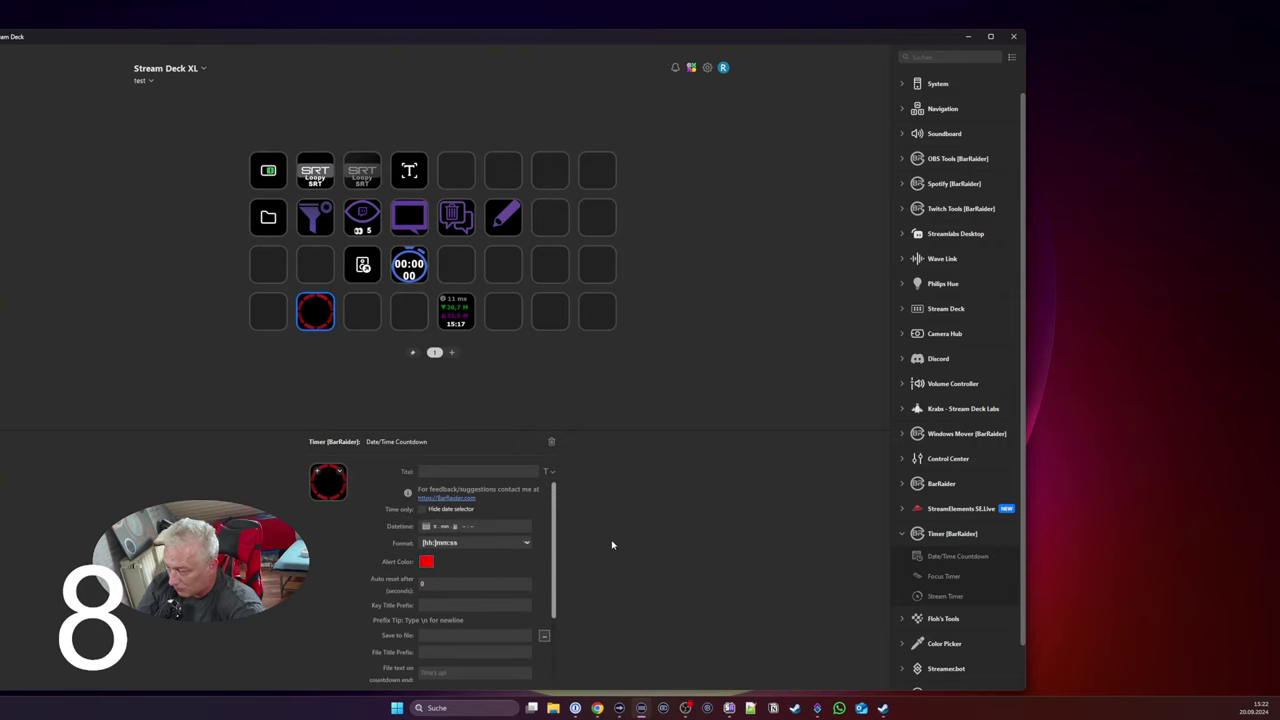
pyautogui.click(315, 316)
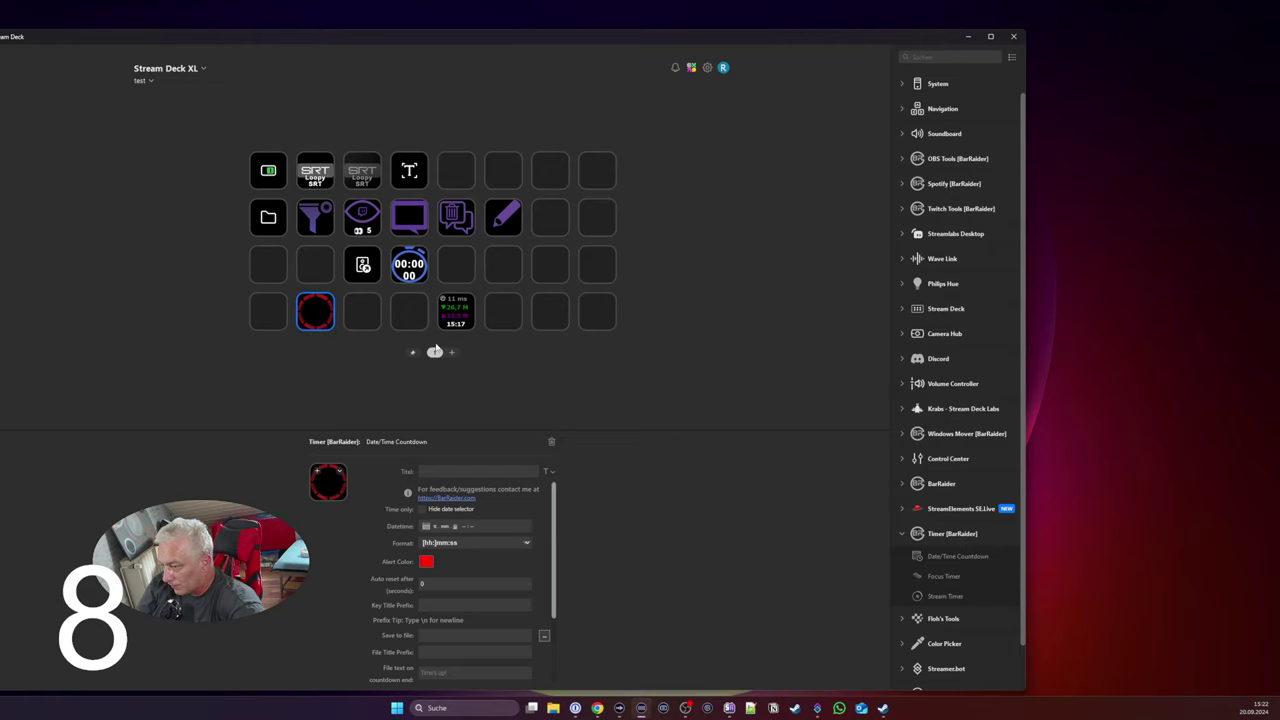
pyautogui.click(551, 441)
# Step: Collapse the Timer category and assign the YouTube Ticker action from Floh's Tools to the third key of the bottom row
pyautogui.scroll(-2, 955, 578)
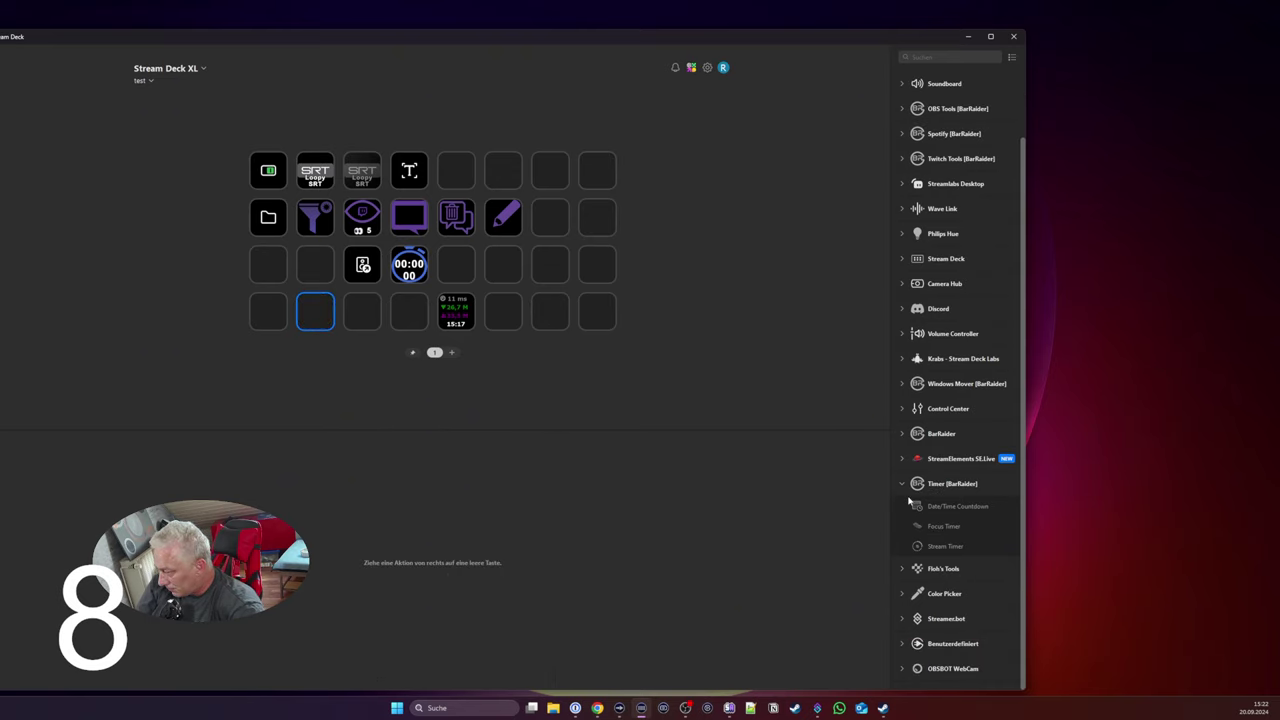
pyautogui.click(909, 490)
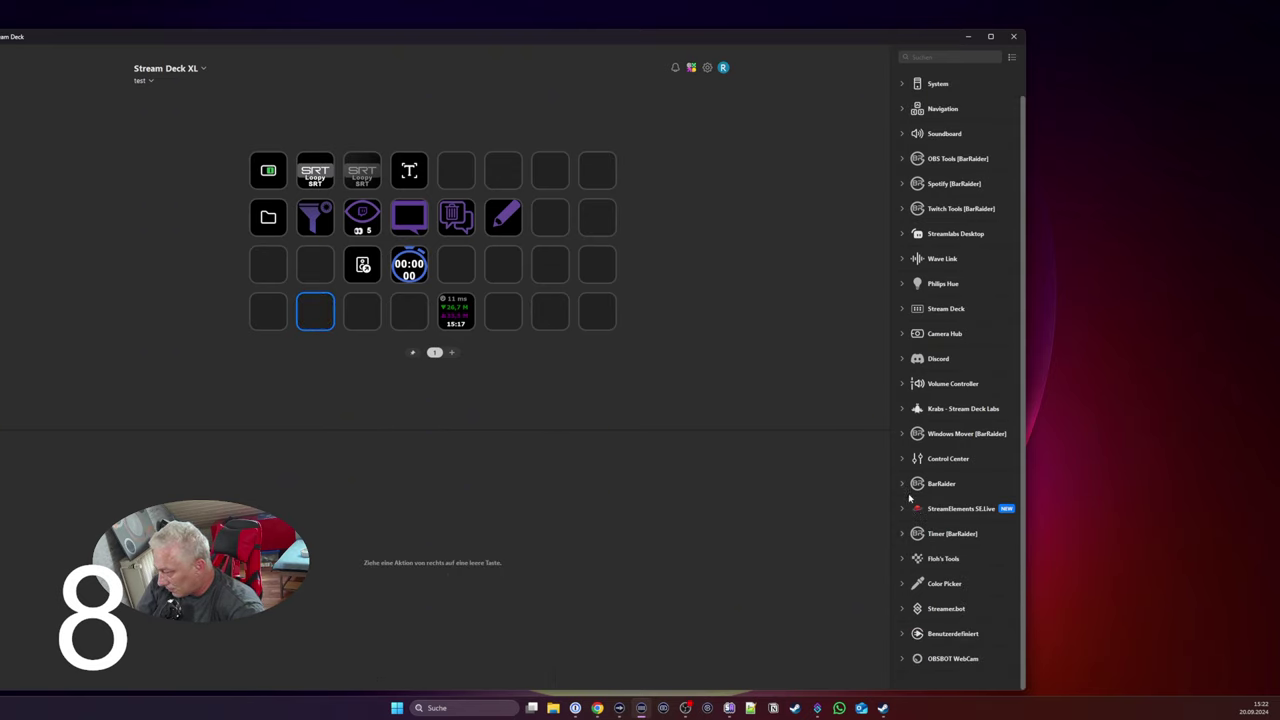
pyautogui.click(906, 561)
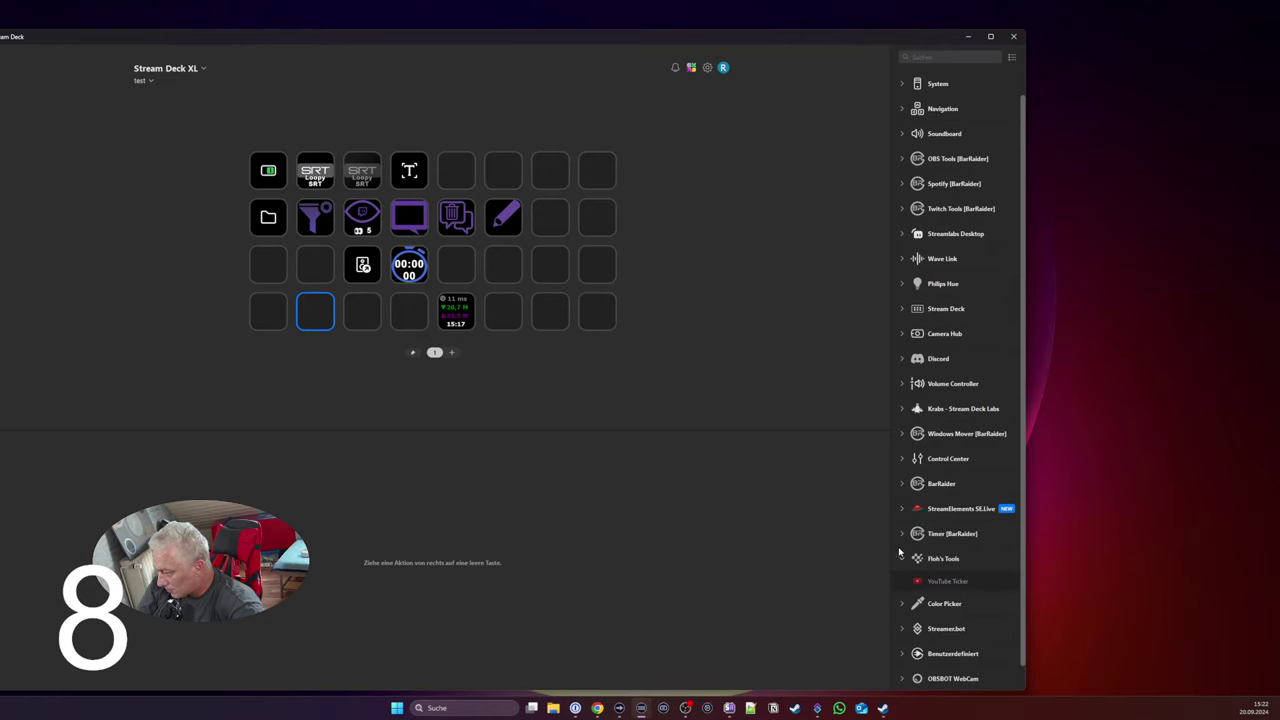
pyautogui.moveTo(930, 577); pyautogui.dragTo(363, 312)
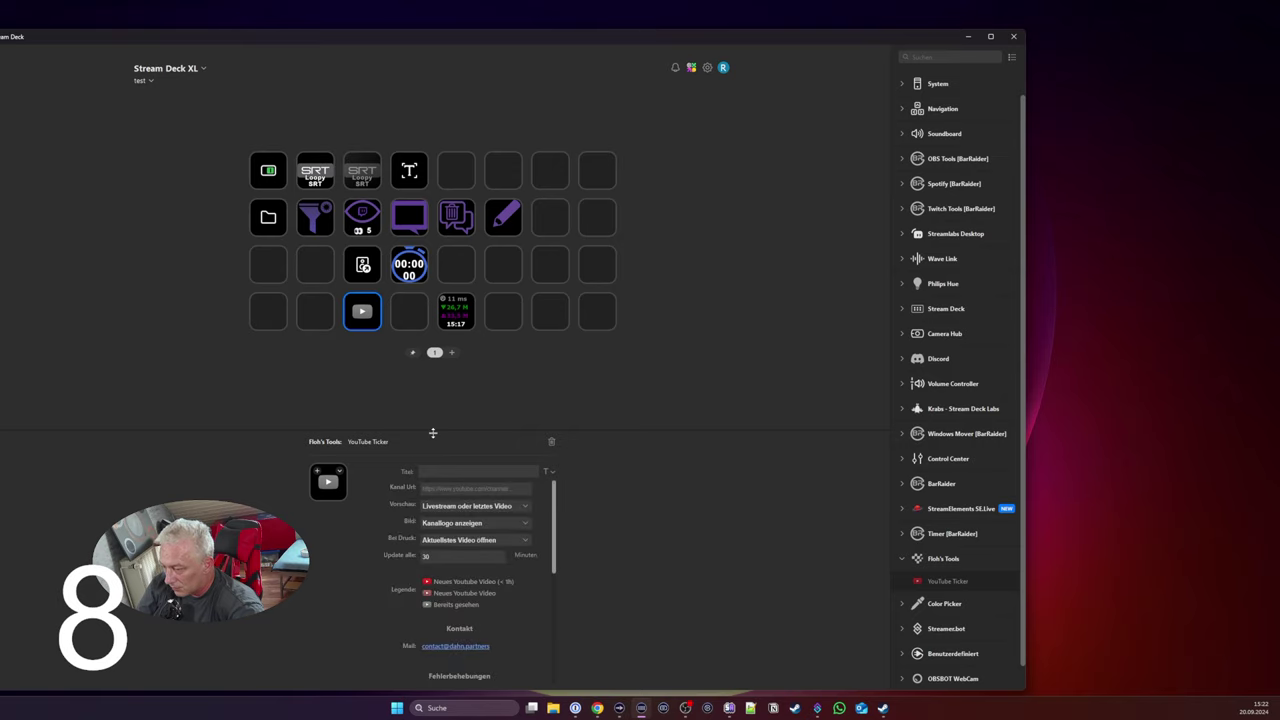
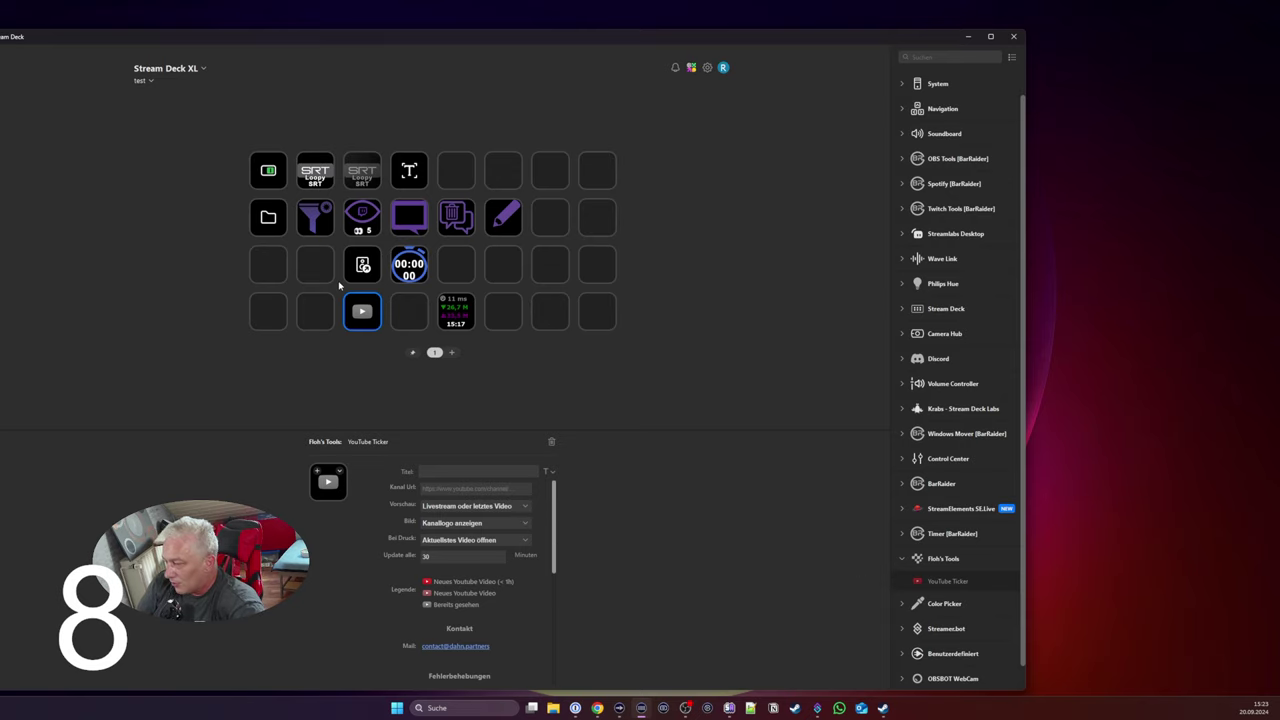
# Step: Delete the YouTube Ticker from the bottom row and assign the Color Picker action to that row's sixth key
pyautogui.click(371, 314)
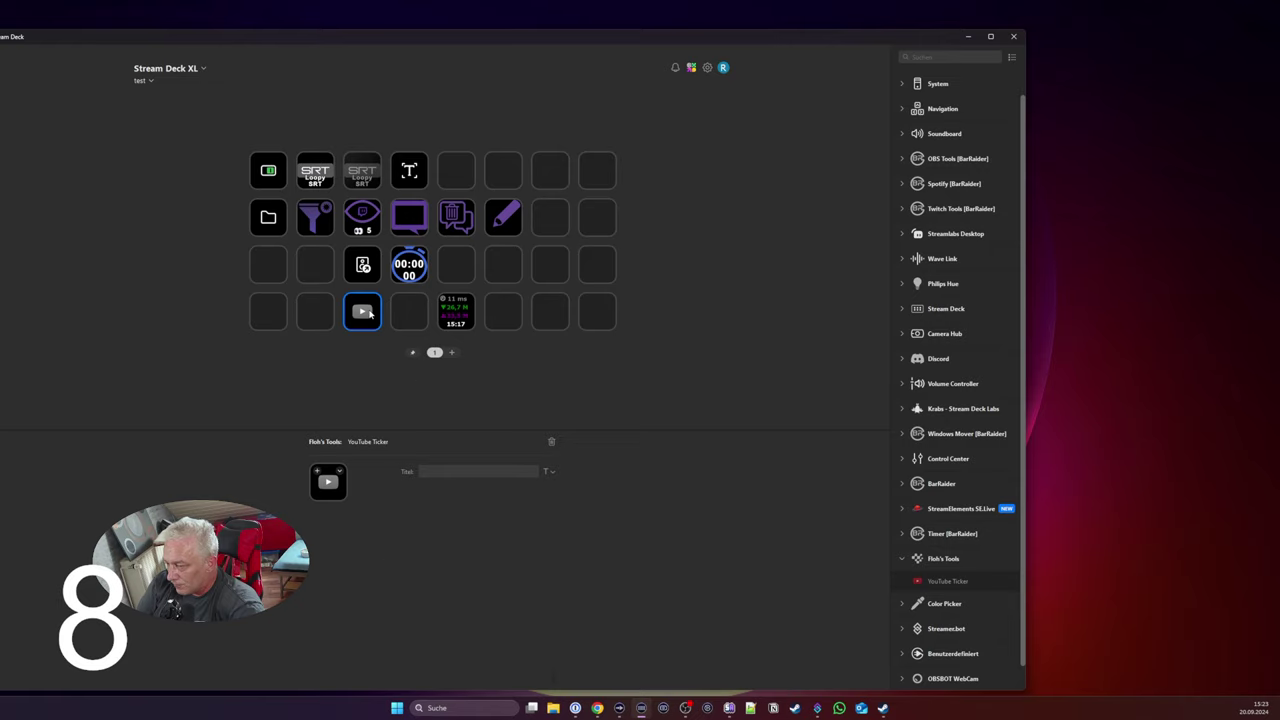
pyautogui.click(551, 441)
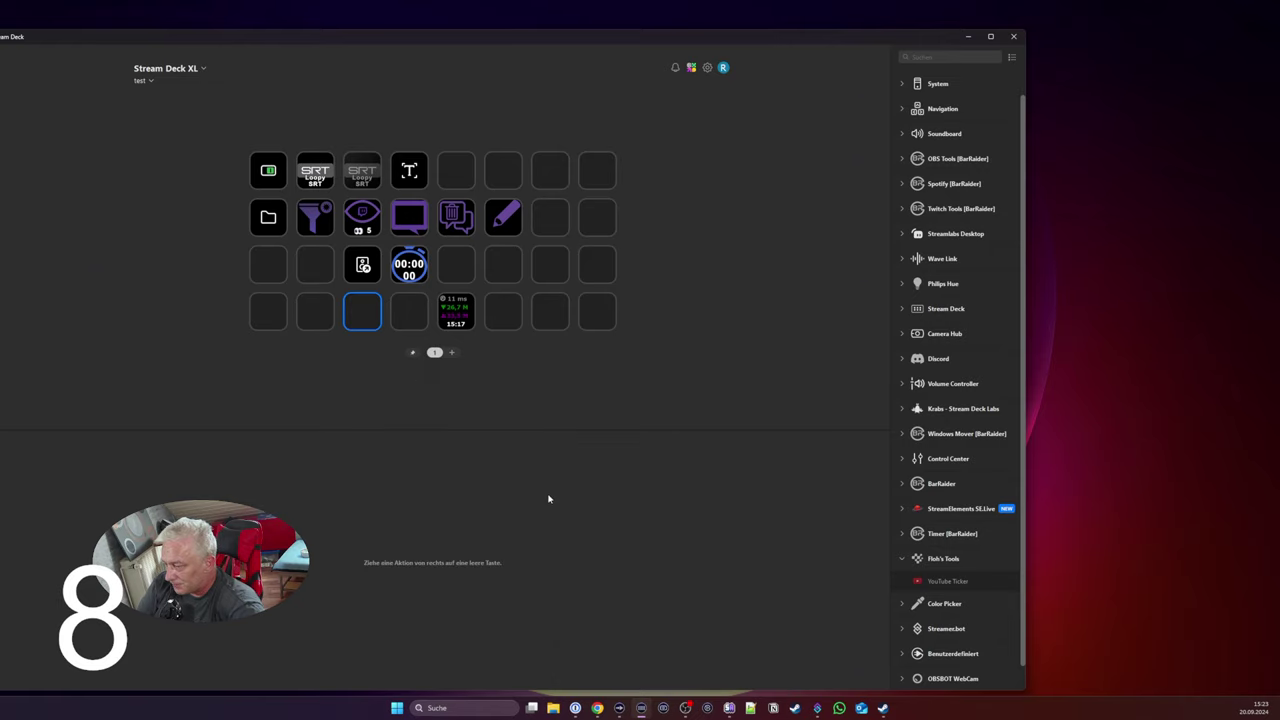
pyautogui.scroll(-1, 939, 589)
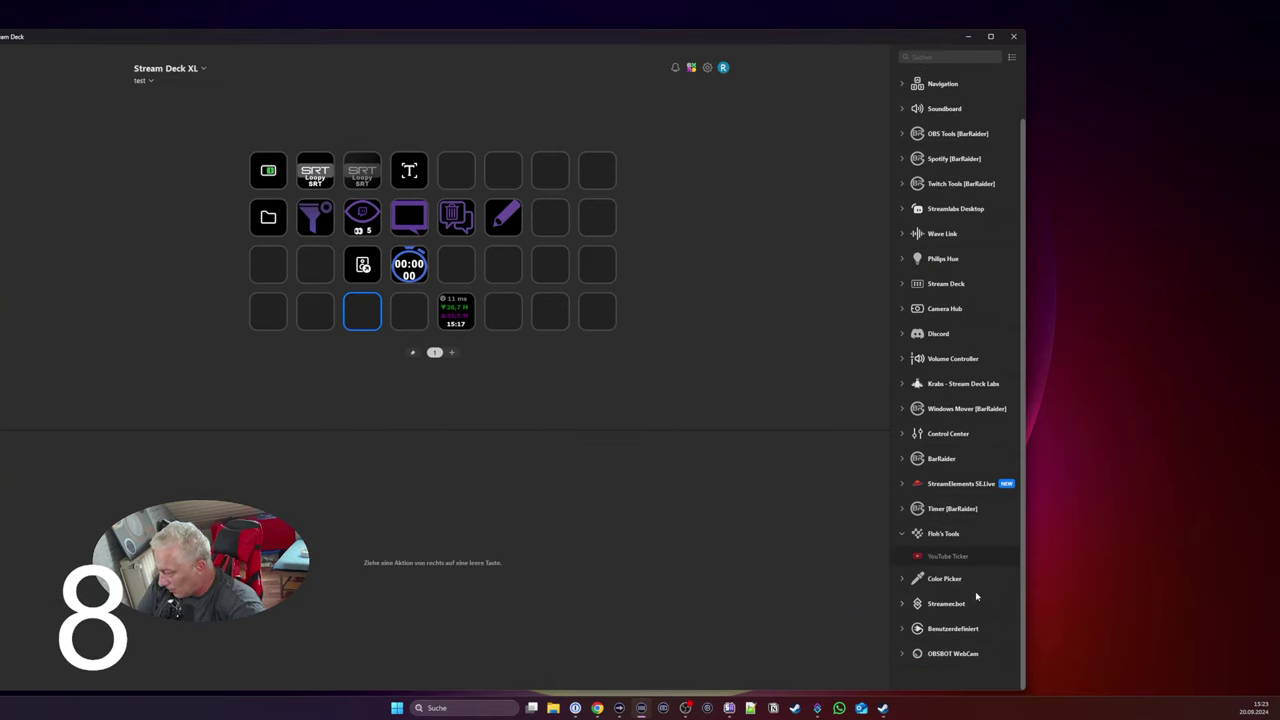
pyautogui.click(903, 580)
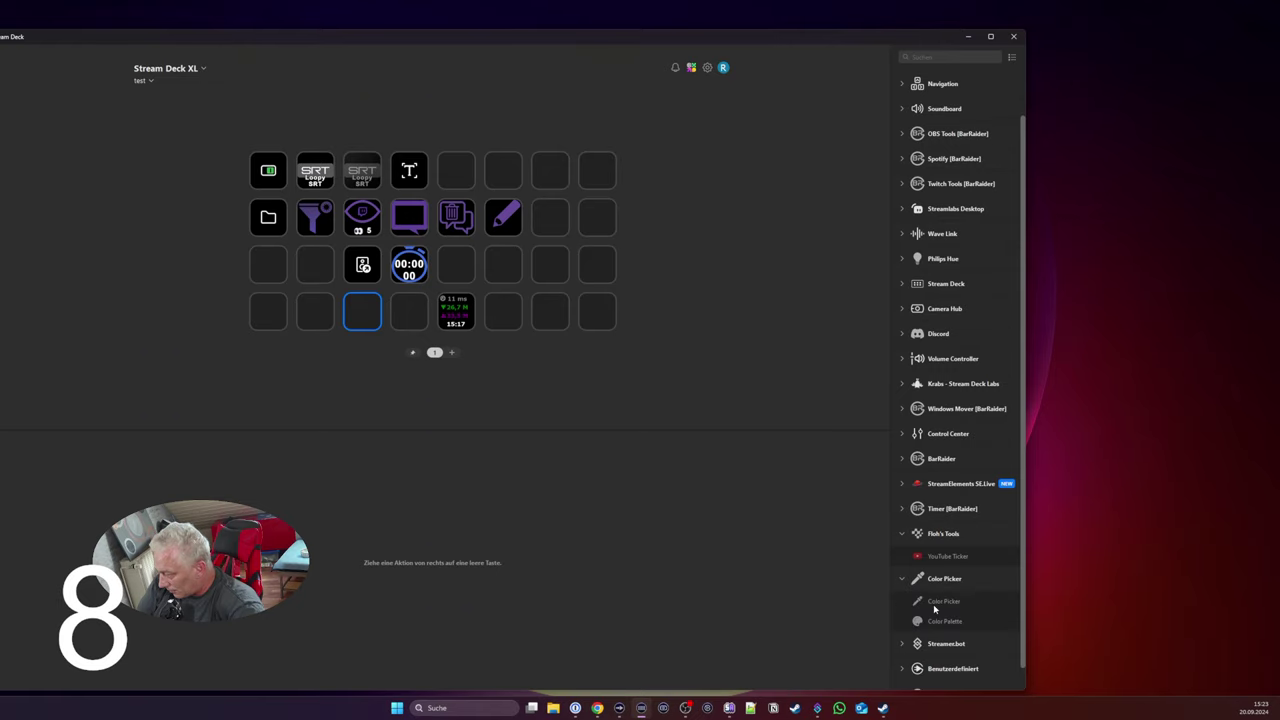
pyautogui.moveTo(944, 604); pyautogui.dragTo(505, 313)
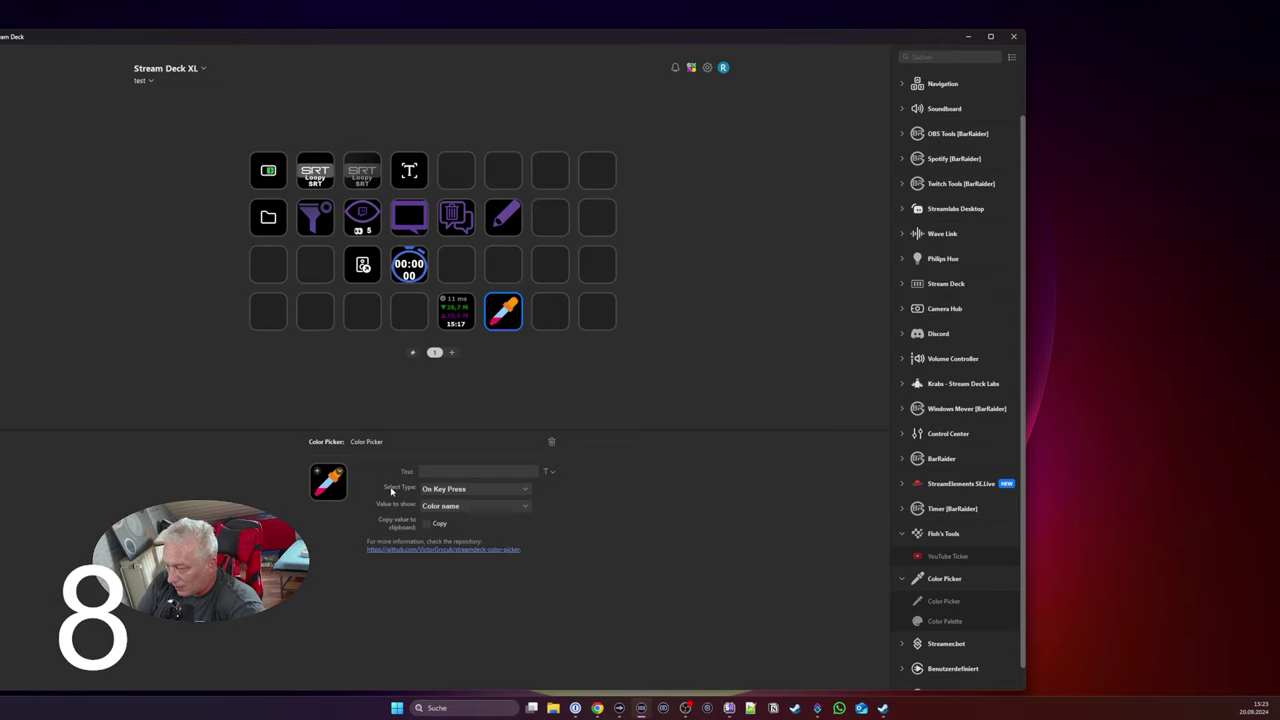
# Step: Configure the Color Picker with select type On Key Press, RGB Value as the value to show, and copying to the clipboard enabled
pyautogui.click(437, 491)
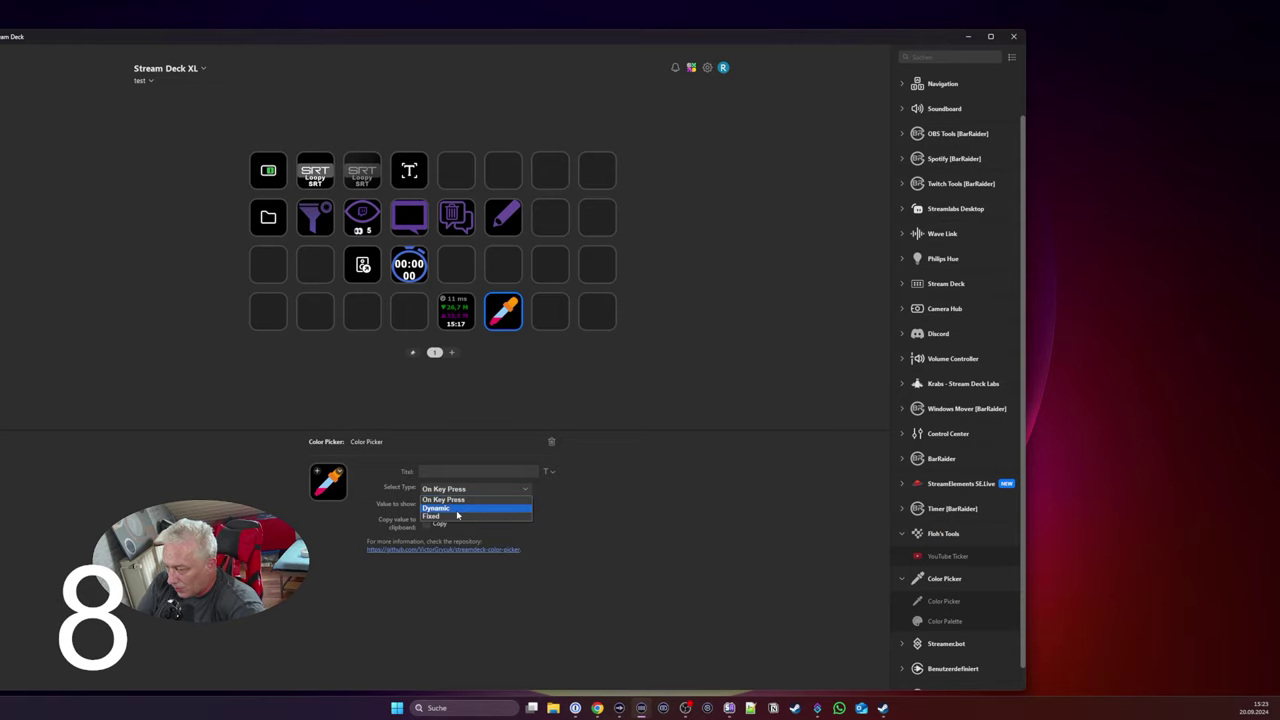
pyautogui.click(455, 500)
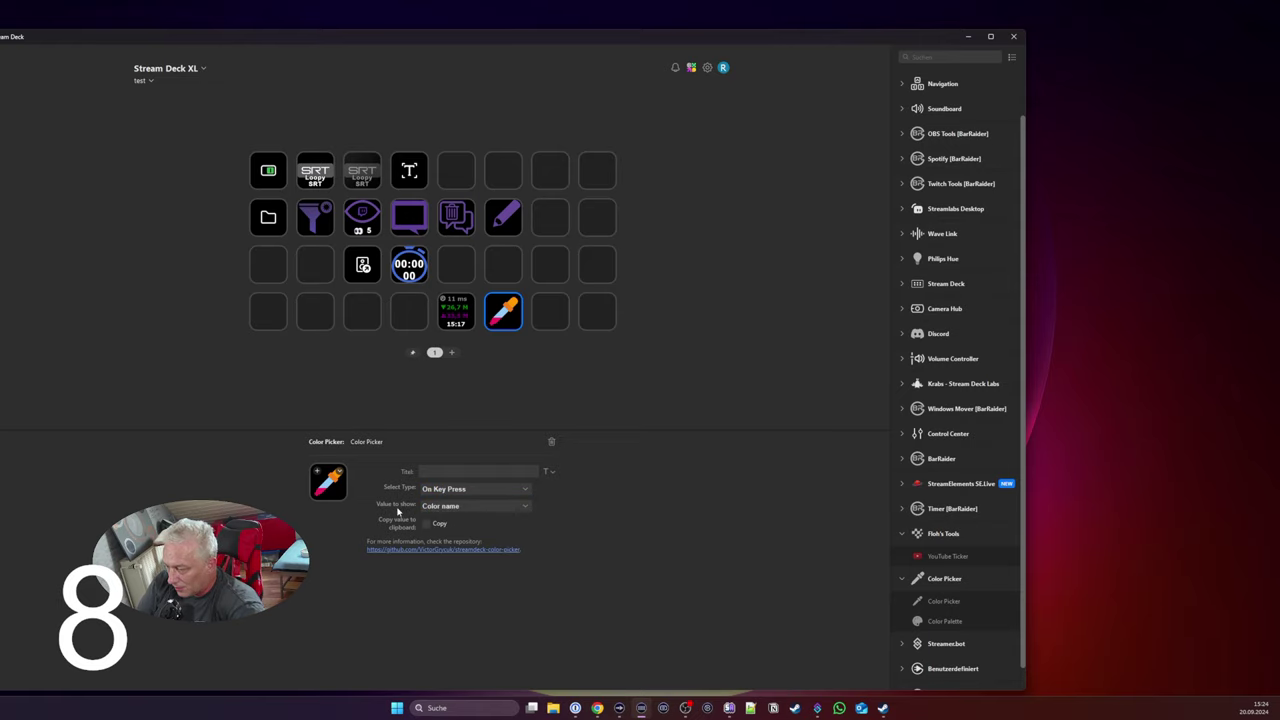
pyautogui.click(447, 507)
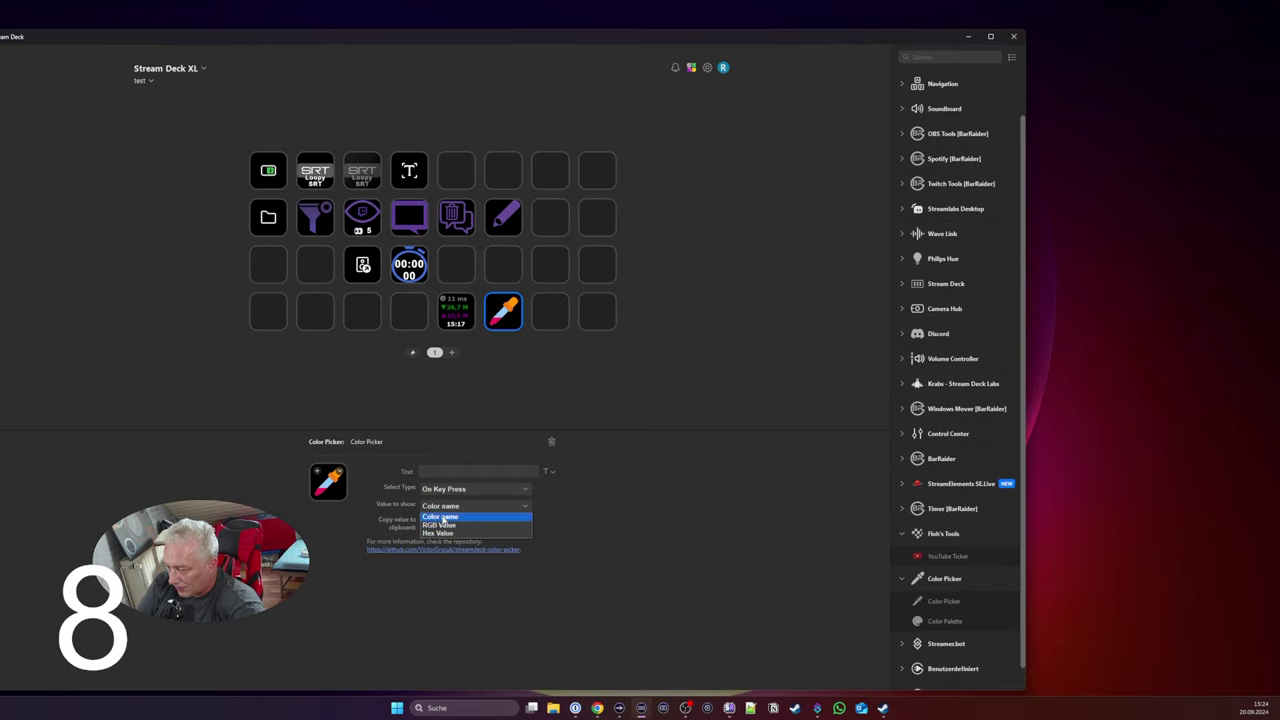
pyautogui.click(446, 524)
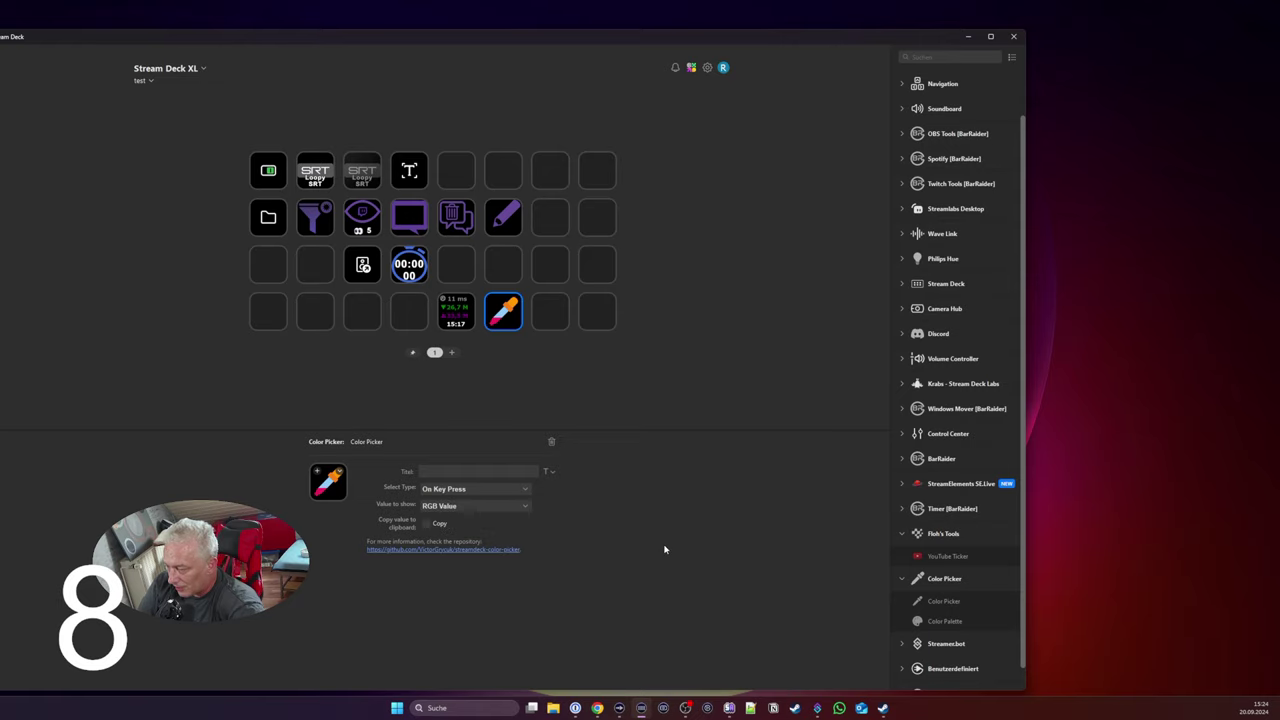
pyautogui.click(427, 524)
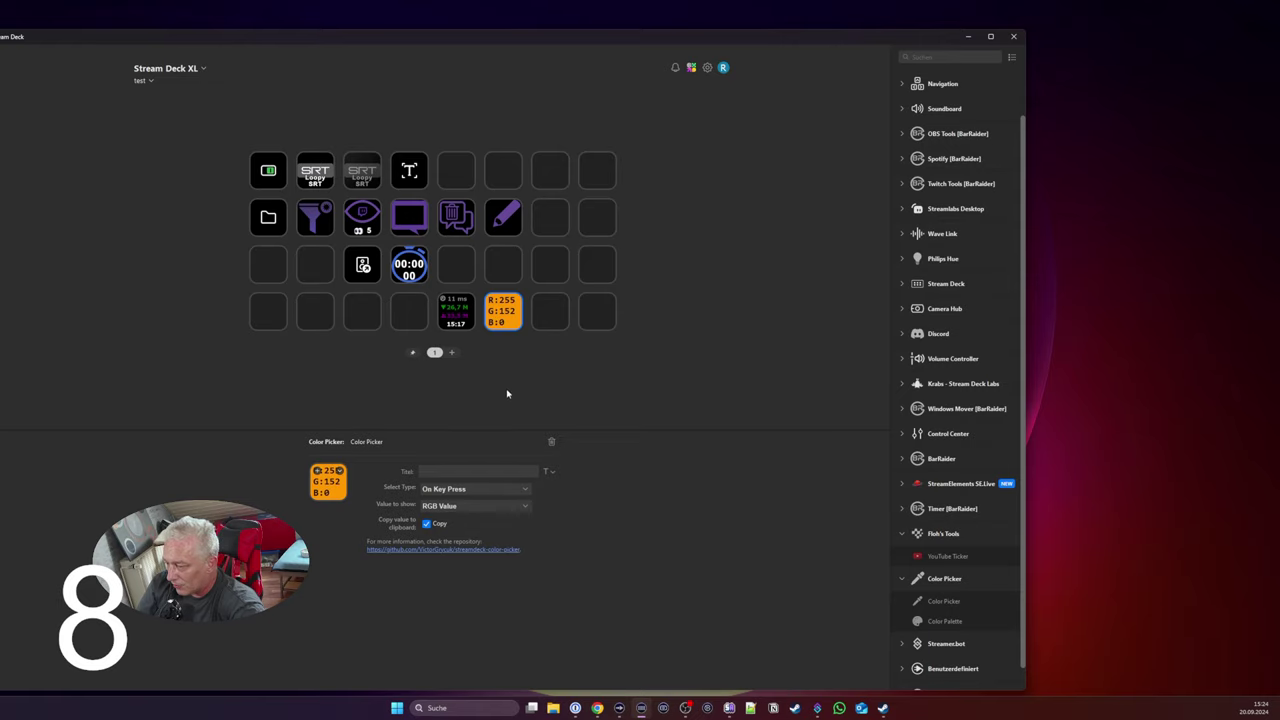
# Step: Try Hex Value as the Color Picker's value to show and return it to RGB Value
pyautogui.click(470, 504)
pyautogui.click(466, 528)
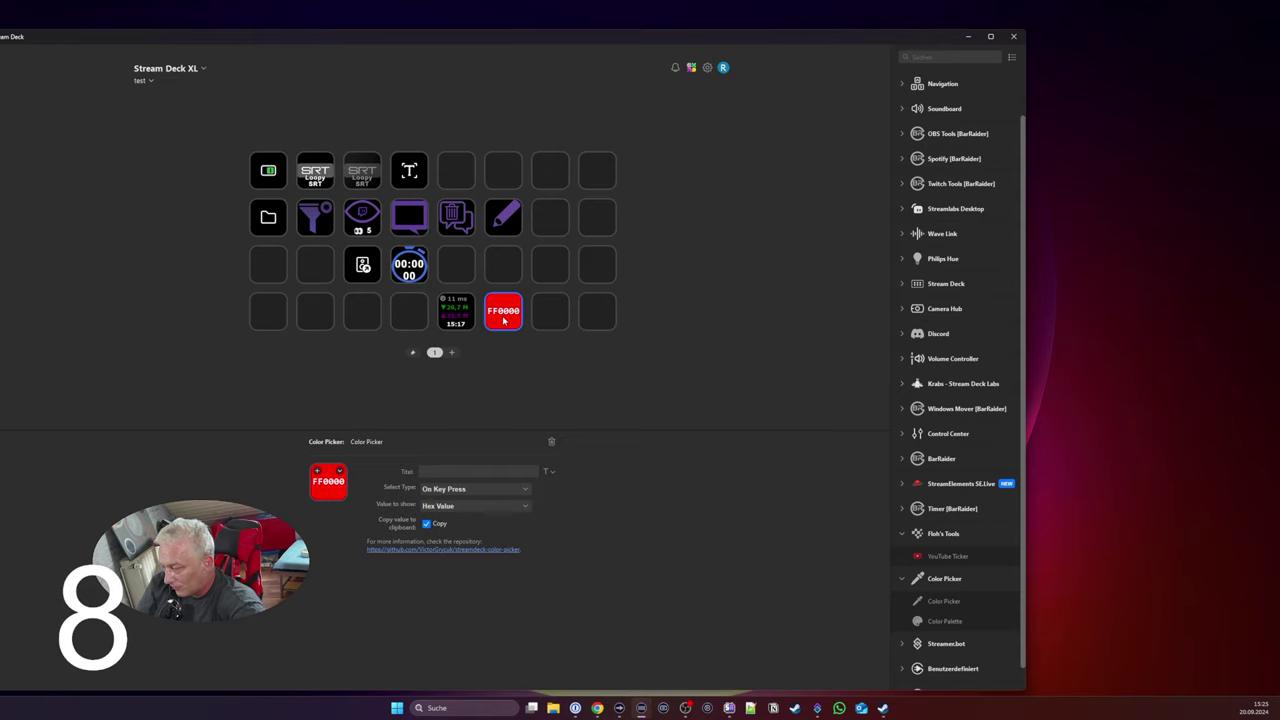
pyautogui.click(487, 507)
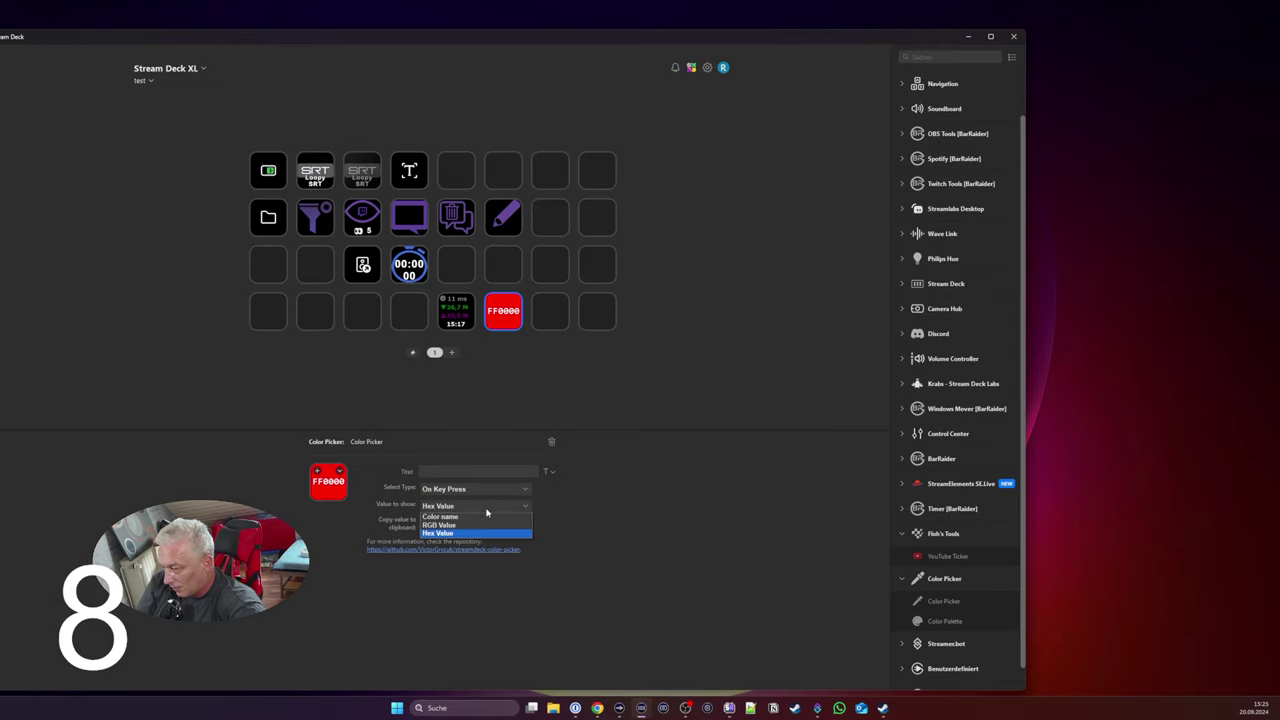
pyautogui.click(482, 525)
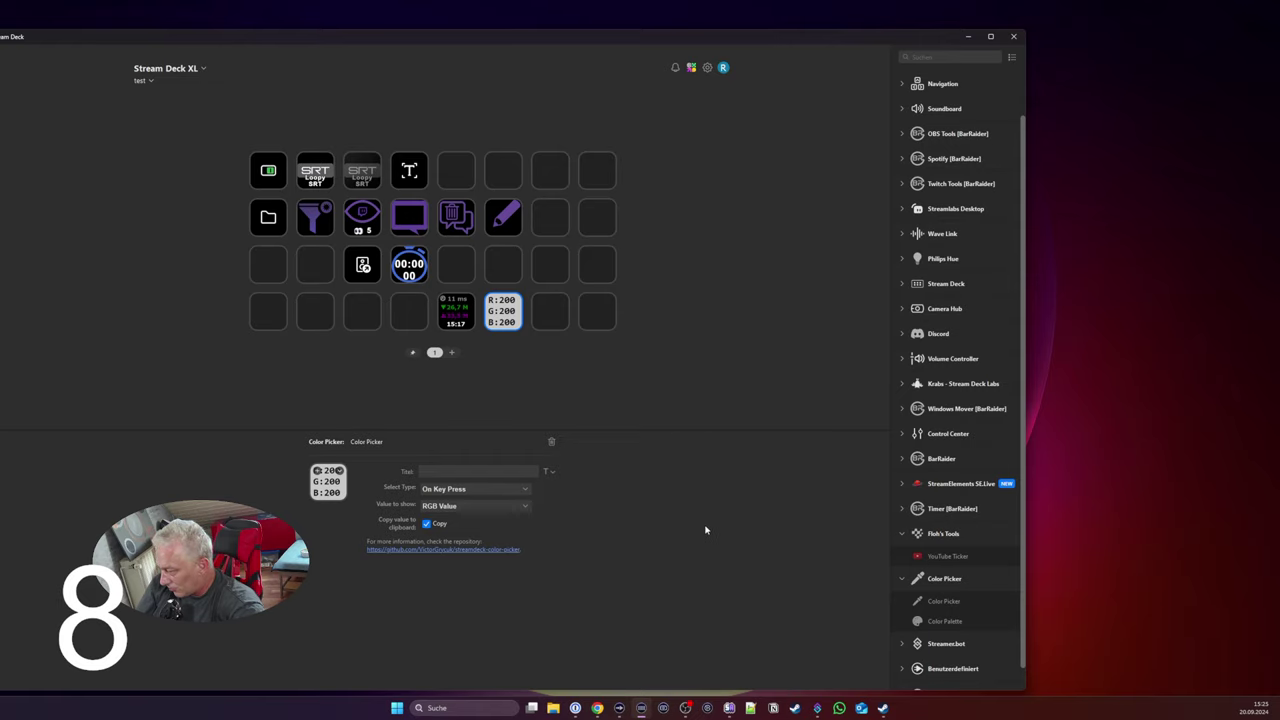
# Step: Collapse the Color Picker category and assign Streamer.bot's Action to the seventh key of the bottom row
pyautogui.click(900, 580)
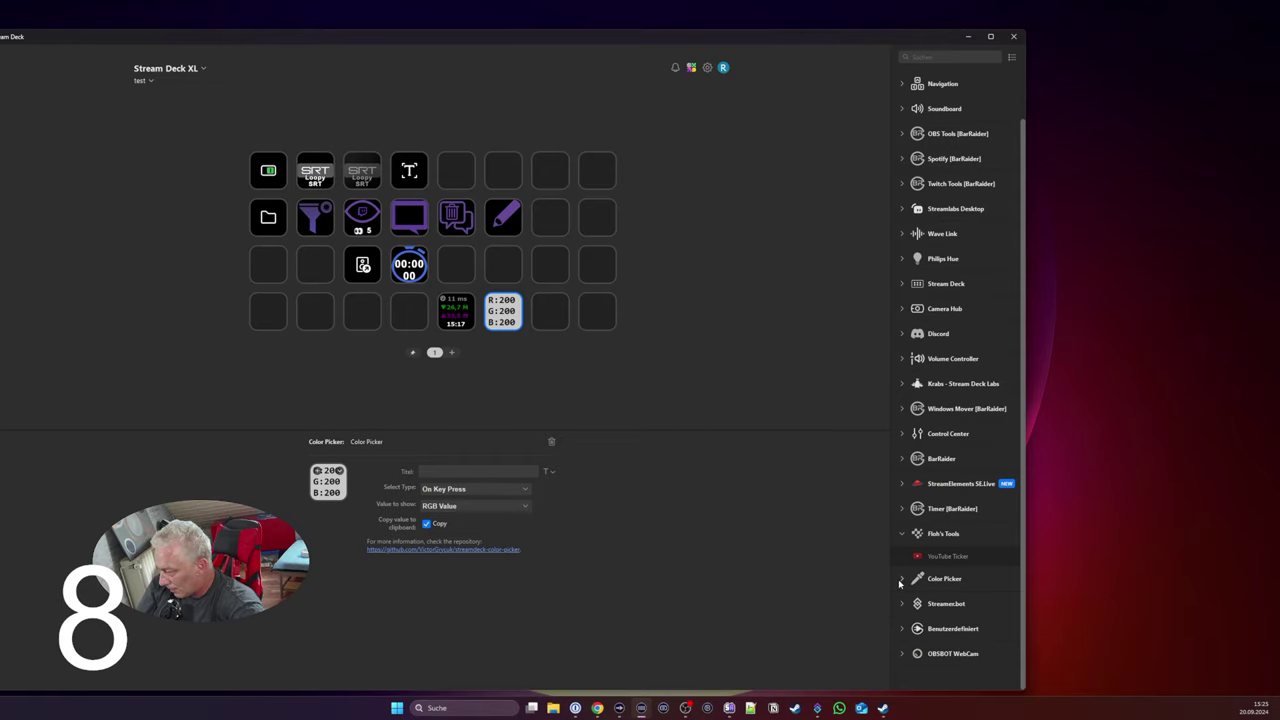
pyautogui.click(904, 605)
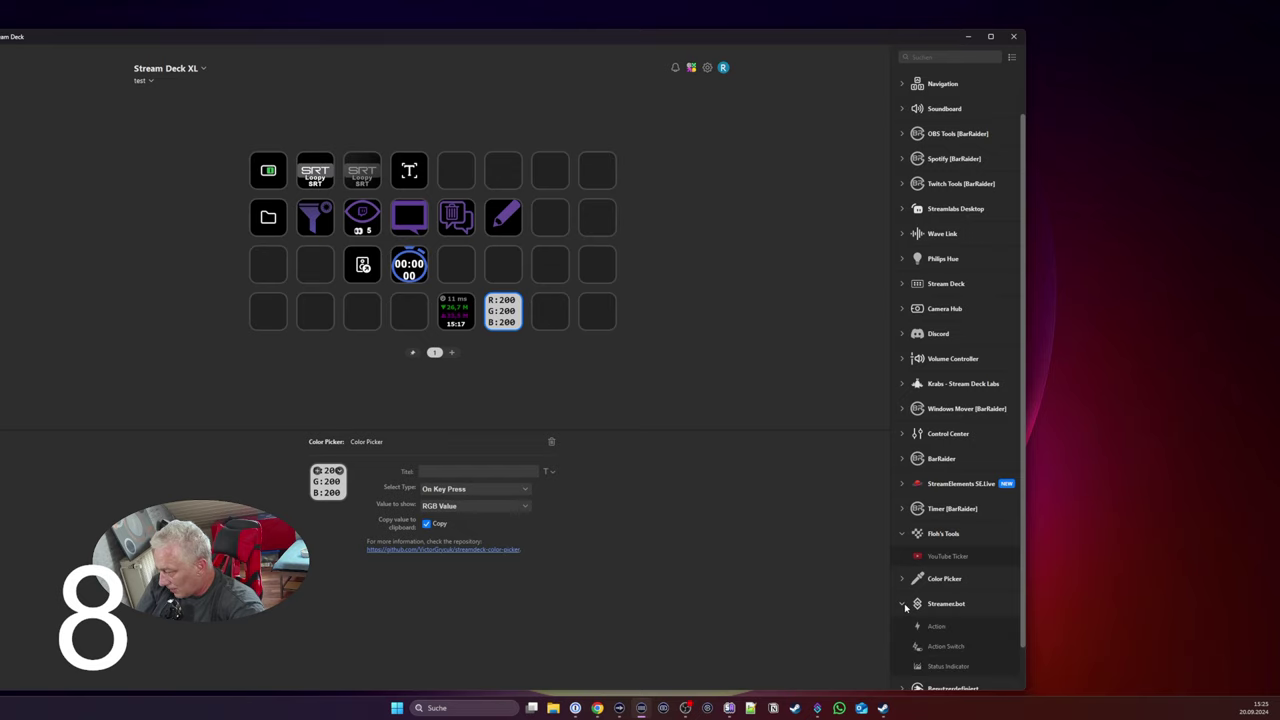
pyautogui.scroll(-2, 905, 607)
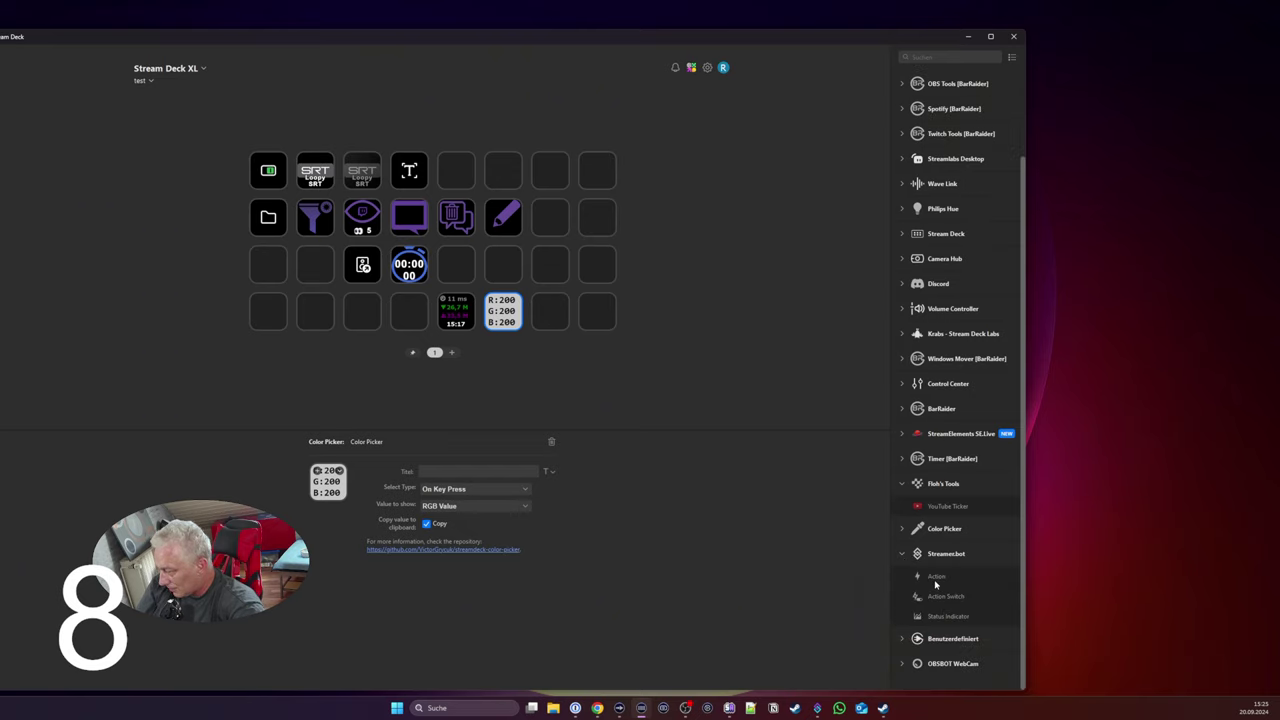
pyautogui.moveTo(930, 575); pyautogui.dragTo(550, 311)
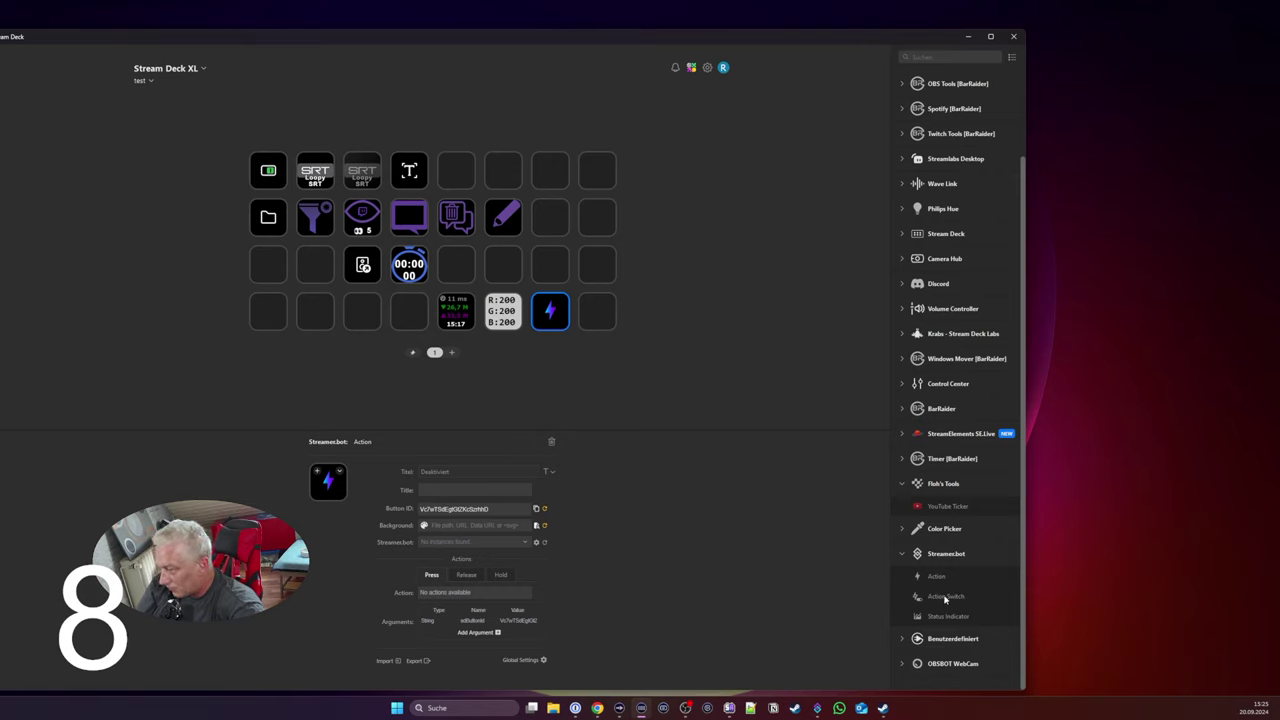
# Step: Collapse the Streamer.bot and Floh's Tools categories and assign the My IP action from Benutzerdefiniert to the fourth key of the bottom row
pyautogui.click(902, 555)
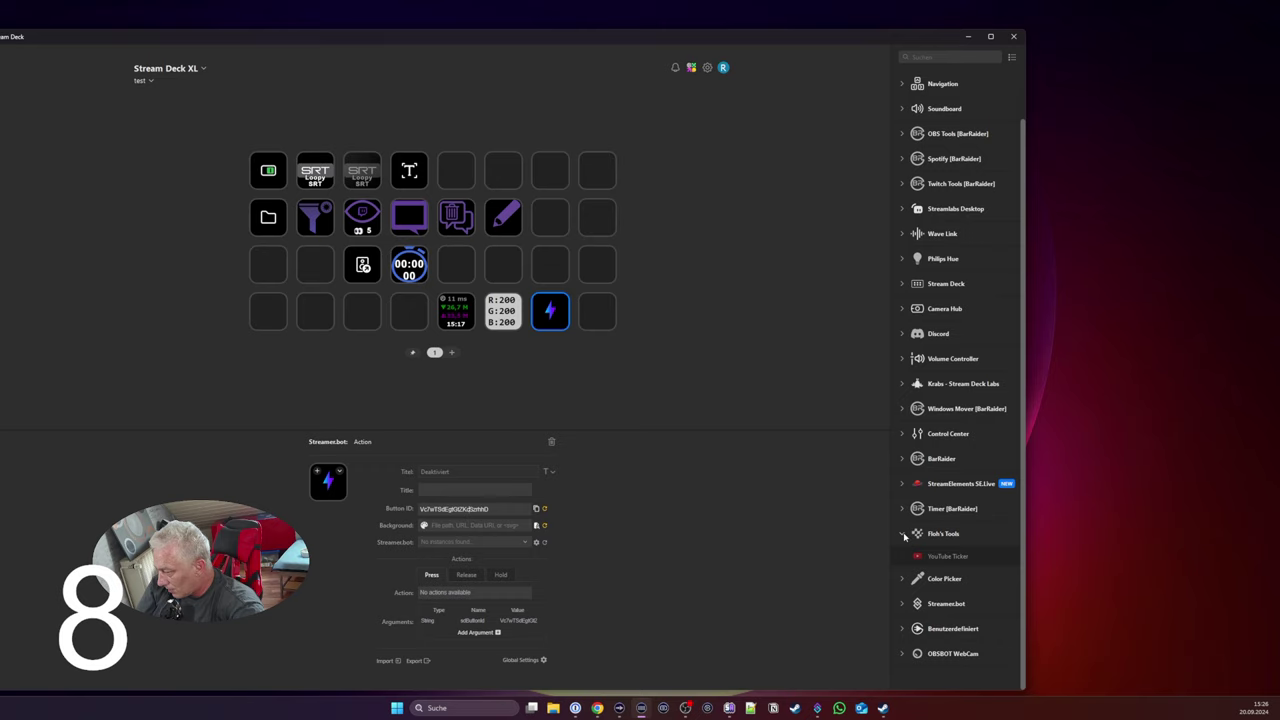
pyautogui.click(904, 537)
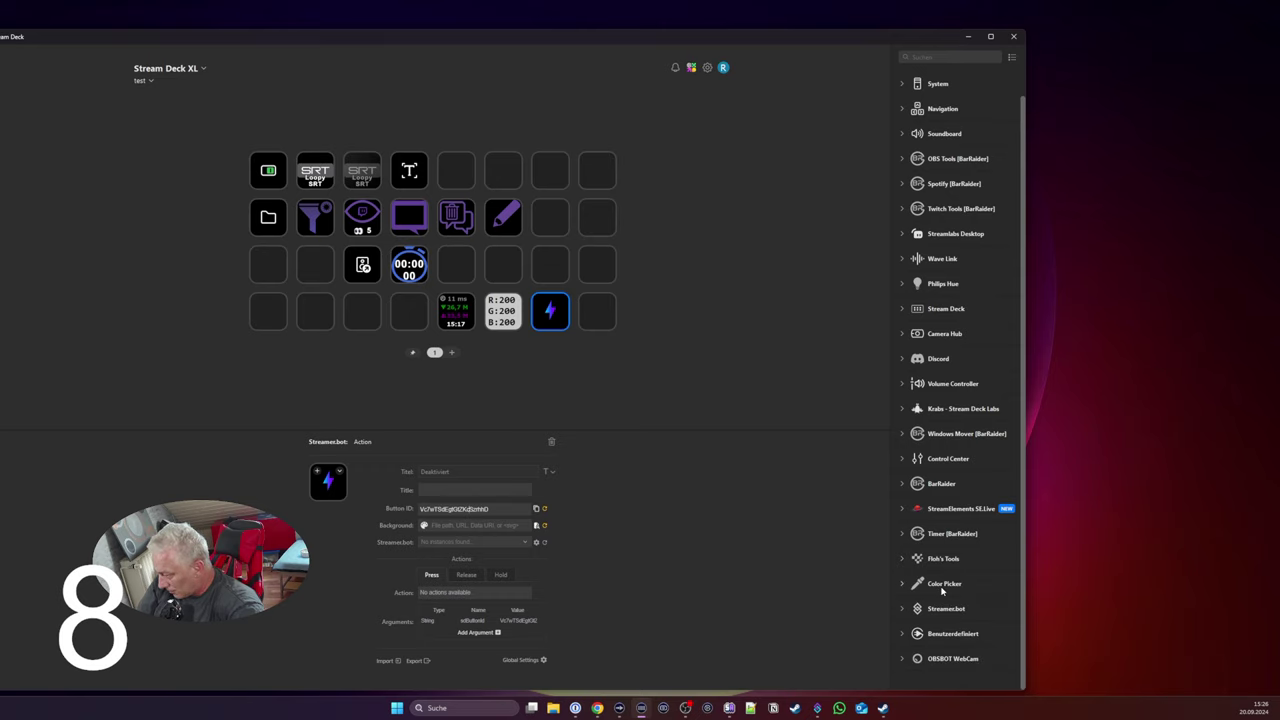
pyautogui.click(954, 618)
pyautogui.click(954, 619)
pyautogui.click(953, 635)
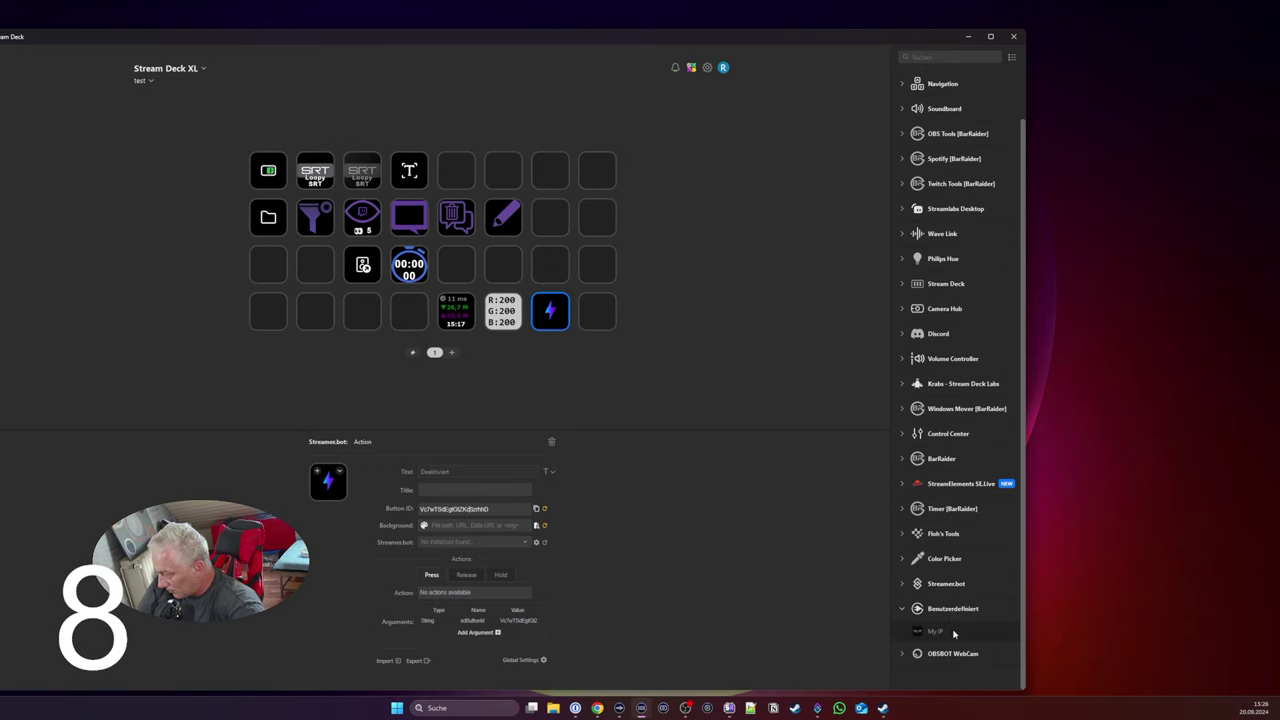
pyautogui.moveTo(954, 632); pyautogui.dragTo(409, 311)
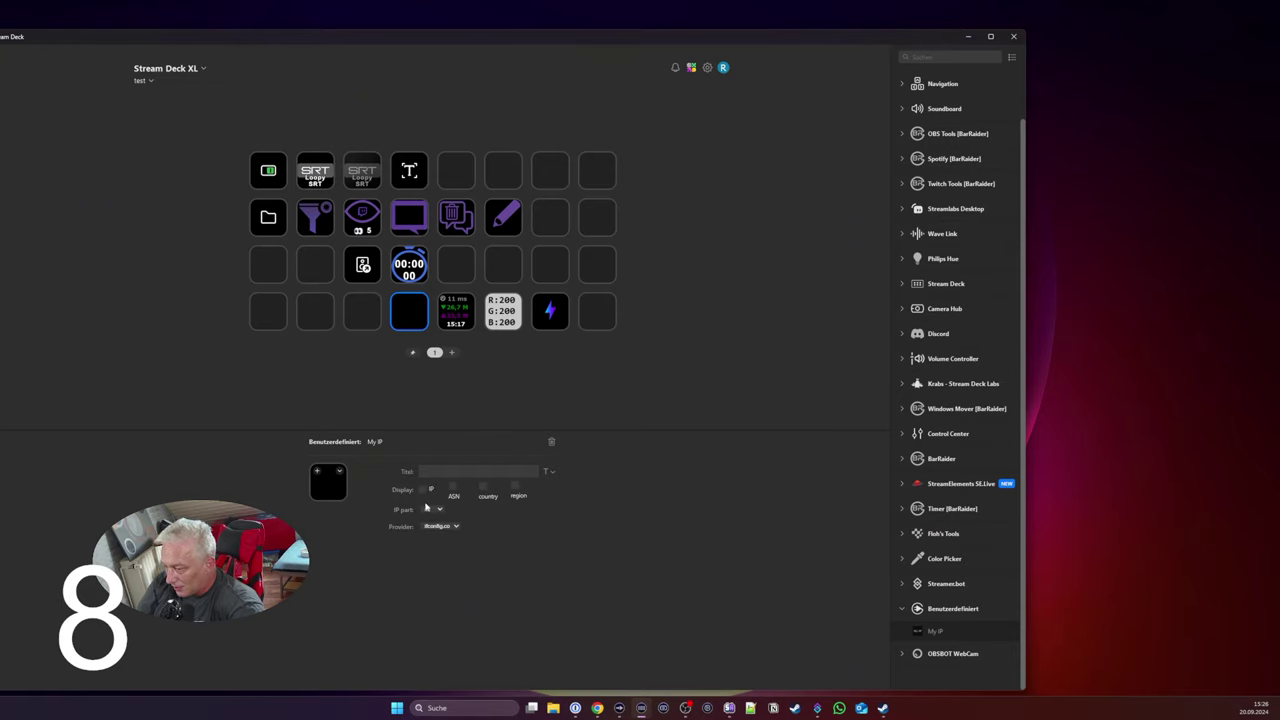
# Step: Set the My IP key to display the IP, country and region
pyautogui.click(429, 490)
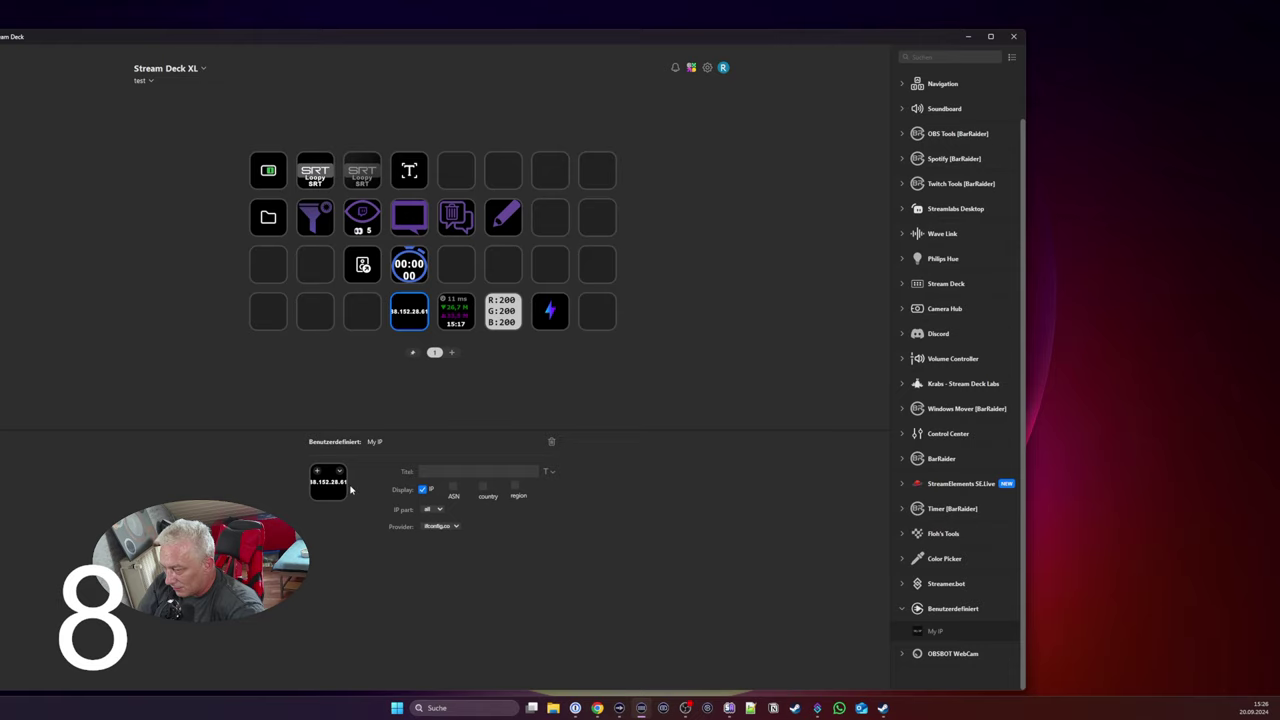
pyautogui.click(485, 492)
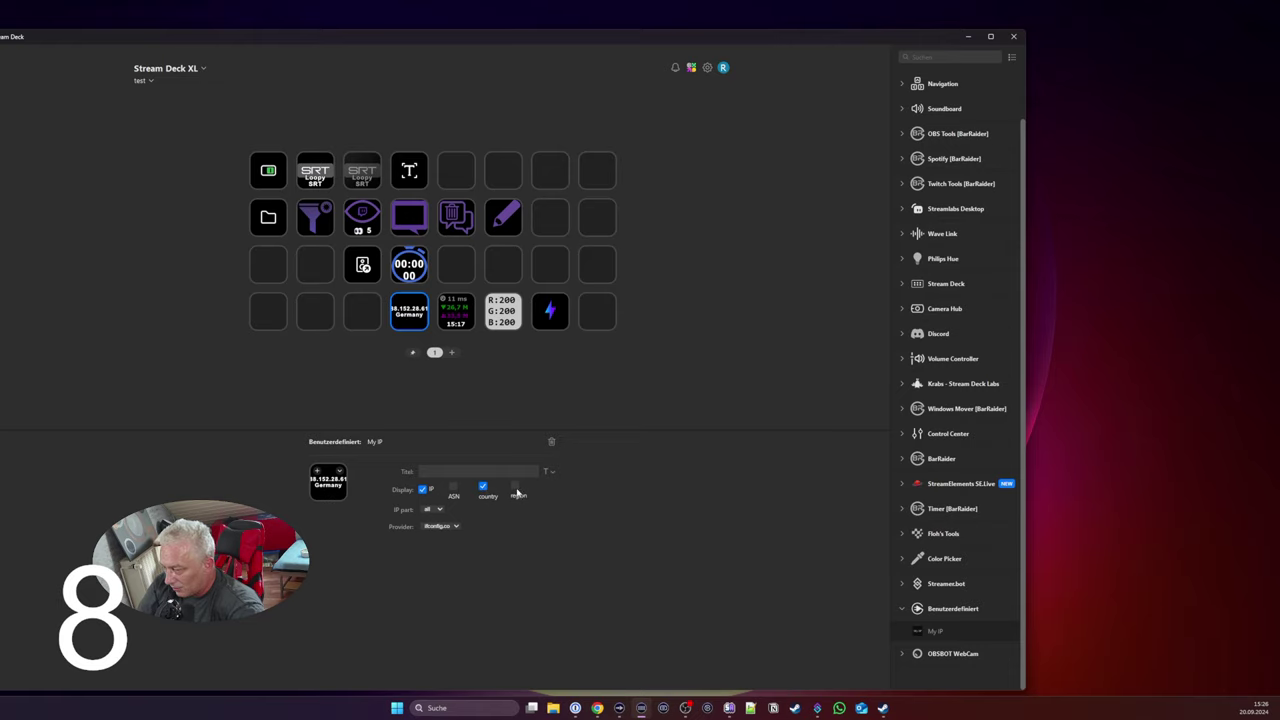
pyautogui.click(515, 486)
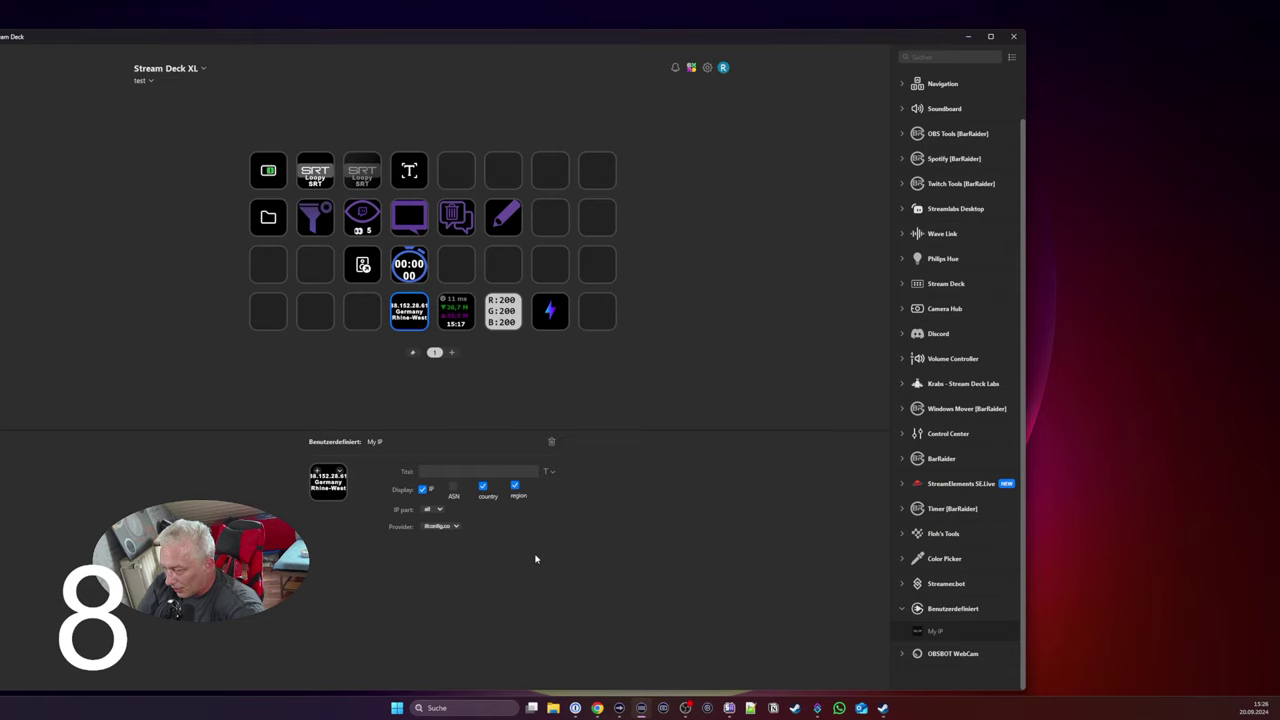
# Step: Review My IP's IP part options, try seeip.org as the provider and return it to ifconfig.co
pyautogui.click(439, 510)
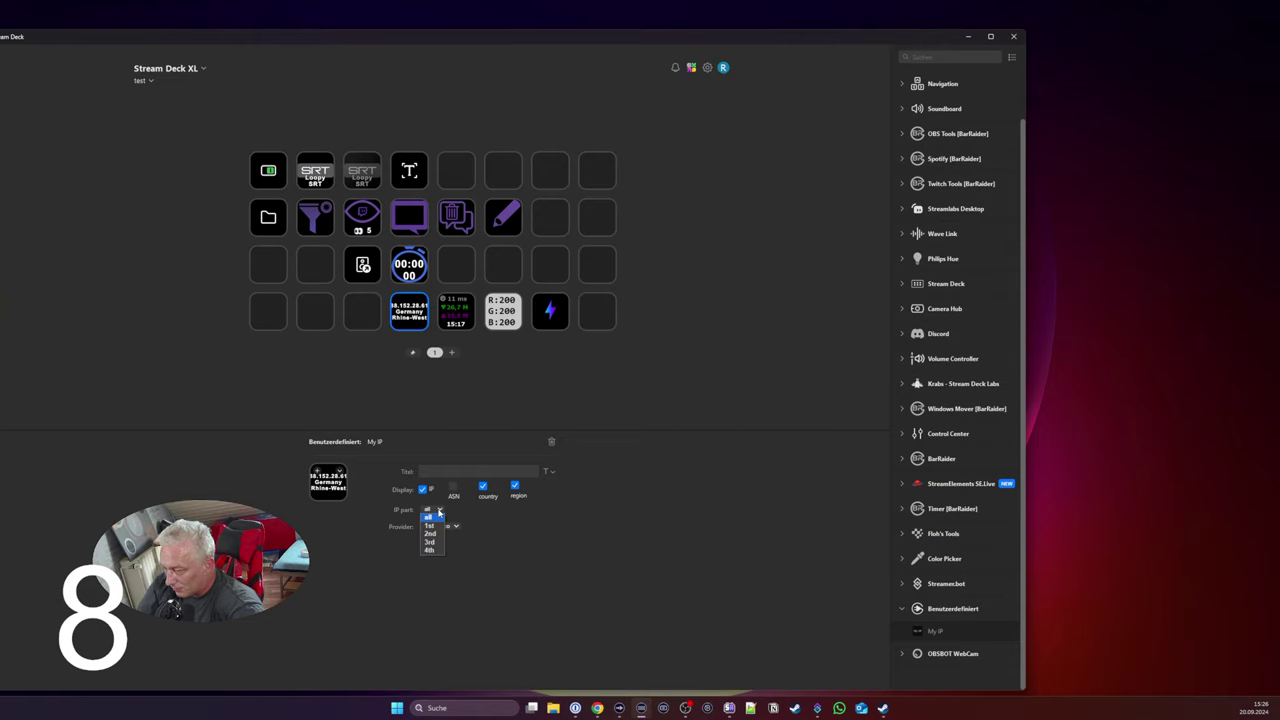
pyautogui.click(557, 543)
pyautogui.click(455, 526)
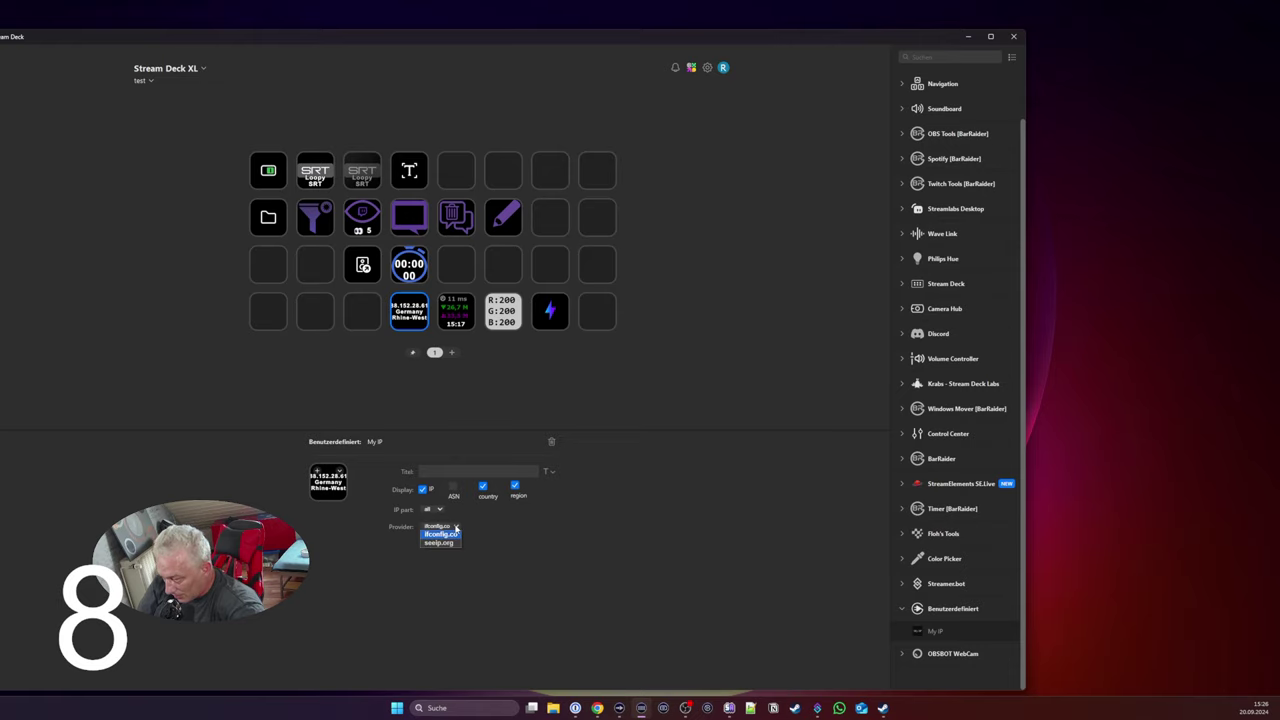
pyautogui.click(447, 548)
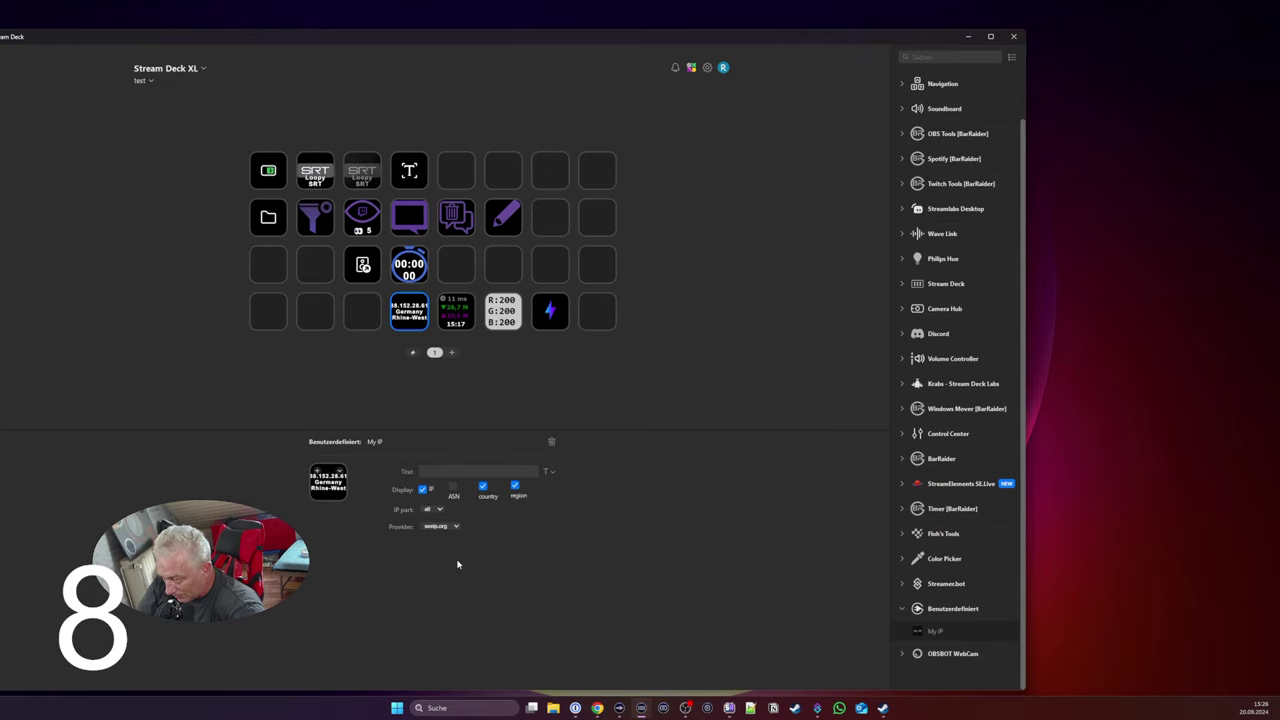
pyautogui.click(434, 527)
pyautogui.click(436, 538)
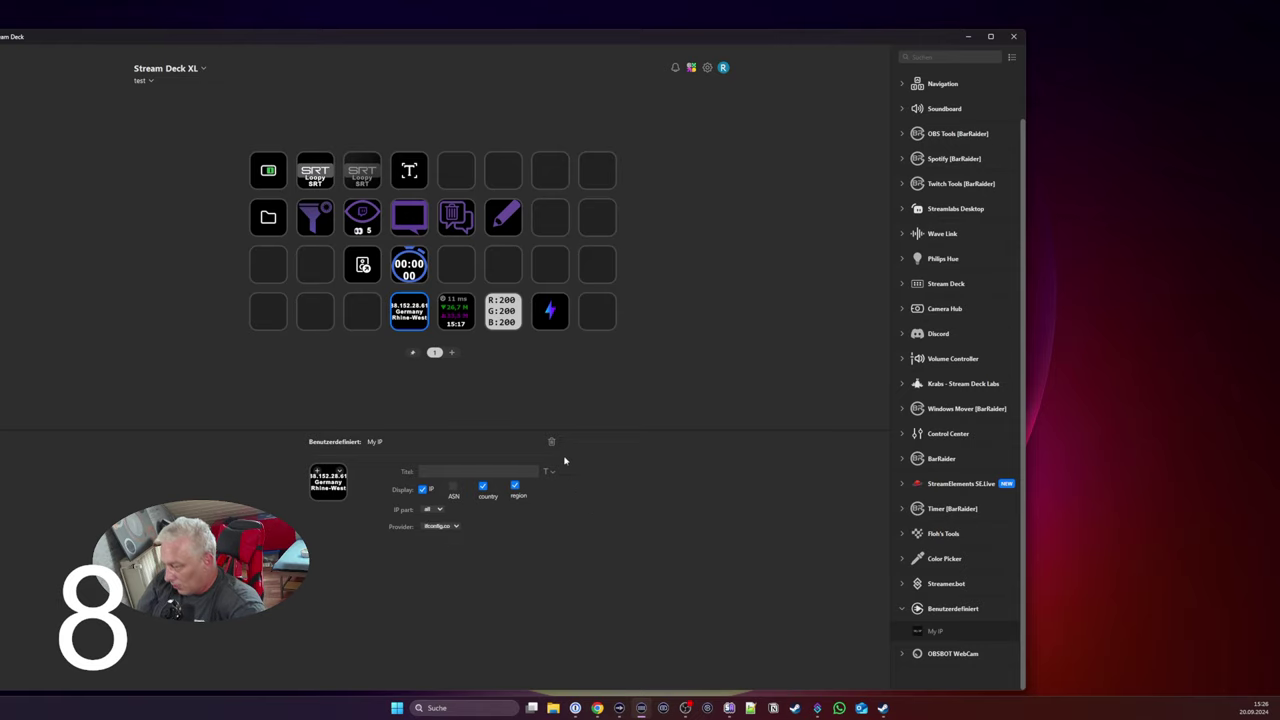
pyautogui.click(410, 314)
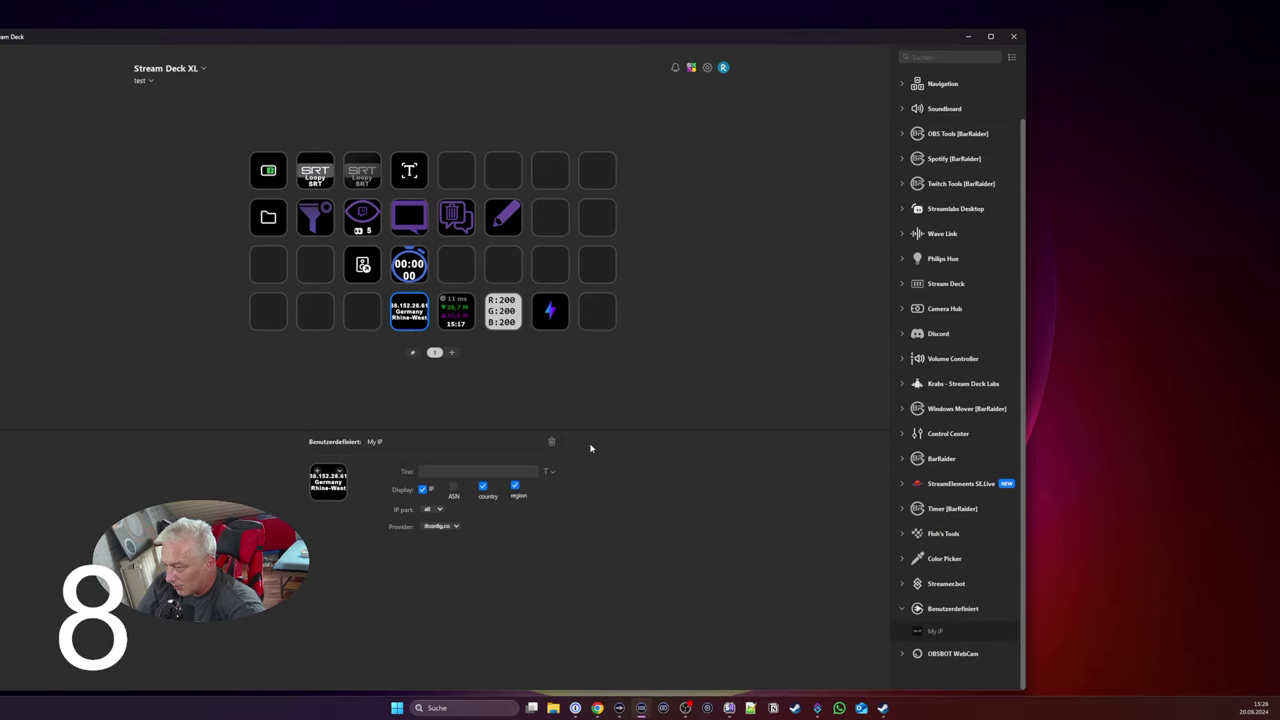
pyautogui.click(407, 318)
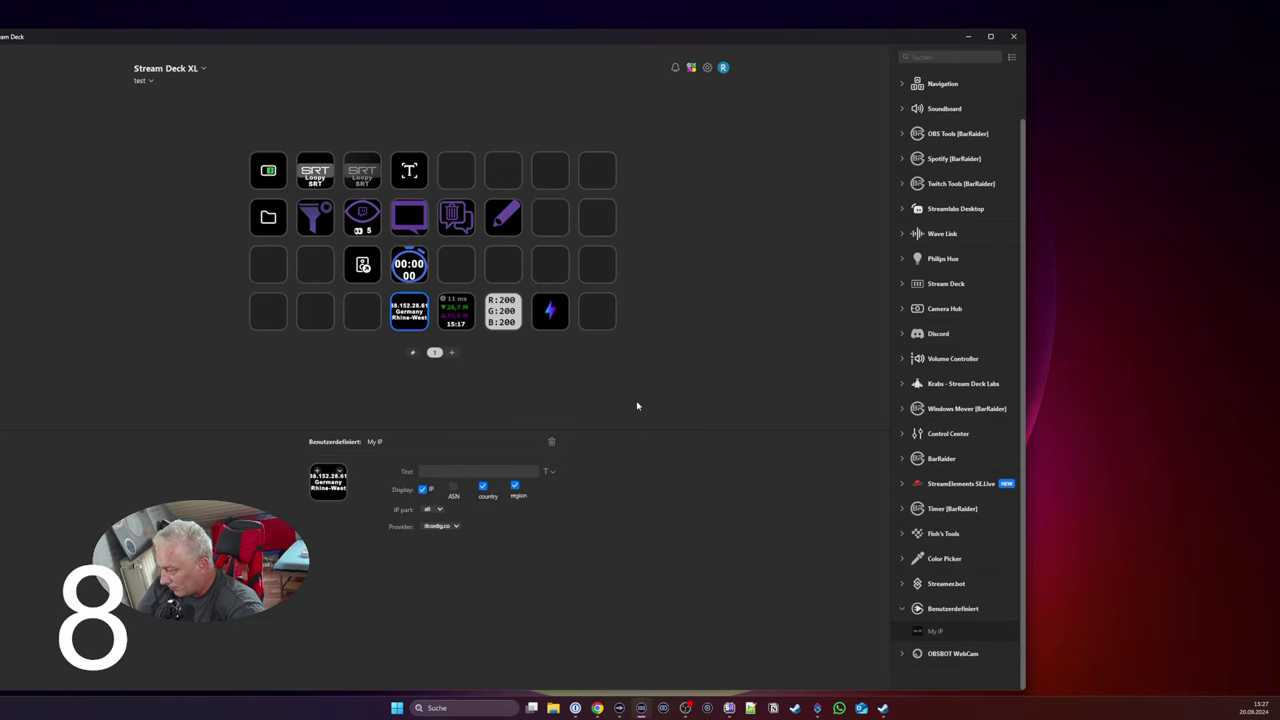
# Step: From OBSBOT WebCam, assign WebCam einstellen to the bottom row's eighth key and WebCam anpassen to its third key, collapsing the Benutzerdefiniert category
pyautogui.click(903, 654)
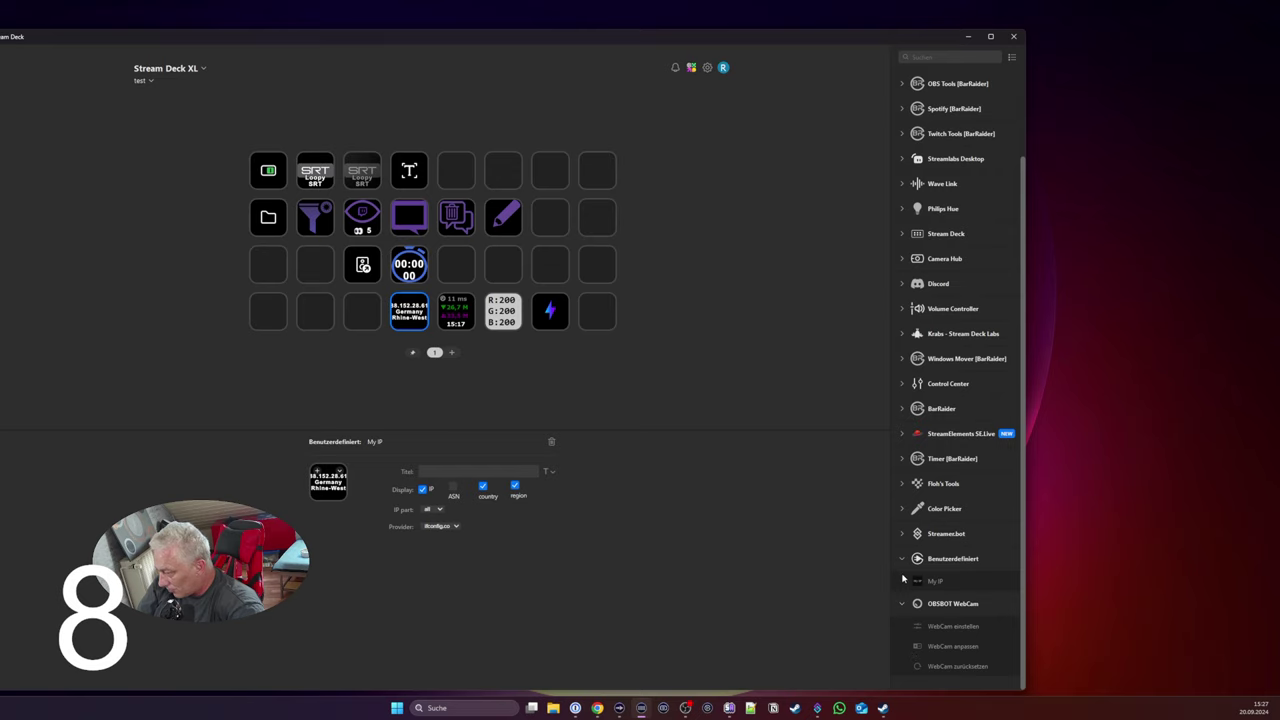
pyautogui.click(903, 560)
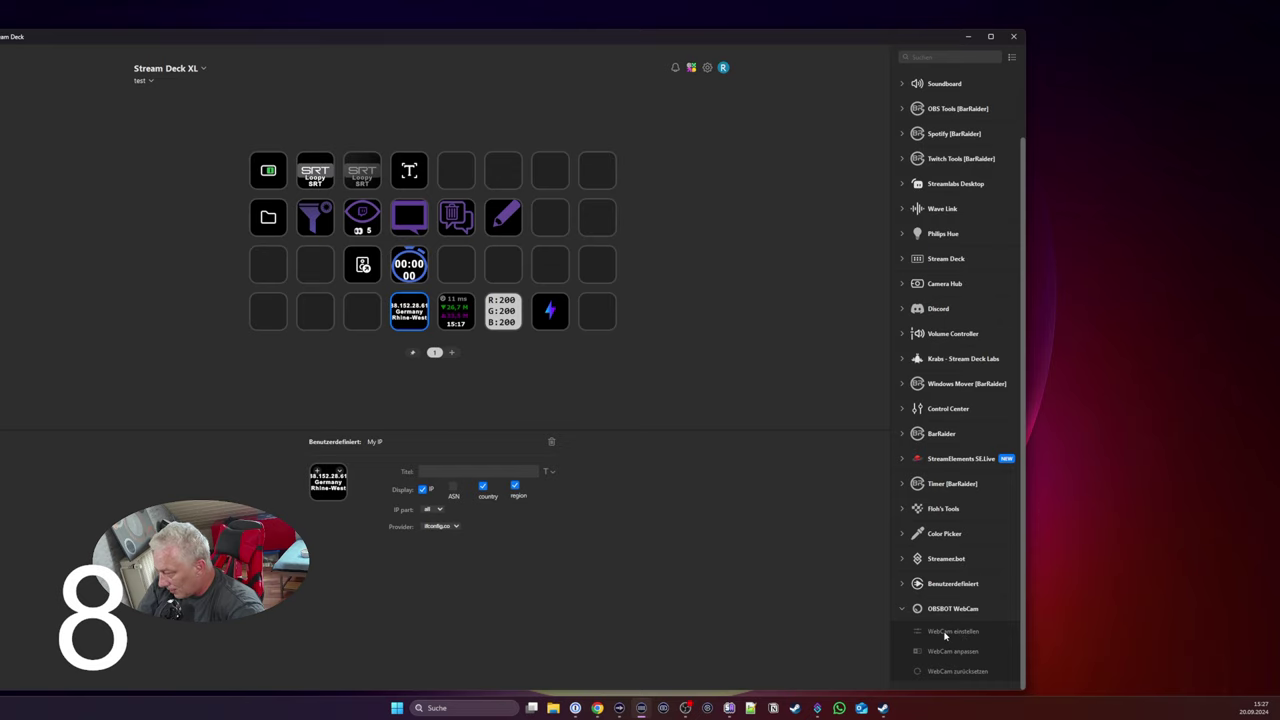
pyautogui.moveTo(945, 635); pyautogui.dragTo(598, 311)
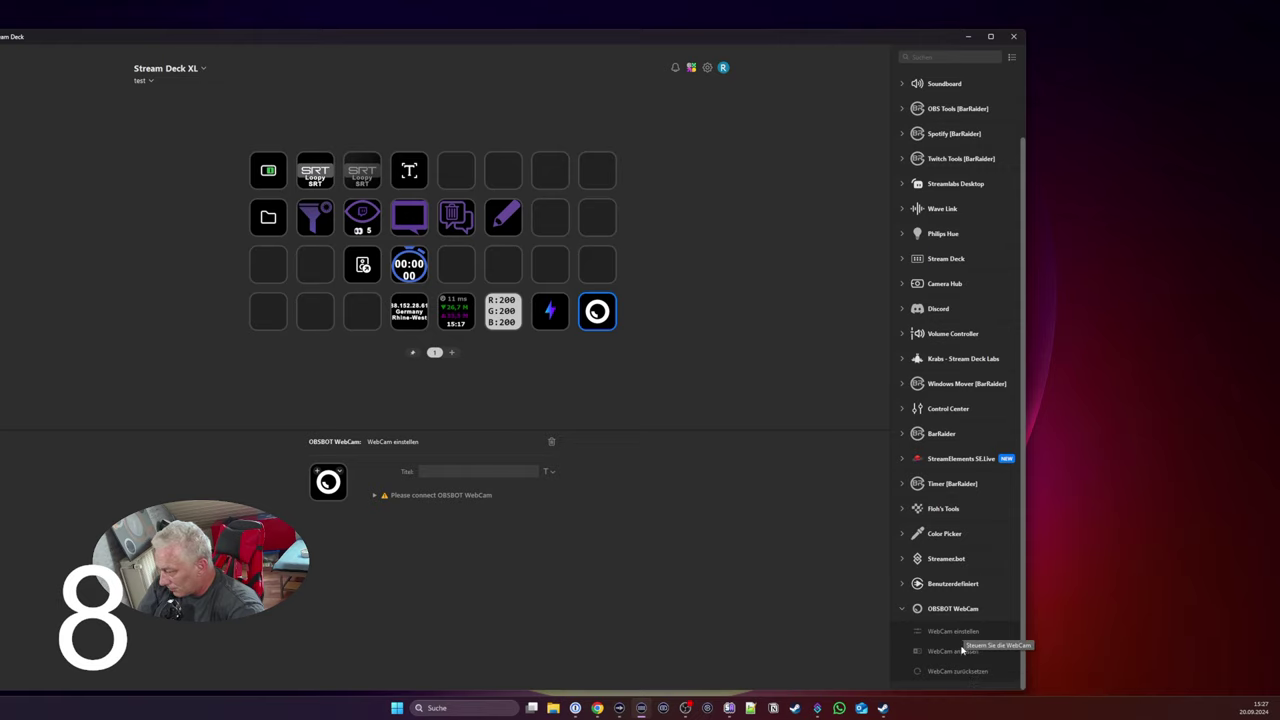
pyautogui.moveTo(962, 650); pyautogui.dragTo(362, 312)
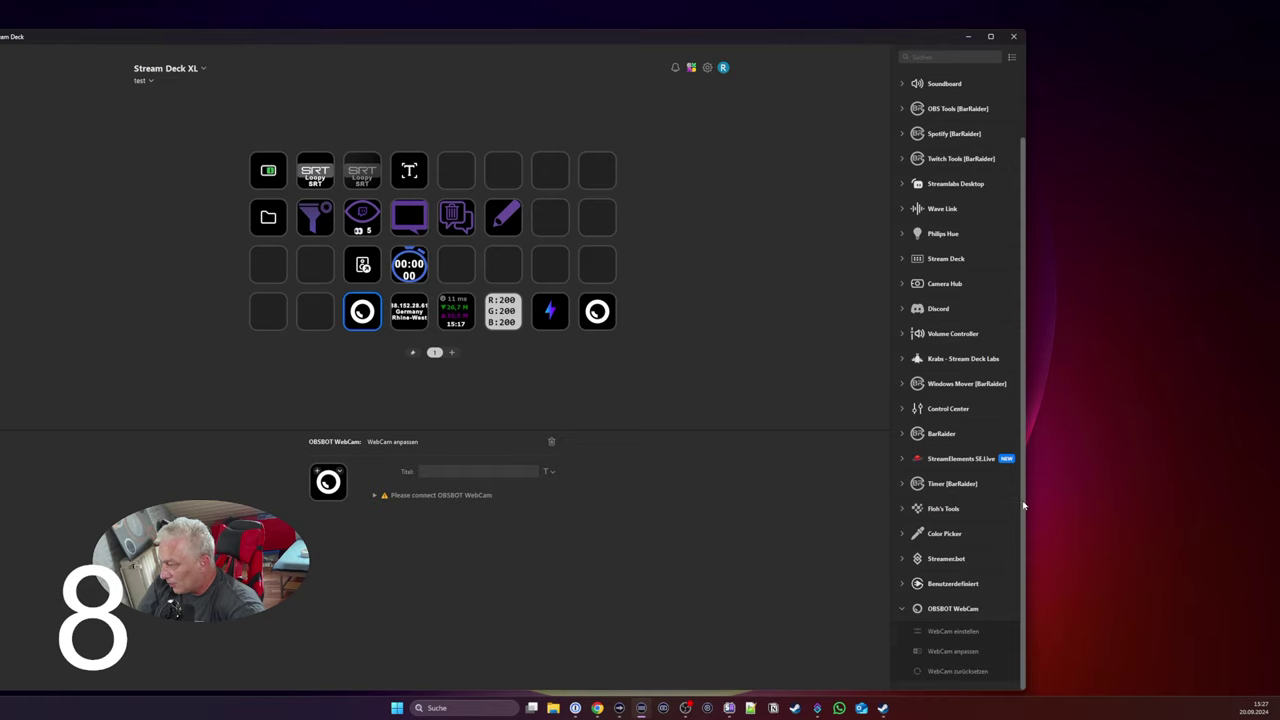
# Step: Switch to the Stream Deck + and select the first dial and the Browser dial in the open folder
pyautogui.moveTo(1022, 506); pyautogui.dragTo(1031, 396)
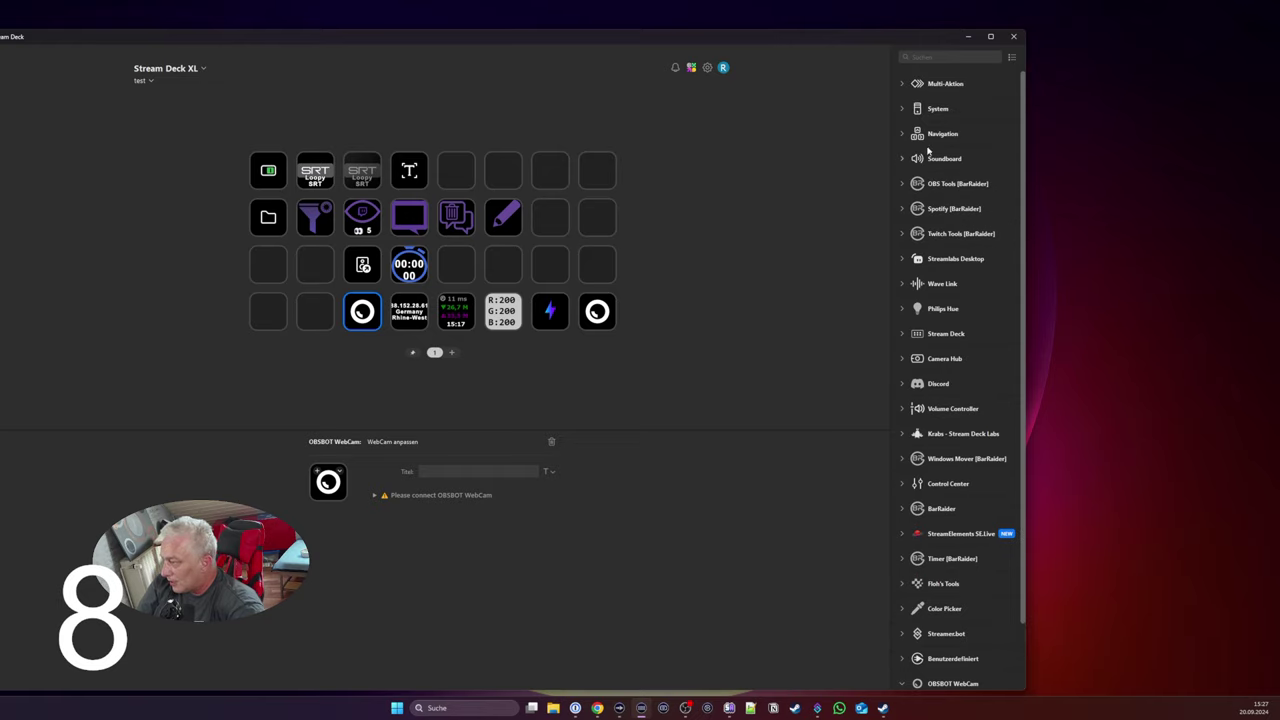
pyautogui.click(169, 70)
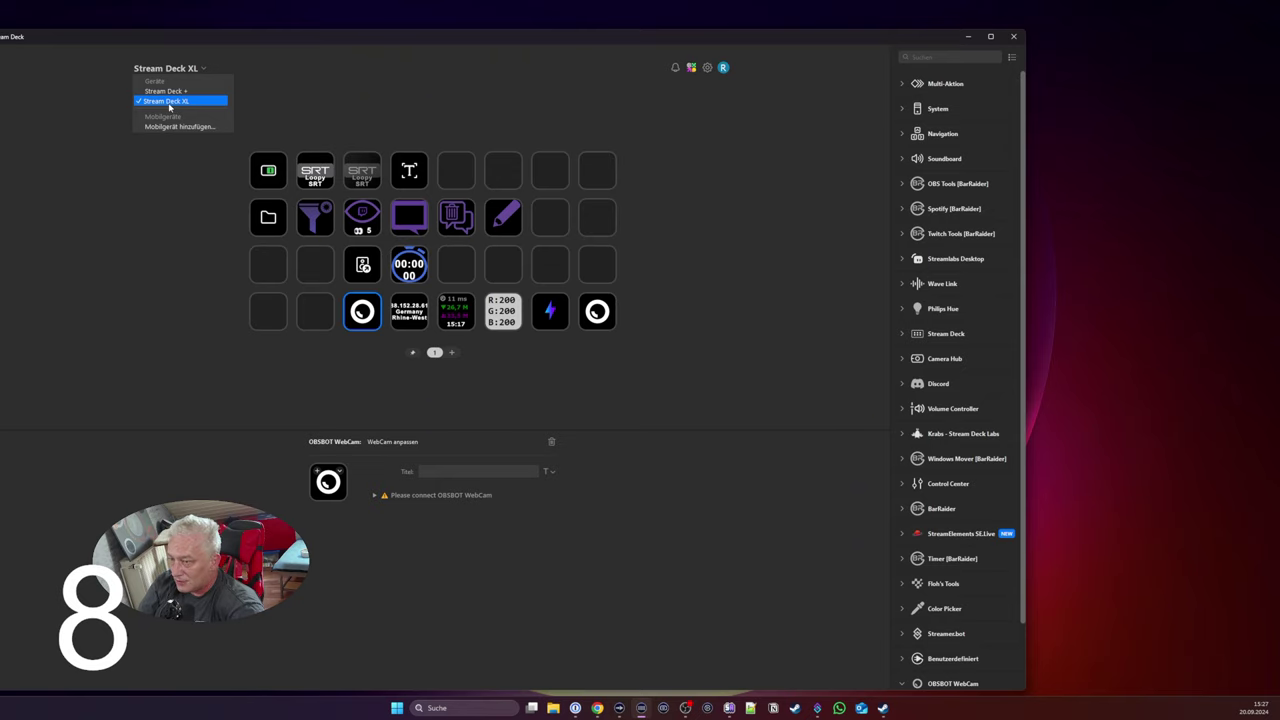
pyautogui.click(168, 91)
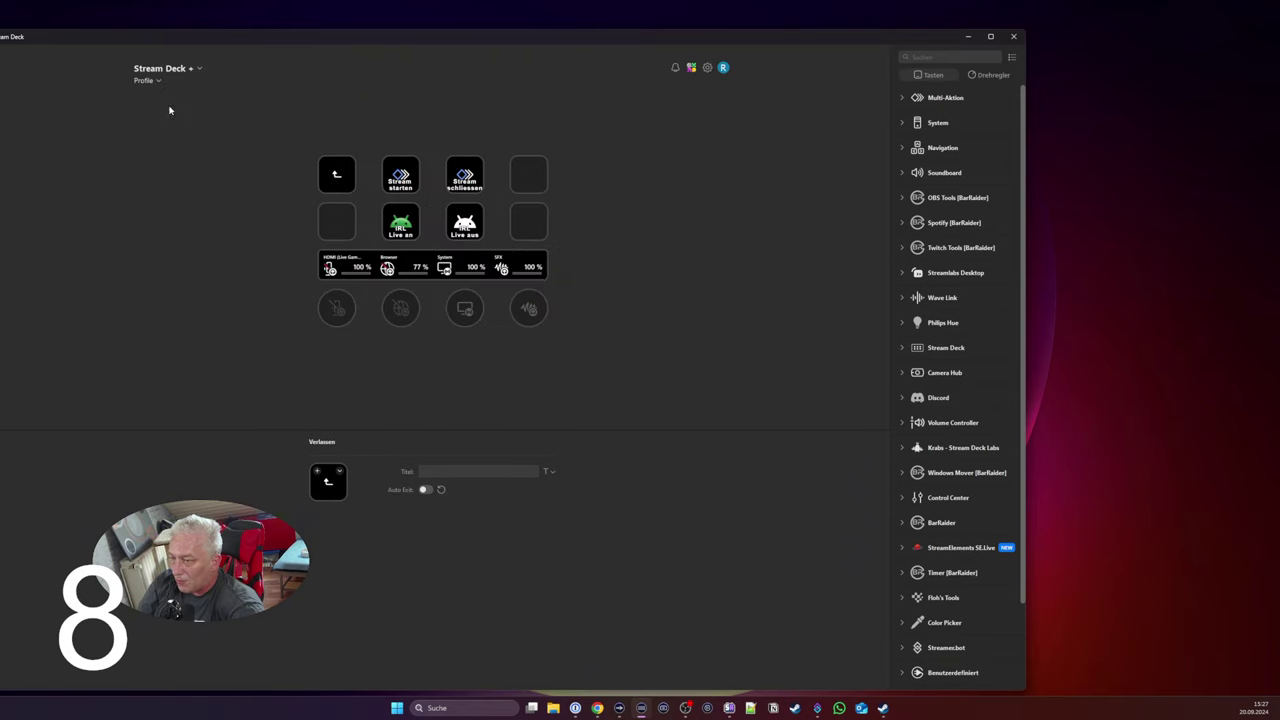
pyautogui.click(336, 308)
pyautogui.click(410, 312)
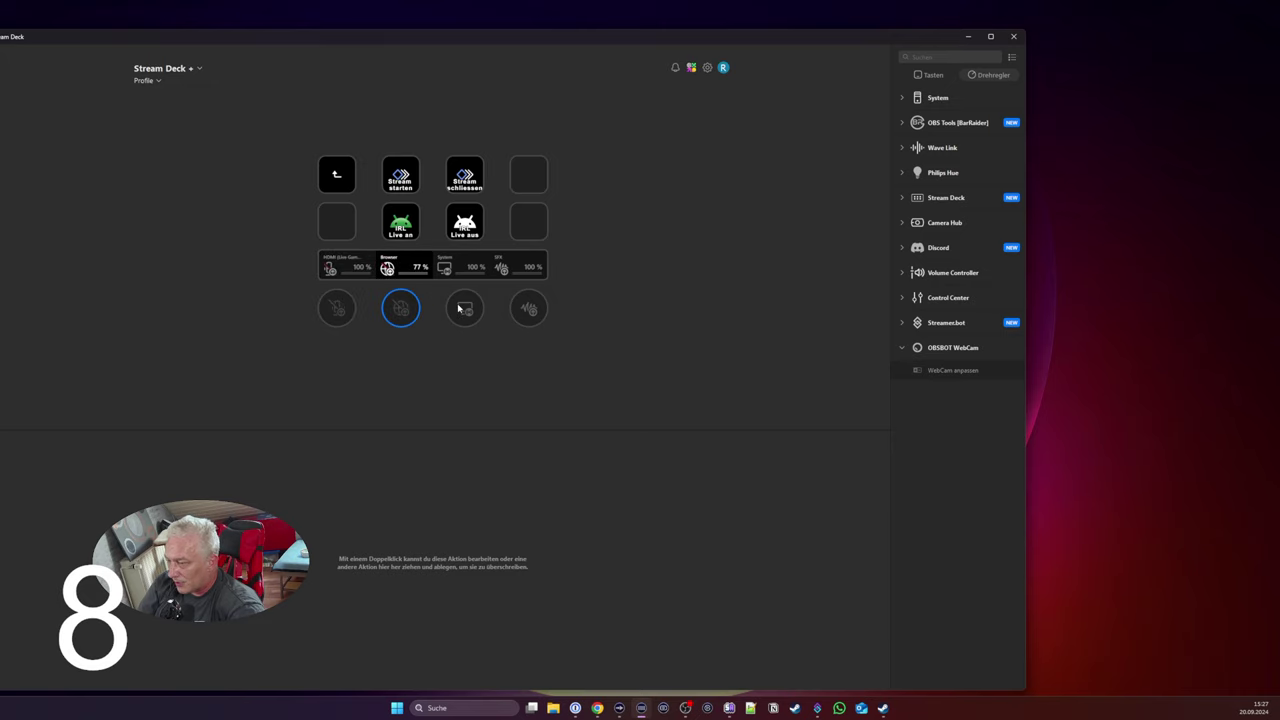
# Step: Leave the folder and inspect the Wave Link settings of the Browser and SFX dials on page 1
pyautogui.click(343, 185)
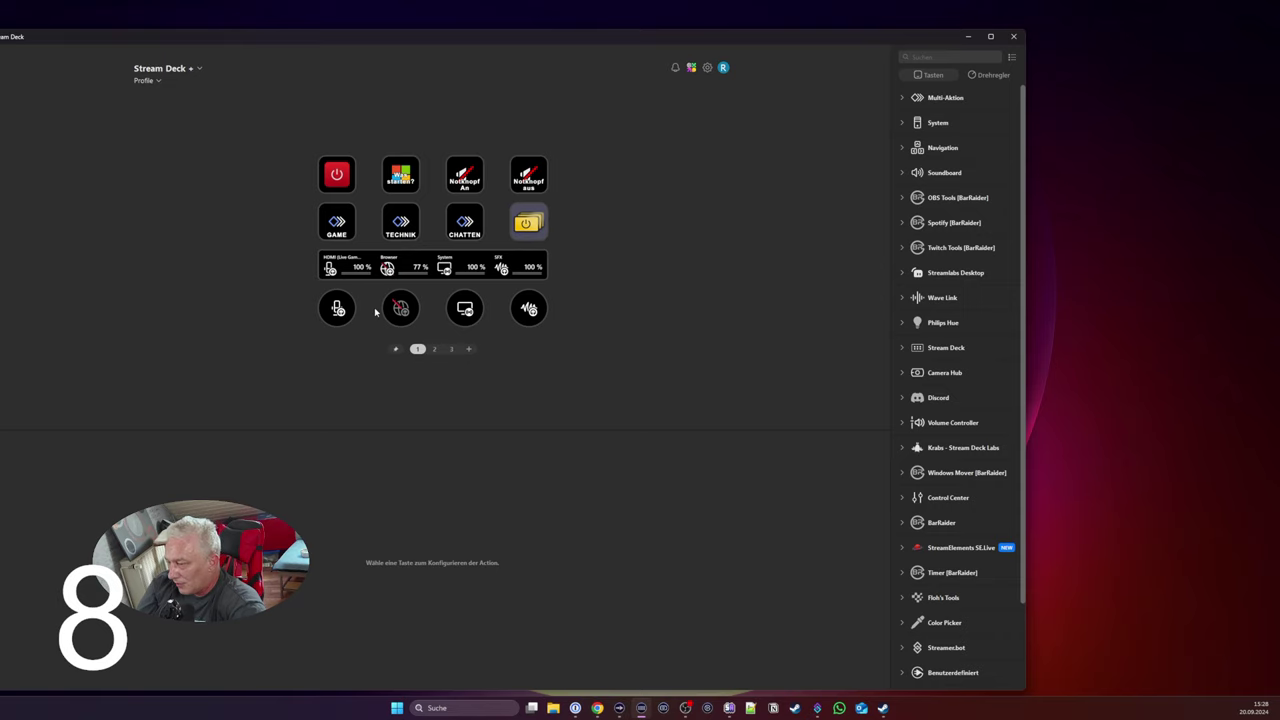
pyautogui.click(393, 268)
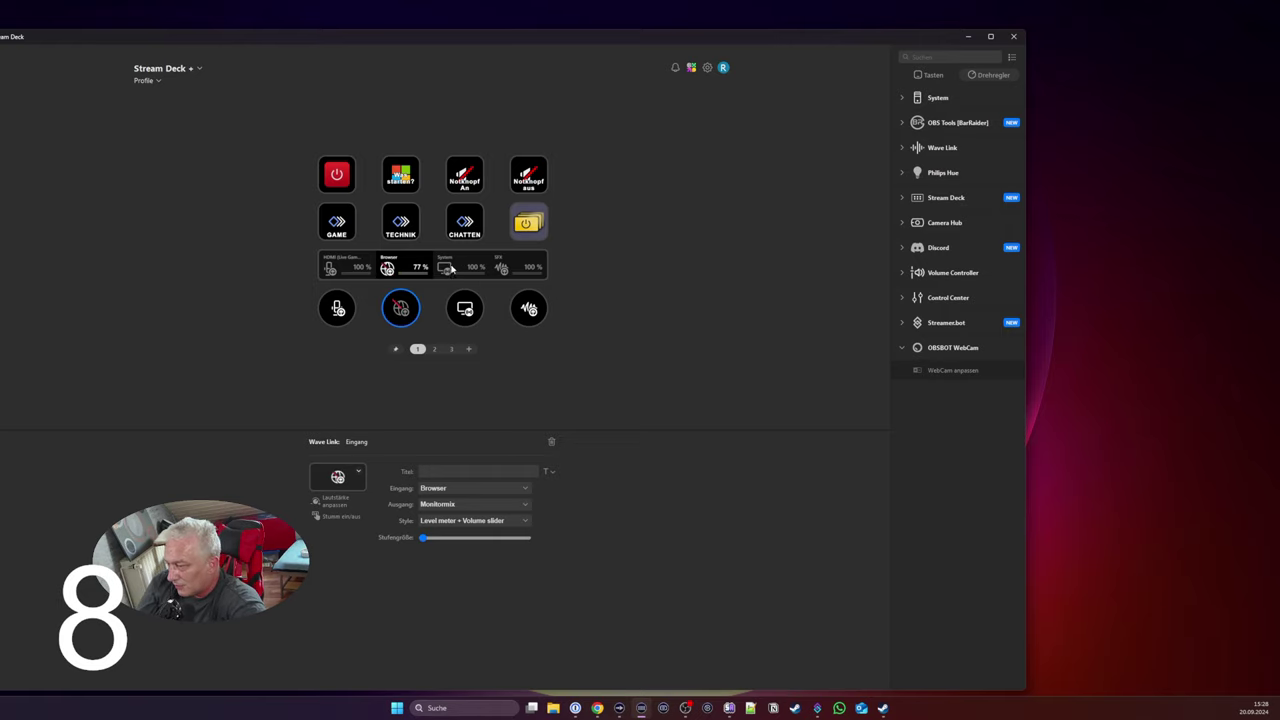
pyautogui.click(518, 271)
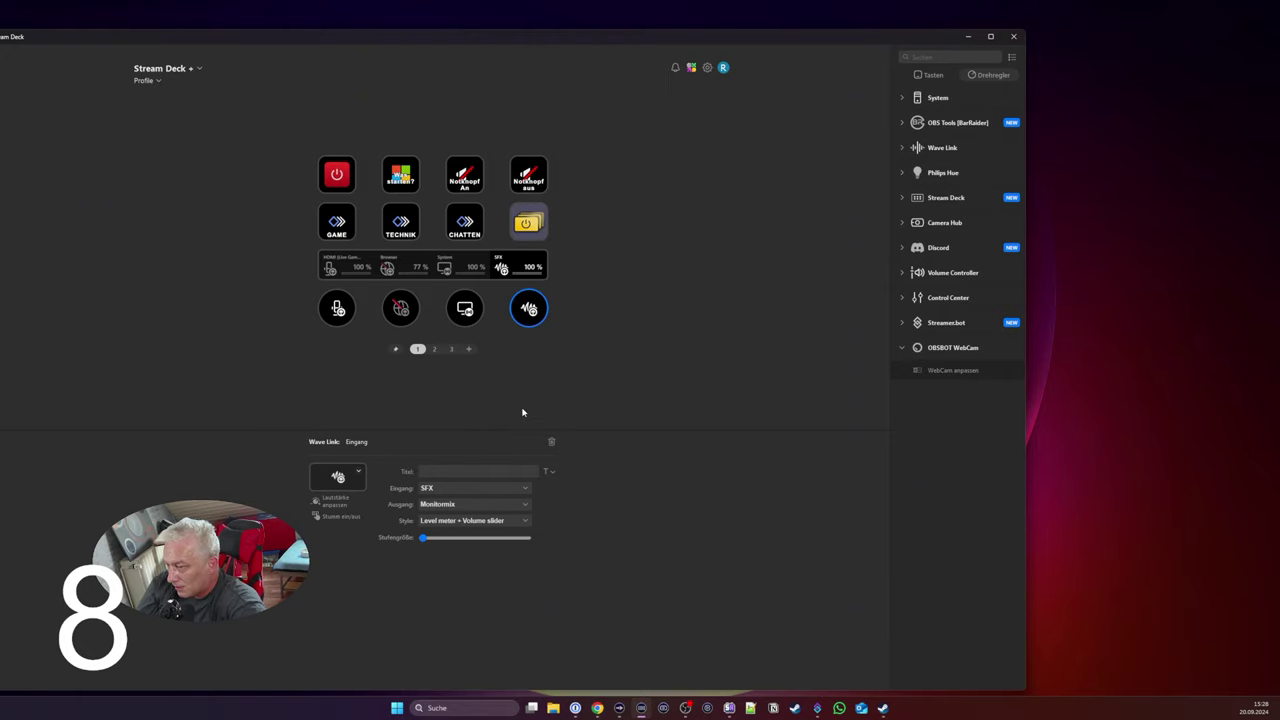
# Step: Switch back to the Stream Deck XL and display its Technik-Live profile
pyautogui.click(146, 82)
pyautogui.click(162, 70)
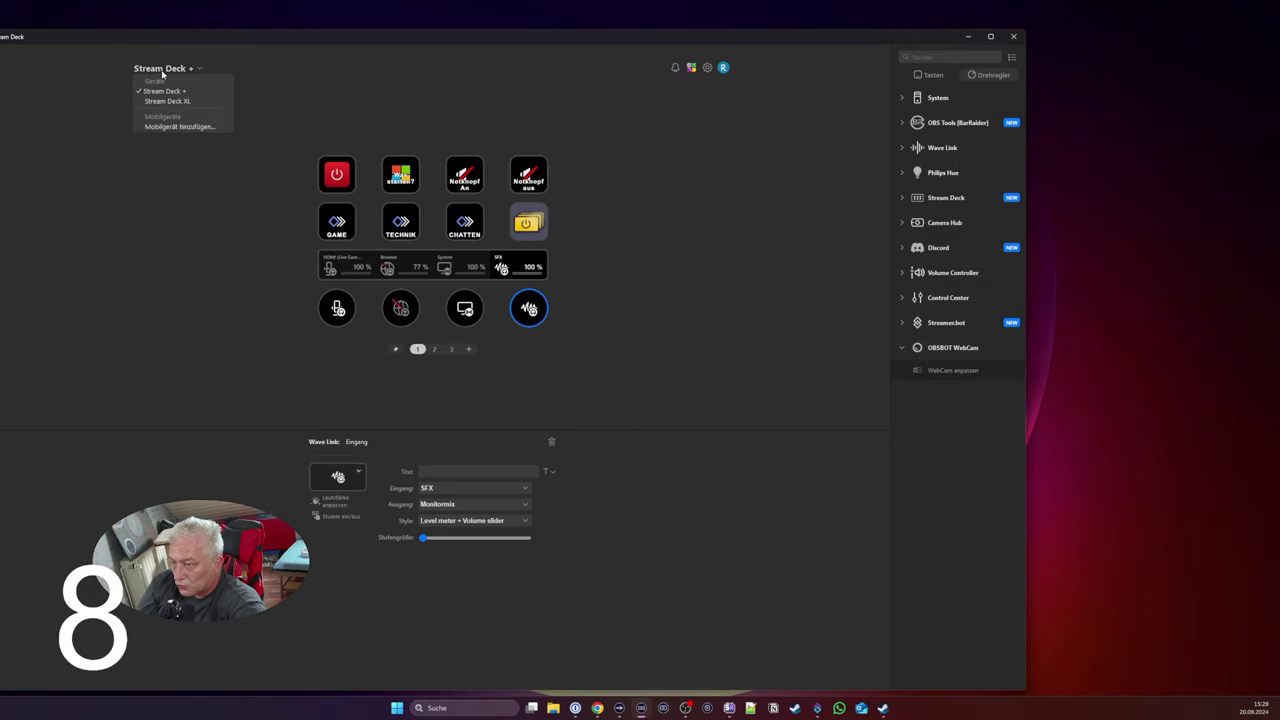
pyautogui.click(165, 101)
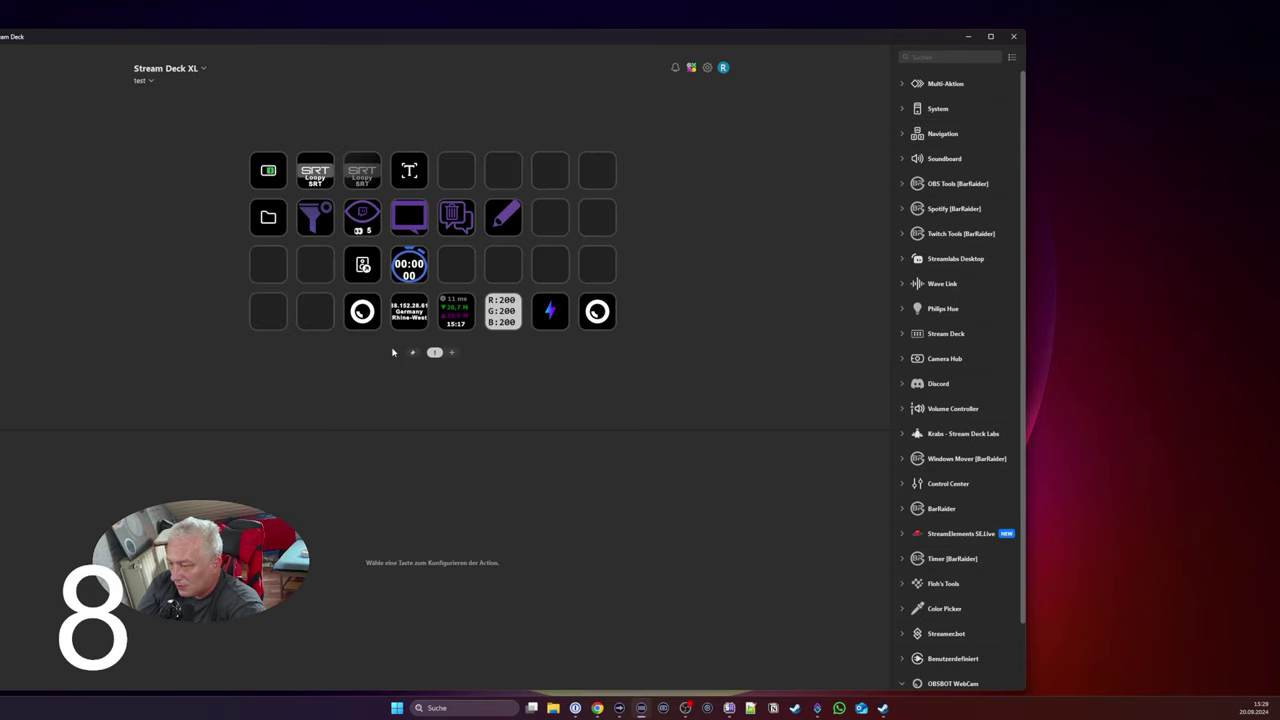
pyautogui.click(146, 81)
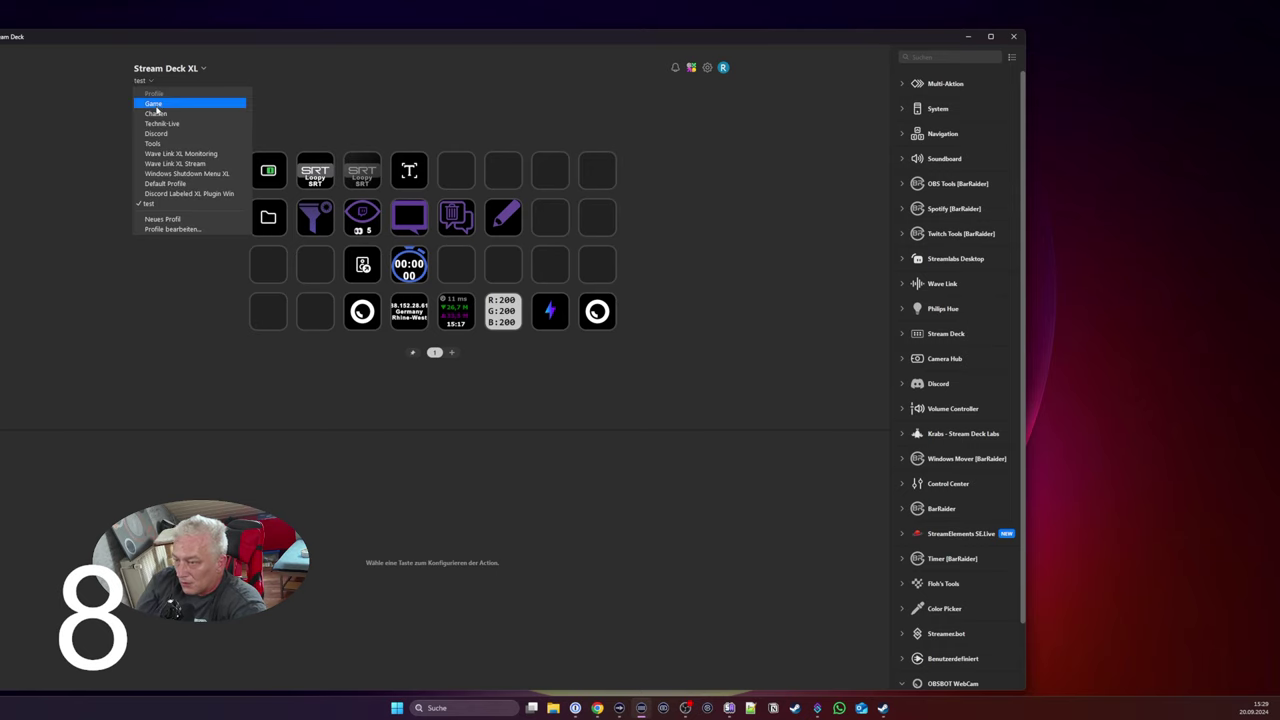
pyautogui.click(159, 124)
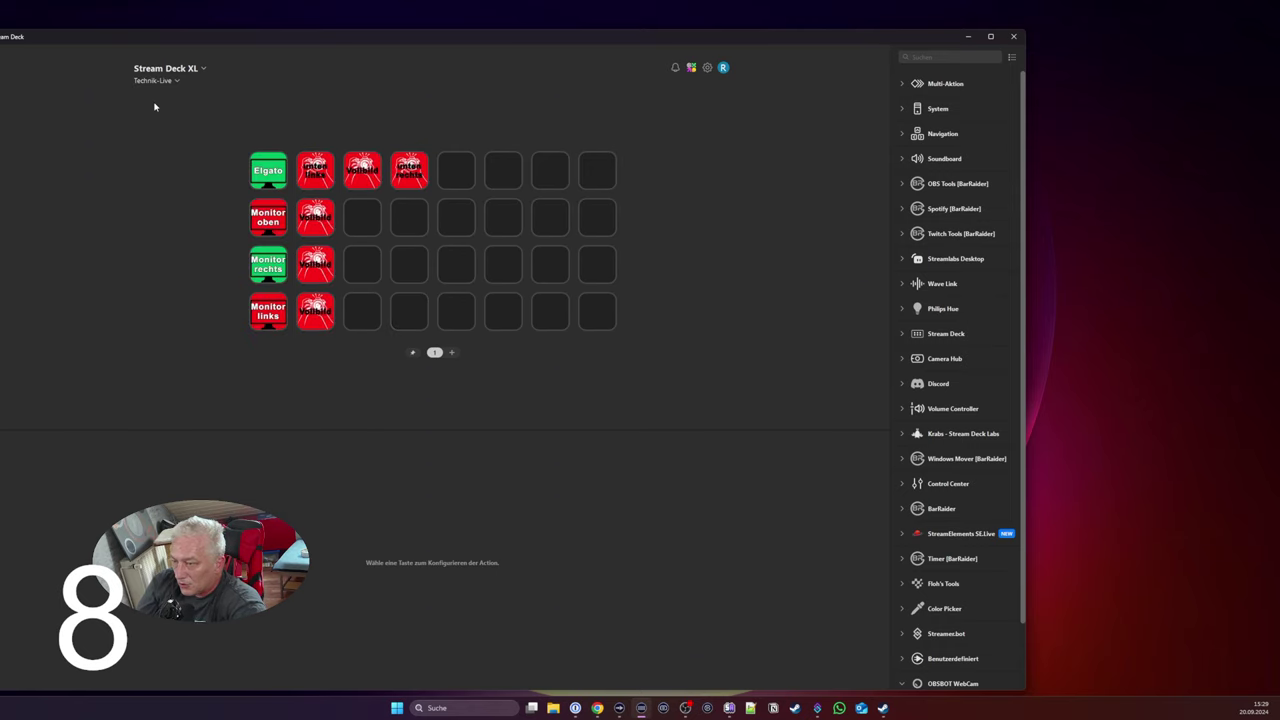
# Step: Show page 3 of the Game profile and inspect the Soundboard settings of the third row's last key
pyautogui.click(149, 81)
pyautogui.click(155, 104)
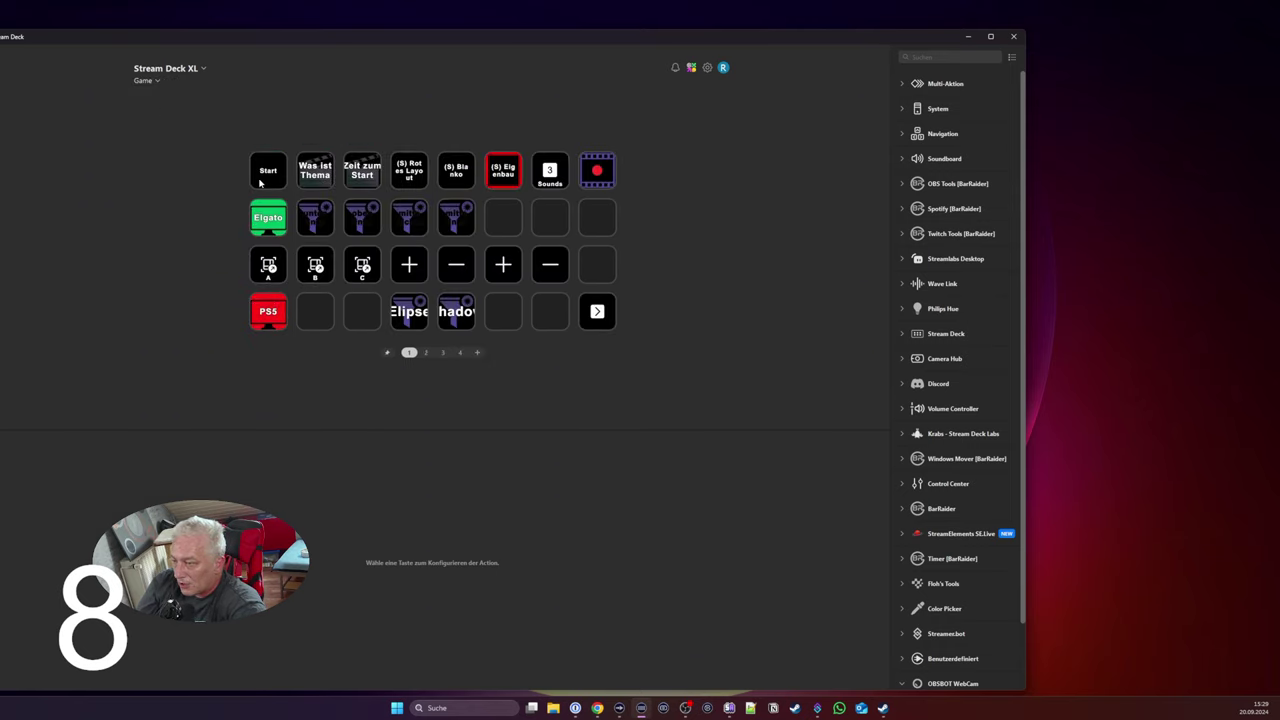
pyautogui.click(443, 352)
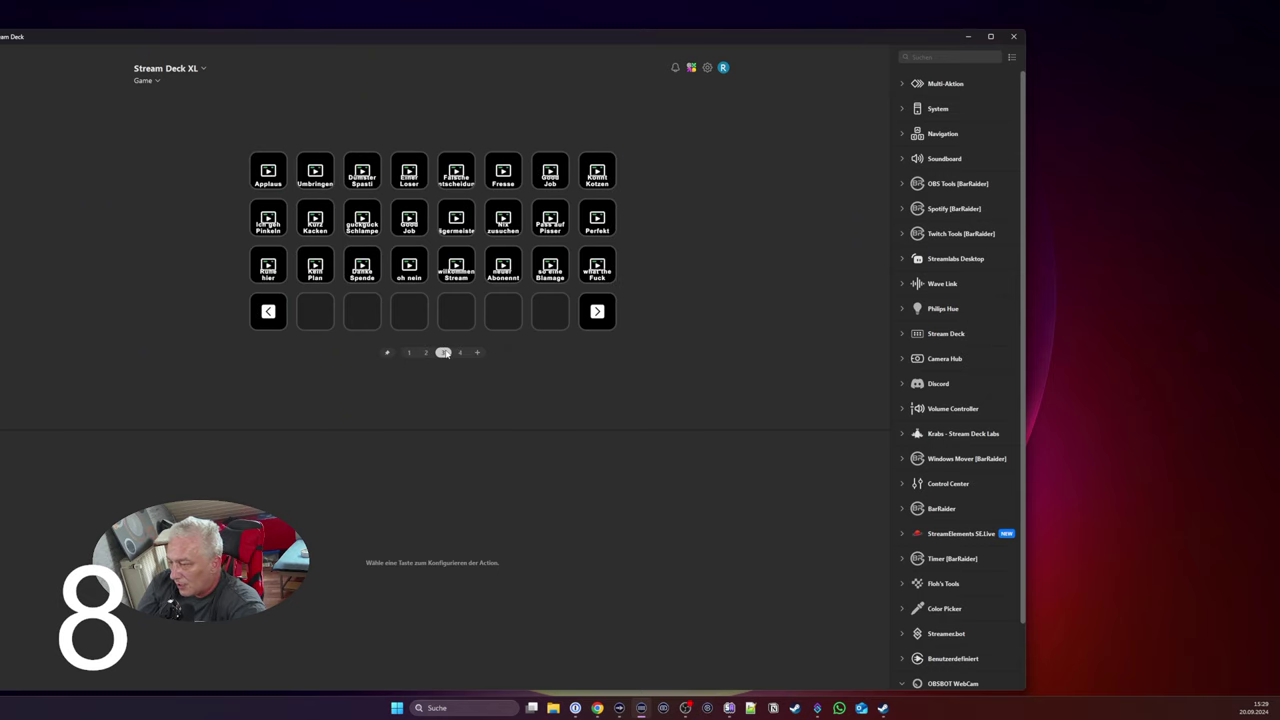
pyautogui.click(596, 270)
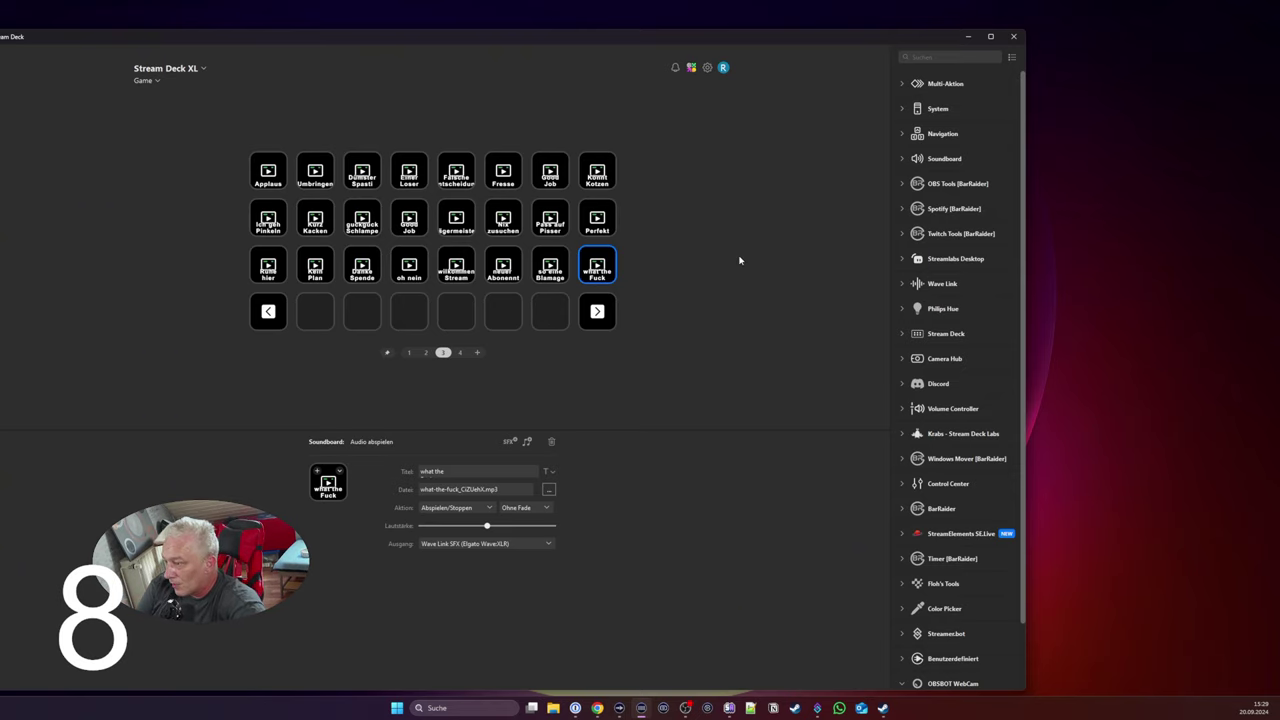
pyautogui.click(724, 306)
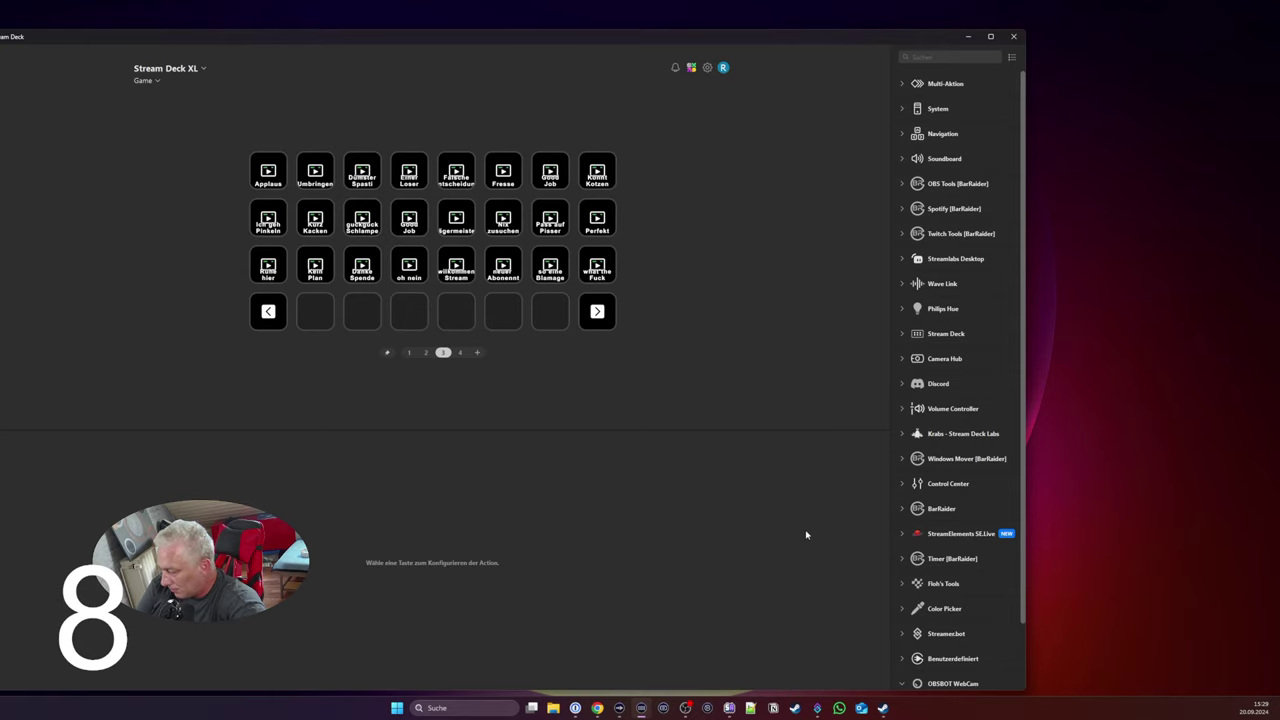
pyautogui.moveTo(1024, 490); pyautogui.dragTo(1025, 560)
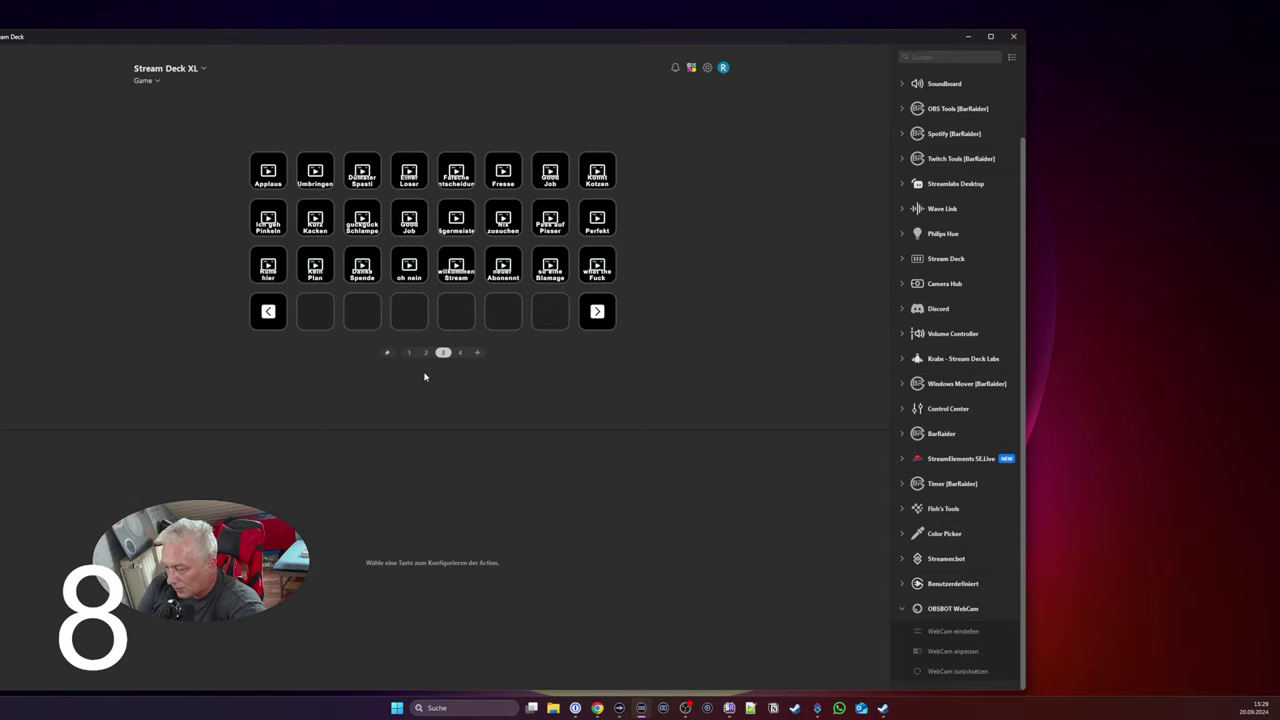
# Step: Switch to the Stream Deck +, collapse OBSBOT WebCam and expand the Wave Link actions available for dials
pyautogui.click(172, 69)
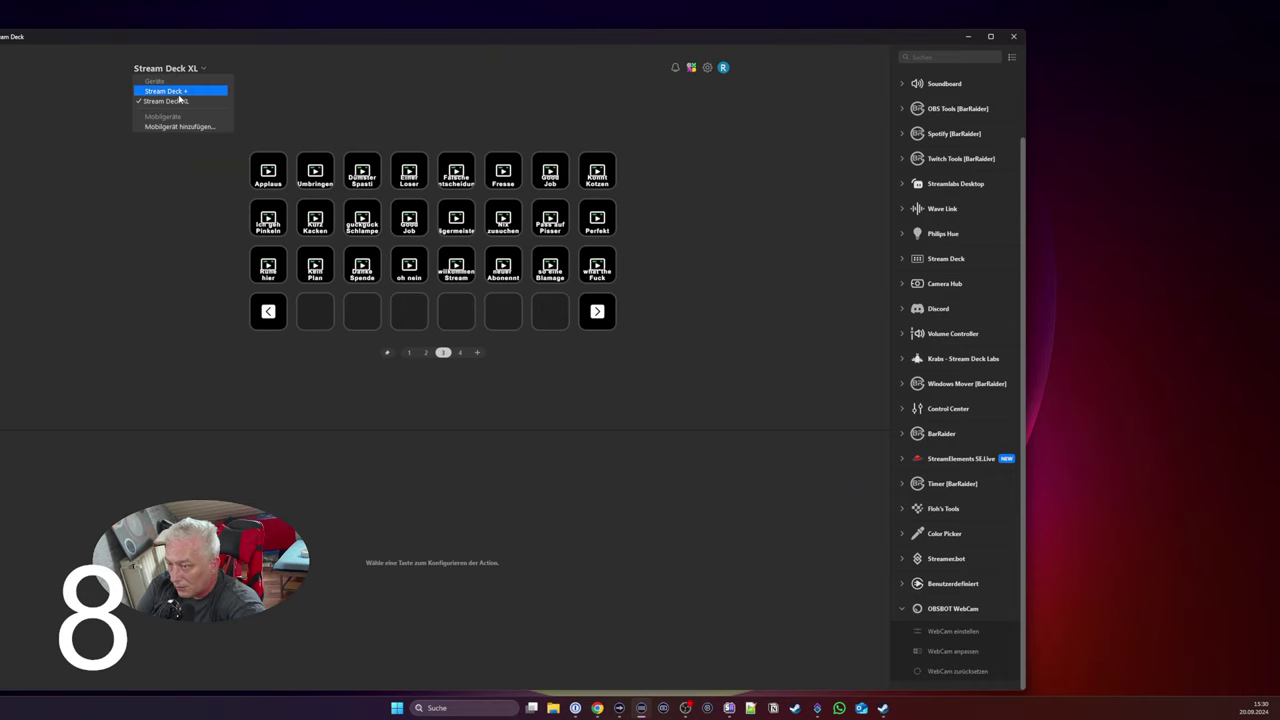
pyautogui.click(166, 91)
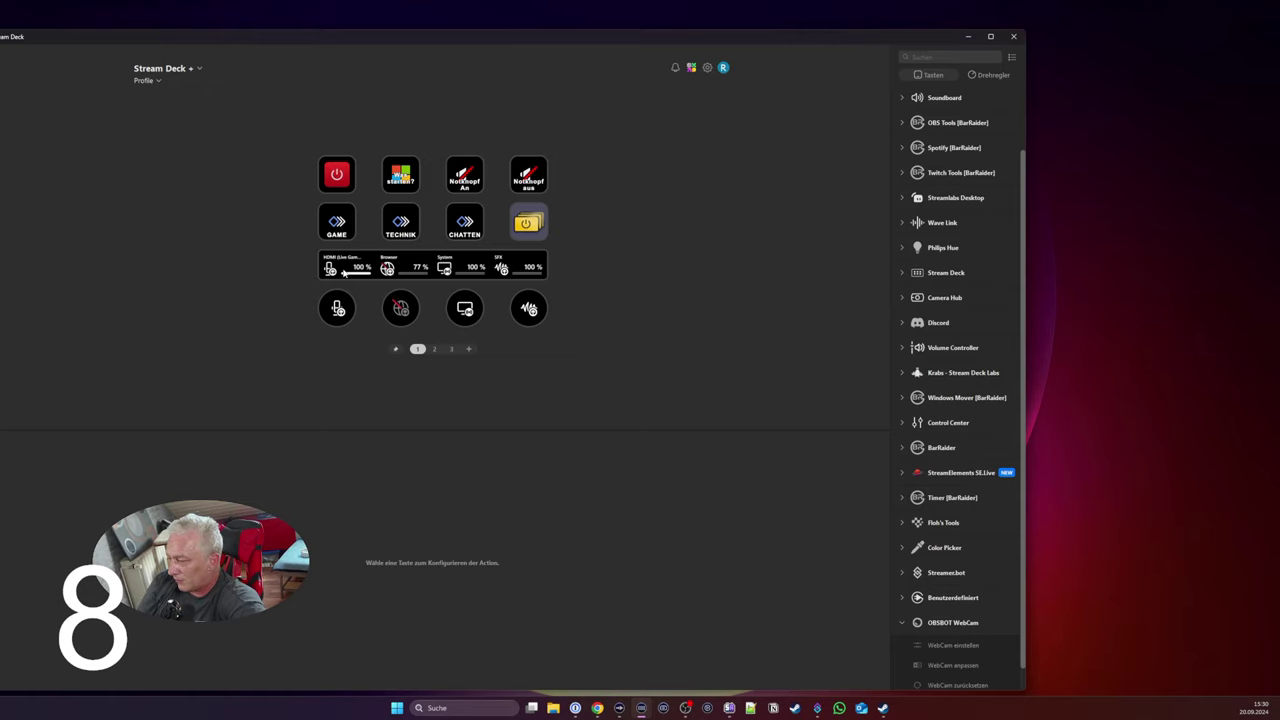
pyautogui.click(903, 622)
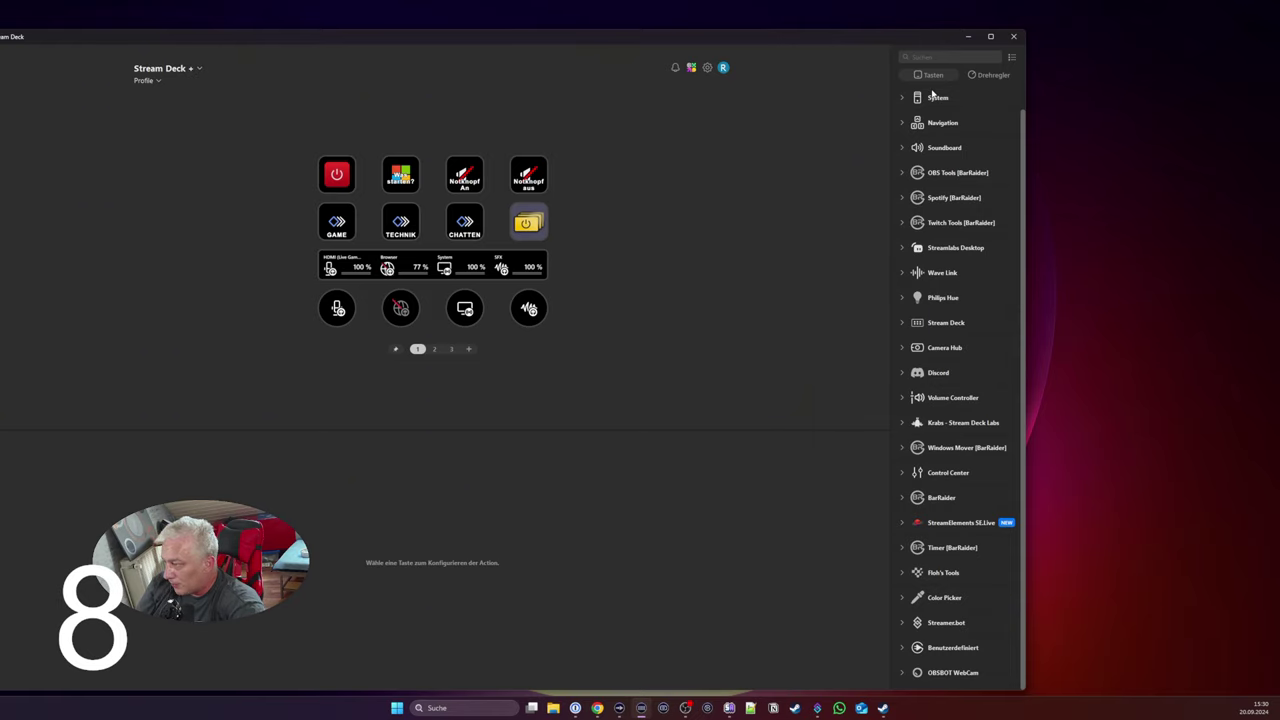
pyautogui.click(982, 77)
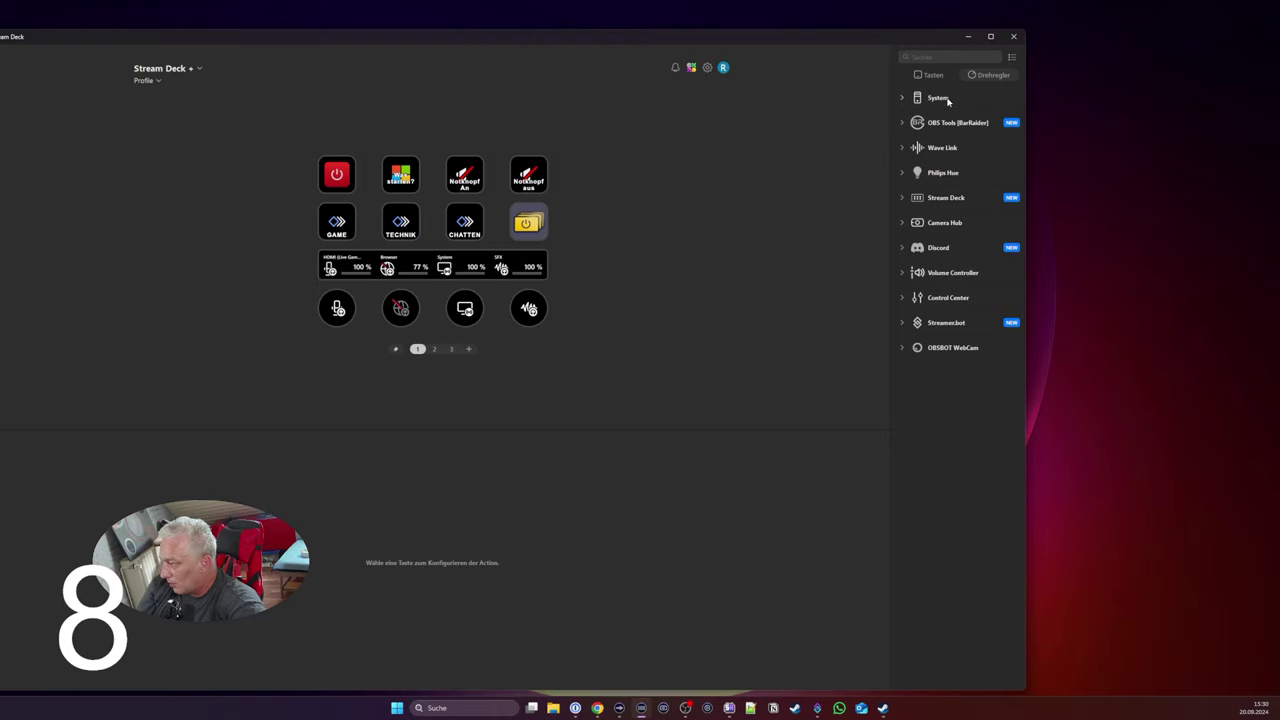
pyautogui.click(932, 147)
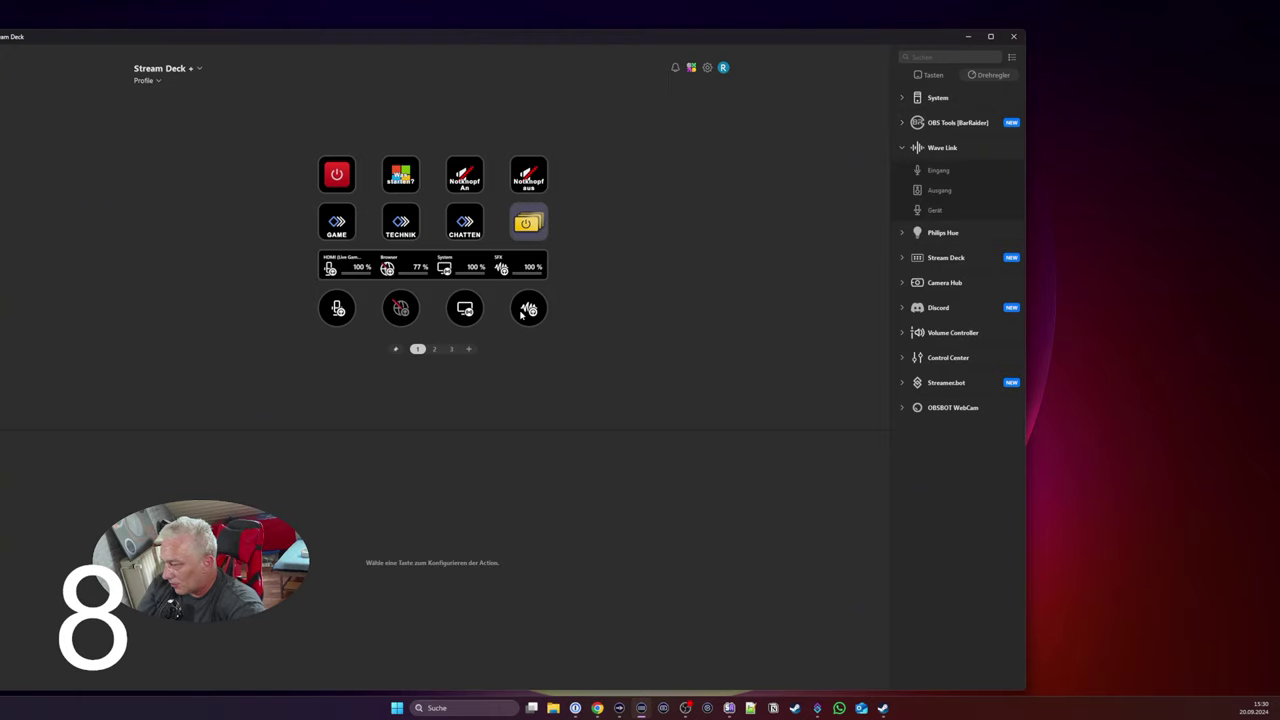
# Step: On page 3, assign Wave Link's Eingang to the first dial and Ausgang to the second dial
pyautogui.click(435, 349)
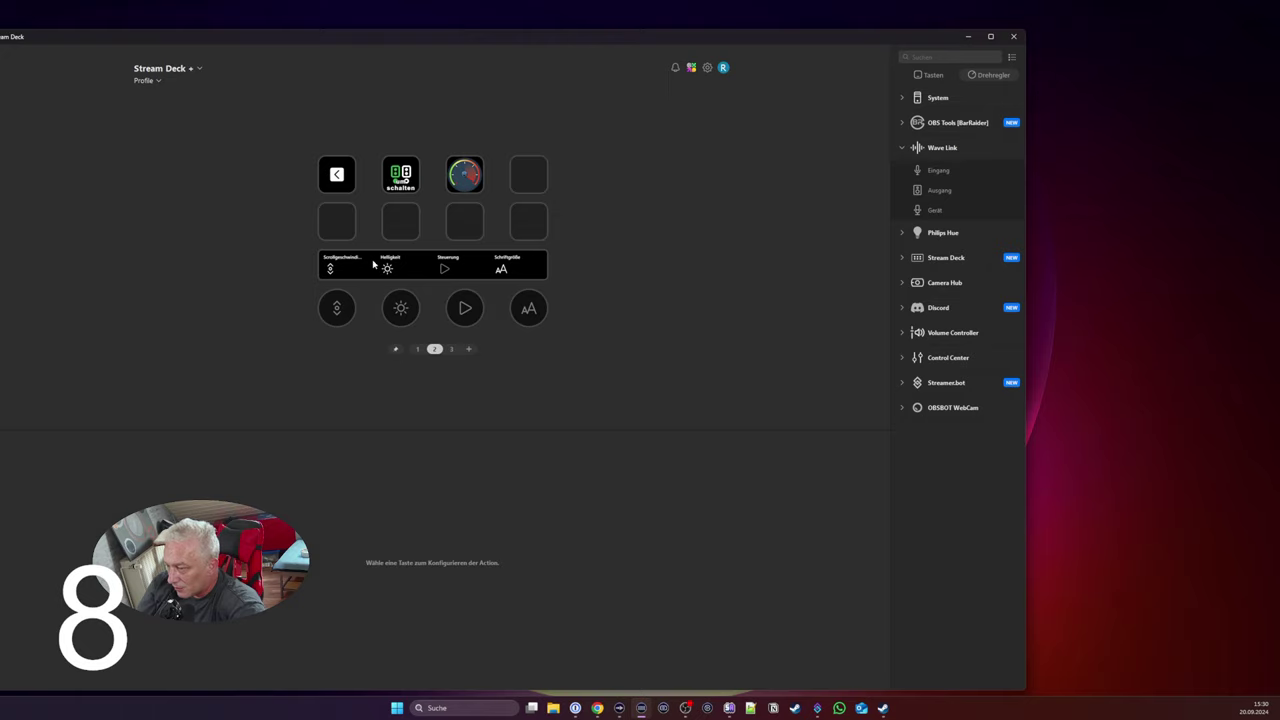
pyautogui.click(451, 349)
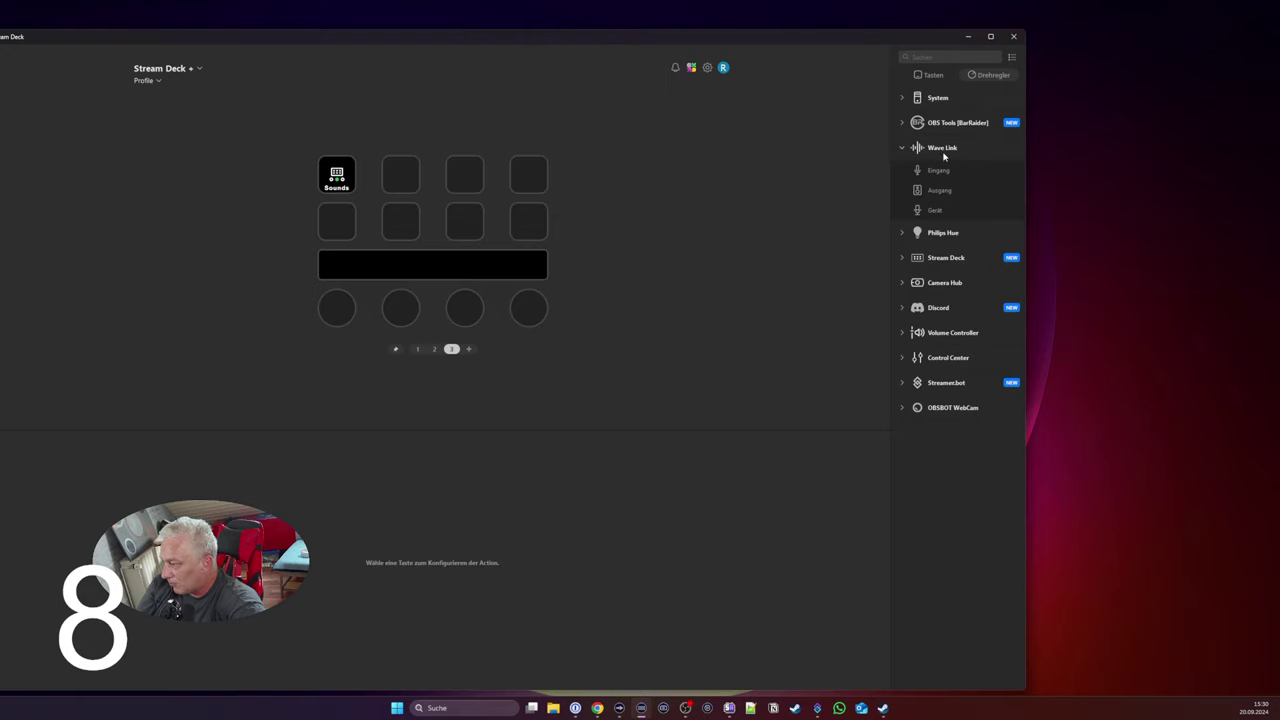
pyautogui.moveTo(938, 172); pyautogui.dragTo(353, 321)
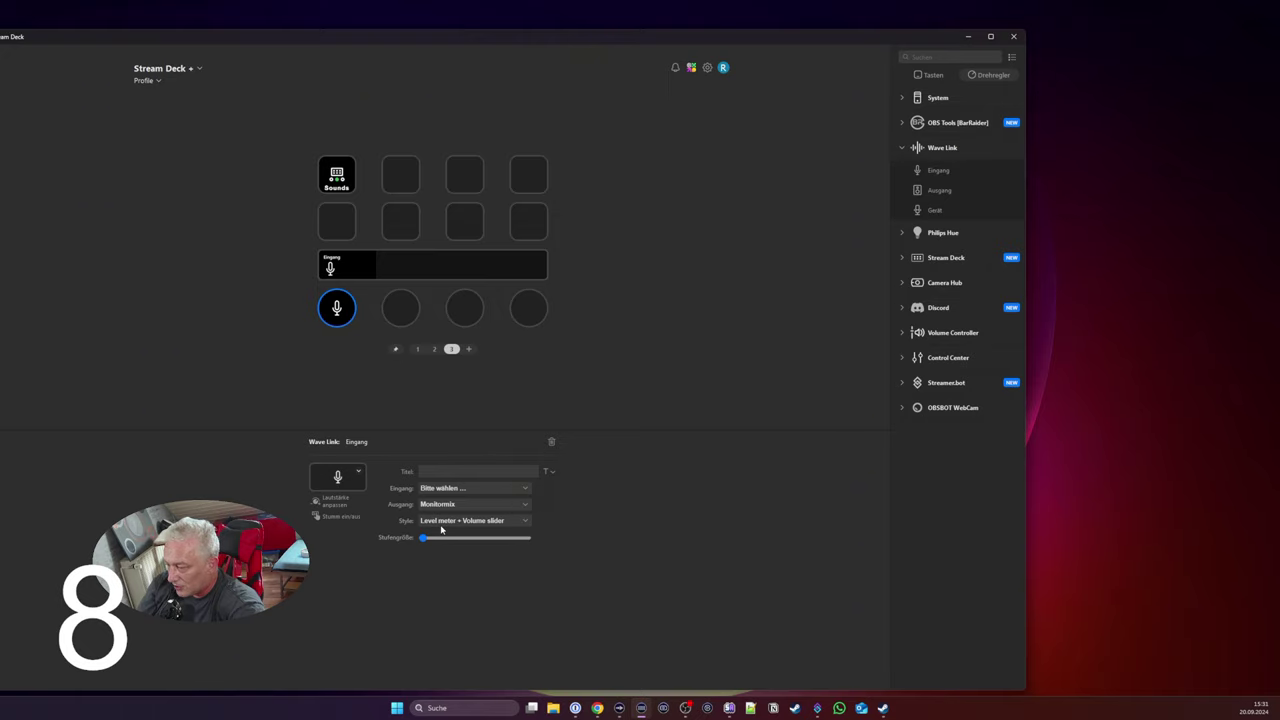
pyautogui.moveTo(423, 538)
pyautogui.mouseDown()
pyautogui.moveTo(446, 540)
pyautogui.moveTo(420, 540)
pyautogui.mouseUp()
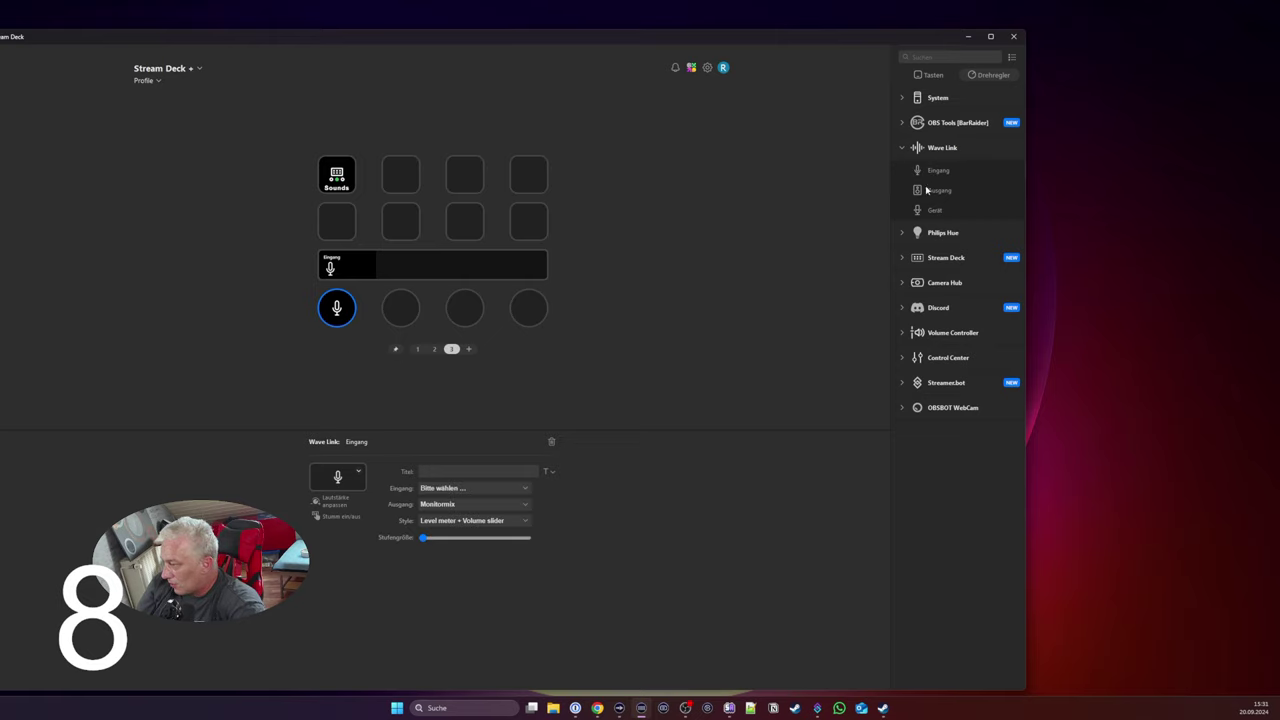
pyautogui.moveTo(937, 190); pyautogui.dragTo(401, 307)
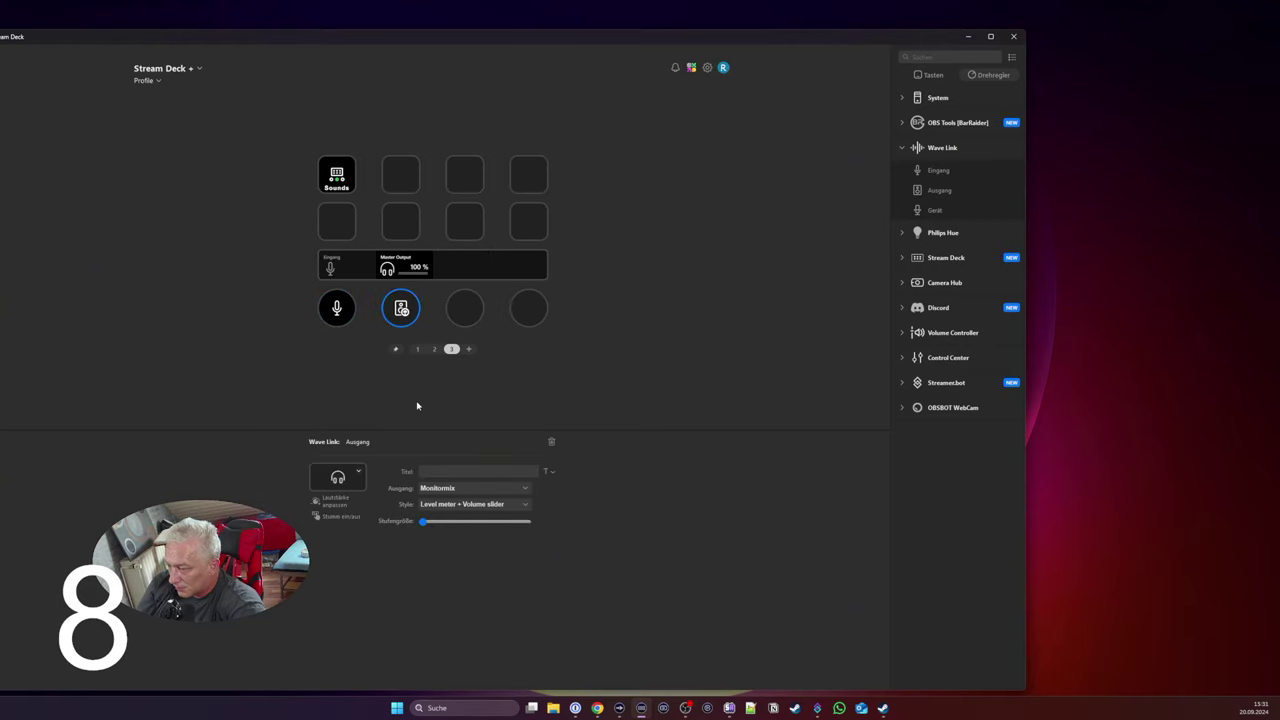
# Step: Review the output mix options of the Wave Link Ausgang dial without changing the selection
pyautogui.click(457, 489)
pyautogui.click(457, 489)
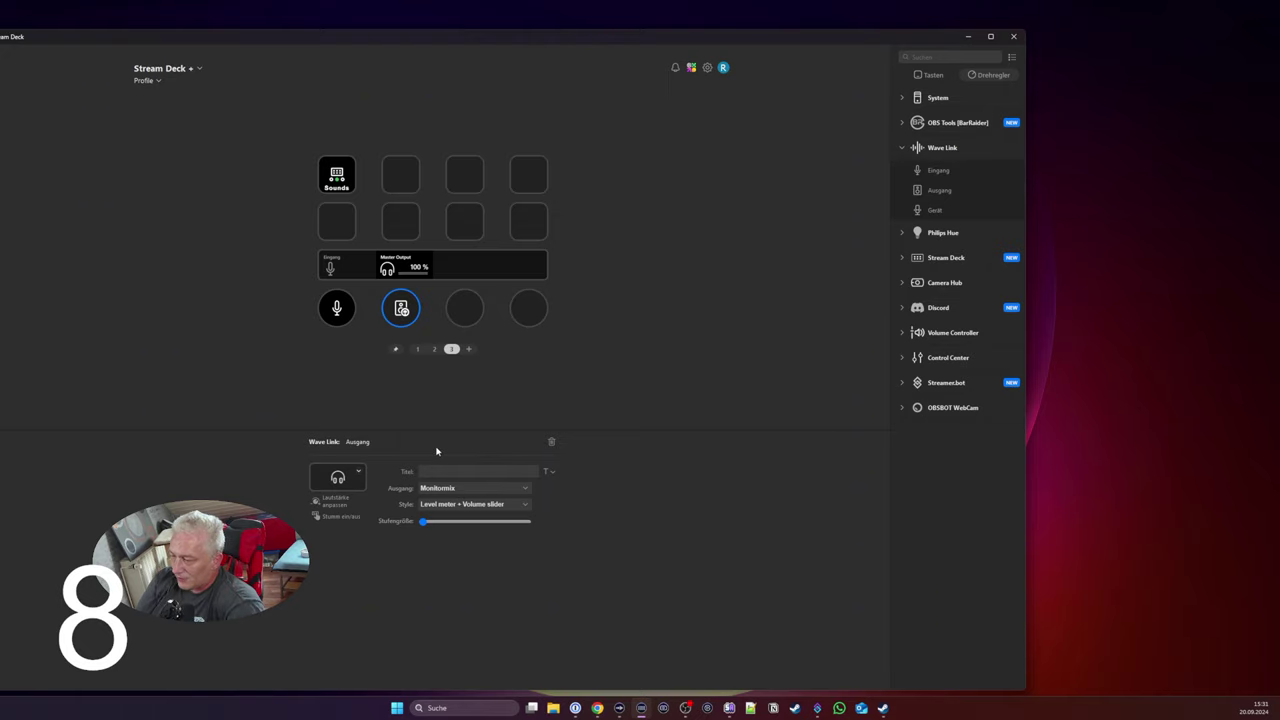
pyautogui.click(438, 492)
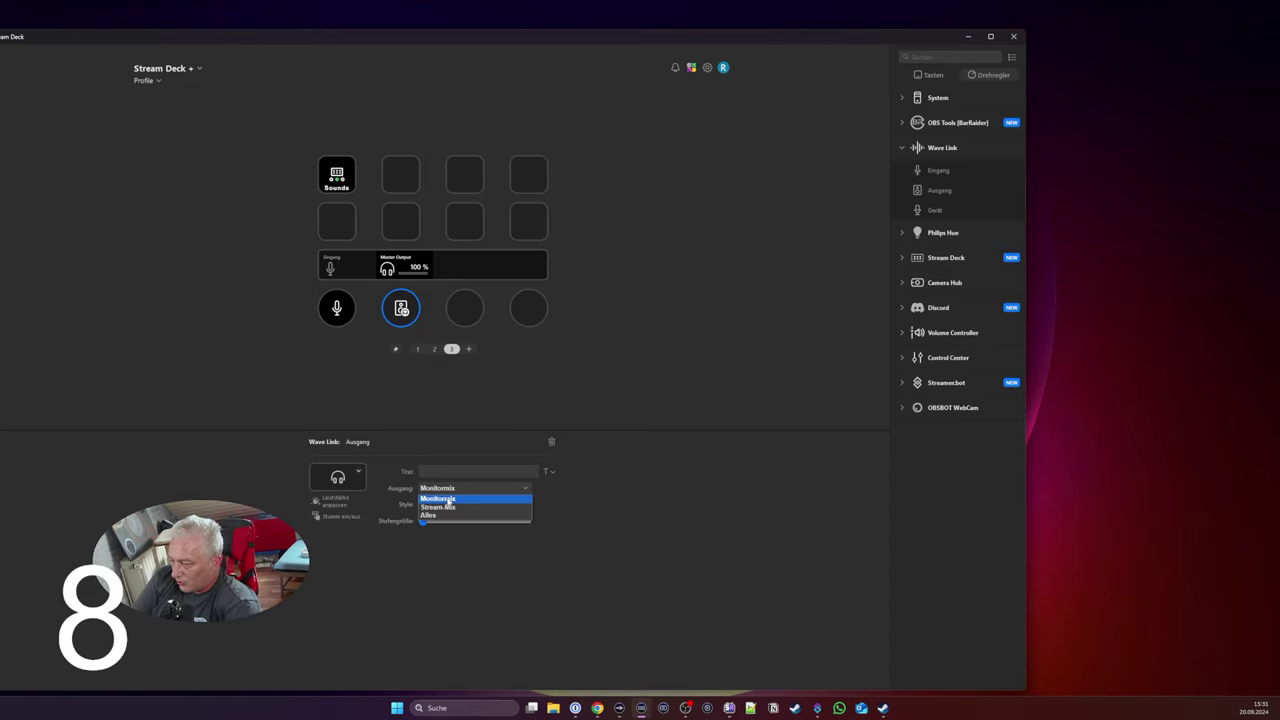
pyautogui.click(698, 381)
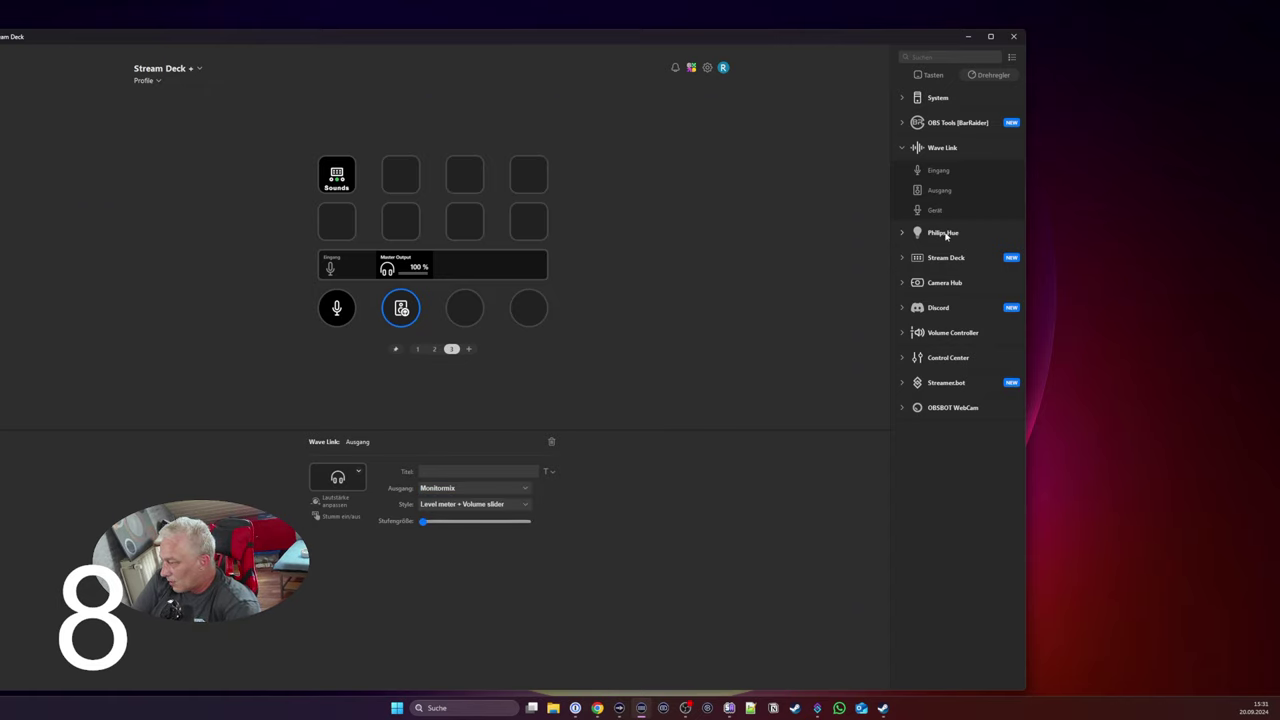
# Step: Expand Discord and Control Center, and assign Helligkeit anpassen to the third dial for Licht rechts with a 20 % step size
pyautogui.click(902, 308)
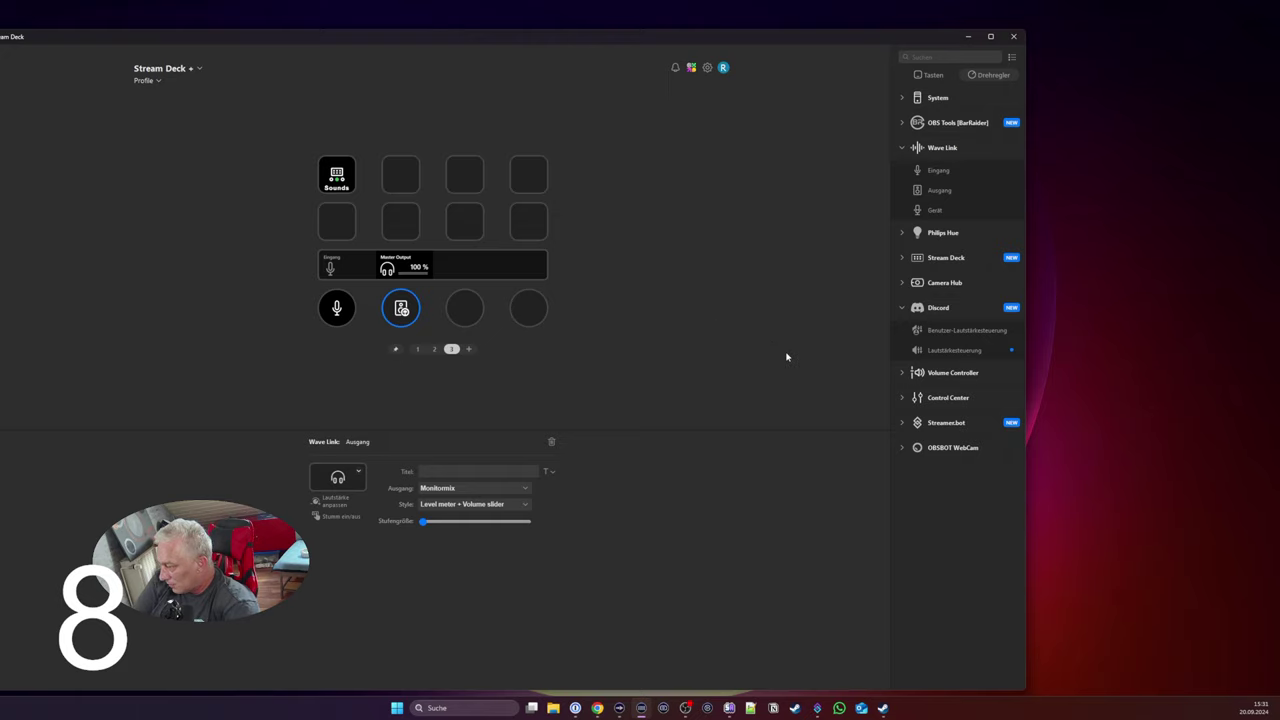
pyautogui.click(902, 397)
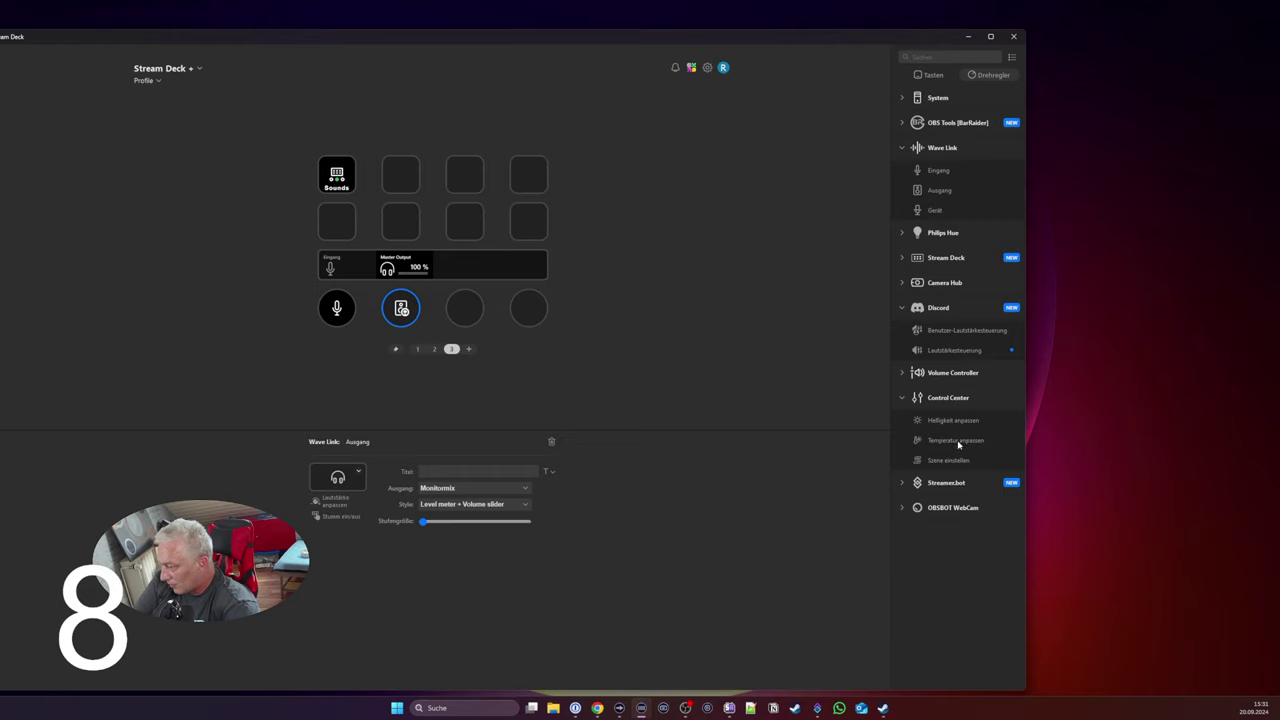
pyautogui.moveTo(940, 421); pyautogui.dragTo(463, 315)
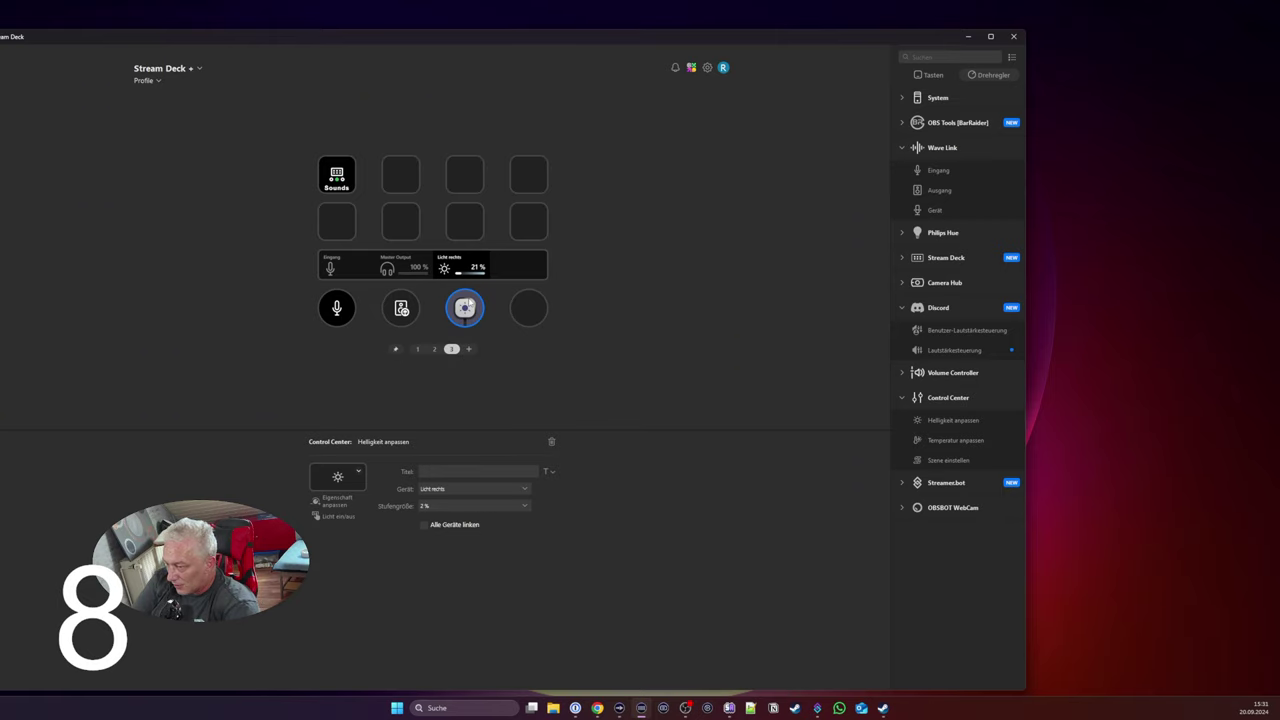
pyautogui.click(479, 488)
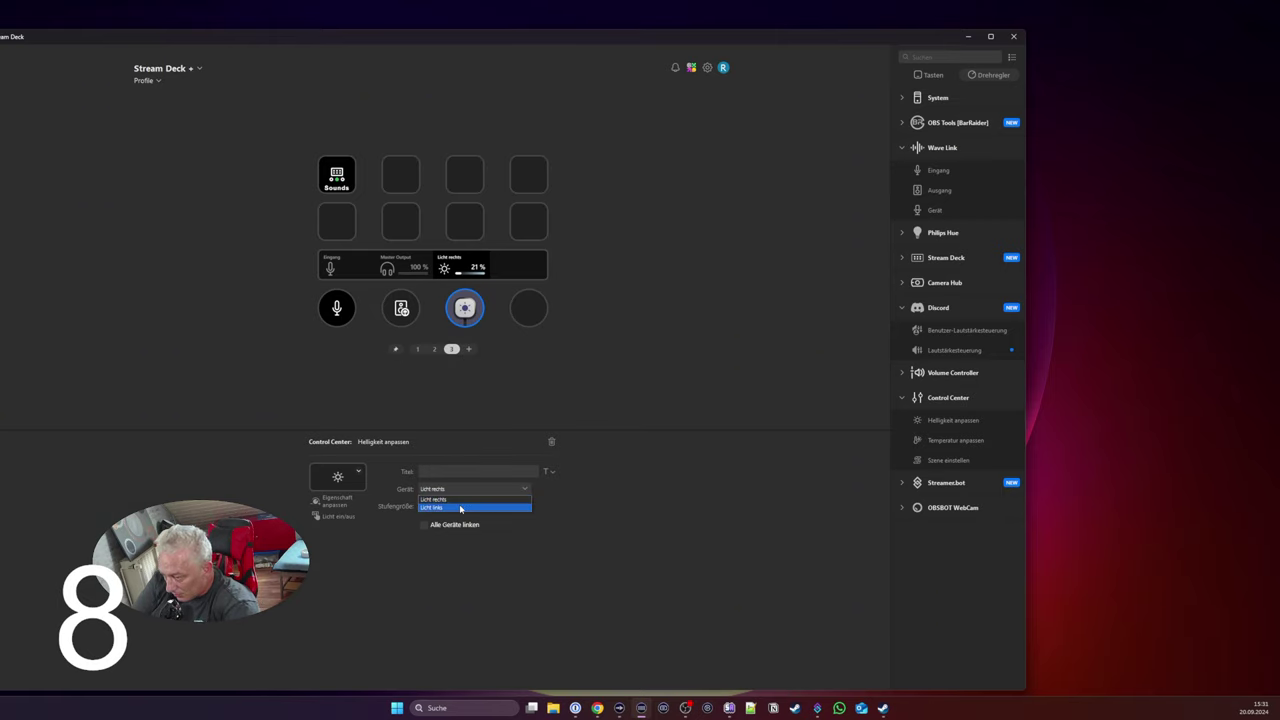
pyautogui.click(461, 498)
pyautogui.click(487, 506)
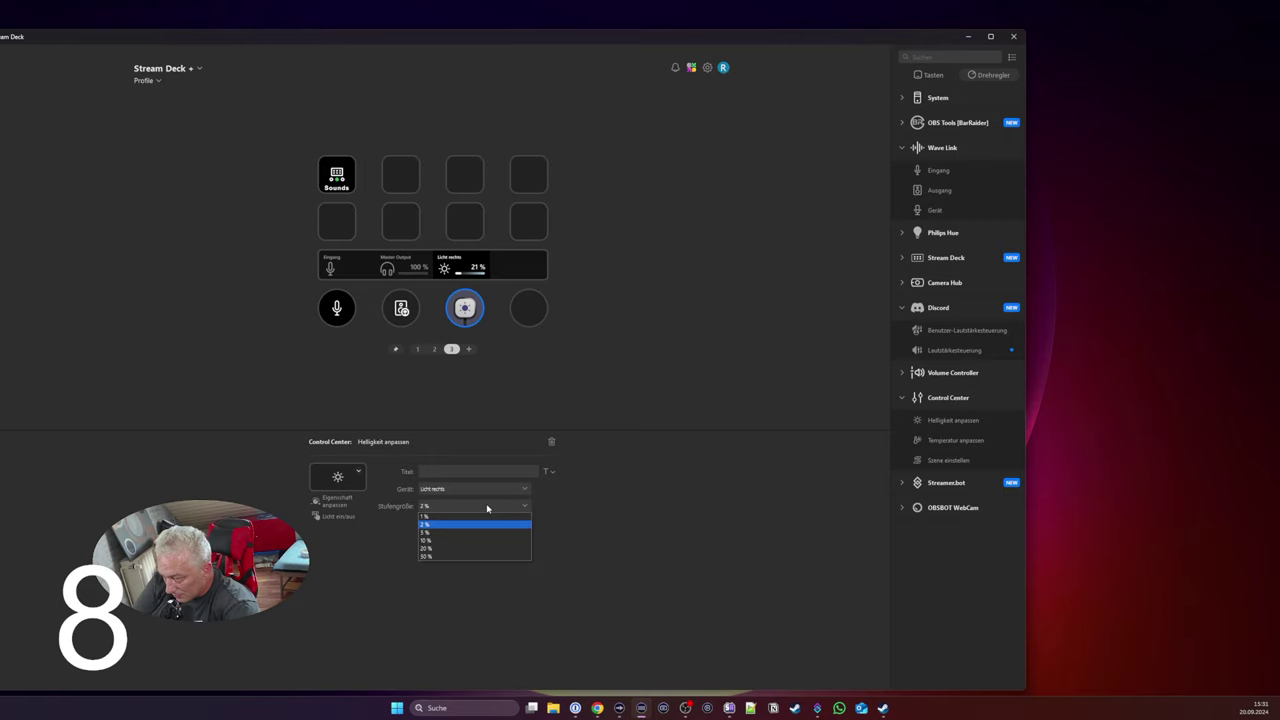
pyautogui.click(439, 551)
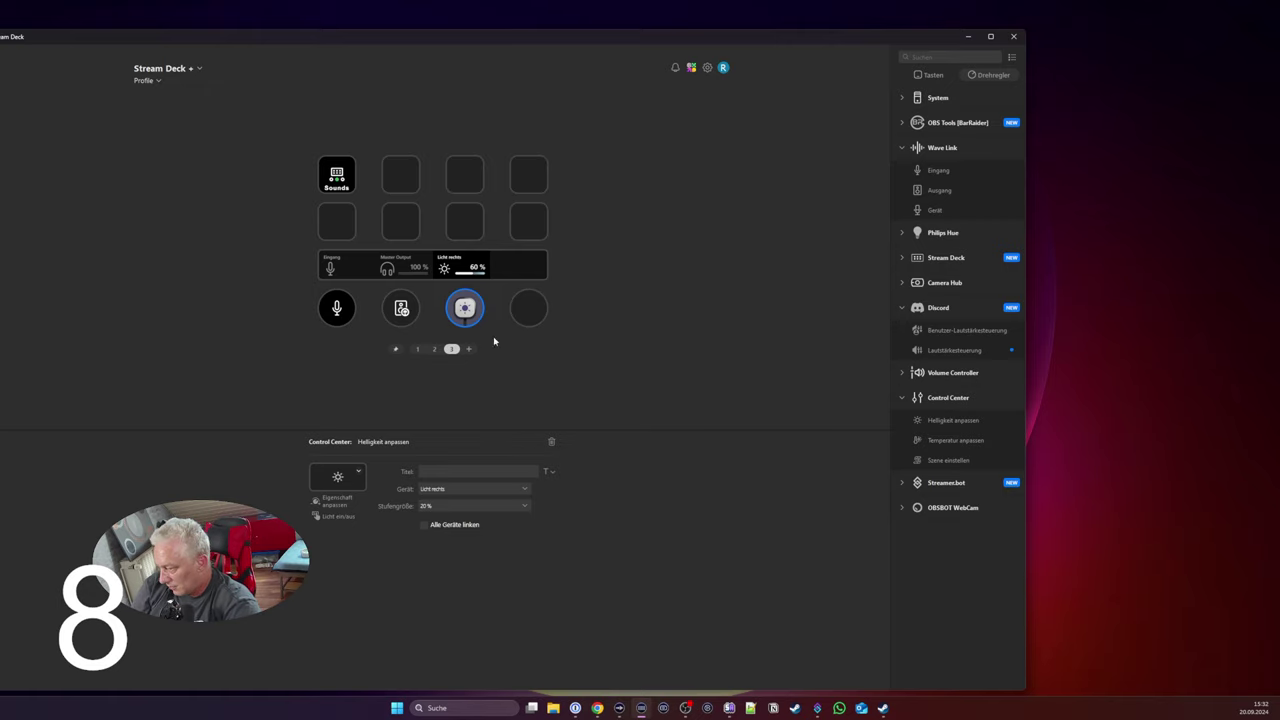
# Step: Delete the Control Center brightness, Wave Link Ausgang and Wave Link Eingang actions from the dials on page 3
pyautogui.rightClick(463, 312)
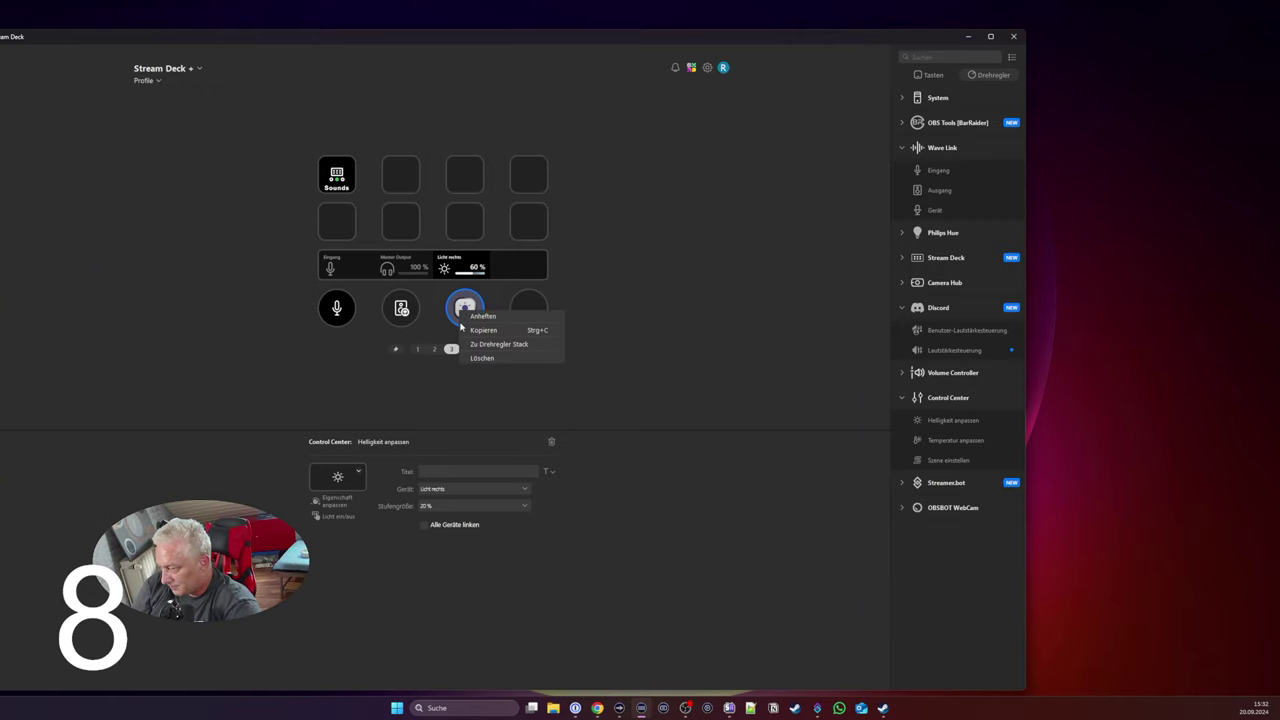
pyautogui.click(481, 363)
pyautogui.click(512, 387)
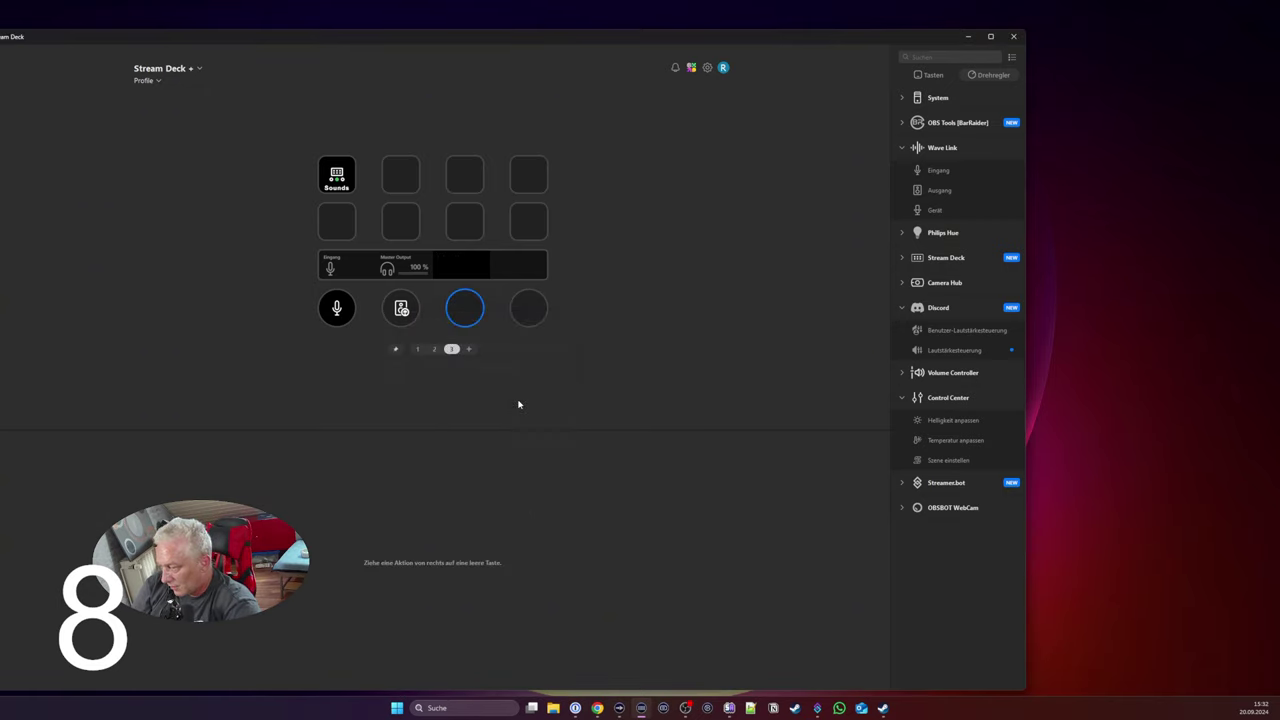
pyautogui.rightClick(401, 308)
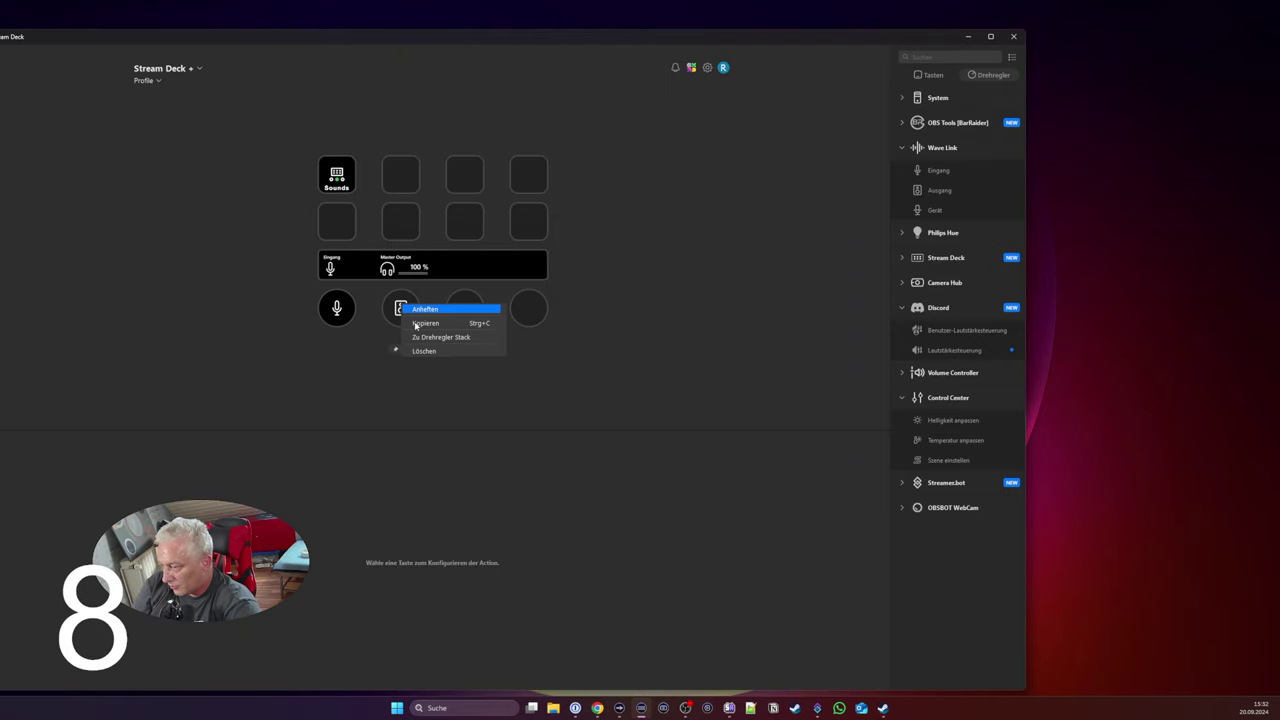
pyautogui.click(425, 356)
pyautogui.click(512, 387)
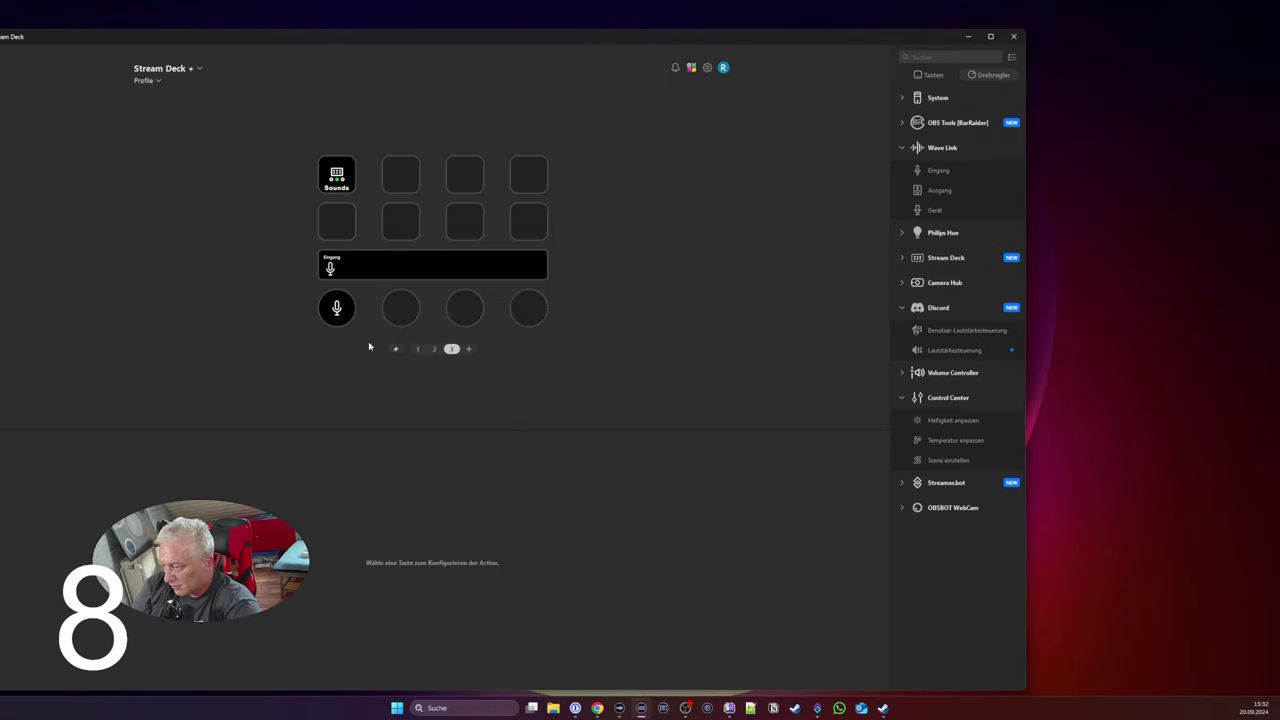
pyautogui.click(336, 308)
pyautogui.rightClick(340, 310)
pyautogui.click(372, 361)
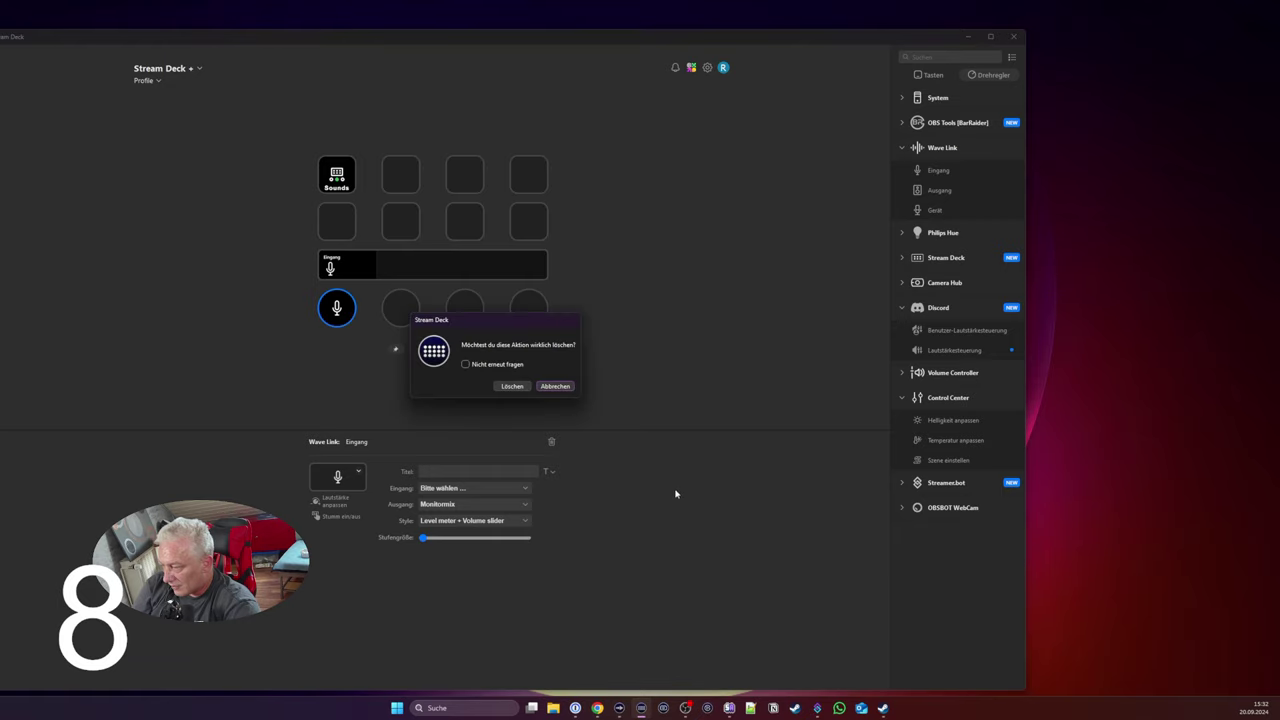
pyautogui.click(515, 388)
pyautogui.click(761, 243)
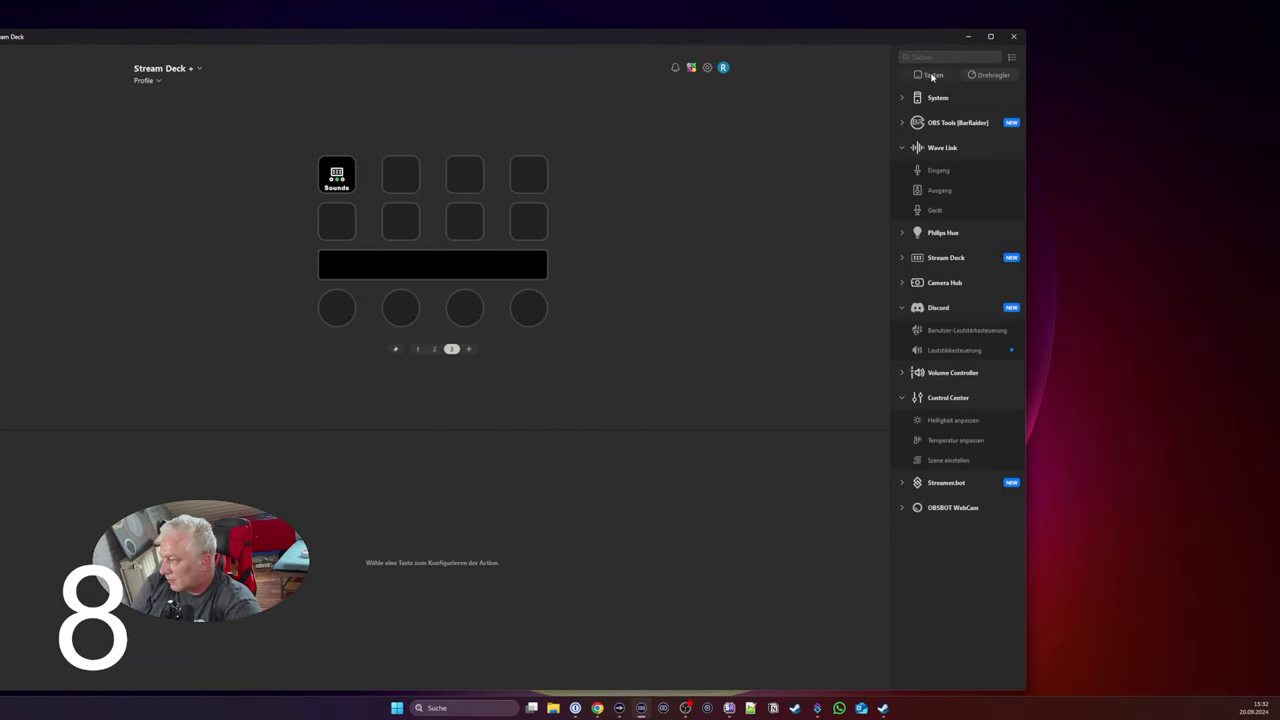
# Step: Switch to the Stream Deck XL and look briefly at the action list's editing mode
pyautogui.click(160, 70)
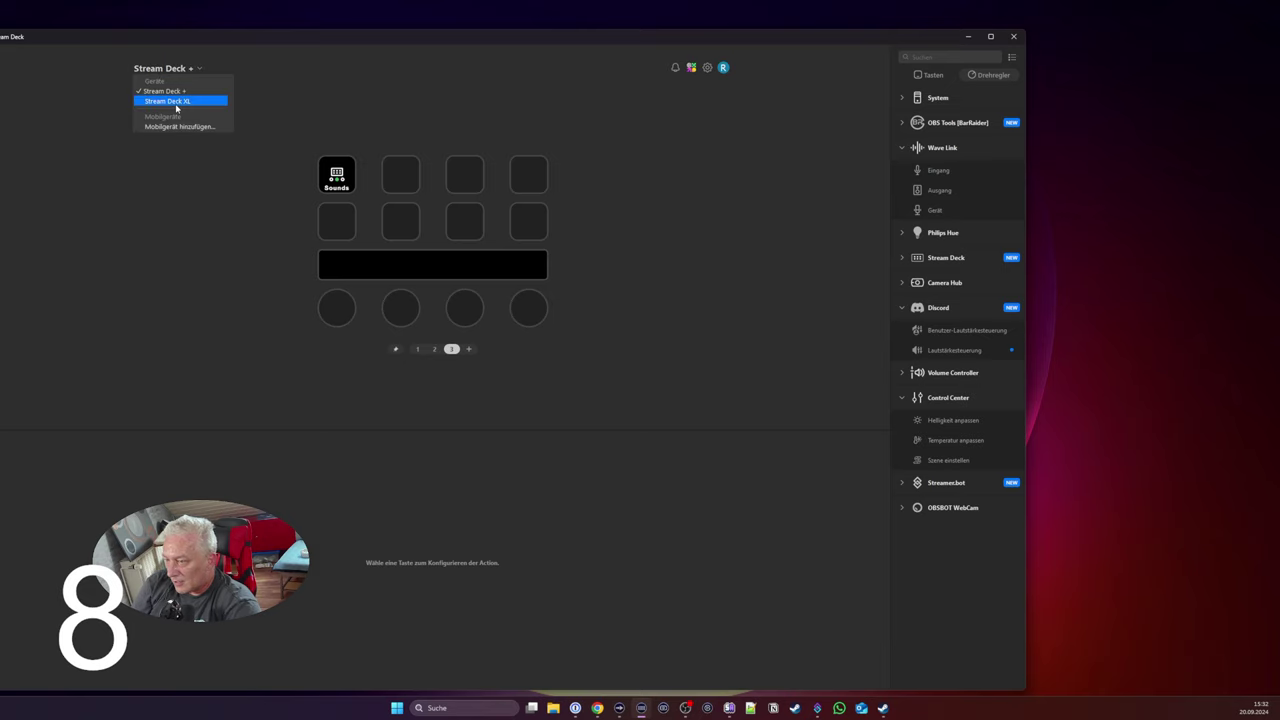
pyautogui.click(168, 101)
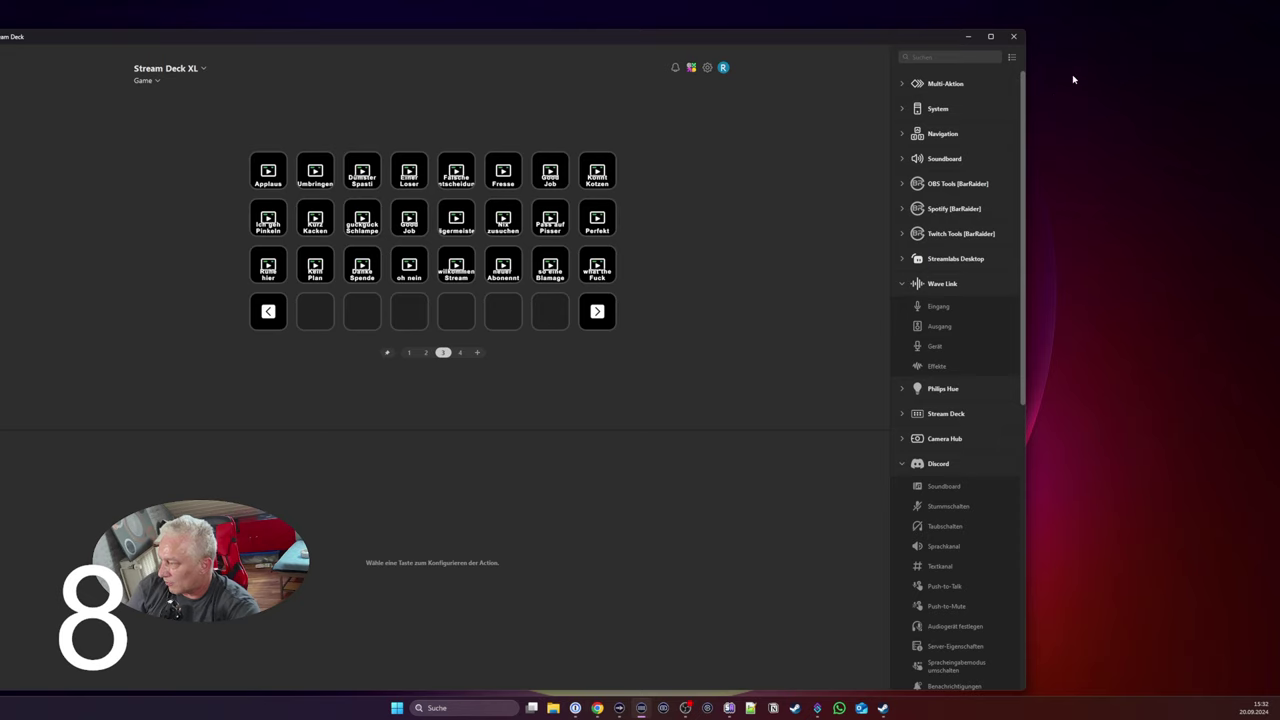
pyautogui.click(1012, 57)
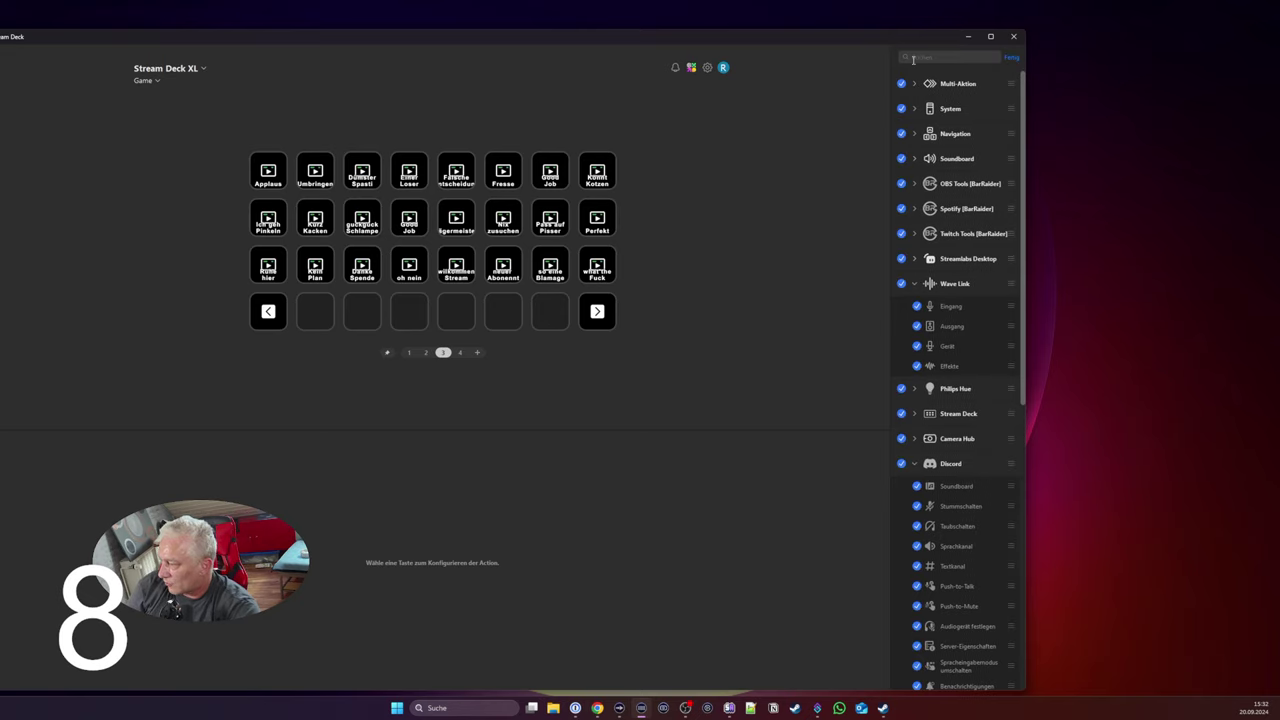
pyautogui.click(1013, 58)
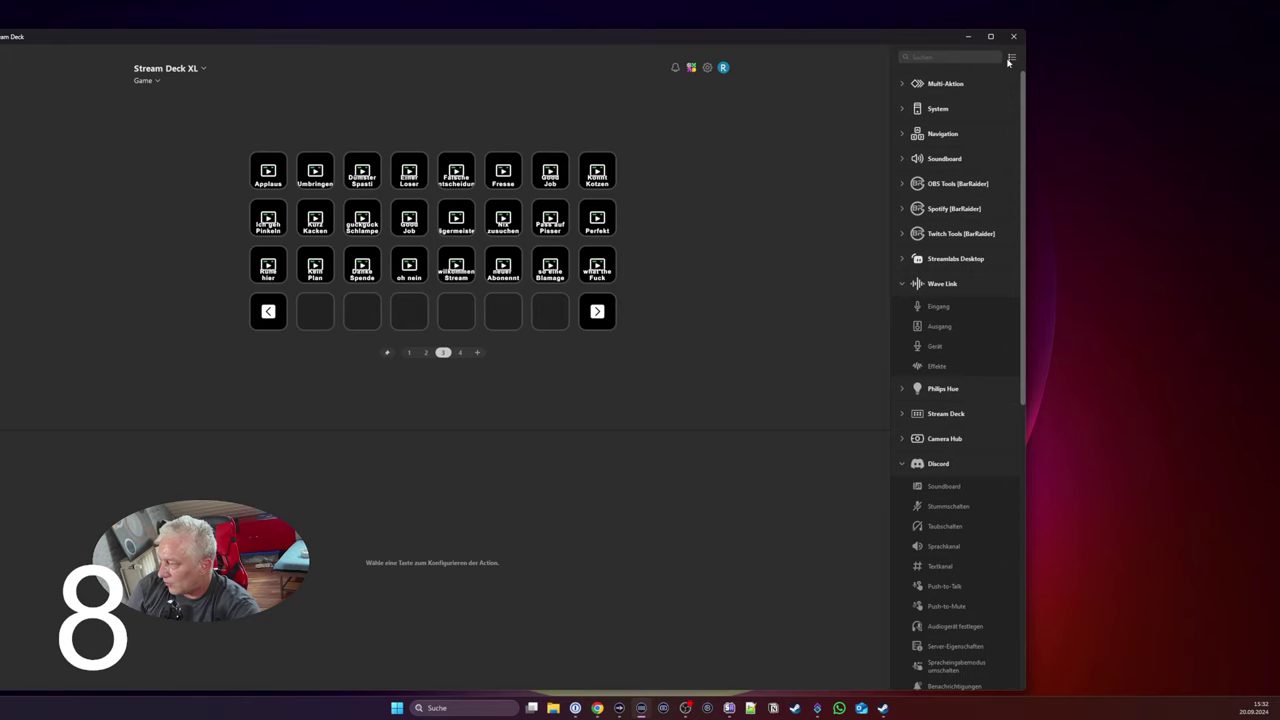
# Step: Move Spotify [BarRaider] above OBS Tools [BarRaider] in the action list and hide OBS Tools [BarRaider]
pyautogui.click(1012, 59)
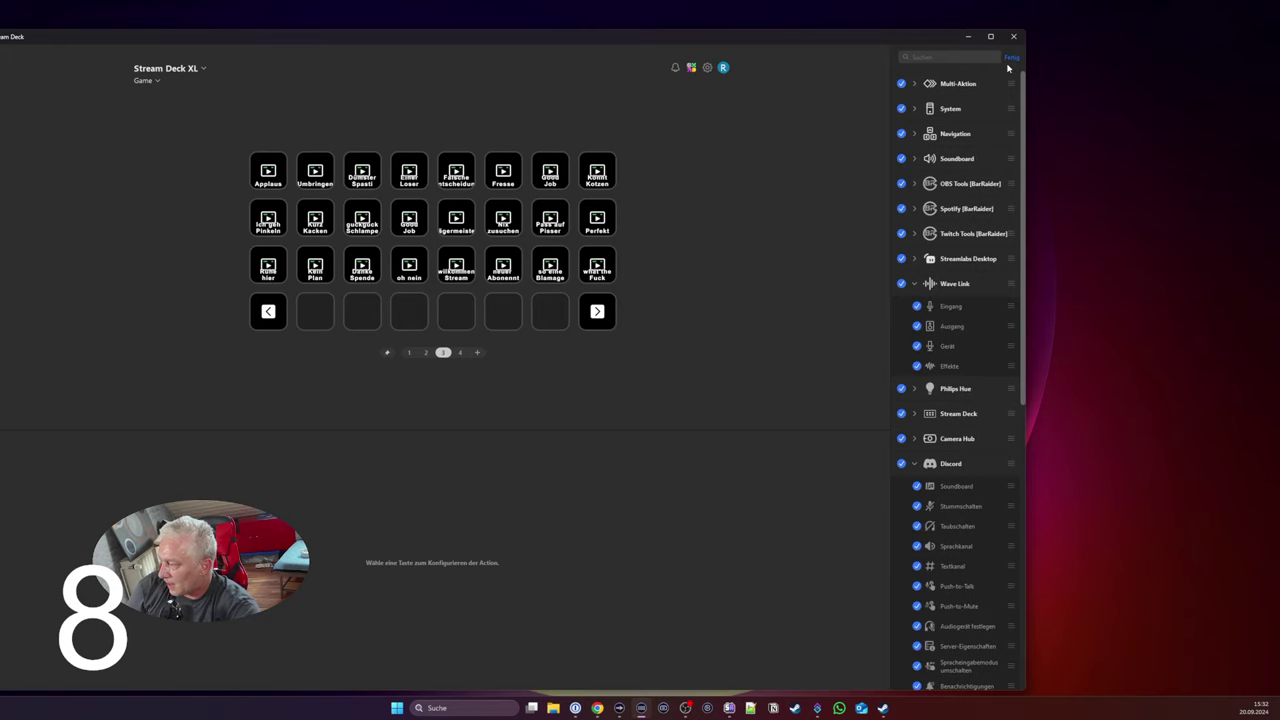
pyautogui.moveTo(1008, 209); pyautogui.dragTo(1007, 184)
pyautogui.click(901, 209)
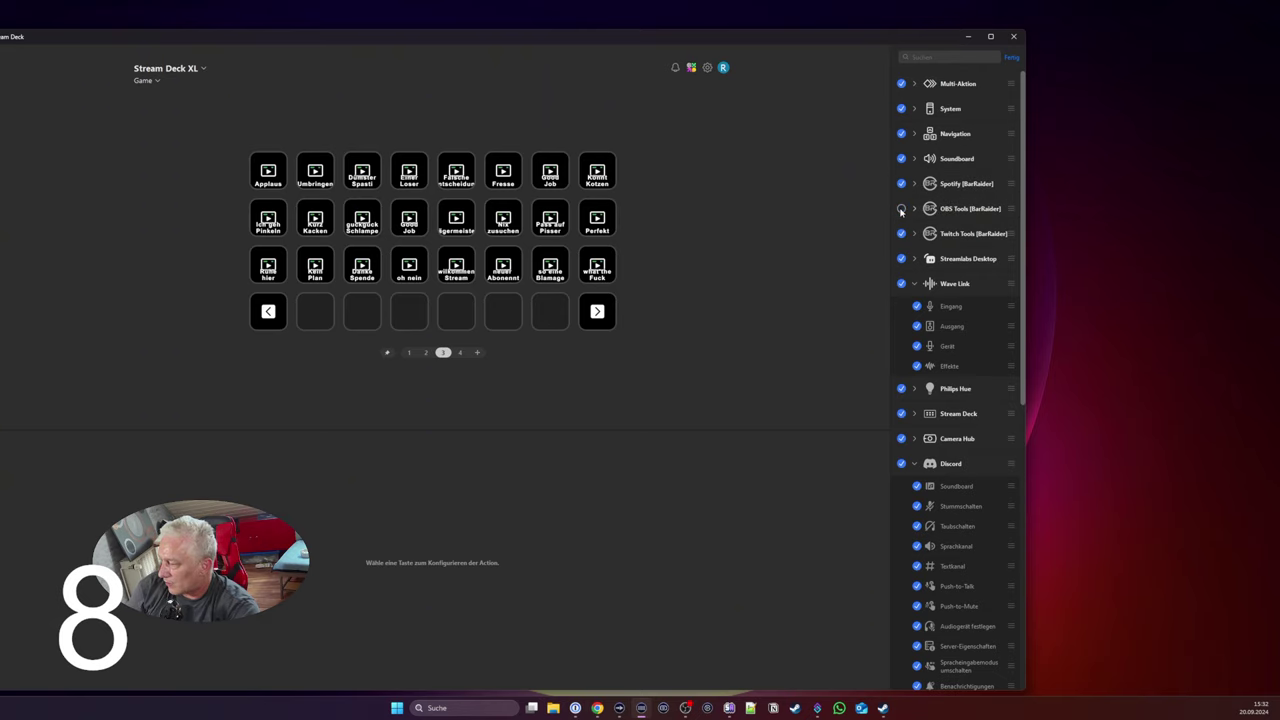
pyautogui.click(1011, 57)
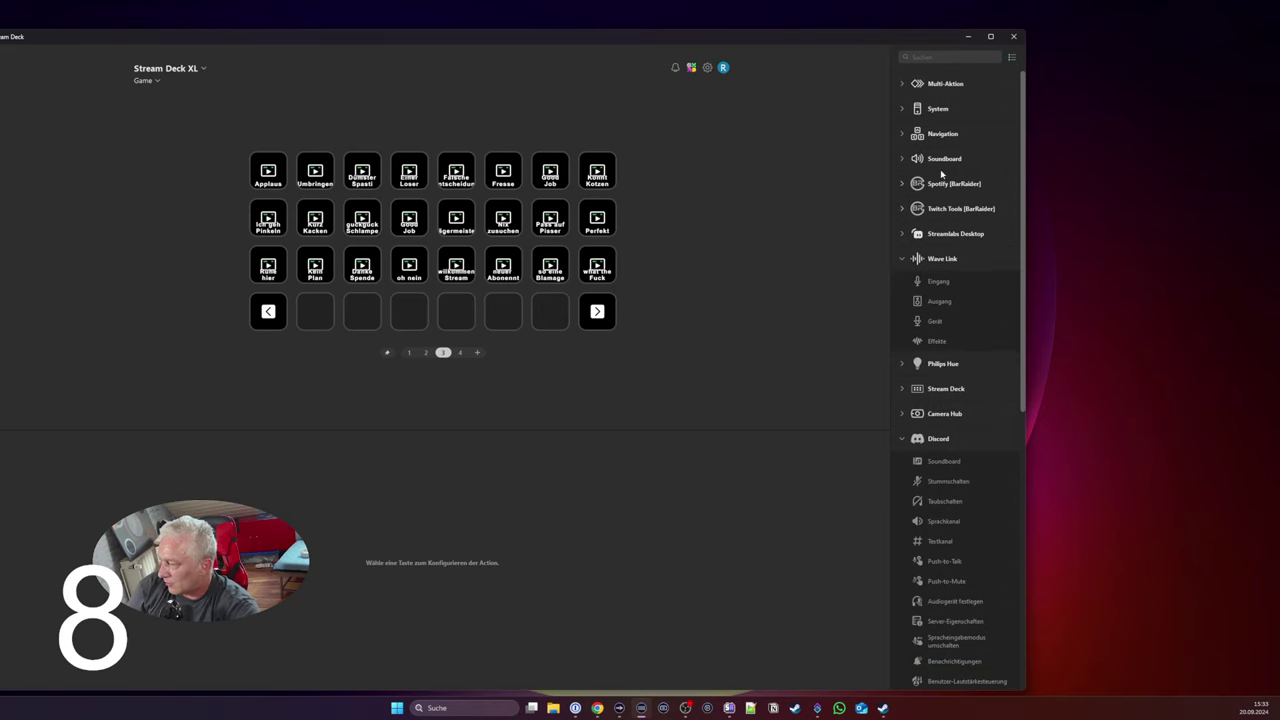
# Step: Make the OBS Tools [BarRaider] category visible again in the action list and finish editing the list
pyautogui.click(1012, 58)
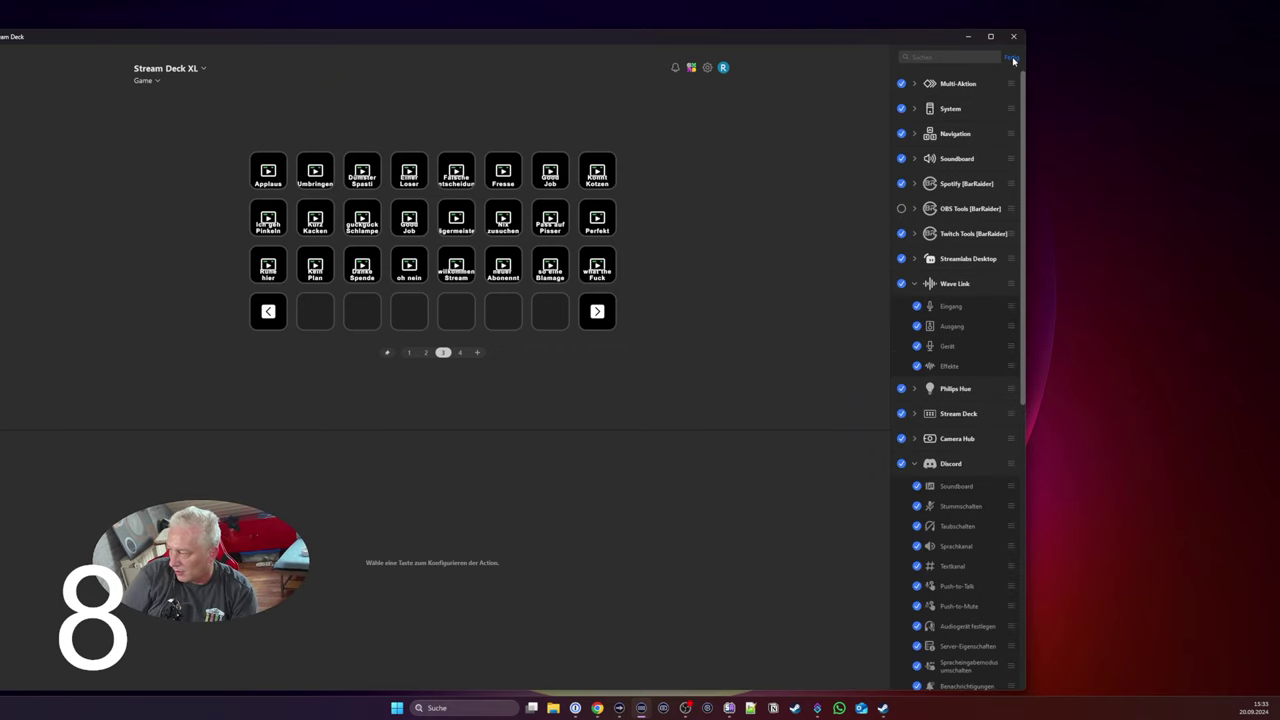
pyautogui.click(901, 208)
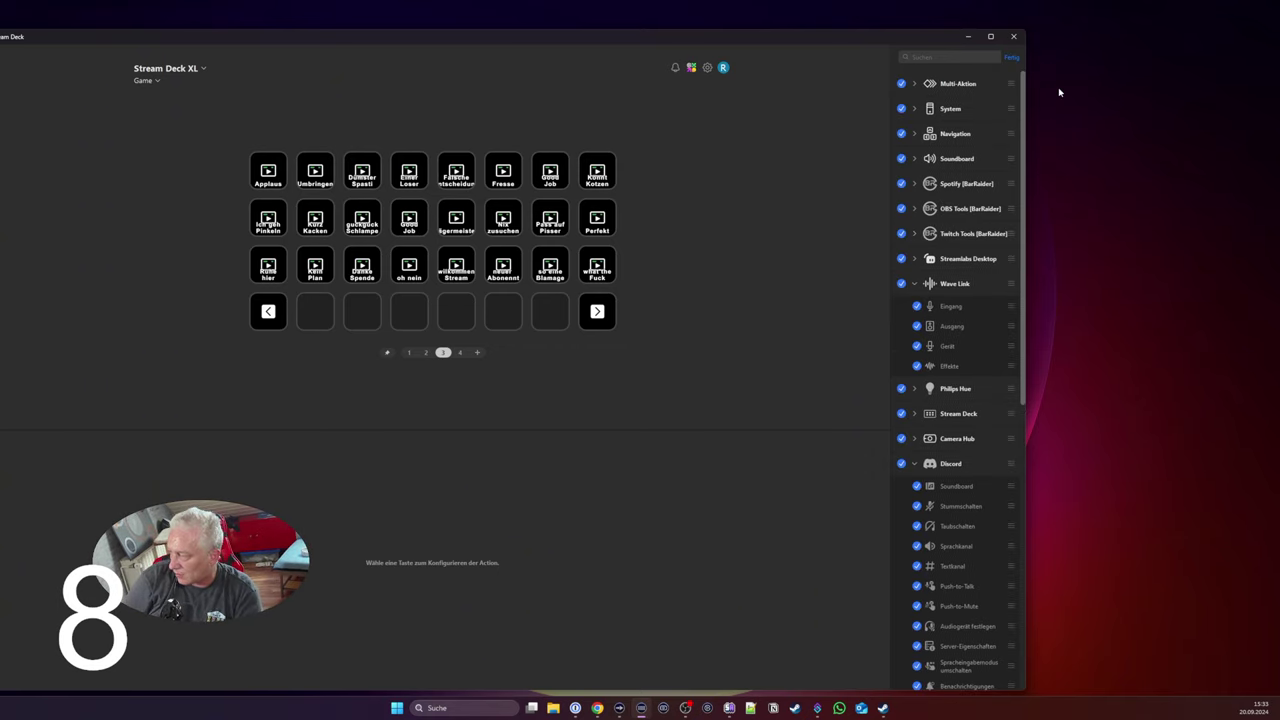
pyautogui.click(1012, 58)
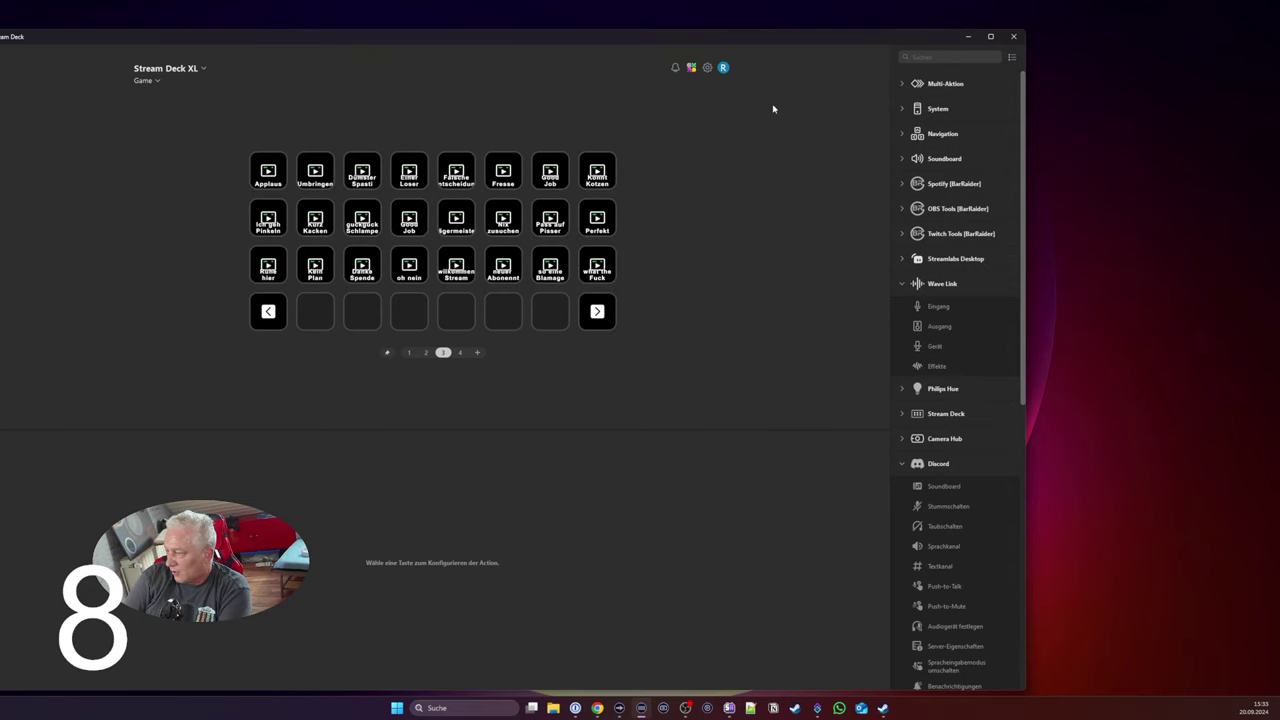
# Step: View the account options and check for software updates in the general settings
pyautogui.click(723, 68)
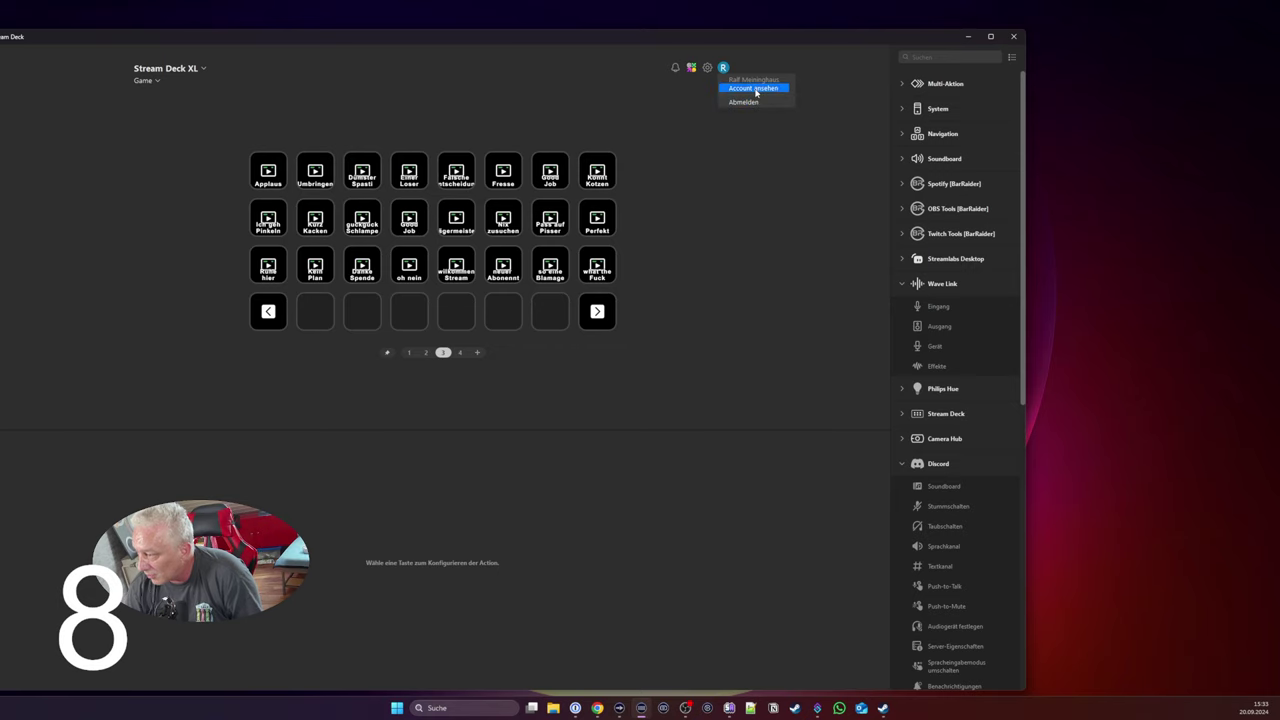
pyautogui.click(707, 68)
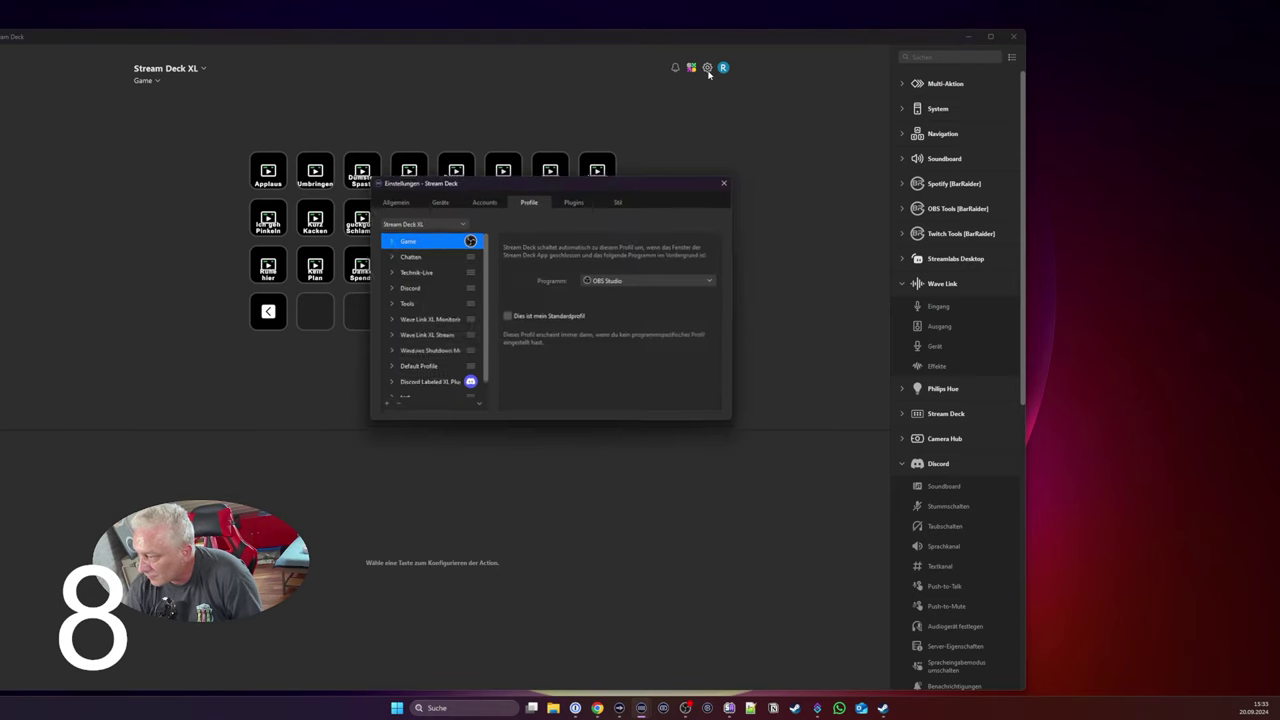
pyautogui.click(402, 204)
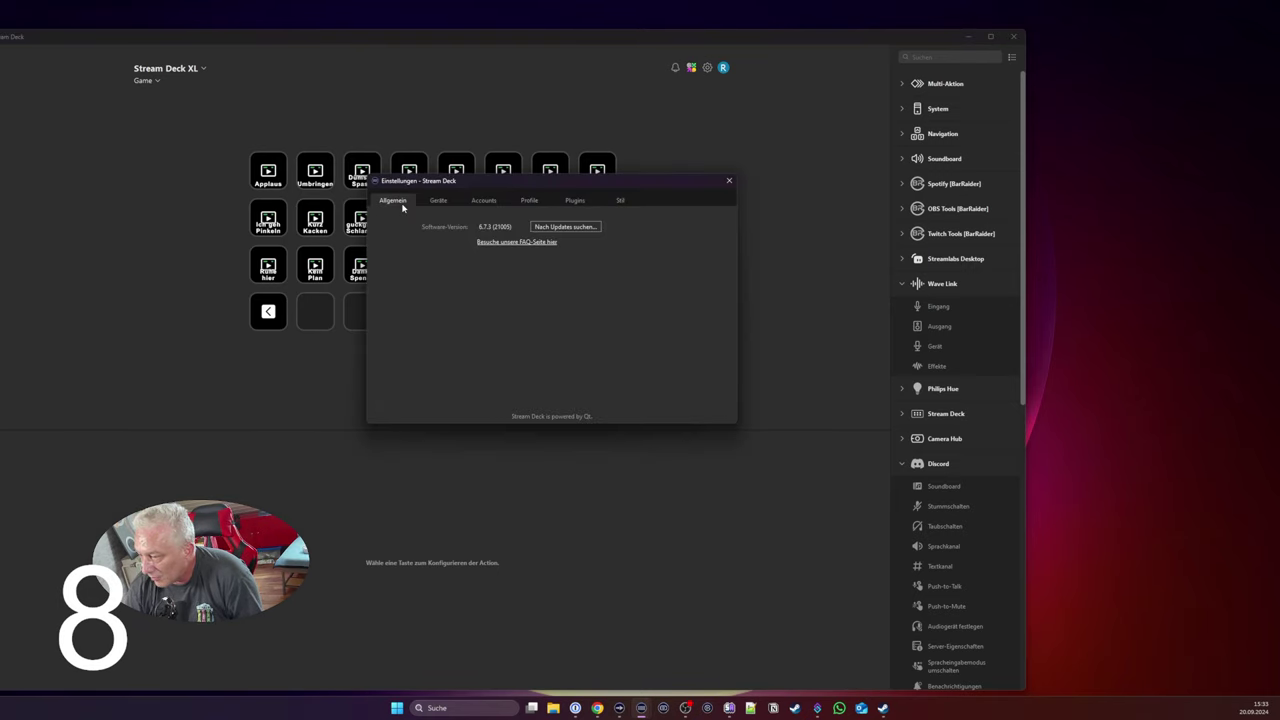
pyautogui.click(577, 227)
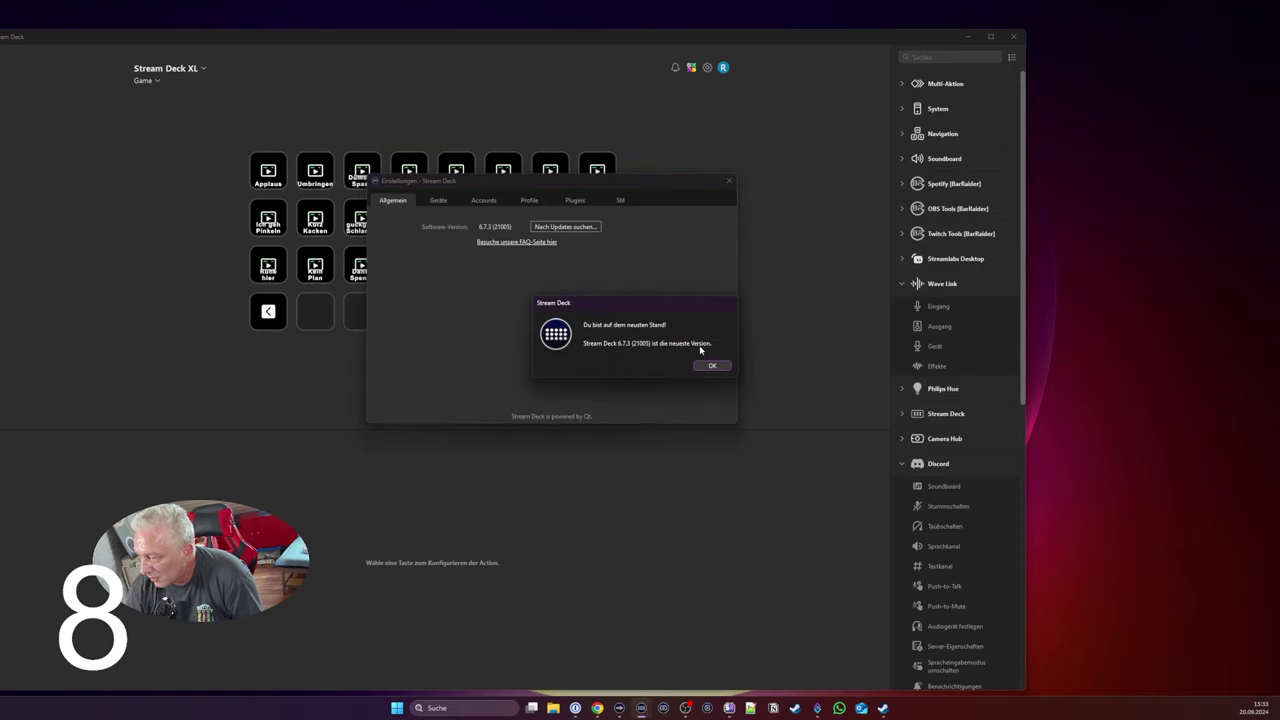
pyautogui.click(706, 366)
# Step: Review the device settings of the Stream Deck XL and the Stream Deck +, ending on the Stream Deck XL
pyautogui.click(438, 200)
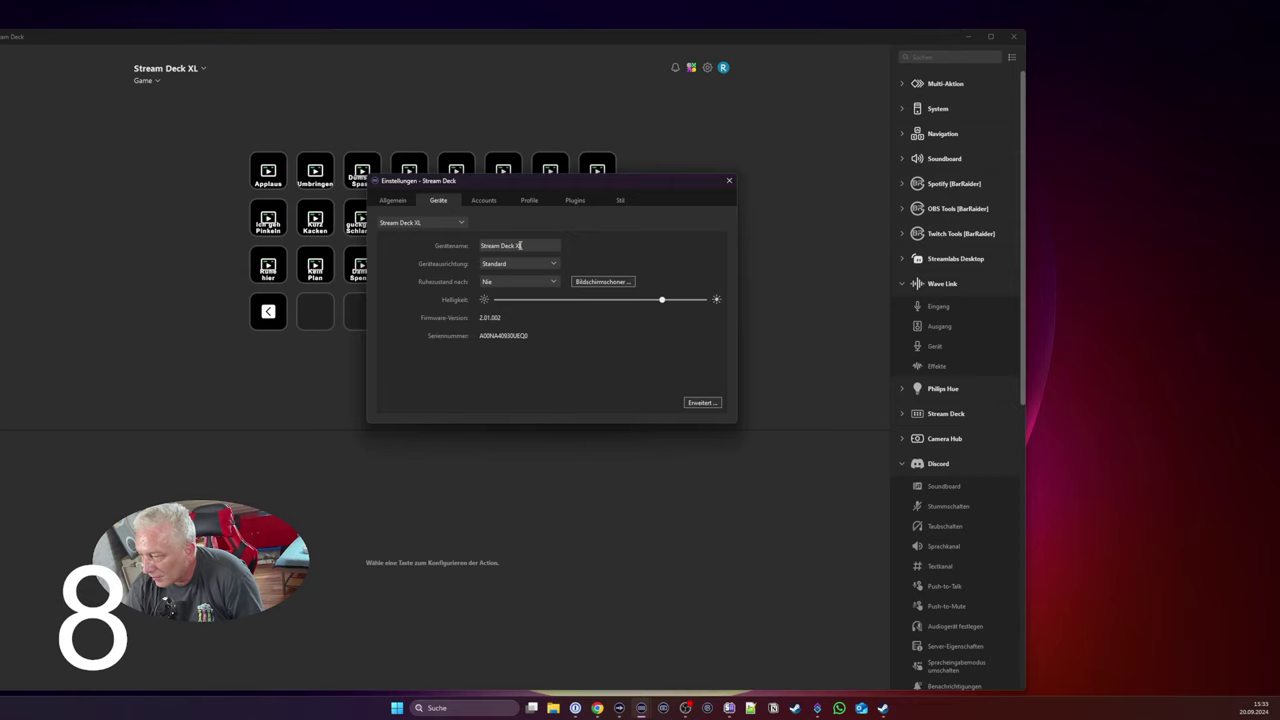
pyautogui.click(458, 223)
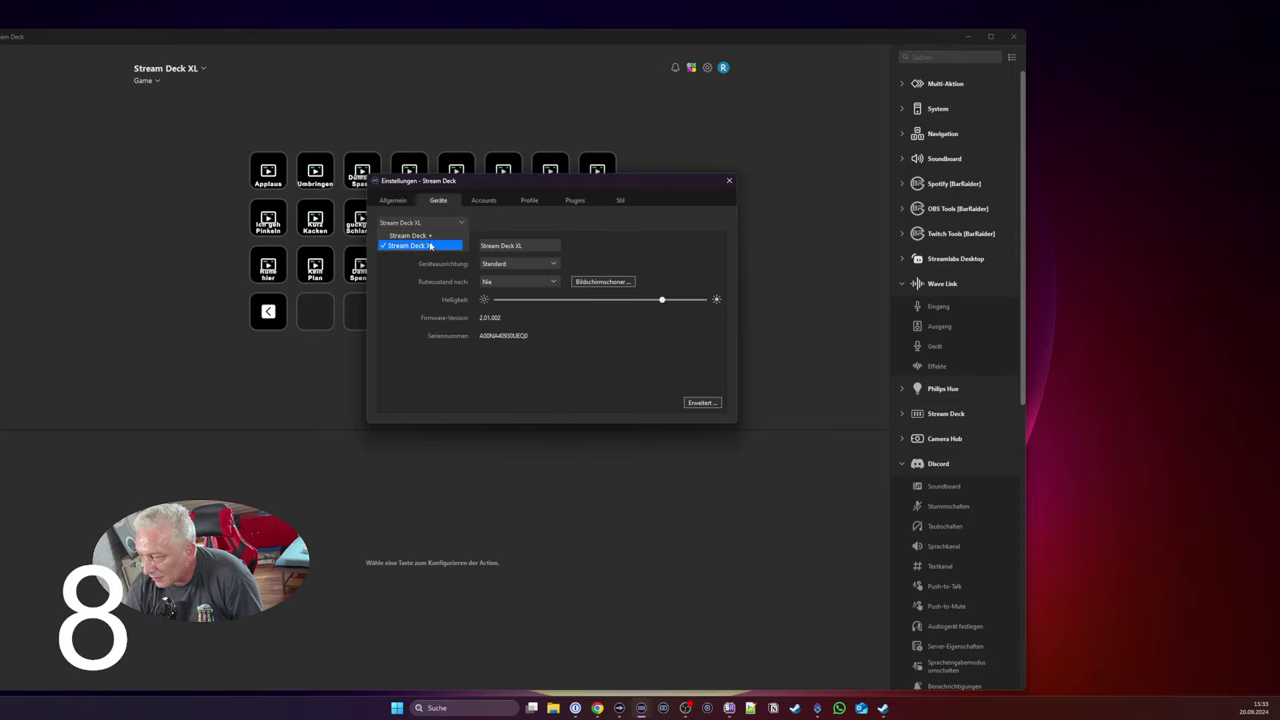
pyautogui.click(440, 247)
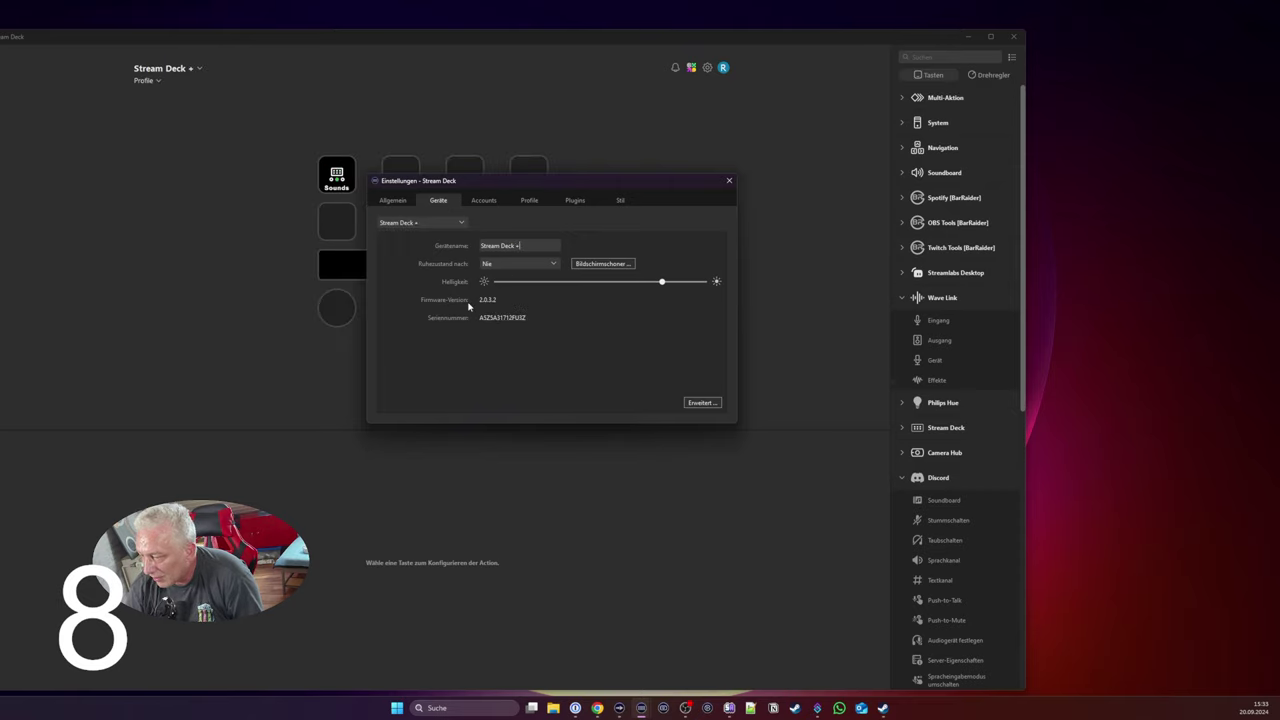
pyautogui.click(450, 222)
pyautogui.click(442, 232)
# Step: Review the linked accounts and the Stream Deck XL profile settings, including the profile list in the main window
pyautogui.click(484, 201)
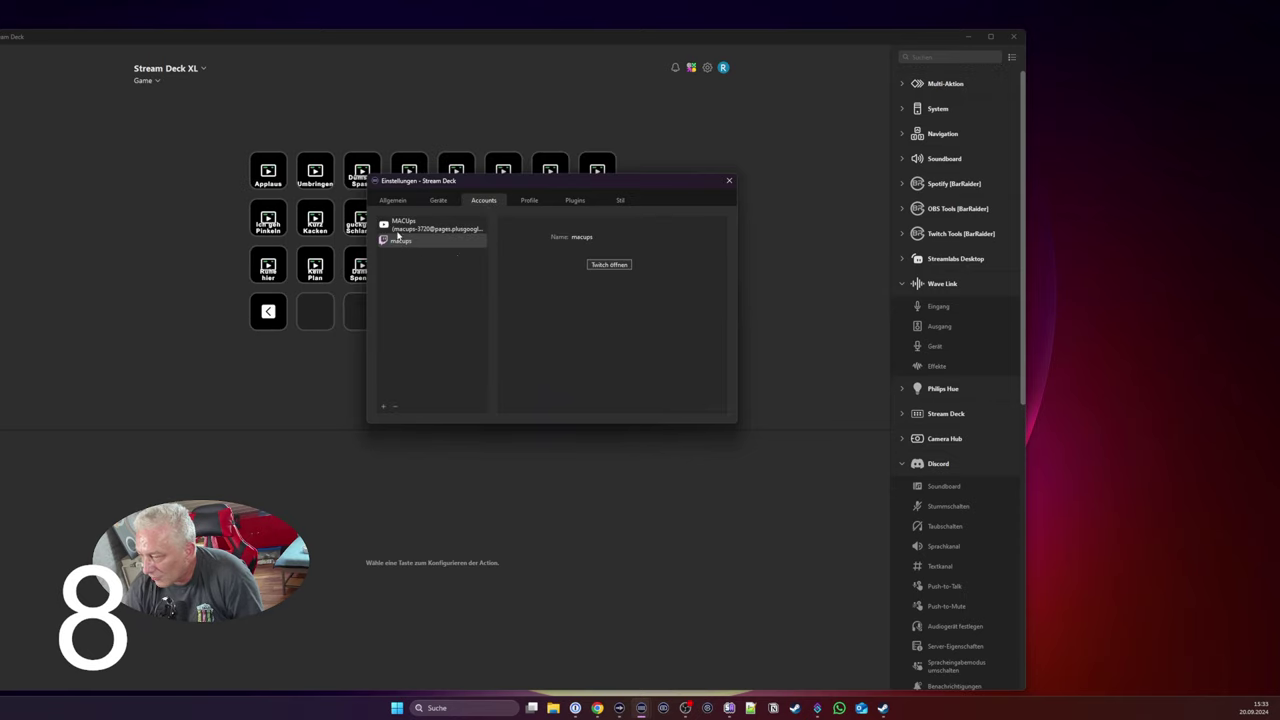
pyautogui.click(528, 201)
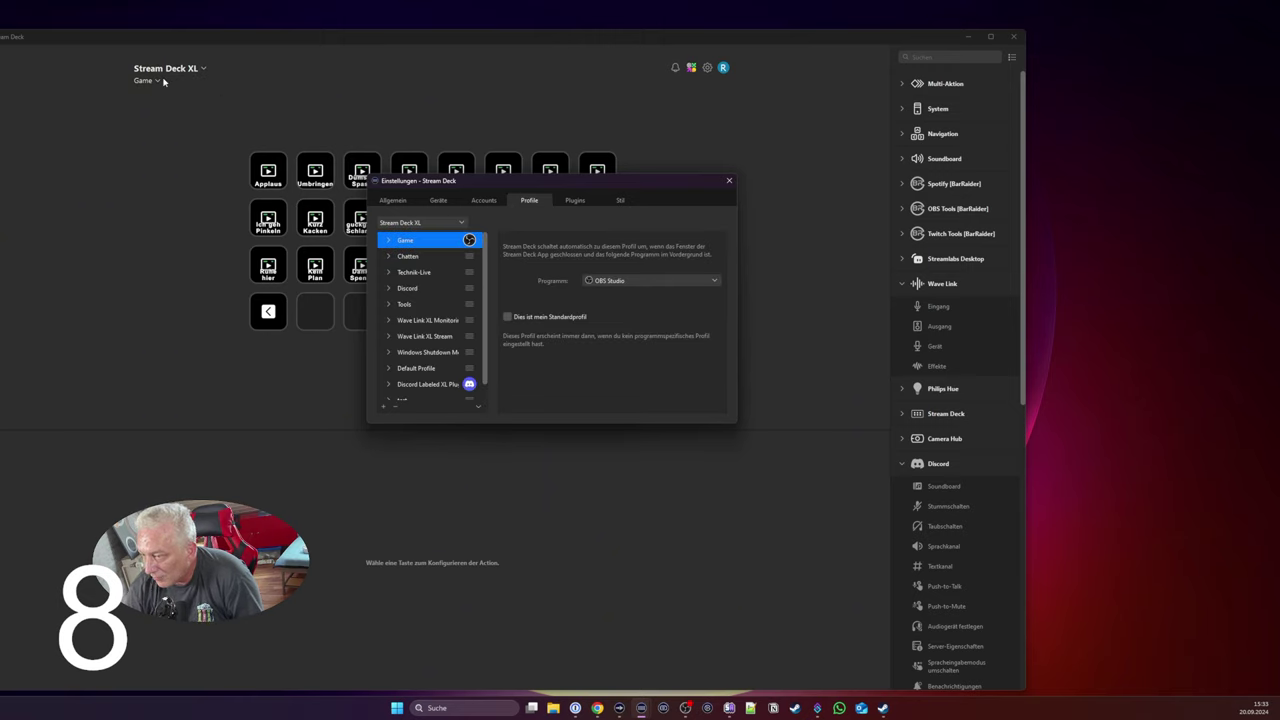
pyautogui.click(144, 81)
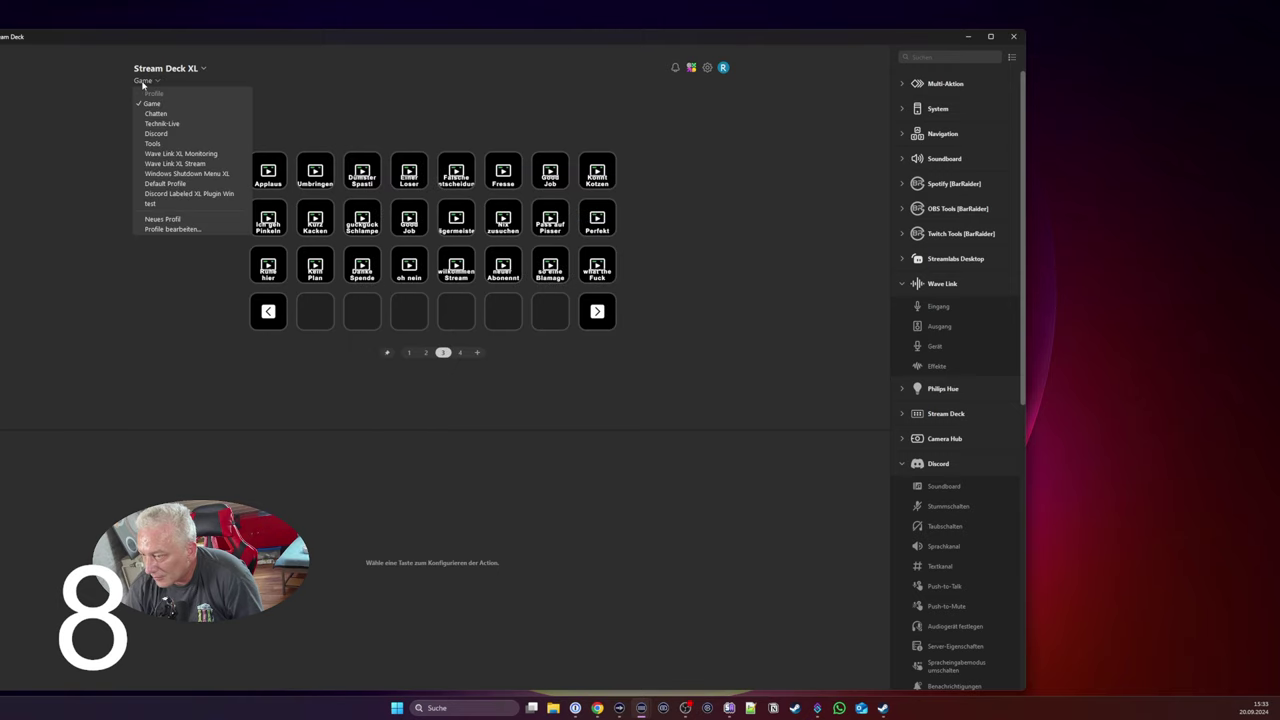
pyautogui.click(471, 86)
pyautogui.click(707, 68)
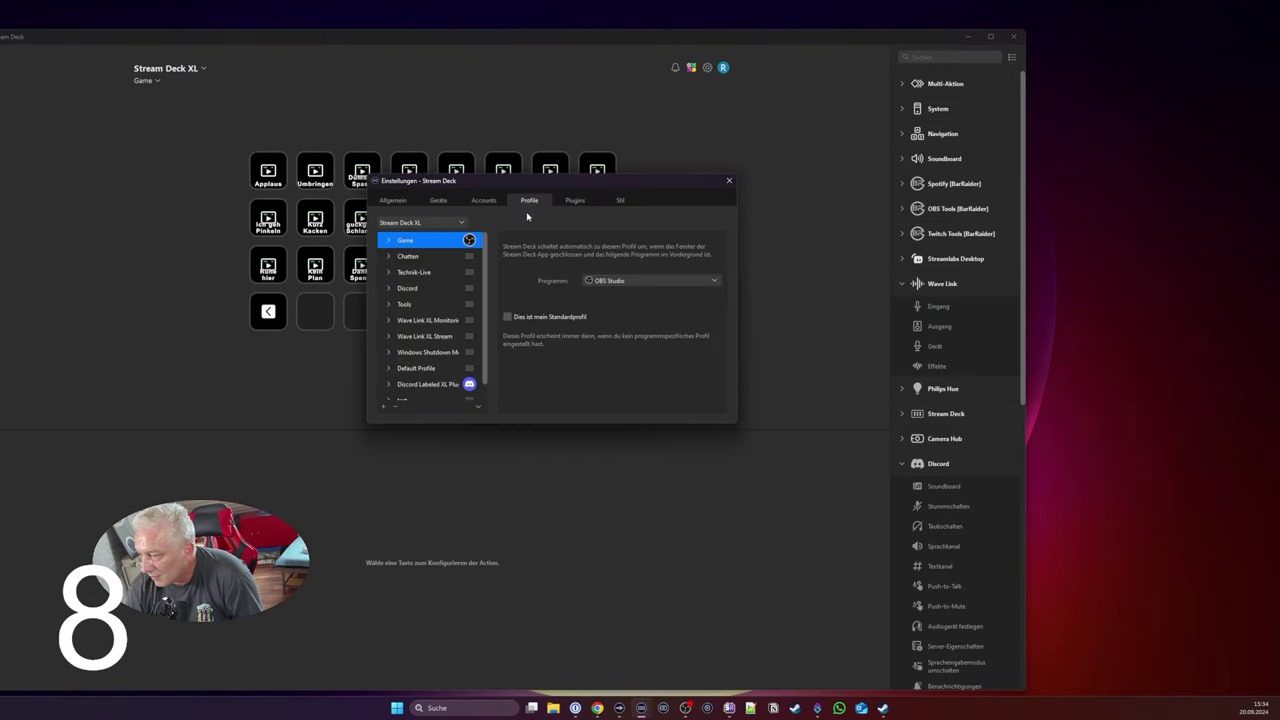
# Step: Review the installed plugins, including the StreamElements SE.Live details, and the style options, and close the settings
pyautogui.click(577, 201)
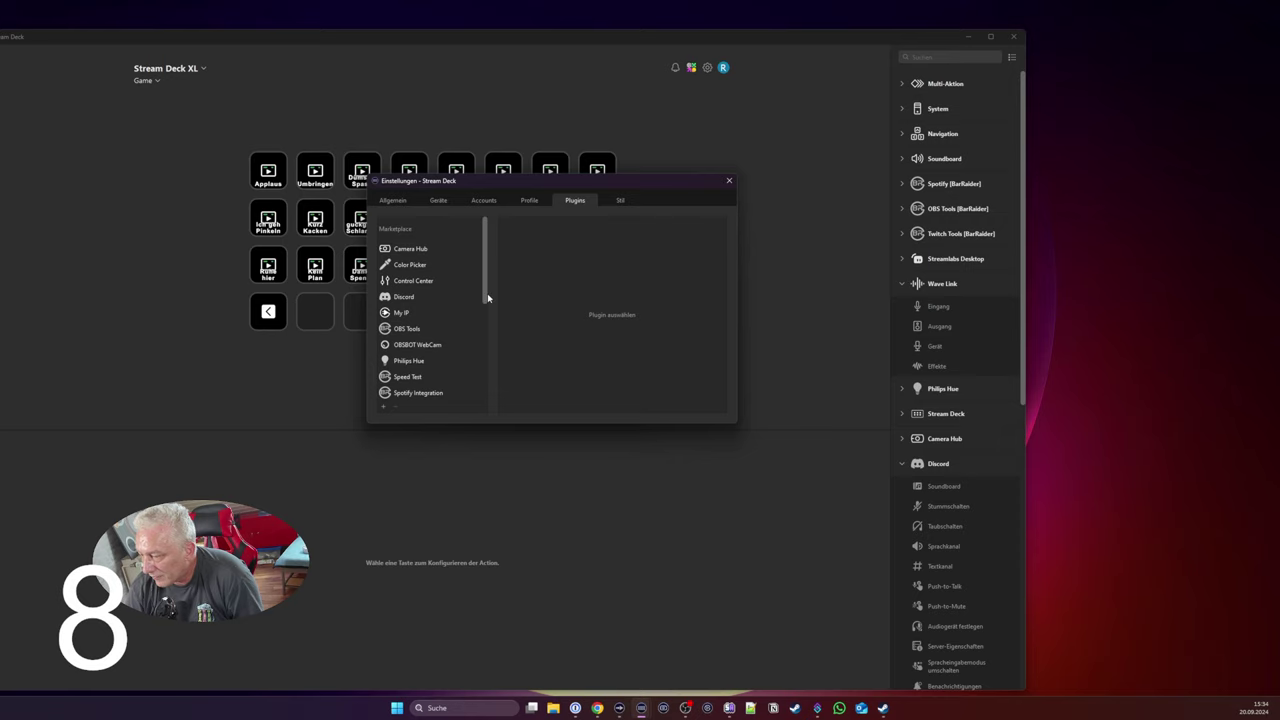
pyautogui.moveTo(486, 296); pyautogui.dragTo(471, 423)
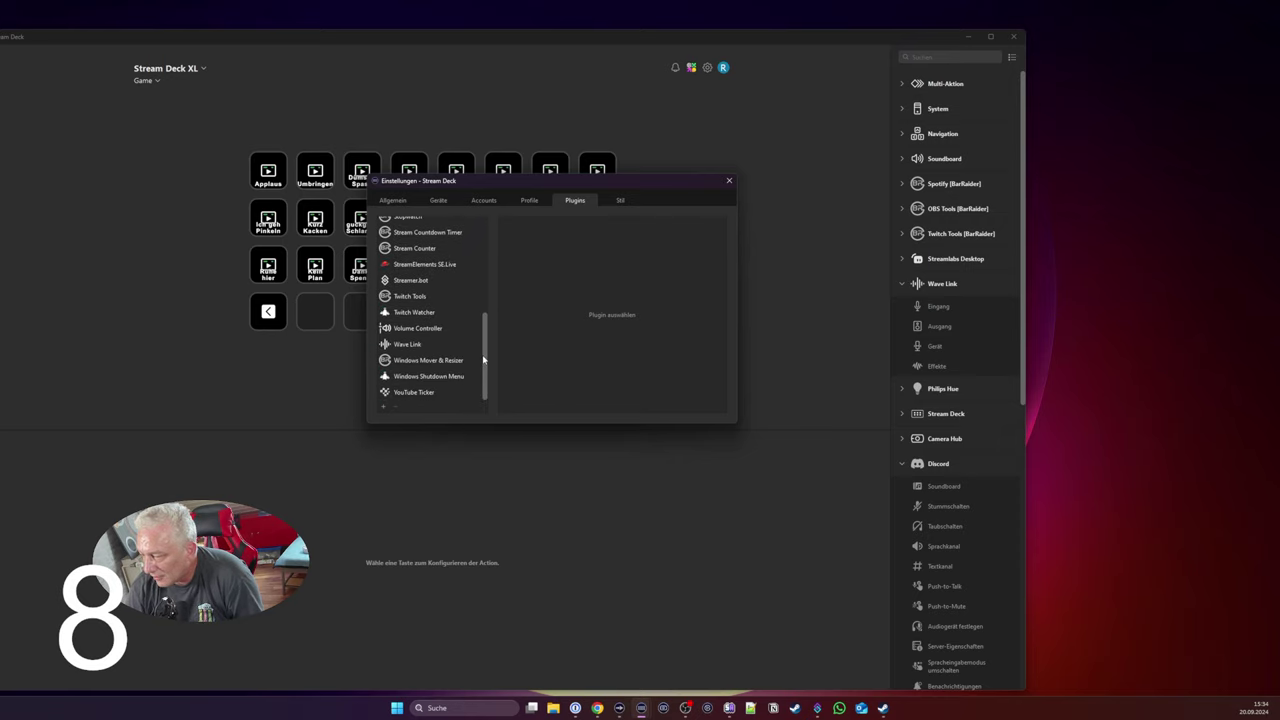
pyautogui.moveTo(485, 358); pyautogui.dragTo(487, 344)
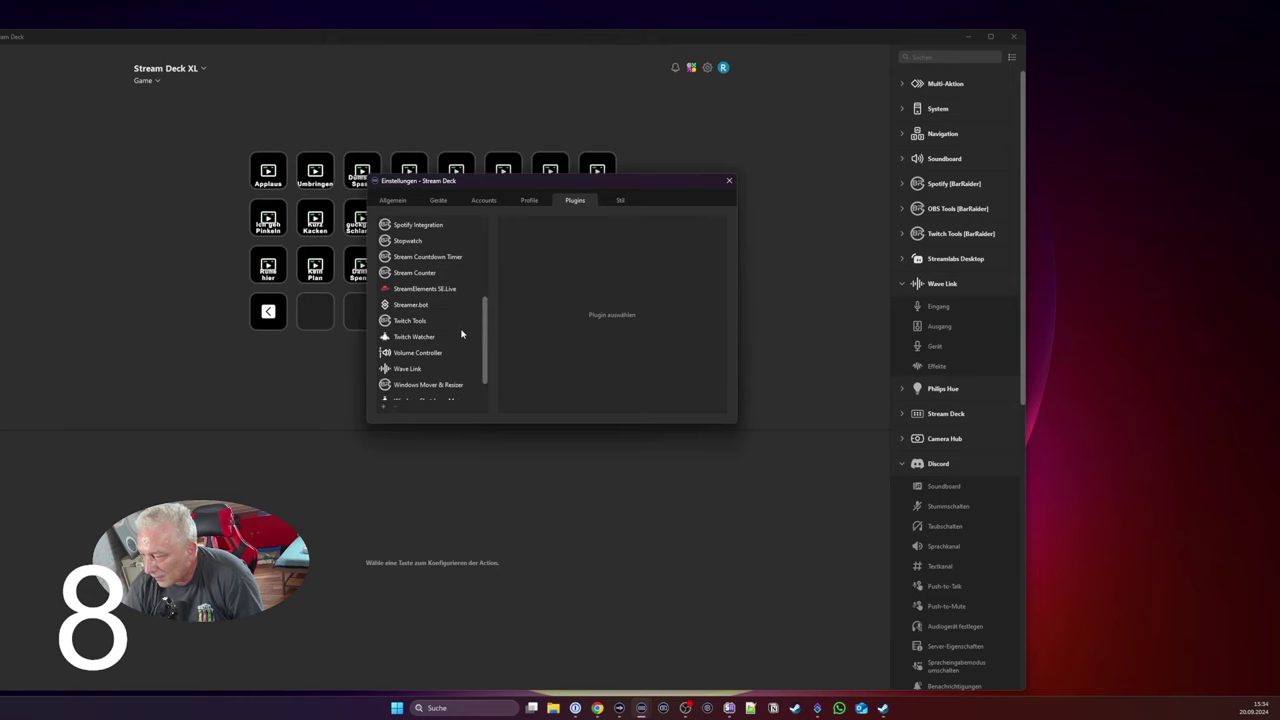
pyautogui.click(424, 290)
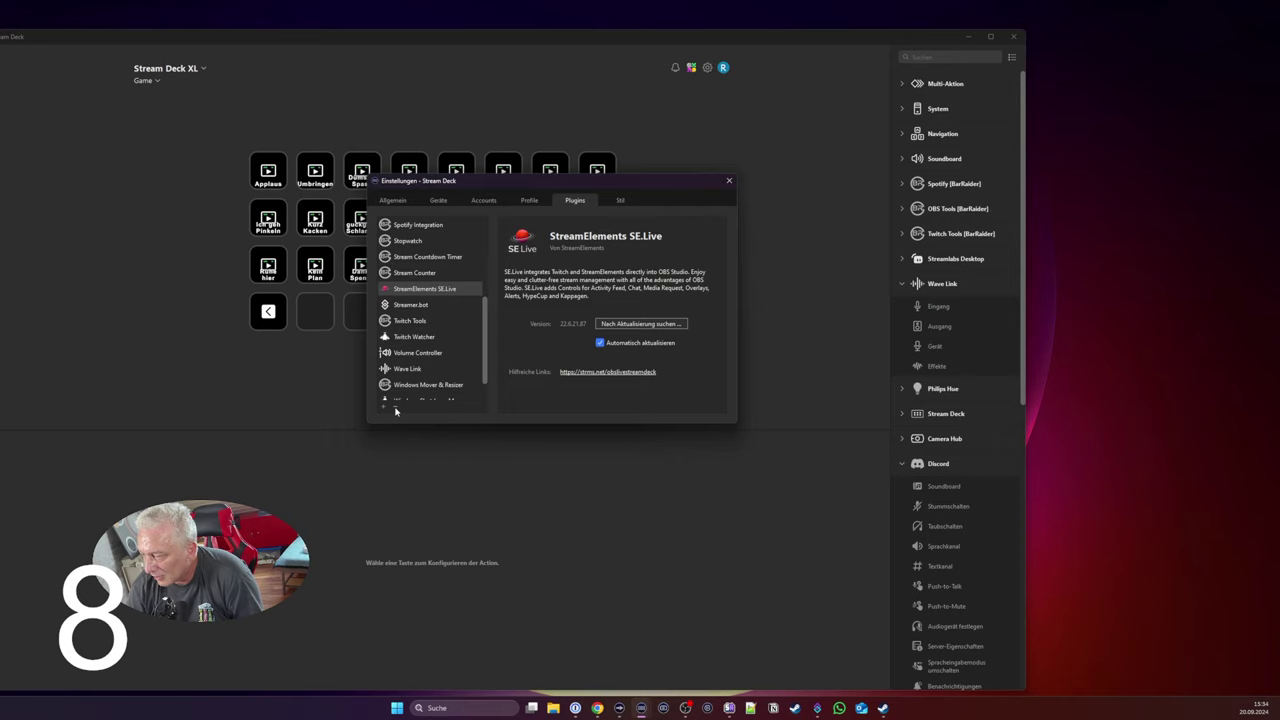
pyautogui.click(618, 201)
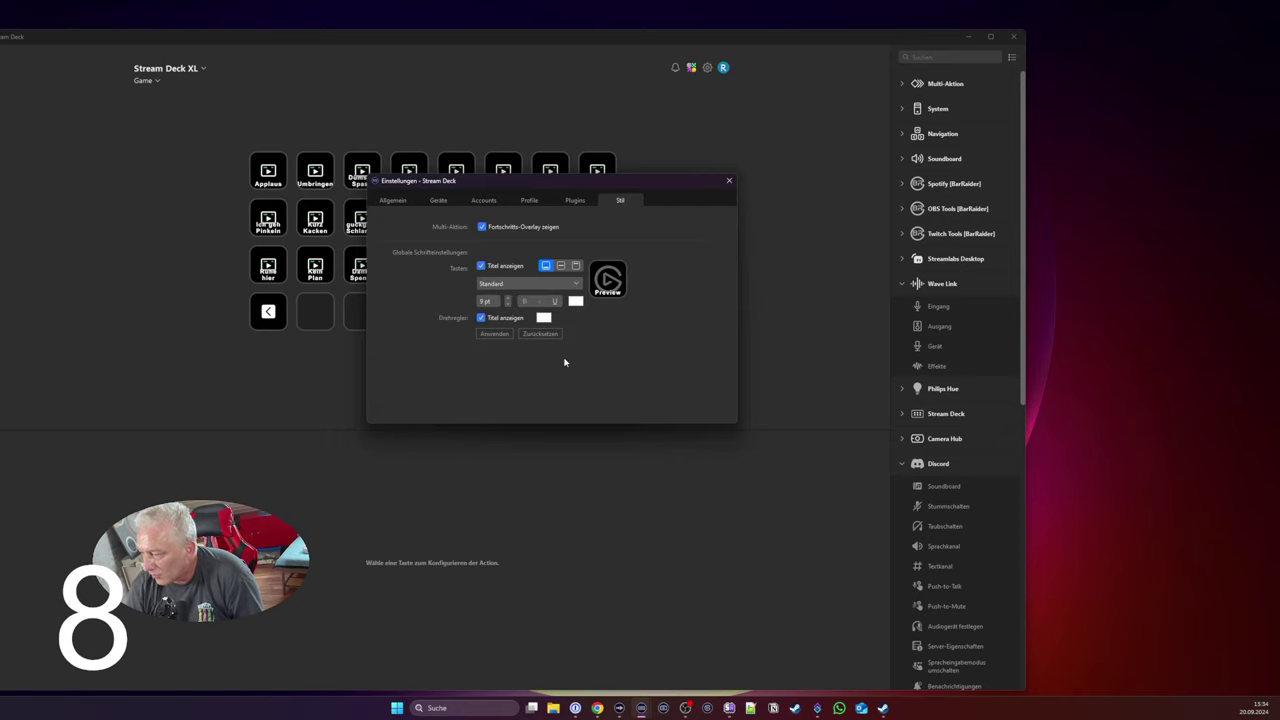
pyautogui.click(729, 180)
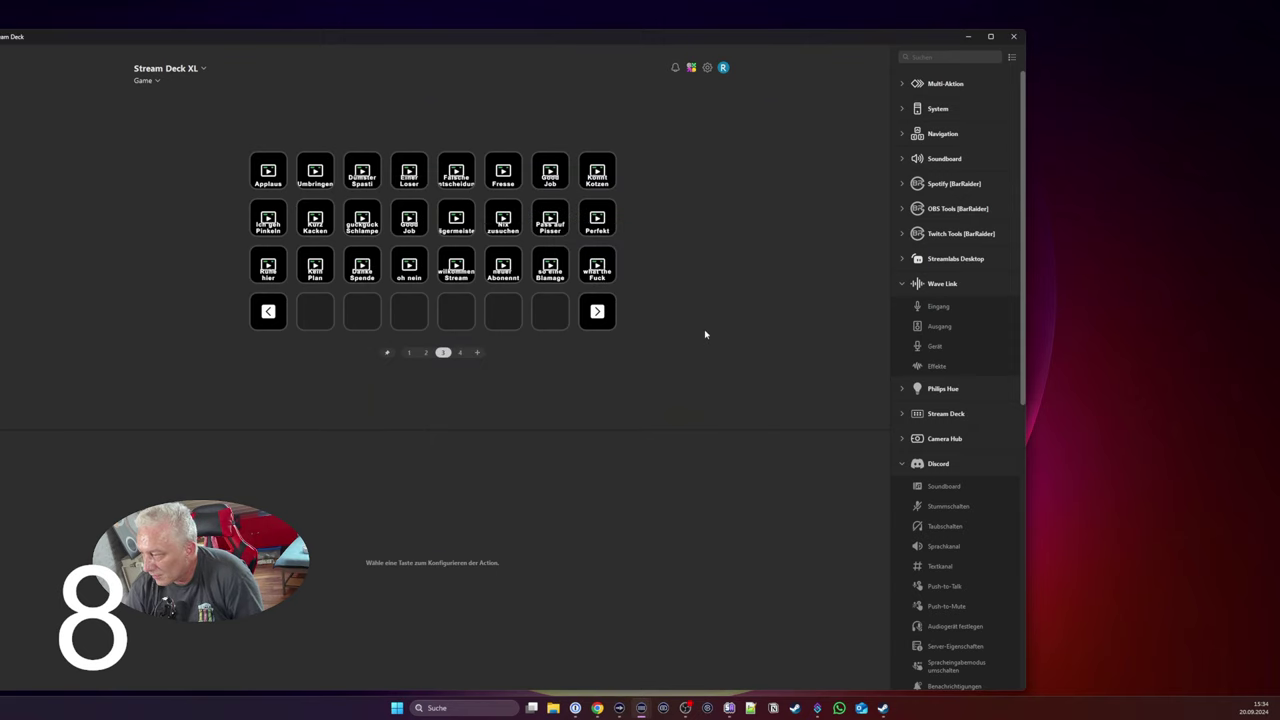
# Step: Open the Elgato Marketplace page for Stream Deck in the browser and reposition its window
pyautogui.click(692, 69)
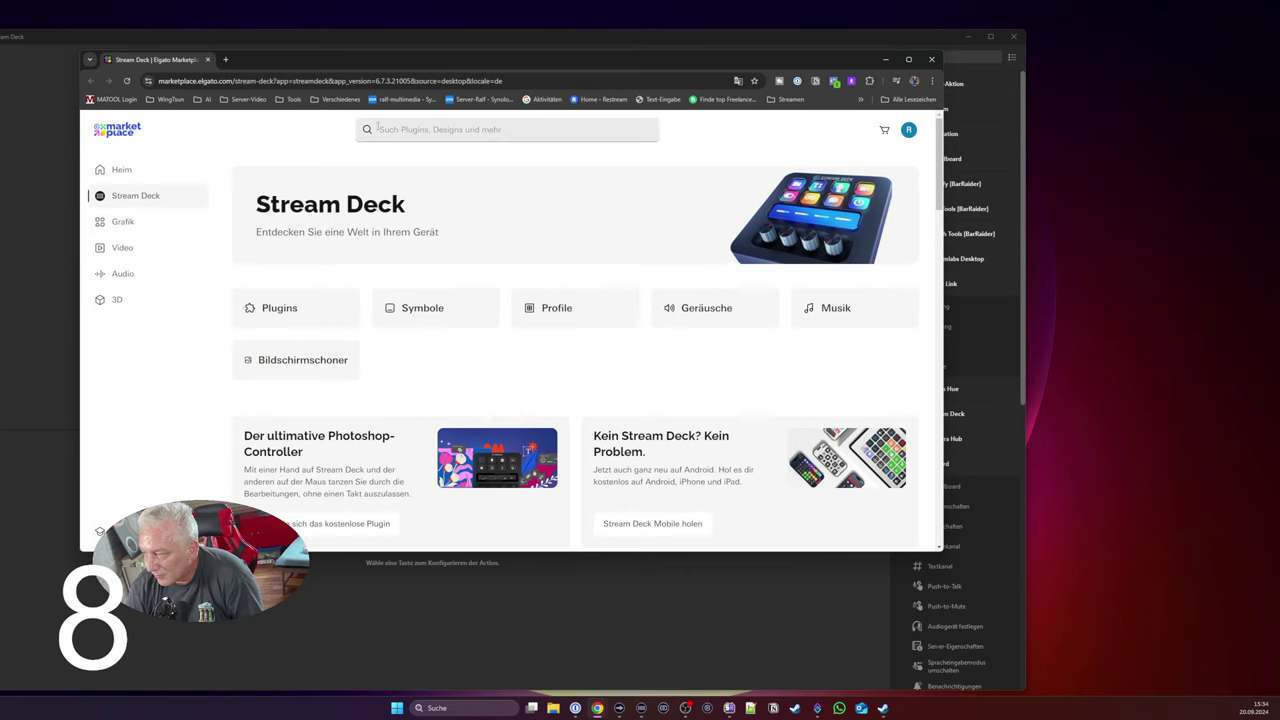
pyautogui.moveTo(489, 58); pyautogui.dragTo(409, 58)
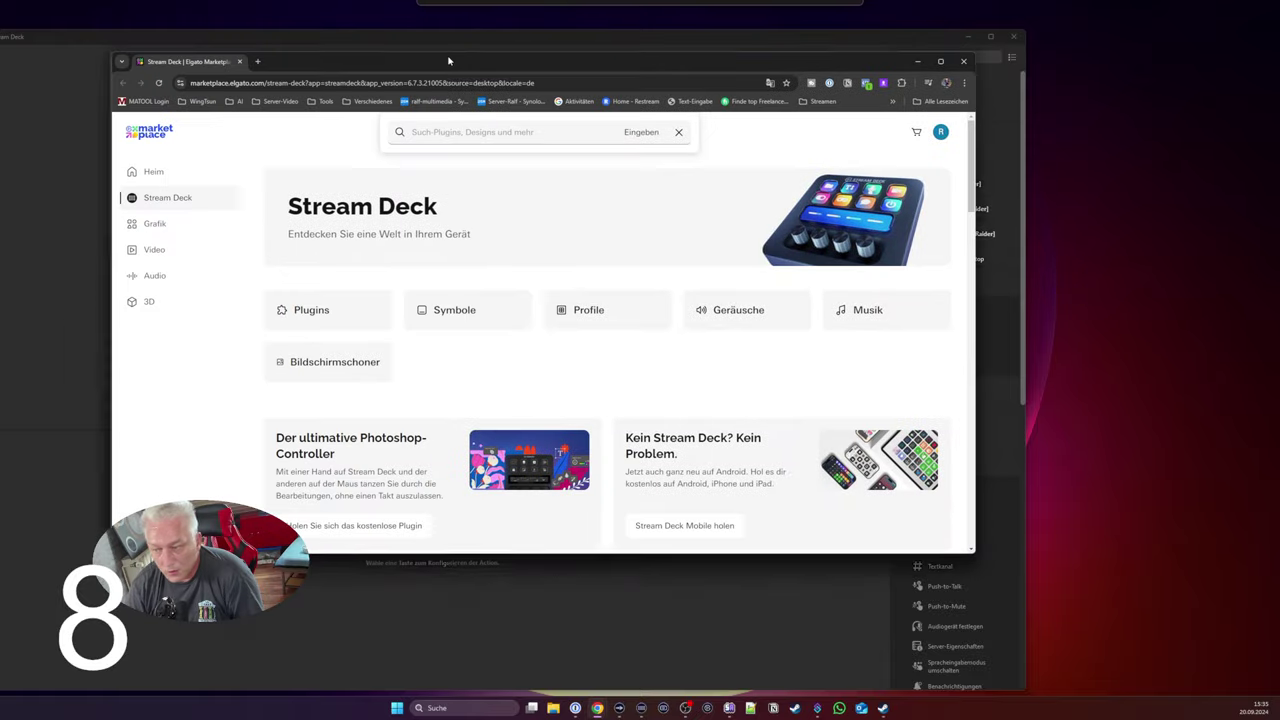
# Step: Move the Marketplace browser window to the upper-left area of the desktop and extend its height
pyautogui.moveTo(446, 57); pyautogui.dragTo(361, 17)
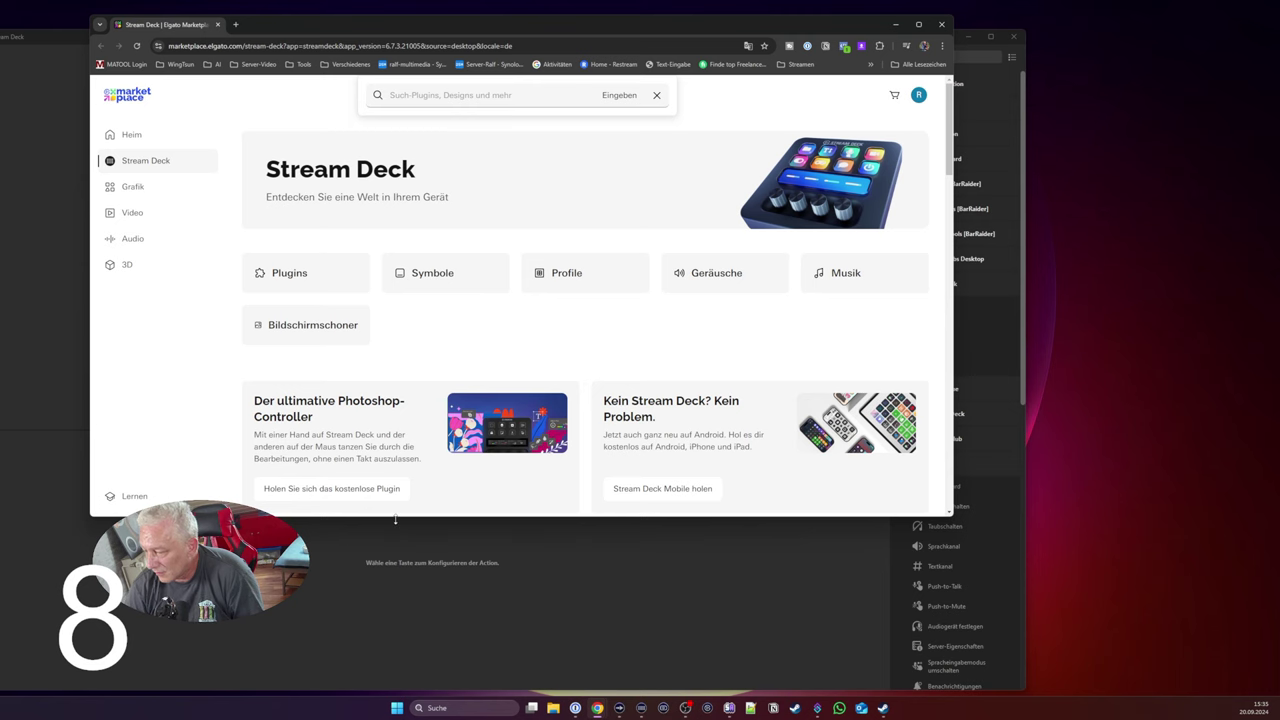
pyautogui.doubleClick(396, 517)
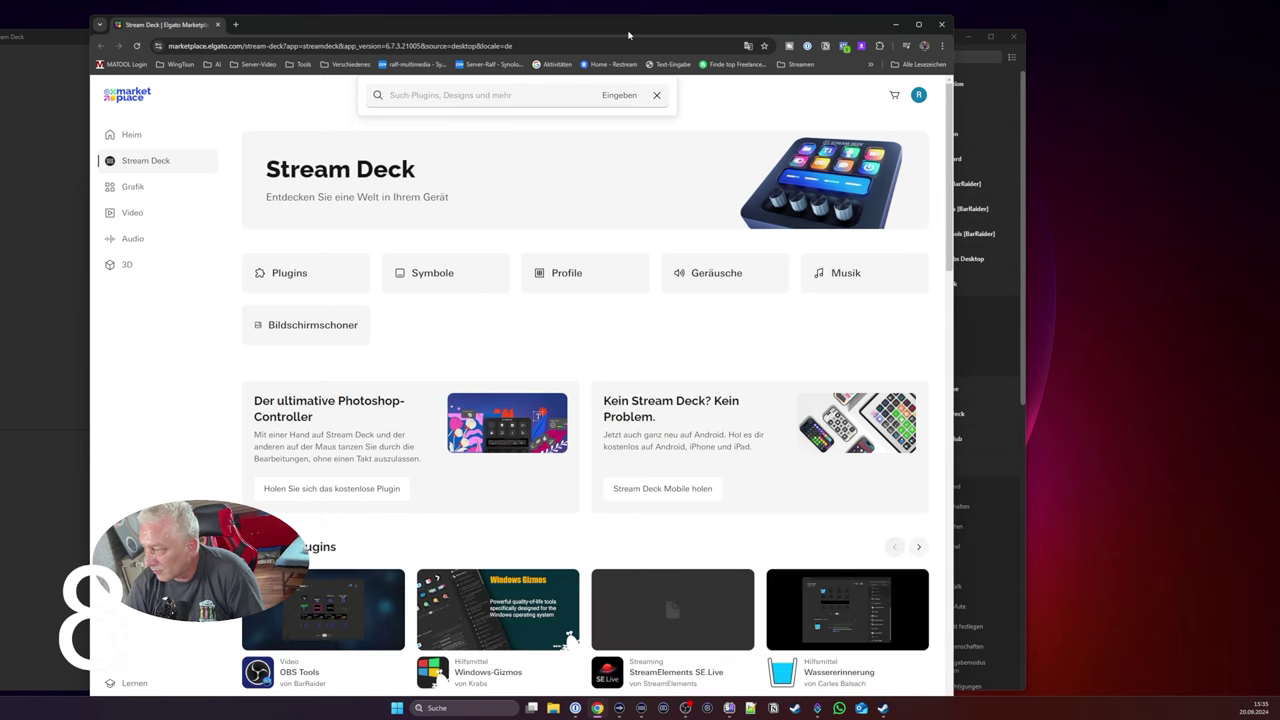
pyautogui.moveTo(628, 35); pyautogui.dragTo(581, 4)
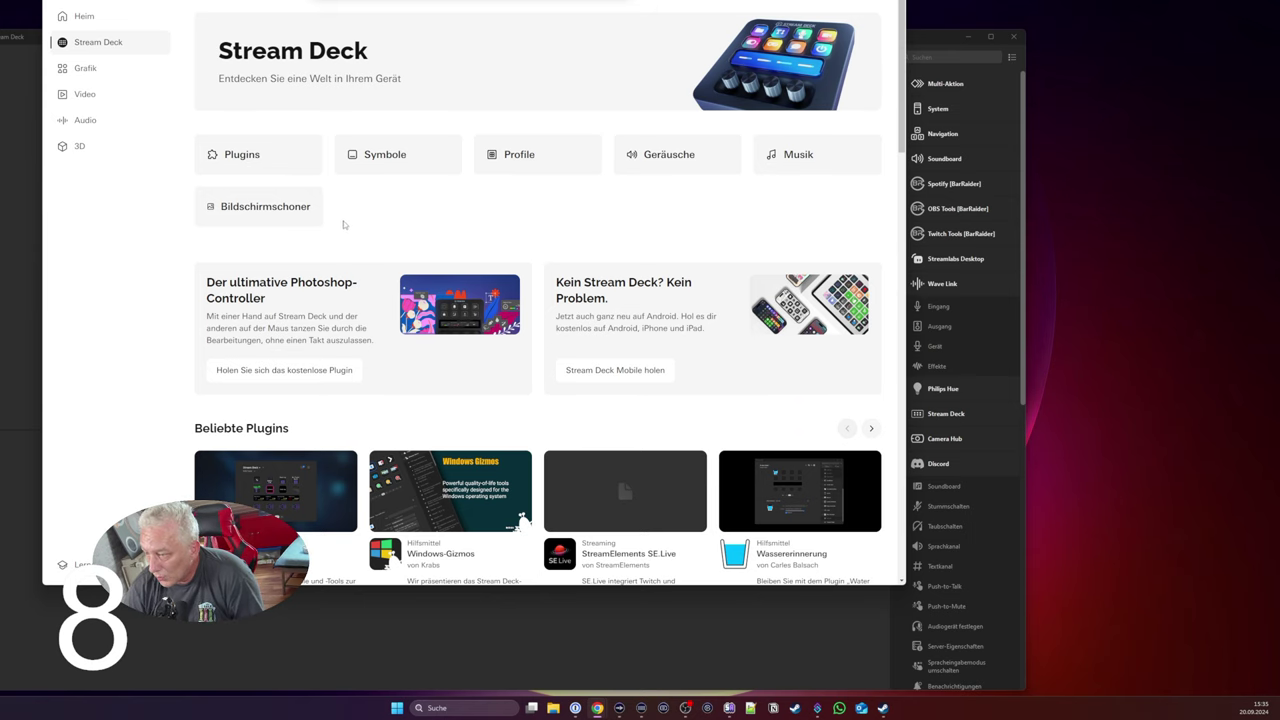
# Step: Browse the Stream Deck plugins in the Marketplace and view the details page of the Erweiterter Launcher plugin
pyautogui.click(246, 157)
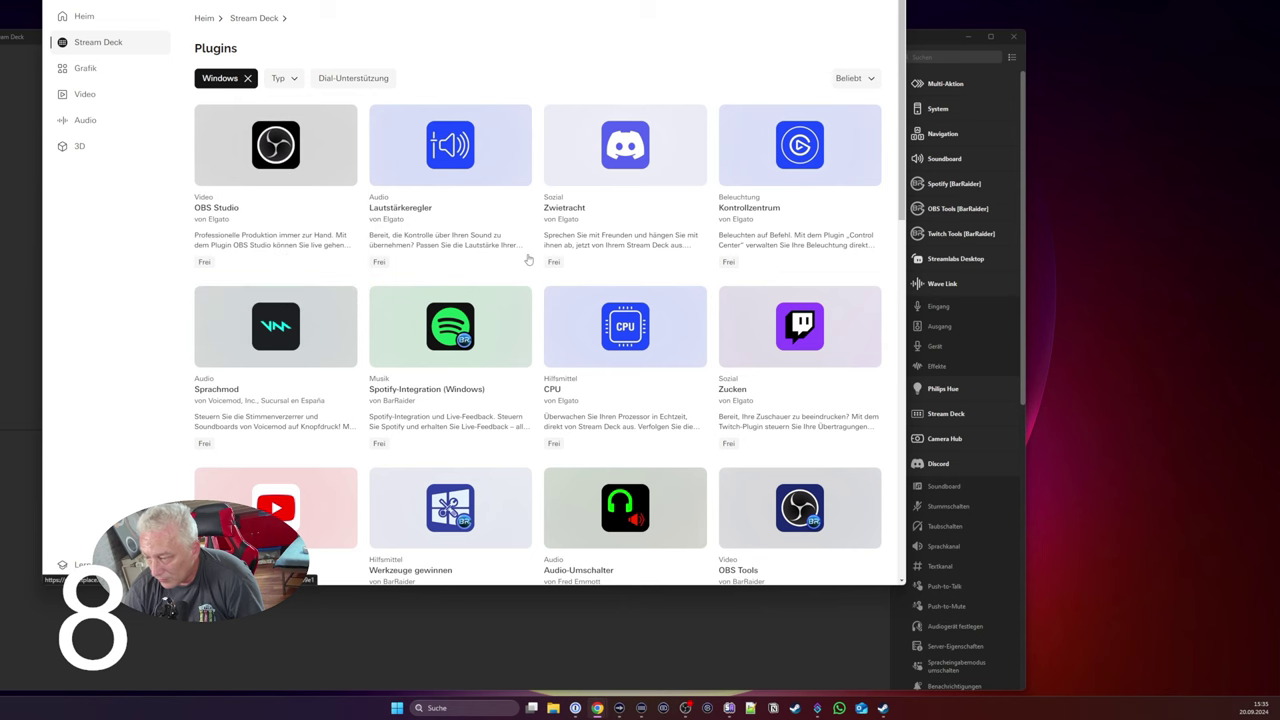
pyautogui.scroll(-5, 450, 260)
pyautogui.scroll(-5, 528, 260)
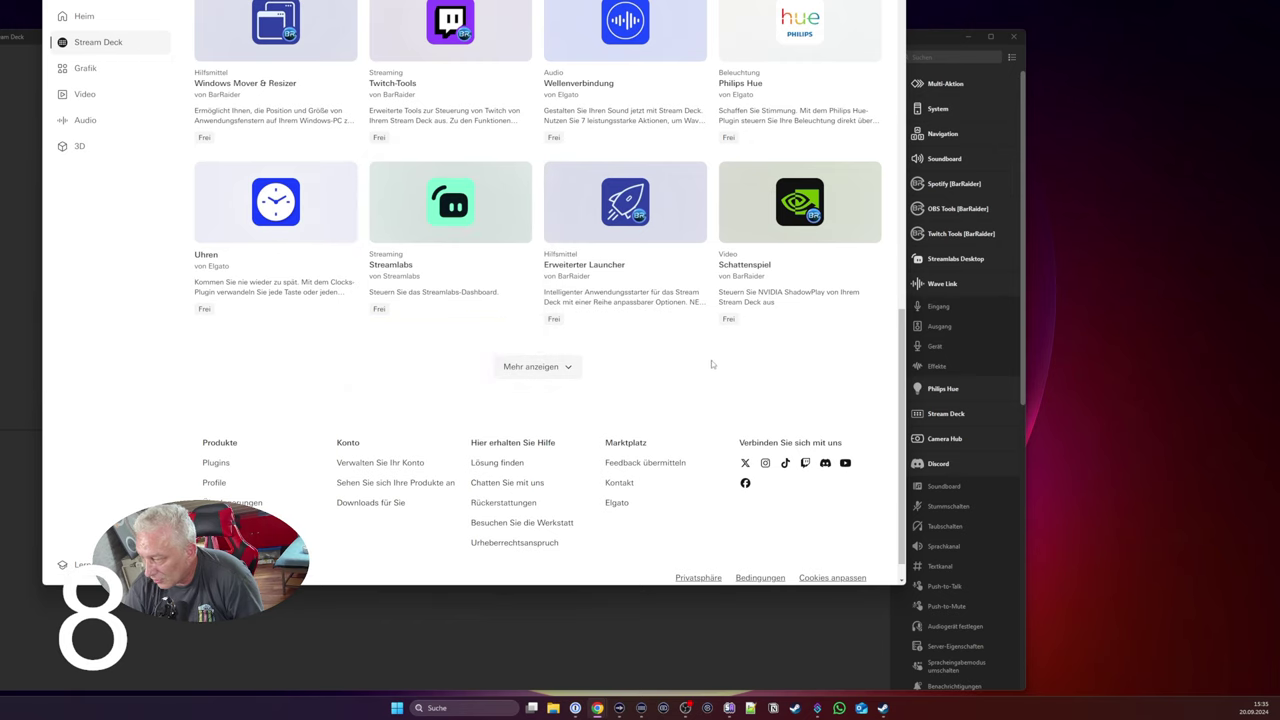
pyautogui.moveTo(560, 300)
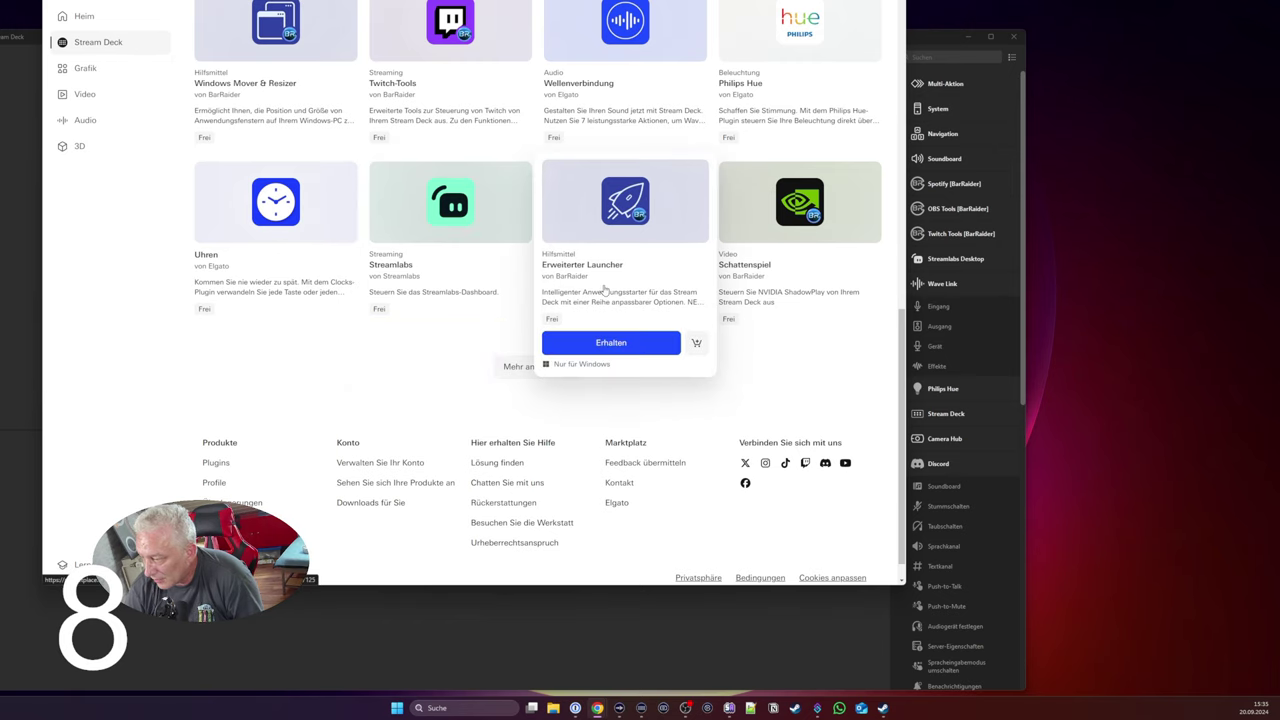
pyautogui.click(627, 224)
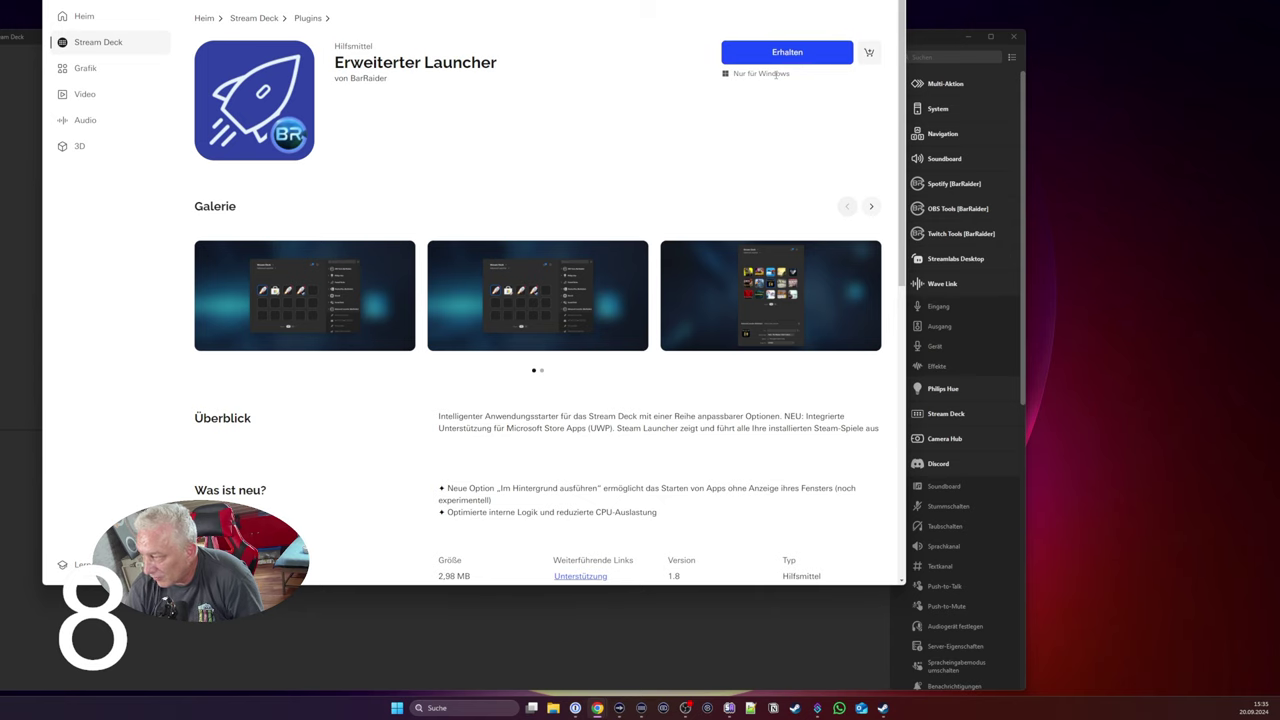
# Step: Return to the Stream Deck plugin list and view the details page of the OBS Studio plugin
pyautogui.click(255, 18)
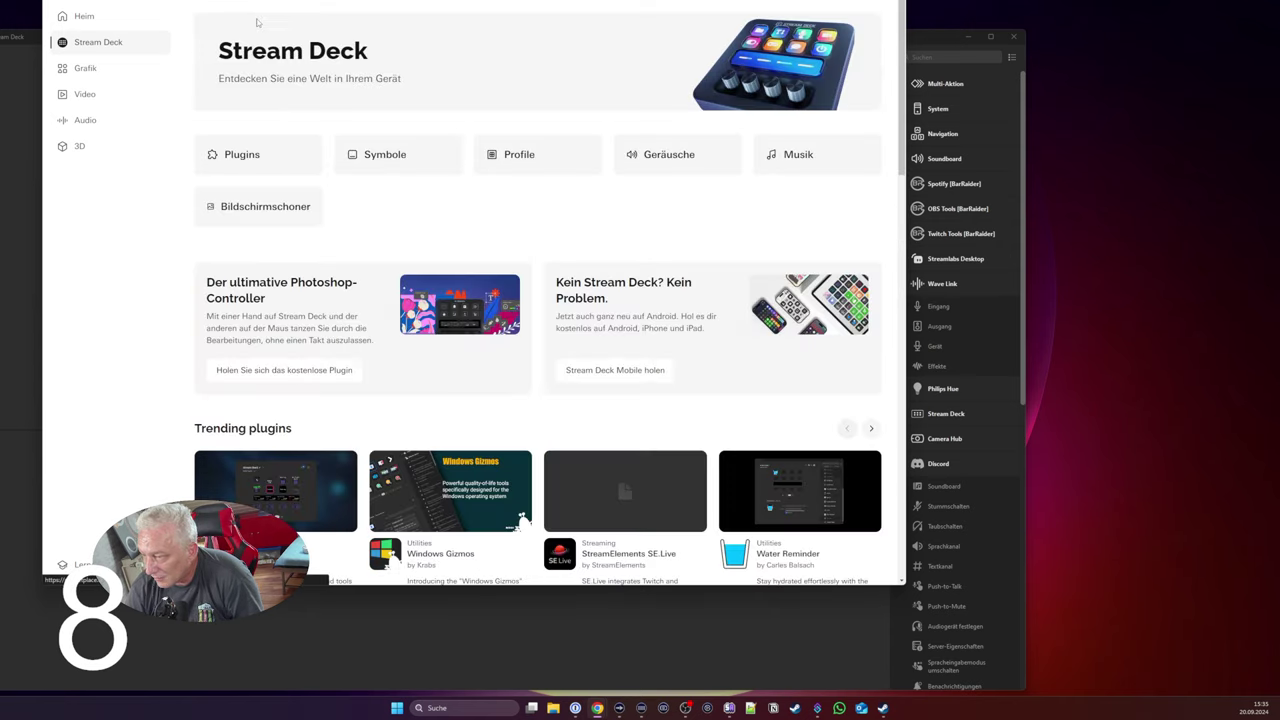
pyautogui.click(245, 157)
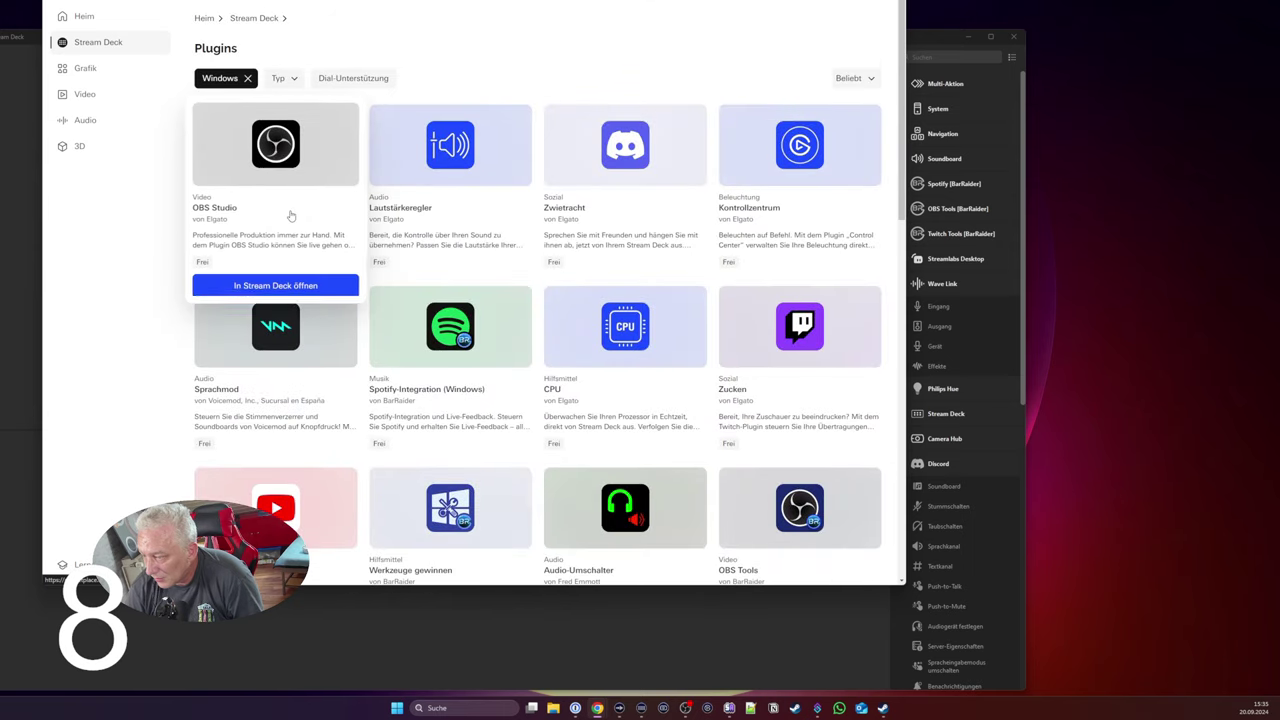
pyautogui.click(290, 191)
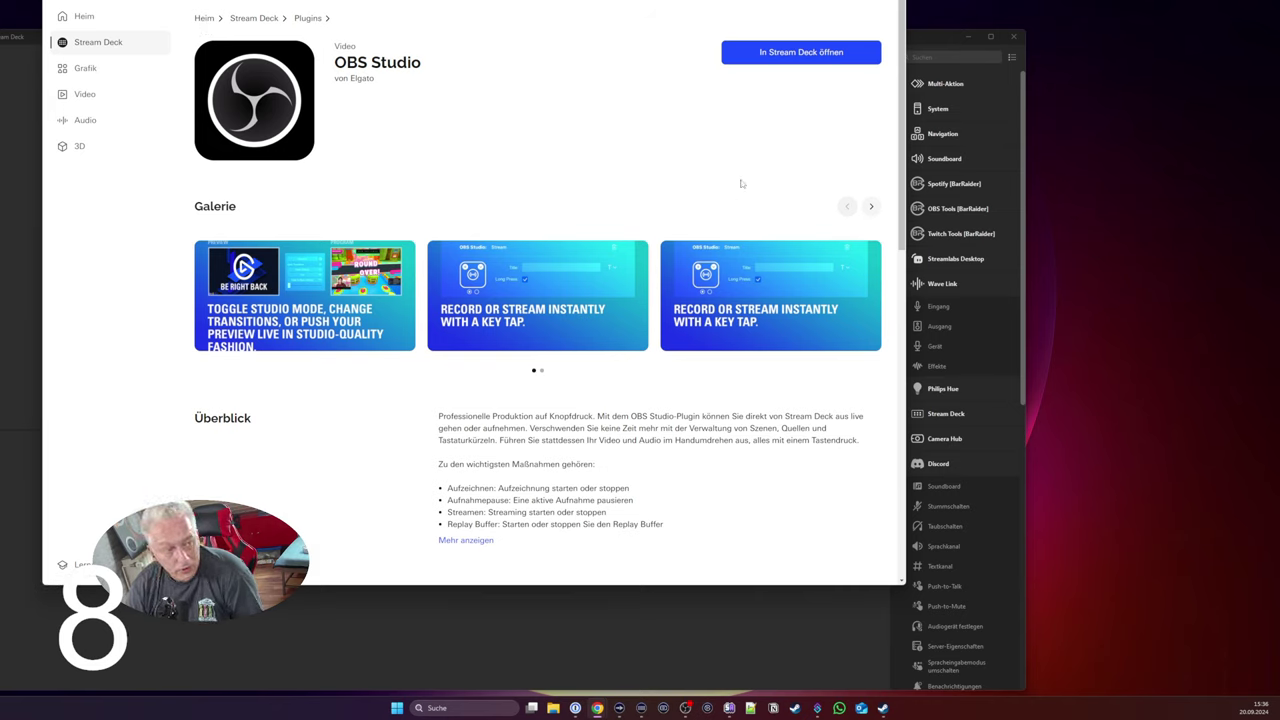
# Step: Go back to the Stream Deck plugin list and look through the popular Windows plugins
pyautogui.click(243, 22)
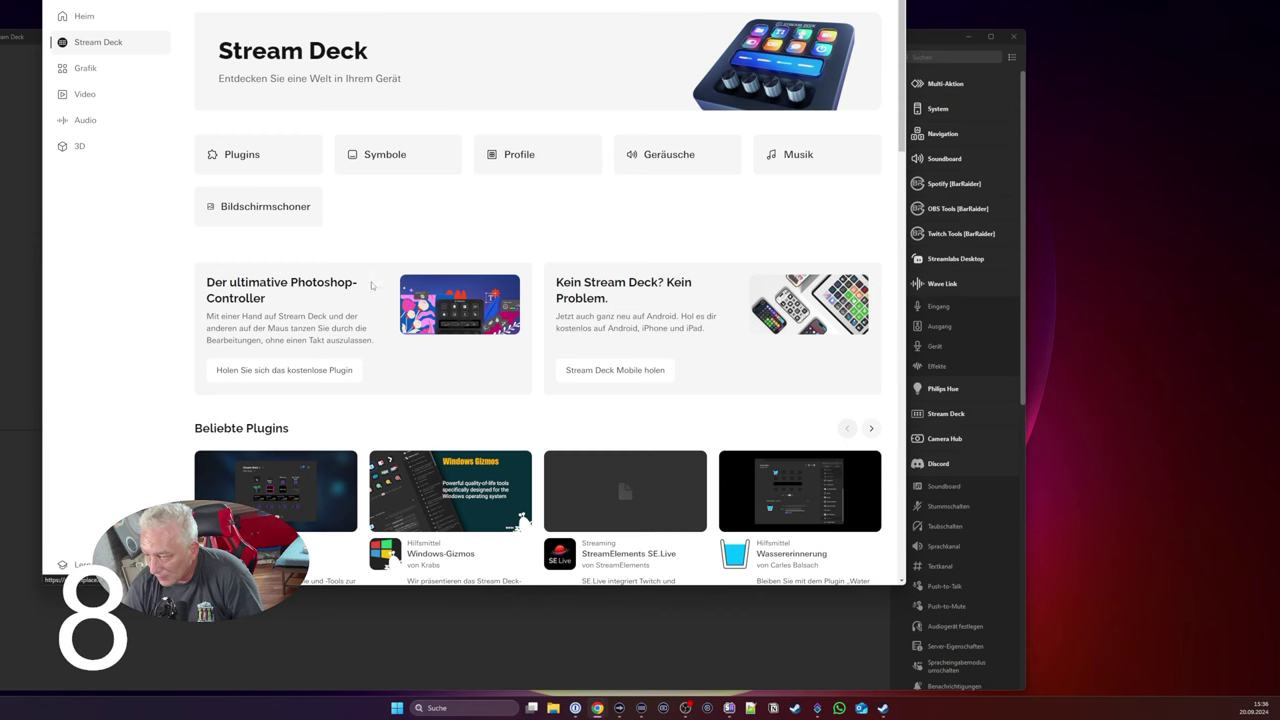
pyautogui.click(266, 166)
pyautogui.moveTo(630, 328)
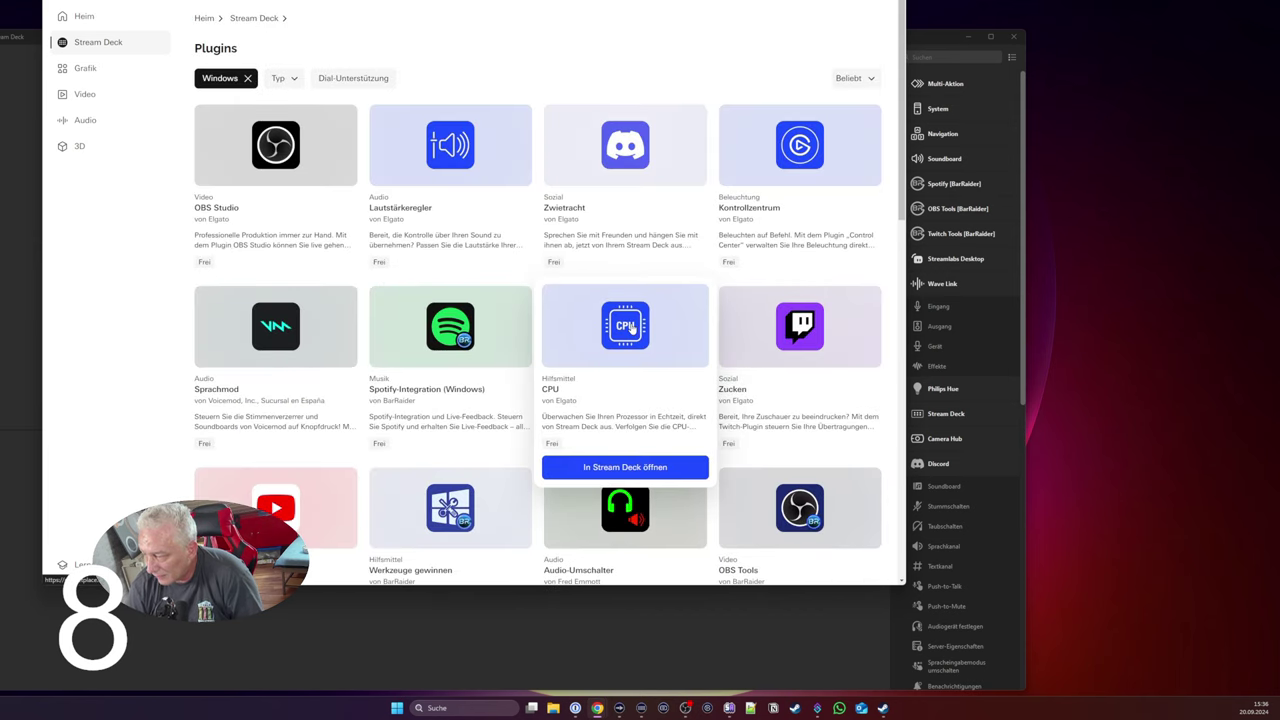
pyautogui.scroll(-2, 614, 318)
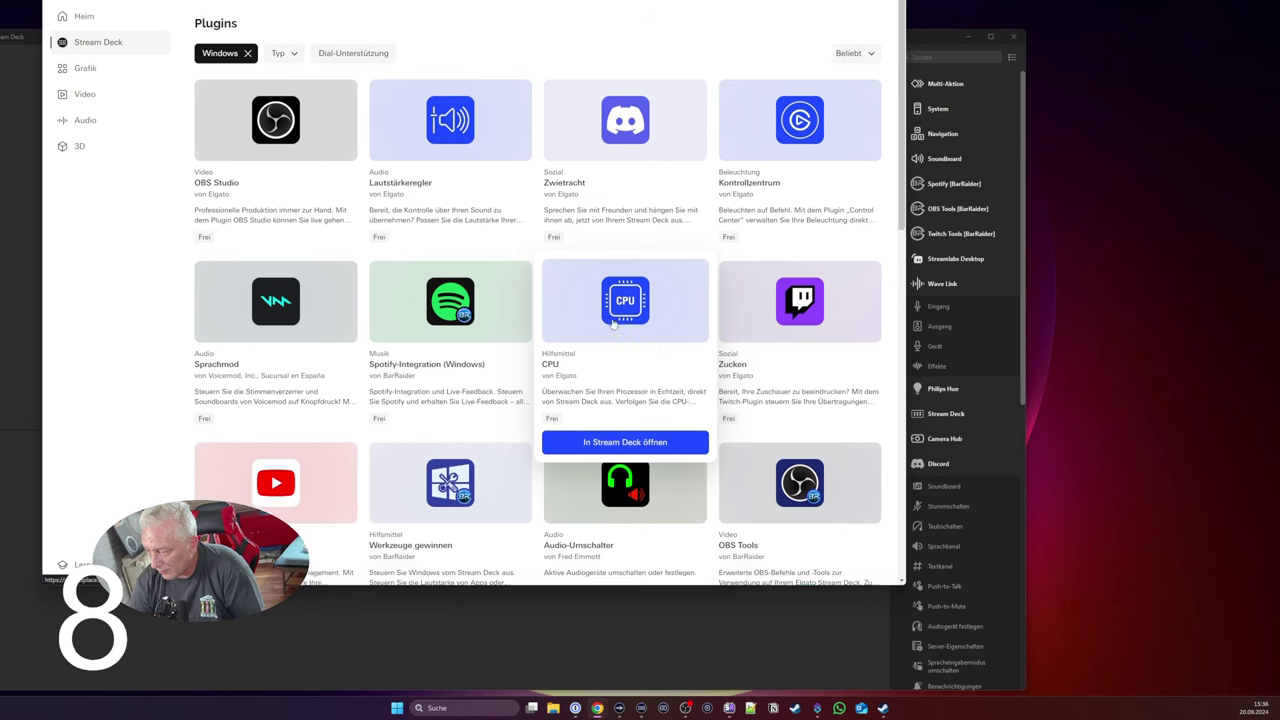
pyautogui.scroll(-8, 614, 330)
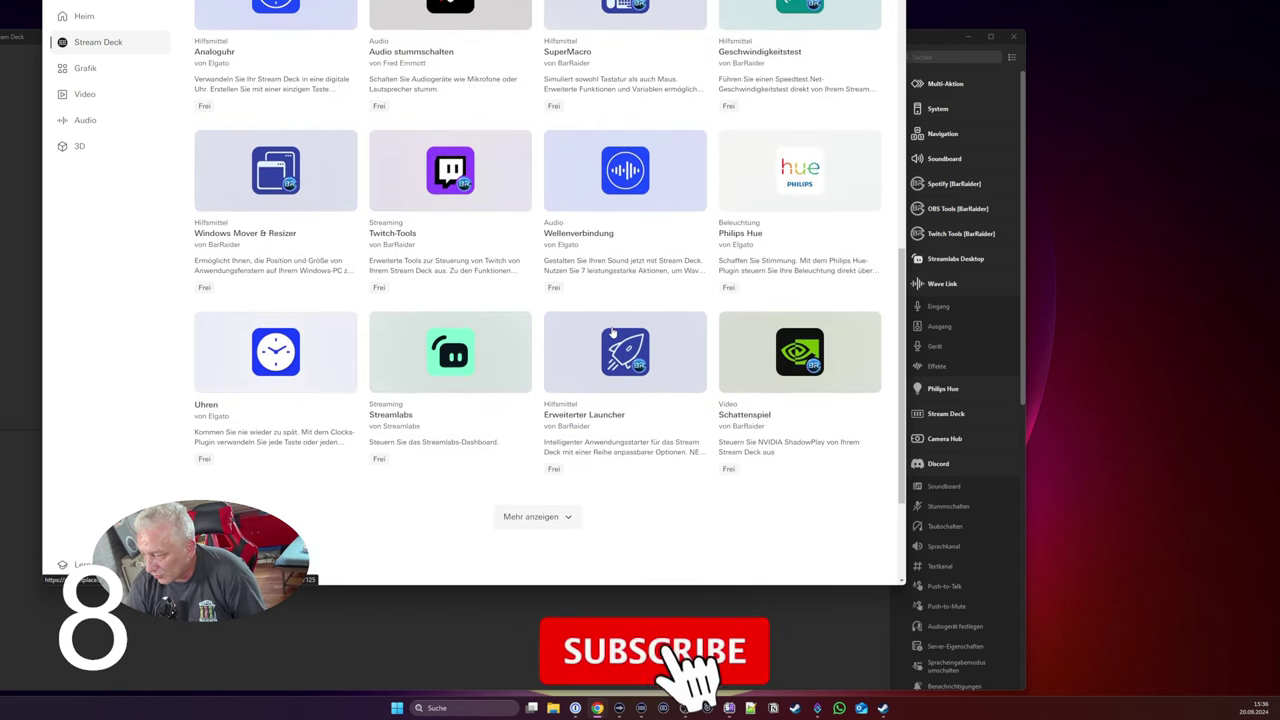
pyautogui.scroll(3, 400, 322)
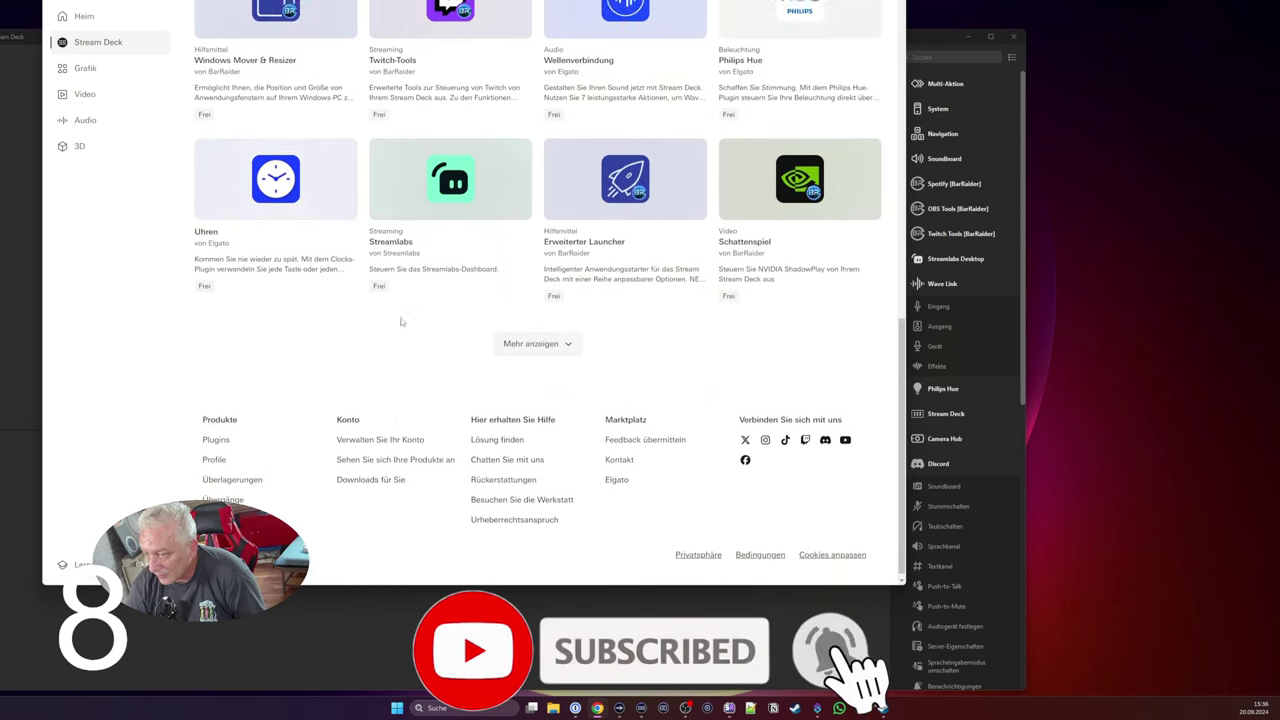
pyautogui.scroll(2, 399, 326)
# Step: View the Video category and open the Filmisch music genre in the Audio category
pyautogui.click(84, 94)
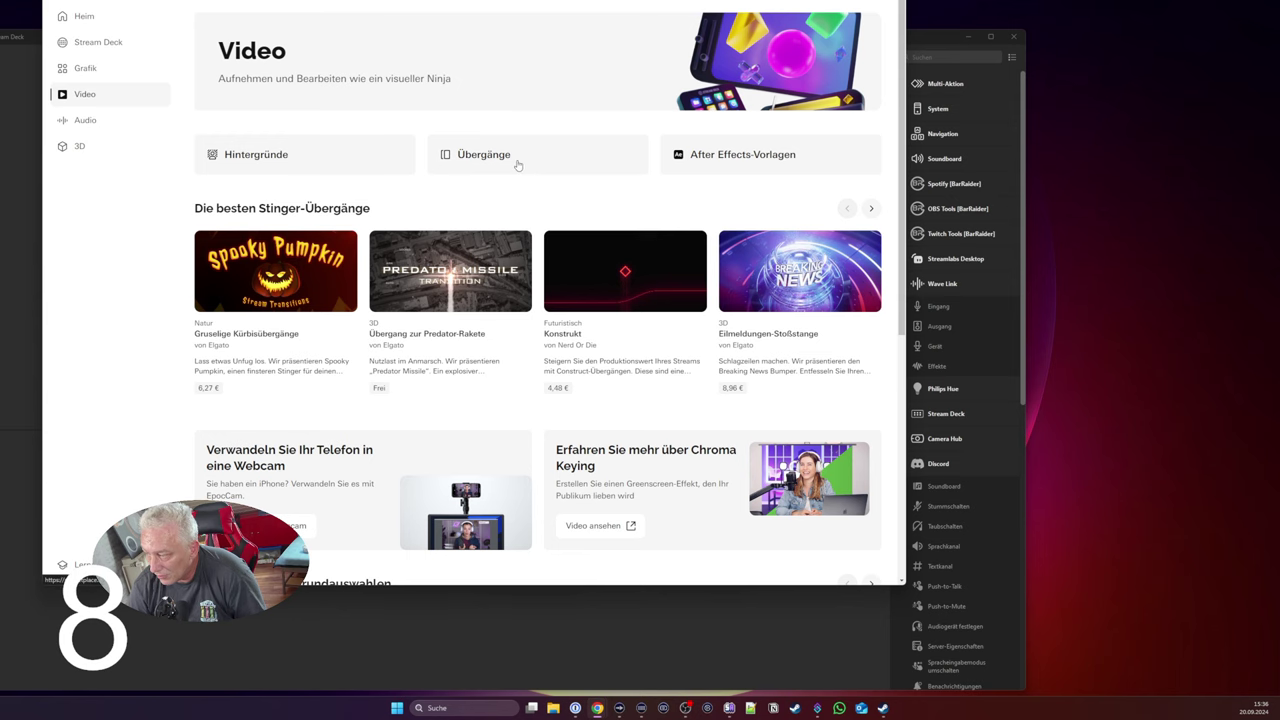
pyautogui.click(86, 121)
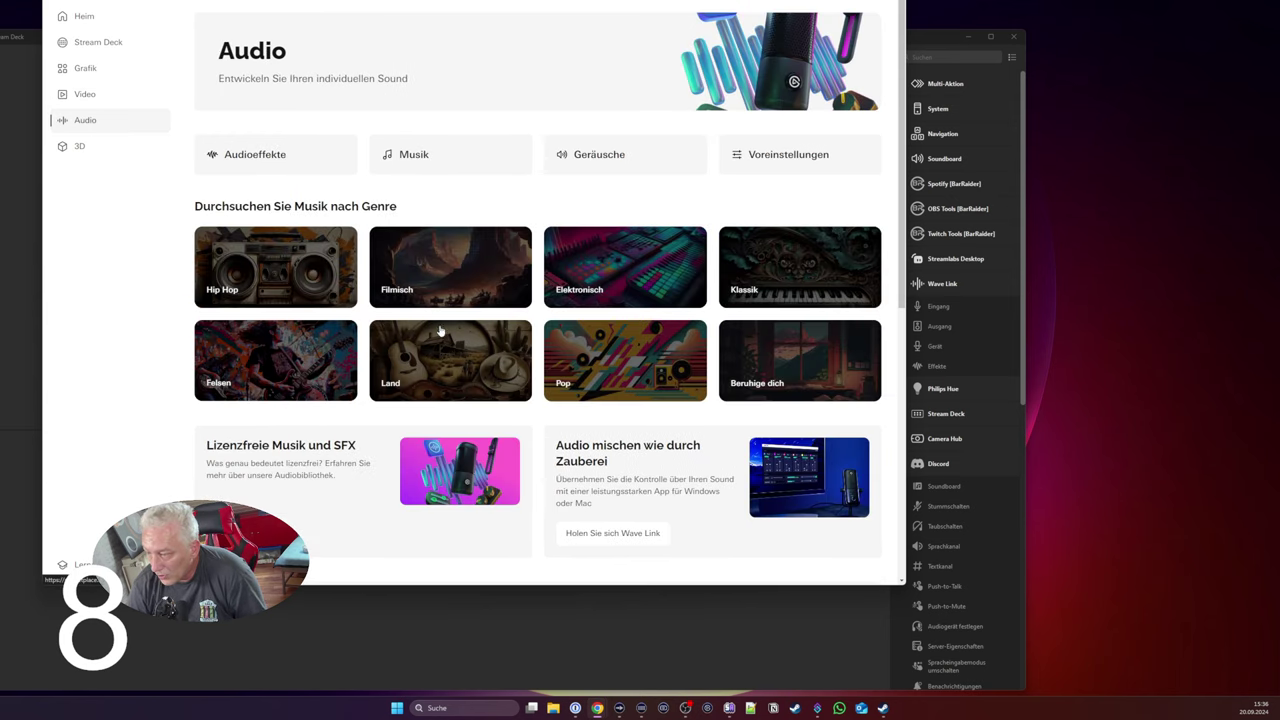
pyautogui.click(445, 293)
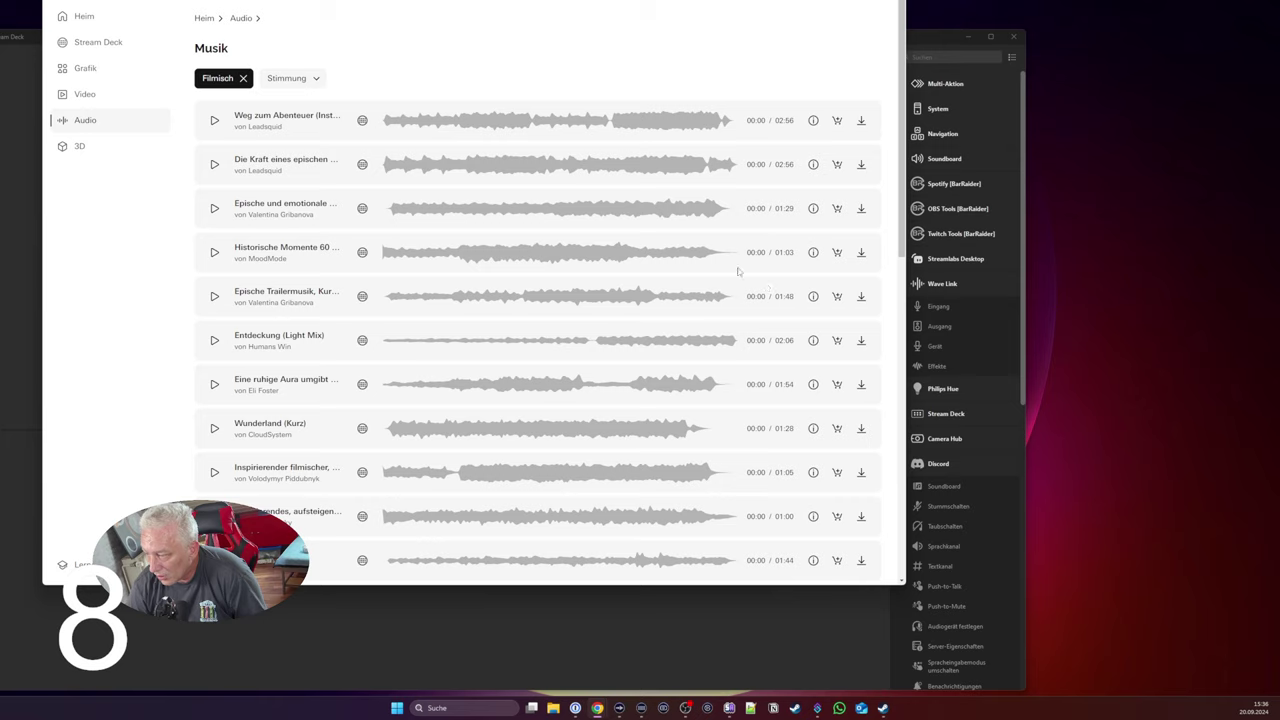
# Step: Play short previews of the tracks Historische Momente 60 and Epische Trailermusik
pyautogui.click(214, 252)
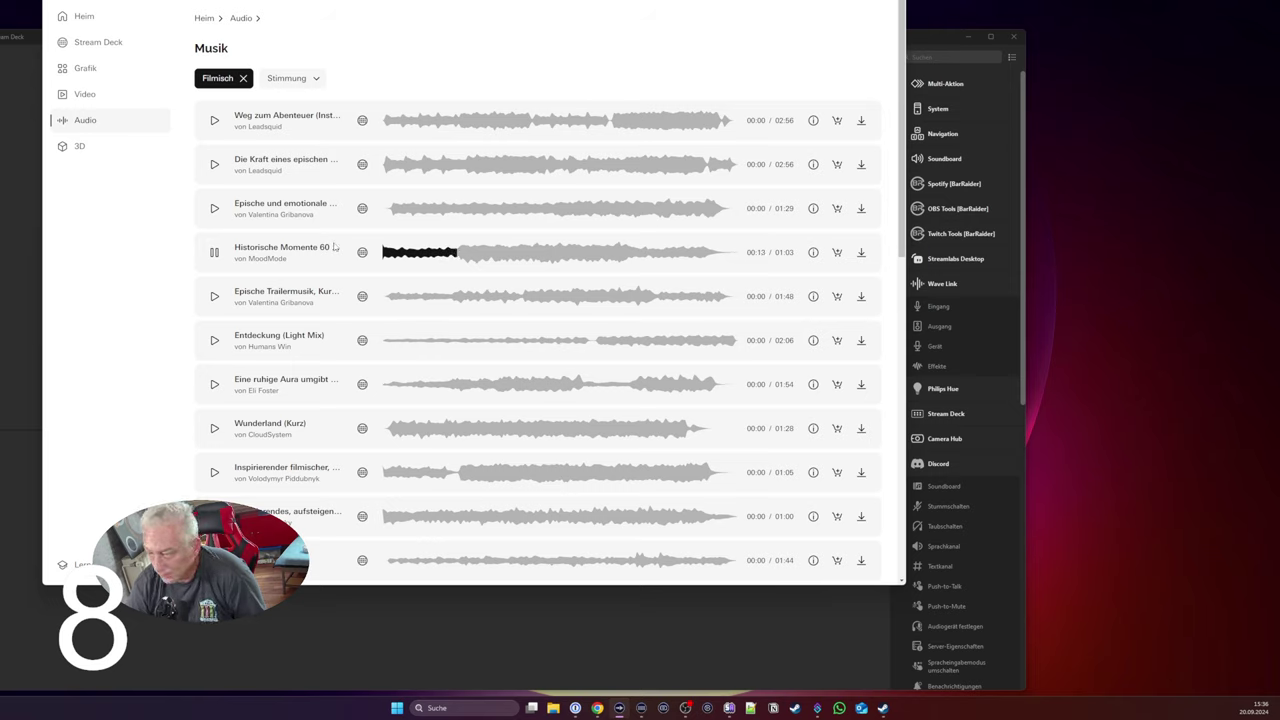
pyautogui.click(214, 253)
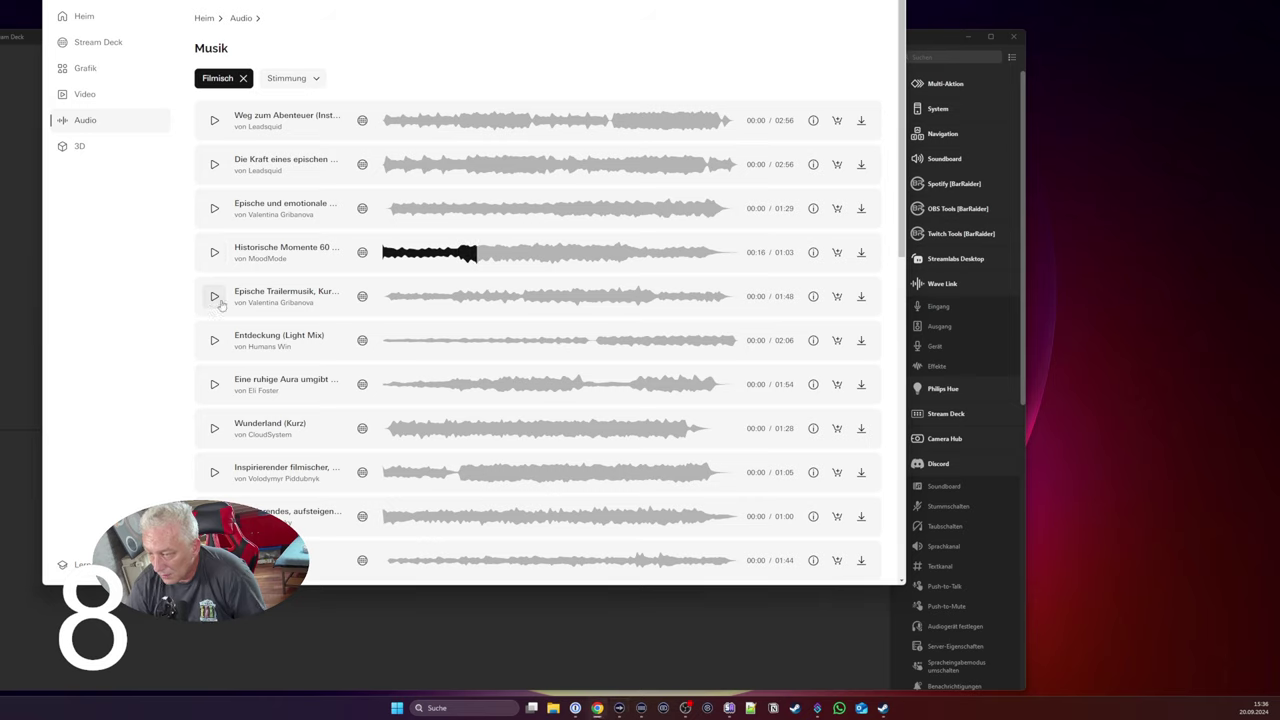
pyautogui.click(214, 297)
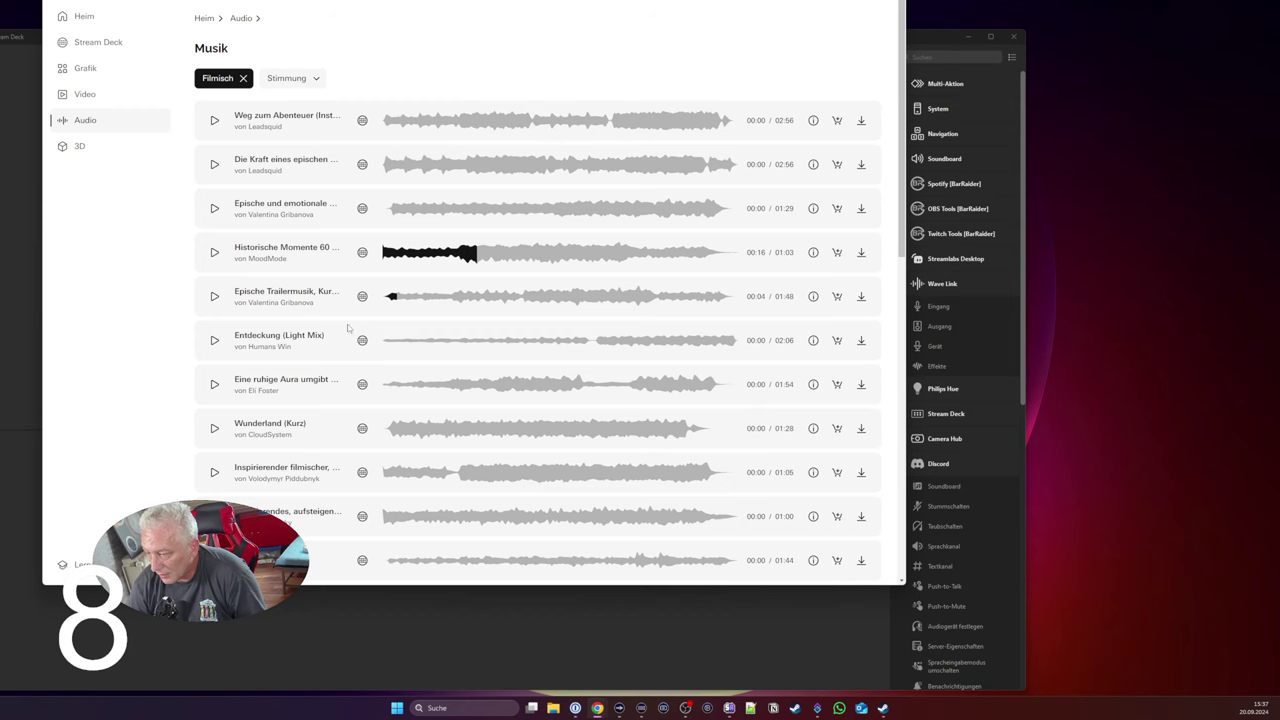
# Step: Look through the Filmisch music list and its available genre filter options, leaving the filter unchanged
pyautogui.scroll(-3, 410, 380)
pyautogui.scroll(2, 391, 376)
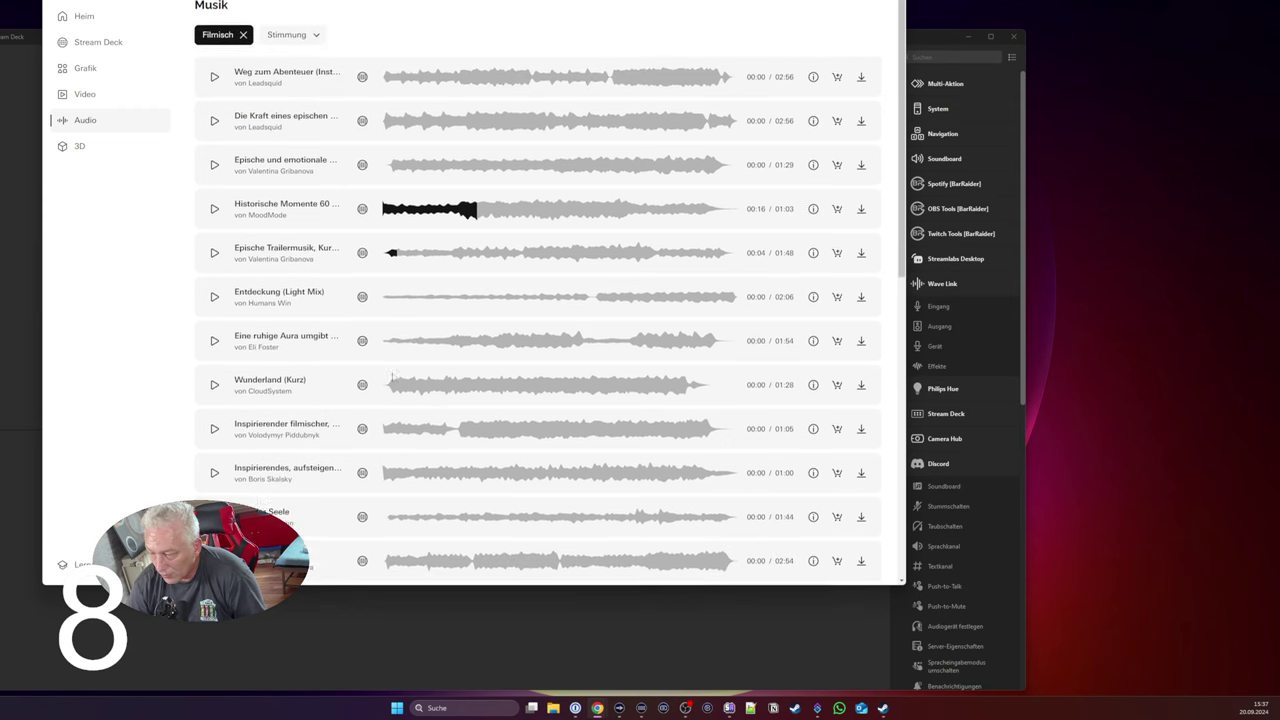
pyautogui.scroll(1, 390, 374)
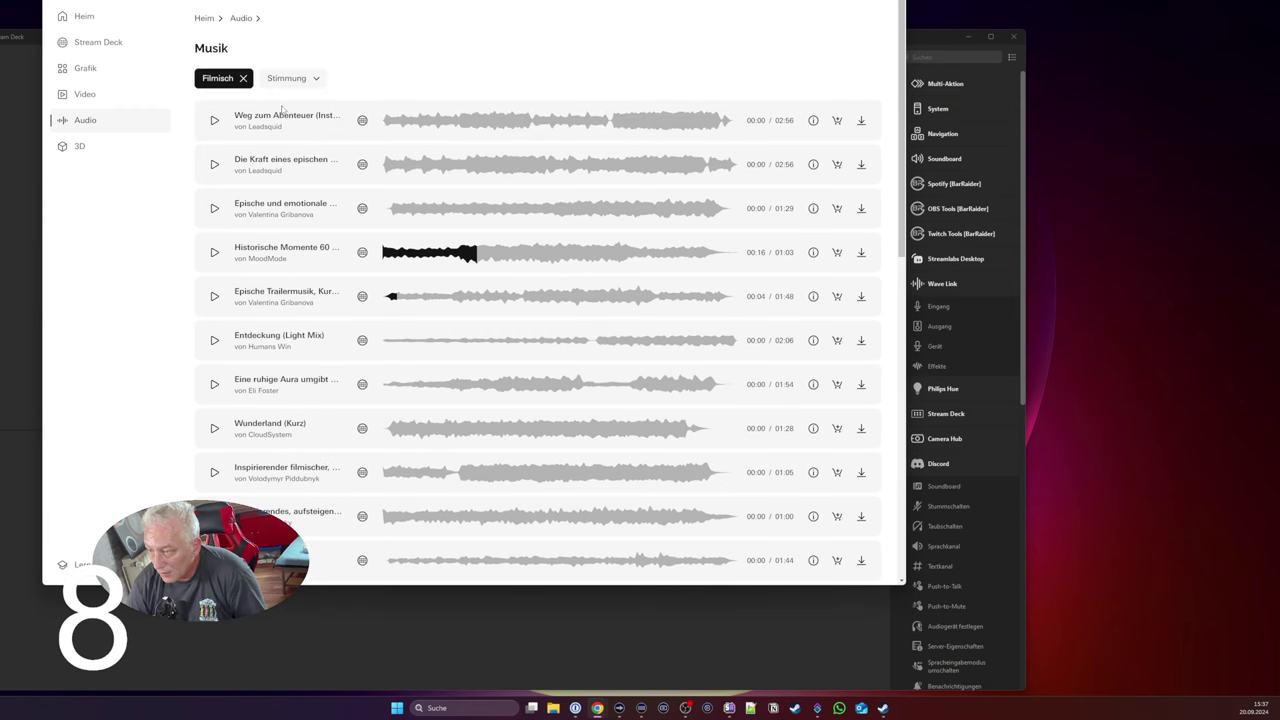
pyautogui.click(225, 80)
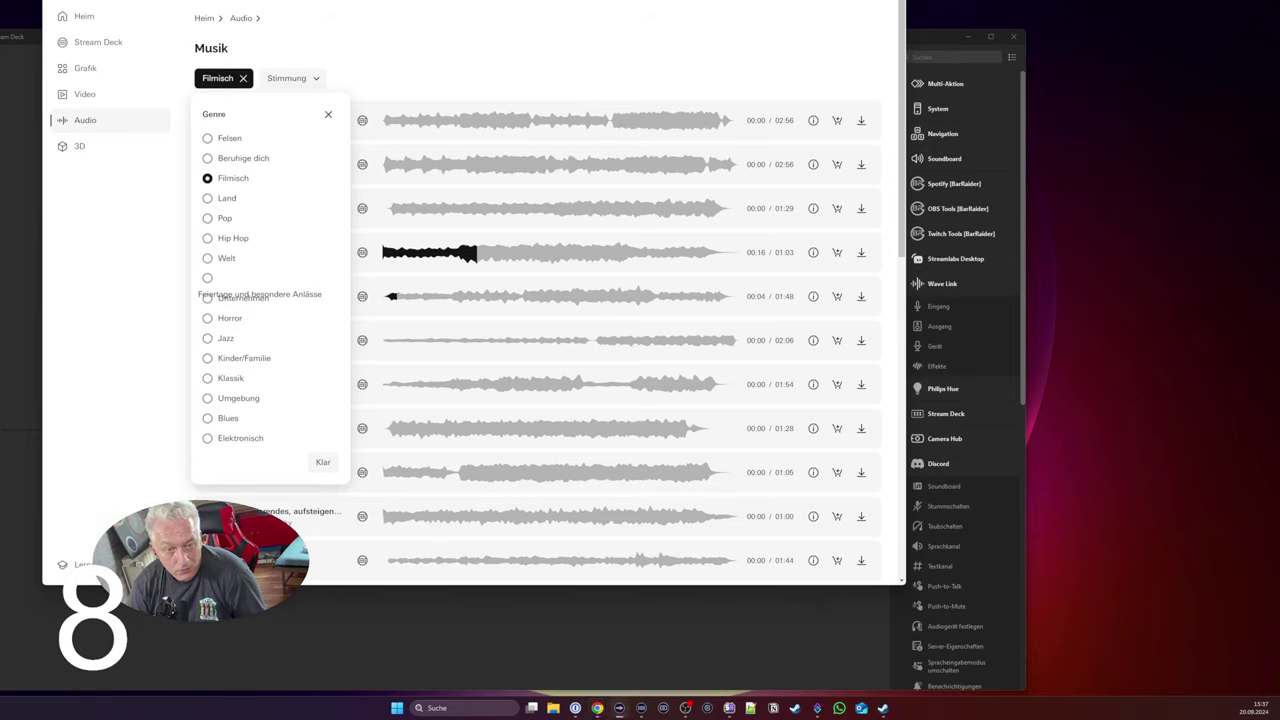
pyautogui.doubleClick(693, 29)
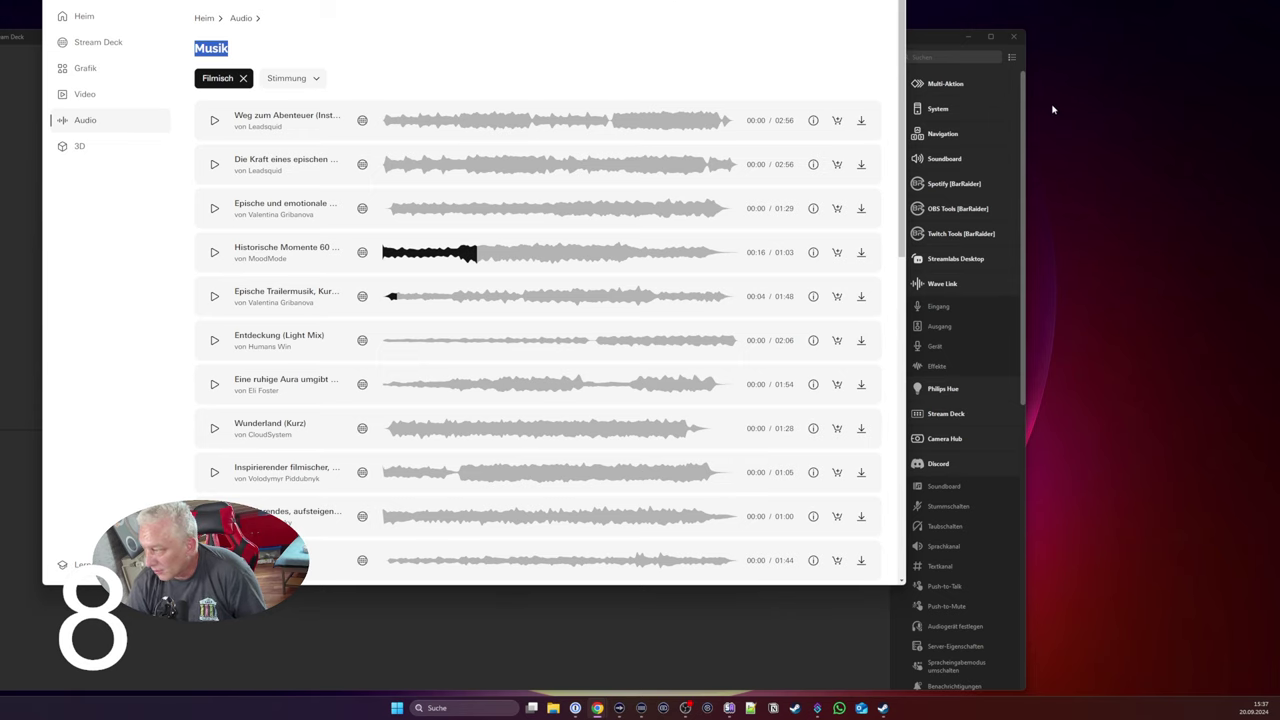
# Step: Switch to the Stream Deck app, shift its window sideways, and collapse the Discord, Control Center and Wave Link action categories
pyautogui.click(941, 42)
pyautogui.moveTo(933, 37); pyautogui.dragTo(1045, 44)
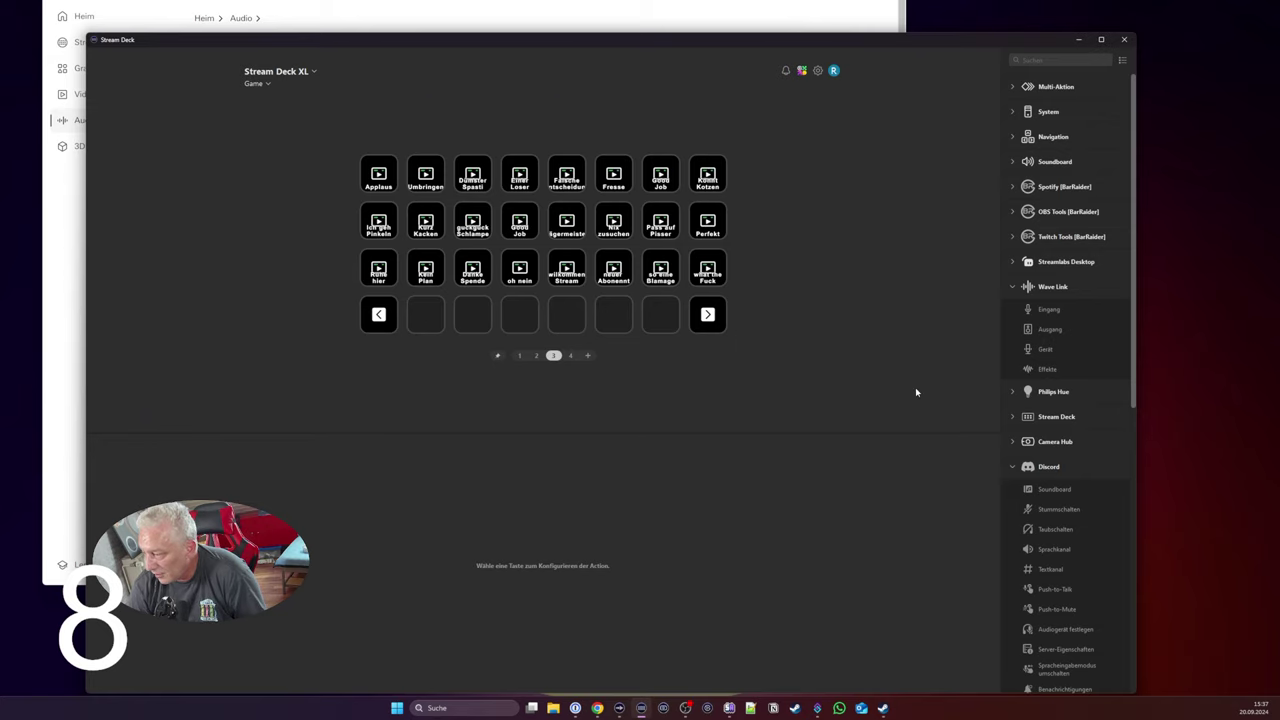
pyautogui.scroll(-5, 1062, 486)
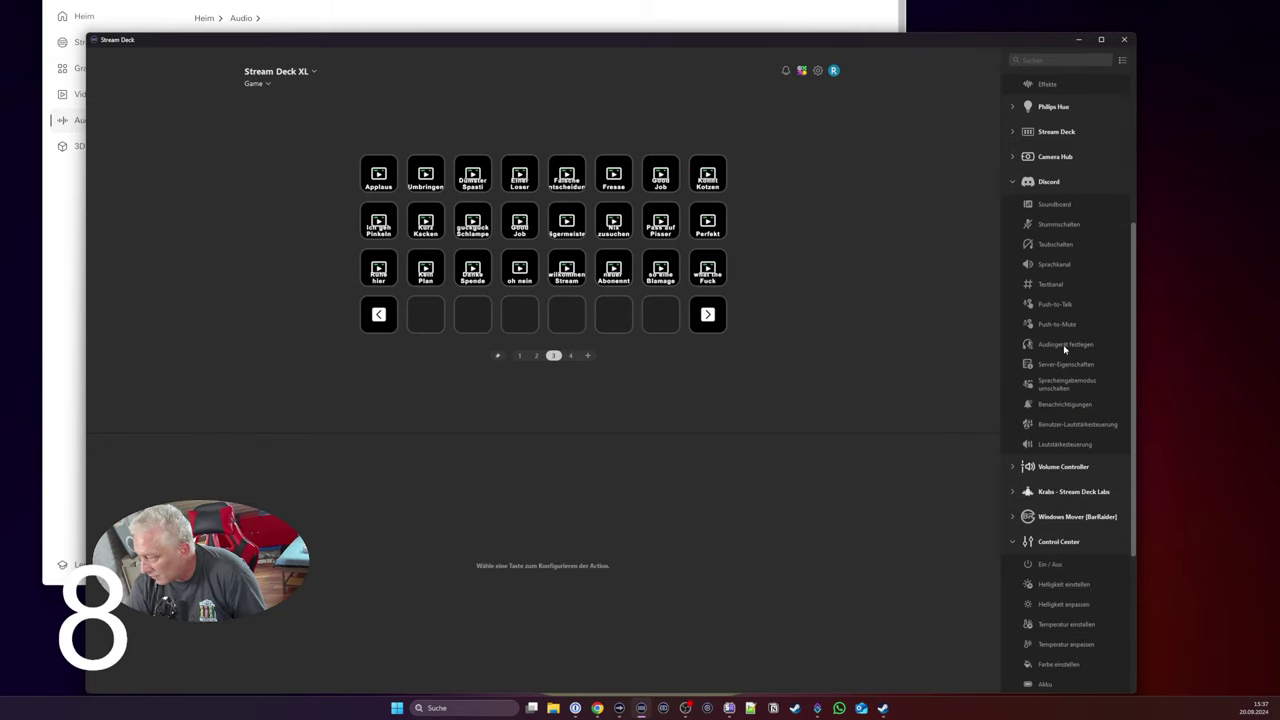
pyautogui.click(1010, 182)
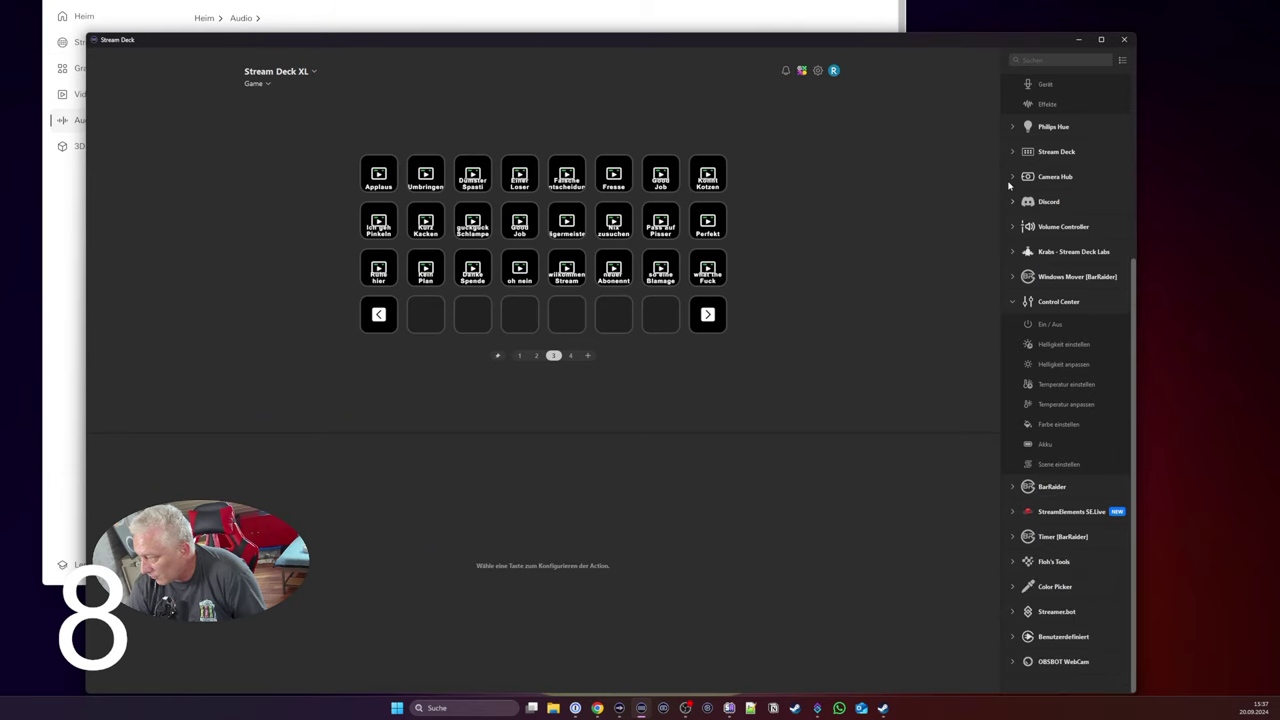
pyautogui.click(1013, 302)
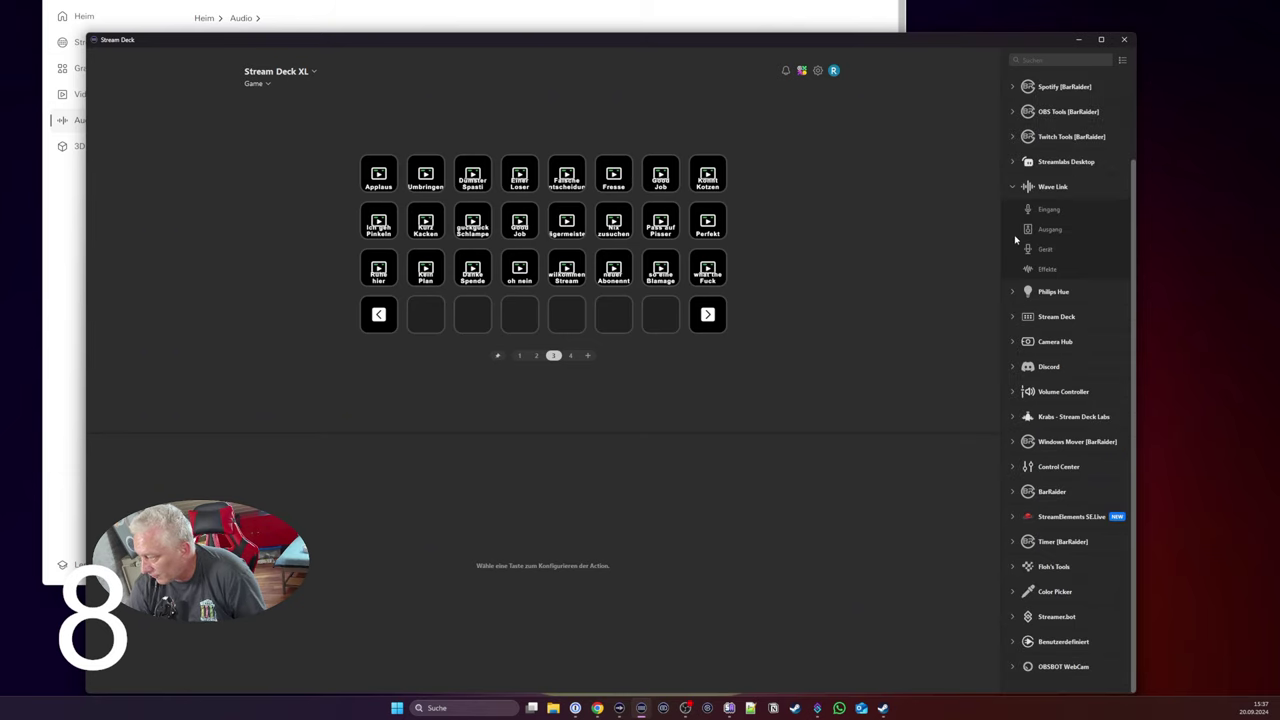
pyautogui.click(1013, 187)
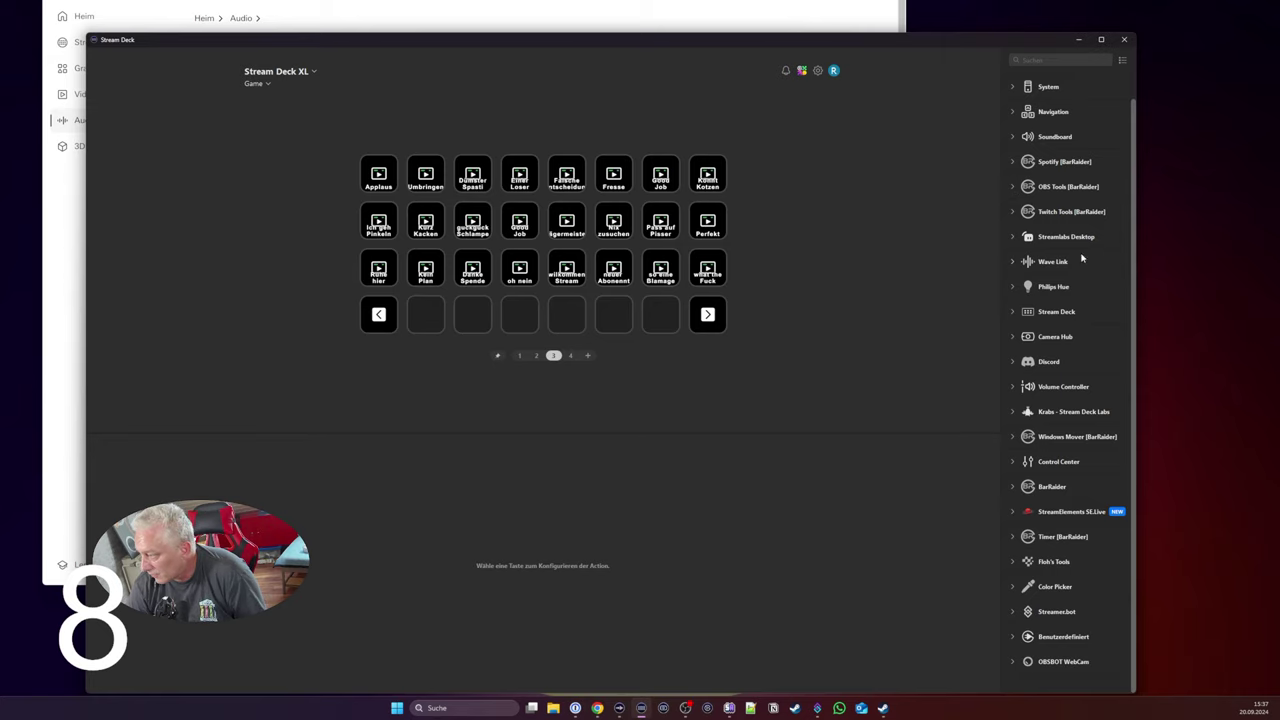
pyautogui.scroll(1, 1081, 258)
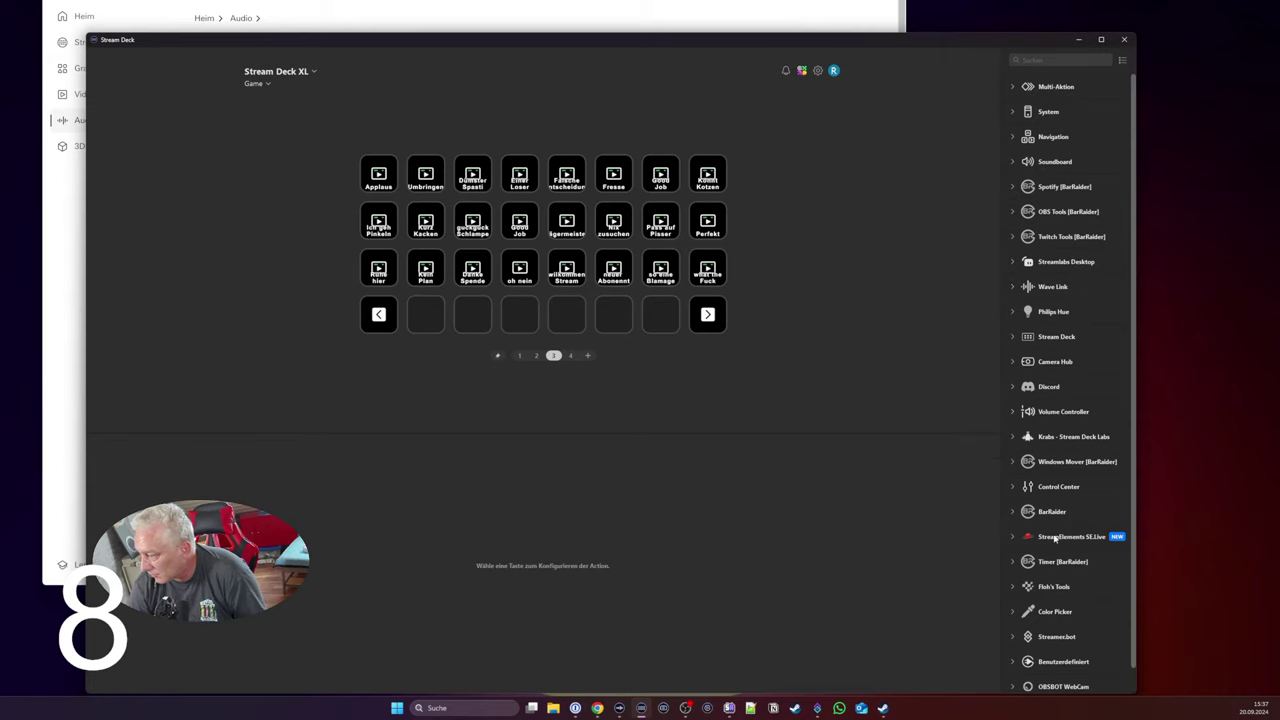
pyautogui.scroll(-1, 1069, 571)
pyautogui.scroll(1, 1069, 571)
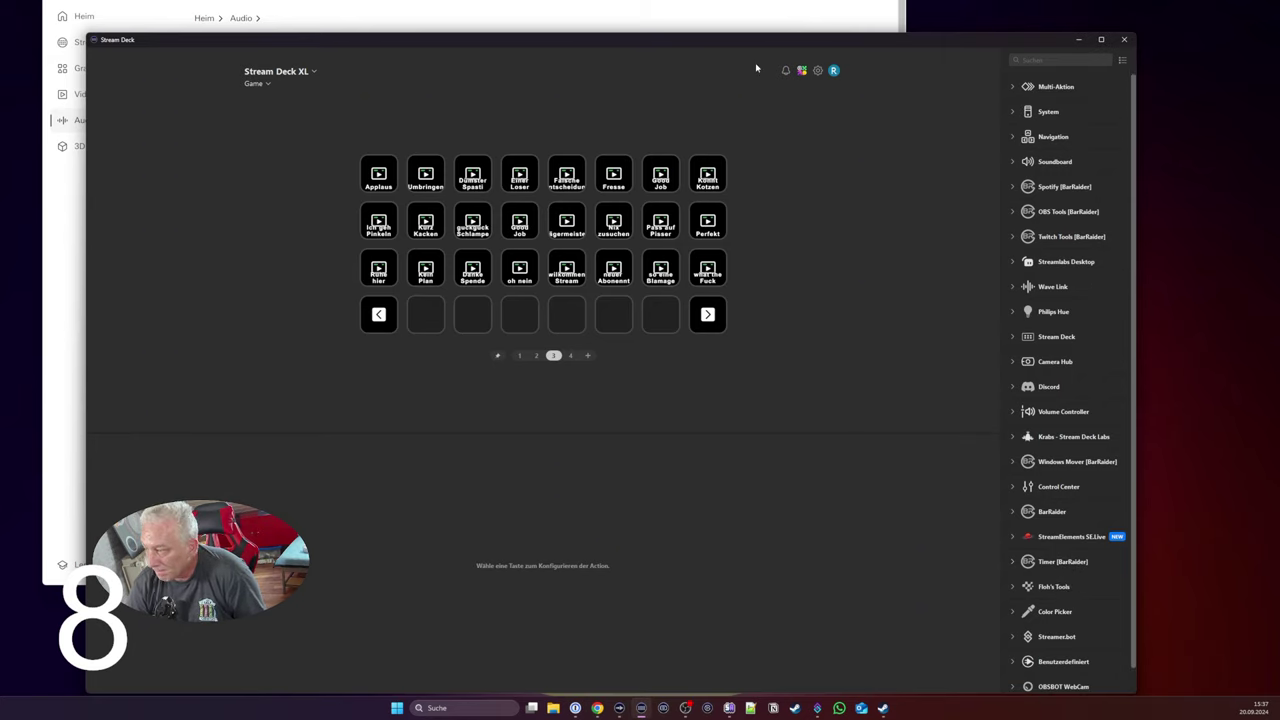
# Step: Open the Elgato Marketplace from the Stream Deck app and look through its plugin list
pyautogui.click(801, 71)
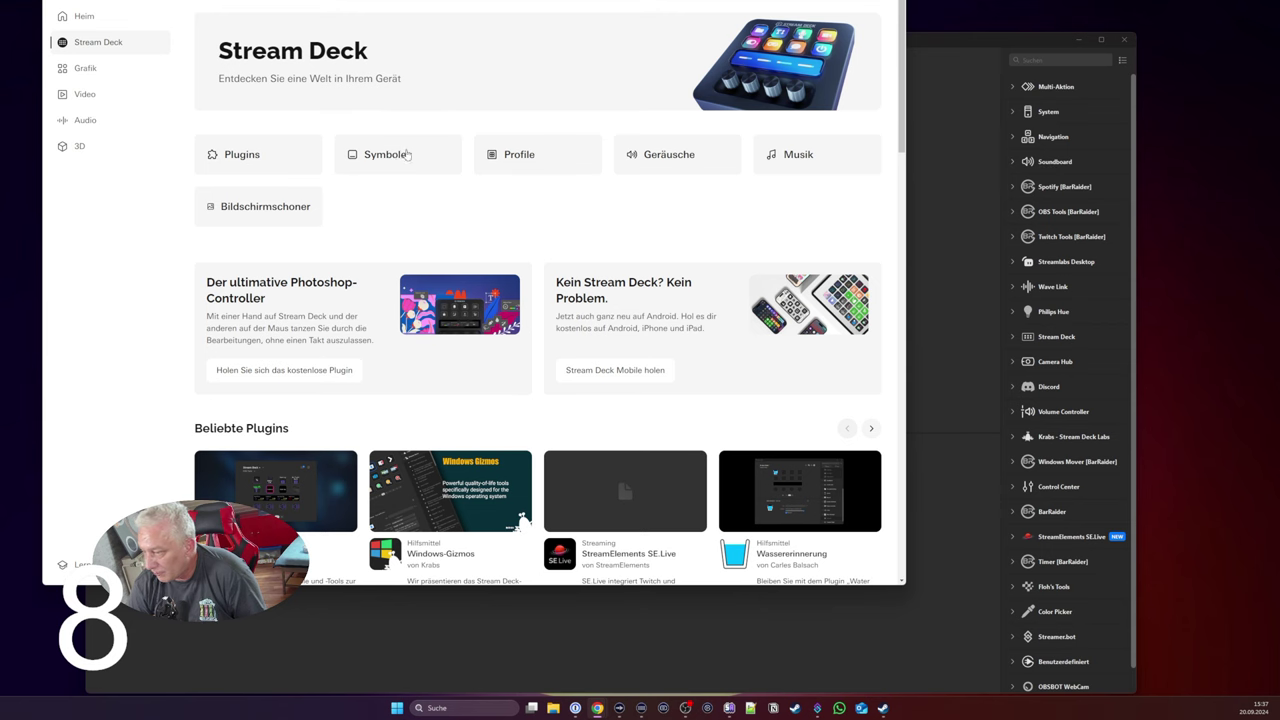
pyautogui.click(254, 162)
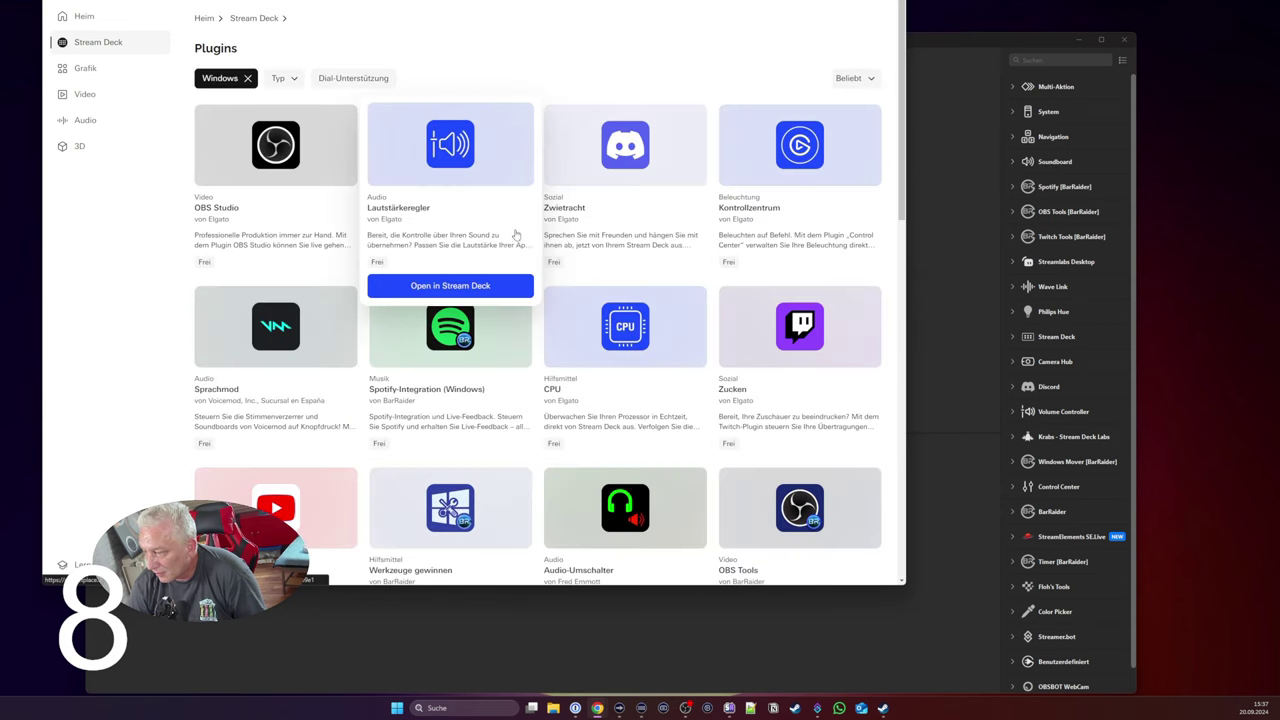
pyautogui.scroll(-3, 628, 263)
pyautogui.scroll(-3, 628, 263)
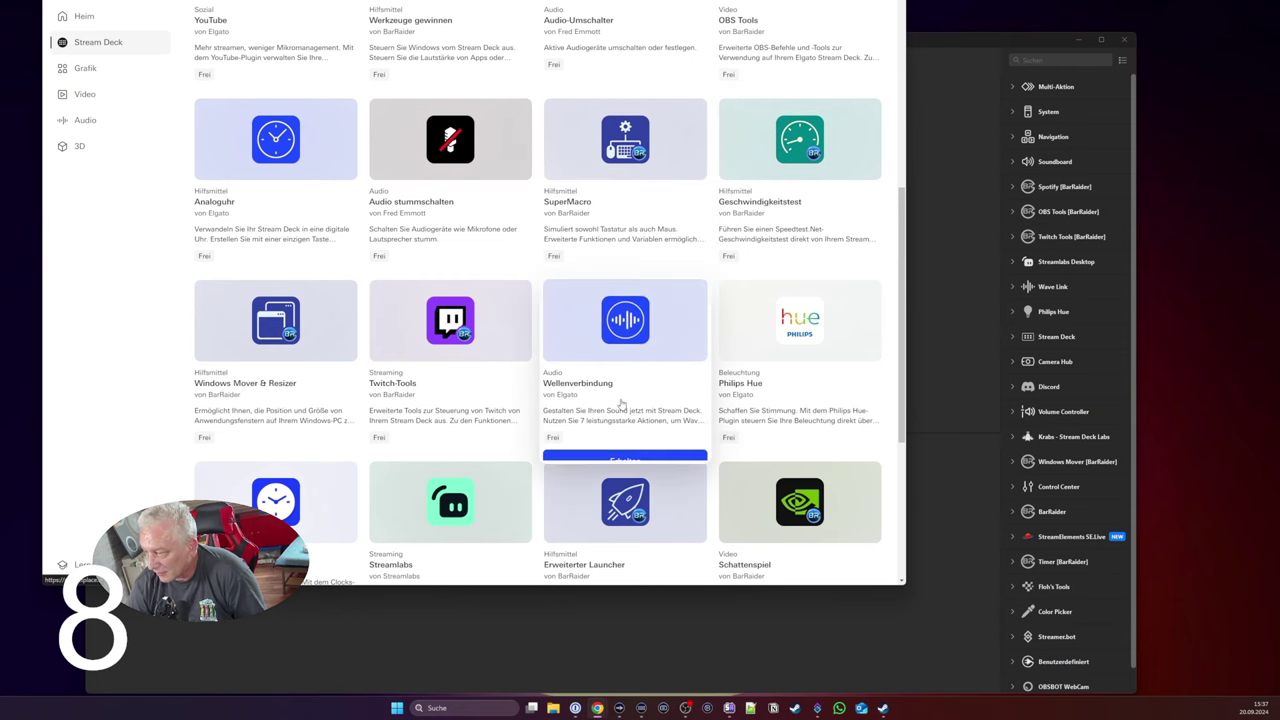
pyautogui.scroll(4, 620, 405)
pyautogui.scroll(2, 619, 413)
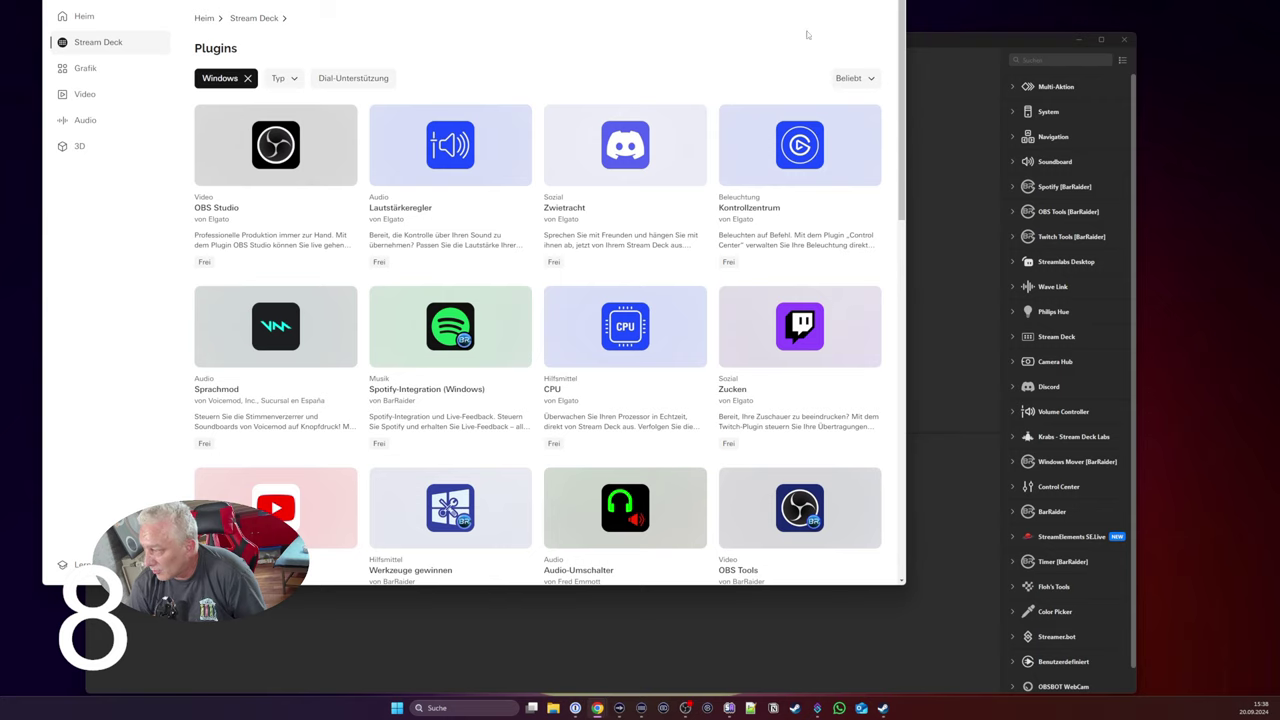
# Step: Examine the plugin list down to the page footer once more and switch back to the Stream Deck app
pyautogui.click(953, 46)
pyautogui.click(885, 18)
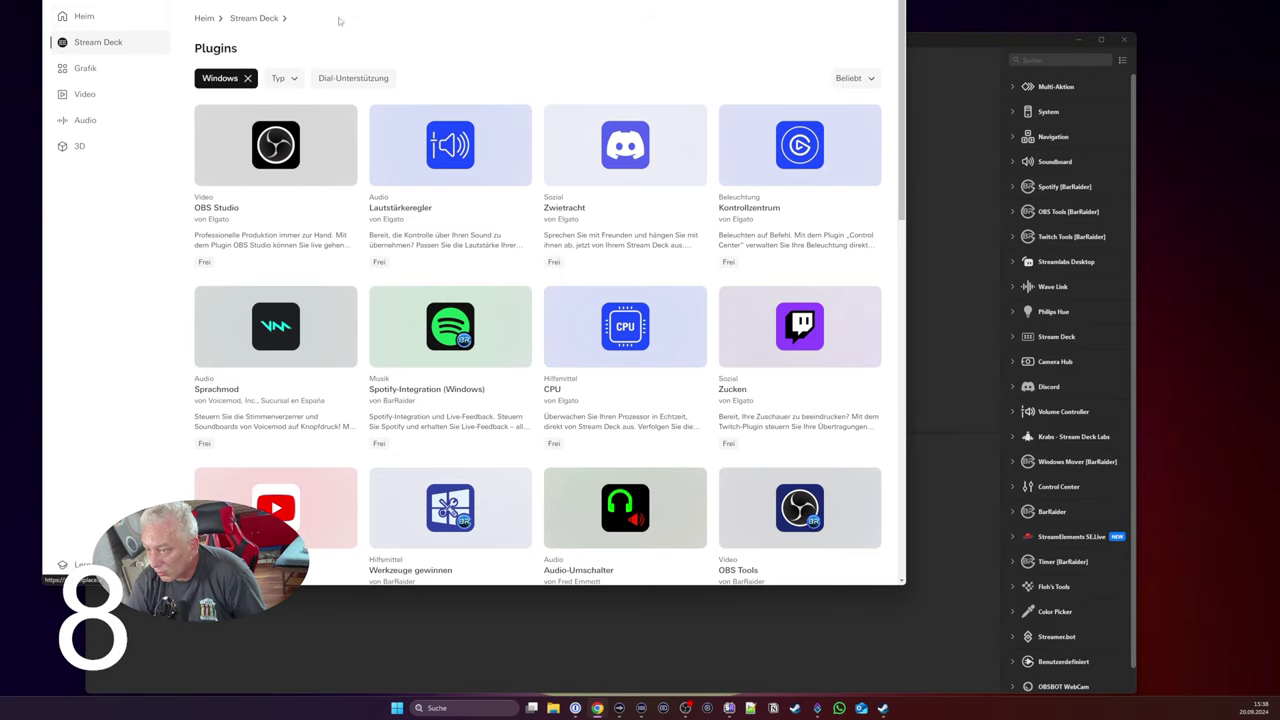
pyautogui.scroll(-9, 739, 254)
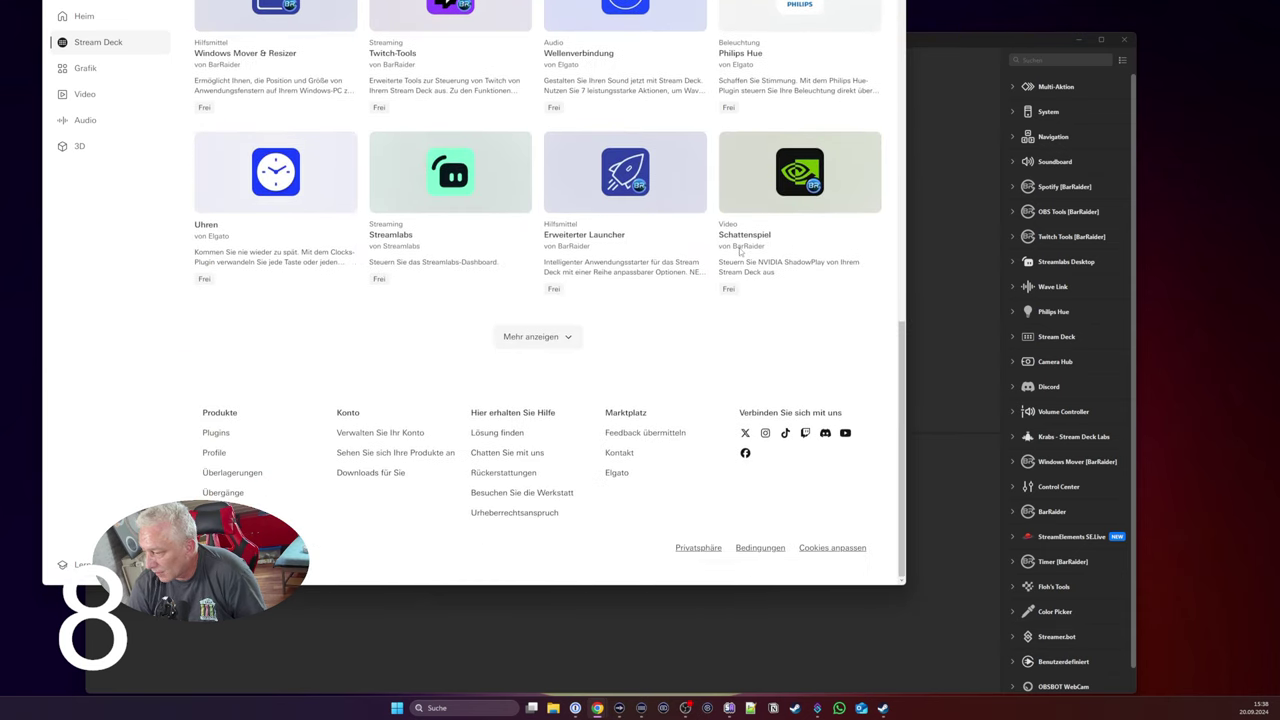
pyautogui.click(931, 252)
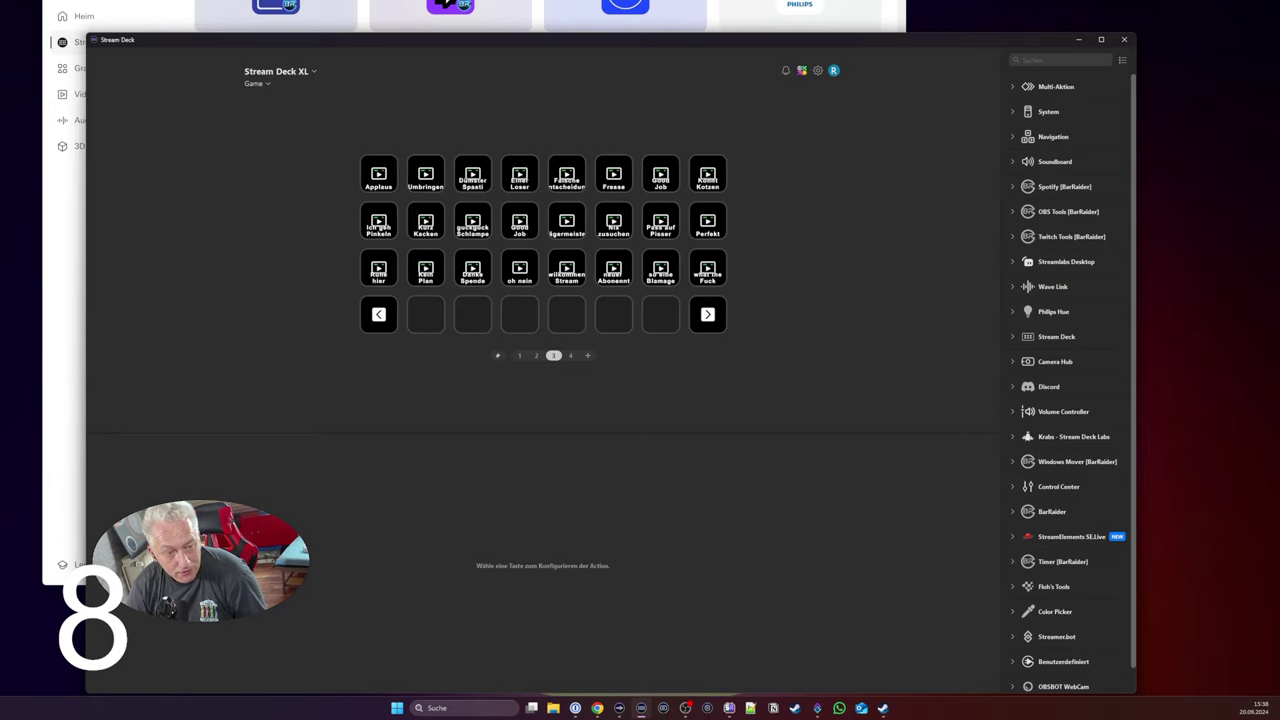
pyautogui.hotkey('alt', 'Tab')
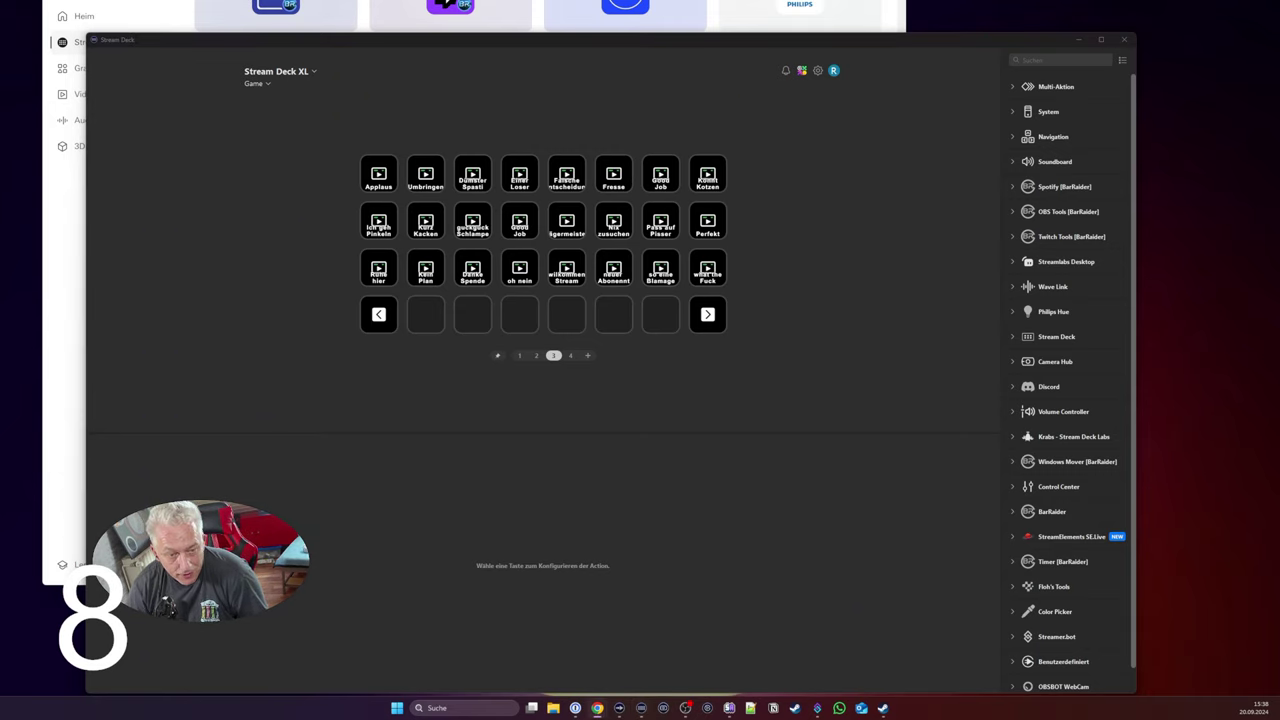